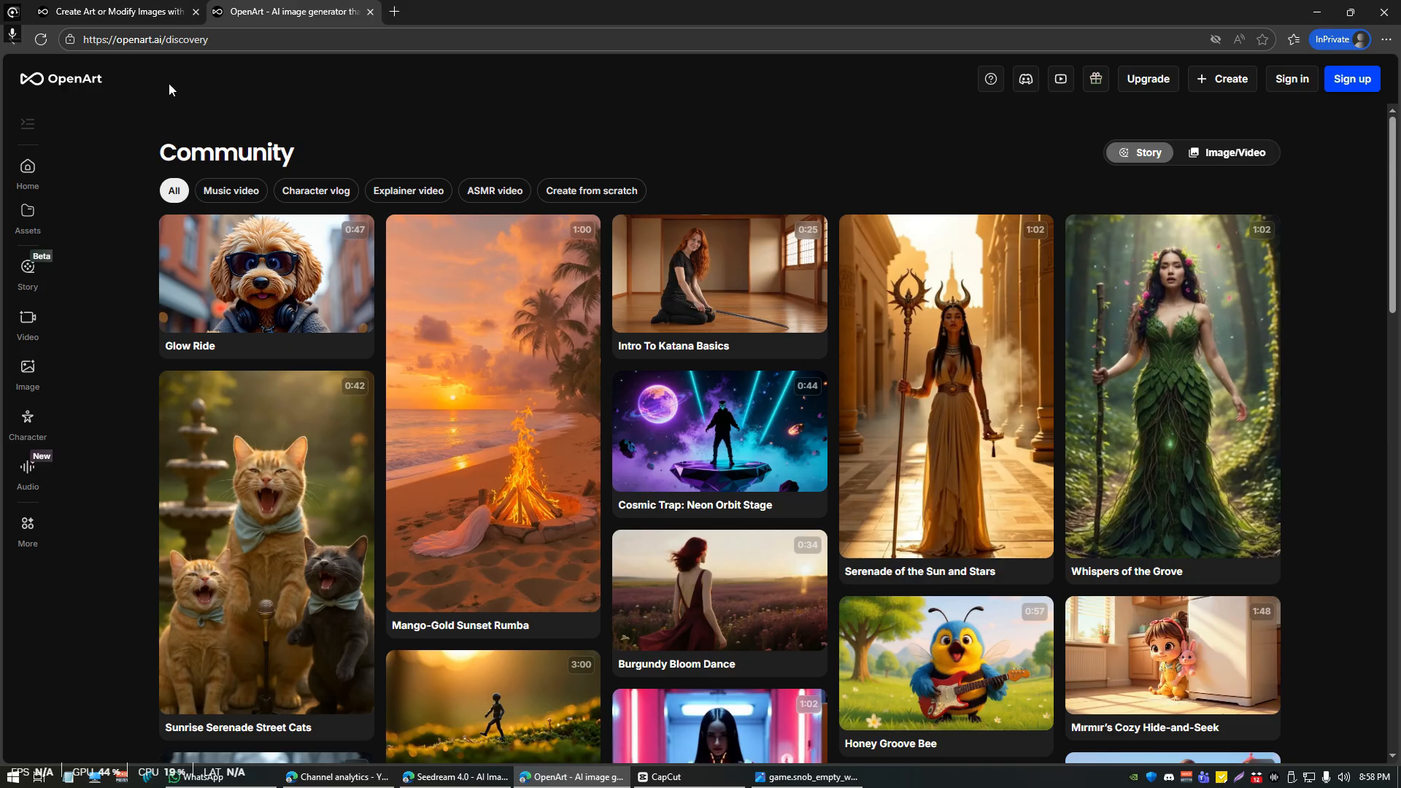
Step: Open the image creation tools page and review the annual subscription plans
scroll(197, 475, "down", 1)
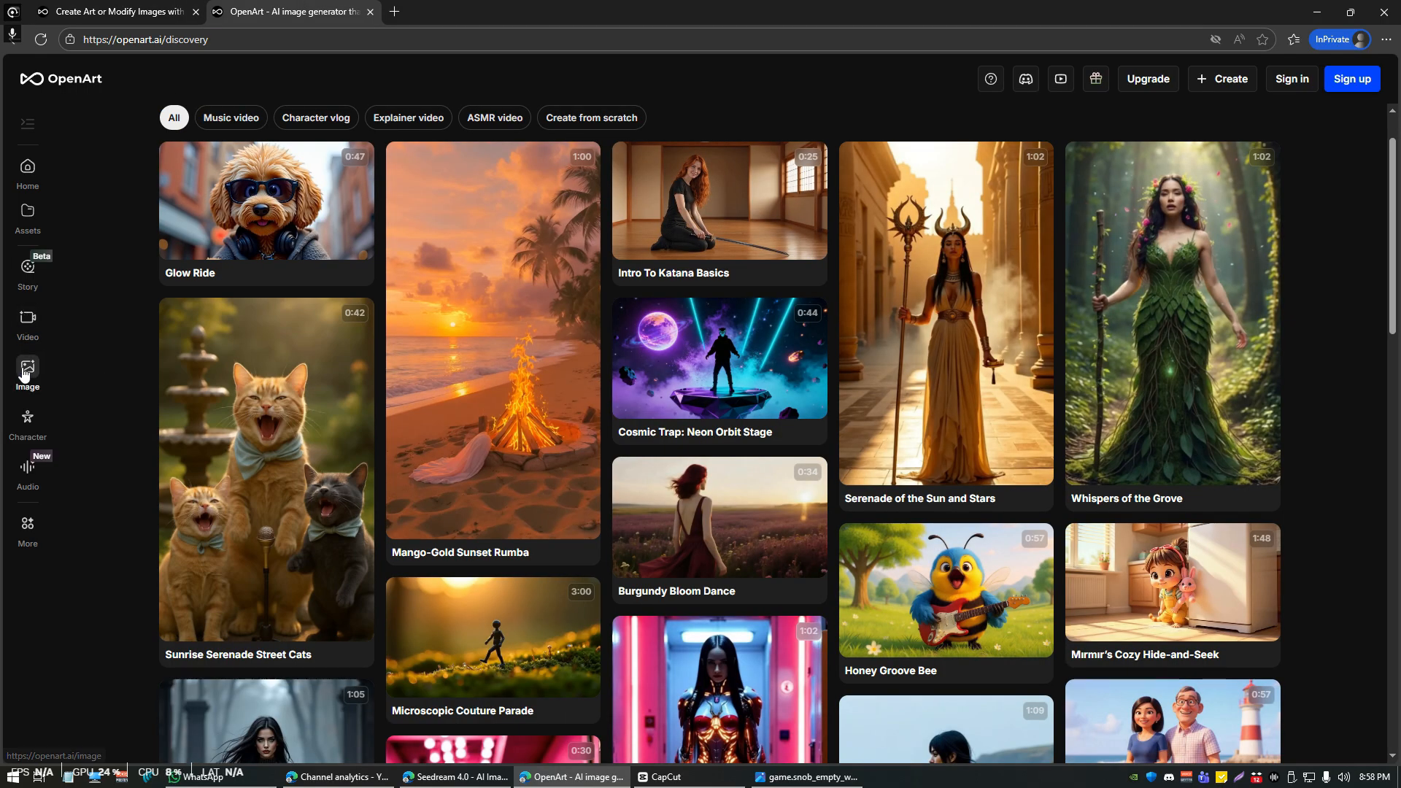
left_click(26, 373)
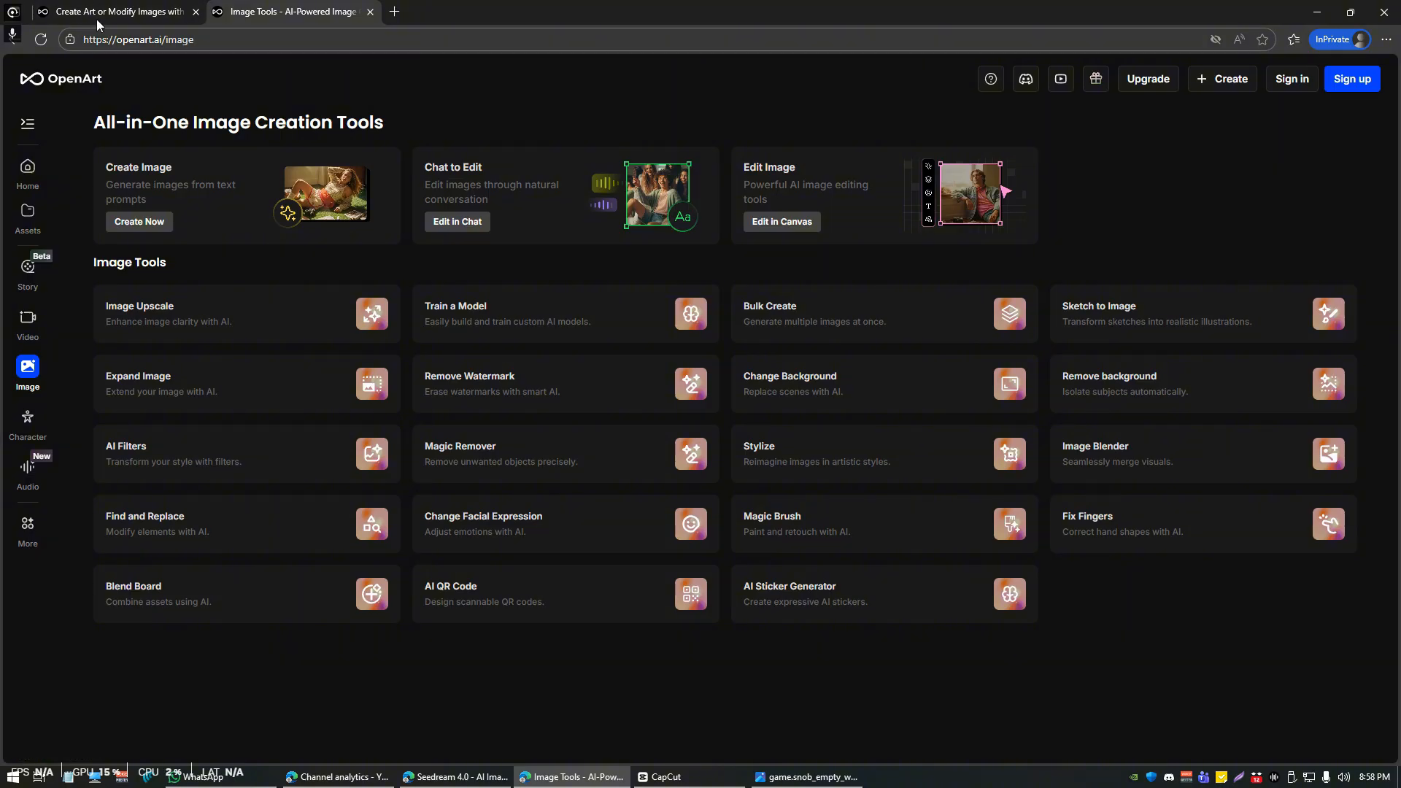
left_click(1132, 89)
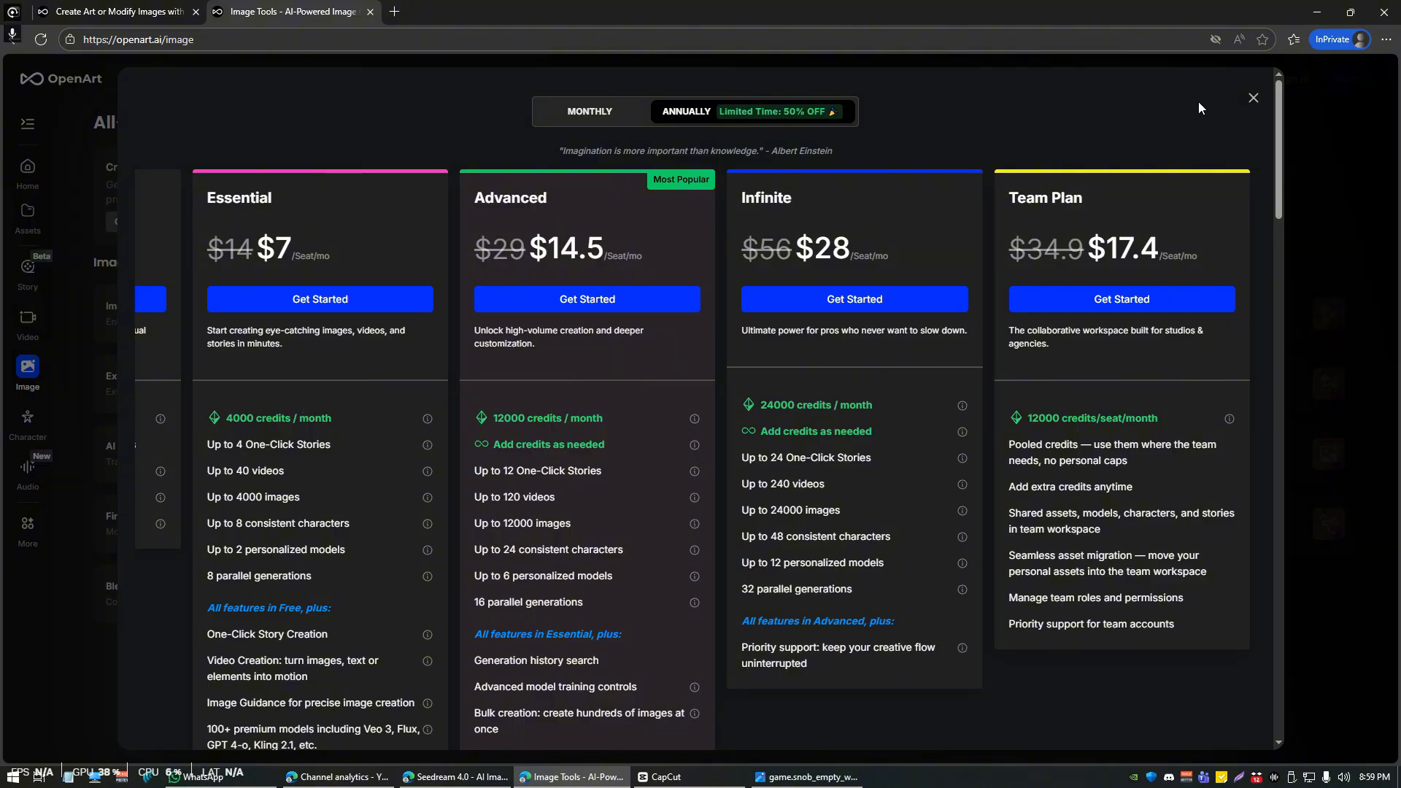
left_click(1253, 97)
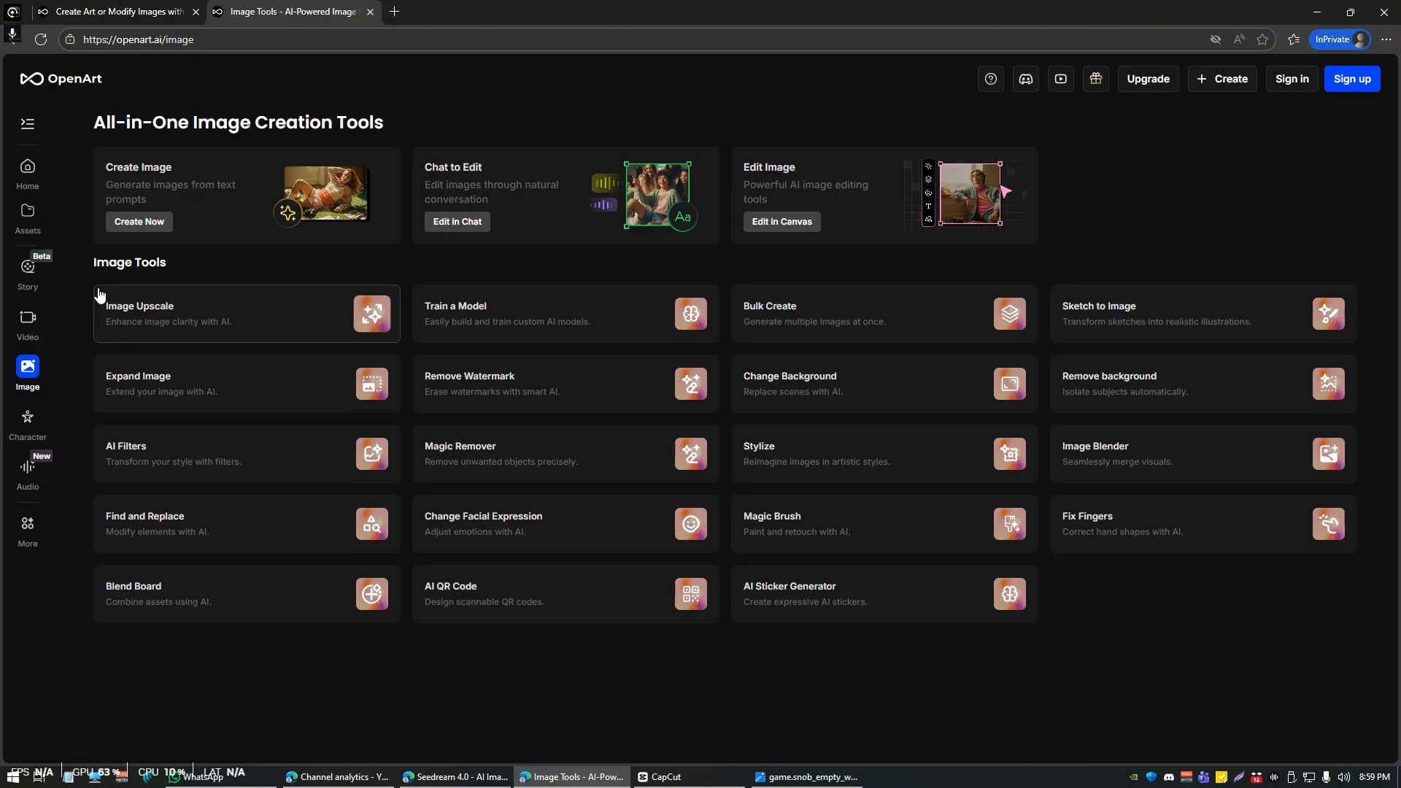
Step: Return to the image tools, open the Create Image generator and skip its introductory tour
left_click(137, 7)
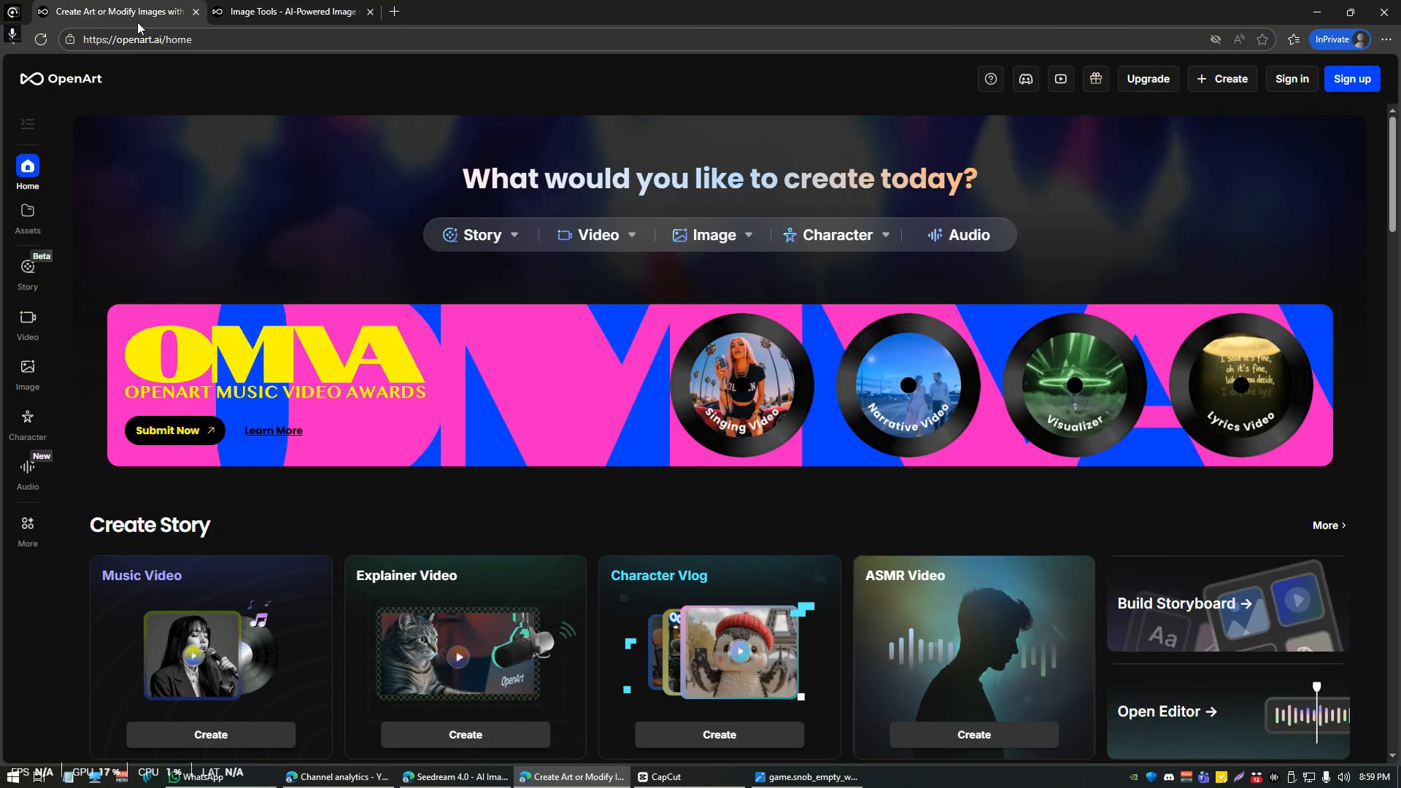
left_click(230, 12)
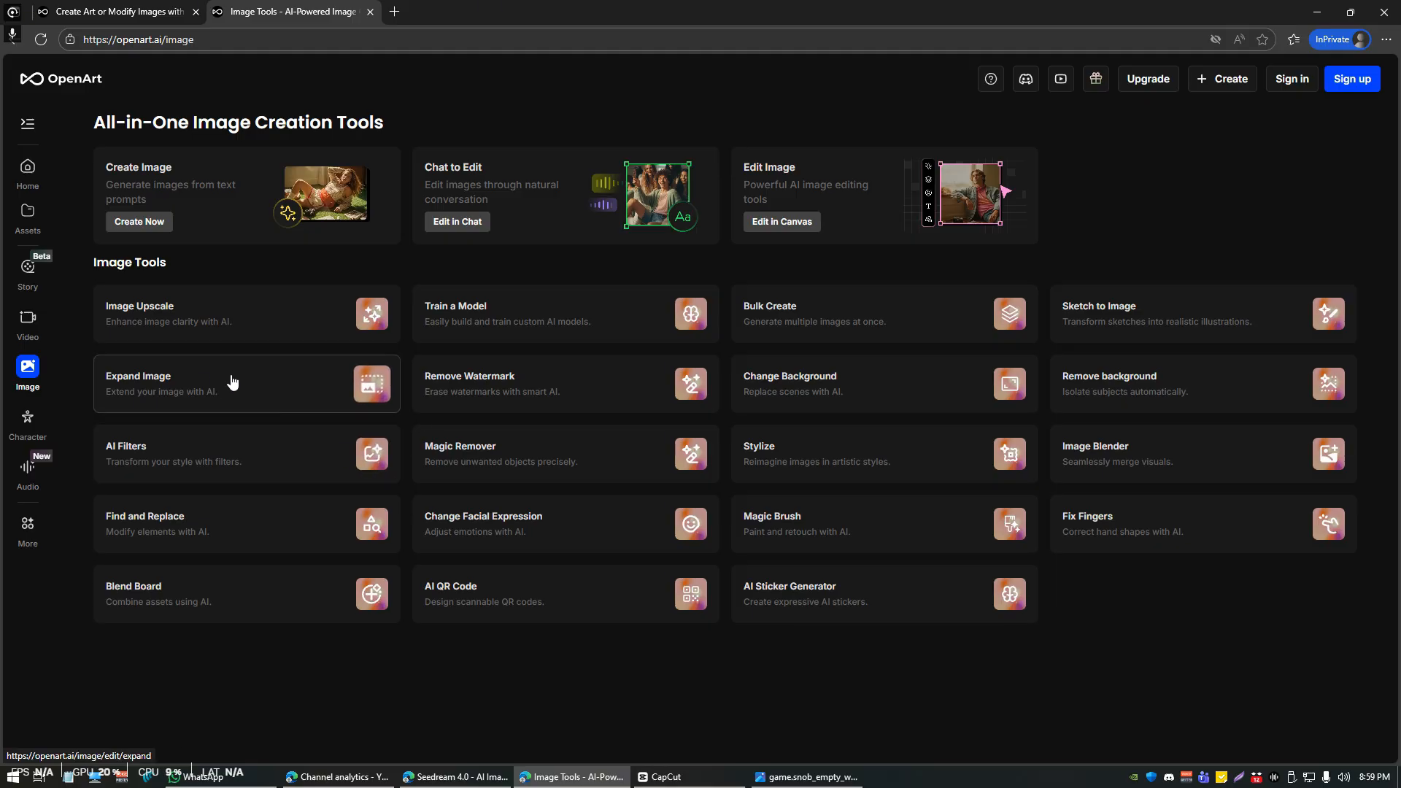
left_click(32, 373)
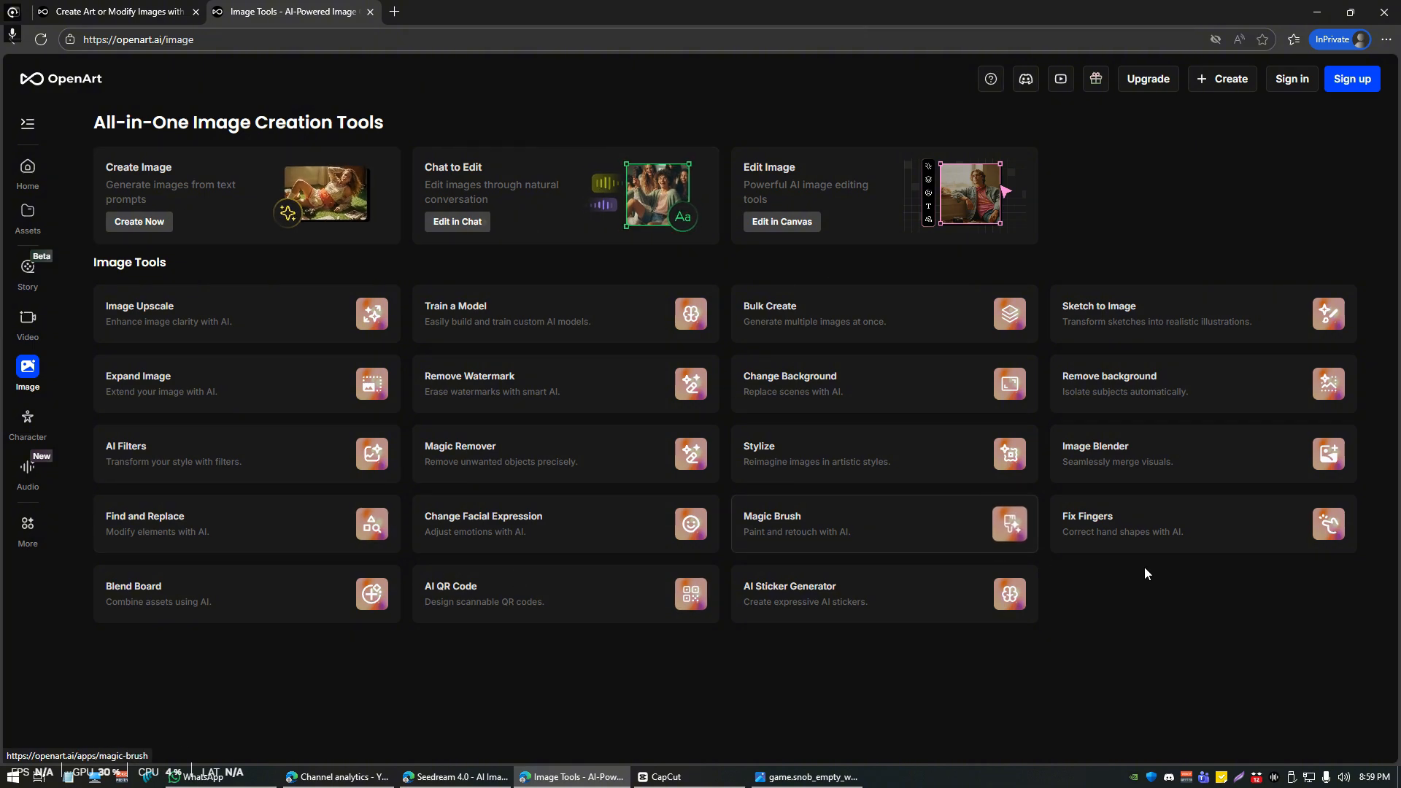
left_click(142, 182)
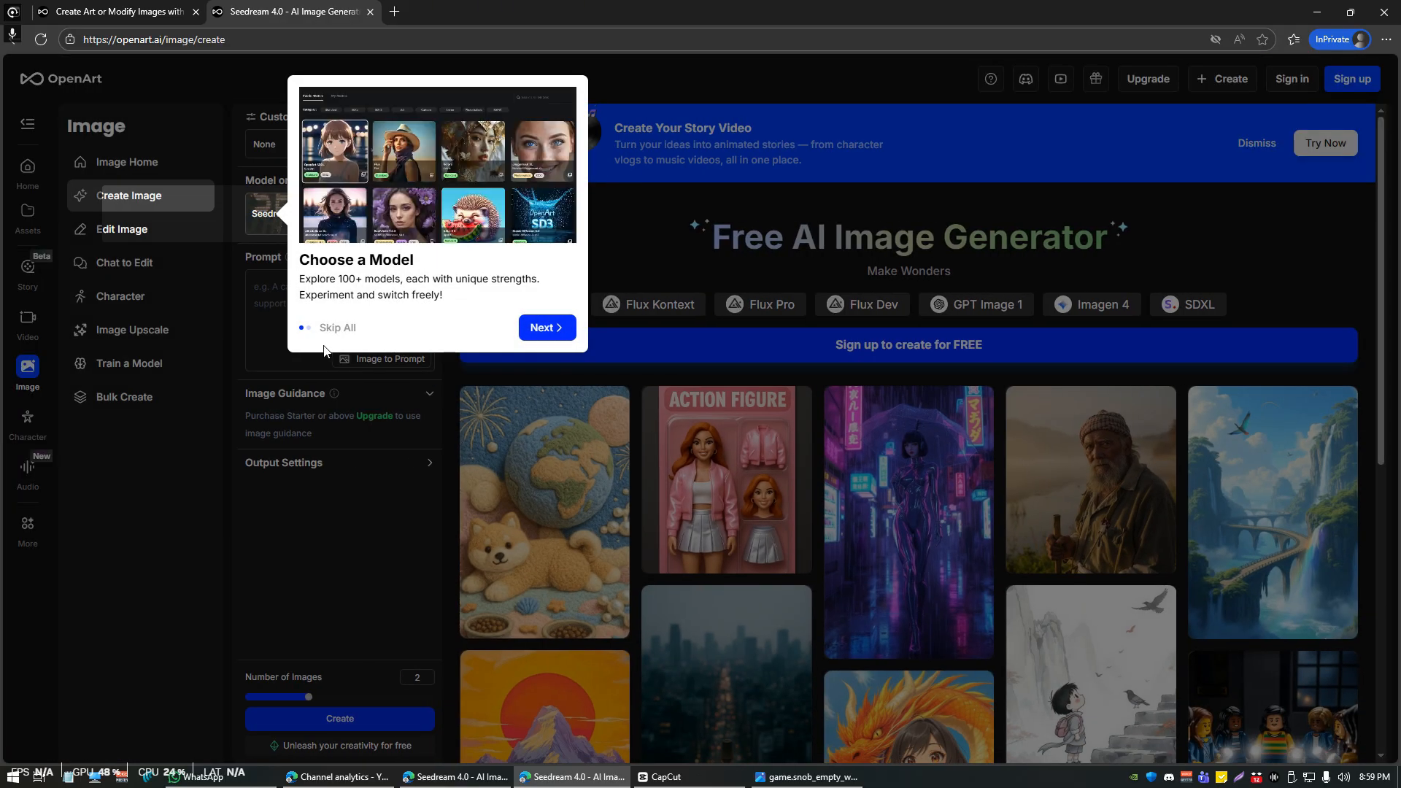
left_click(330, 326)
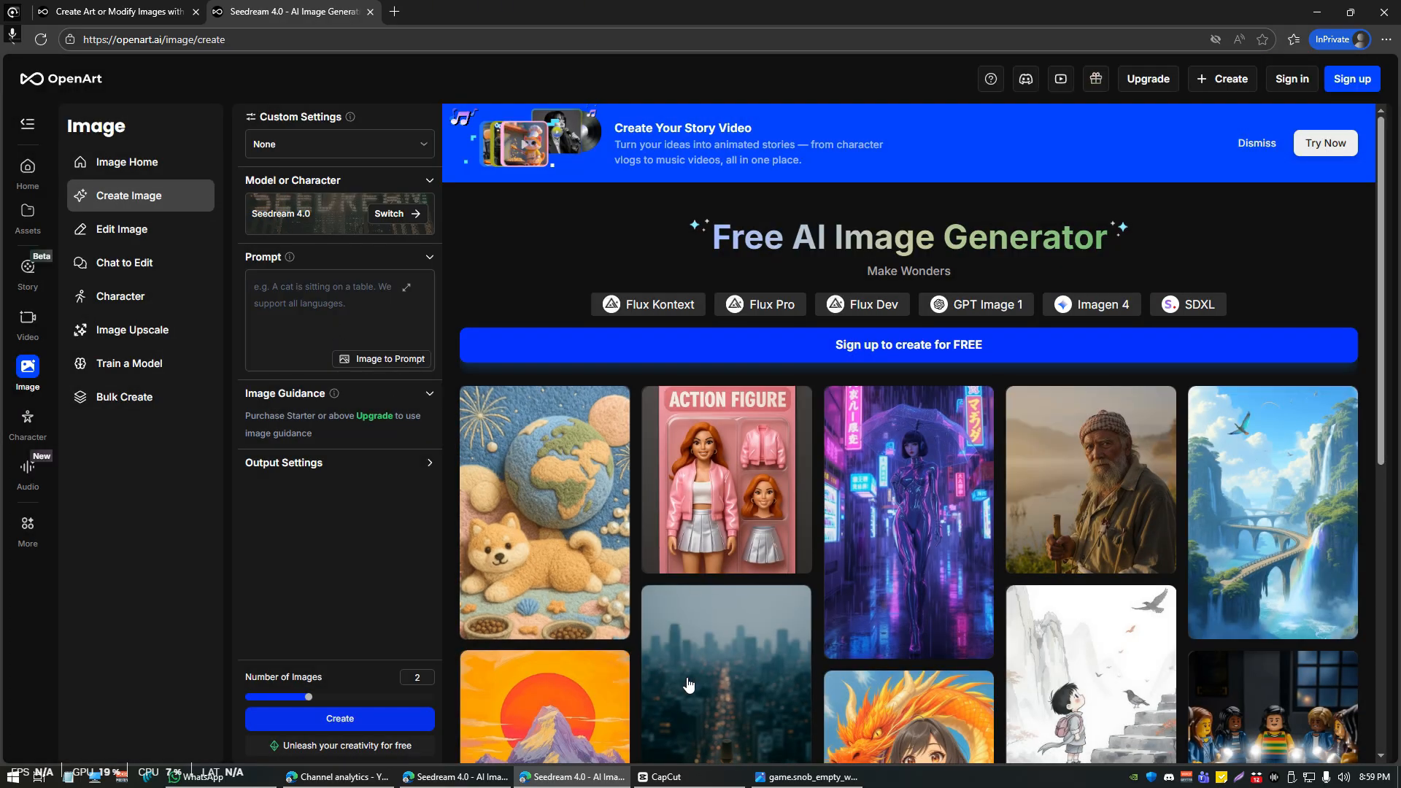
Step: Switch to the signed-in OpenArt browser window and reload the Seedream 4.0 image creation page
left_click(467, 778)
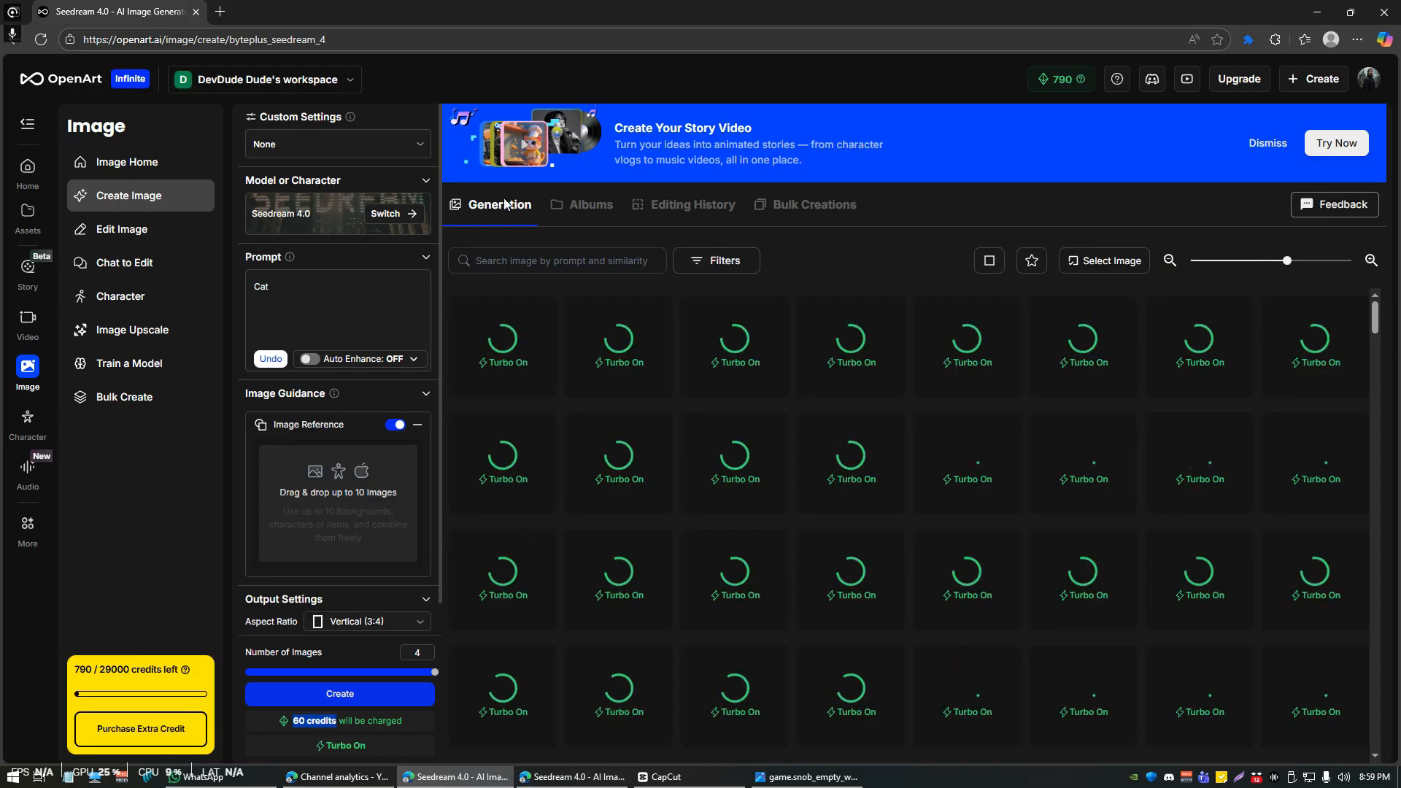
key("F5")
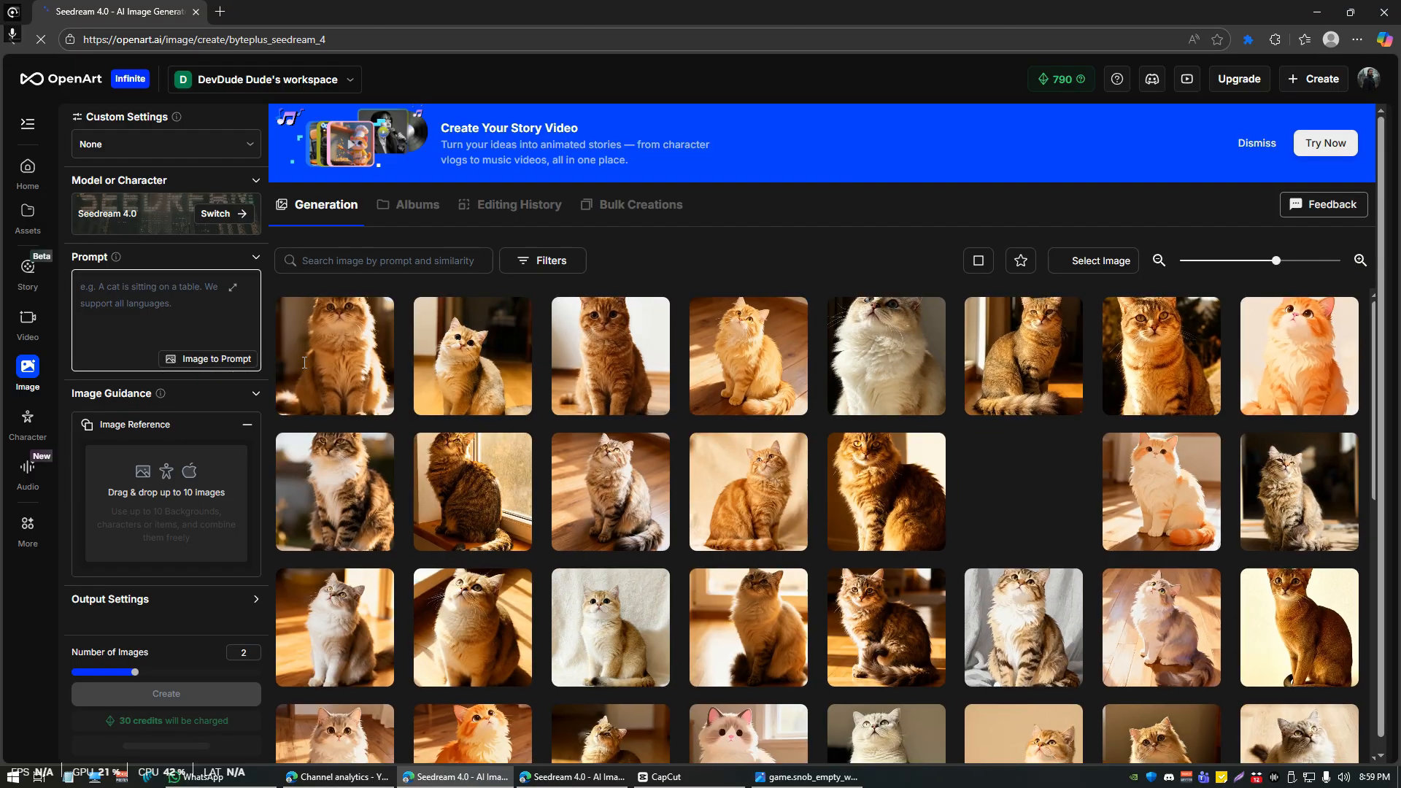
scroll(890, 482, "down", 1)
scroll(890, 475, "up", 1)
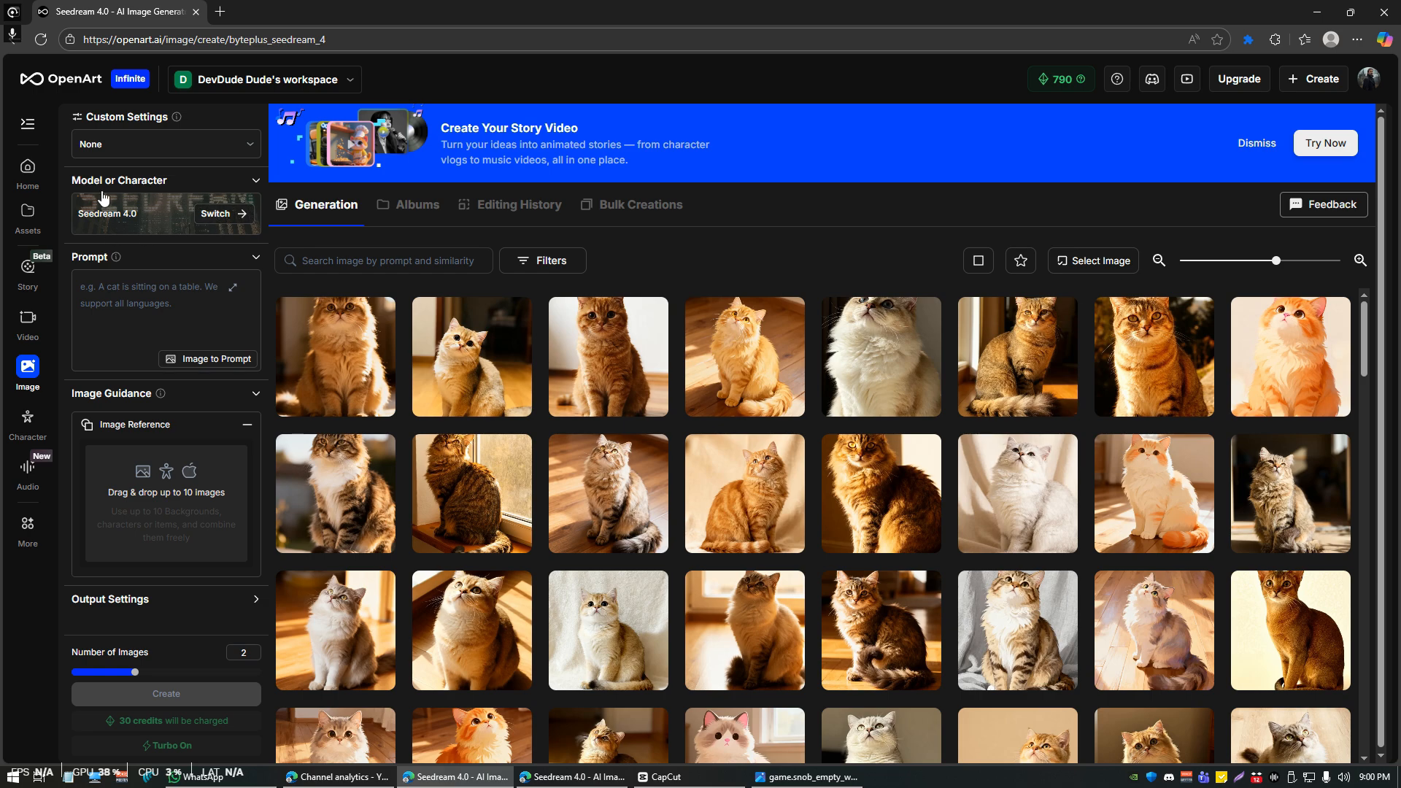
Step: Browse the public image models and choose Nano Banana as the generation model
left_click(213, 220)
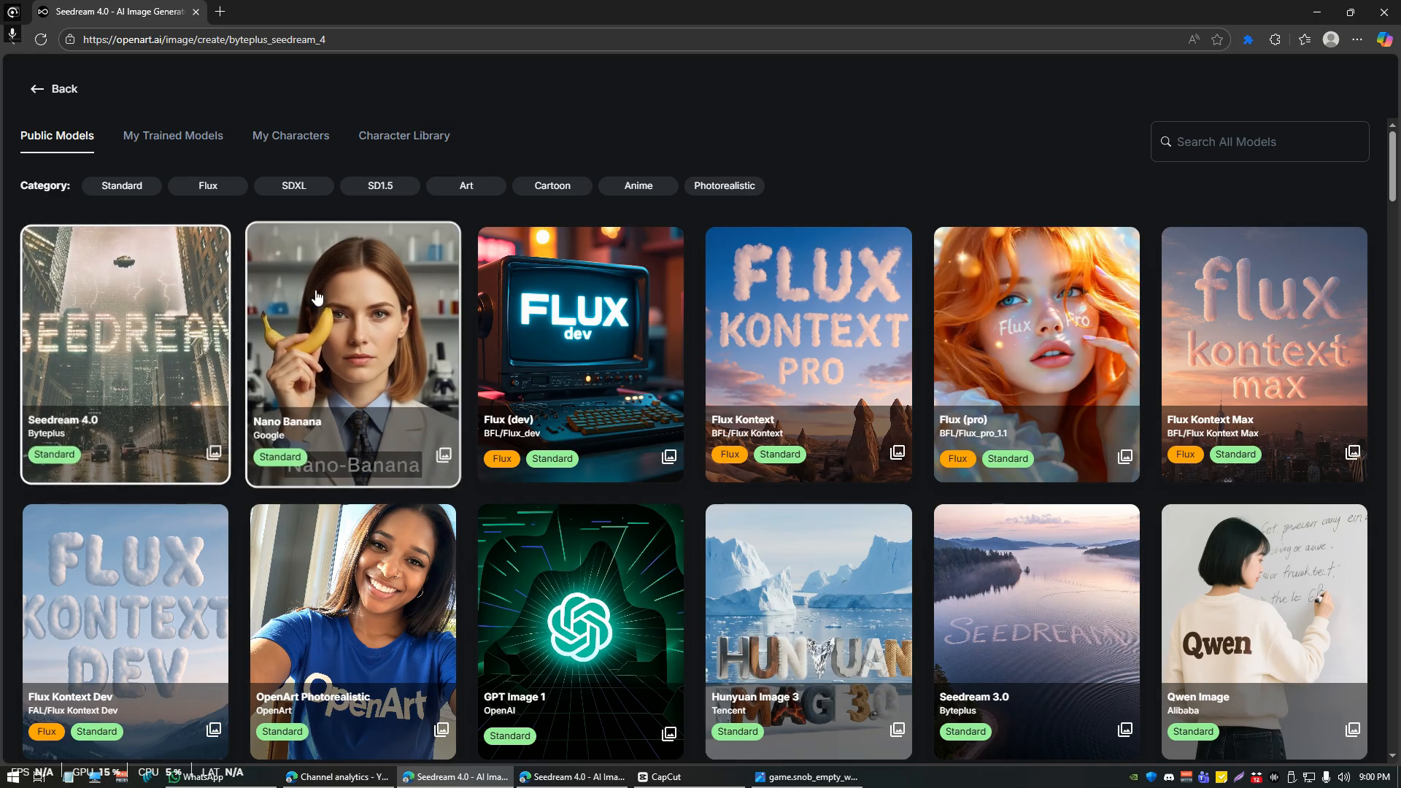
scroll(579, 335, "down", 10)
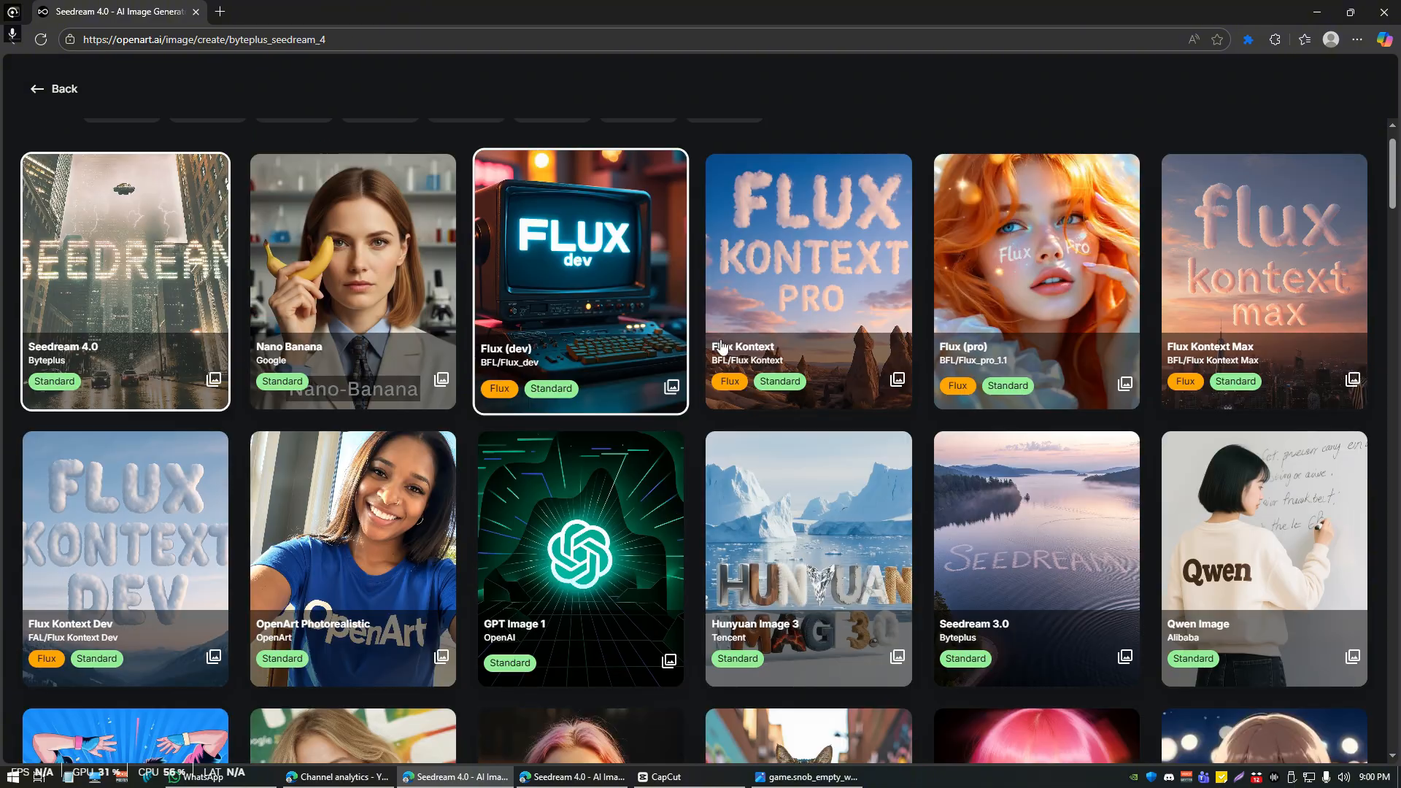
scroll(727, 359, "down", 8)
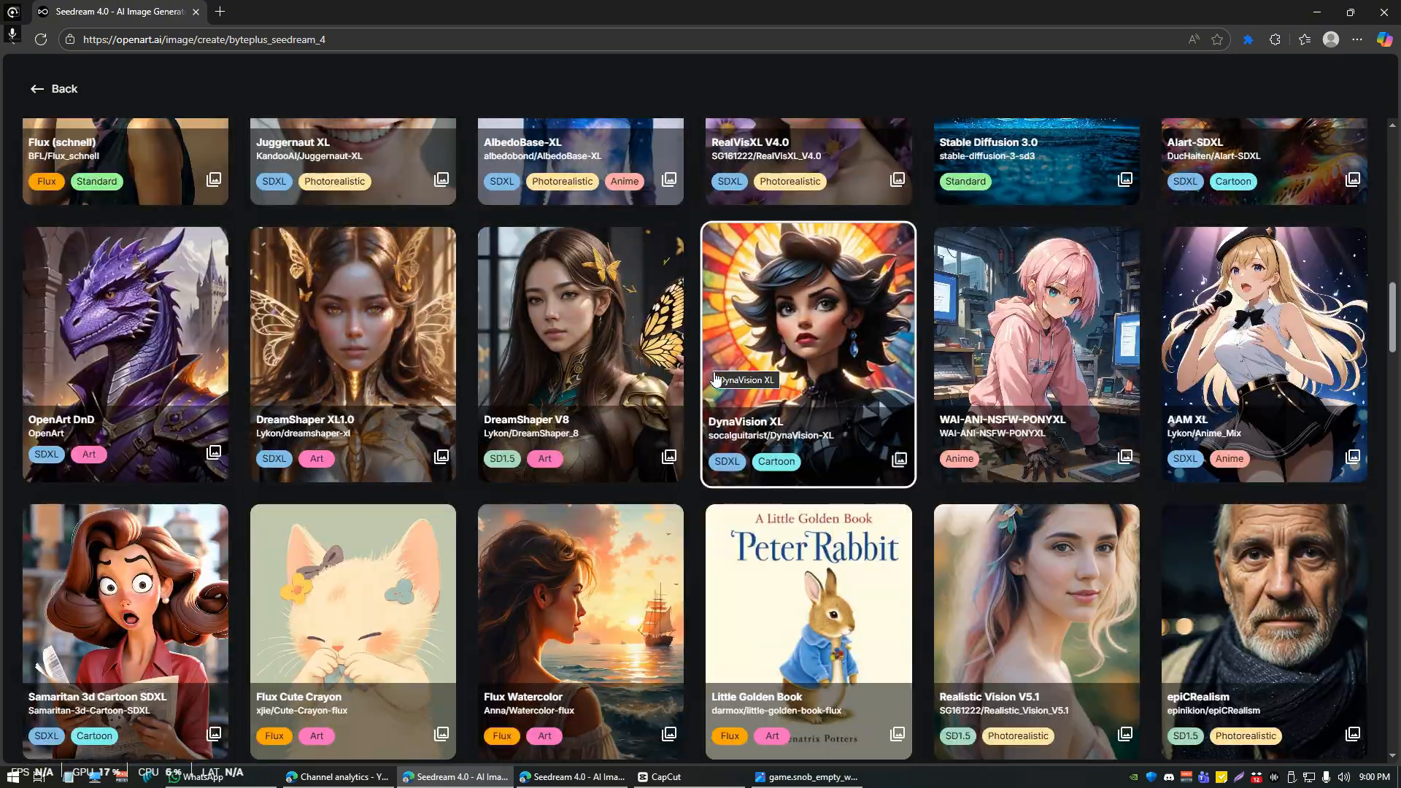
scroll(714, 390, "down", 2)
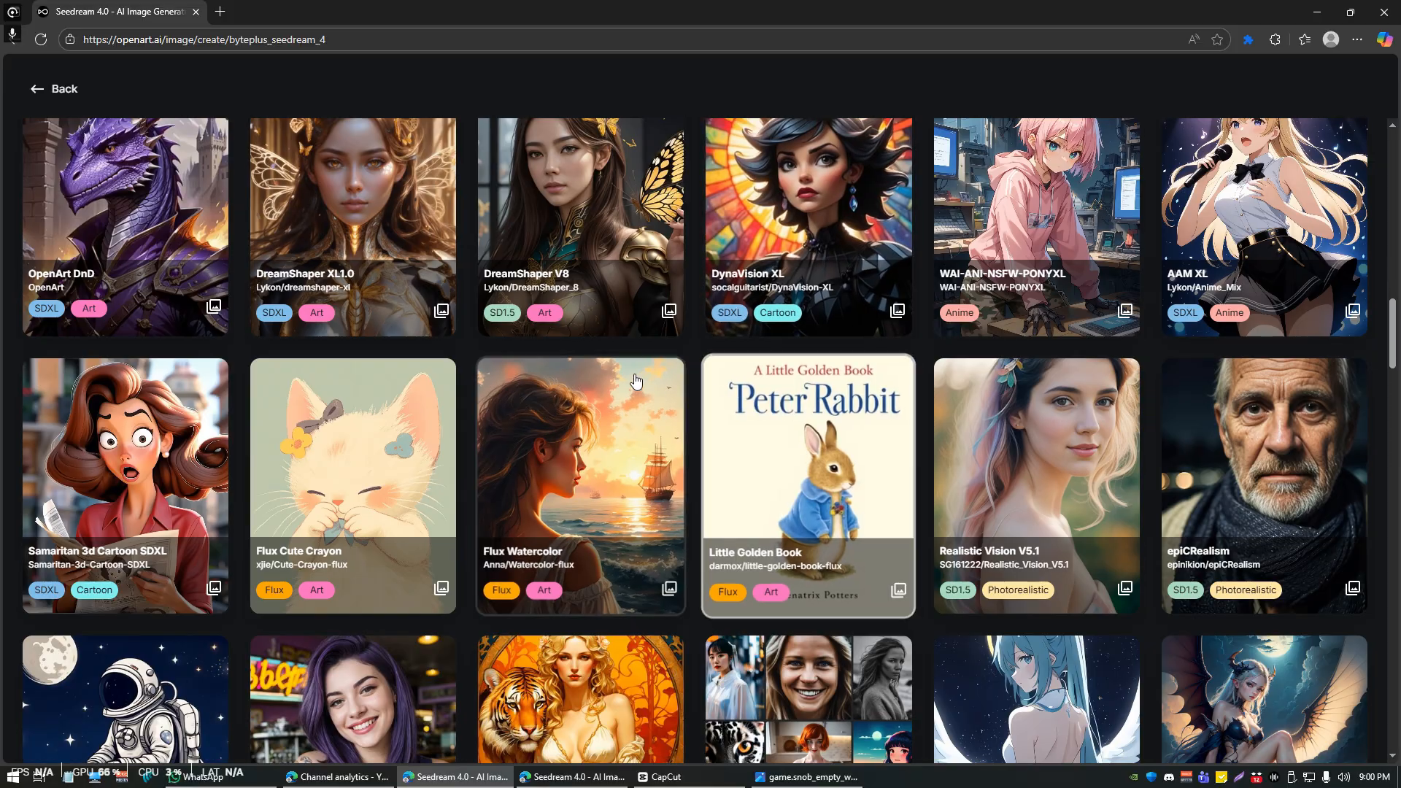
scroll(436, 382, "up", 20)
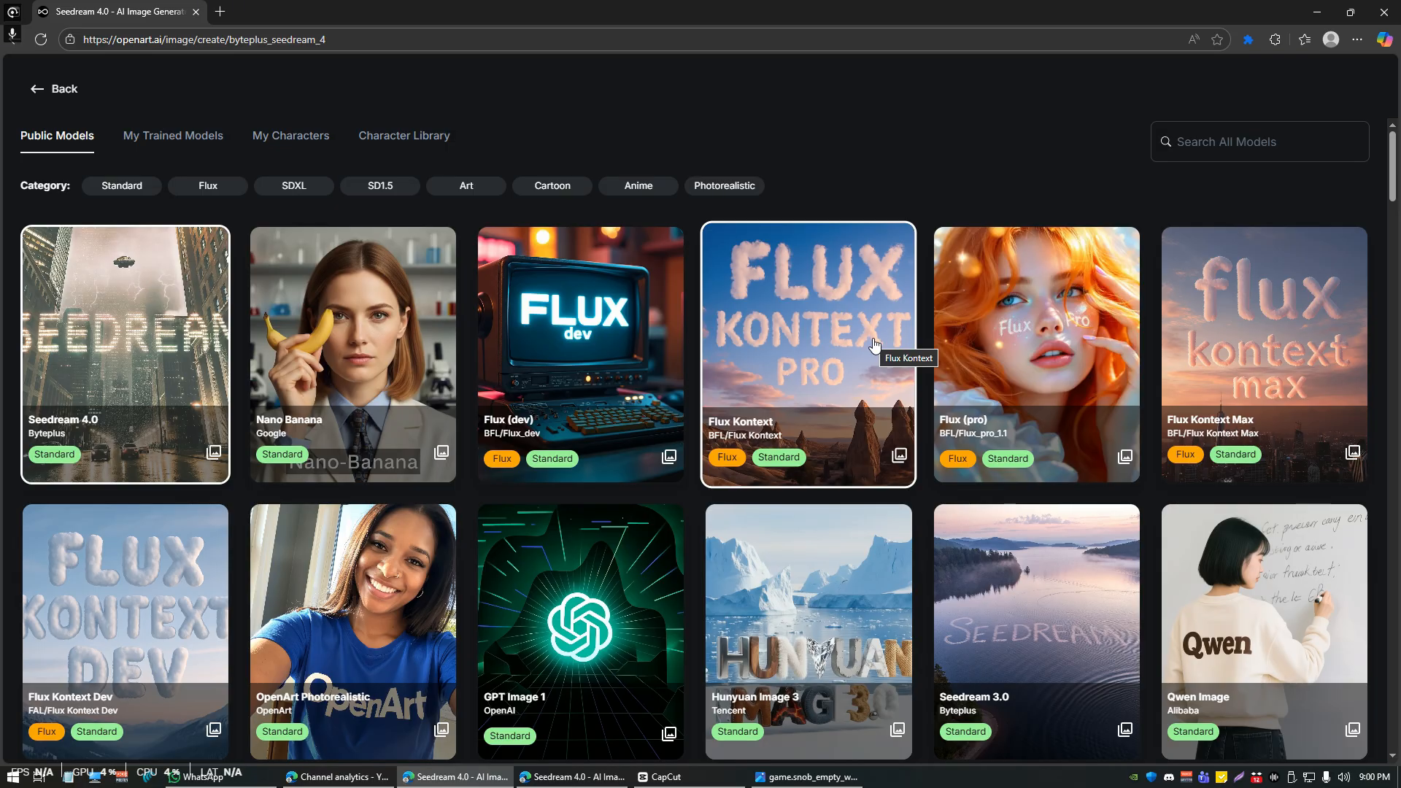
scroll(839, 365, "down", 10)
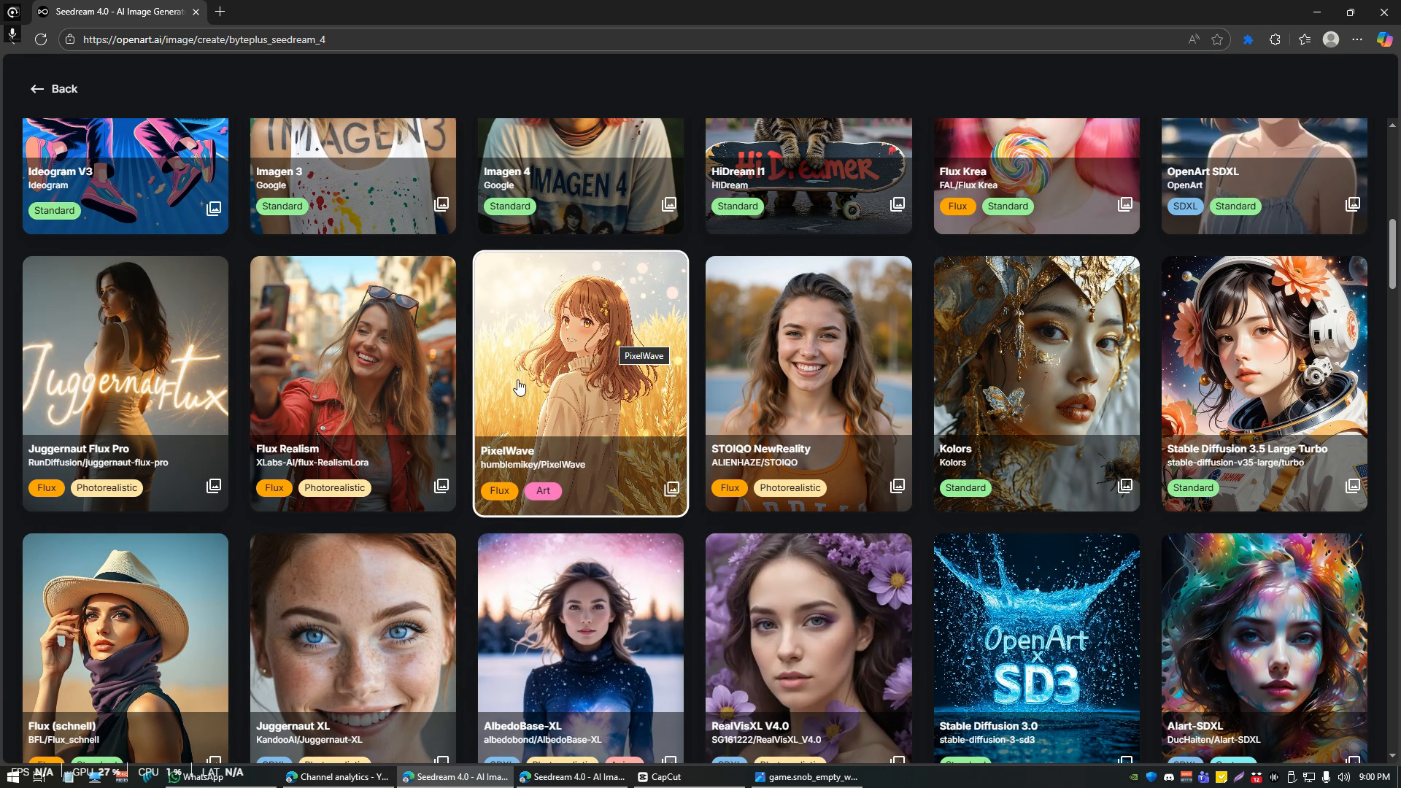
scroll(560, 359, "up", 8)
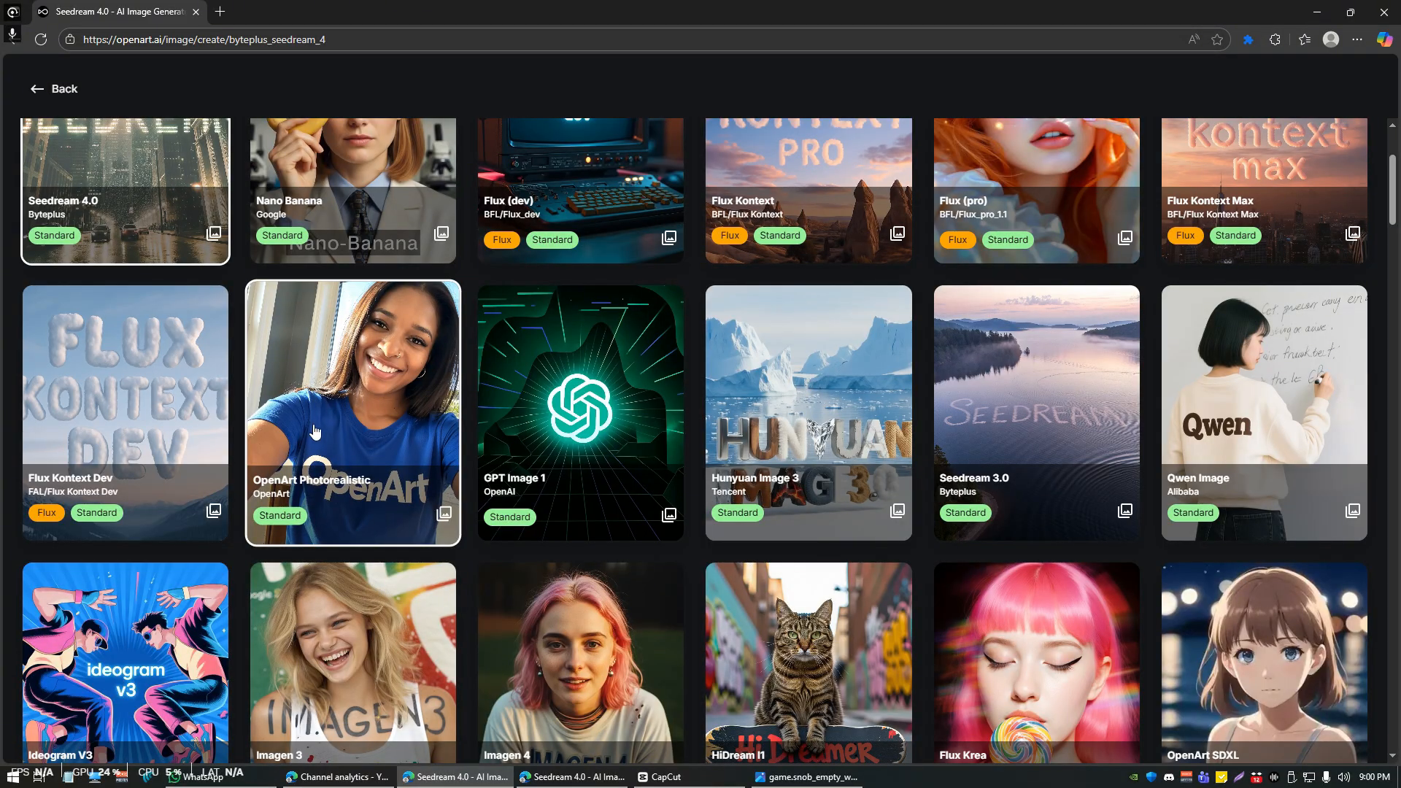
scroll(325, 427, "up", 3)
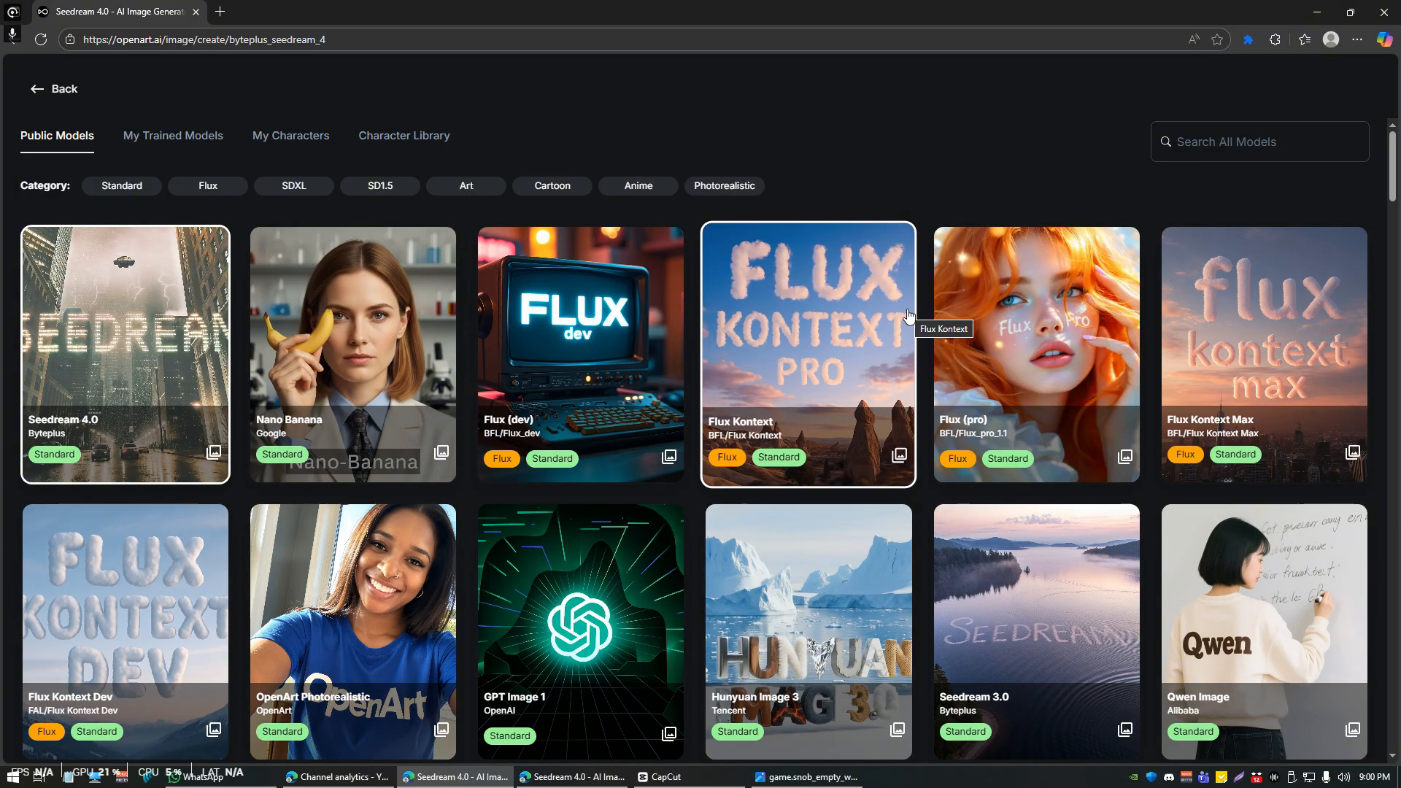
scroll(908, 315, "down", 20)
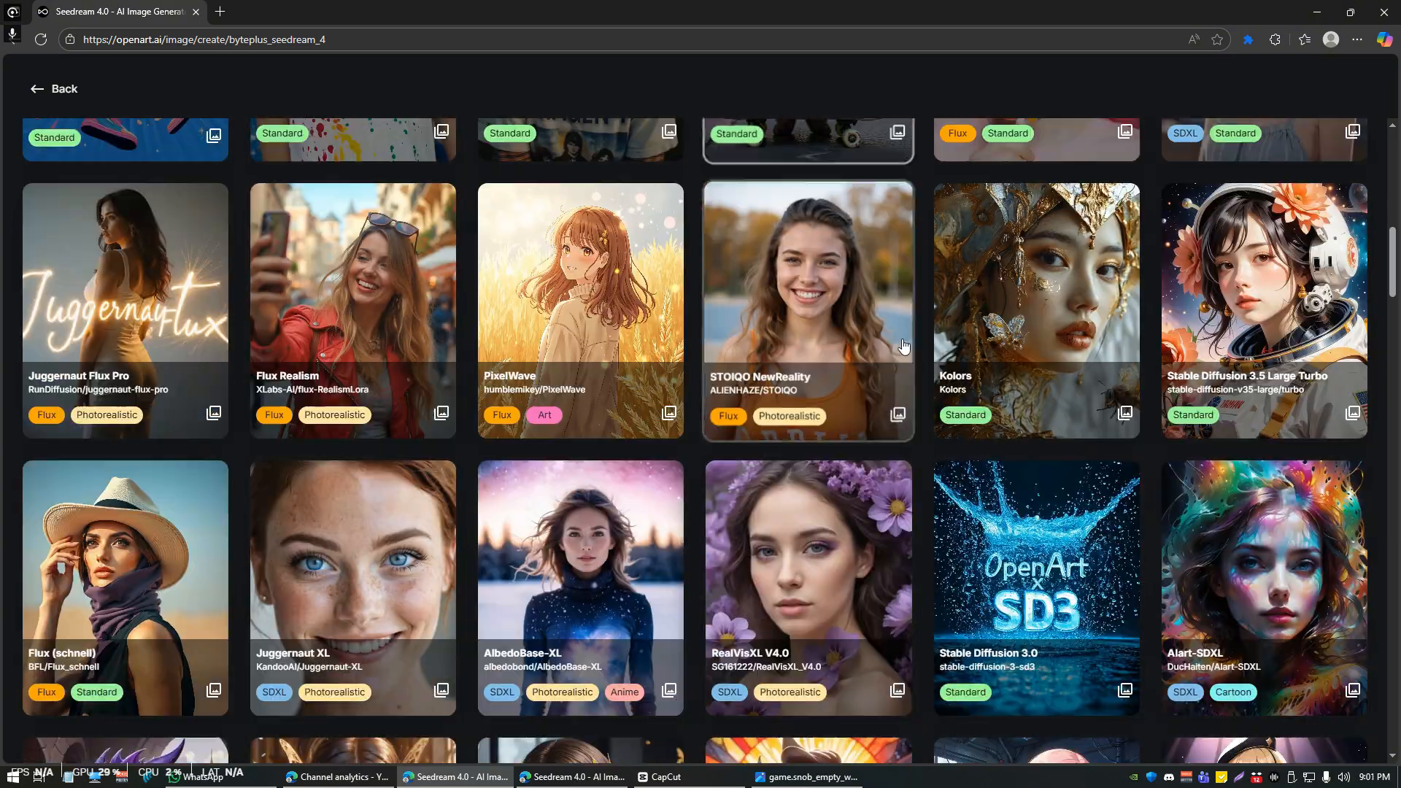
scroll(839, 376, "down", 20)
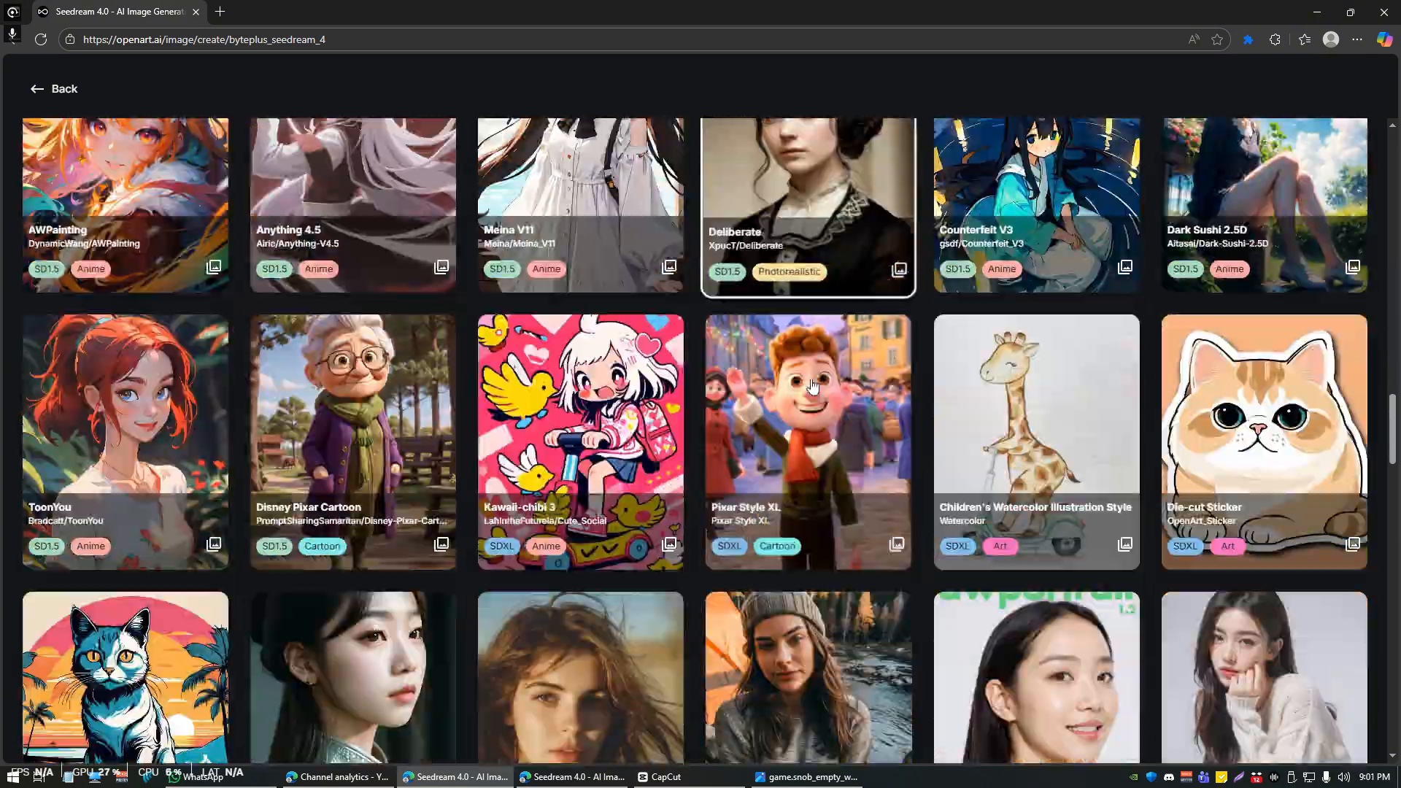
scroll(814, 388, "down", 10)
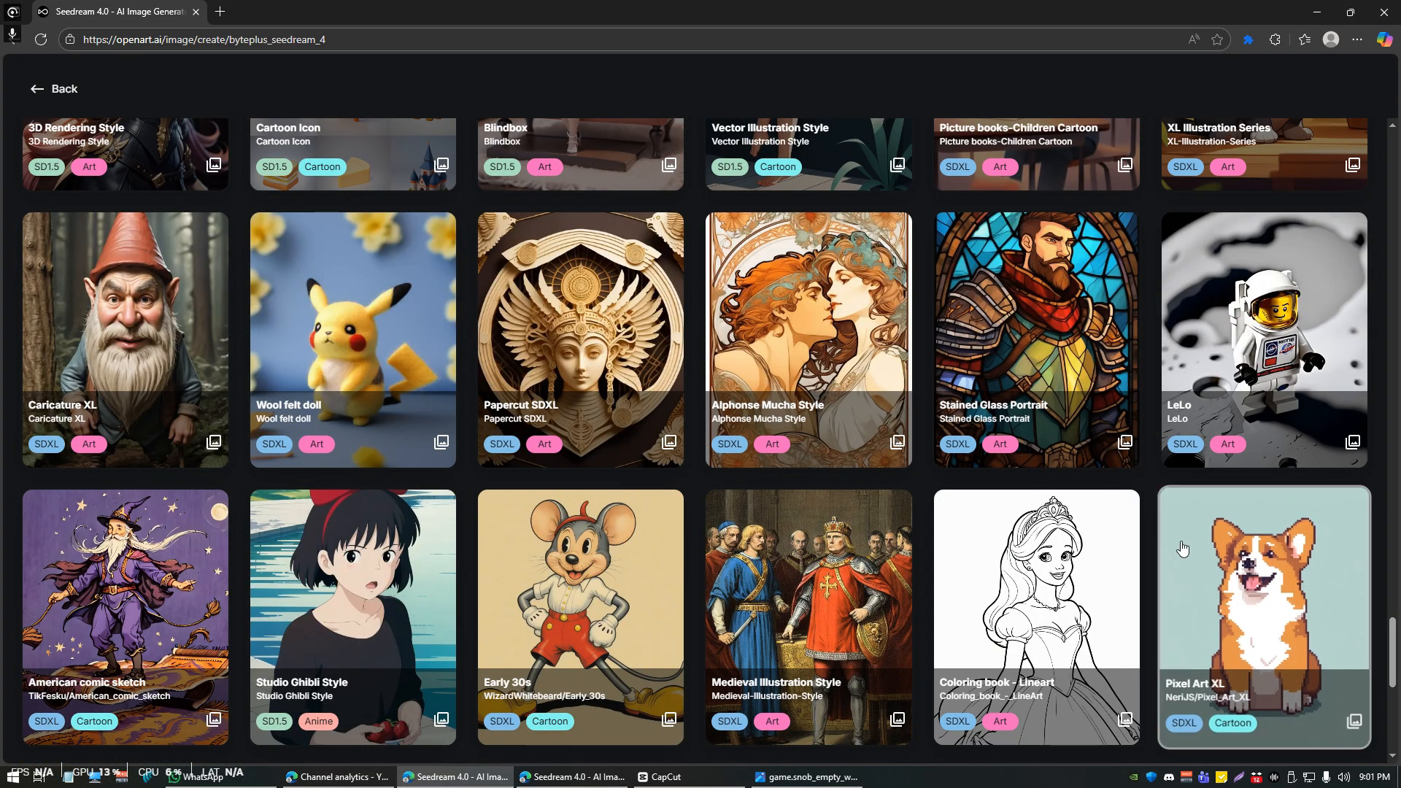
scroll(1296, 535, "down", 1)
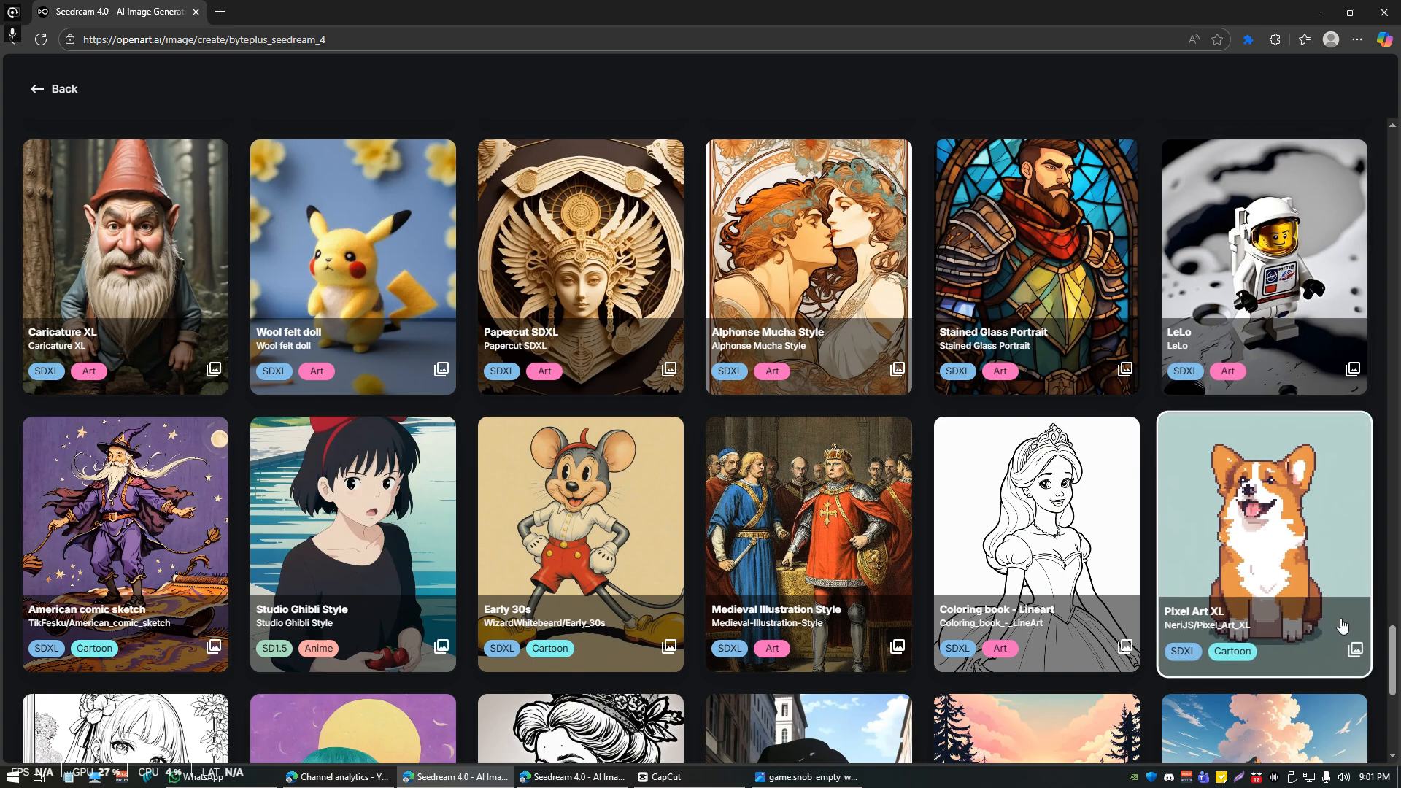
left_click_drag(1391, 664, 1388, 121)
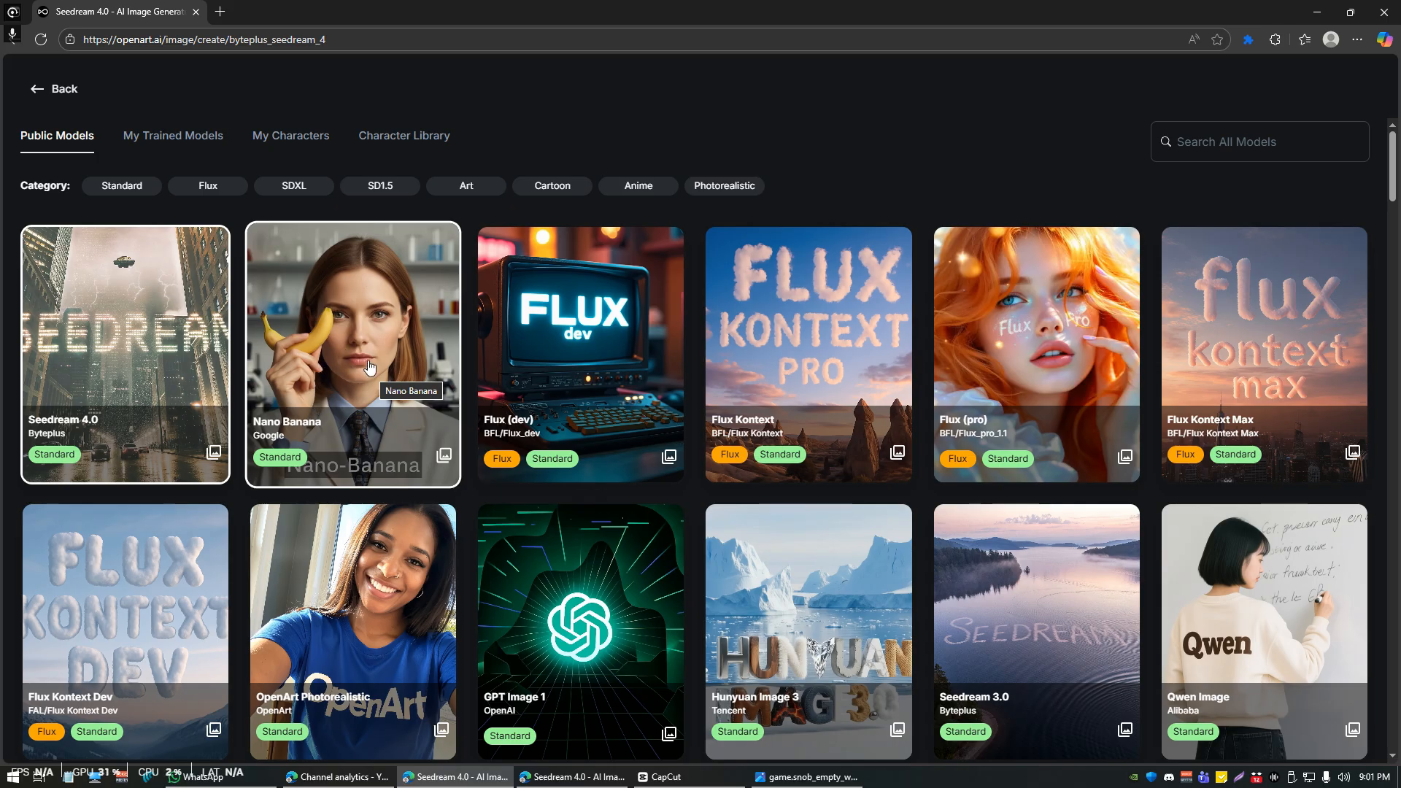
left_click(357, 321)
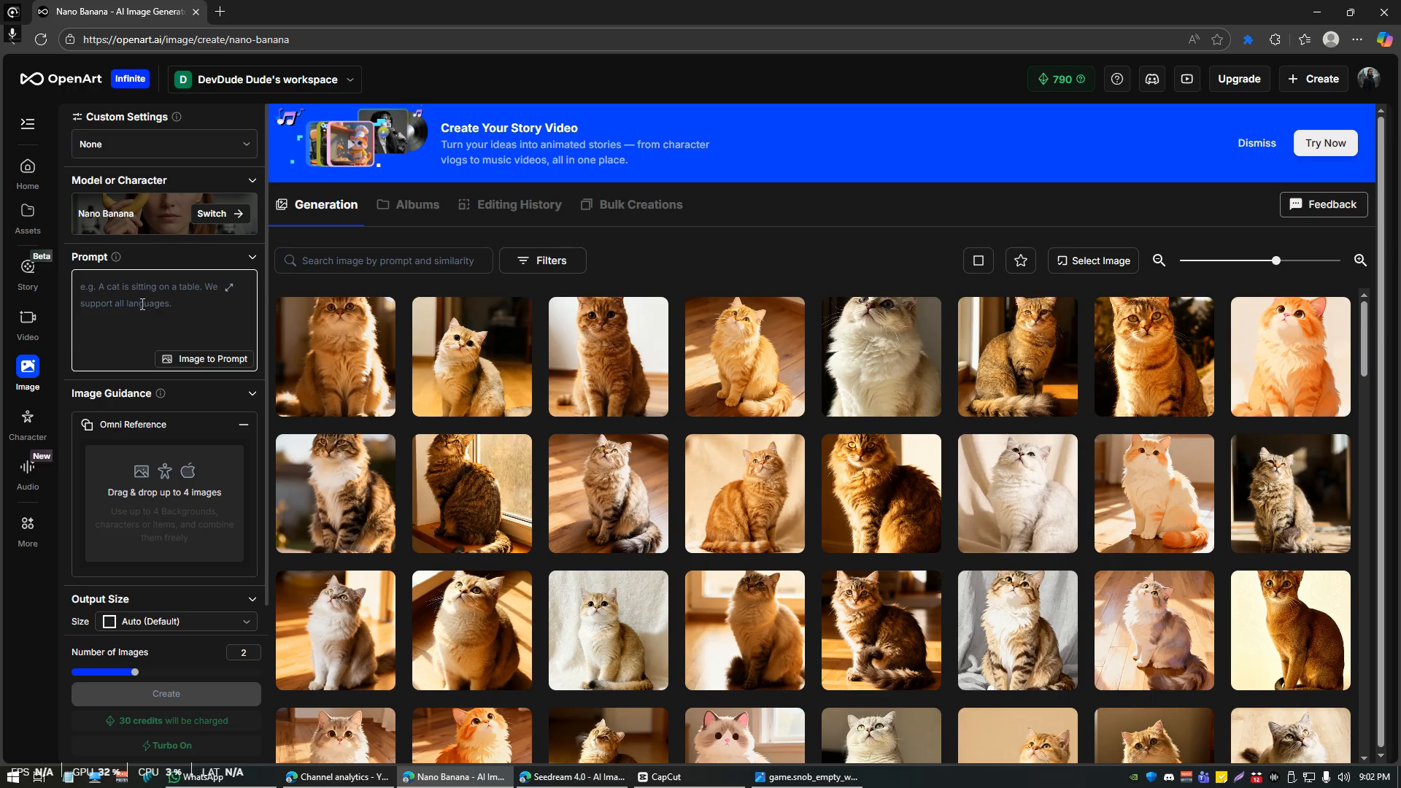
Step: Enter "hello world" in quotation marks as the image prompt
left_click(143, 304)
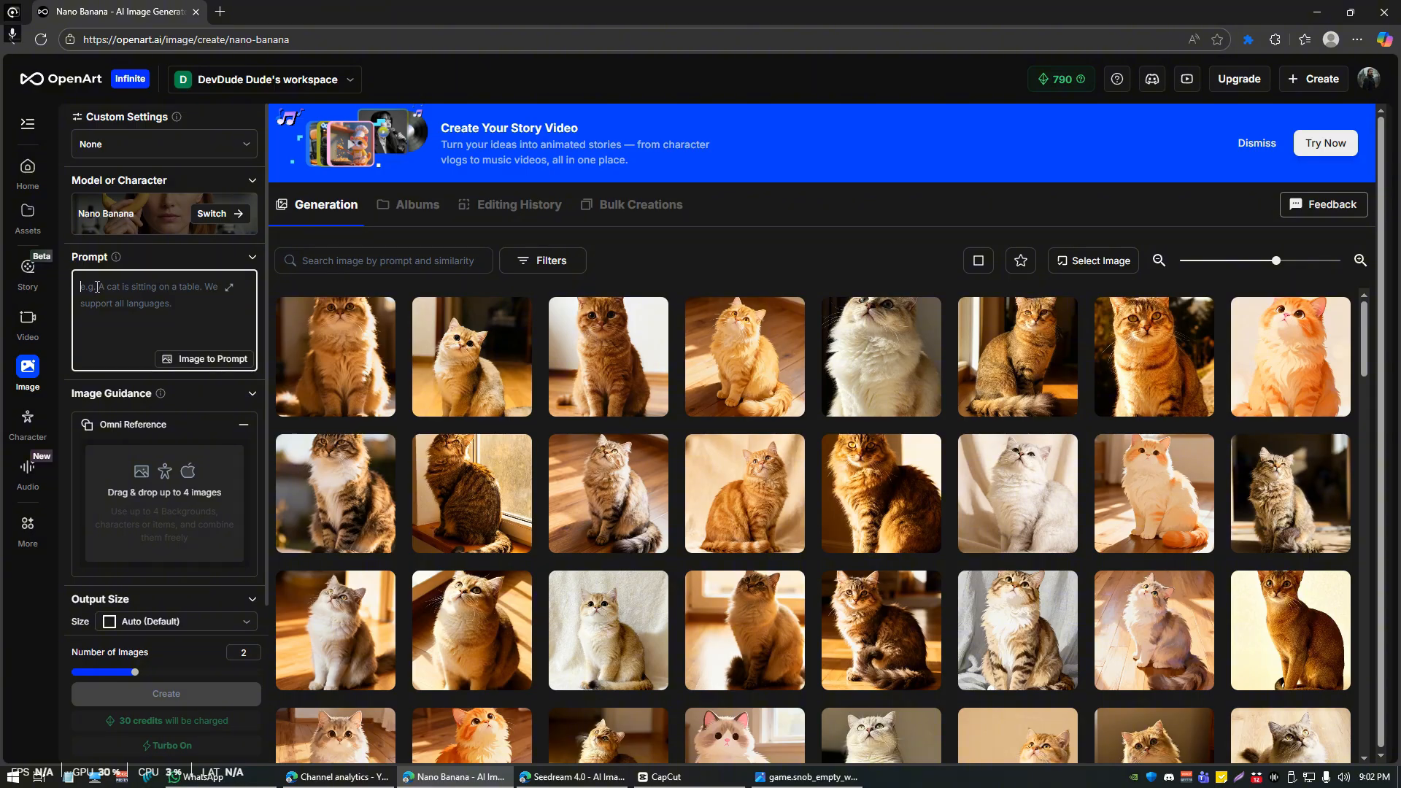
type("\"hello world")
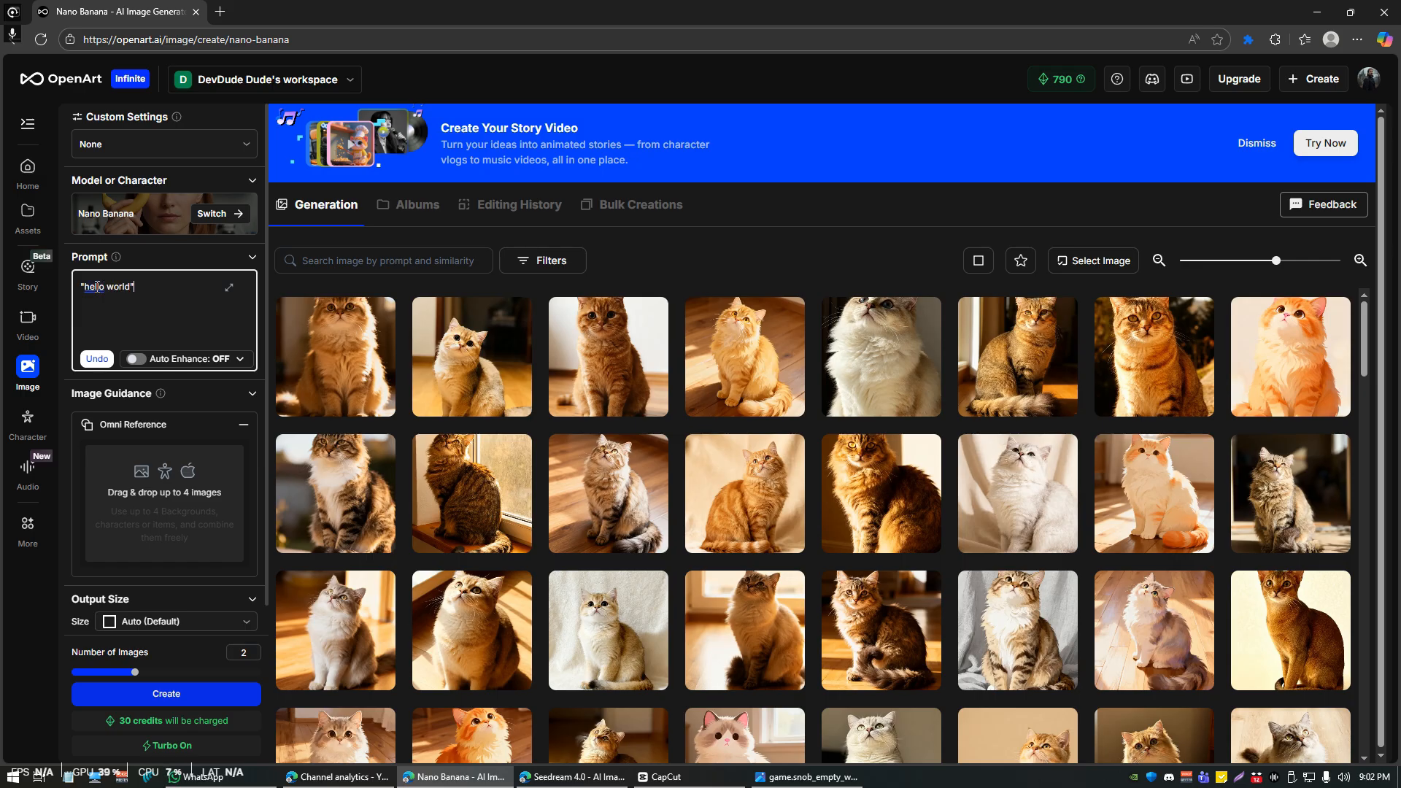
key("Home")
key("shift+End")
key("shift+Left")
key("End")
Step: Look through the public models around GPT Image 1 and return to the generator without switching
left_click(216, 219)
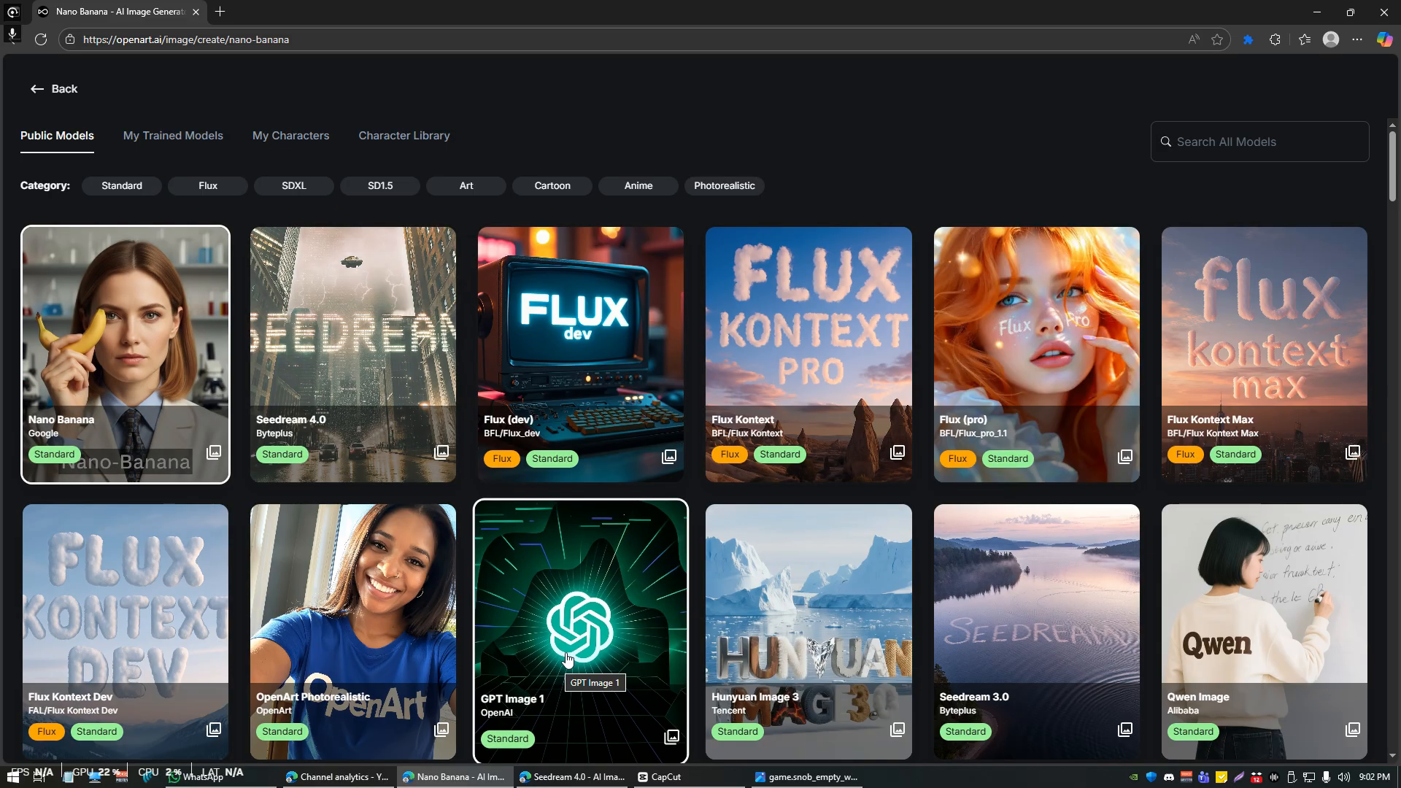
scroll(619, 611, "down", 2)
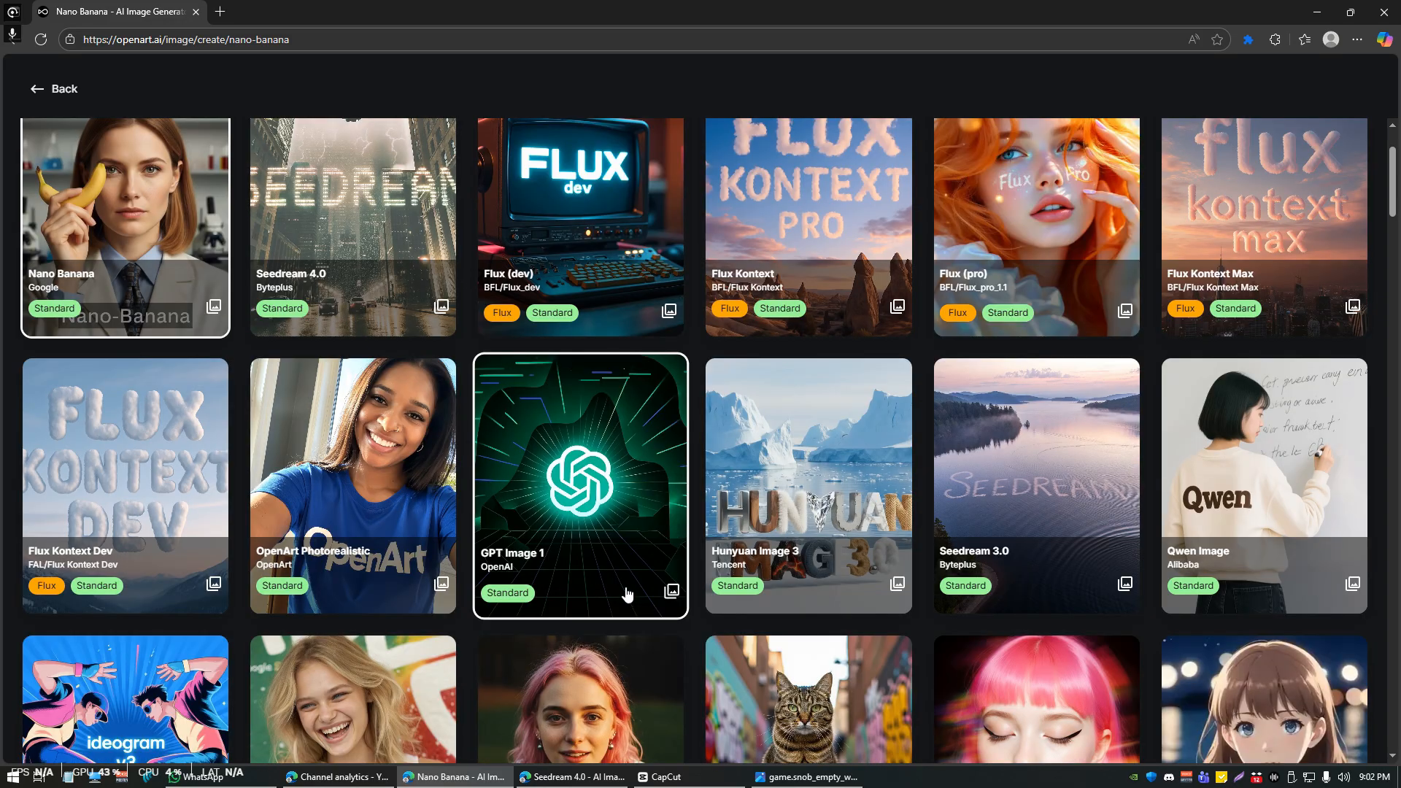
scroll(624, 588, "up", 2)
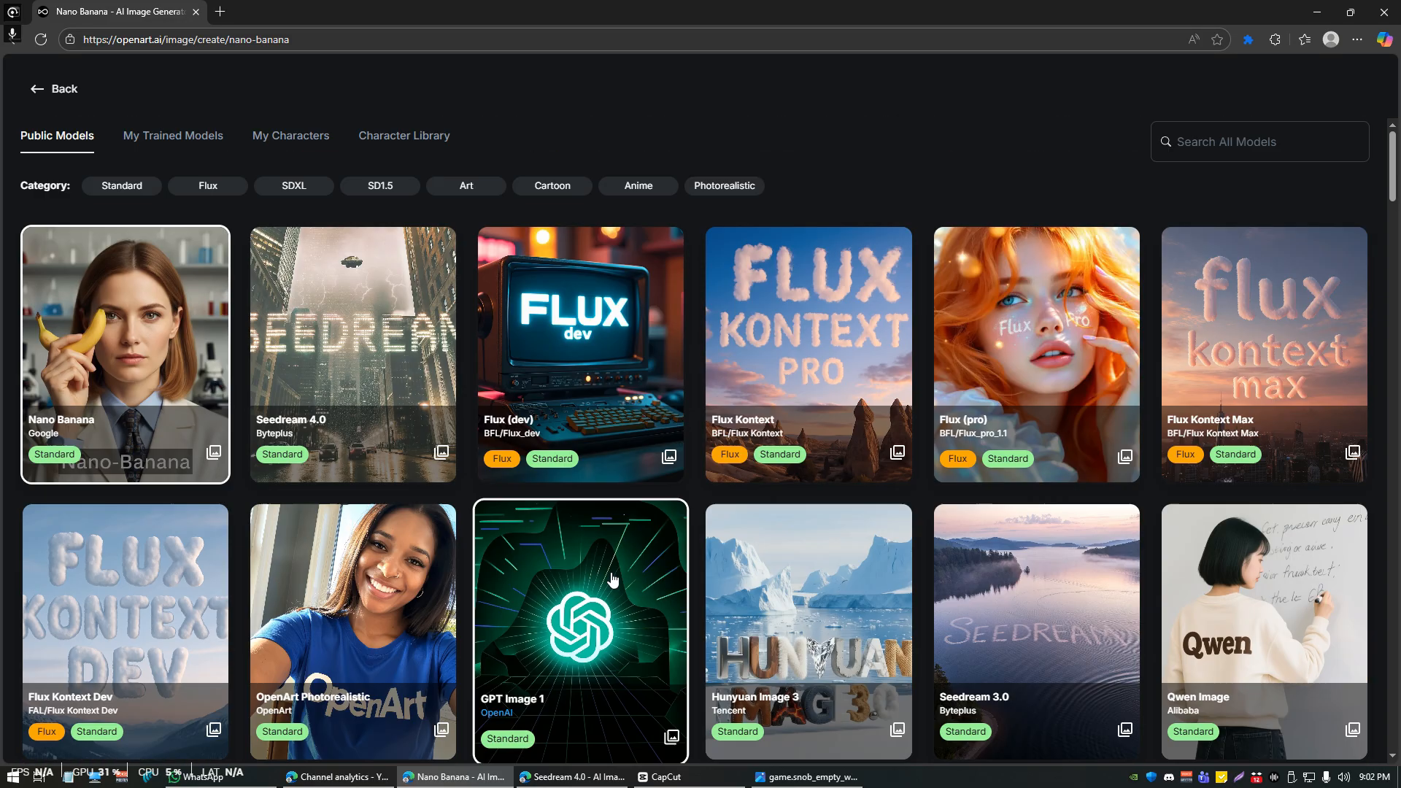
left_click(35, 90)
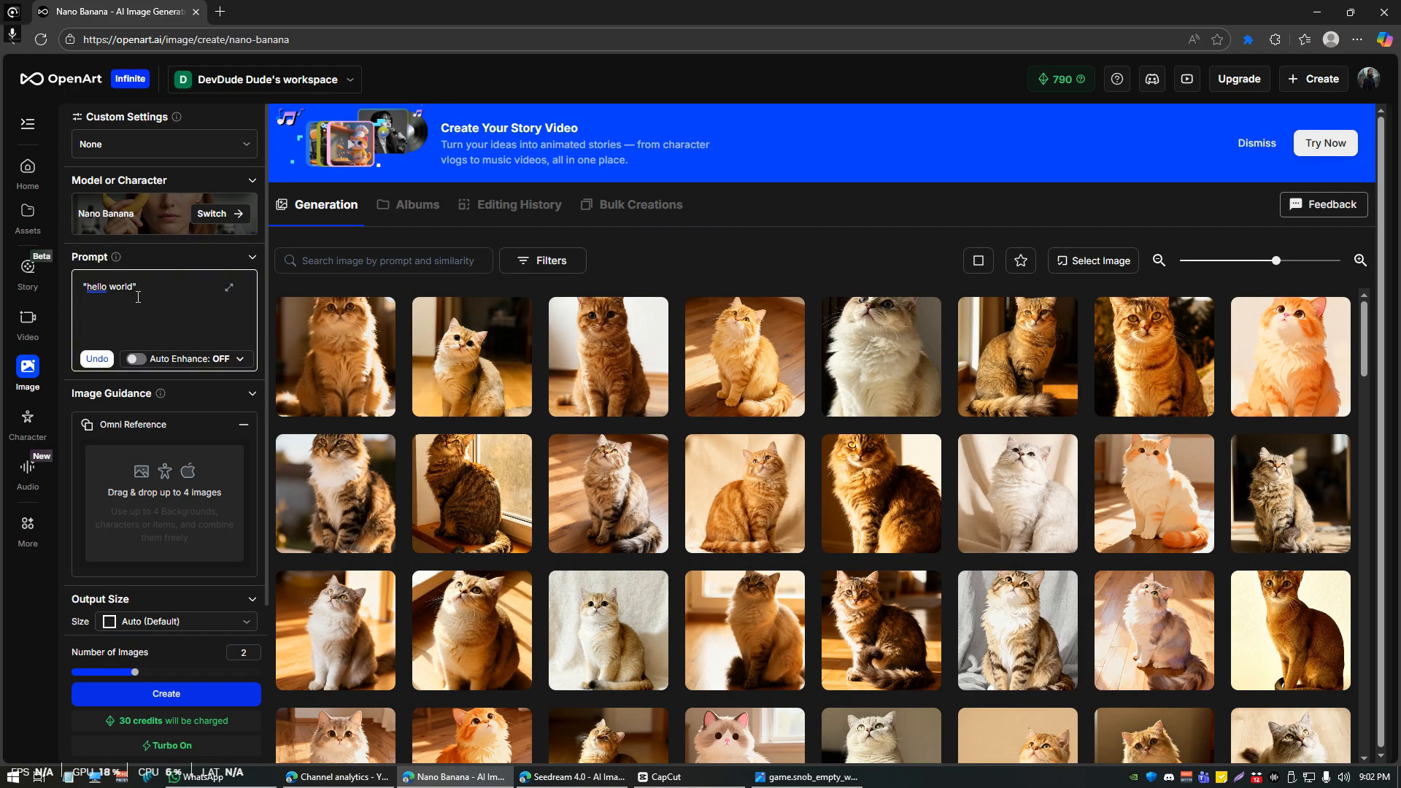
Step: Replace the image prompt with "generate a high converting youtube thumbnail to promote my video on cats"
left_click(160, 294)
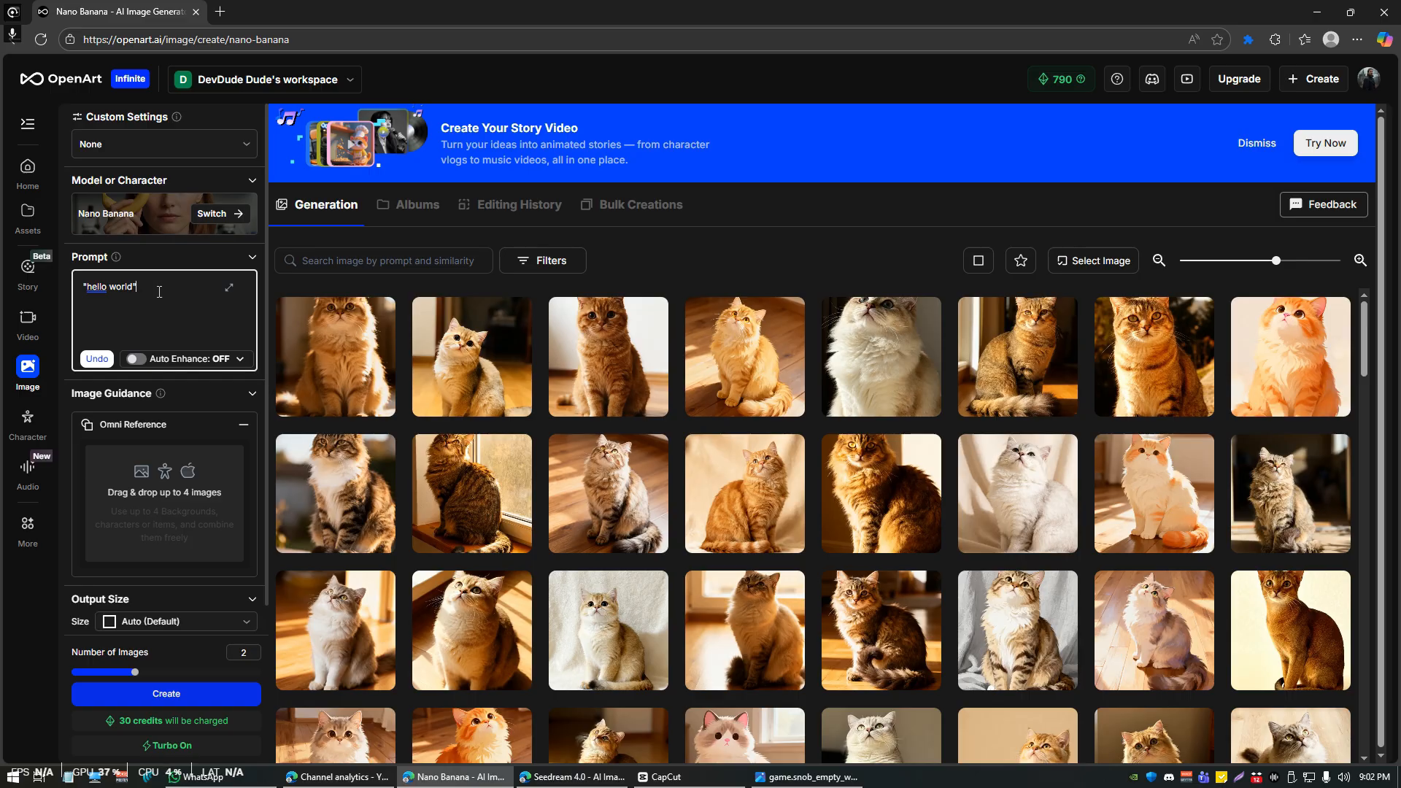
key("ctrl+a")
key("BackSpace")
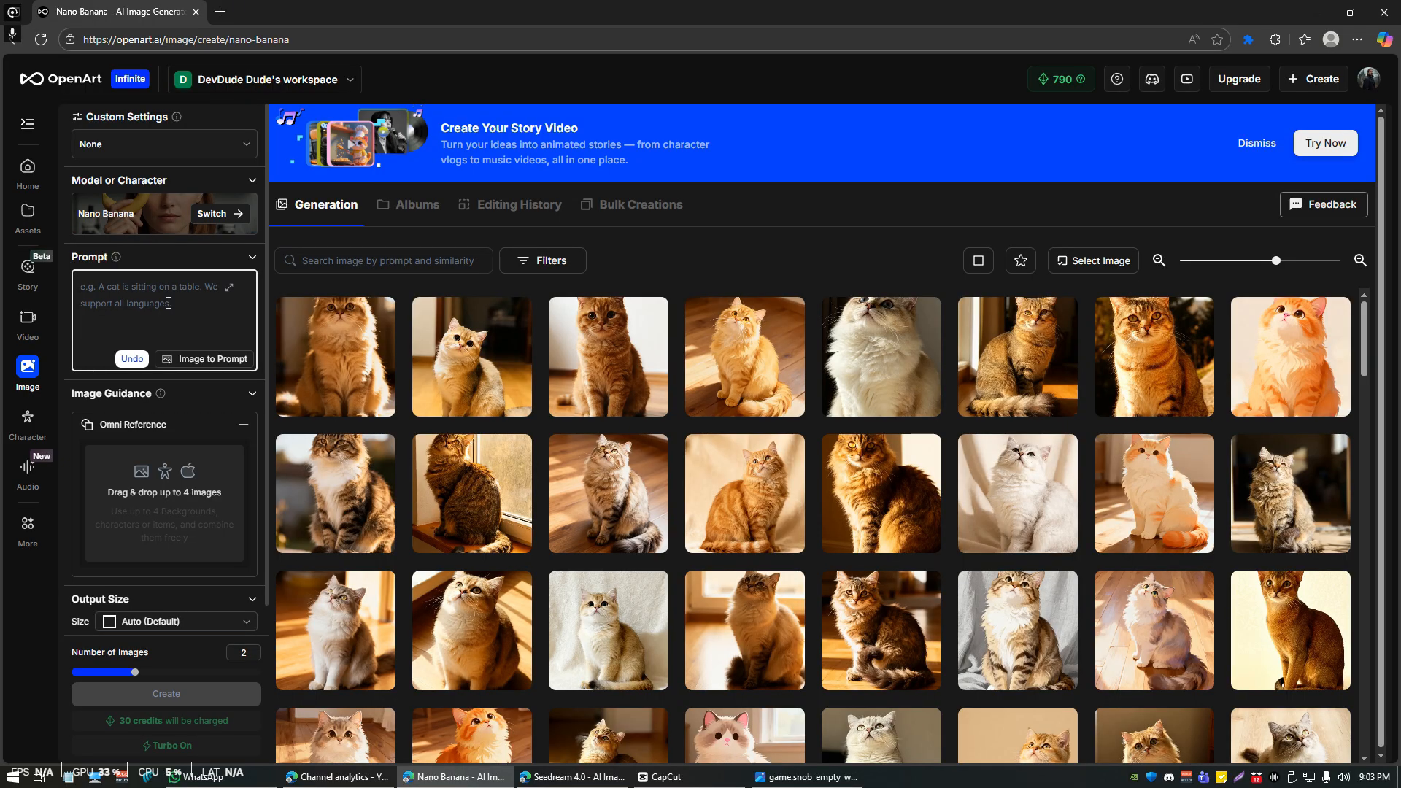
type("generate a high conv")
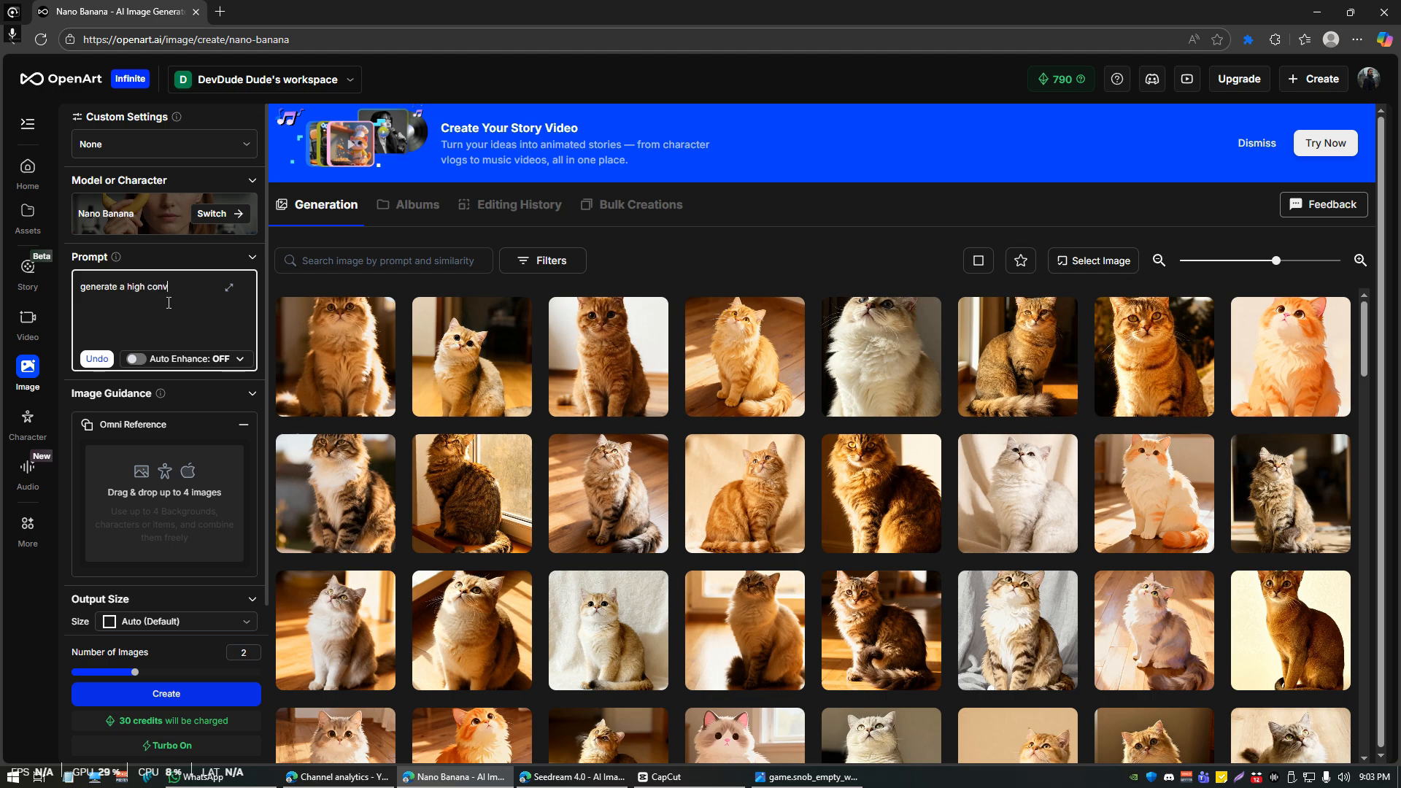
type("erting youtube thumbnail ")
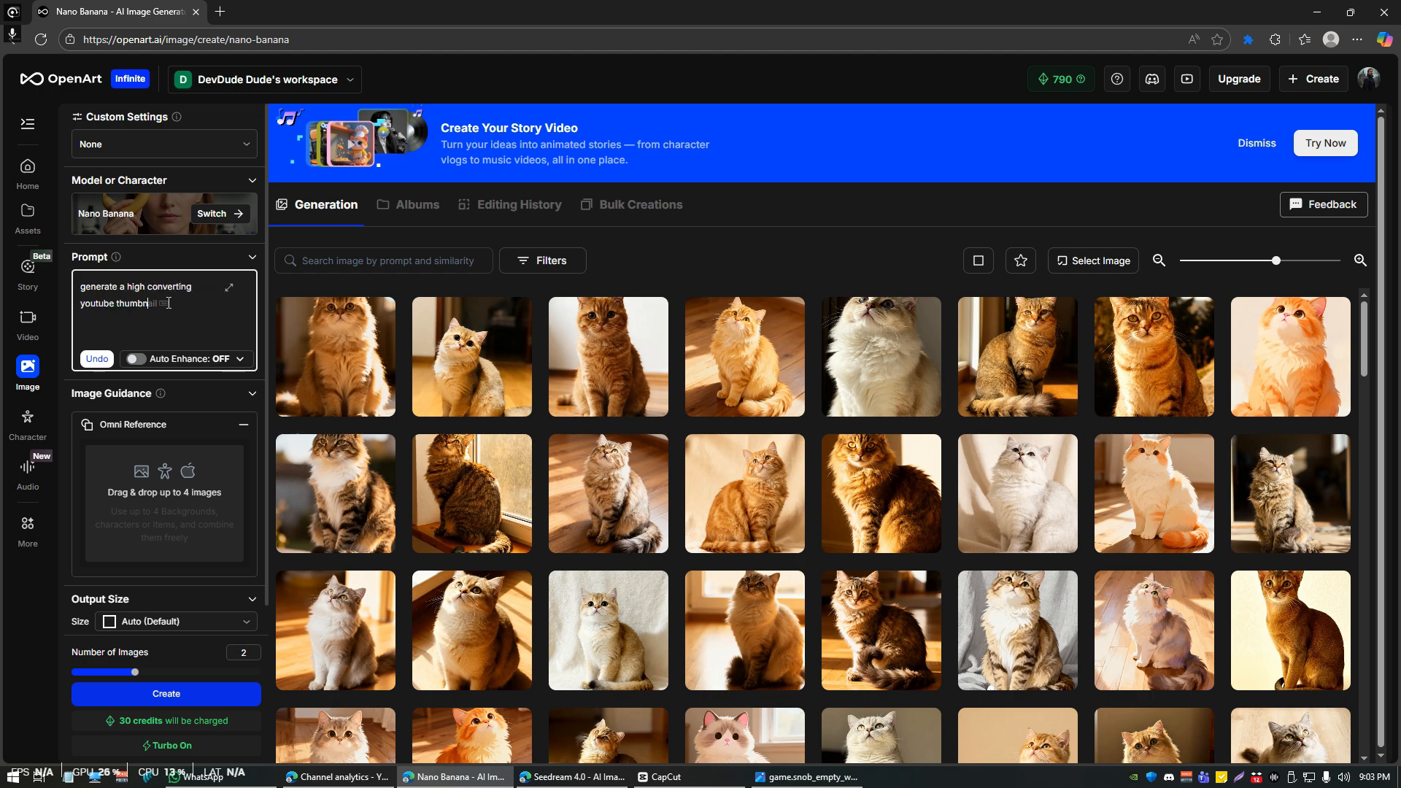
type("to promote my video on cats")
Step: Generate two batches of 4 images in Square (1:1) size from the cat thumbnail prompt
scroll(167, 409, "down", 1)
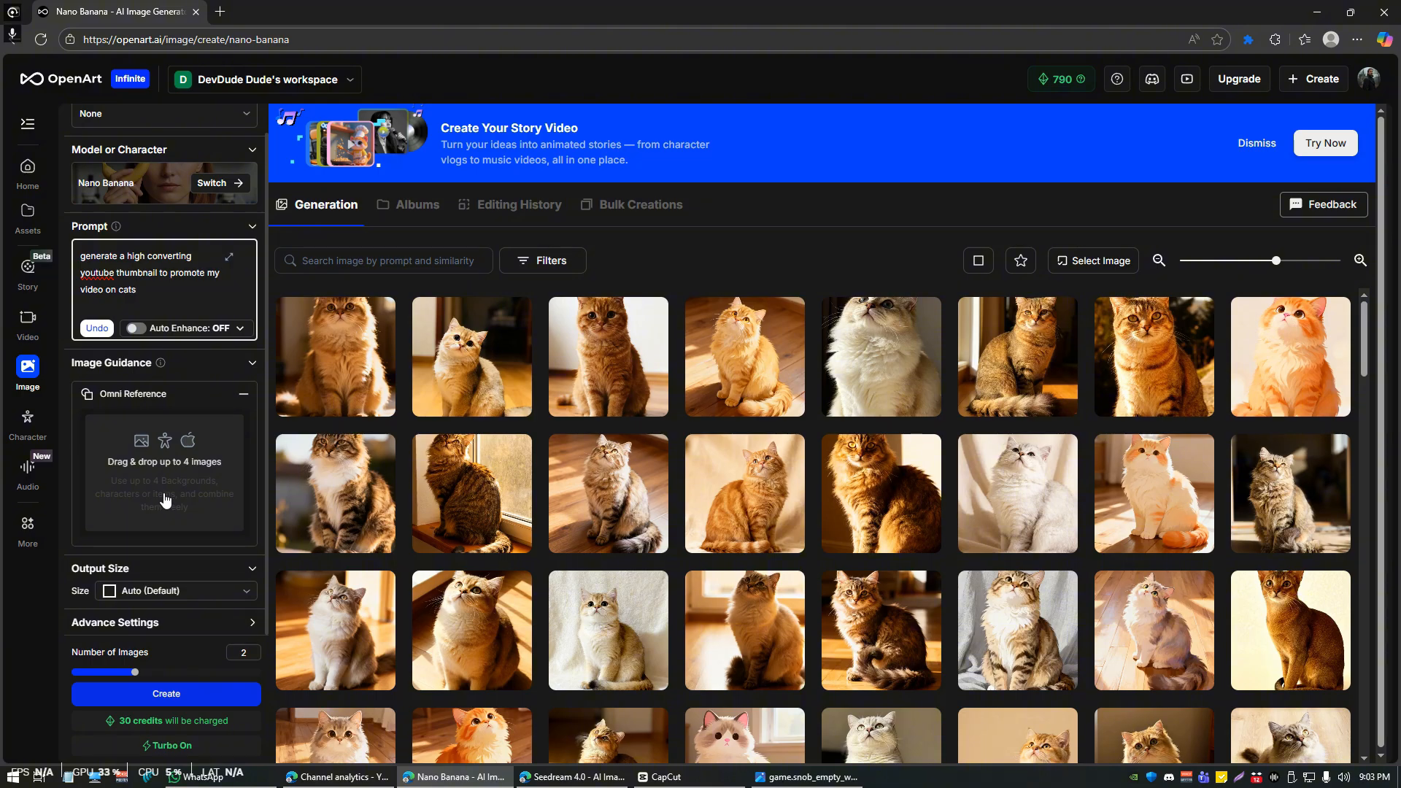
left_click(170, 597)
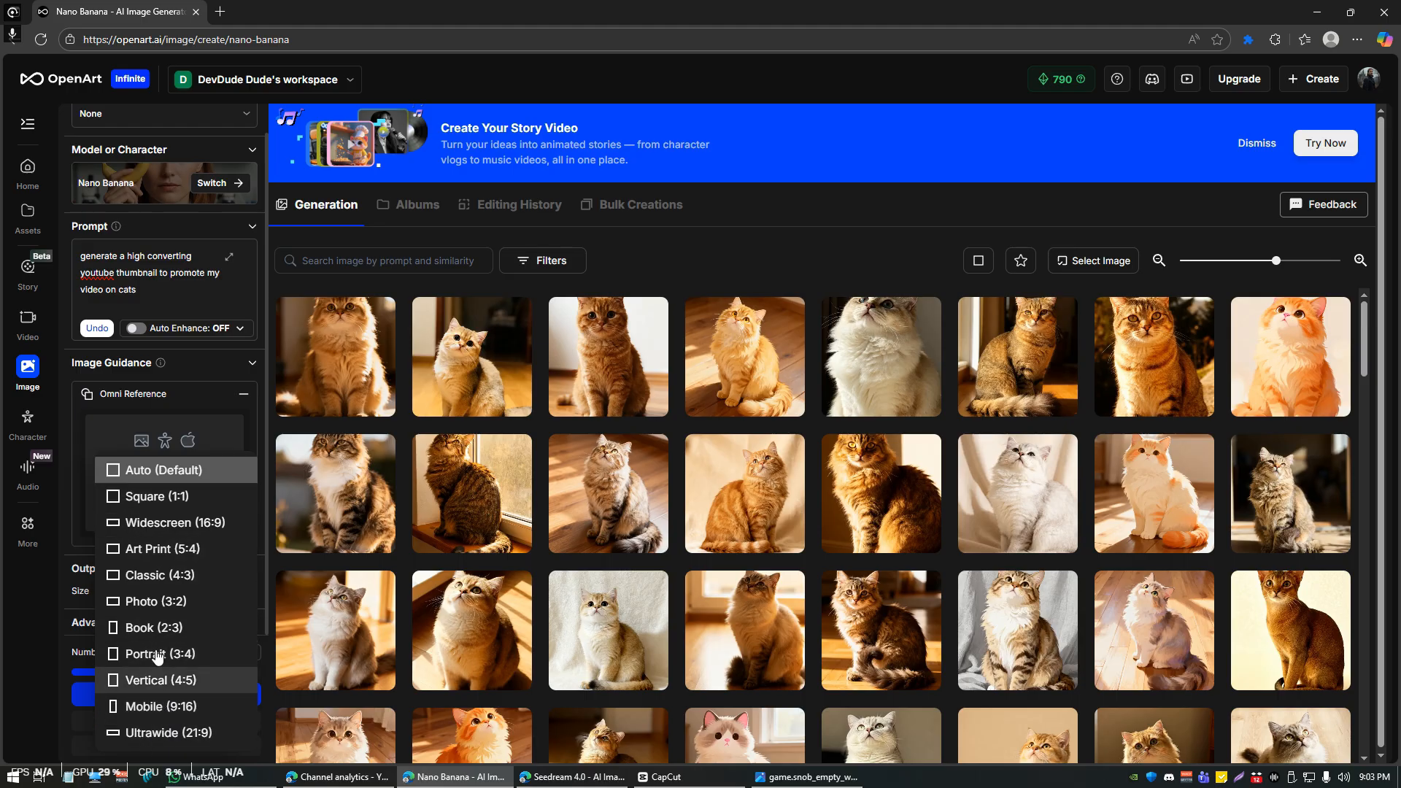
left_click(159, 499)
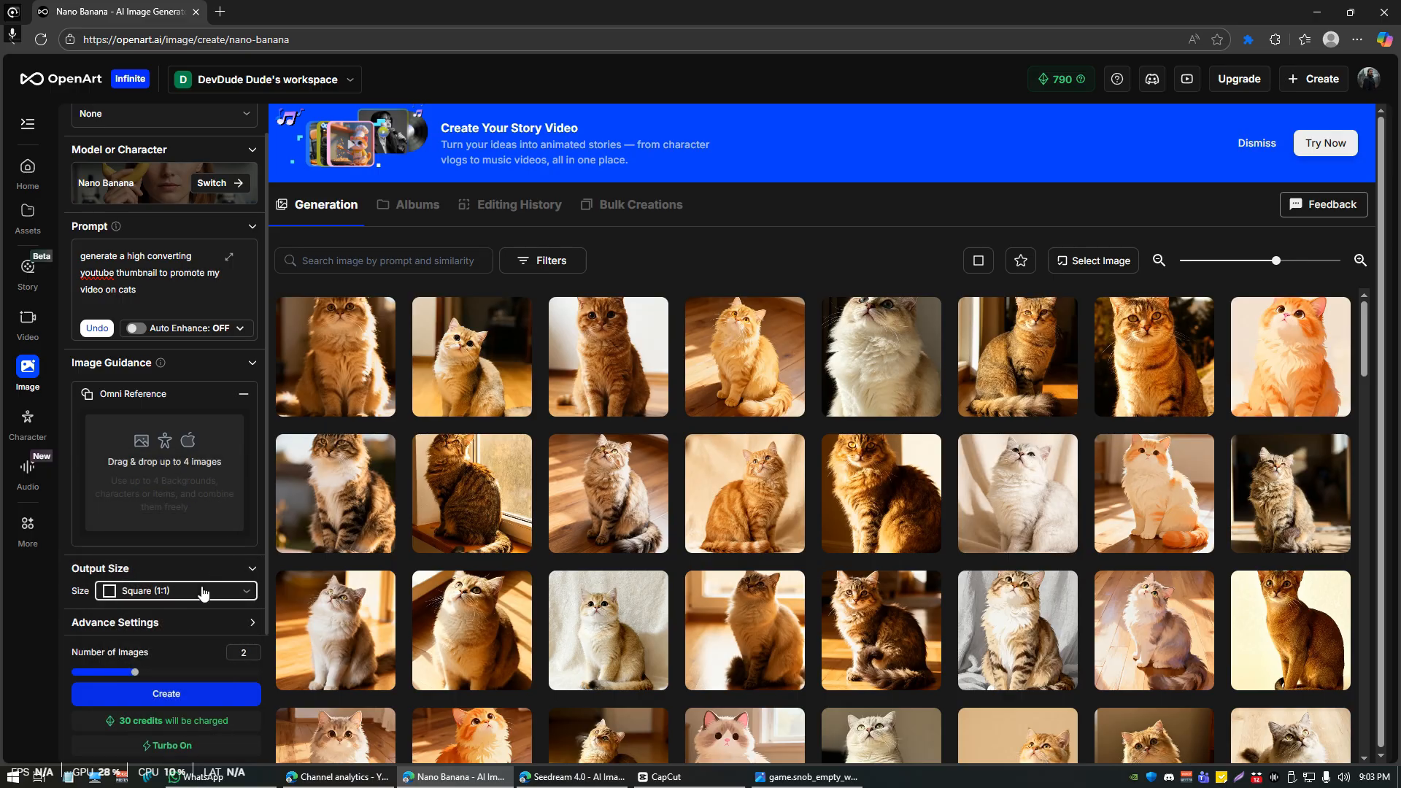
left_click_drag(135, 672, 376, 658)
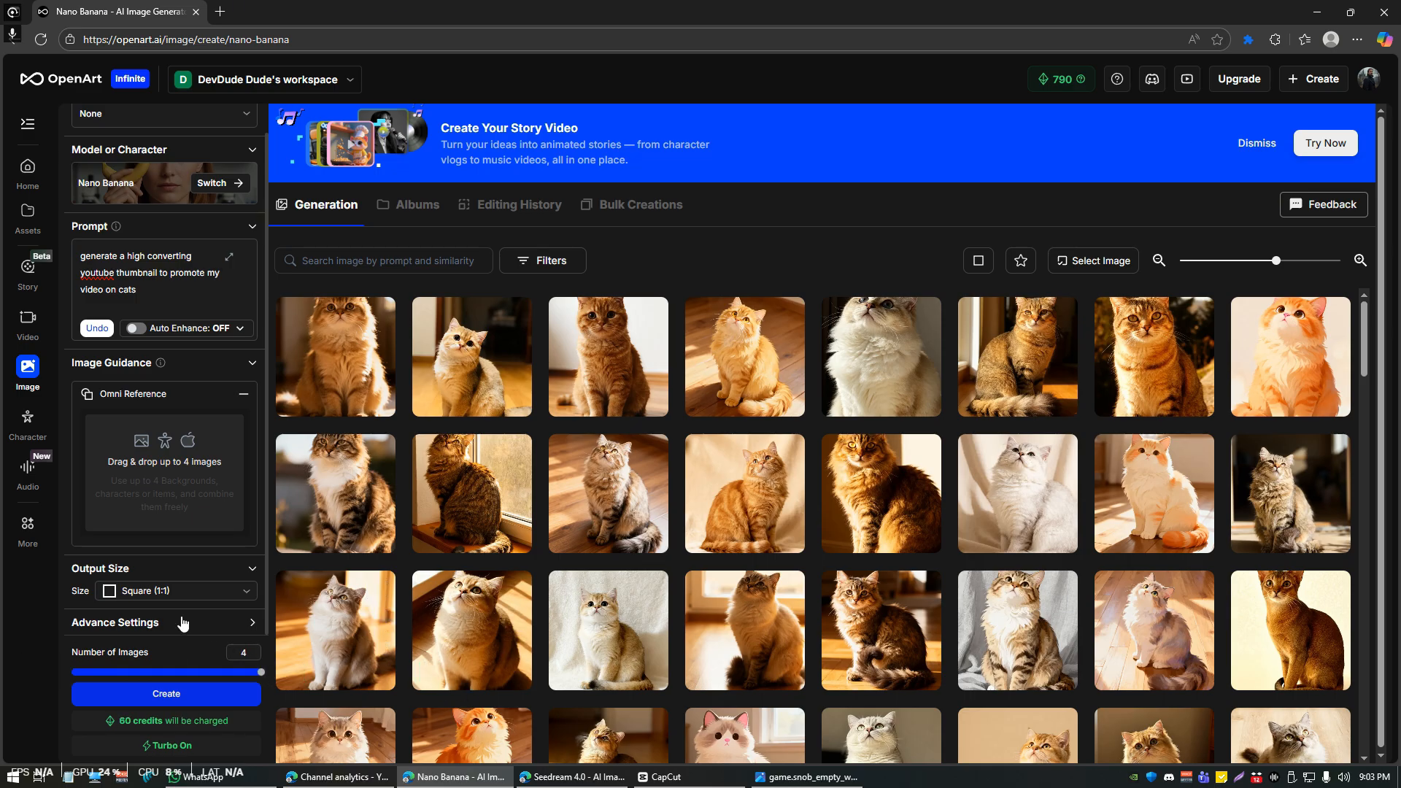
left_click(182, 697)
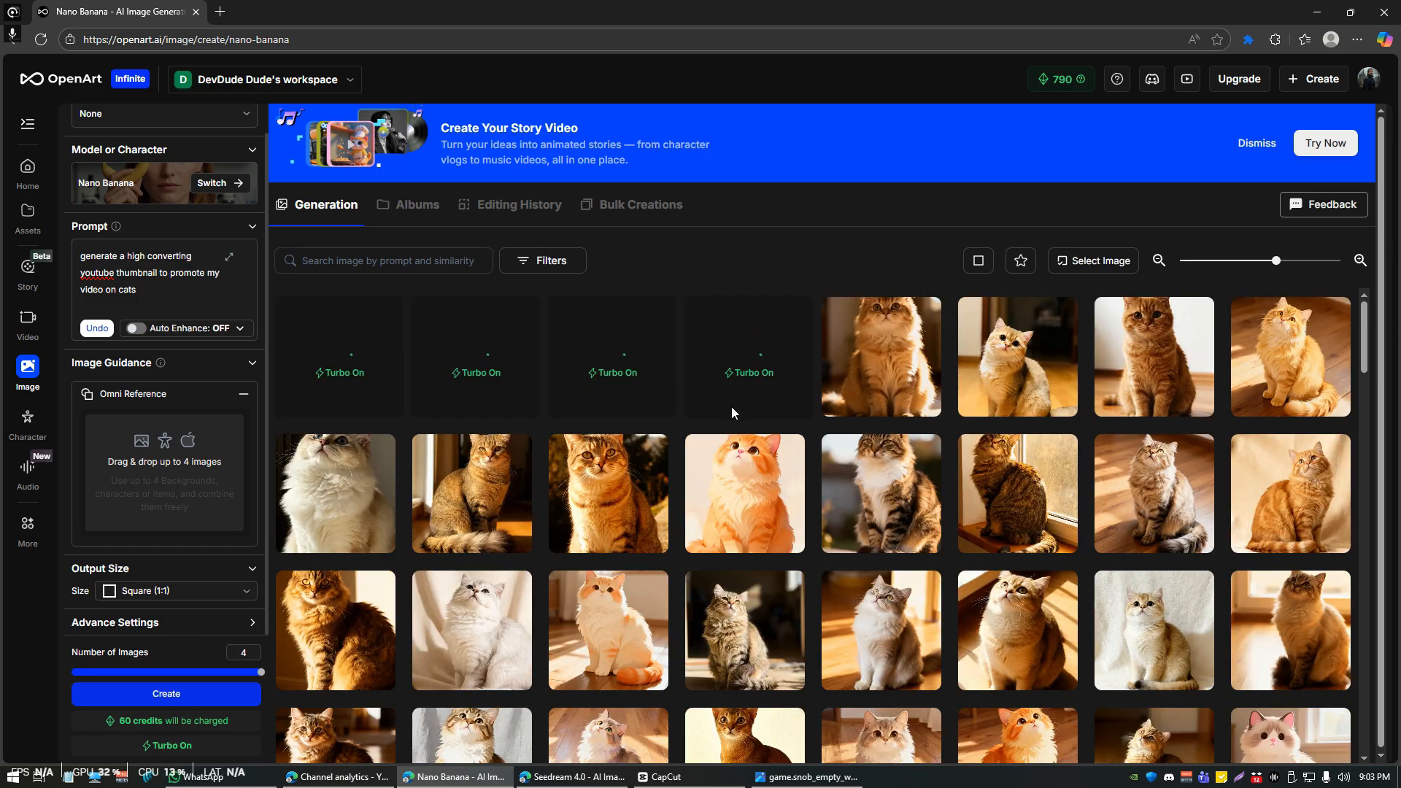
left_click(166, 693)
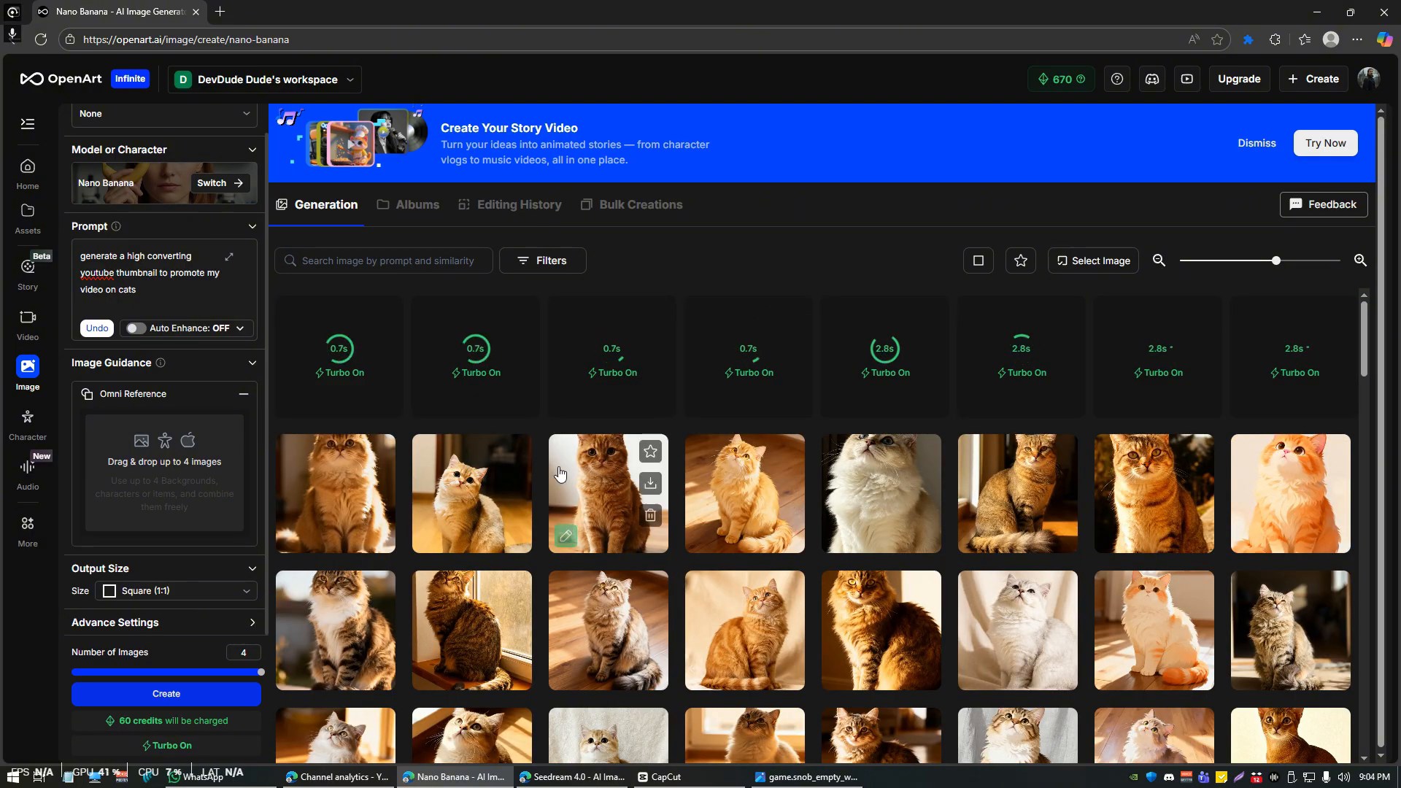
Step: Change "cats" to "dogs" in the prompt and generate another batch of images
double_click(125, 290)
type("cogs")
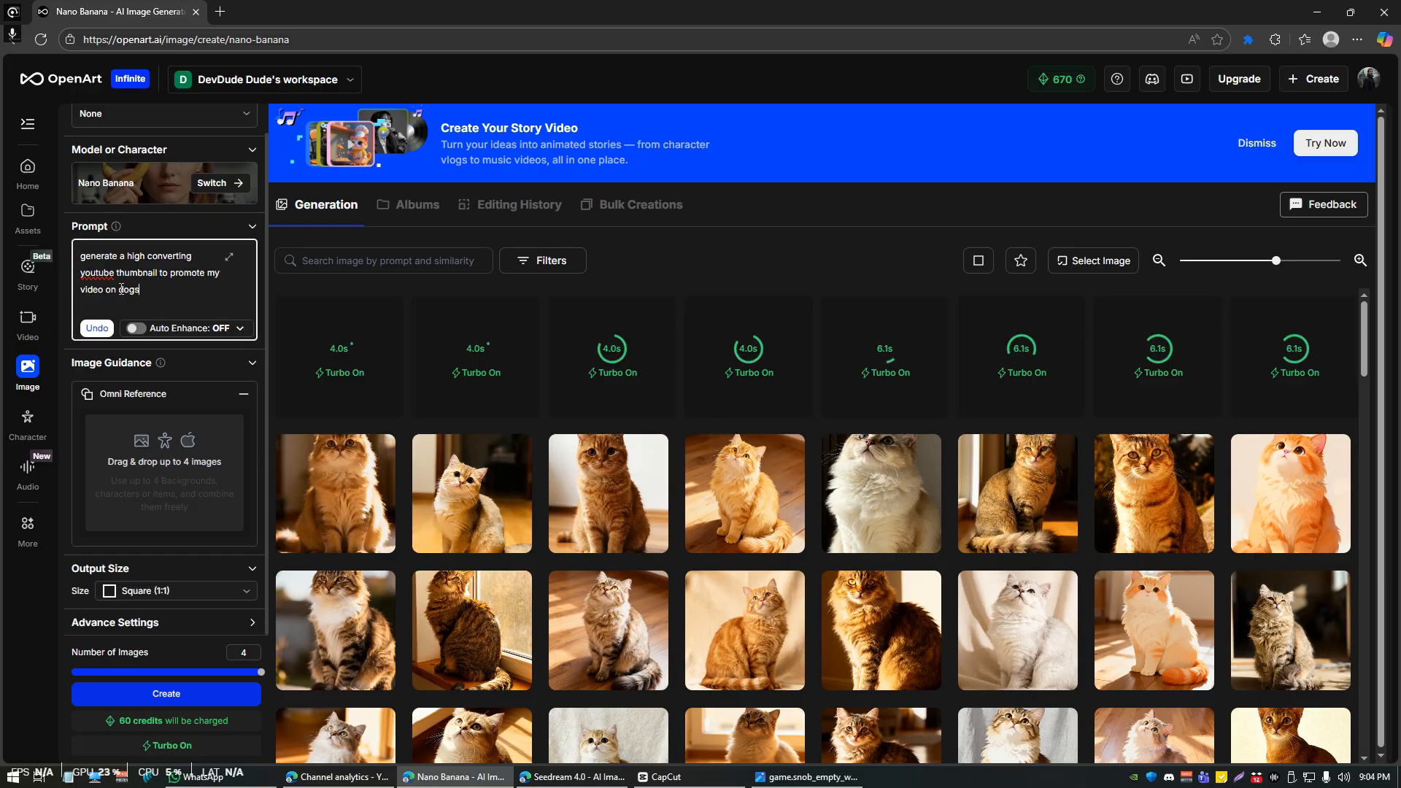
left_click(169, 697)
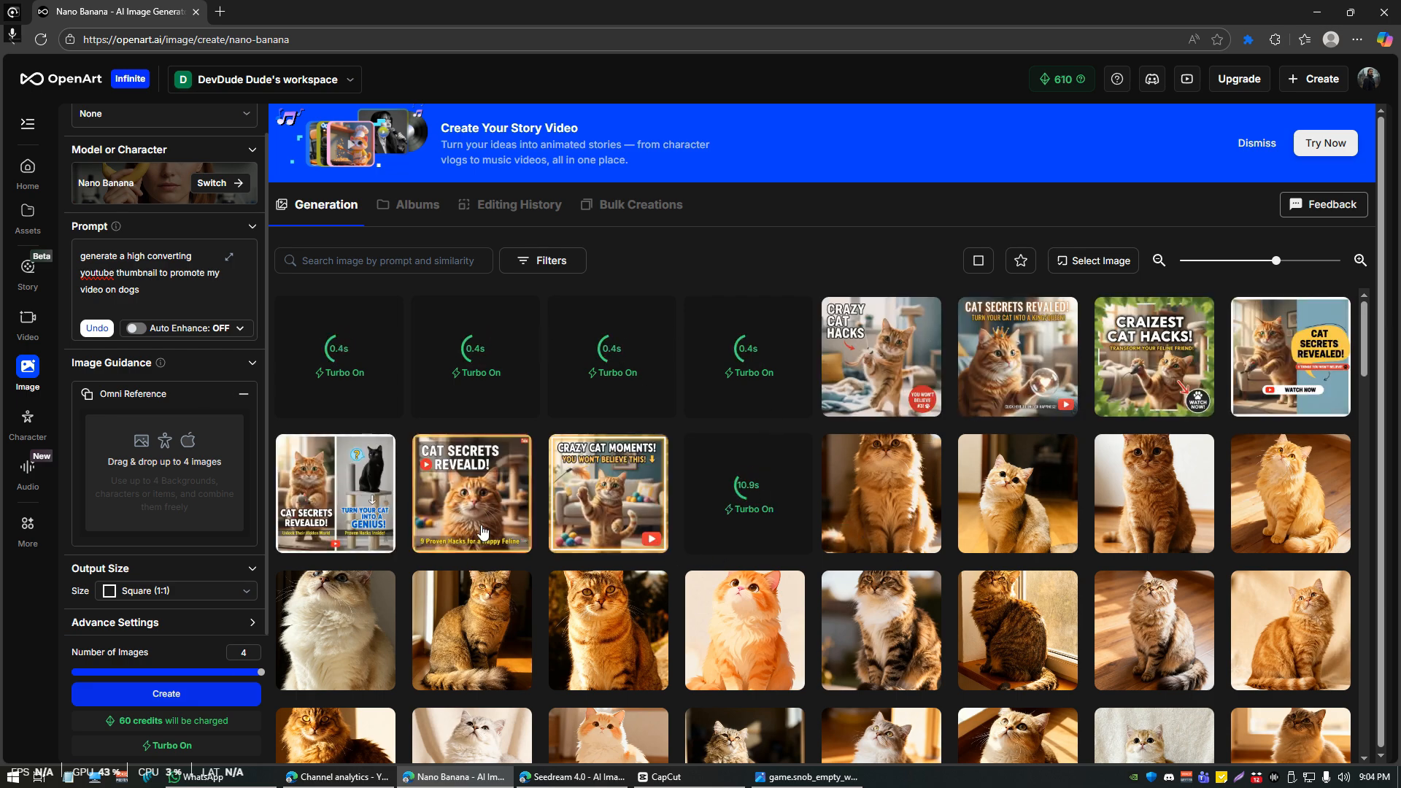
Step: Preview two of the generated "Cat Secrets" thumbnails at larger size and return to the generation grid
left_click(323, 479)
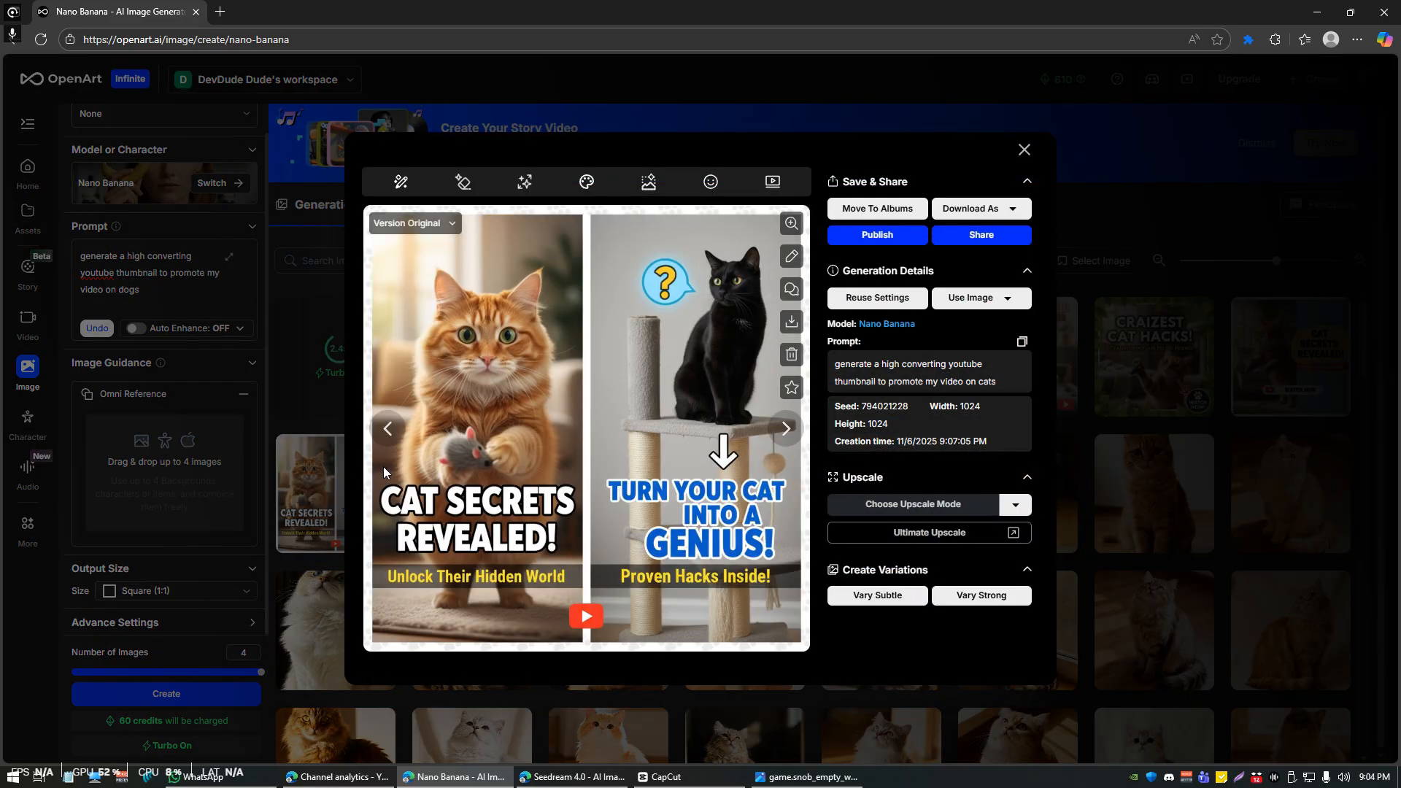
key("Escape")
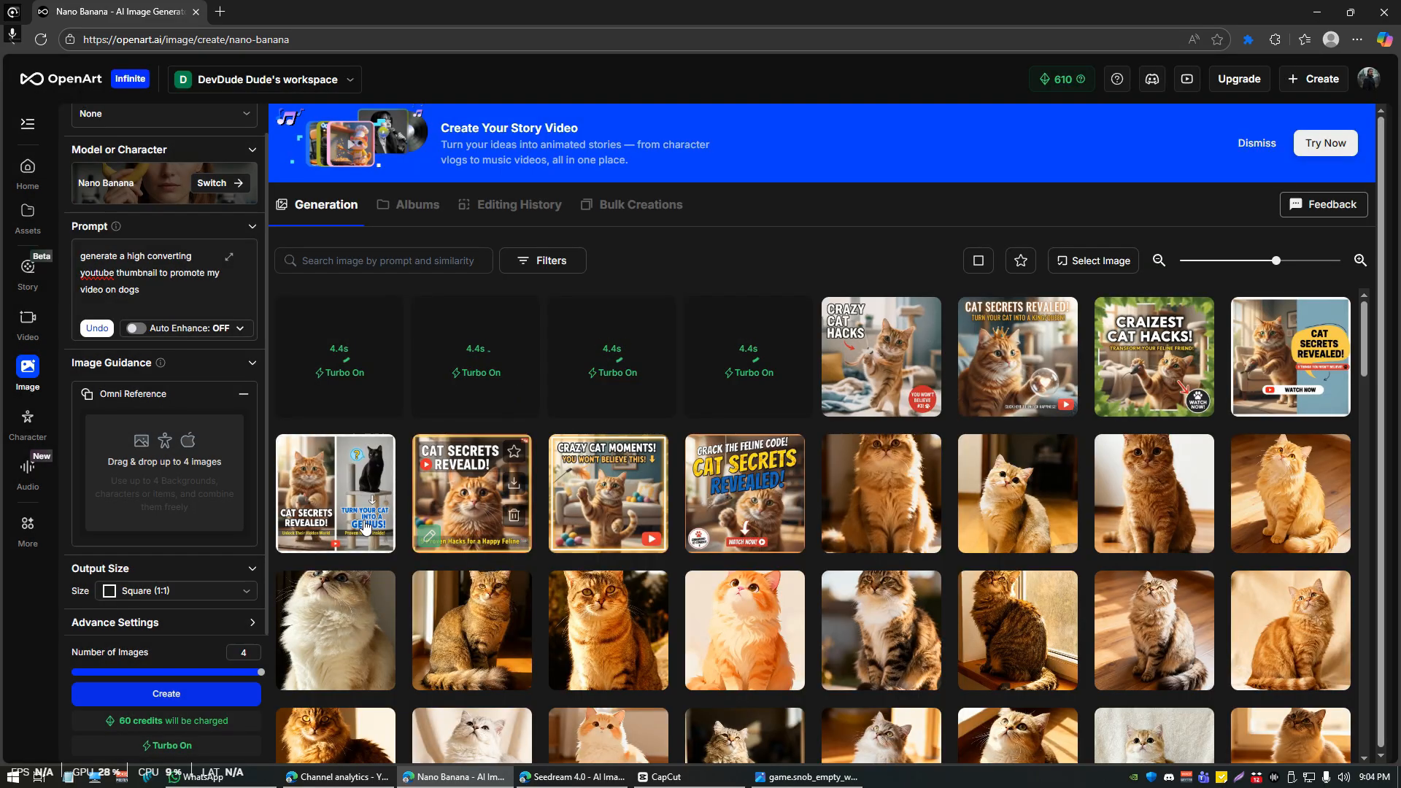
left_click(478, 489)
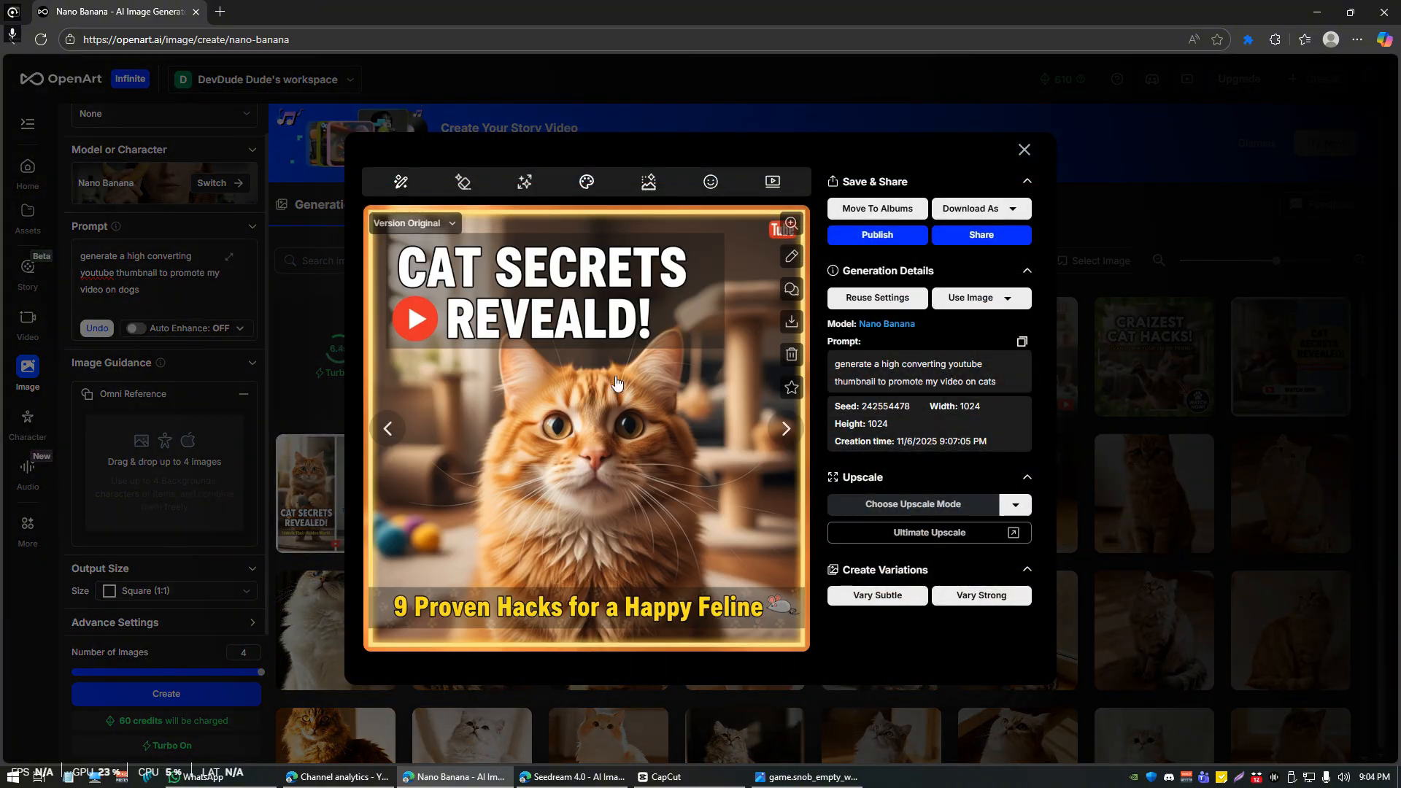
left_click(281, 641)
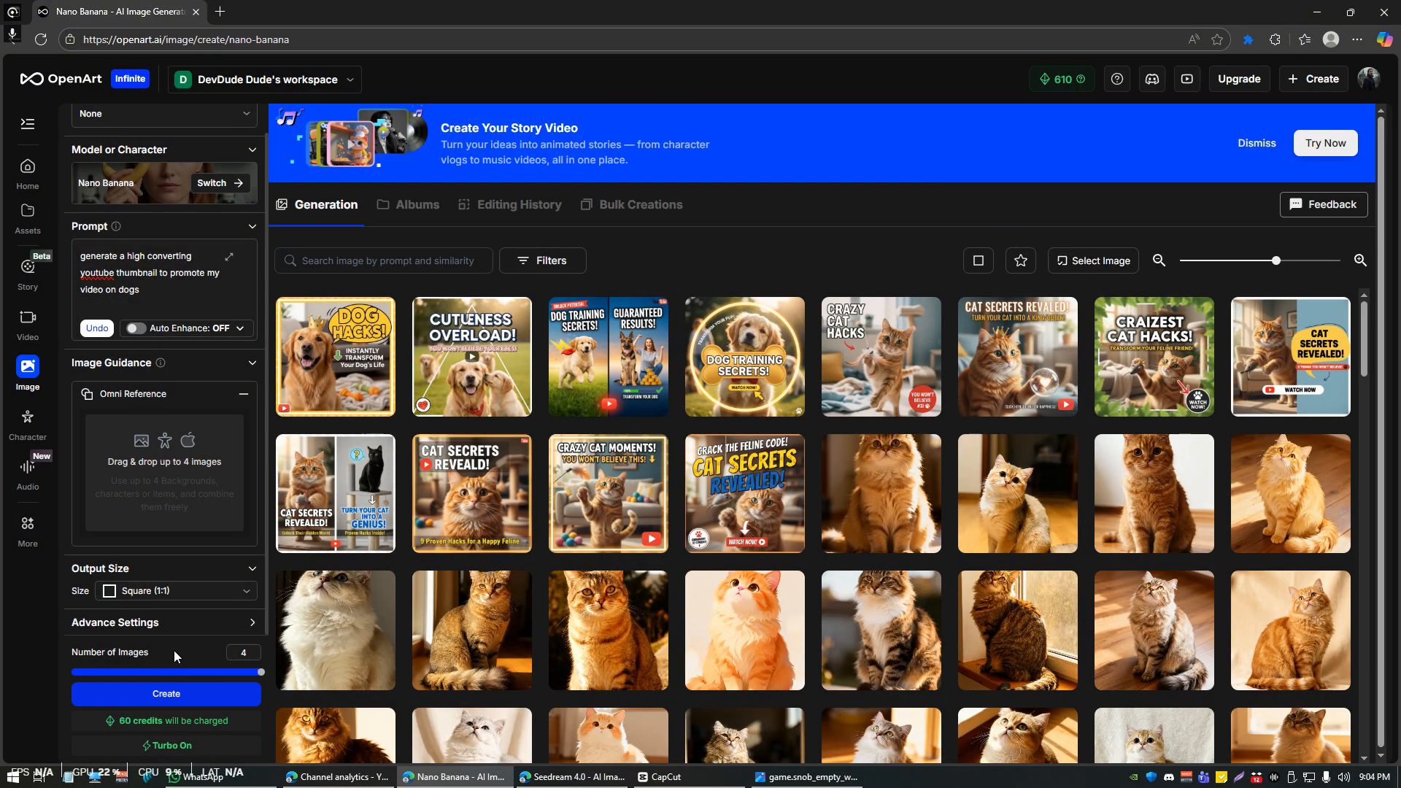
Step: Set the output size to Widescreen (16:9) and generate the dog thumbnails again
left_click(179, 591)
left_click(172, 523)
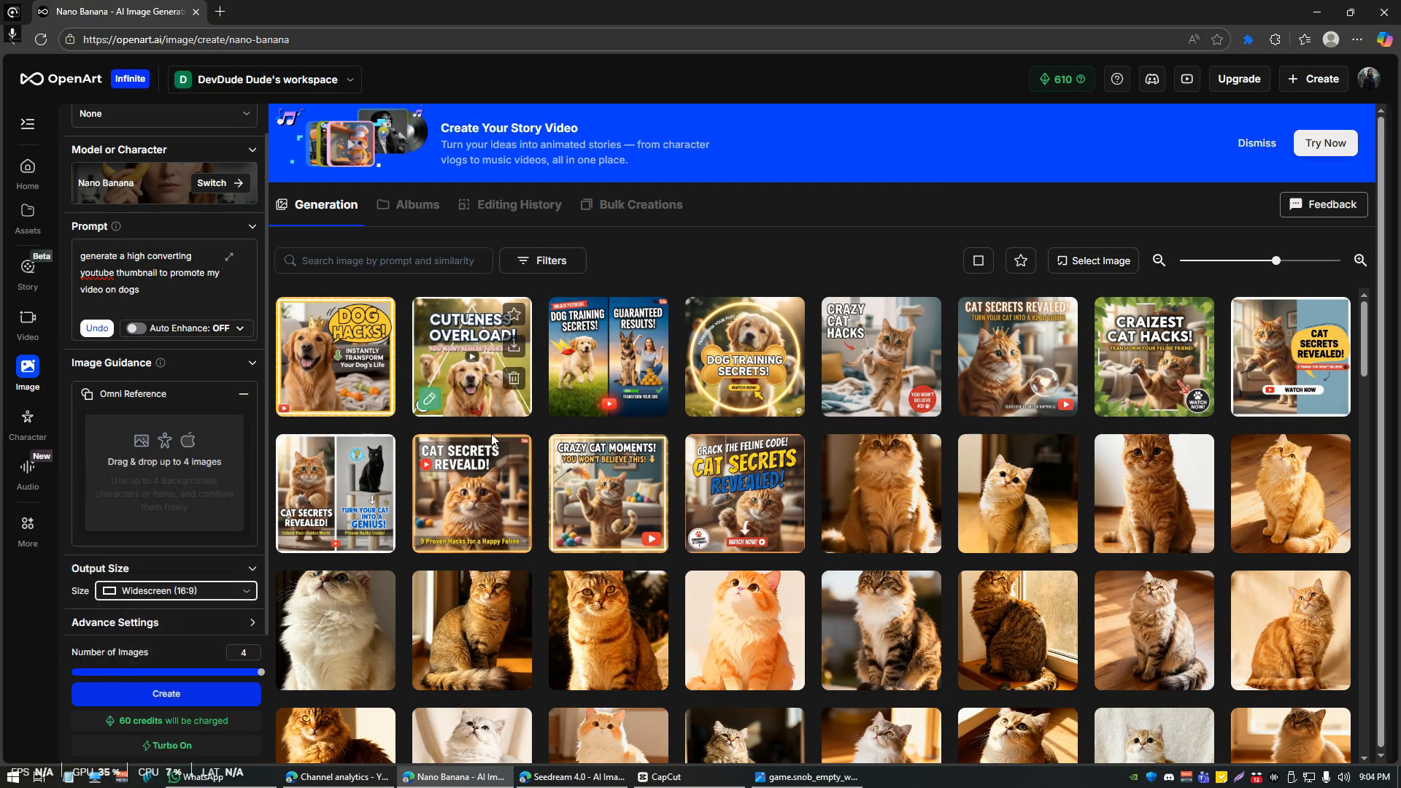
left_click(211, 700)
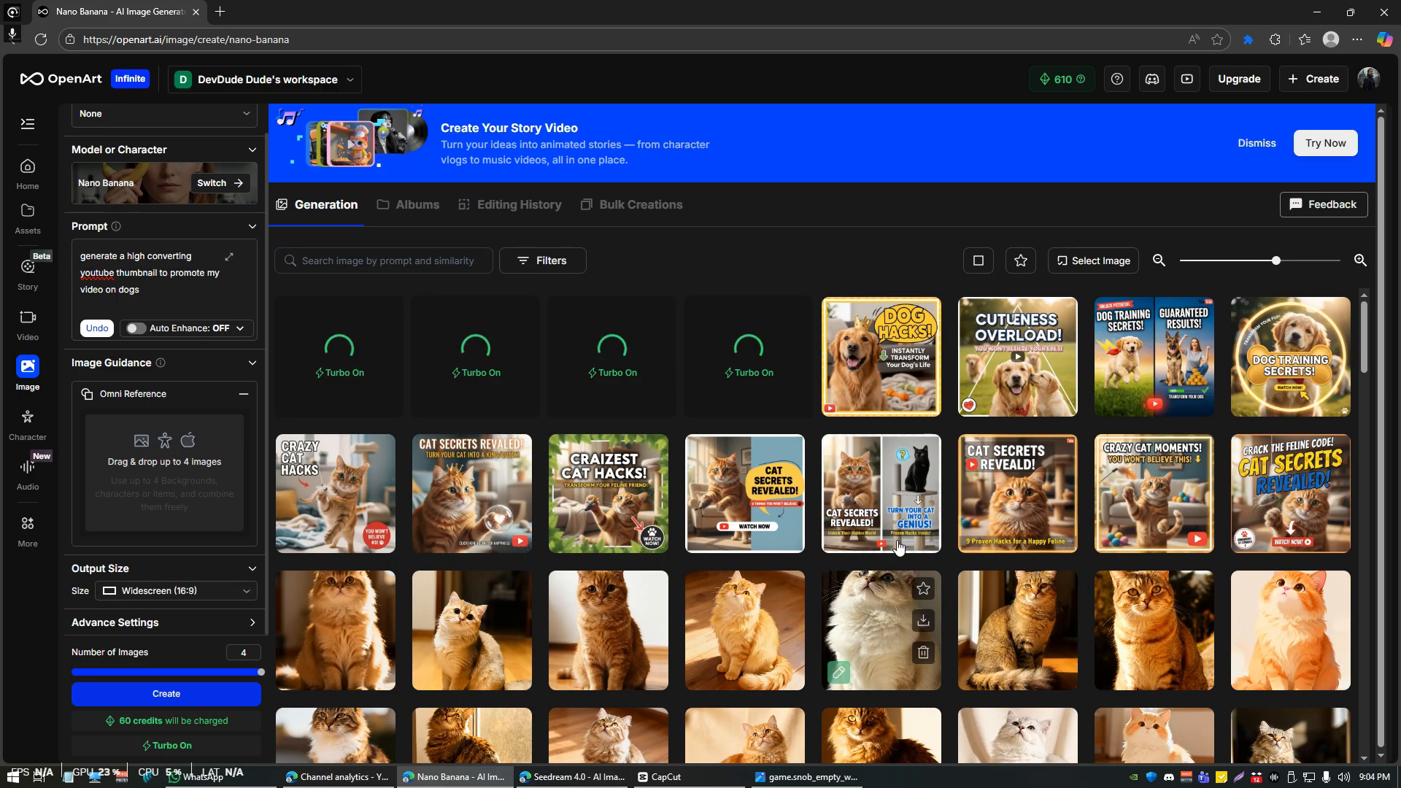
Step: Compare the square cat thumbnails with a widescreen dog thumbnail in the image preview, checking their text, prompt and dimensions
left_click(1014, 467)
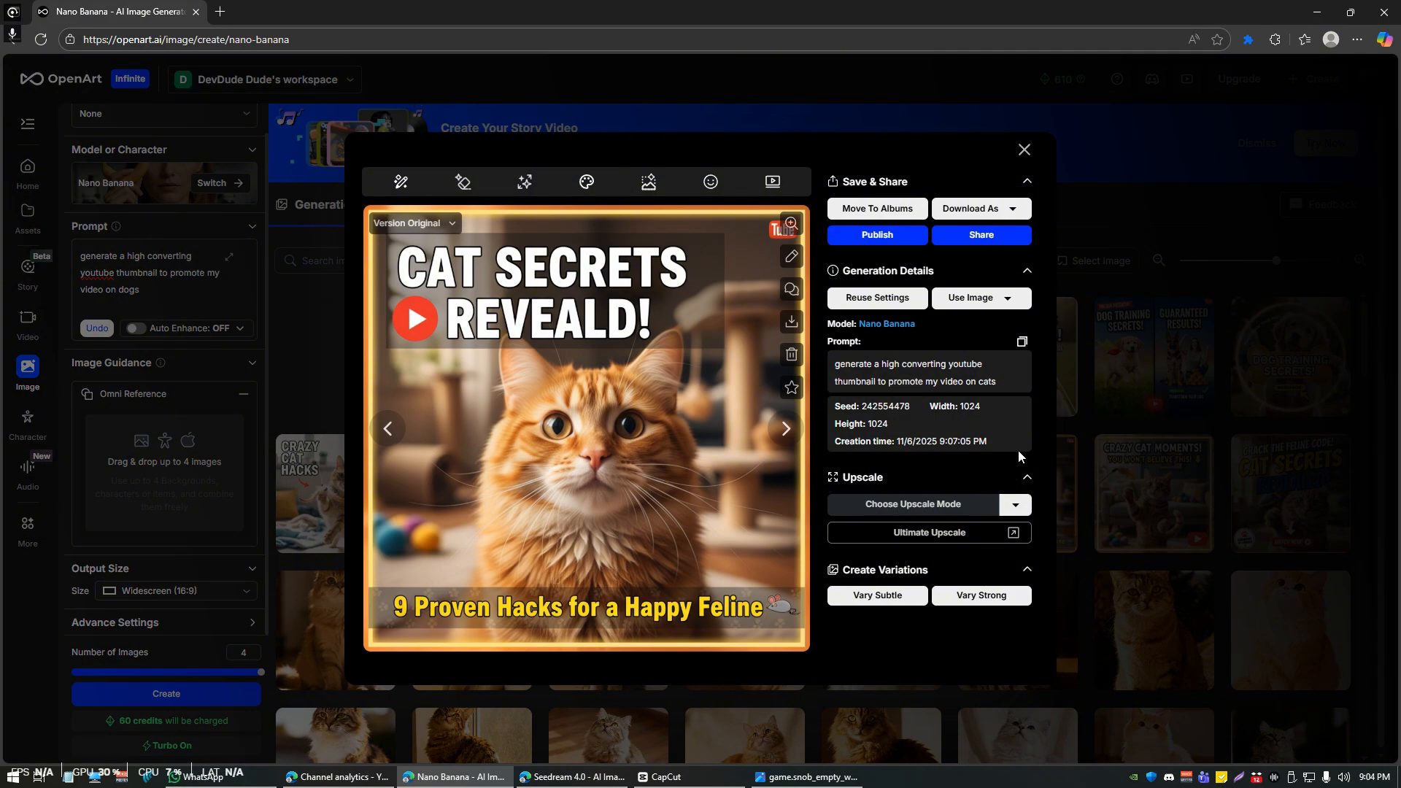
key("Escape")
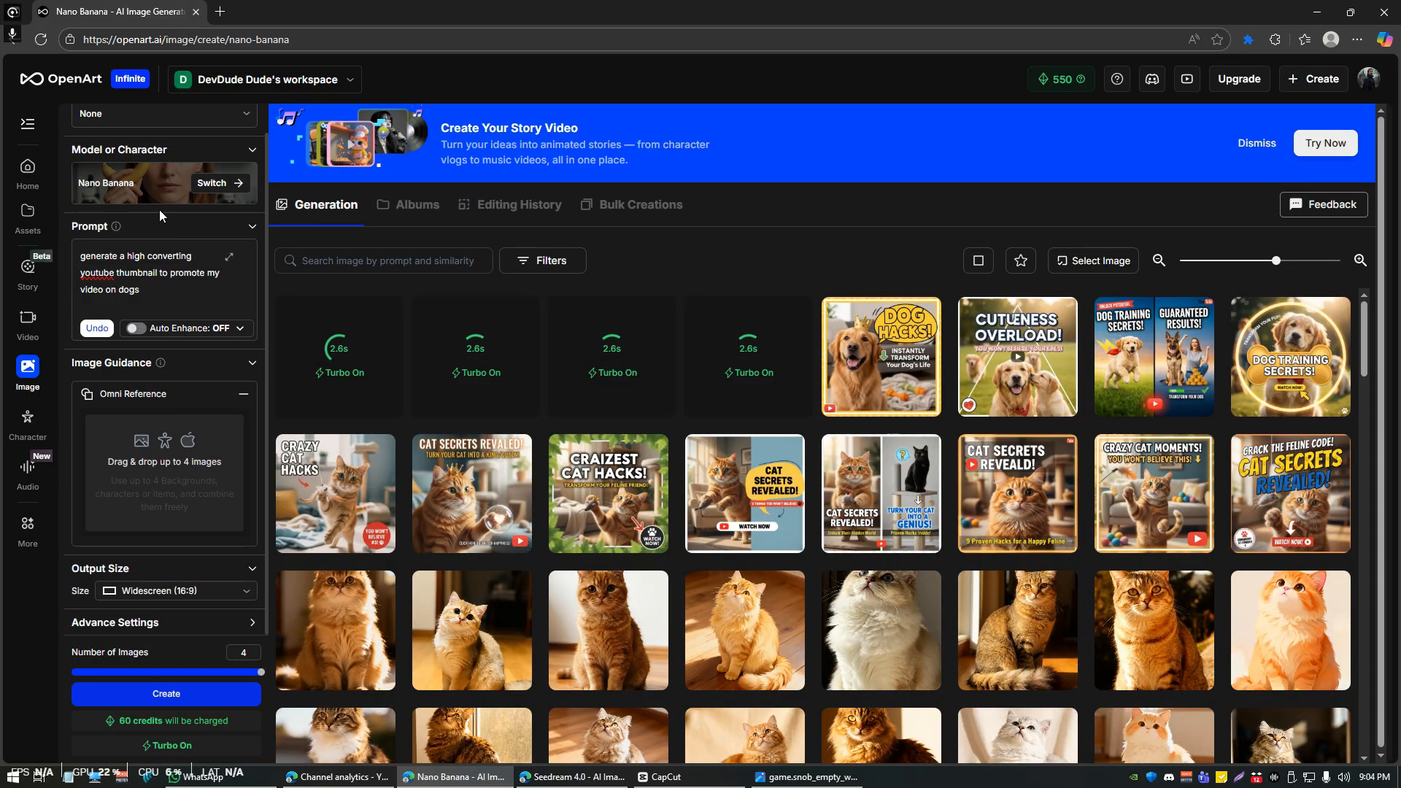
left_click_drag(140, 293, 55, 236)
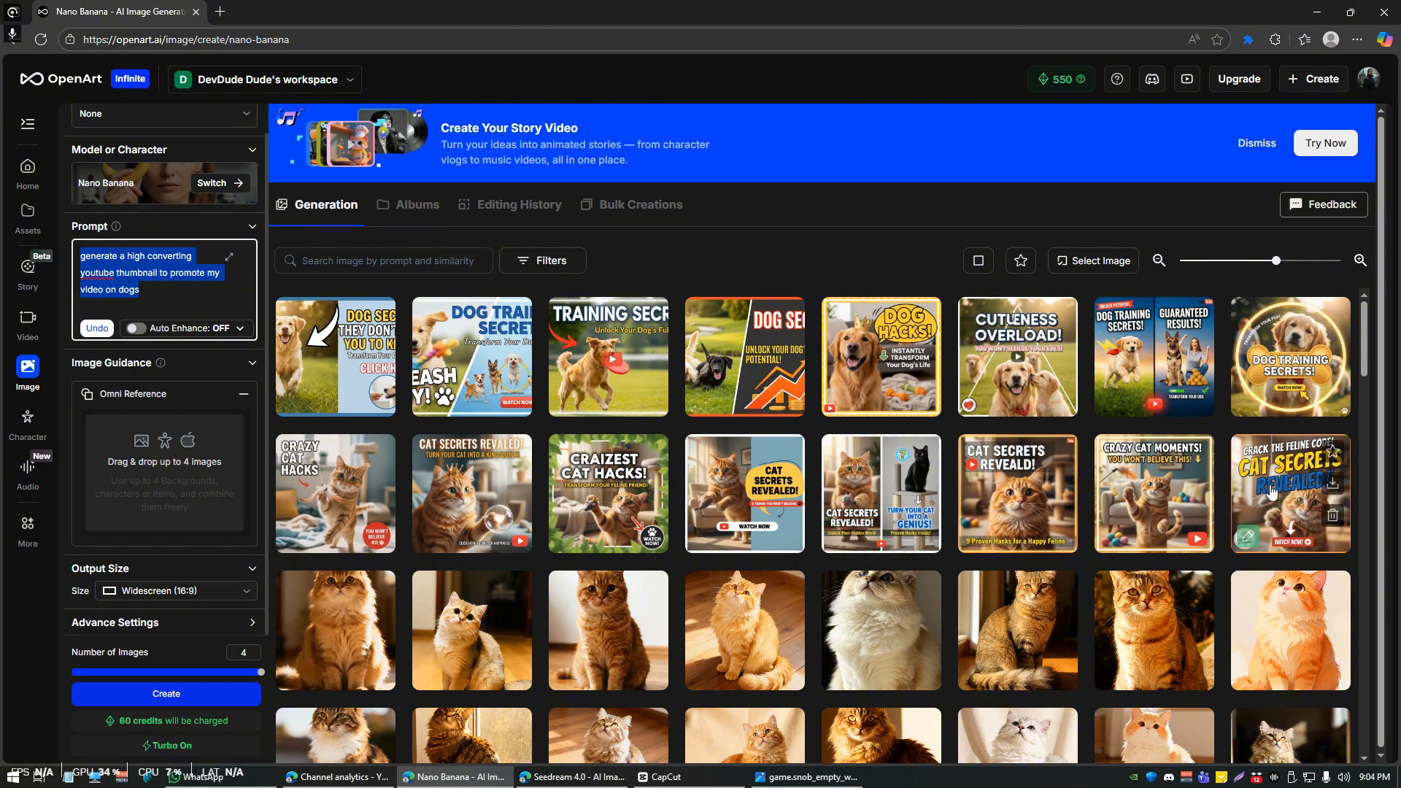
left_click(1245, 487)
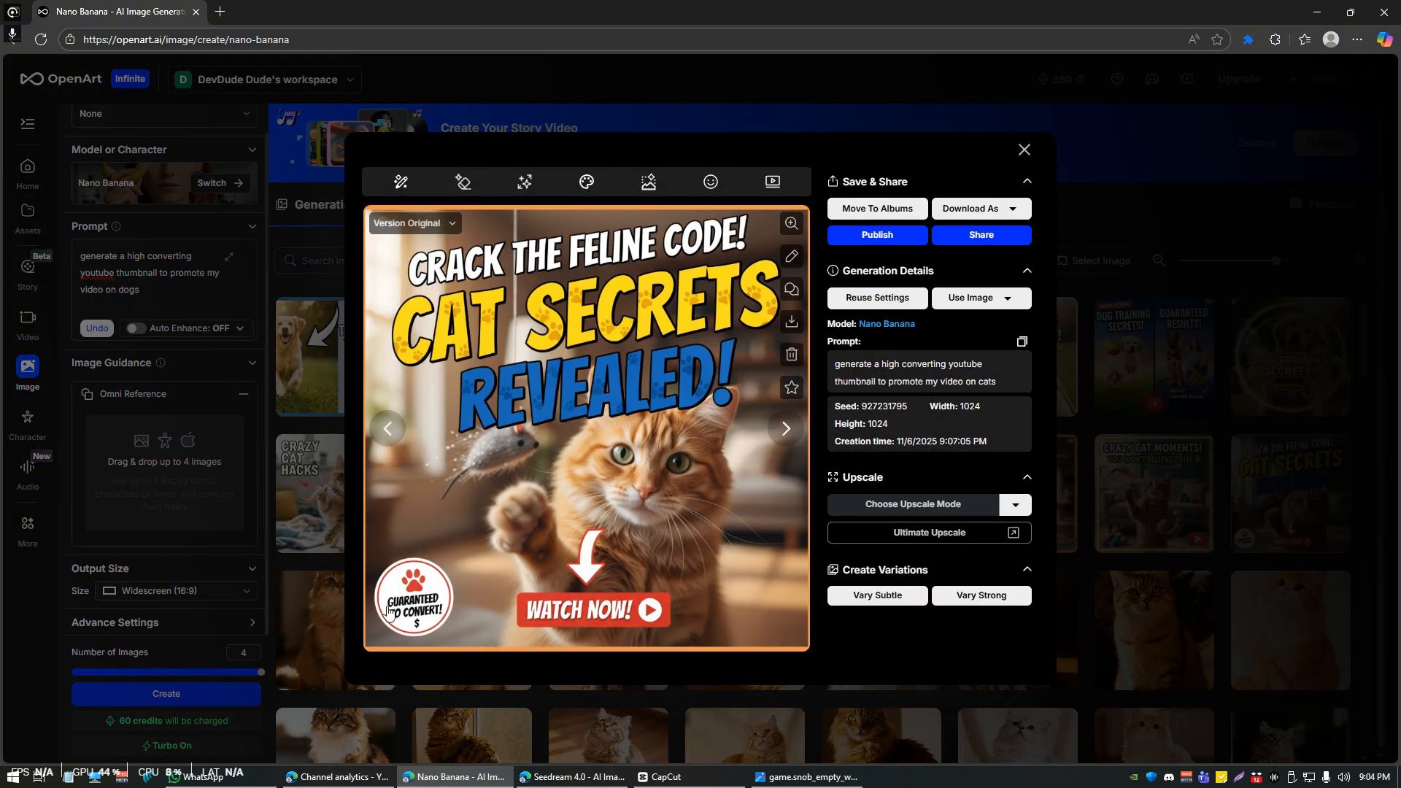
key("Escape")
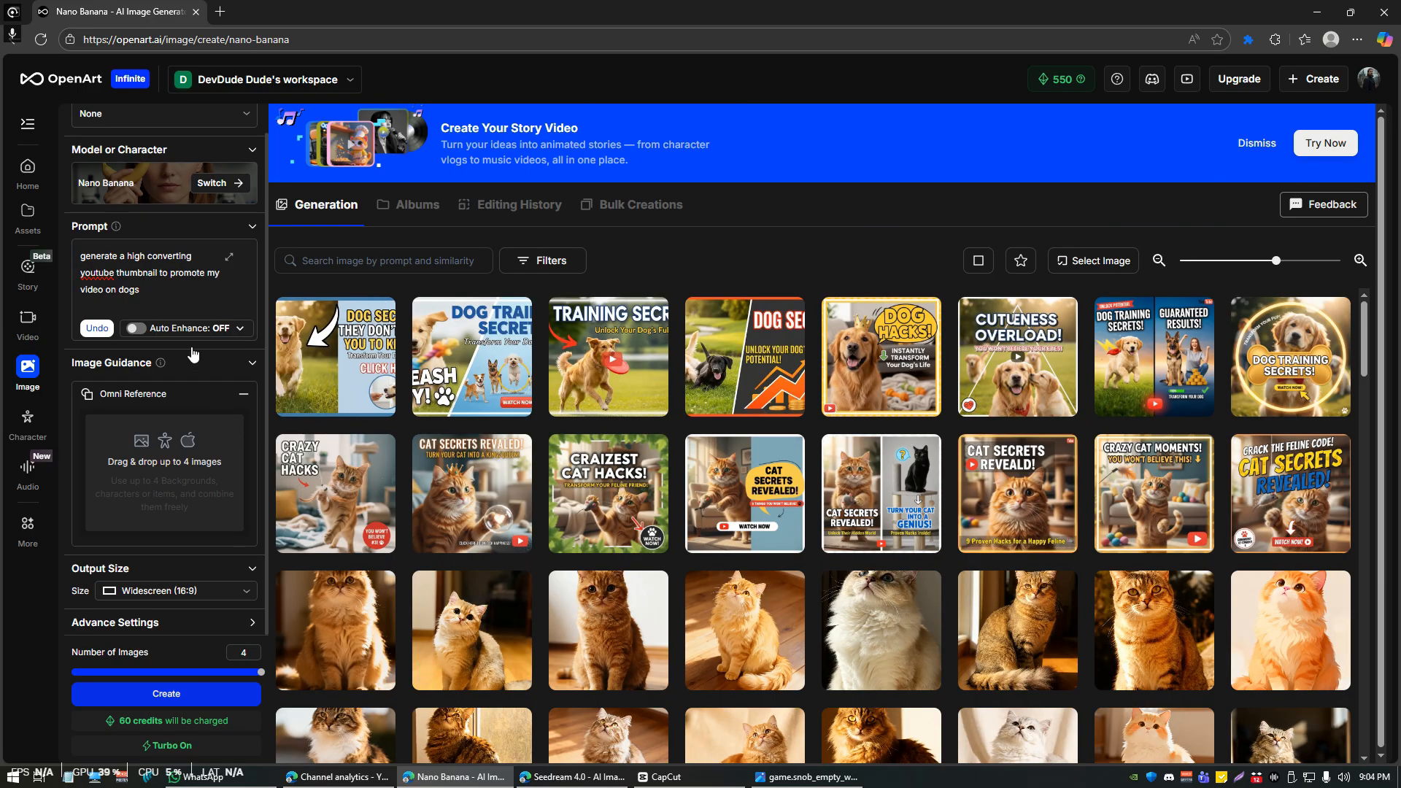
left_click(160, 310)
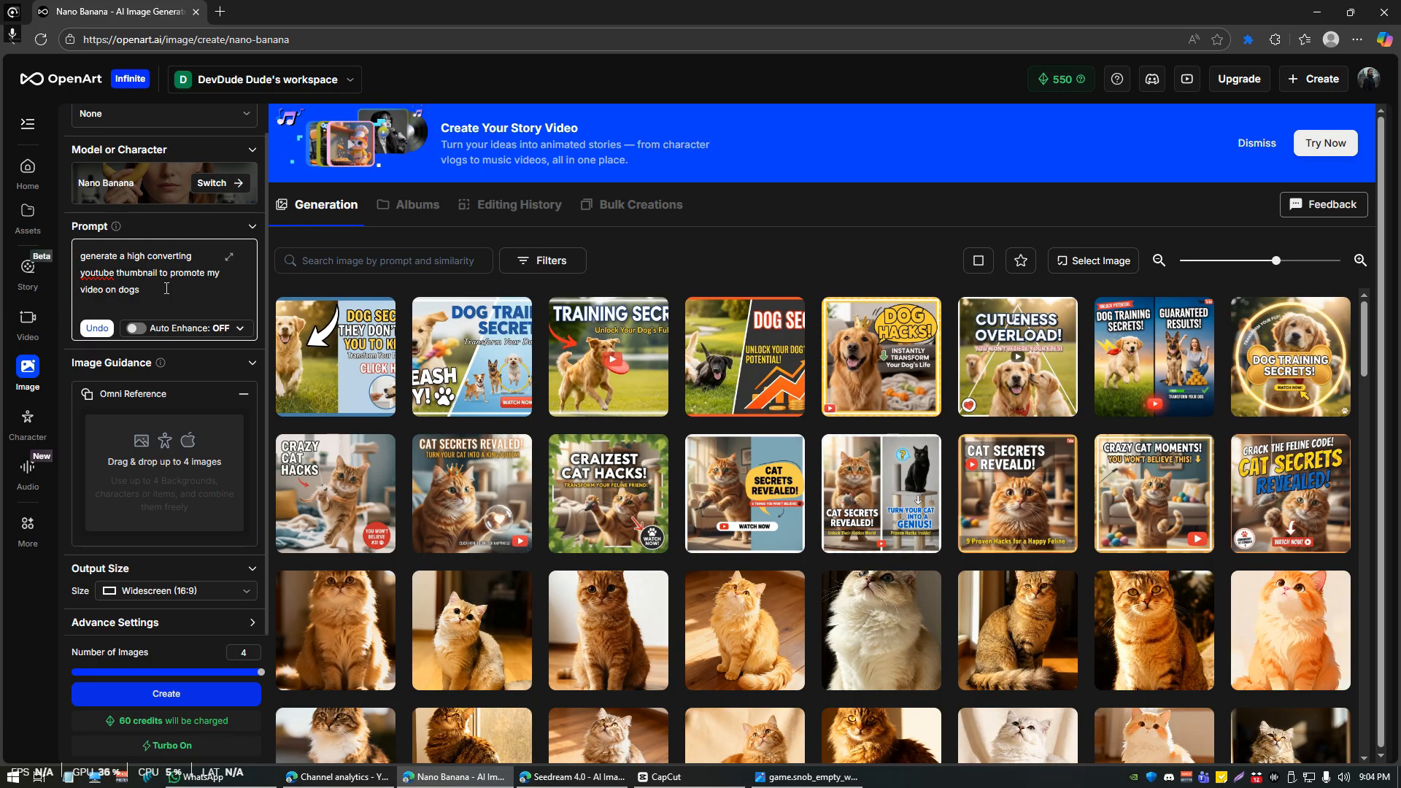
key("ctrl+a")
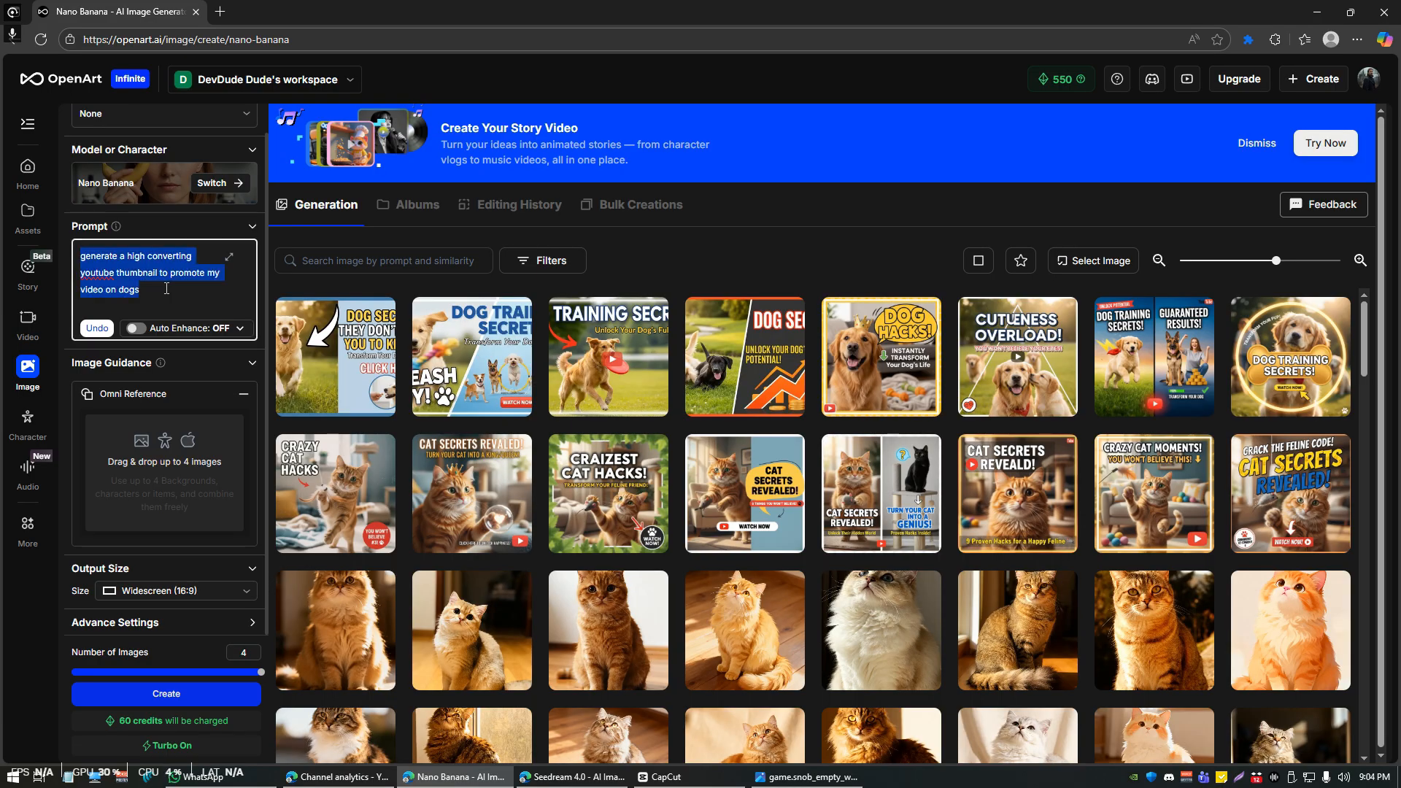
left_click(316, 347)
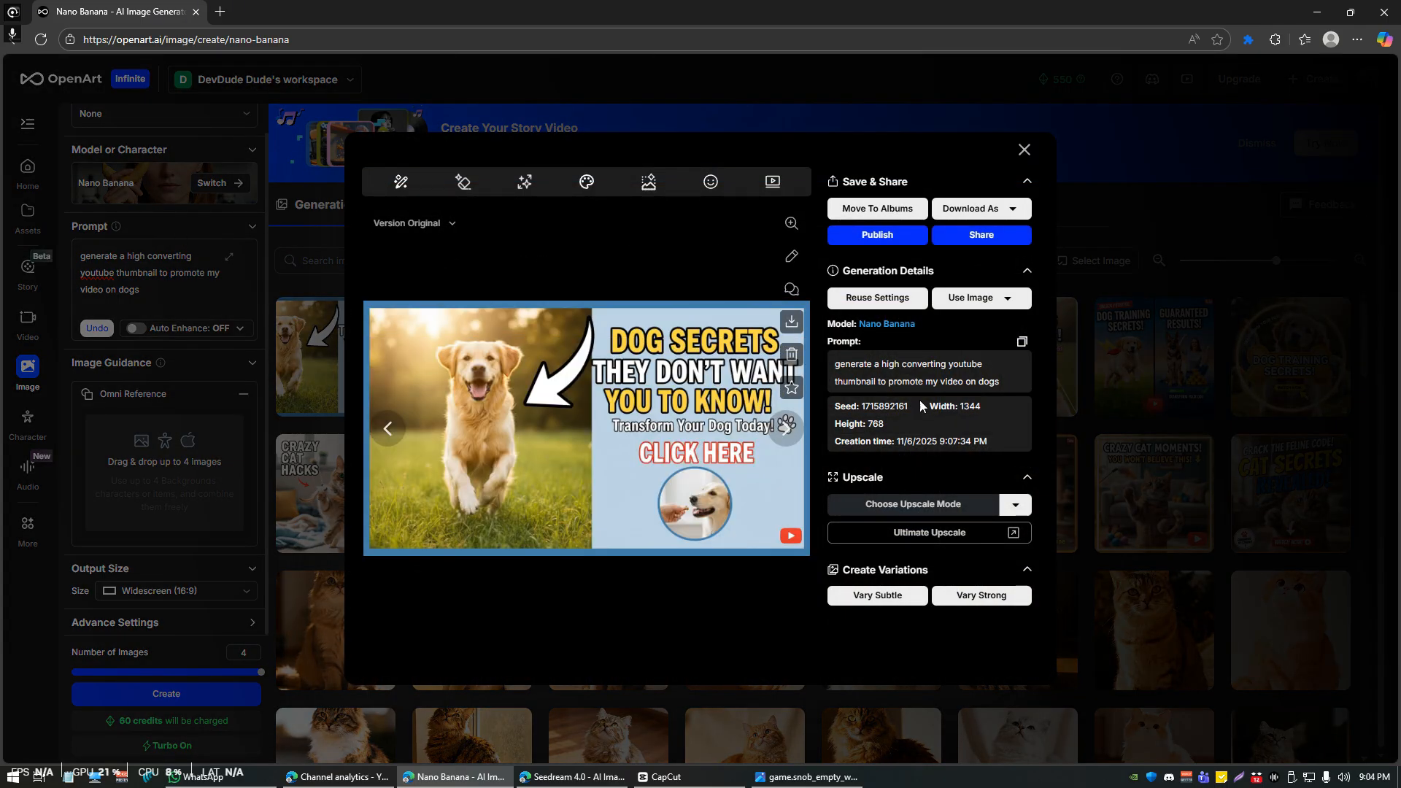
key("Escape")
Step: Replace the prompt with "put a cat in the forest a black cat, fluffy, cute"
left_click(140, 284)
key("ctrl+a")
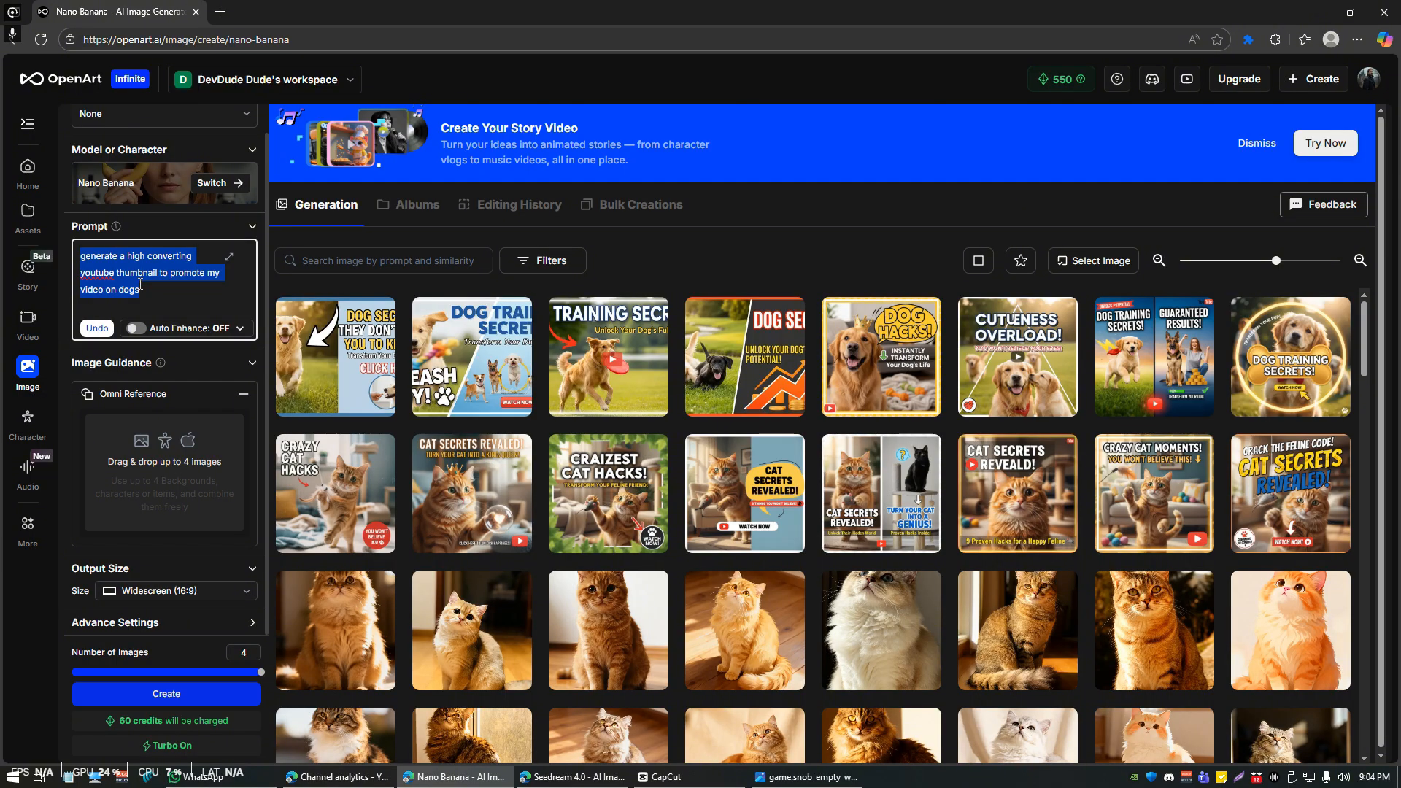
type("p")
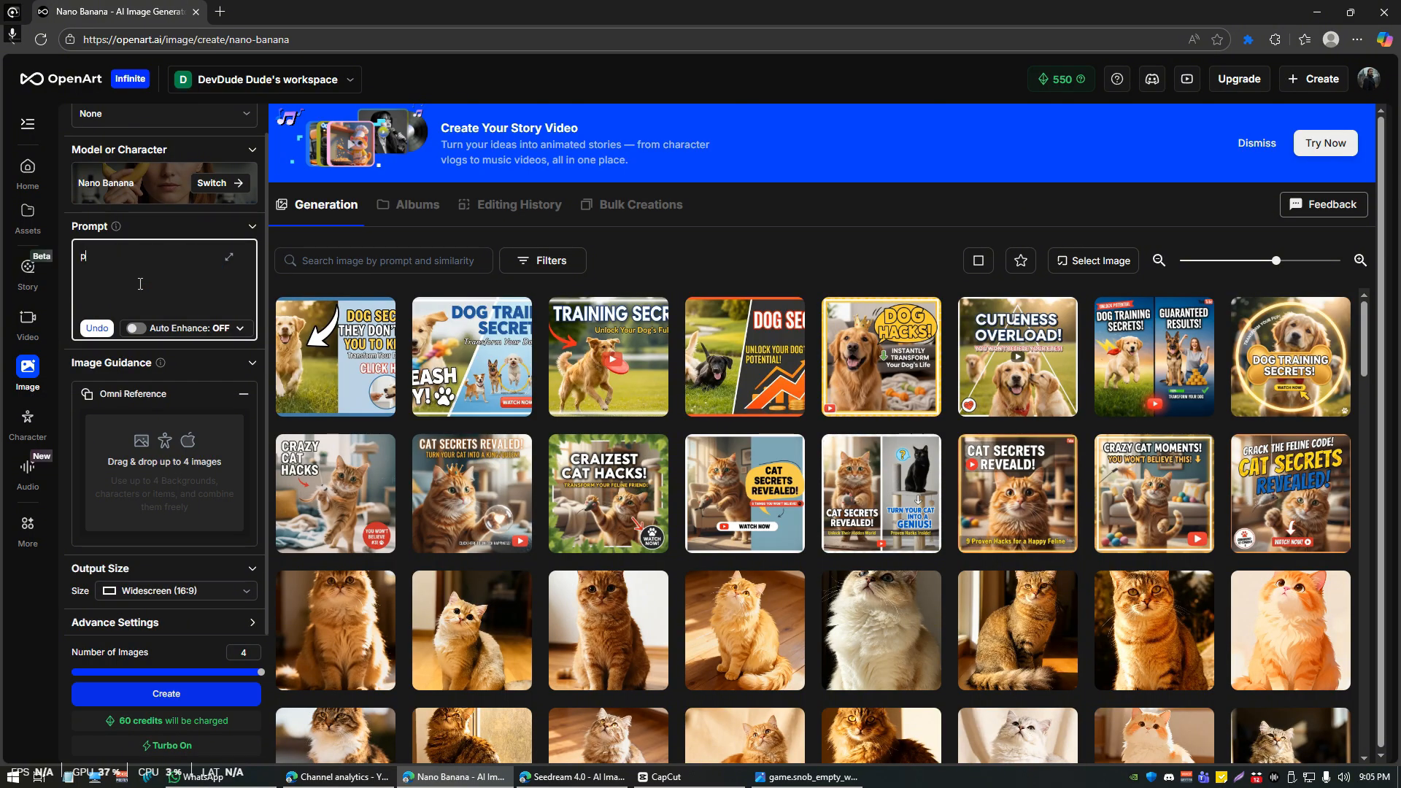
type("ut a cat o")
type("n the forest a black cat, fluffy, cute")
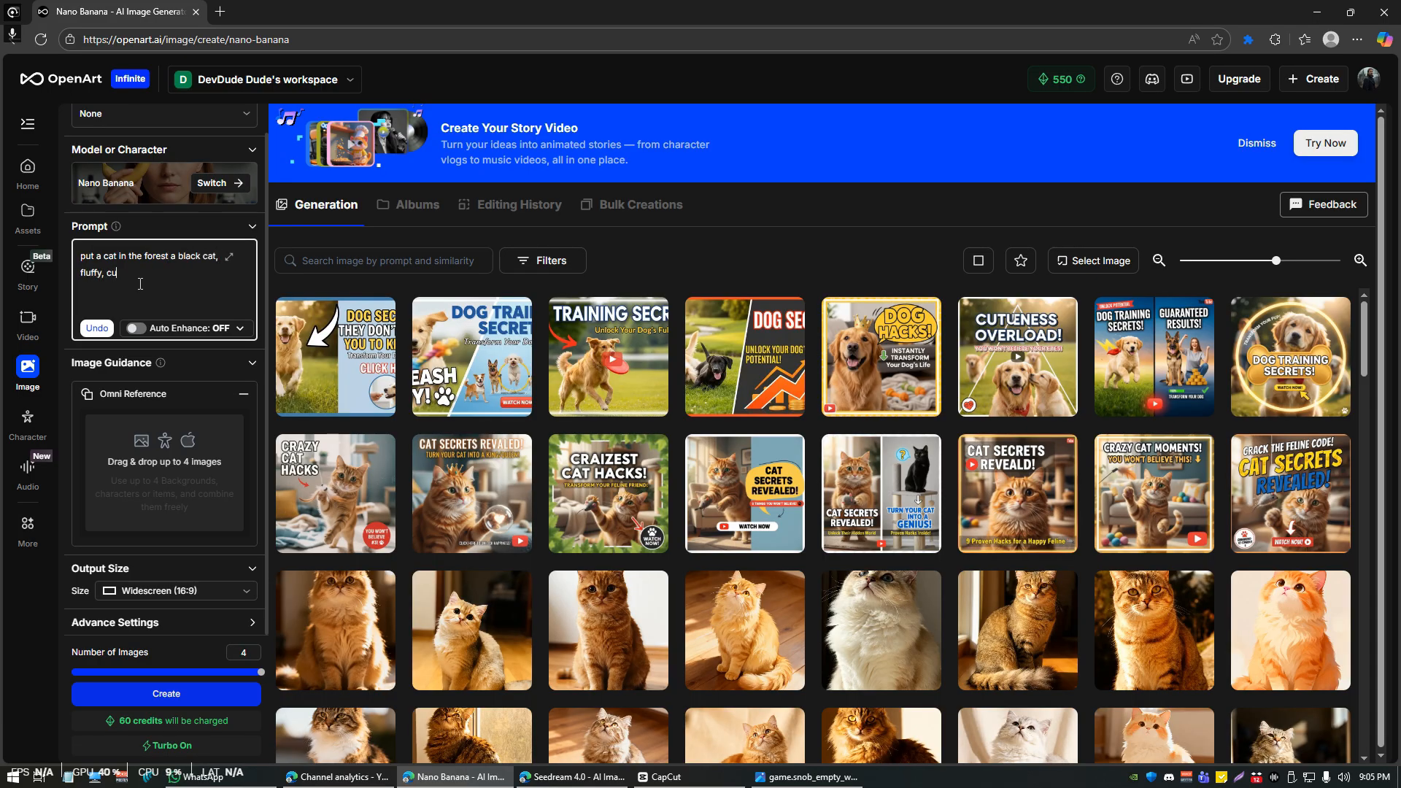
Step: Set the output size to Square (1:1) and generate the black cat images
left_click(172, 591)
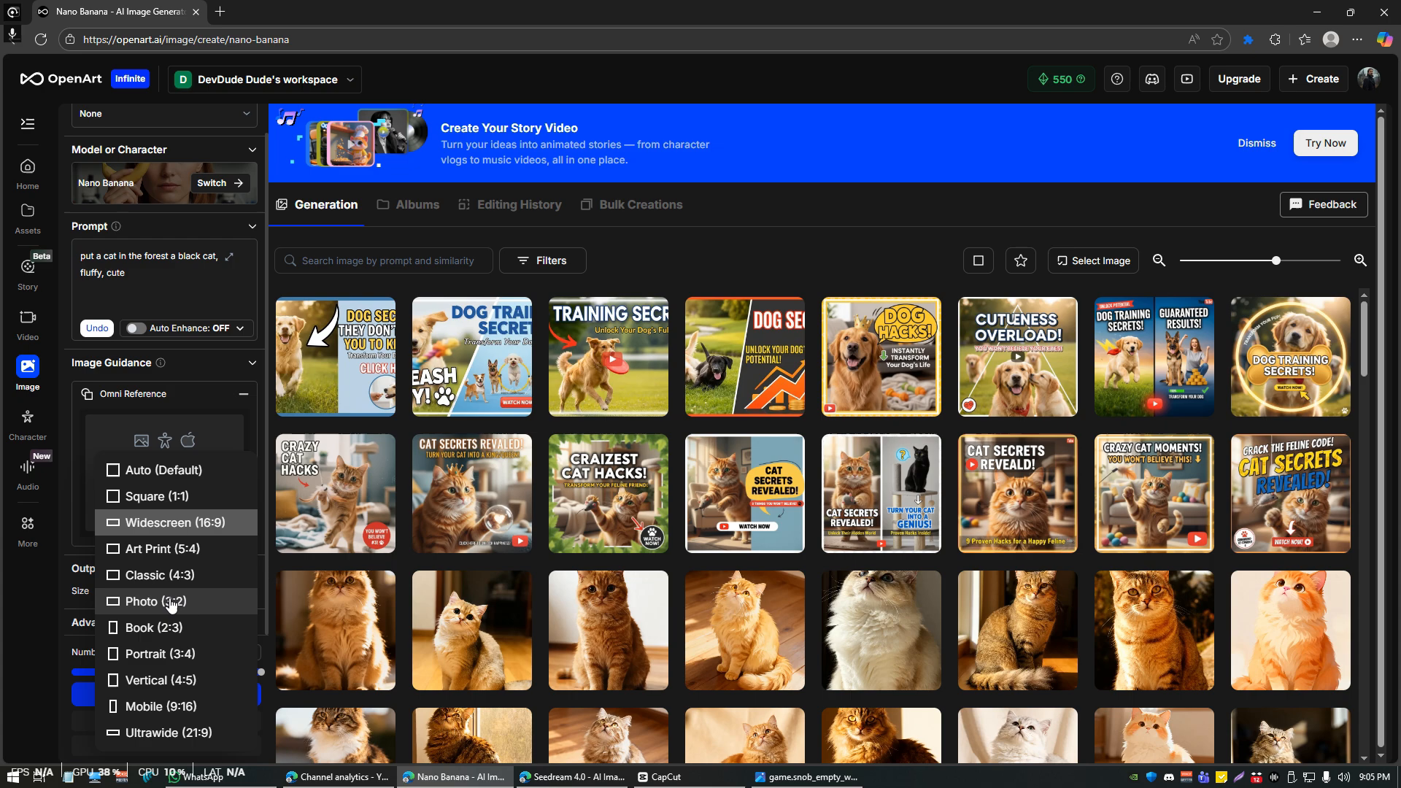
left_click(175, 495)
left_click(171, 700)
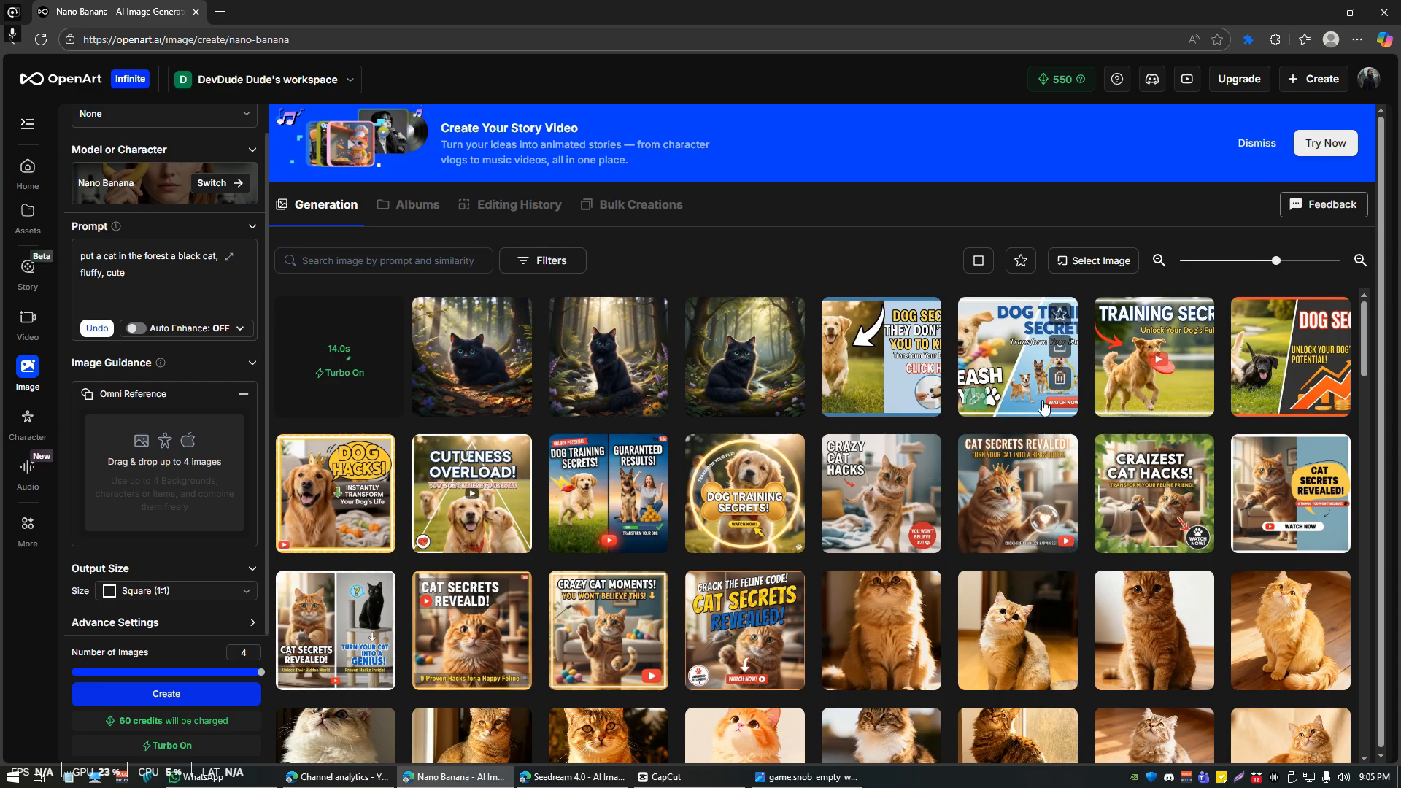
Step: Inspect the widescreen dog training thumbnails and a black cat forest image in the enlarged preview
left_click(1028, 343)
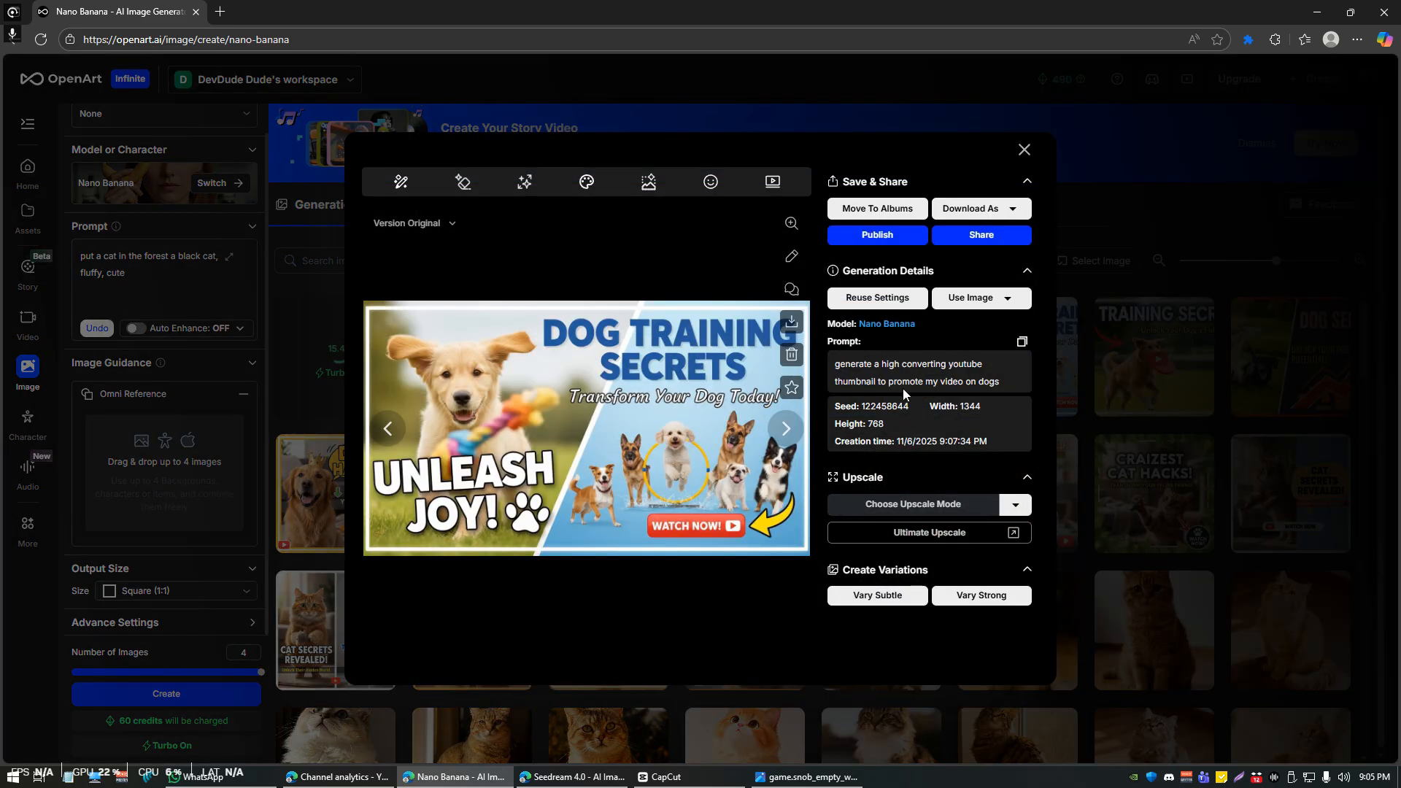
left_click(1061, 425)
left_click(1105, 400)
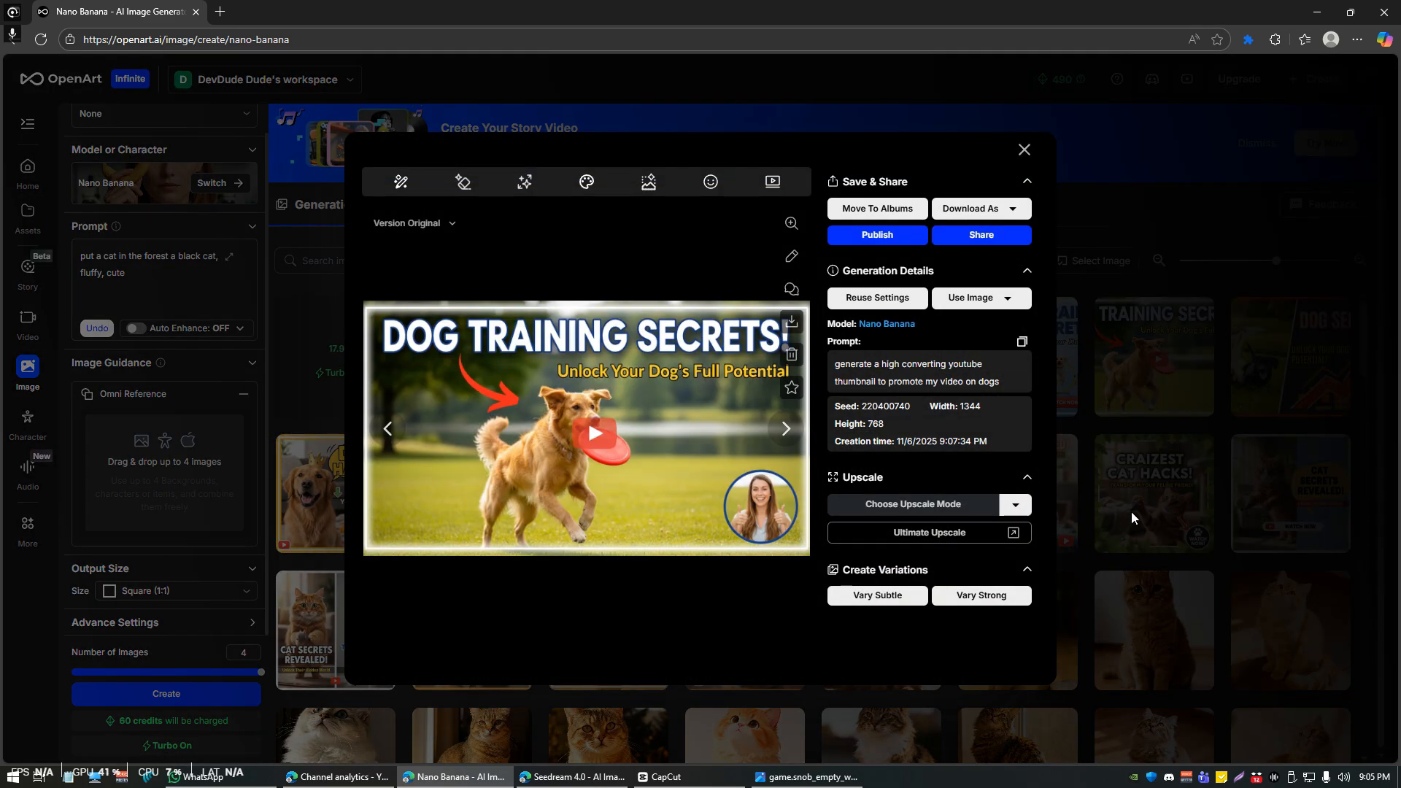
left_click(1132, 512)
left_click(1256, 352)
left_click(1031, 690)
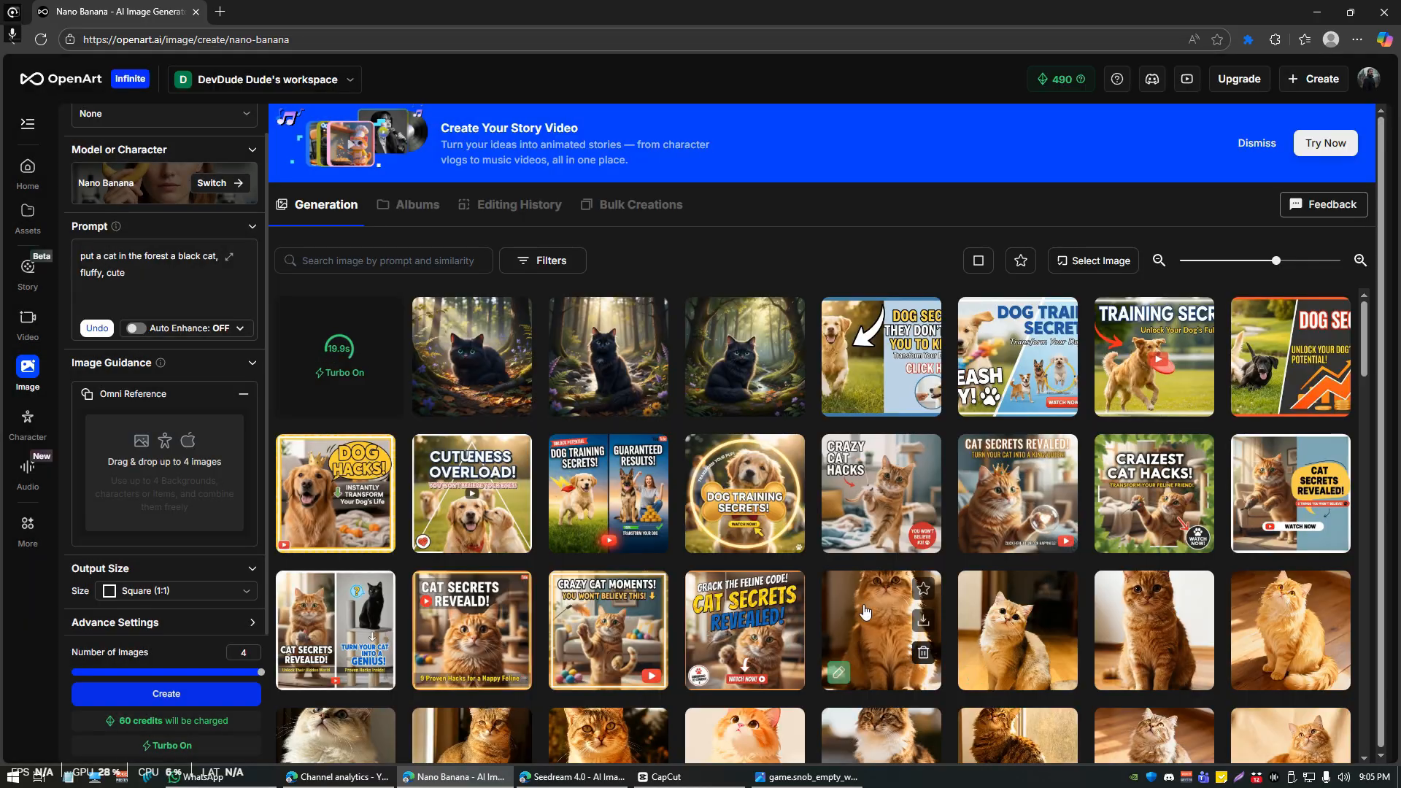
left_click(731, 337)
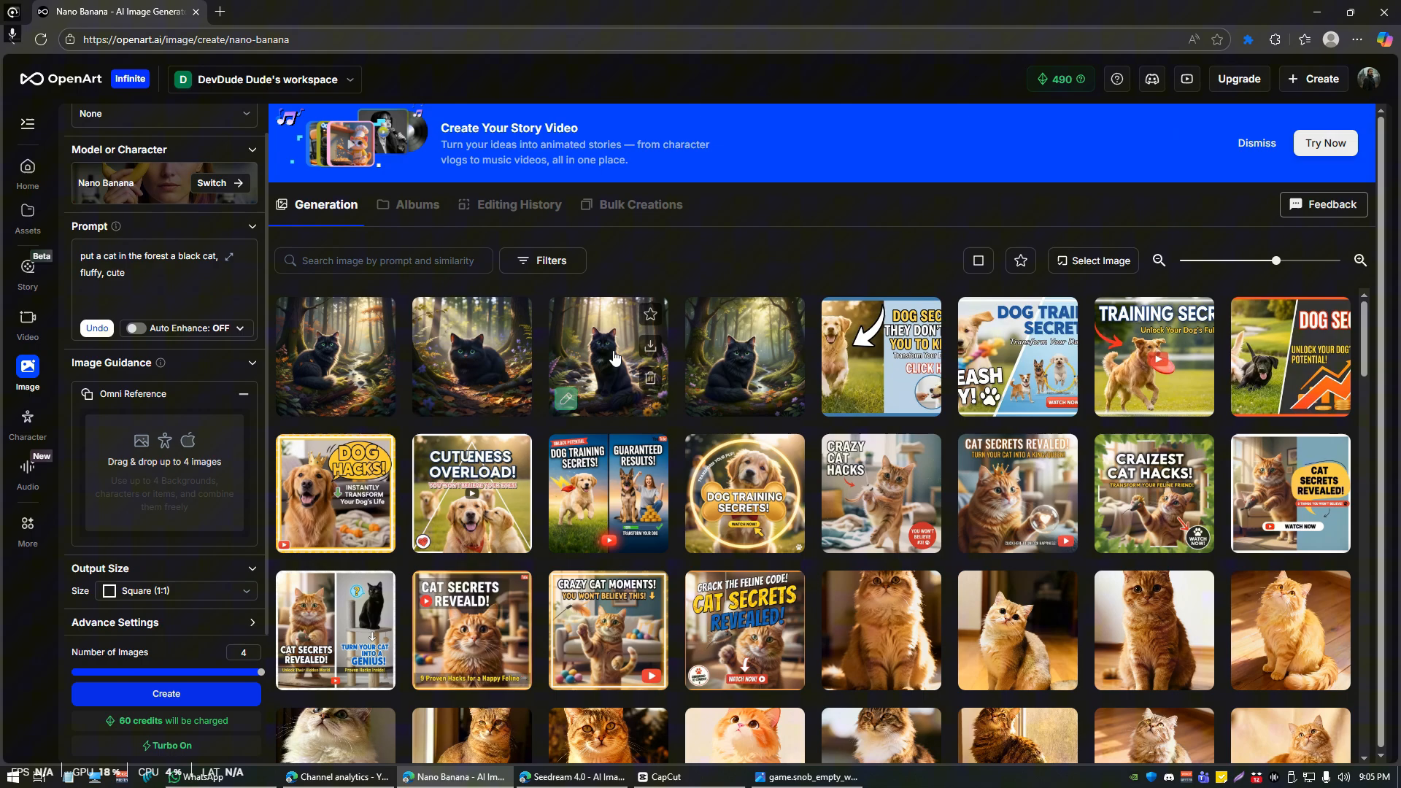
Step: Inspect two of the square black cat forest images in the enlarged preview with their generation details
left_click(614, 357)
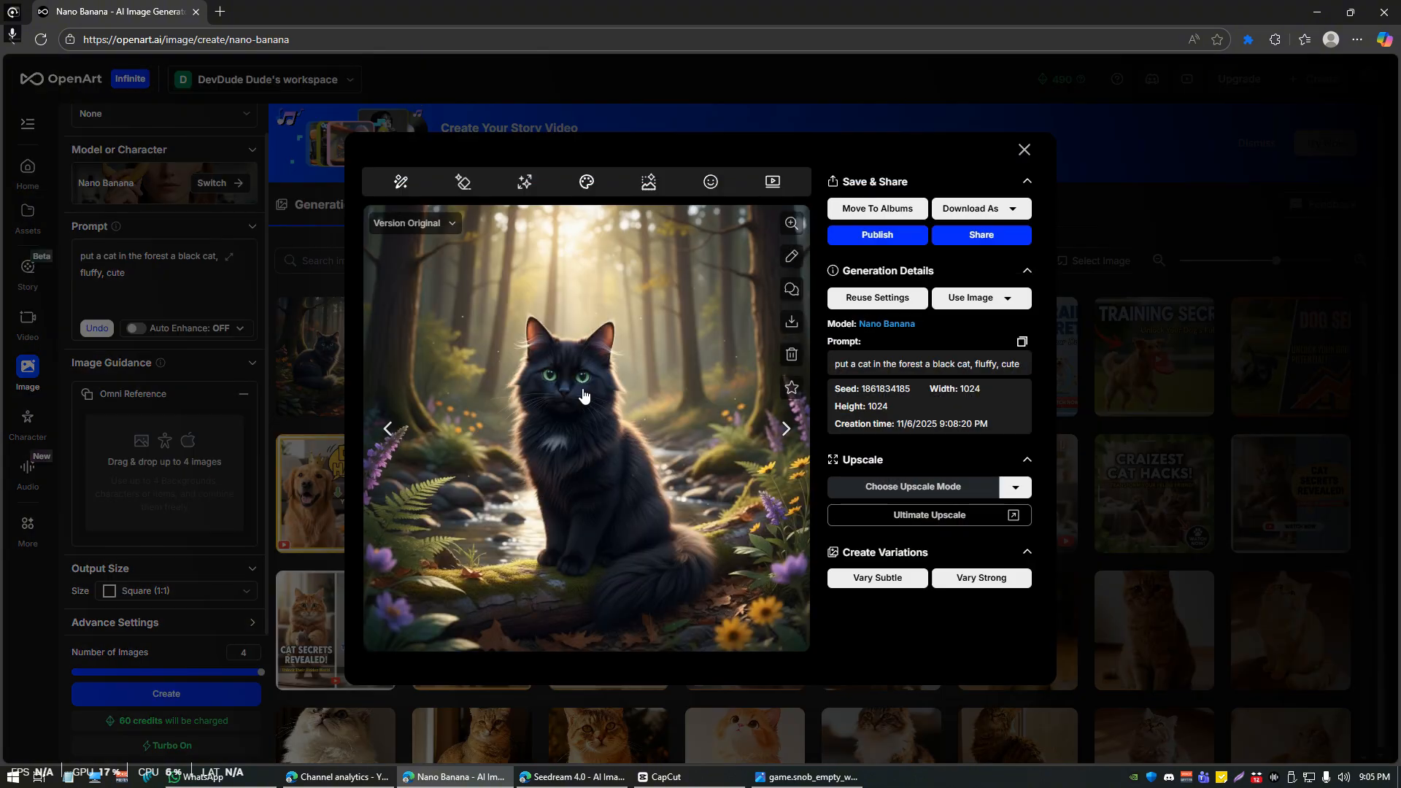
key("Escape")
left_click(327, 351)
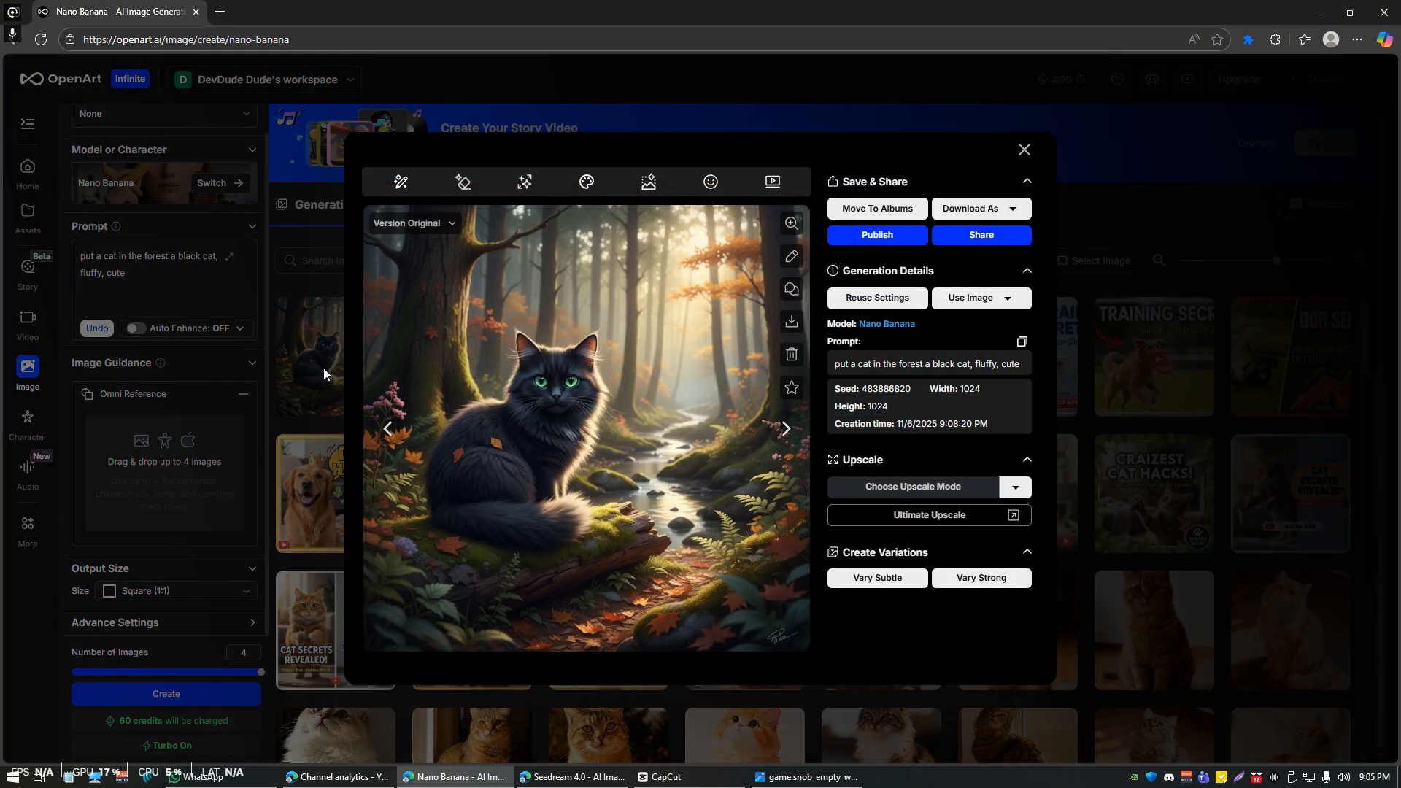
left_click(322, 369)
Step: Append ", photorealisic" to the prompt and generate, and generate again with the spelling corrected to "photorealistic"
left_click(156, 278)
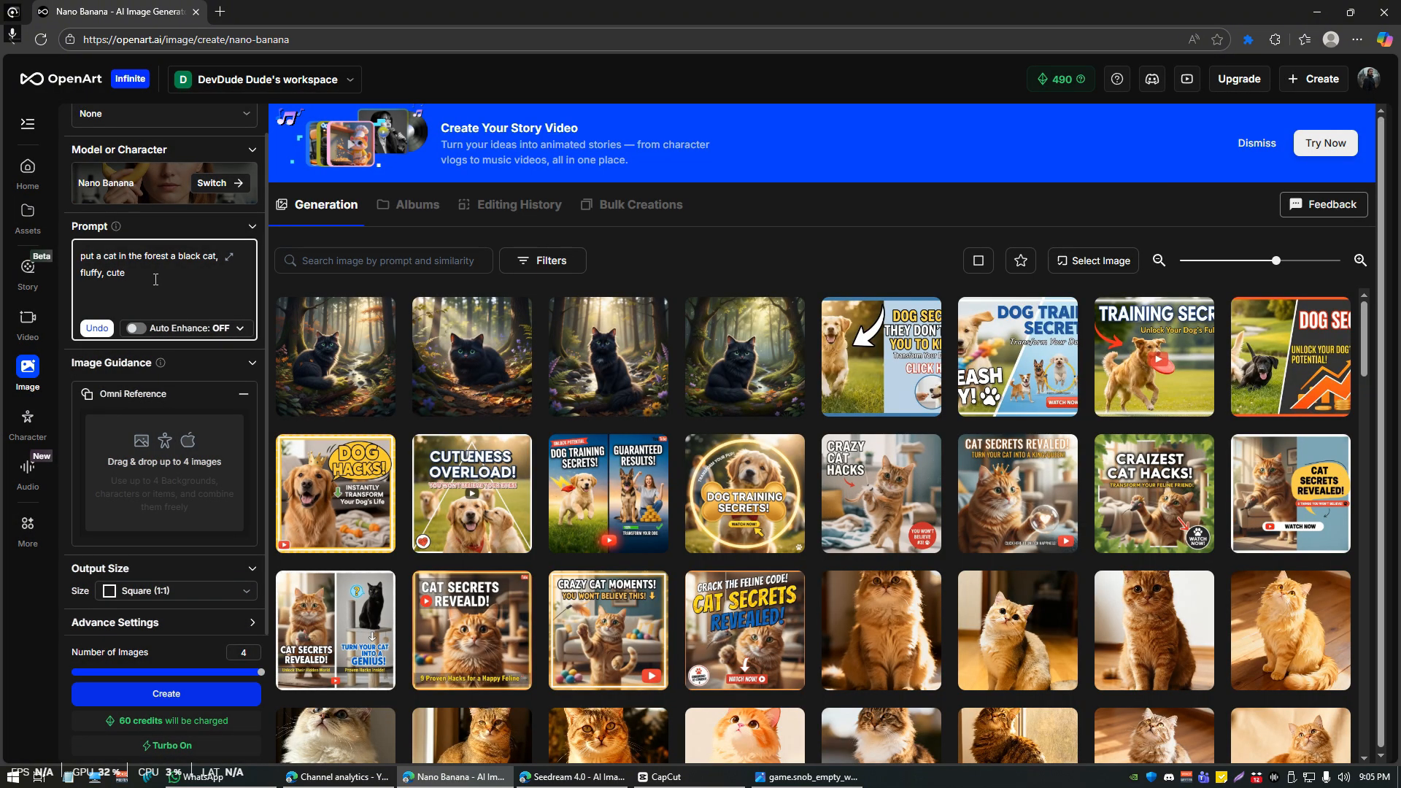
type(", photorealisc")
left_click(173, 690)
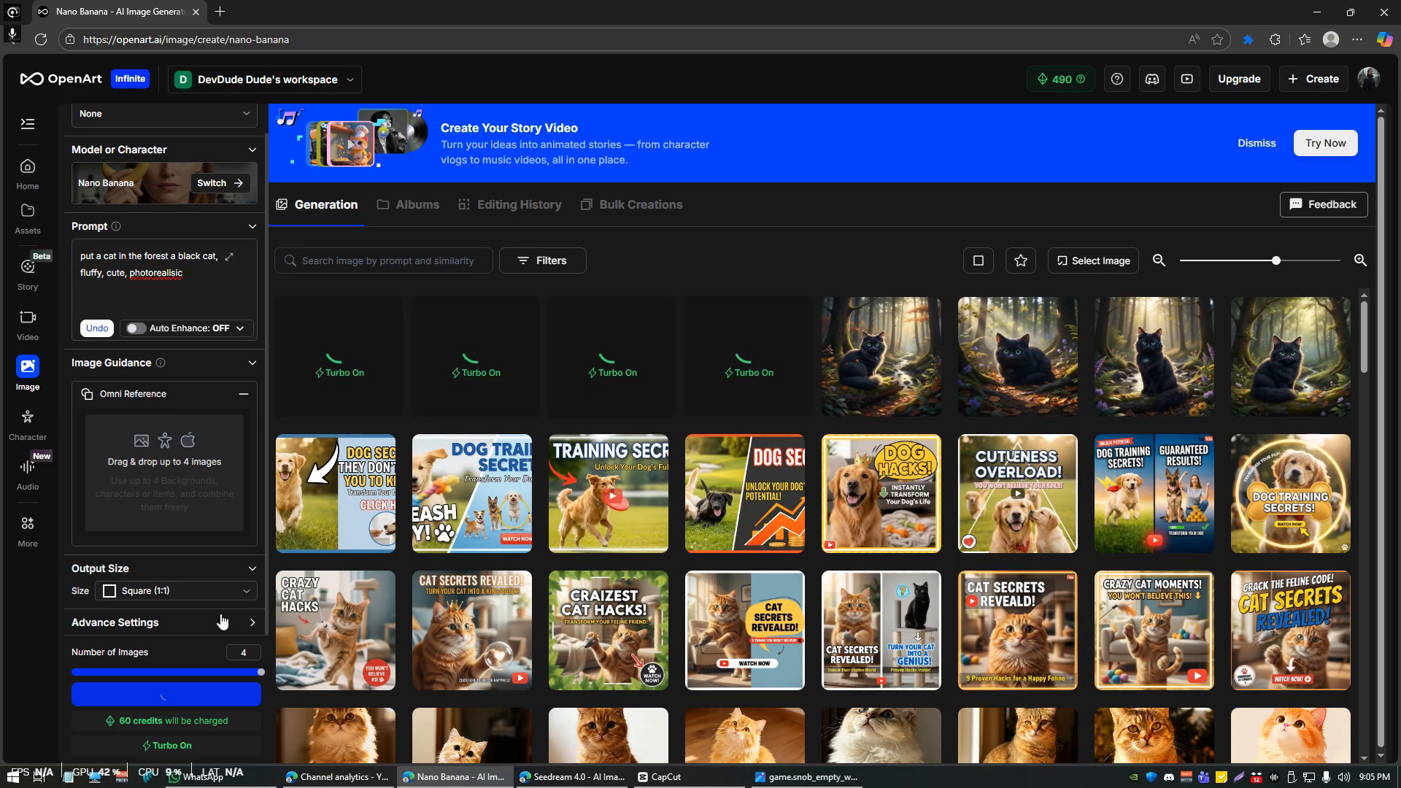
right_click(158, 273)
mouse_move(162, 285)
left_click(222, 290)
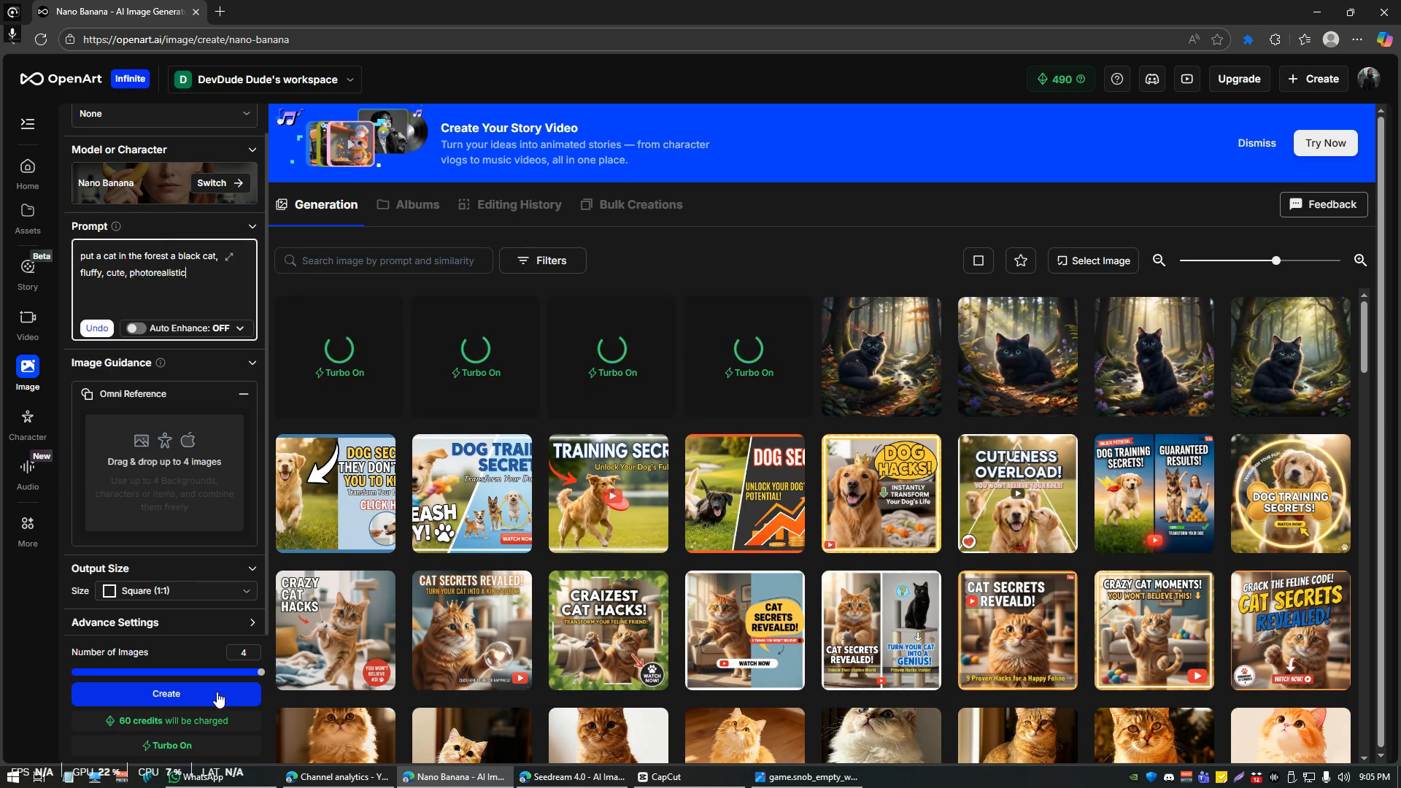
Step: Replace "photorealistic" in the prompt with "cartoon style" and generate the images
double_click(169, 273)
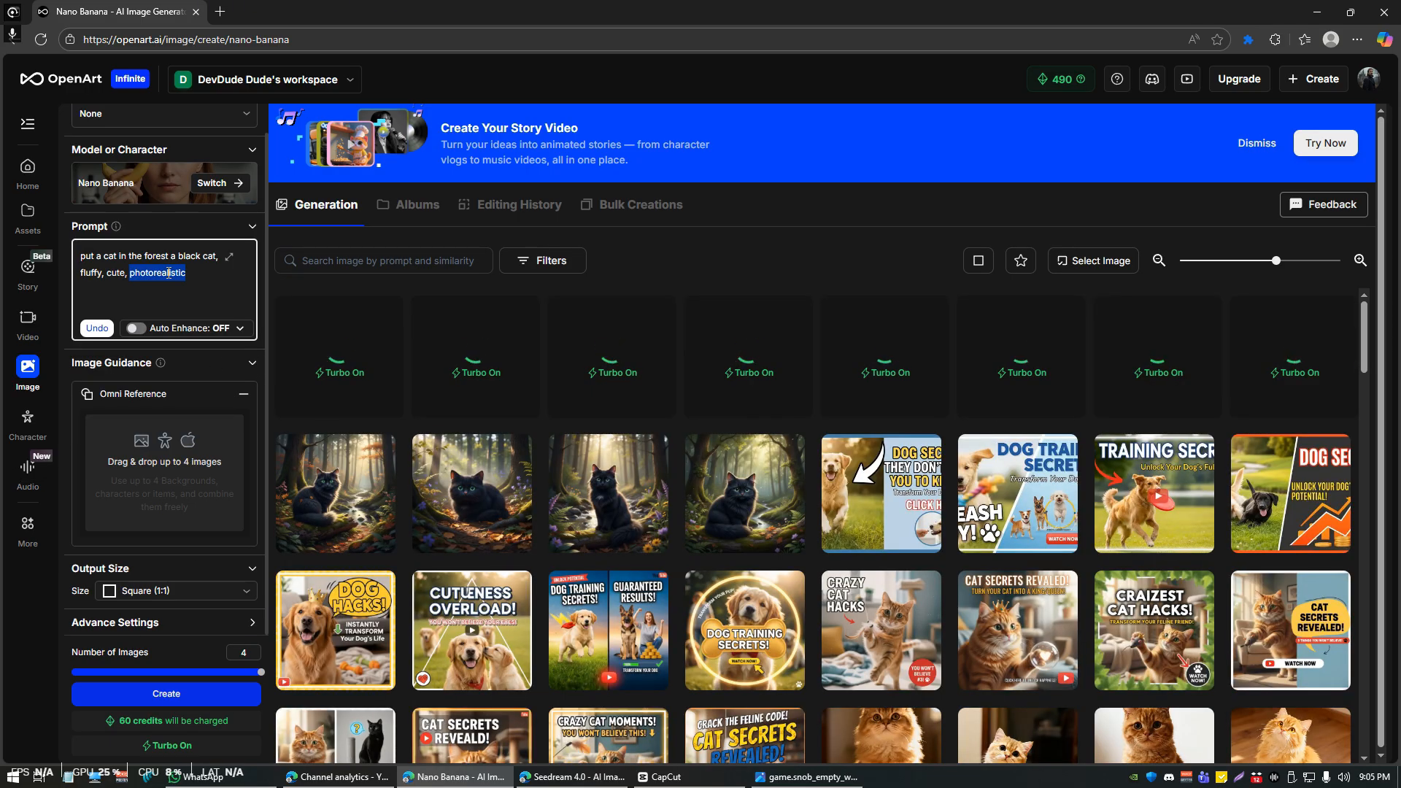
type("cartoon style")
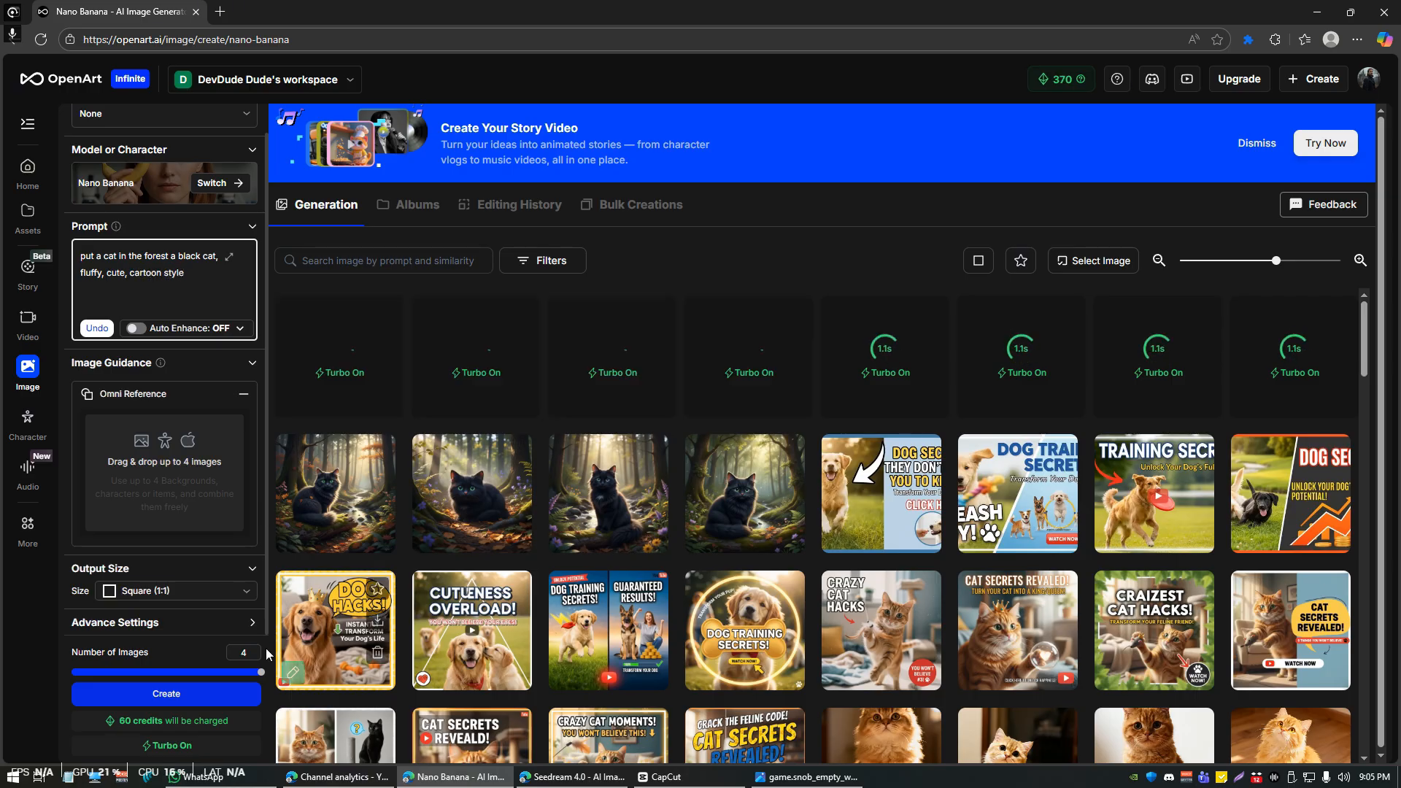
left_click(206, 696)
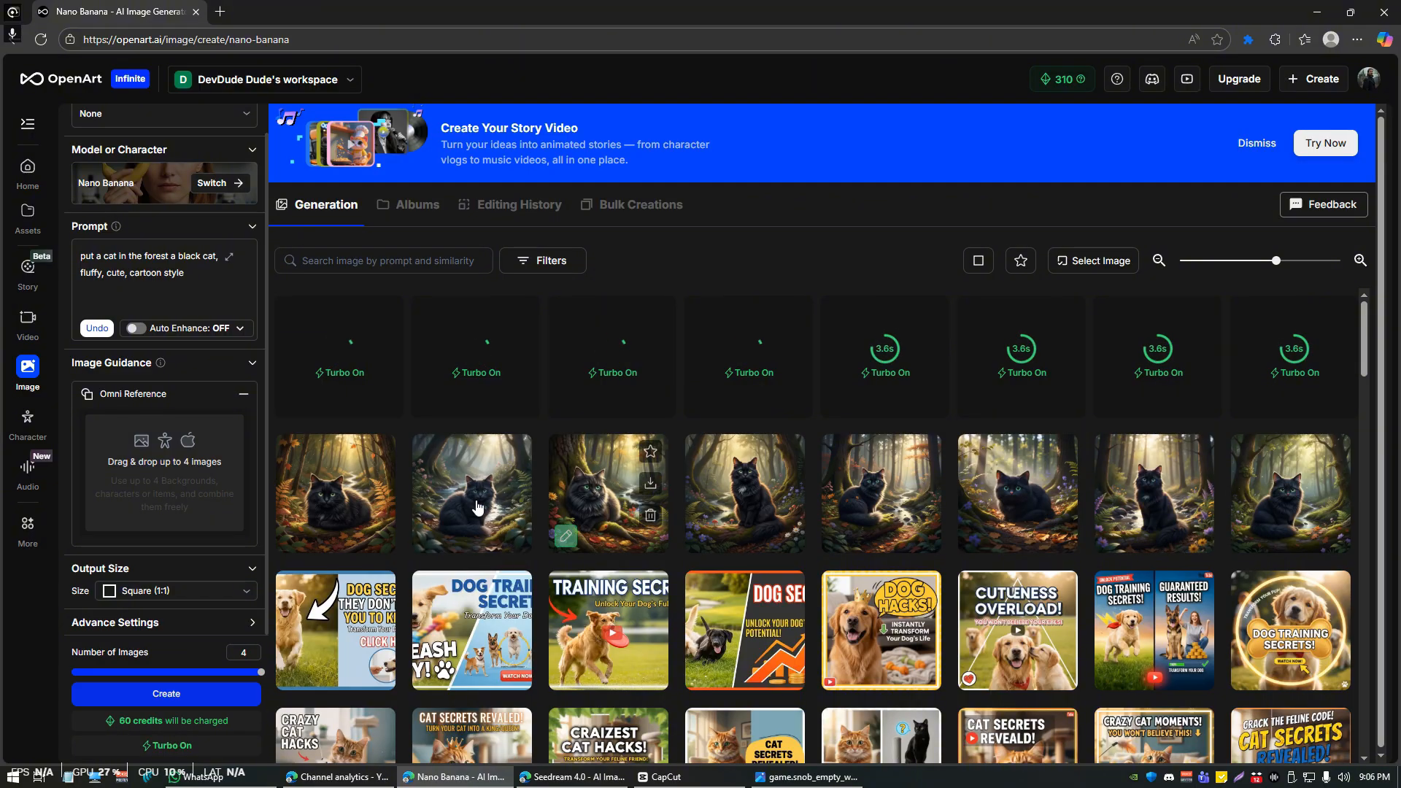
Step: Inspect the photorealistic black cat images and a cartoon style cat in the enlarged preview
left_click(481, 525)
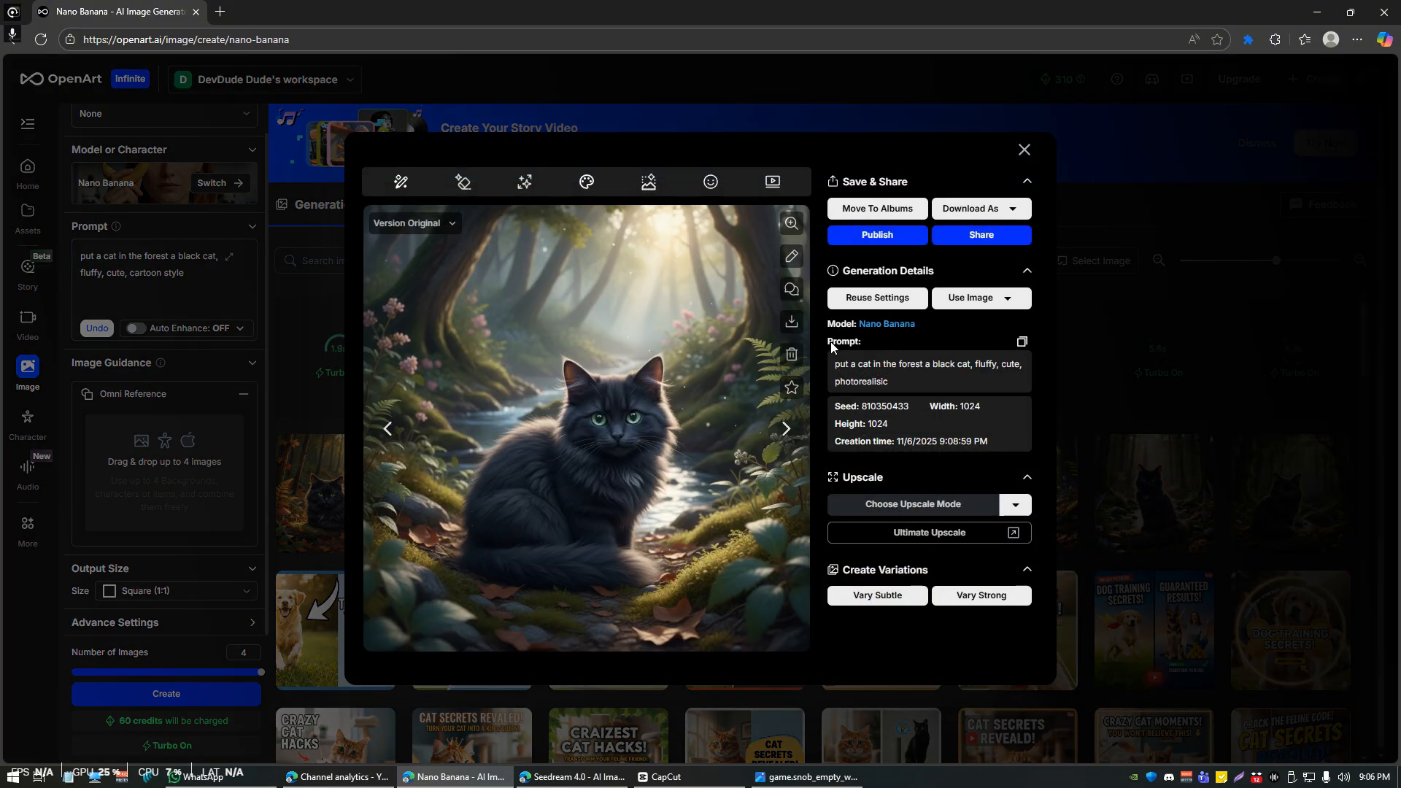
left_click(788, 438)
key("Escape")
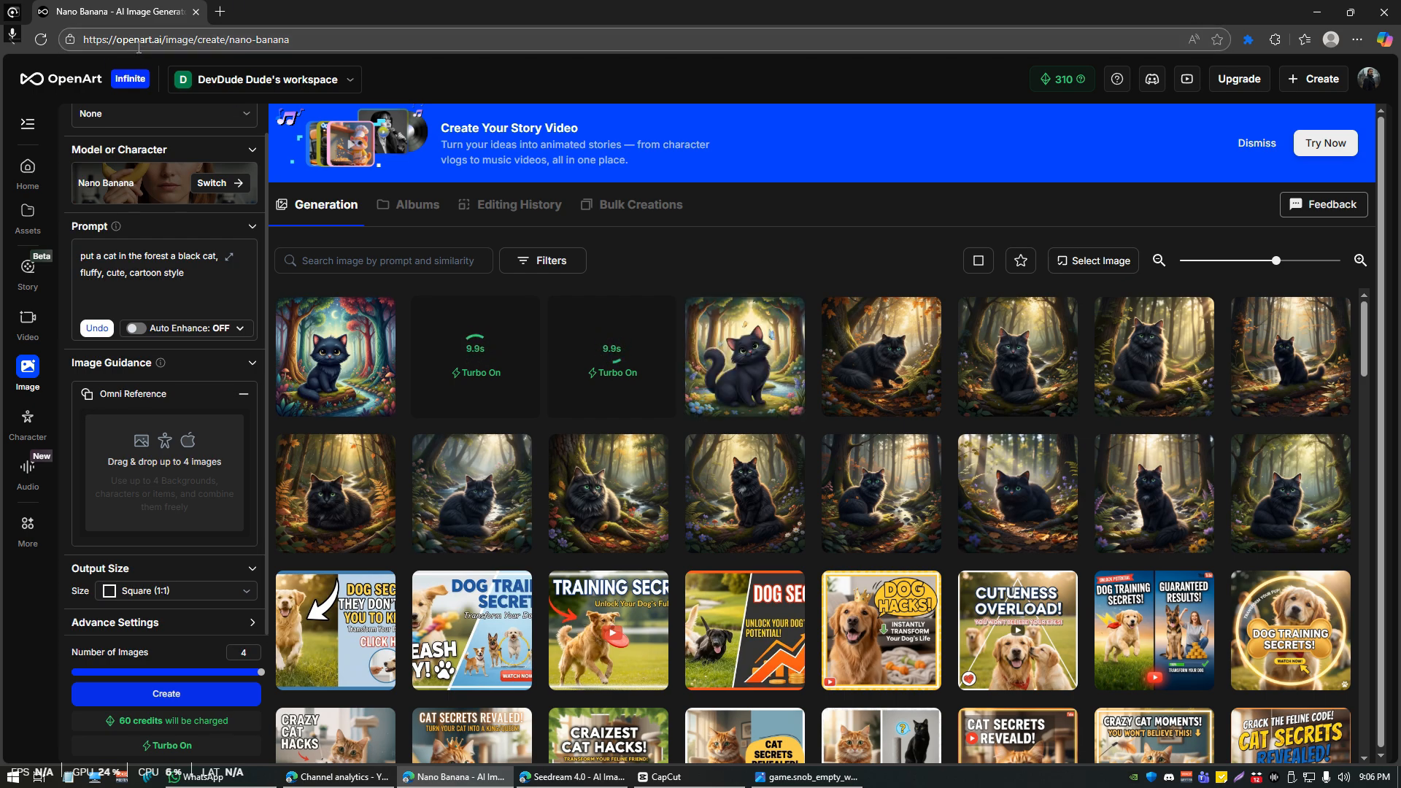
left_click(316, 361)
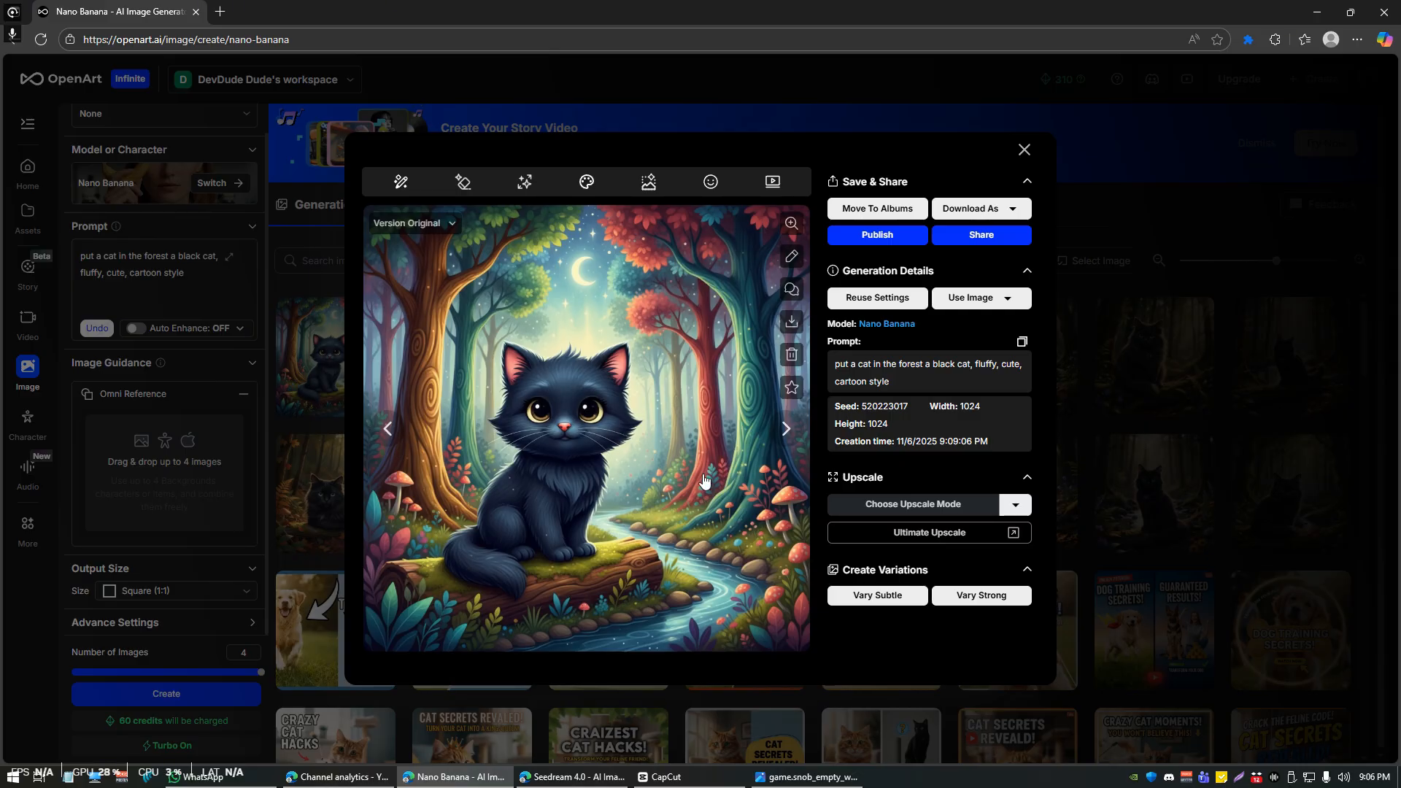
key("Escape")
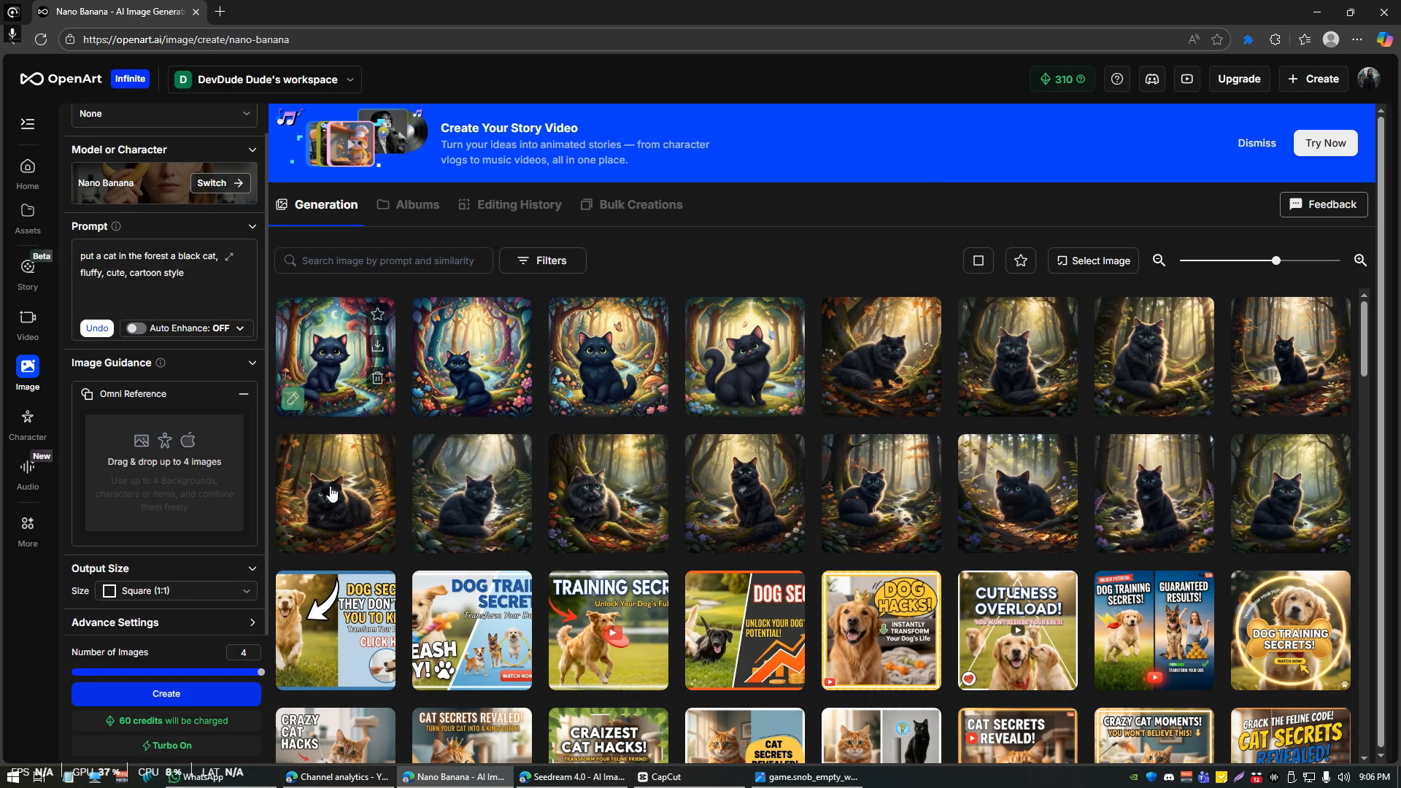
Step: Switch the model to Flux Kontext Max and generate the cartoon style cat images with the same prompt
left_click(164, 277)
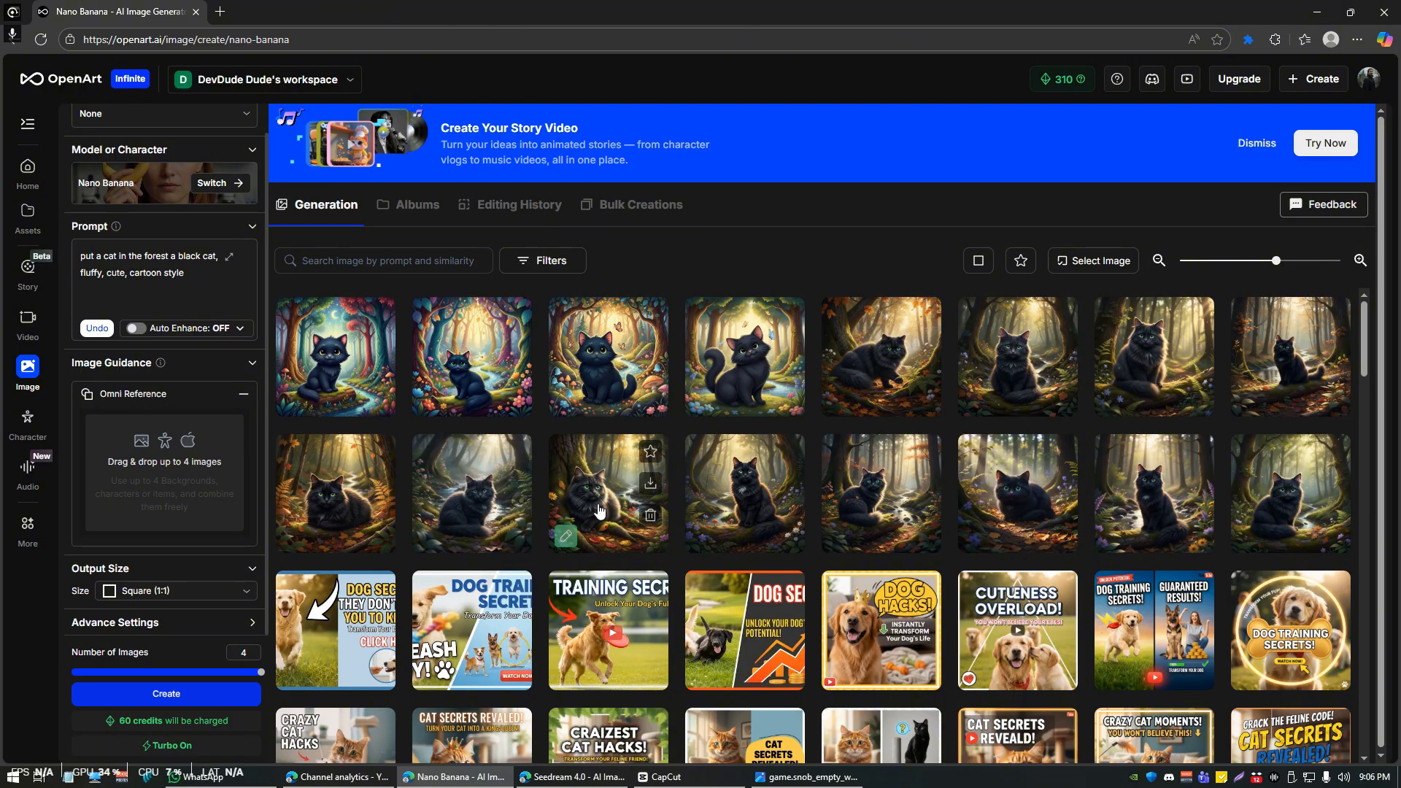
left_click_drag(558, 506, 281, 254)
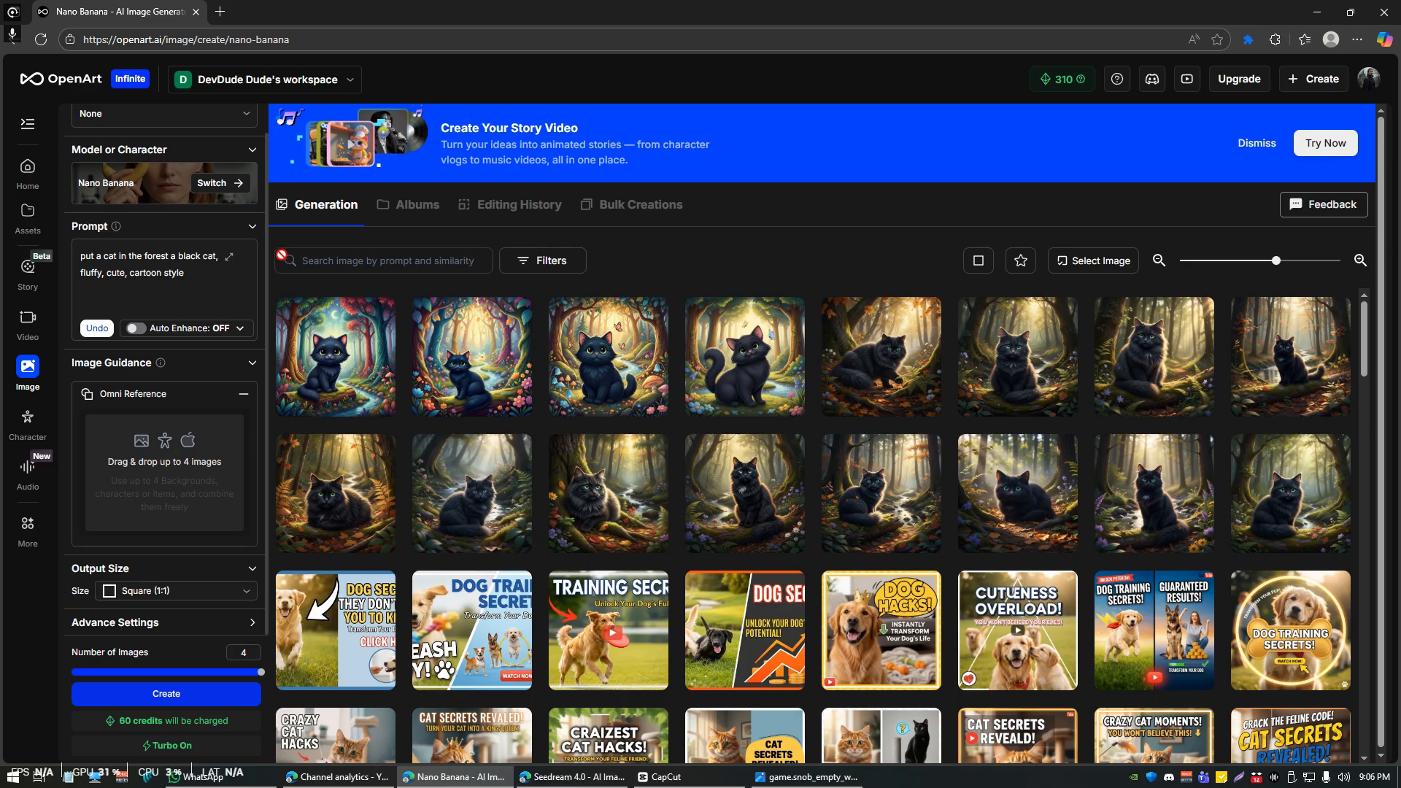
left_click(219, 186)
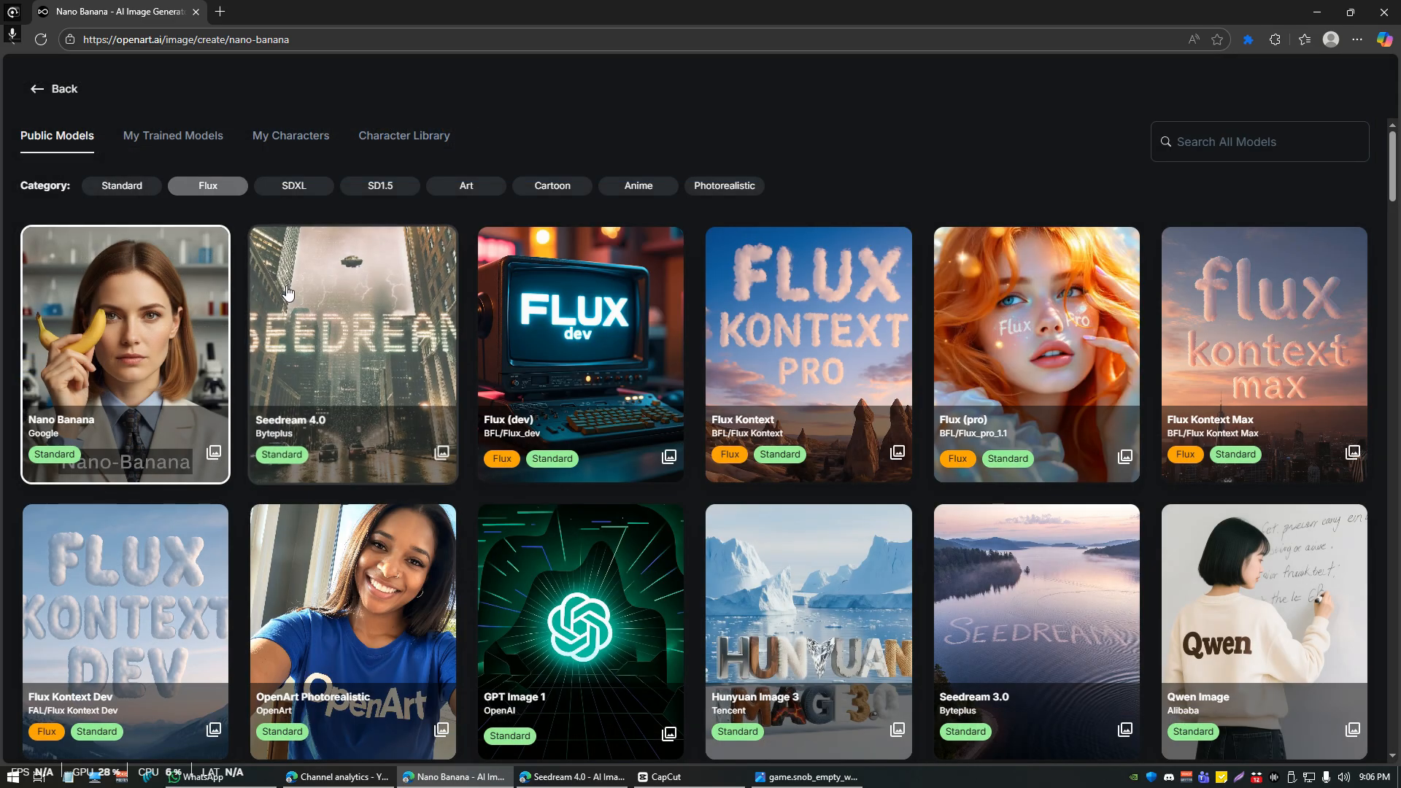
left_click(1249, 320)
left_click(201, 692)
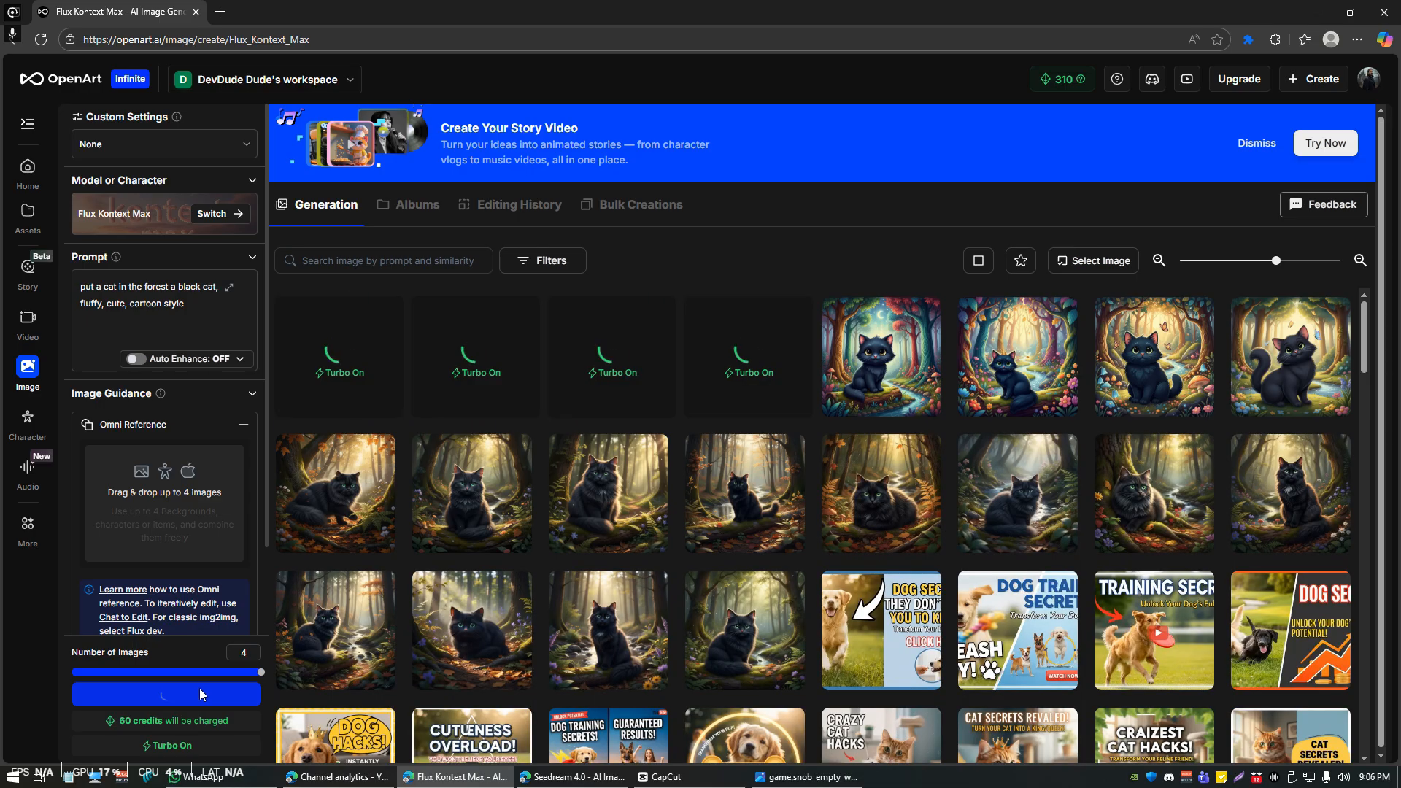
Step: Switch the model to Seedream 4.0 and generate the same cartoon style cat prompt
left_click(231, 213)
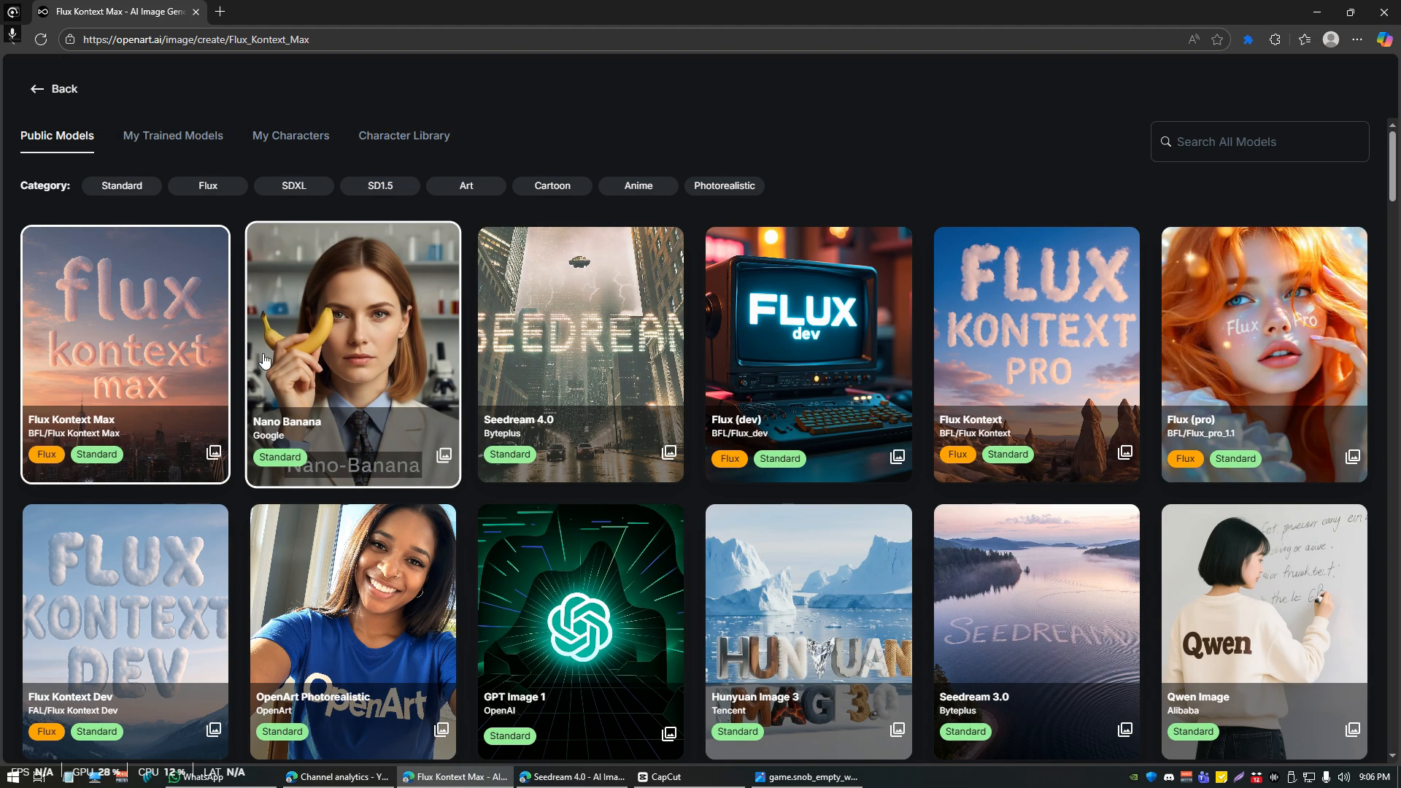
left_click(537, 333)
left_click(195, 698)
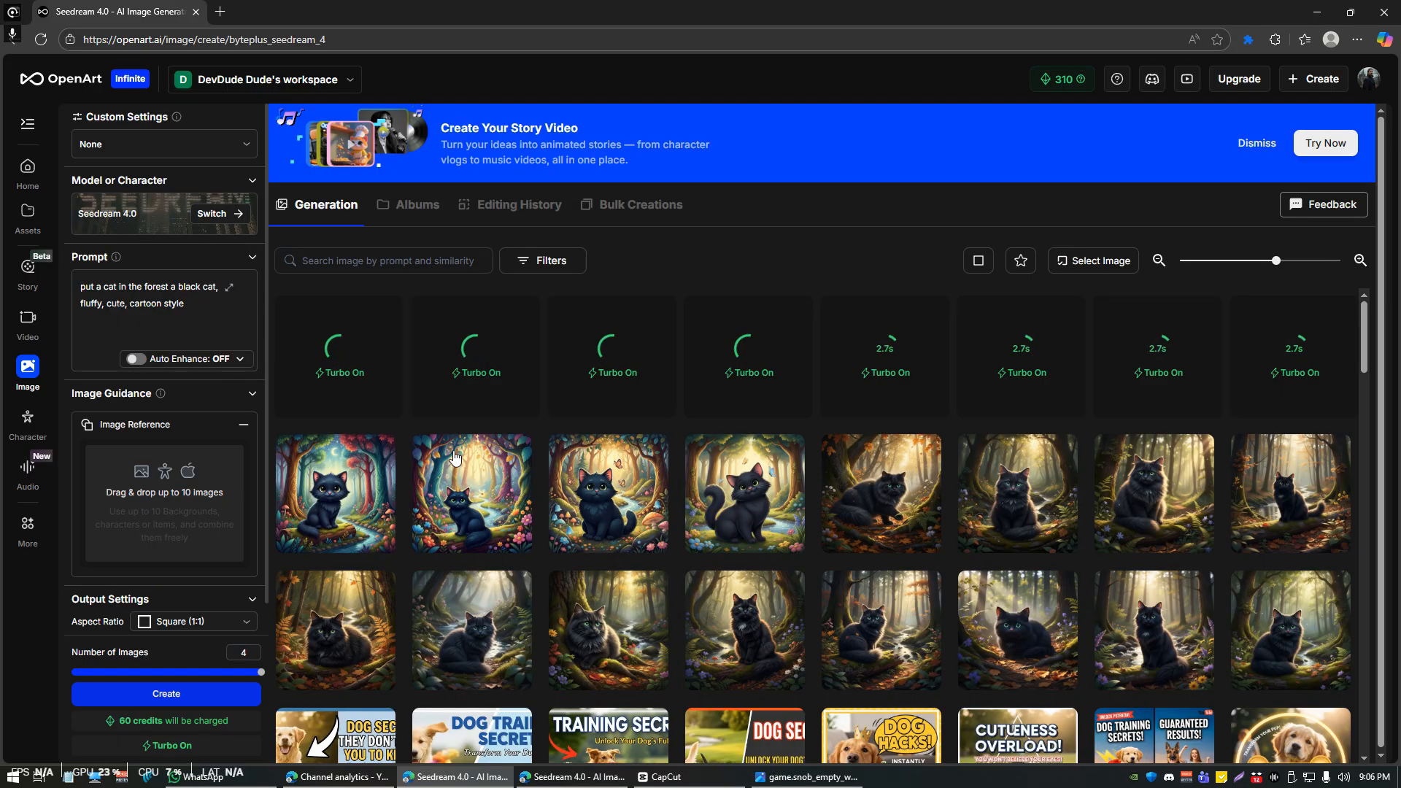
Step: Inspect a photorealistic Nano Banana cat and a Flux Kontext Max cartoon cat in the enlarged preview
left_click(1140, 467)
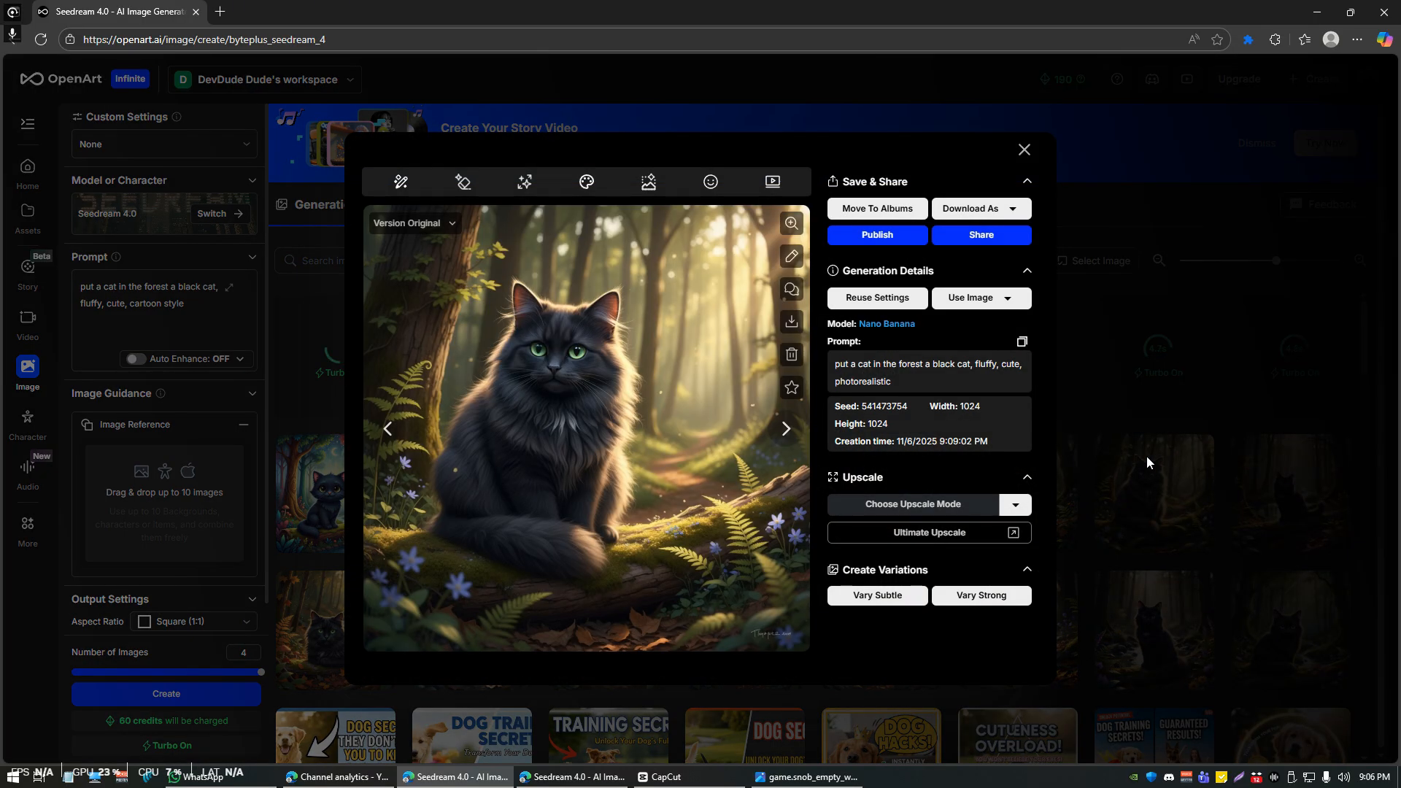
left_click(1071, 466)
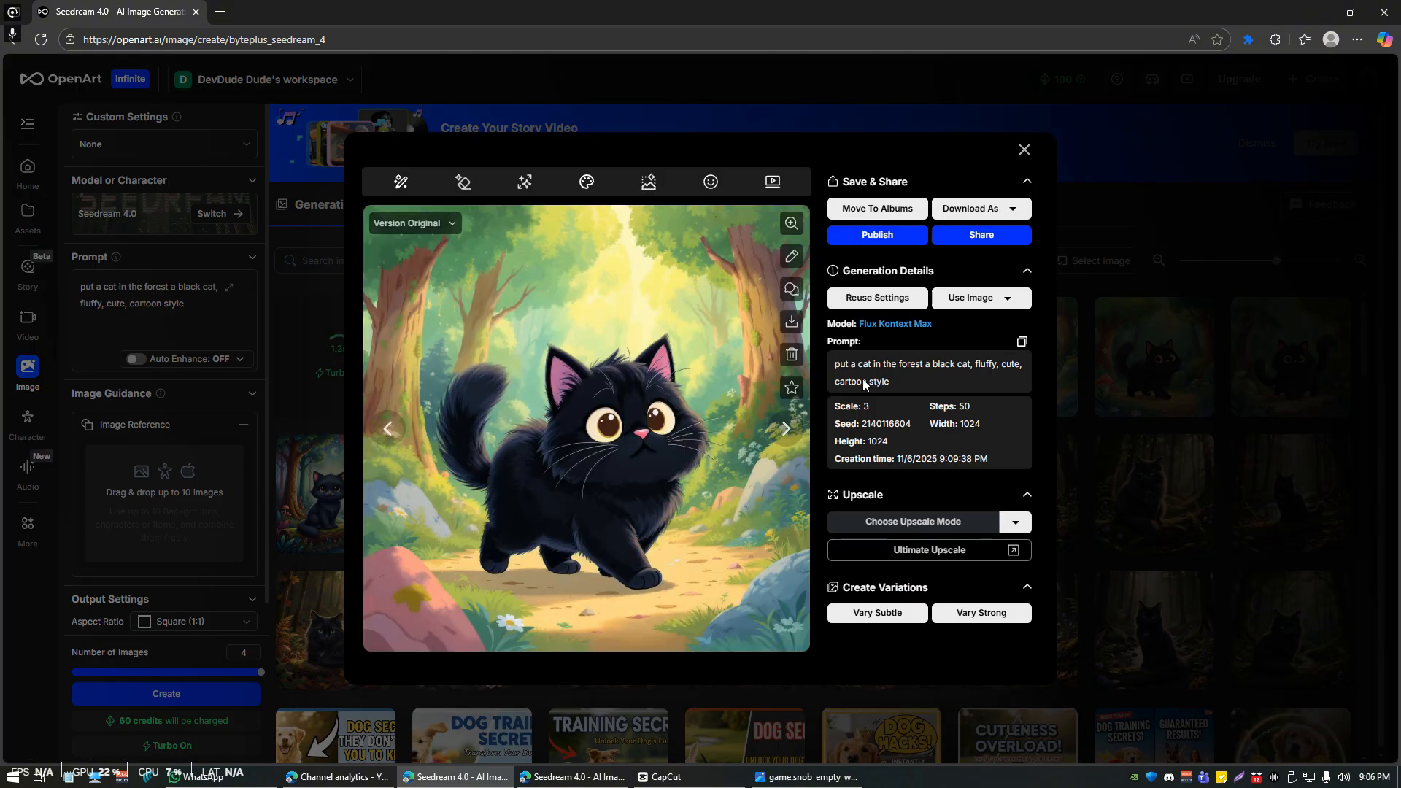
left_click(300, 310)
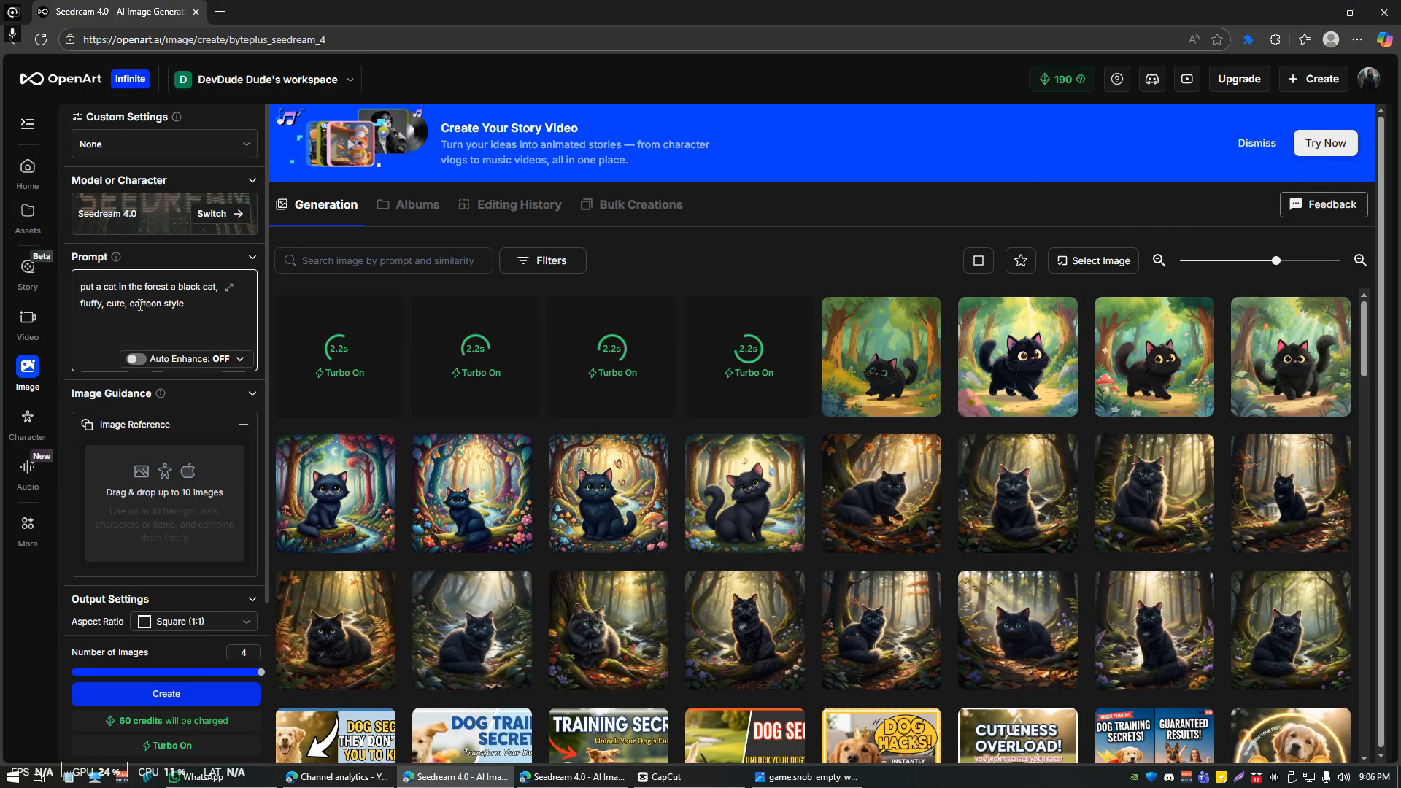
Step: Remove ", cartoon style" from the prompt and generate the black cat images with Seedream 4.0
left_click_drag(125, 305, 323, 310)
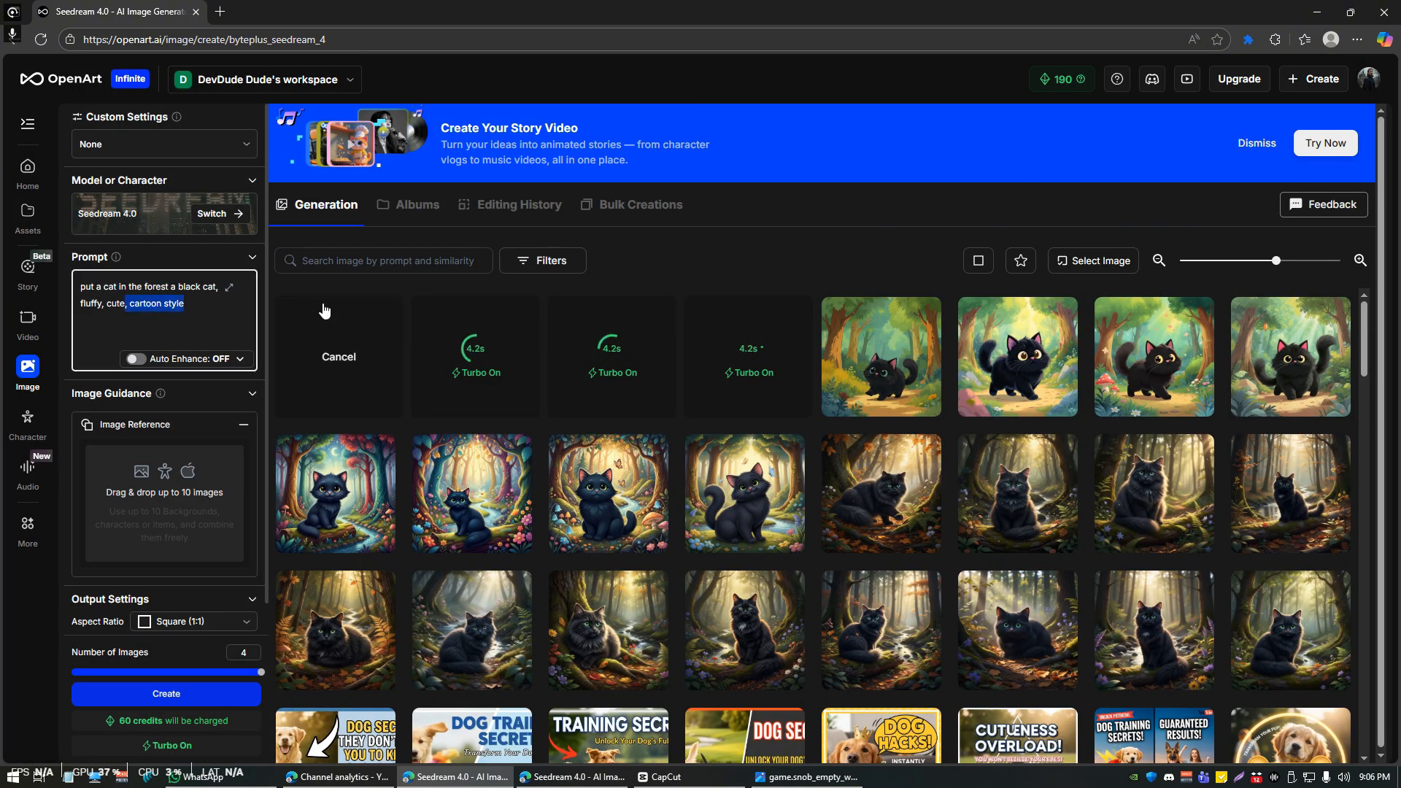
key("BackSpace")
left_click(203, 694)
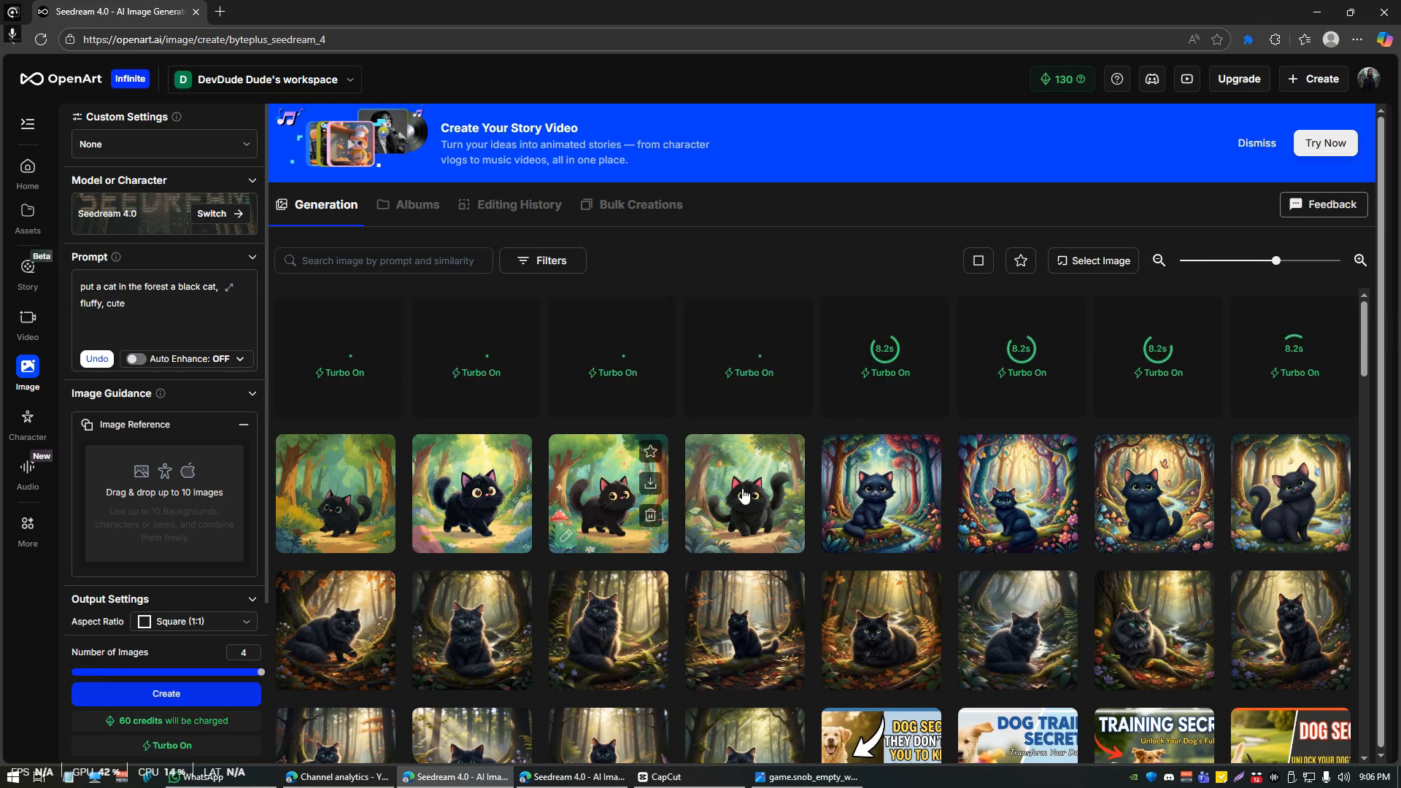
Step: Compare a Flux Kontext Max cartoon cat with a Nano Banana cartoon cat in the enlarged preview
left_click(604, 468)
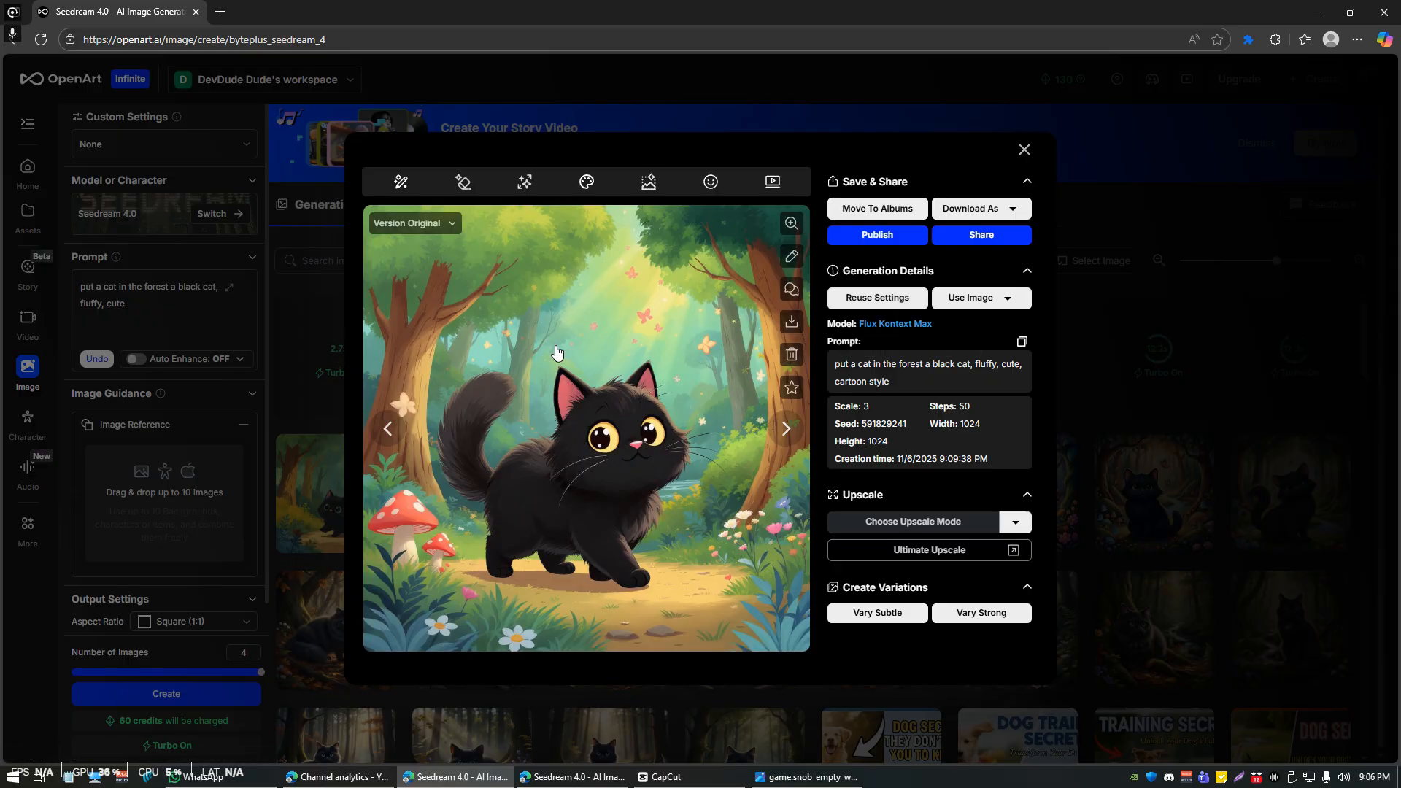
key("Escape")
left_click(963, 544)
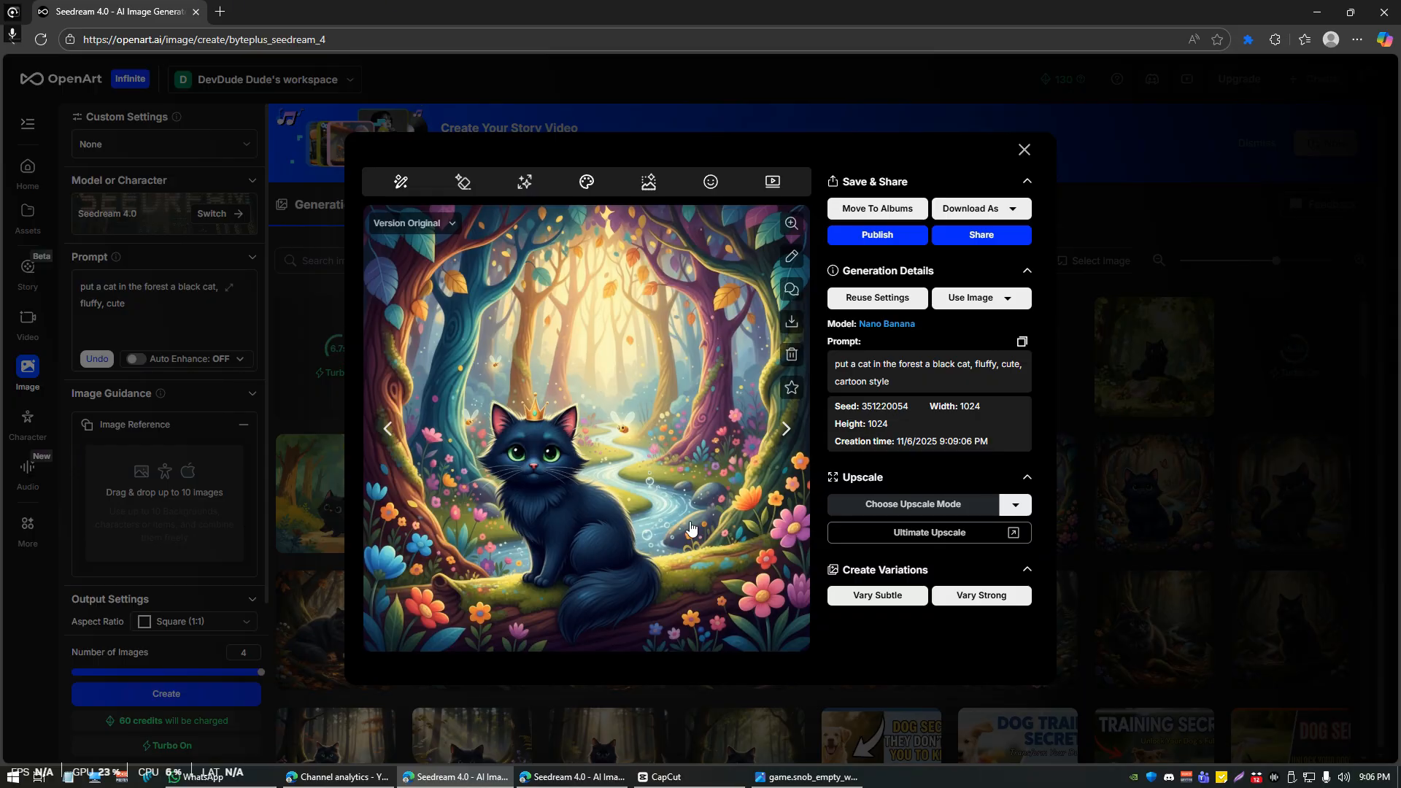
left_click(1062, 409)
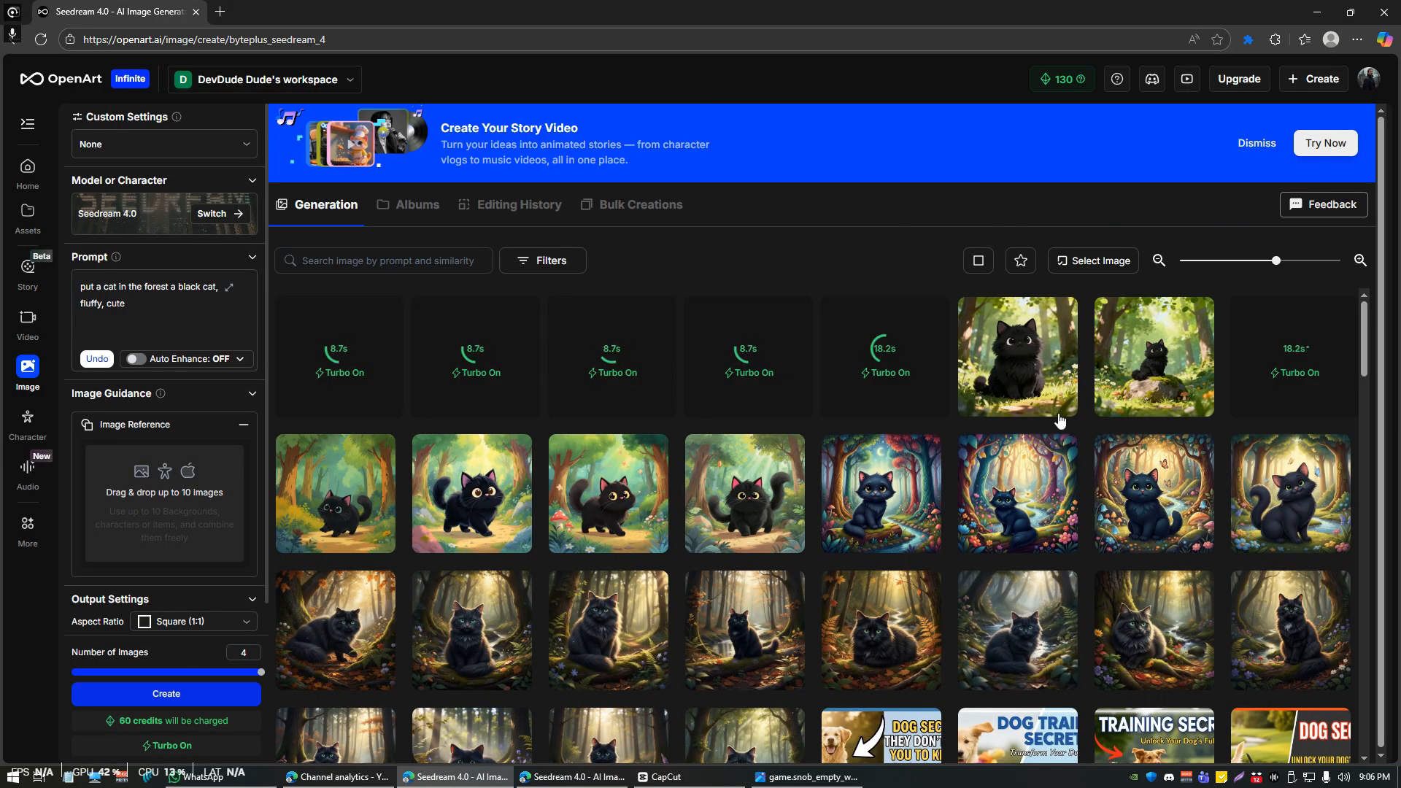
Step: Inspect the Seedream 4.0 cartoon cats and a cat generated without the cartoon style, checking their prompts and dimensions
left_click(1014, 325)
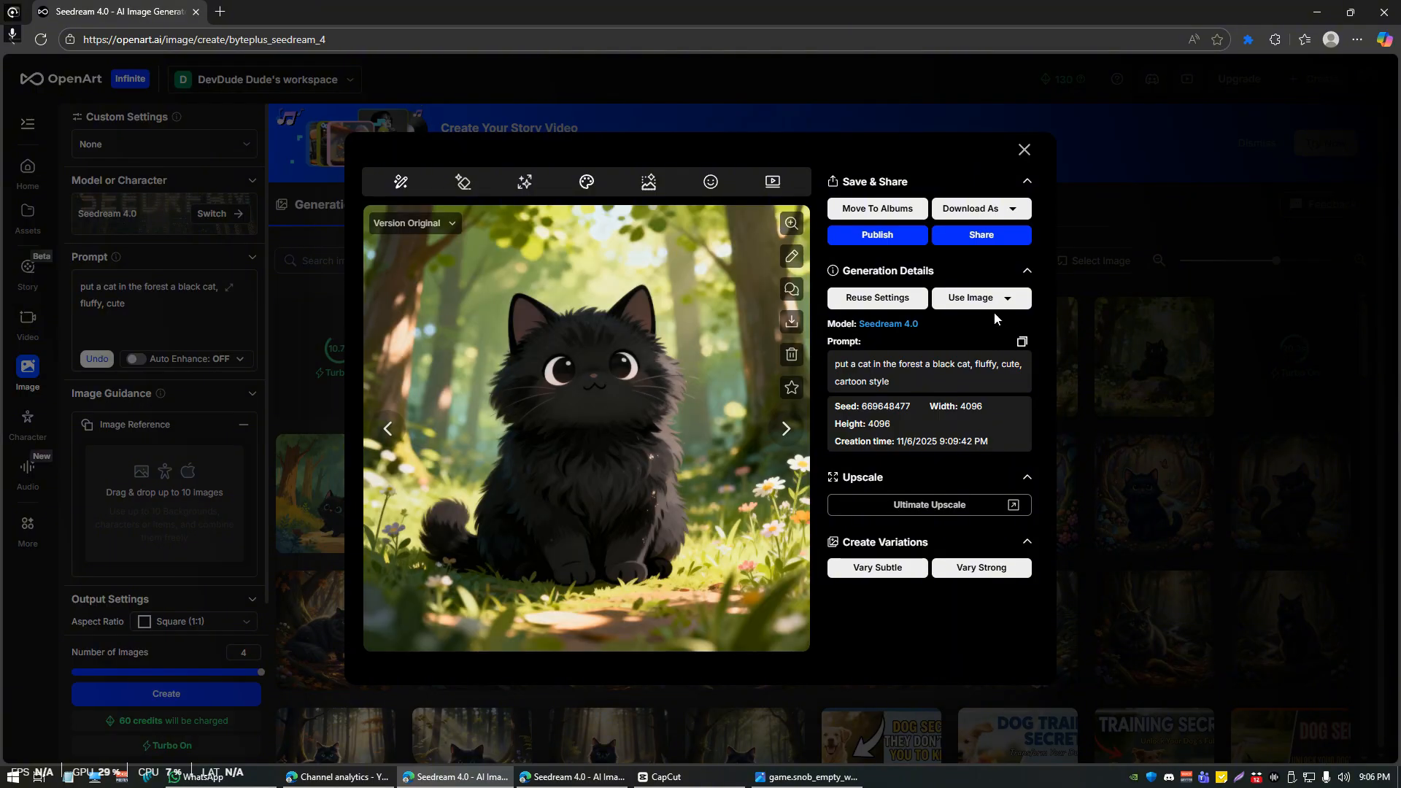
left_click(1135, 367)
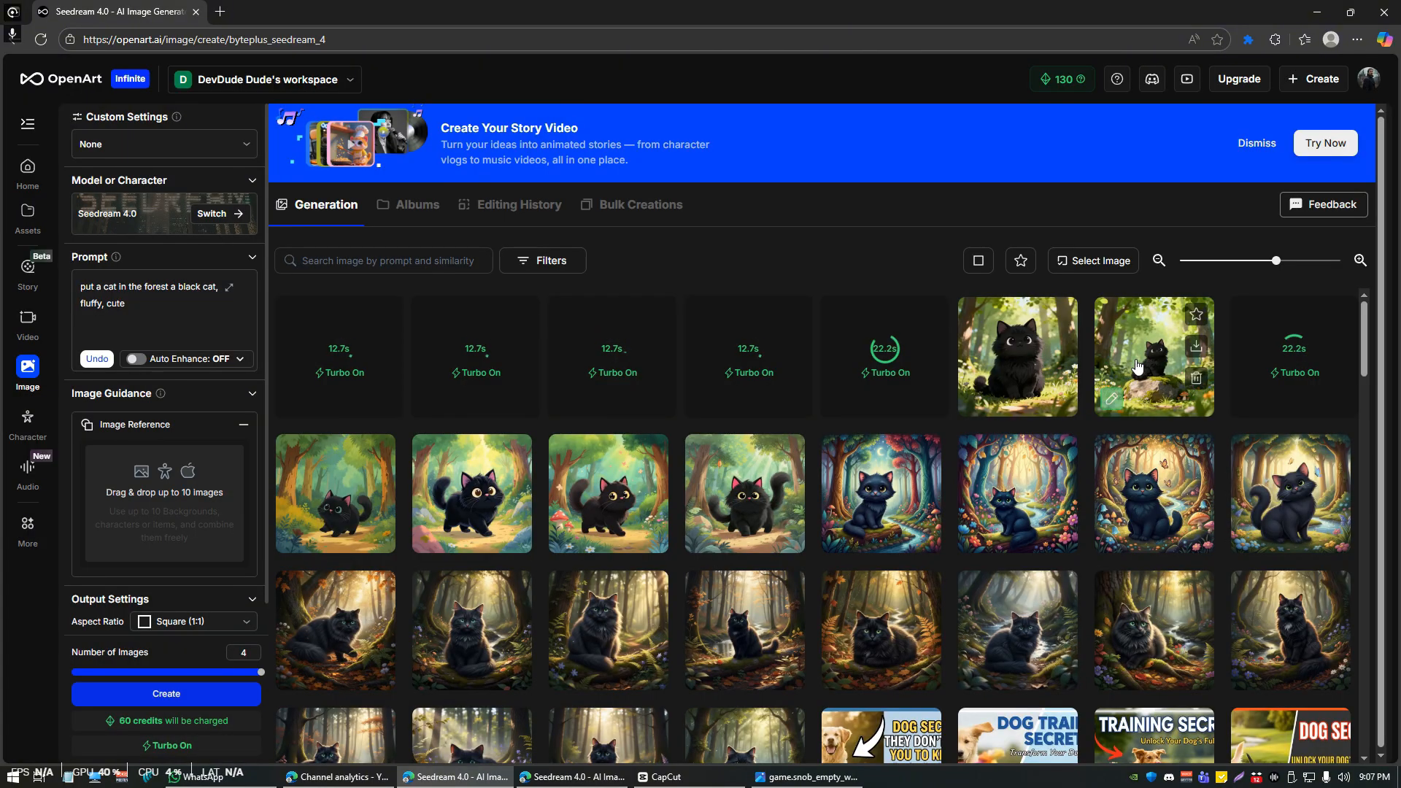
left_click(1137, 367)
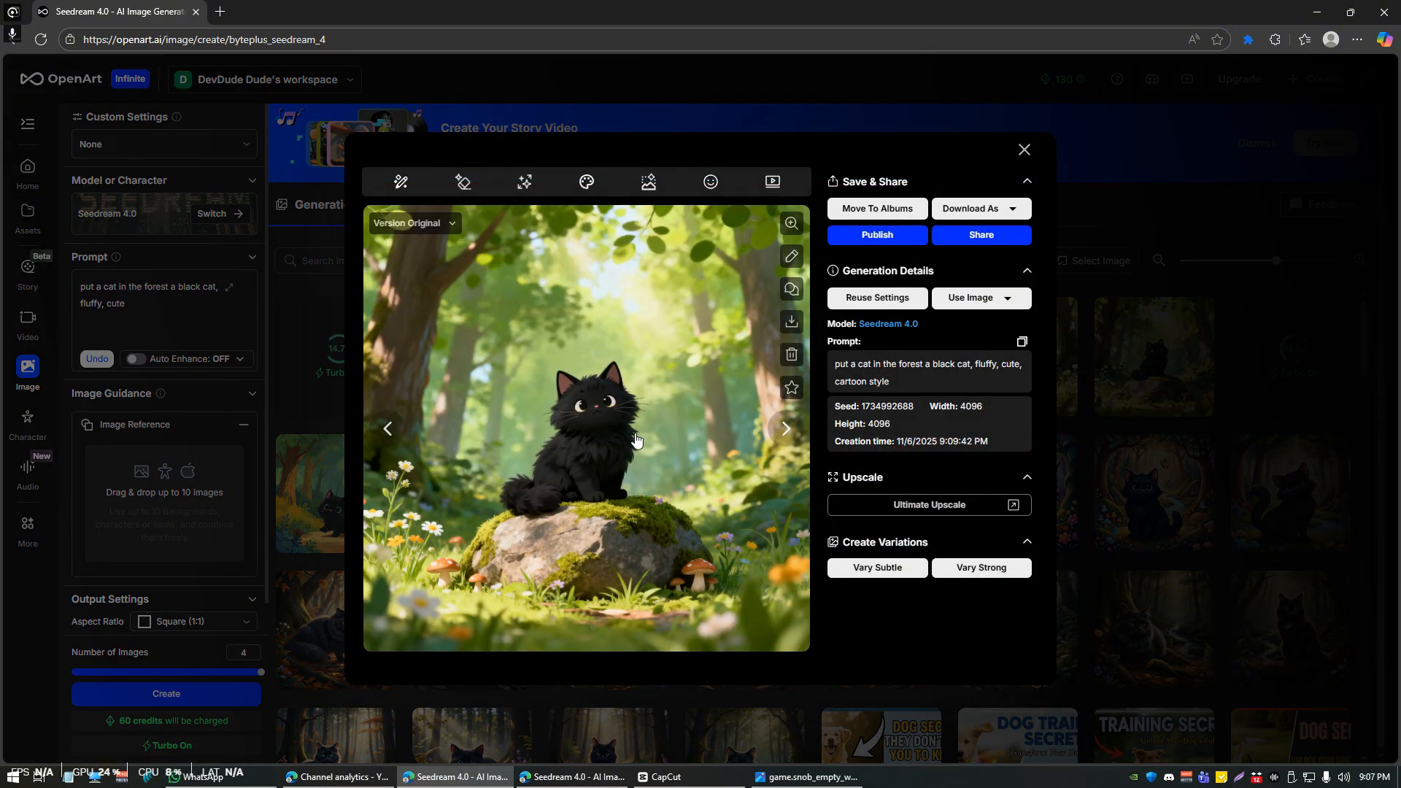
key("Escape")
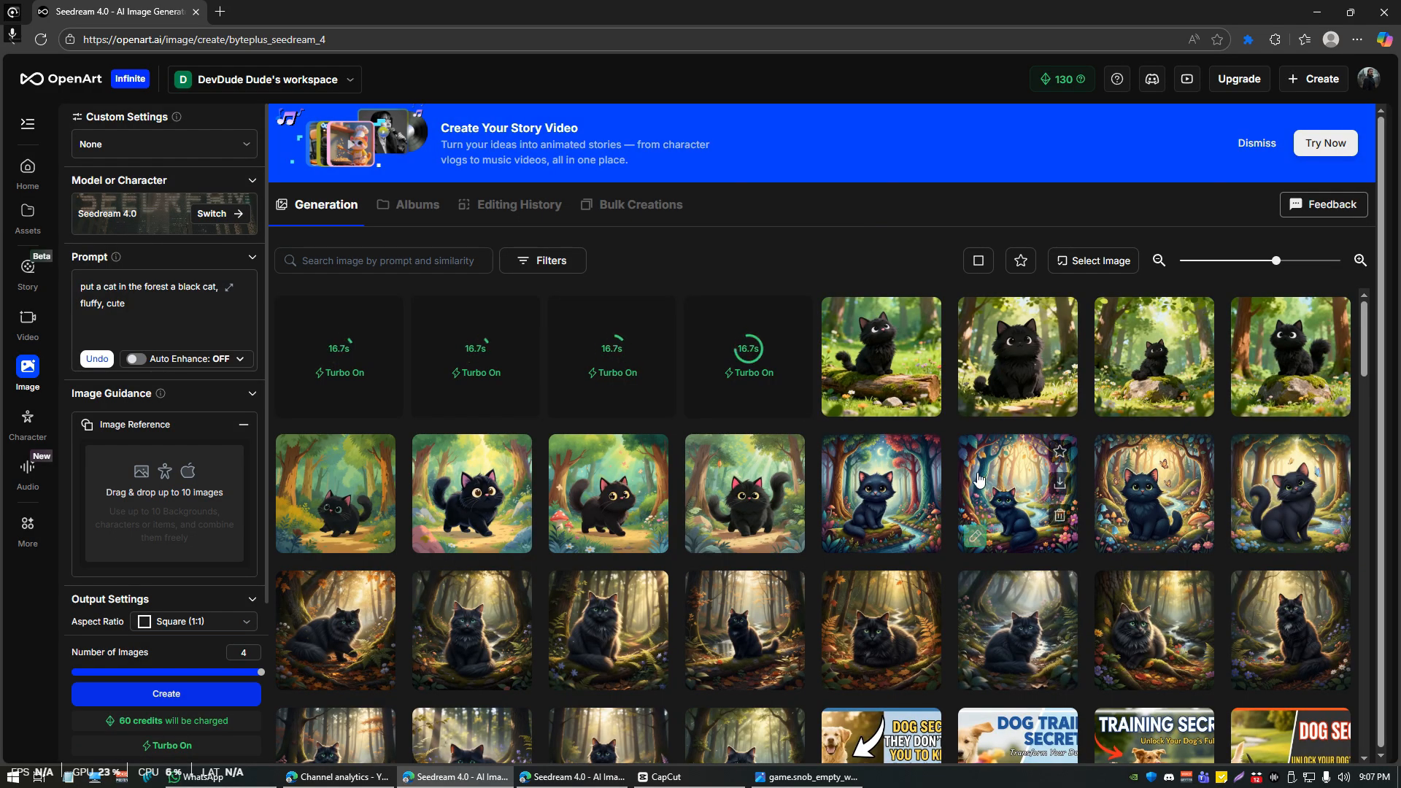
left_click(1306, 339)
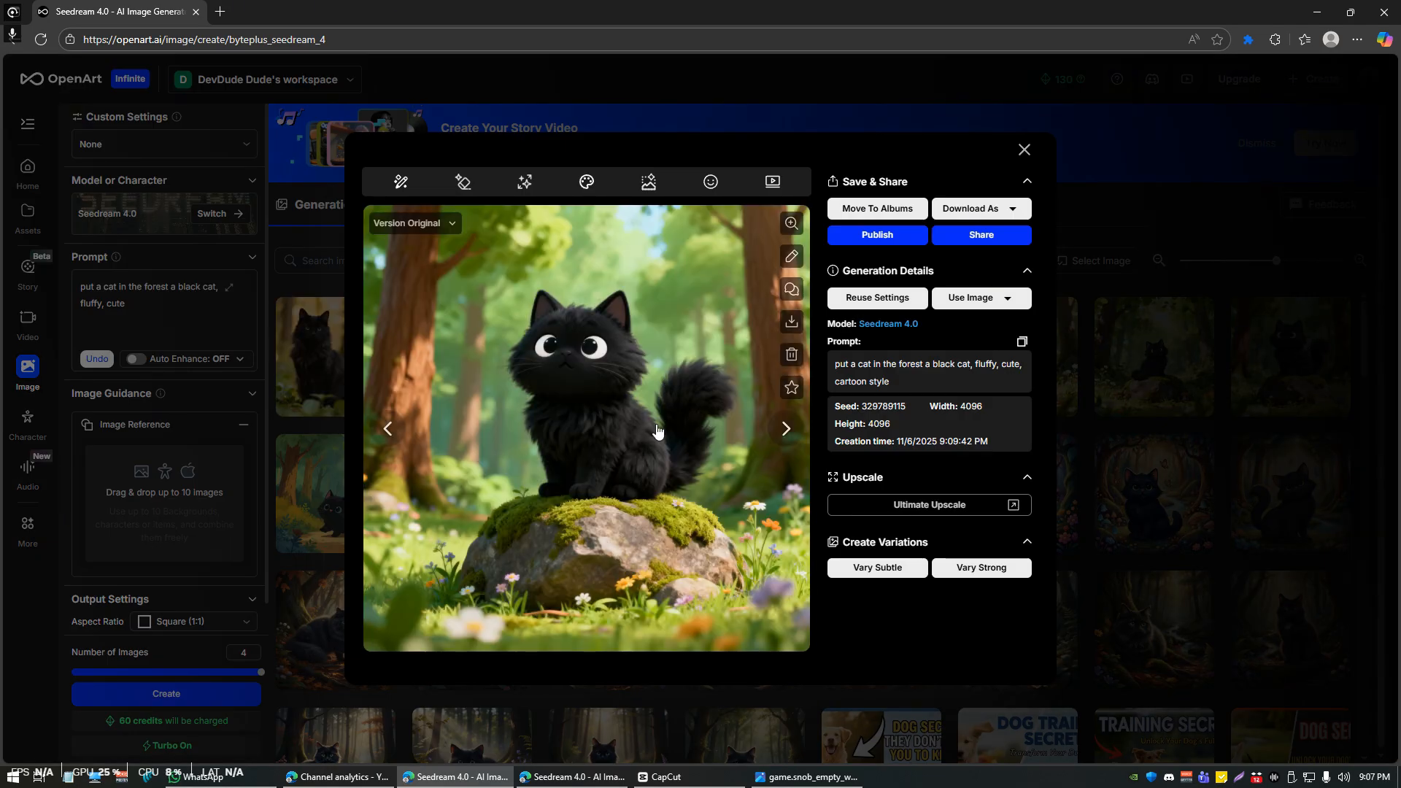
key("Escape")
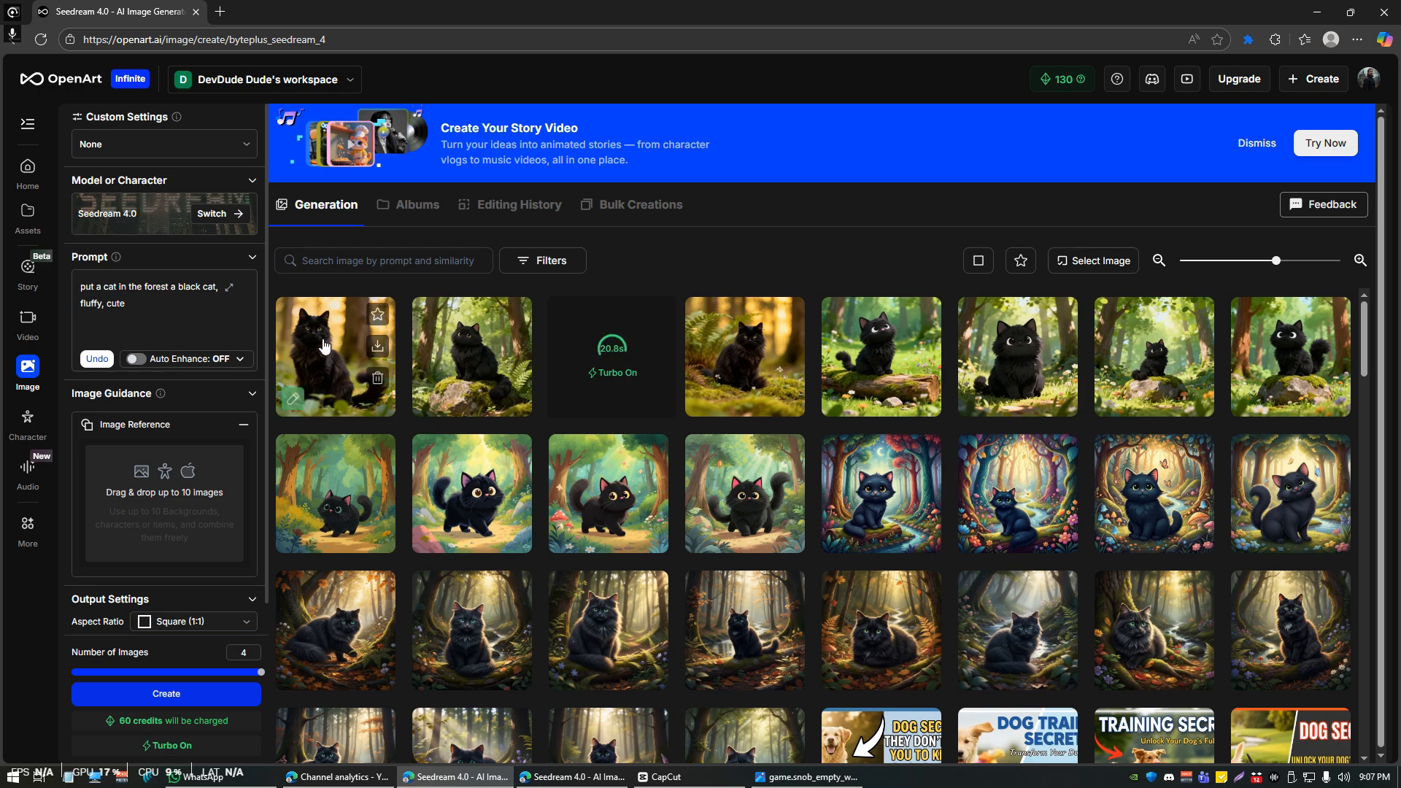
left_click(609, 398)
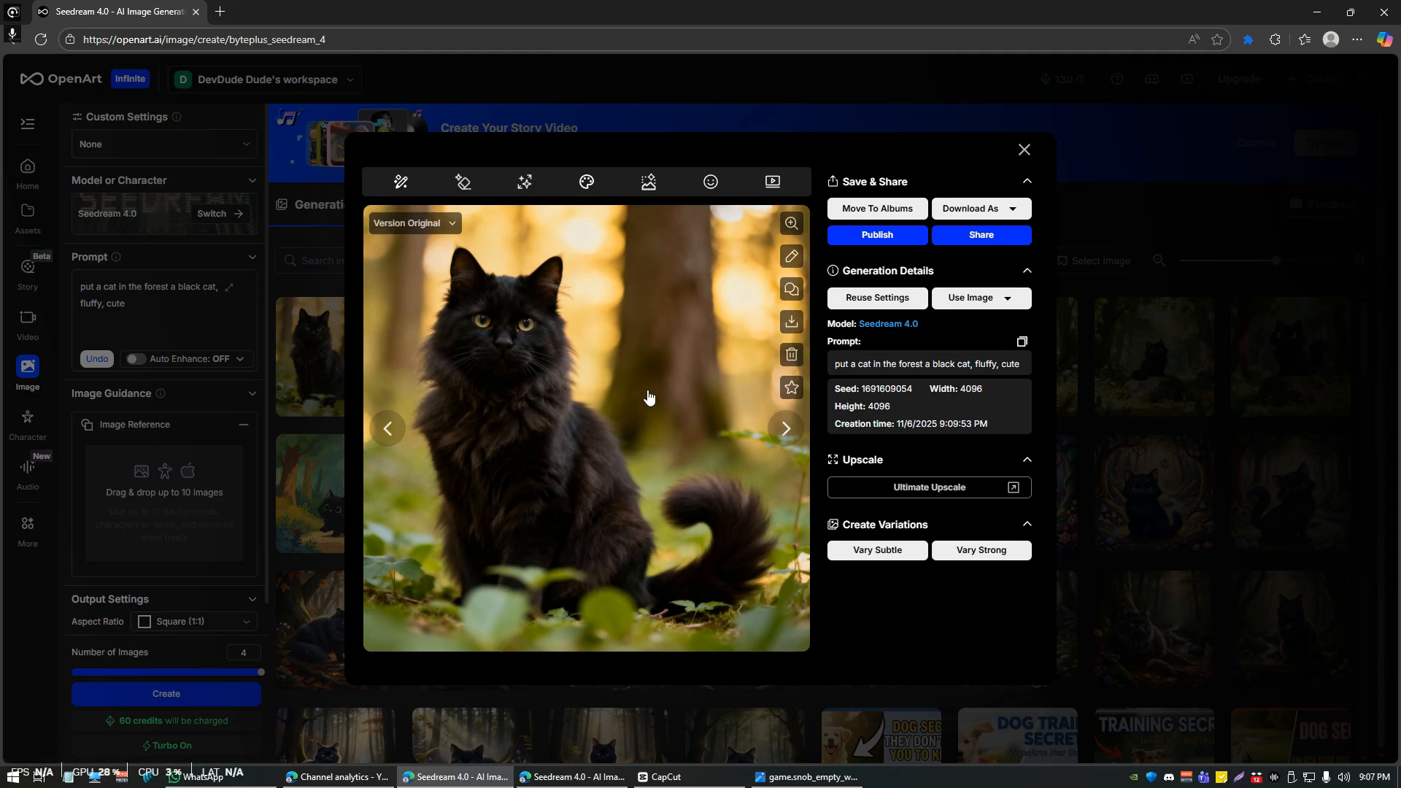
key("Escape")
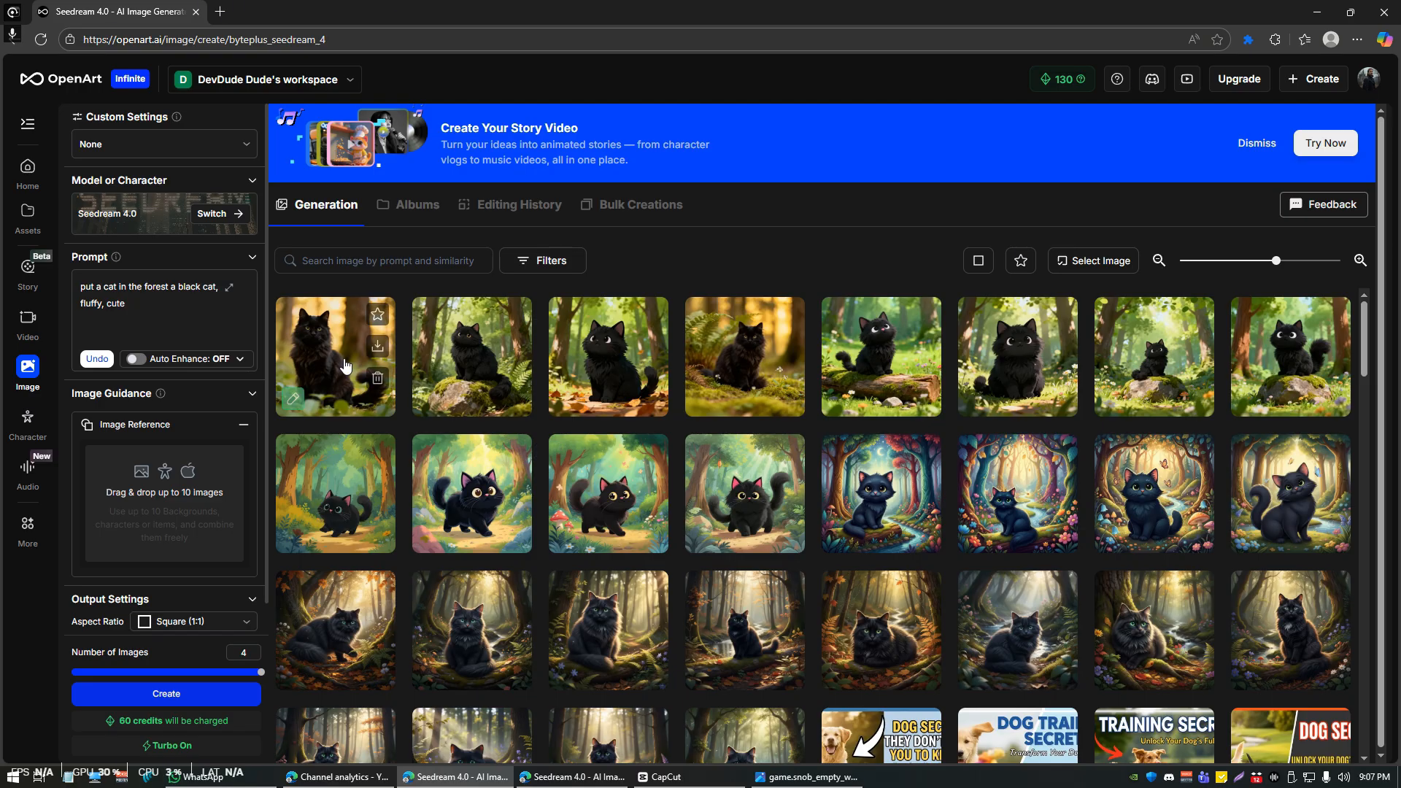
Step: Add the photorealistic black cat with the golden forest background from the generation history as the image reference
left_click(164, 495)
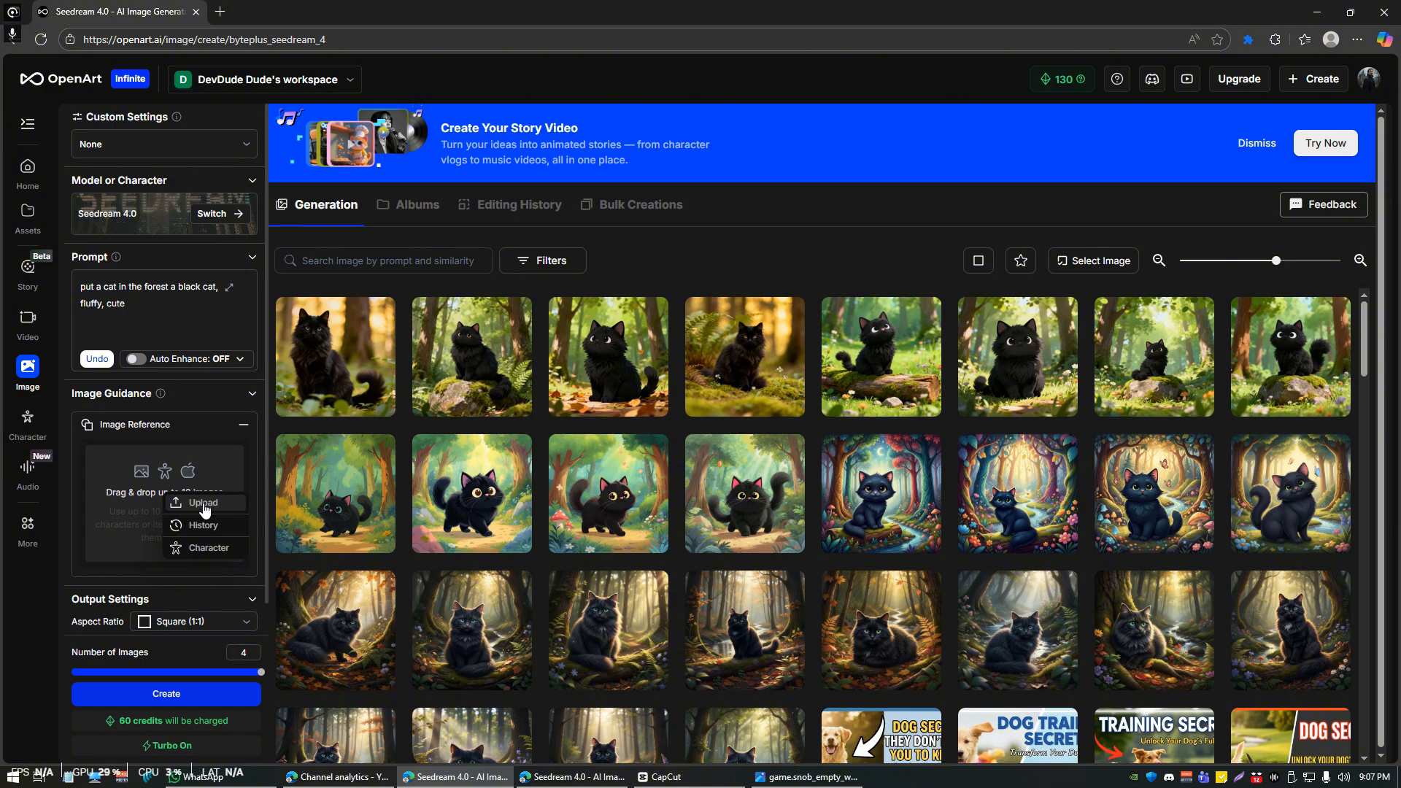
left_click(215, 530)
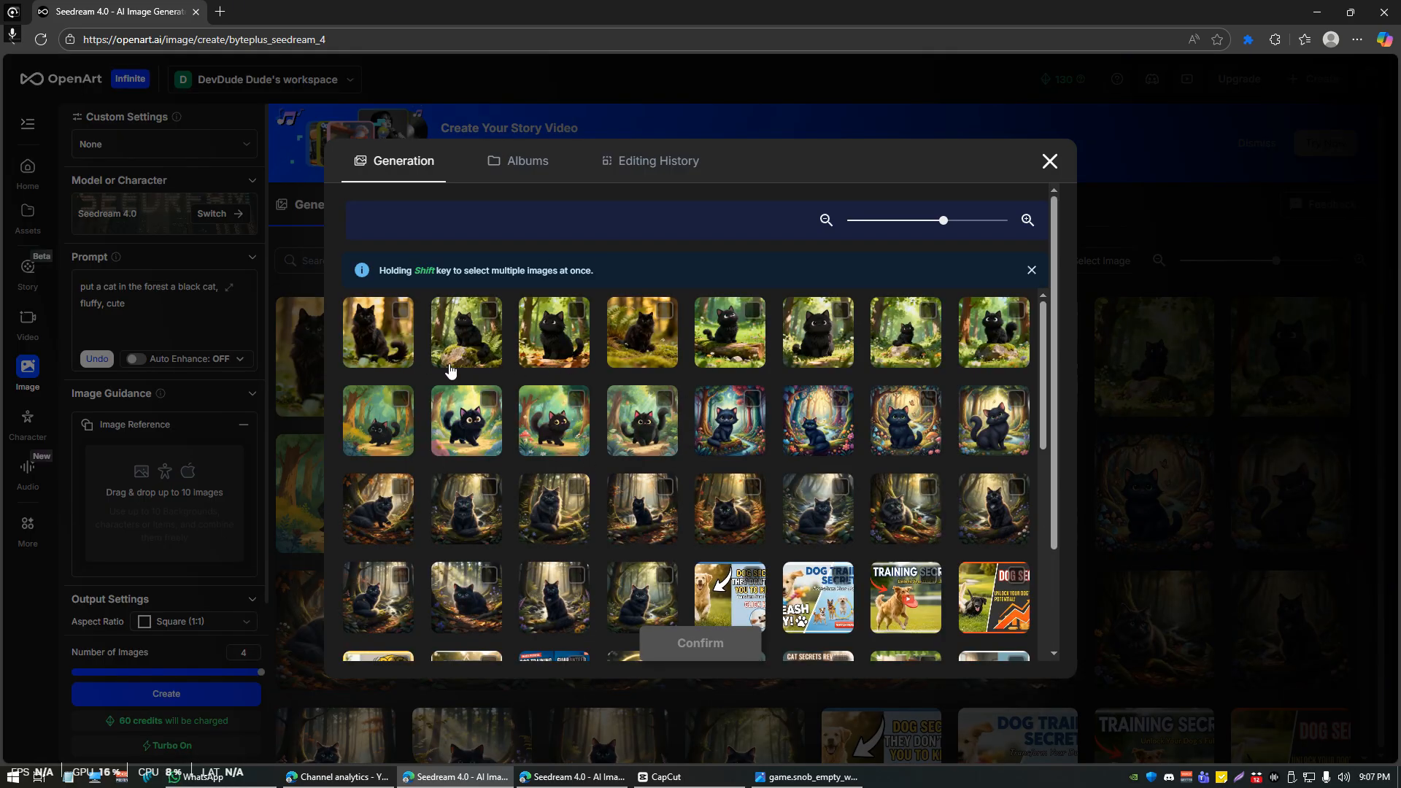
left_click(400, 313)
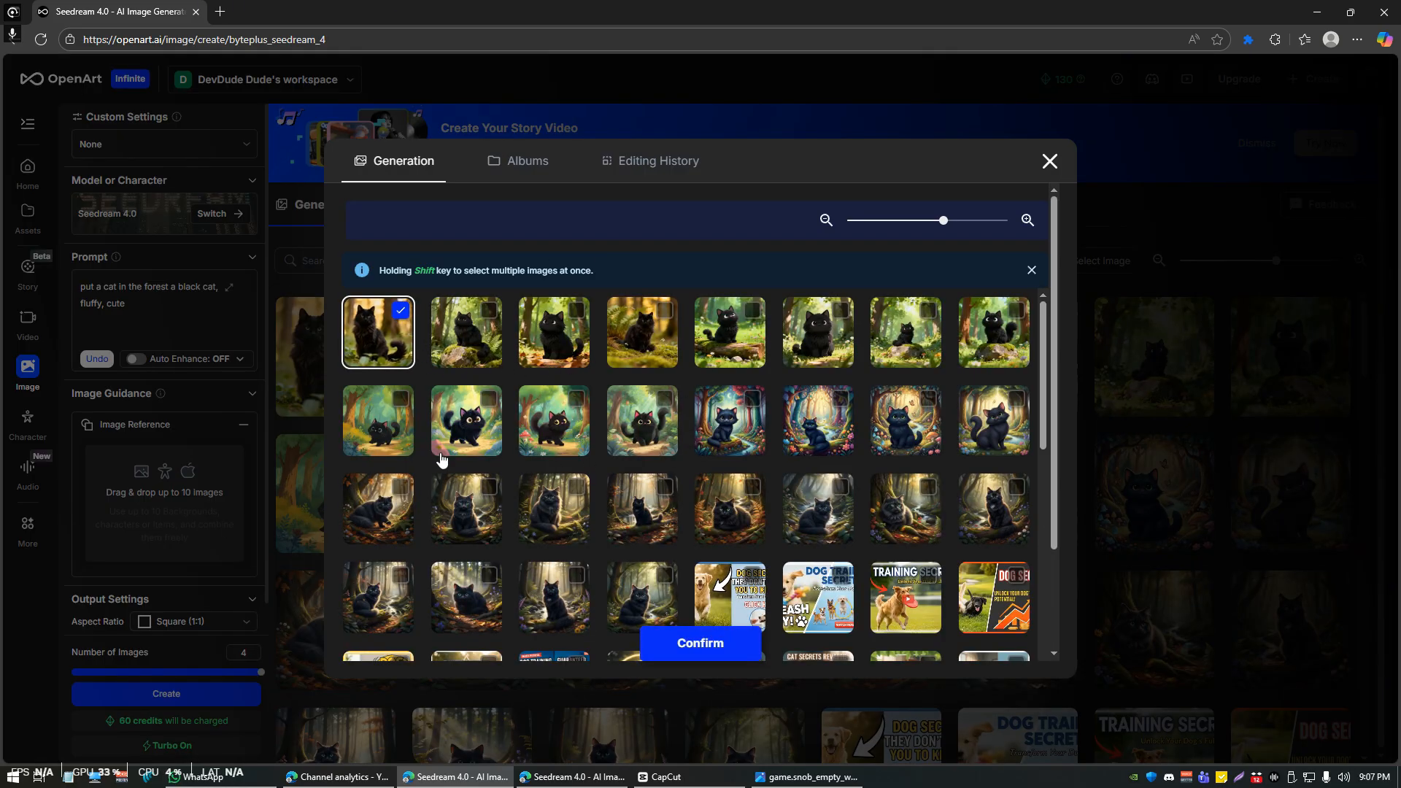
left_click(685, 645)
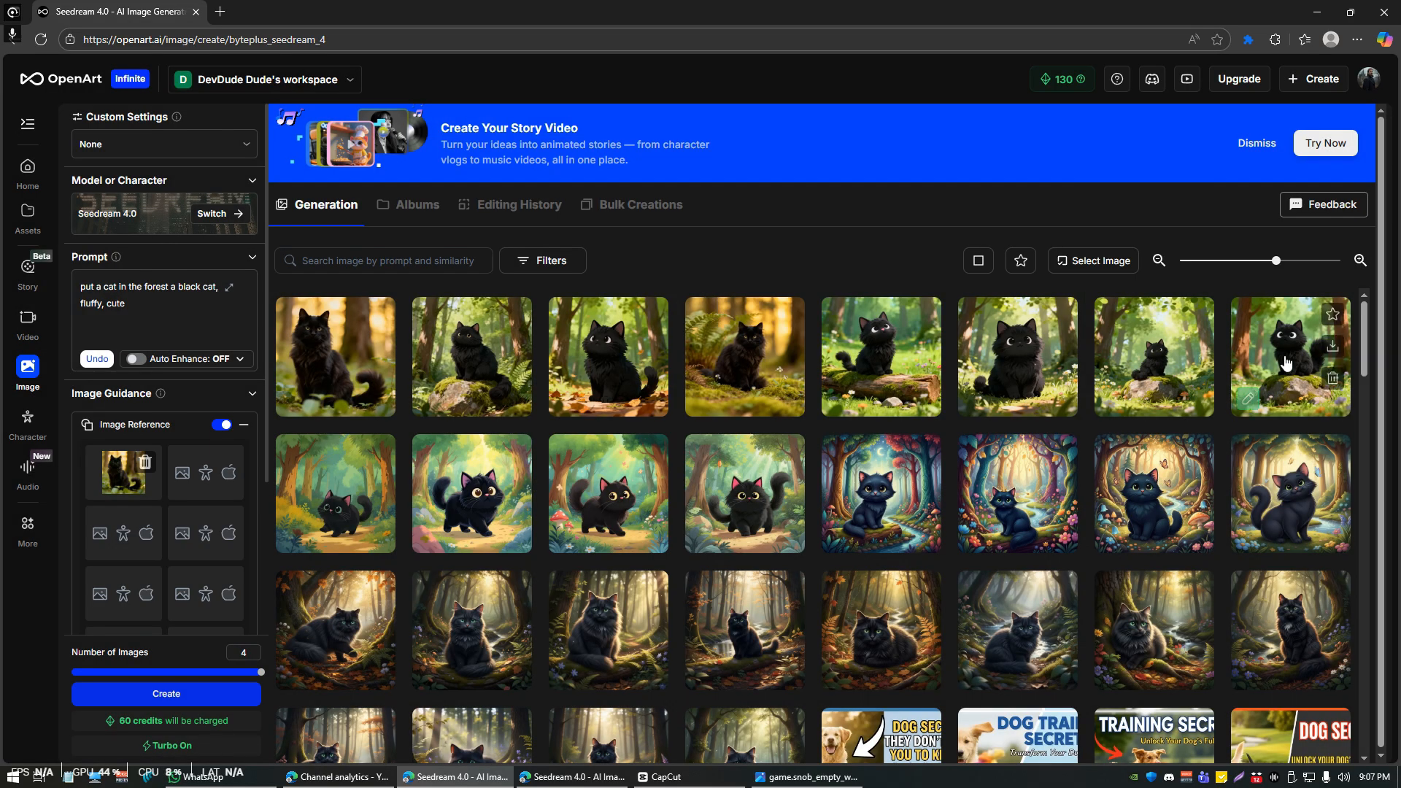
Step: Download three of the Seedream 4.0 cartoon black cat images from the generation gallery
left_click(1334, 353)
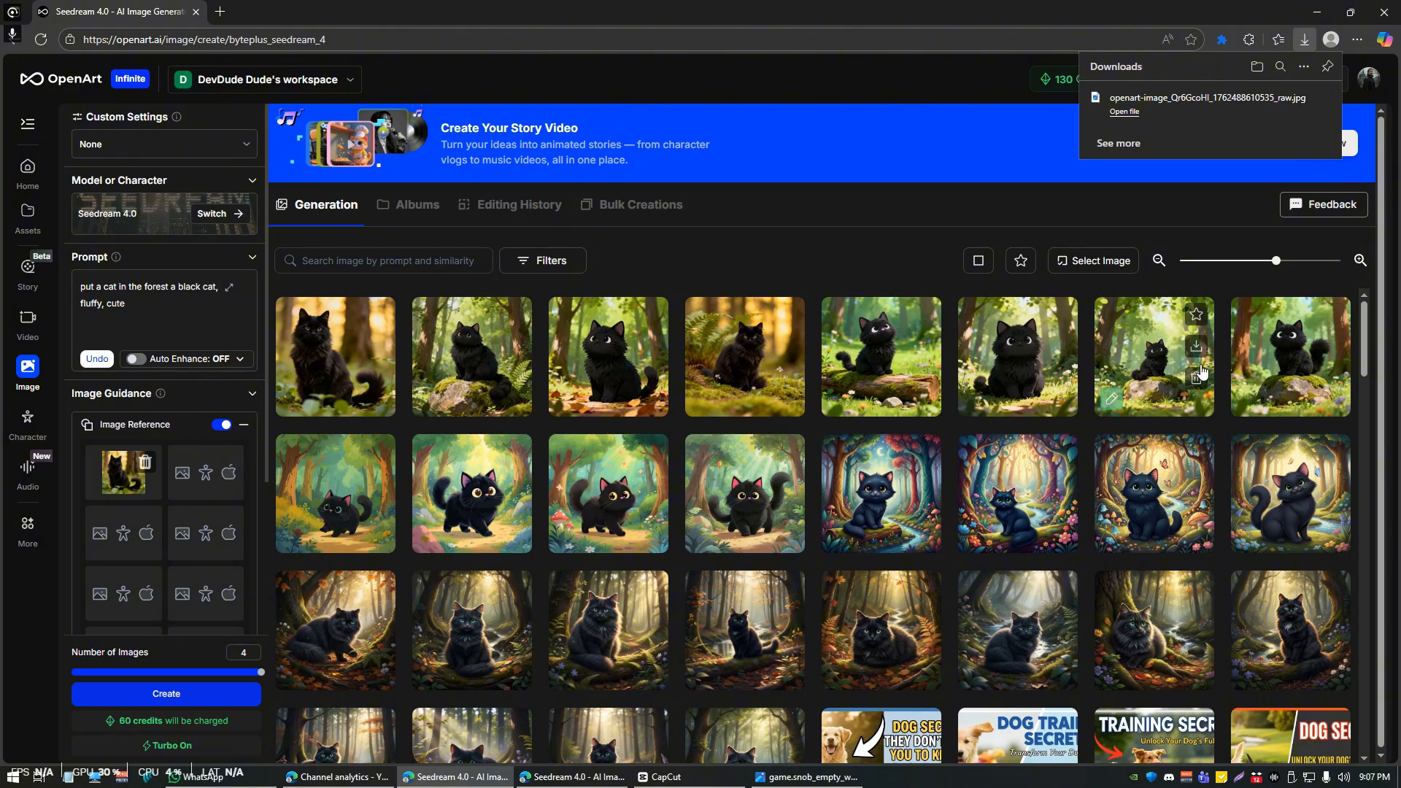
left_click(1197, 346)
left_click(1059, 347)
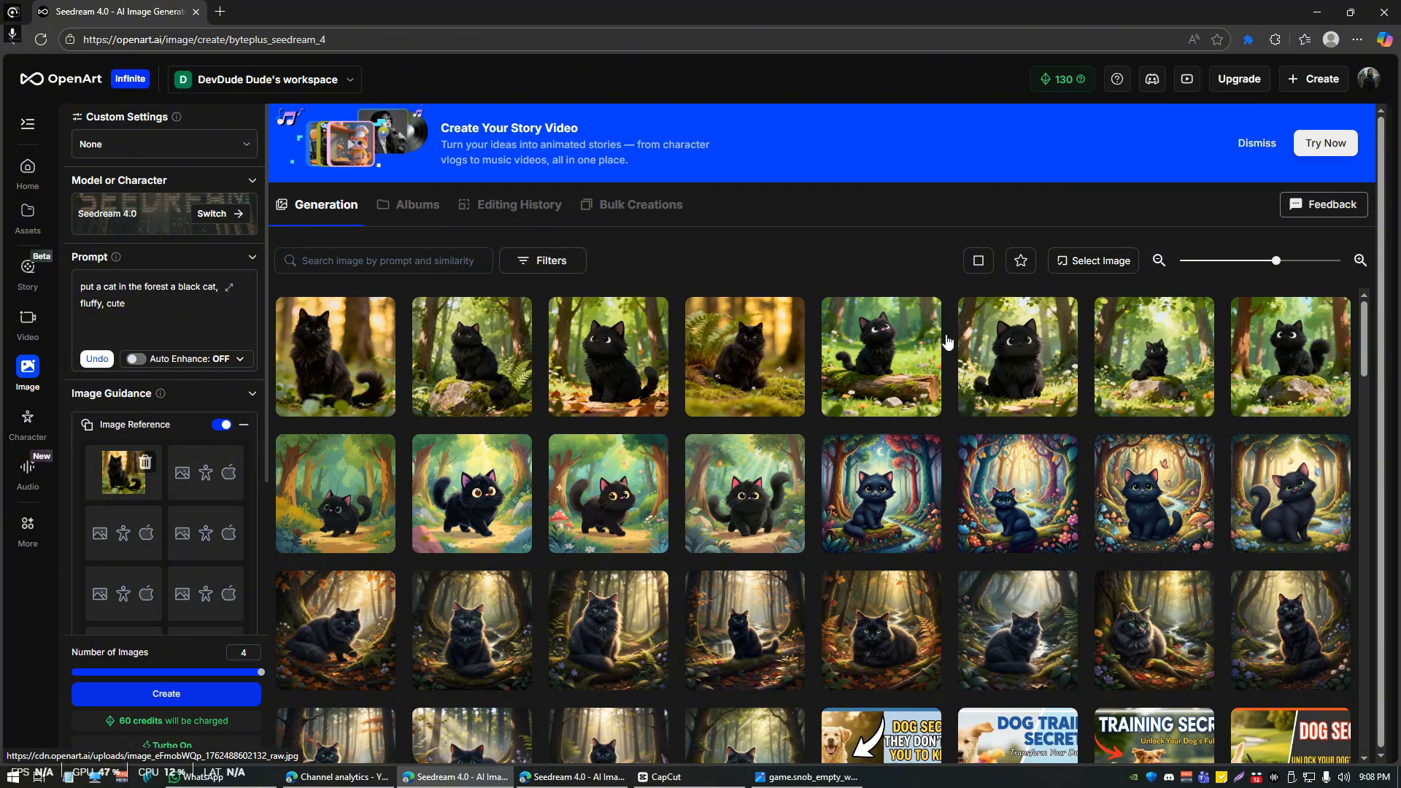
Step: Inspect the Seedream 4.0 cartoon cats and the photorealistic forest cat in the enlarged preview
left_click(1145, 317)
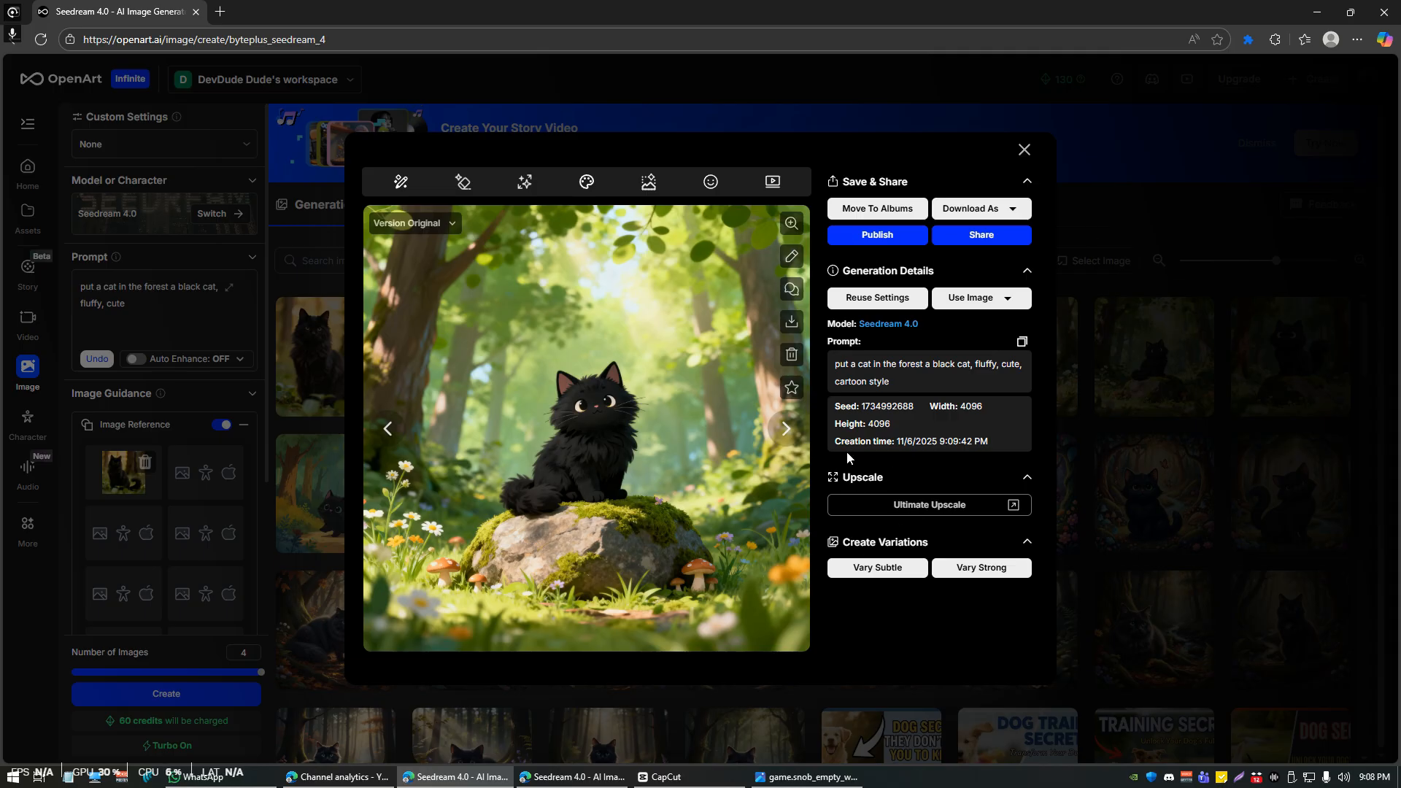
left_click(786, 429)
left_click(388, 429)
left_click(1023, 345)
left_click(1025, 151)
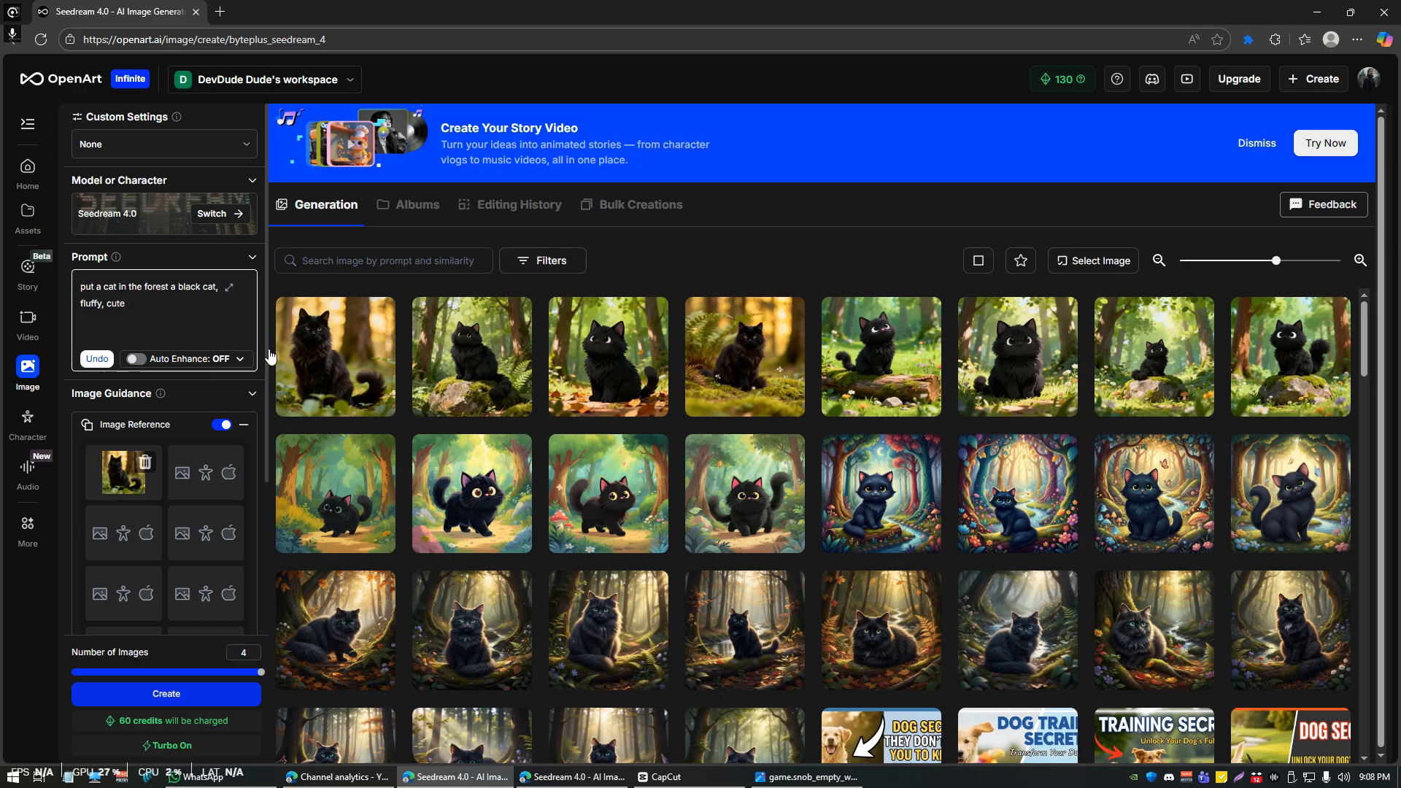
left_click(301, 342)
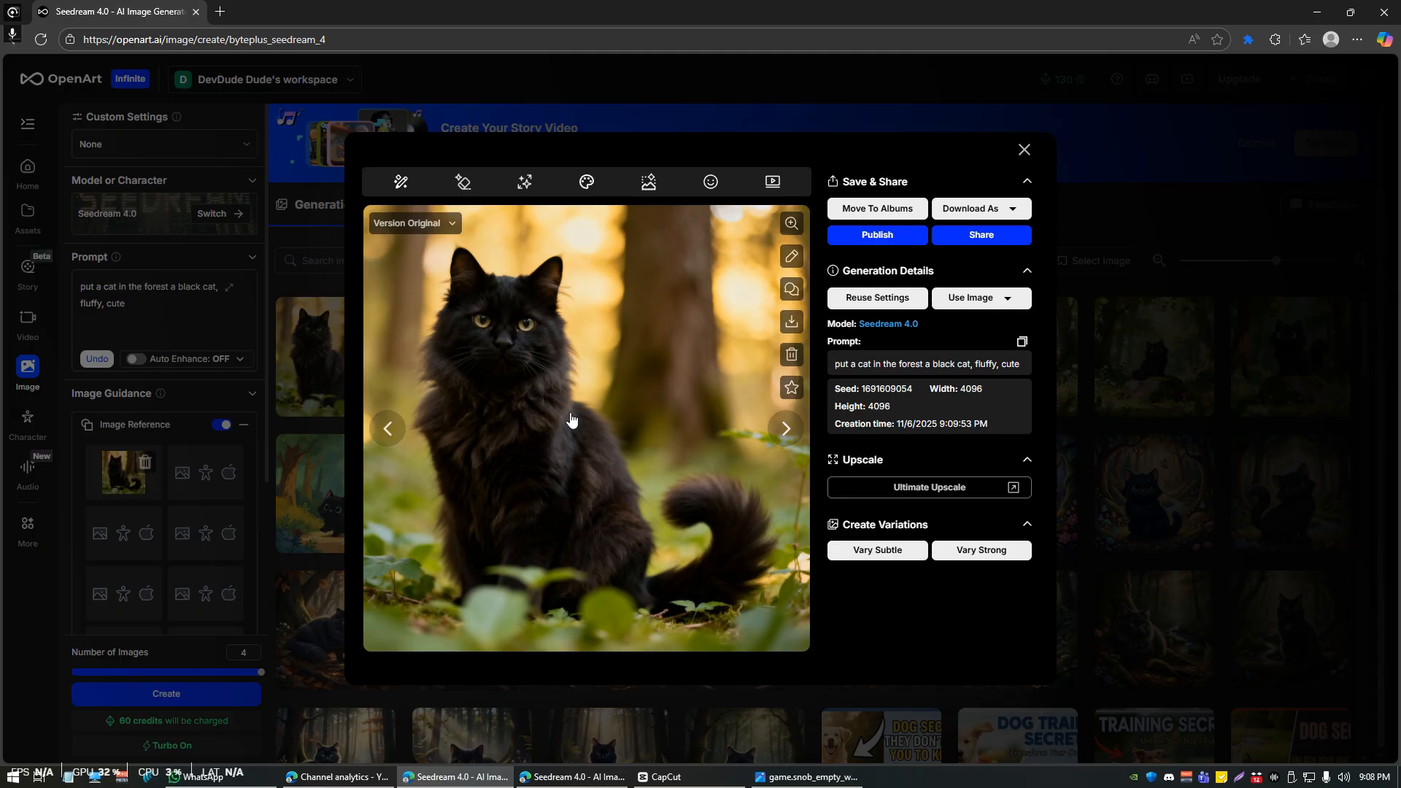
key("Escape")
Step: Switch the image model to Nano Banana
left_click(151, 301)
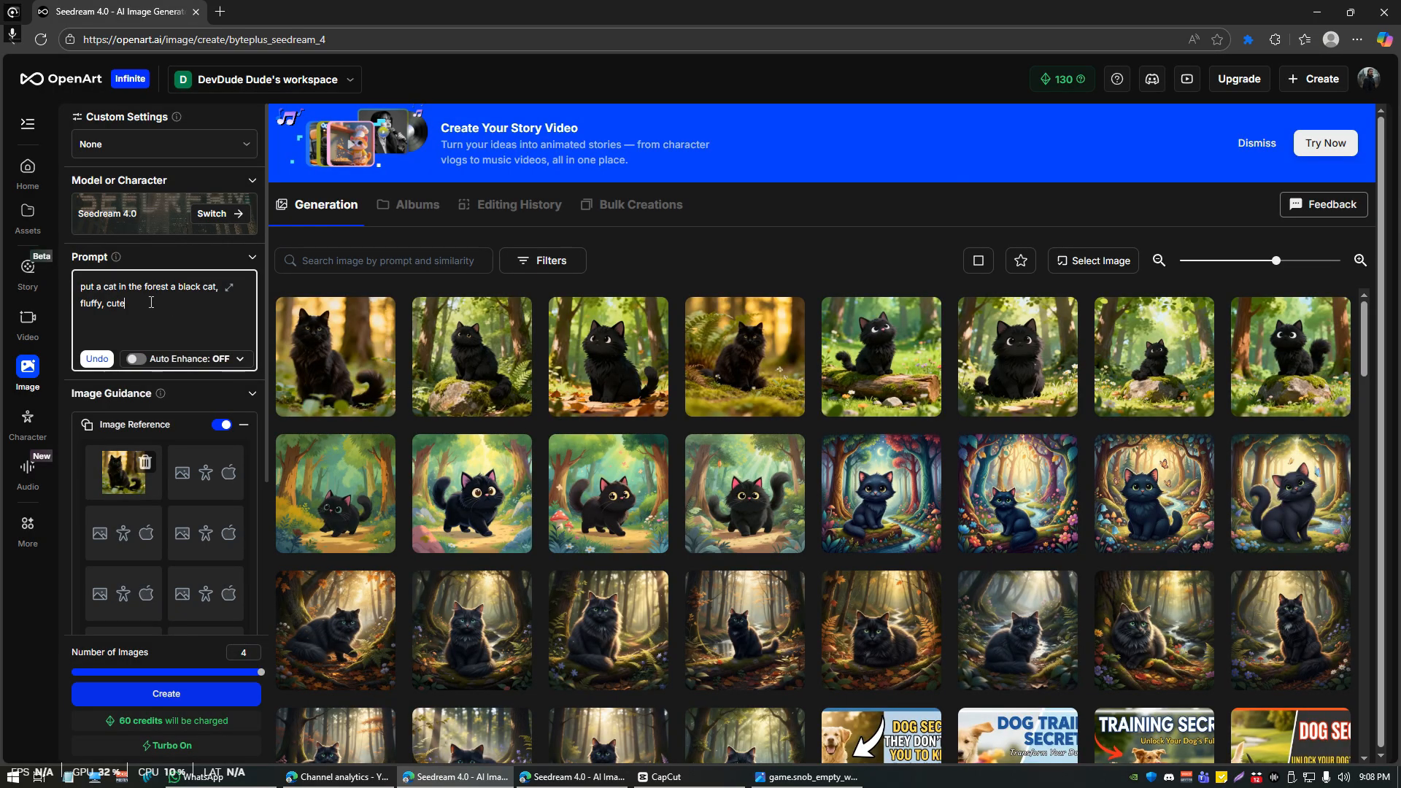
key("ctrl+a")
left_click(227, 229)
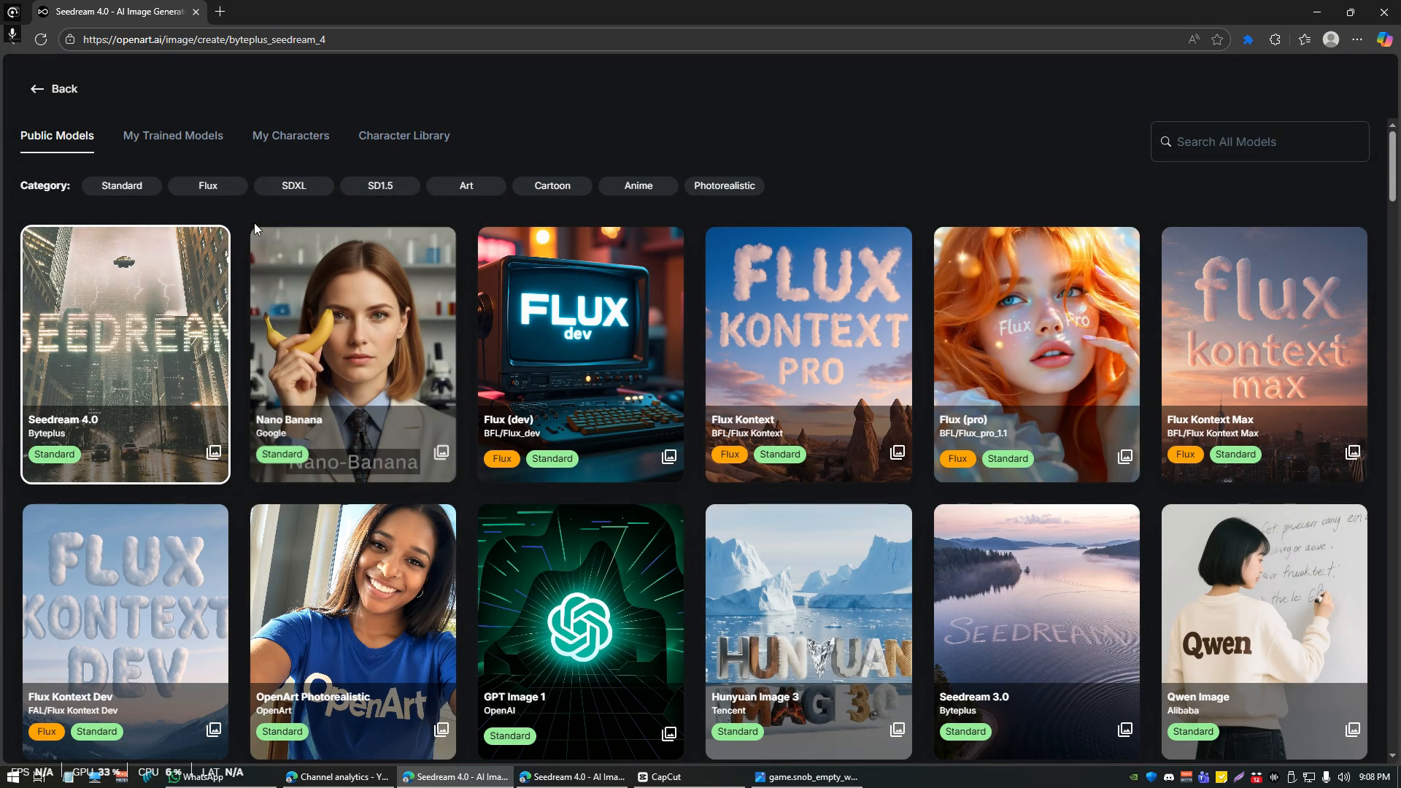
left_click(349, 346)
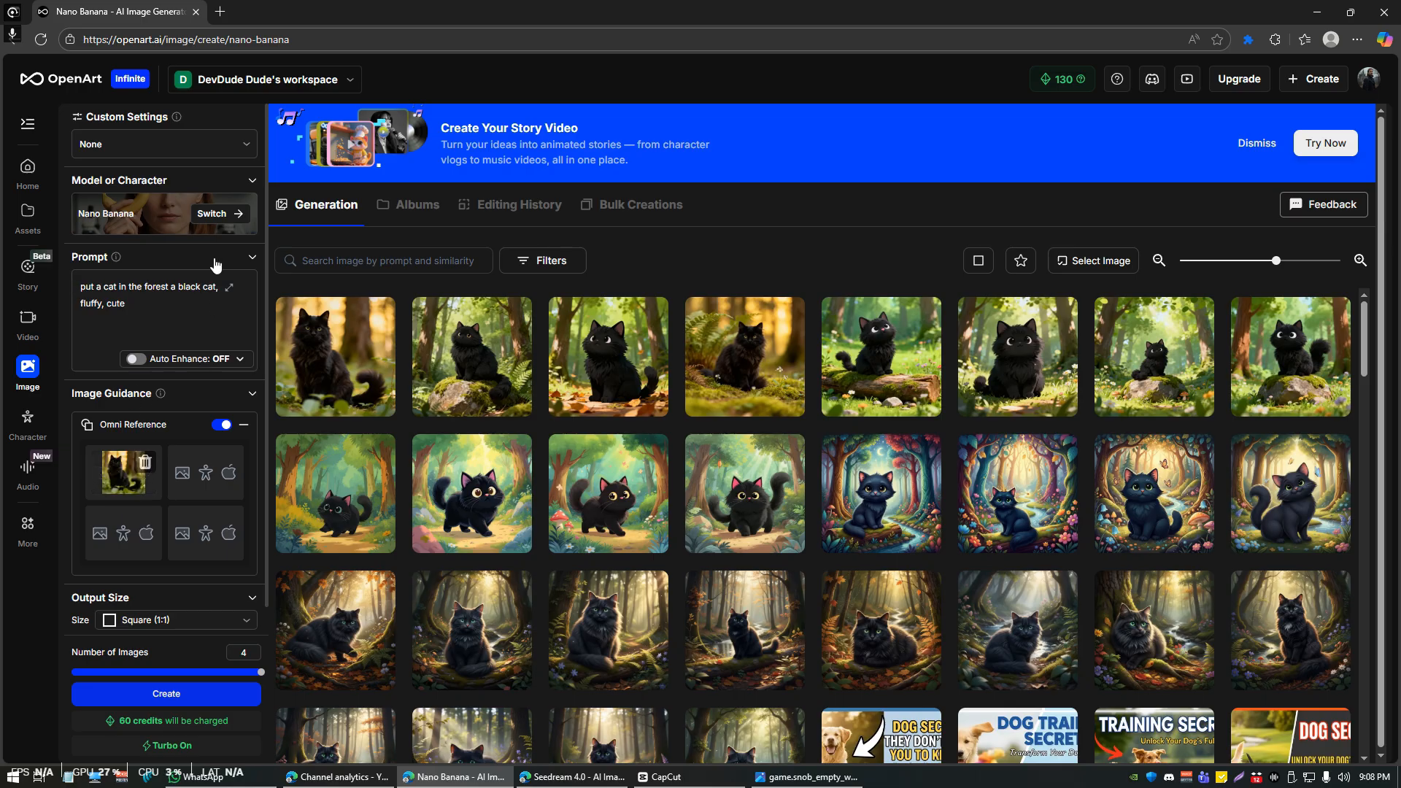
Step: Review the available public models and view the Seedream 4.0 cat on the mossy rock in the enlarged preview
left_click(219, 217)
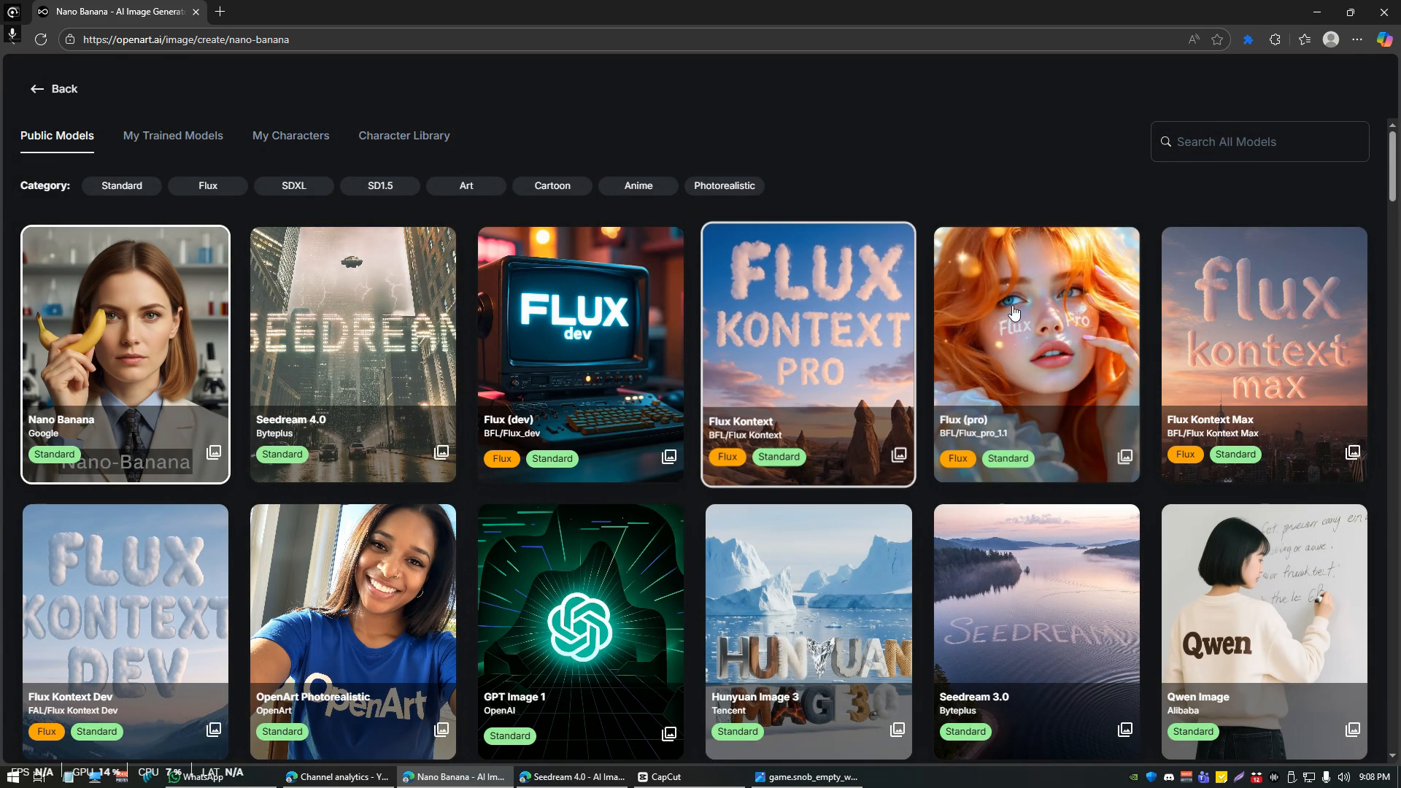
left_click(56, 89)
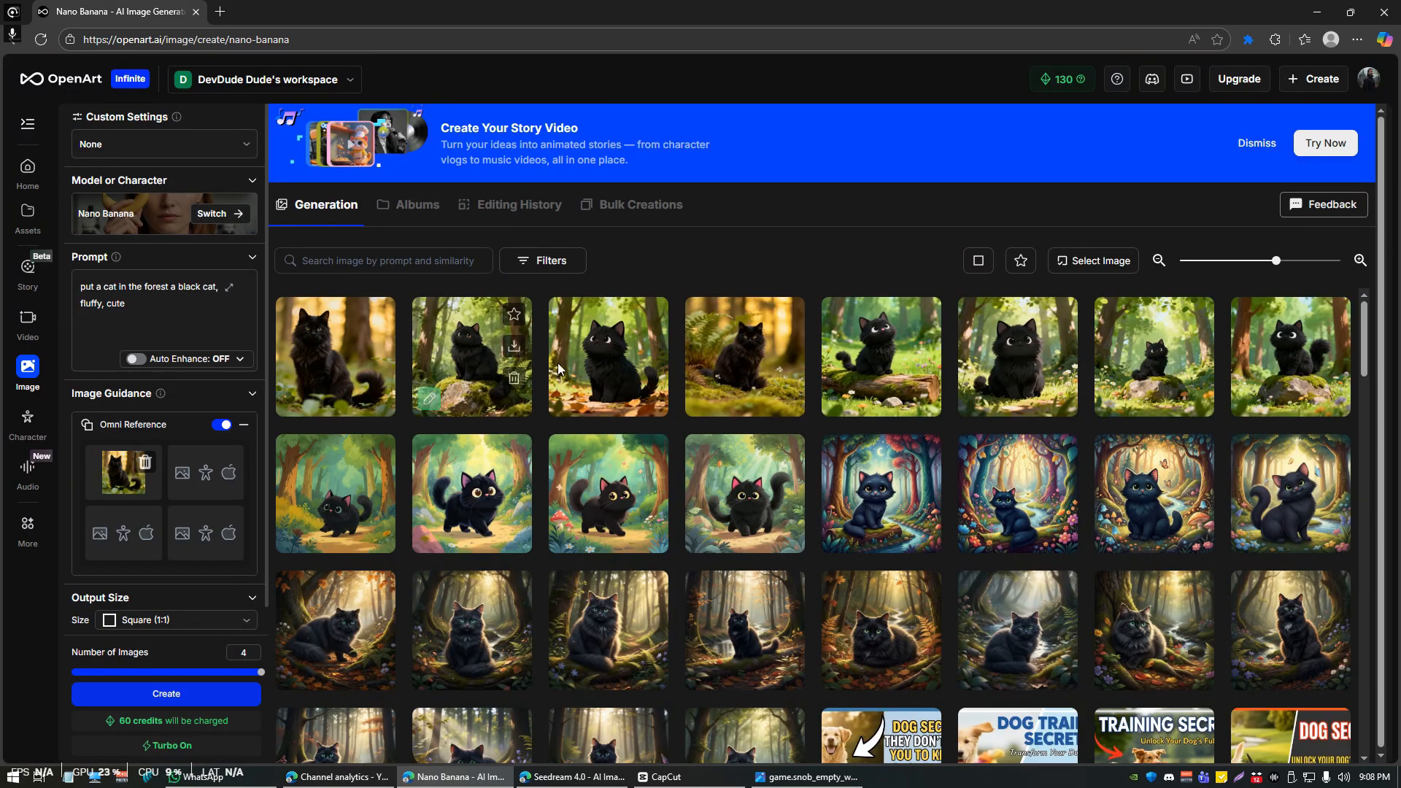
left_click(470, 353)
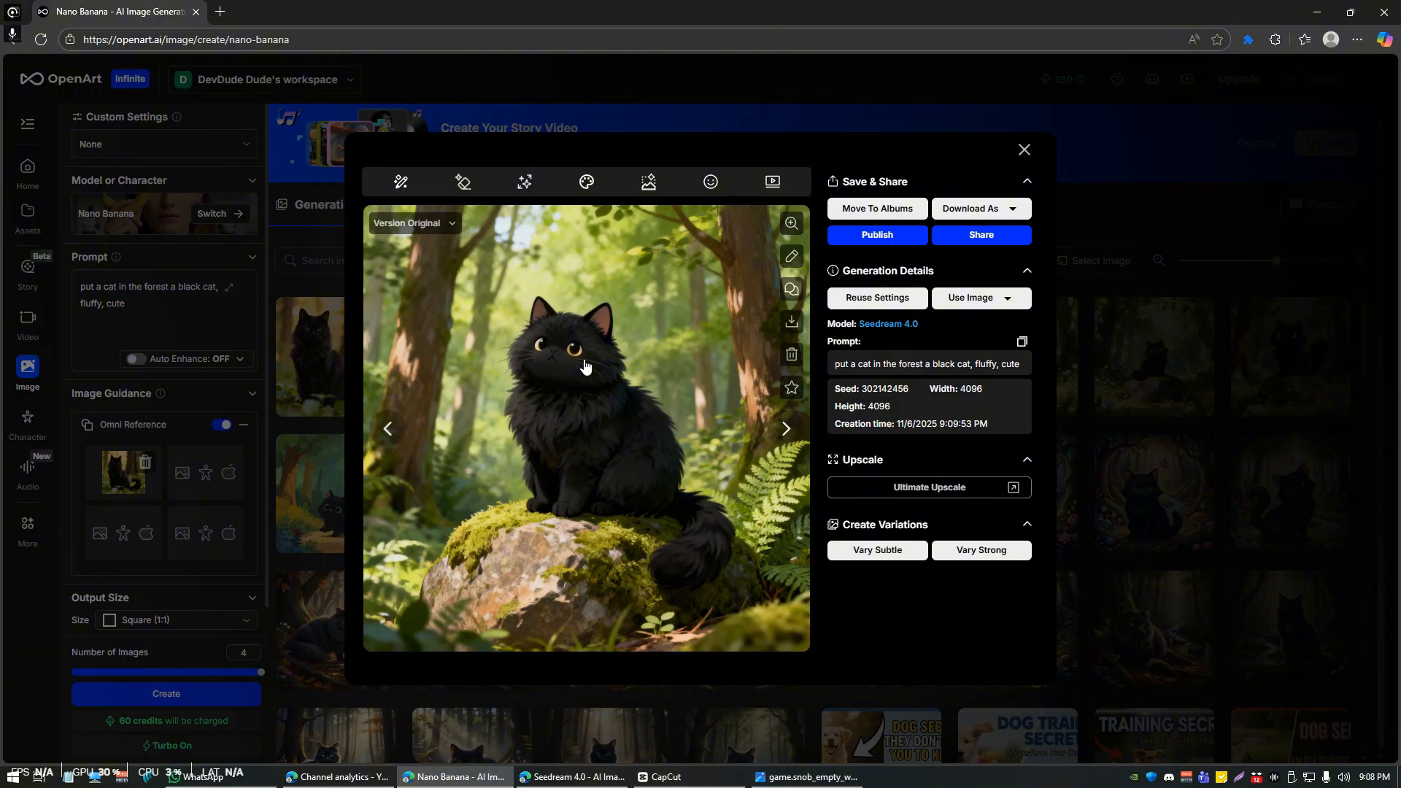
left_click(232, 271)
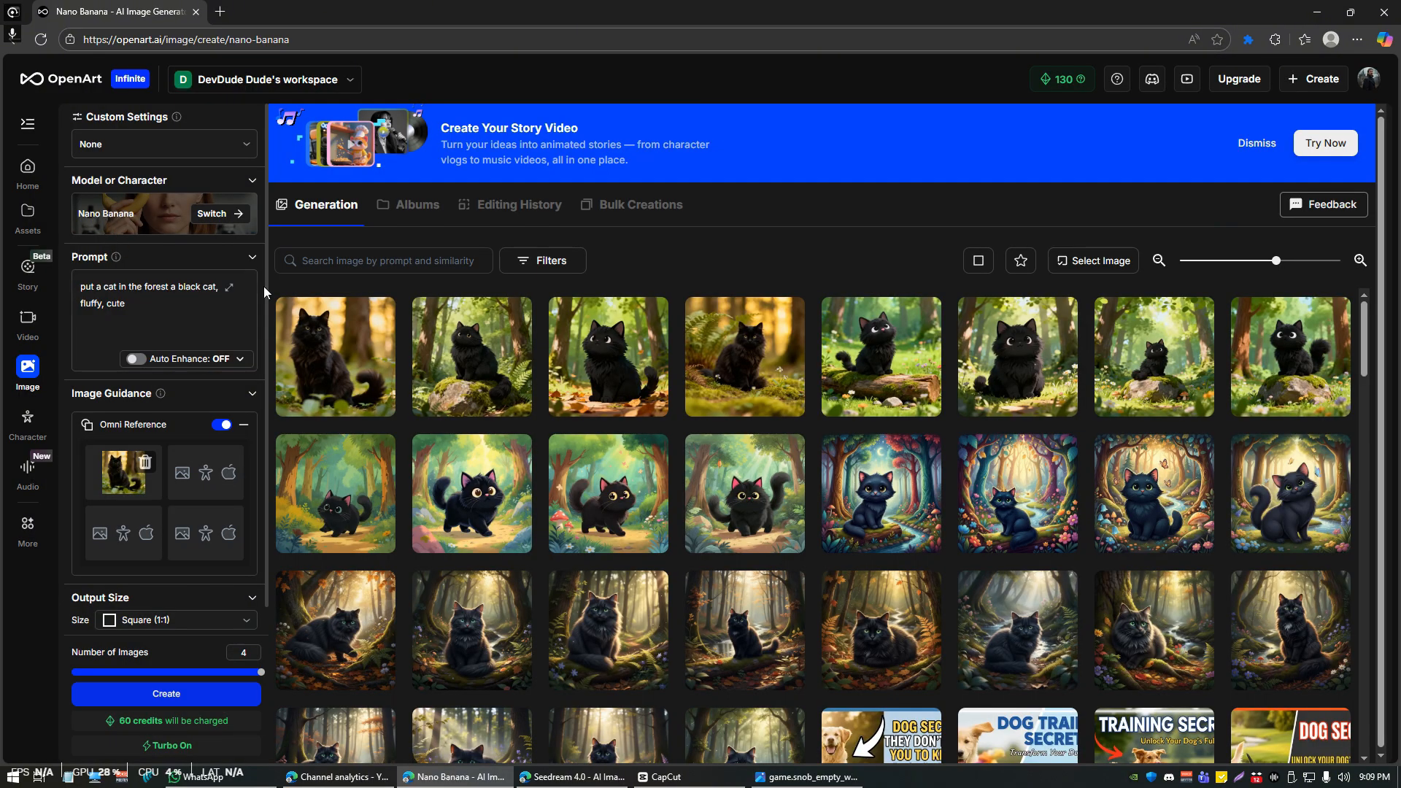
mouse_move(117, 486)
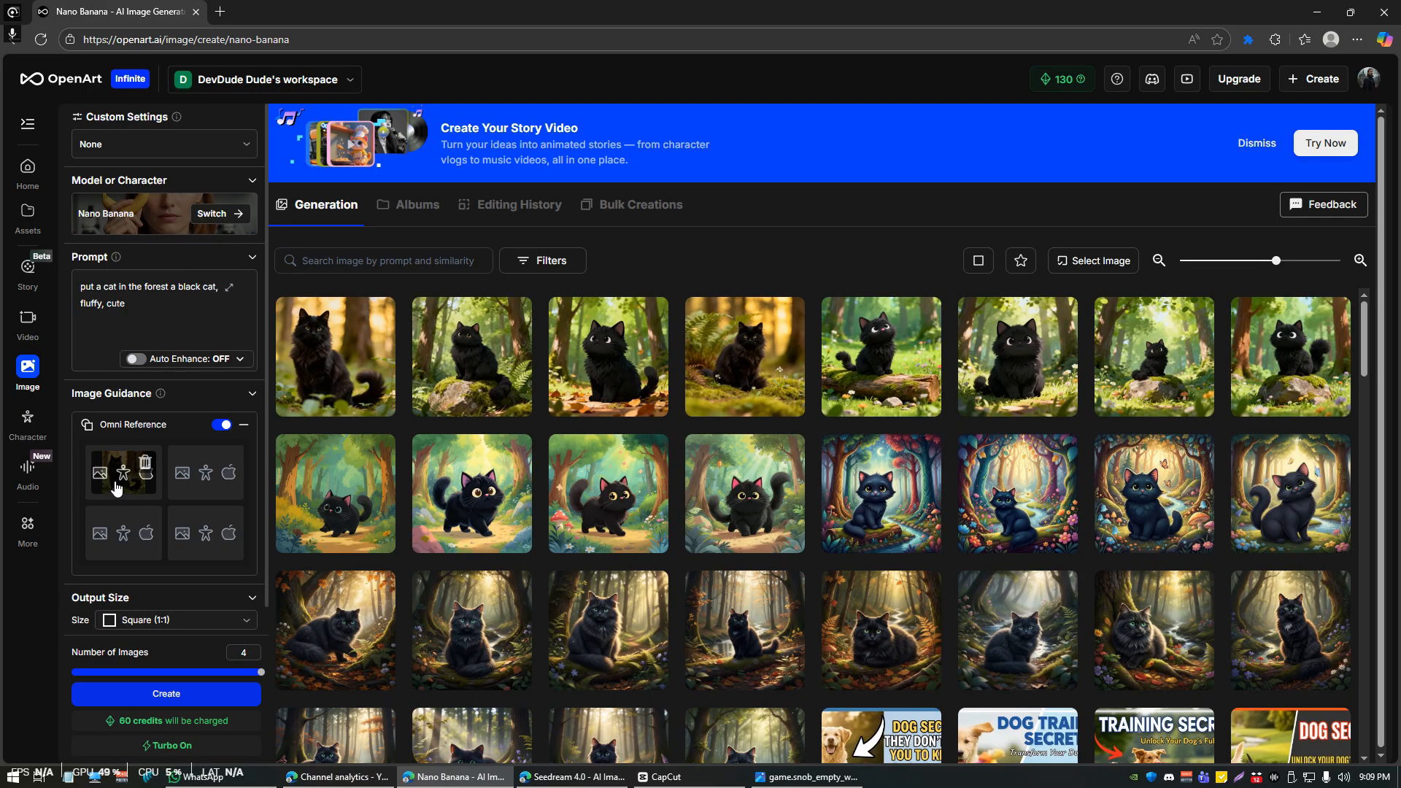
left_click(191, 322)
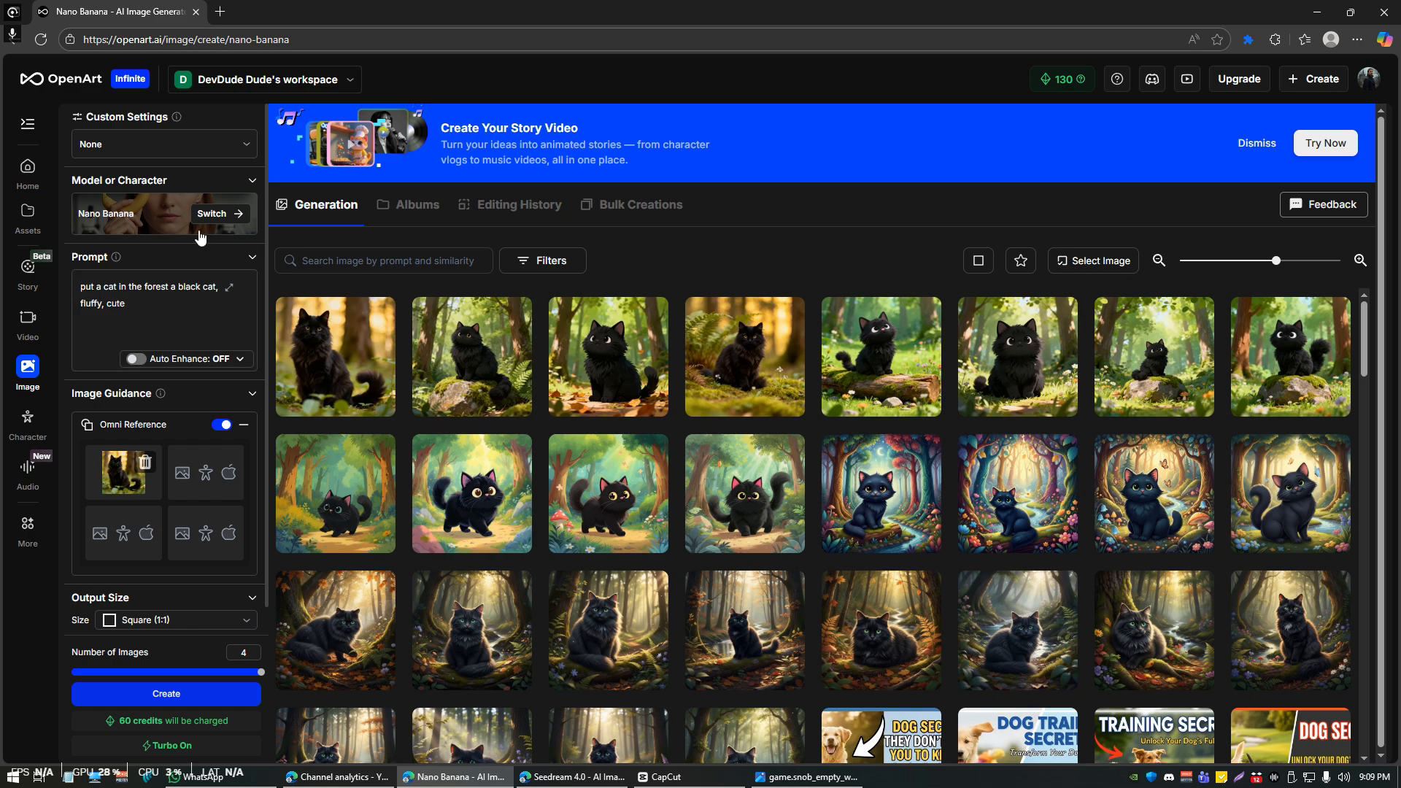
left_click(218, 213)
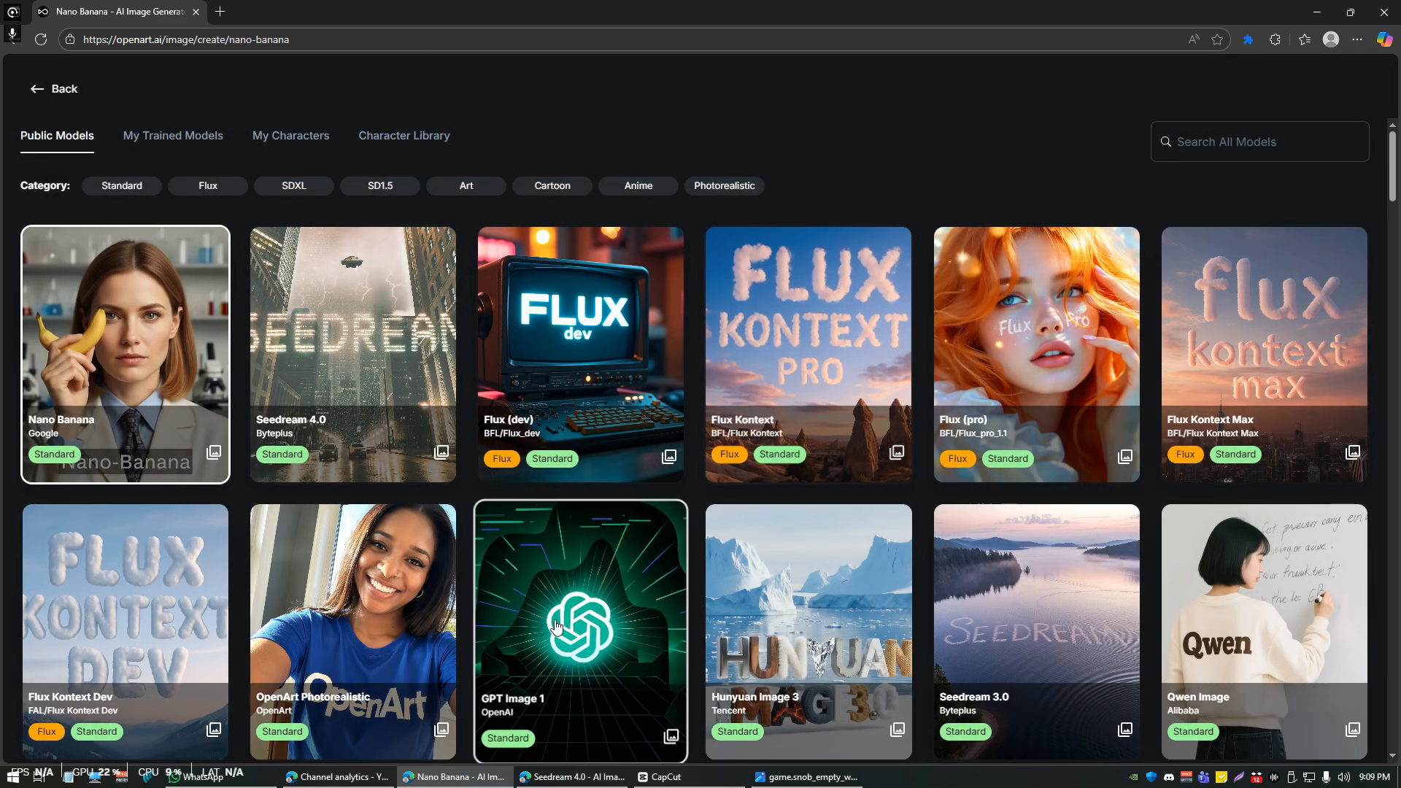
scroll(664, 554, "down", 4)
scroll(664, 555, "down", 20)
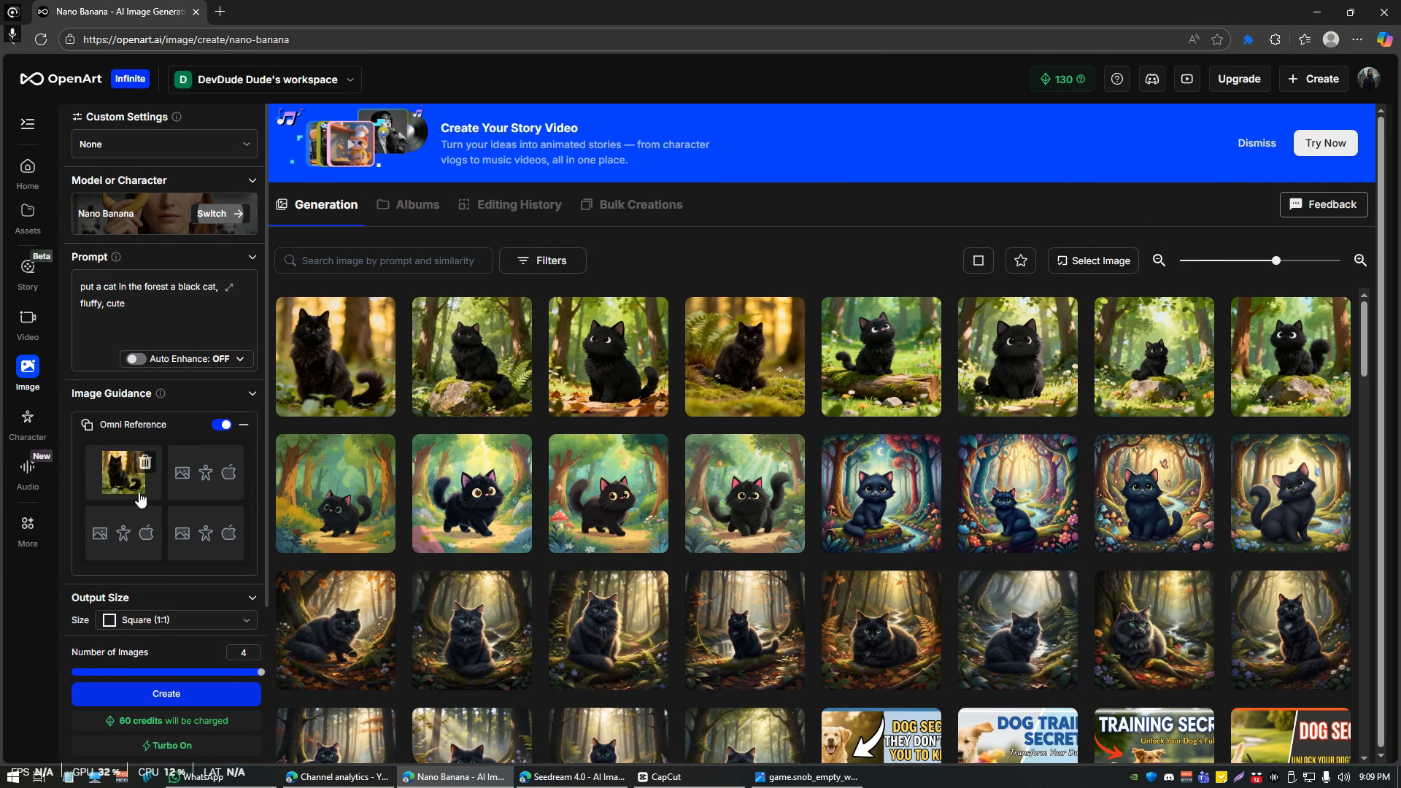
Step: Replace the prompt with "change the cats environment to a tropical beach" and generate four images from the reference cat
left_click(164, 320)
key("ctrl+a")
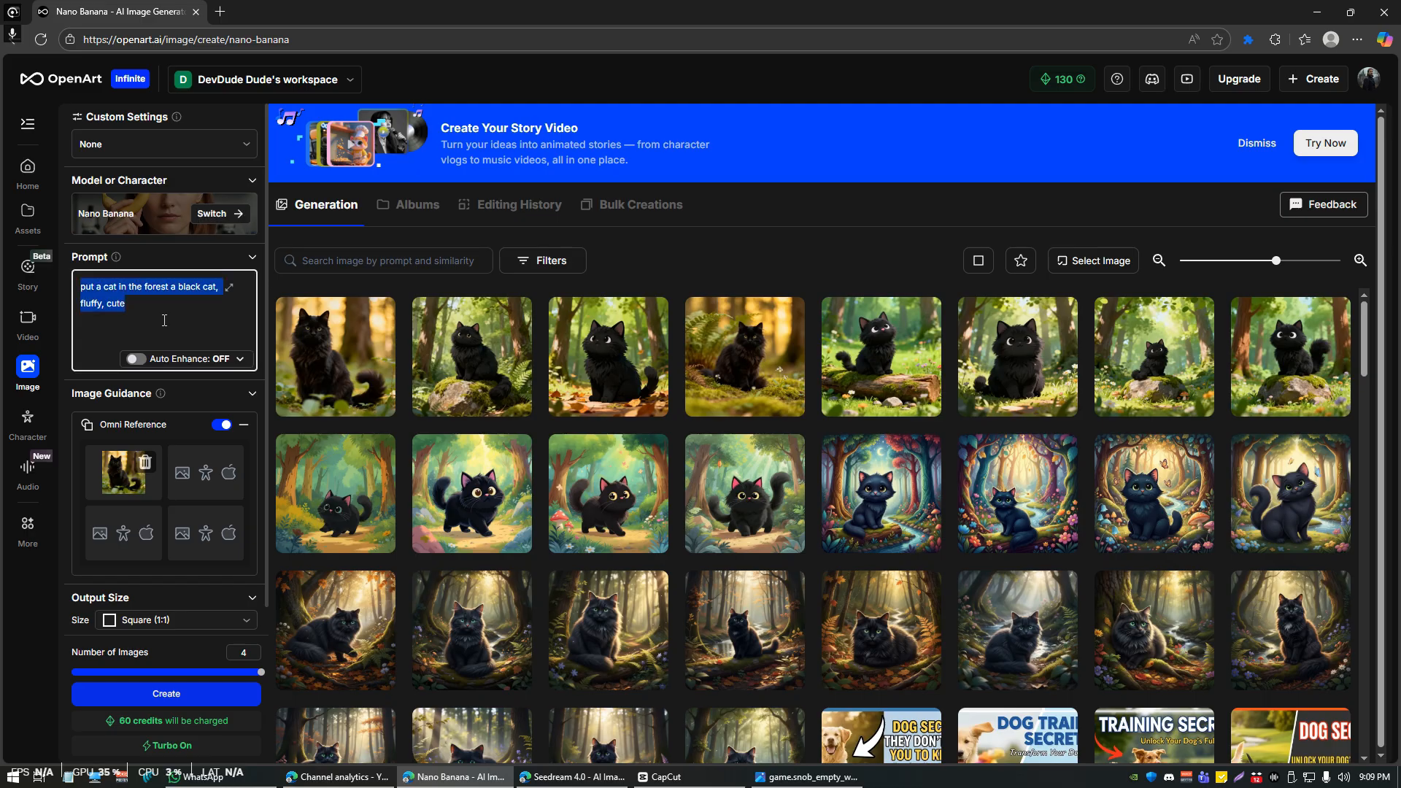
type("ch")
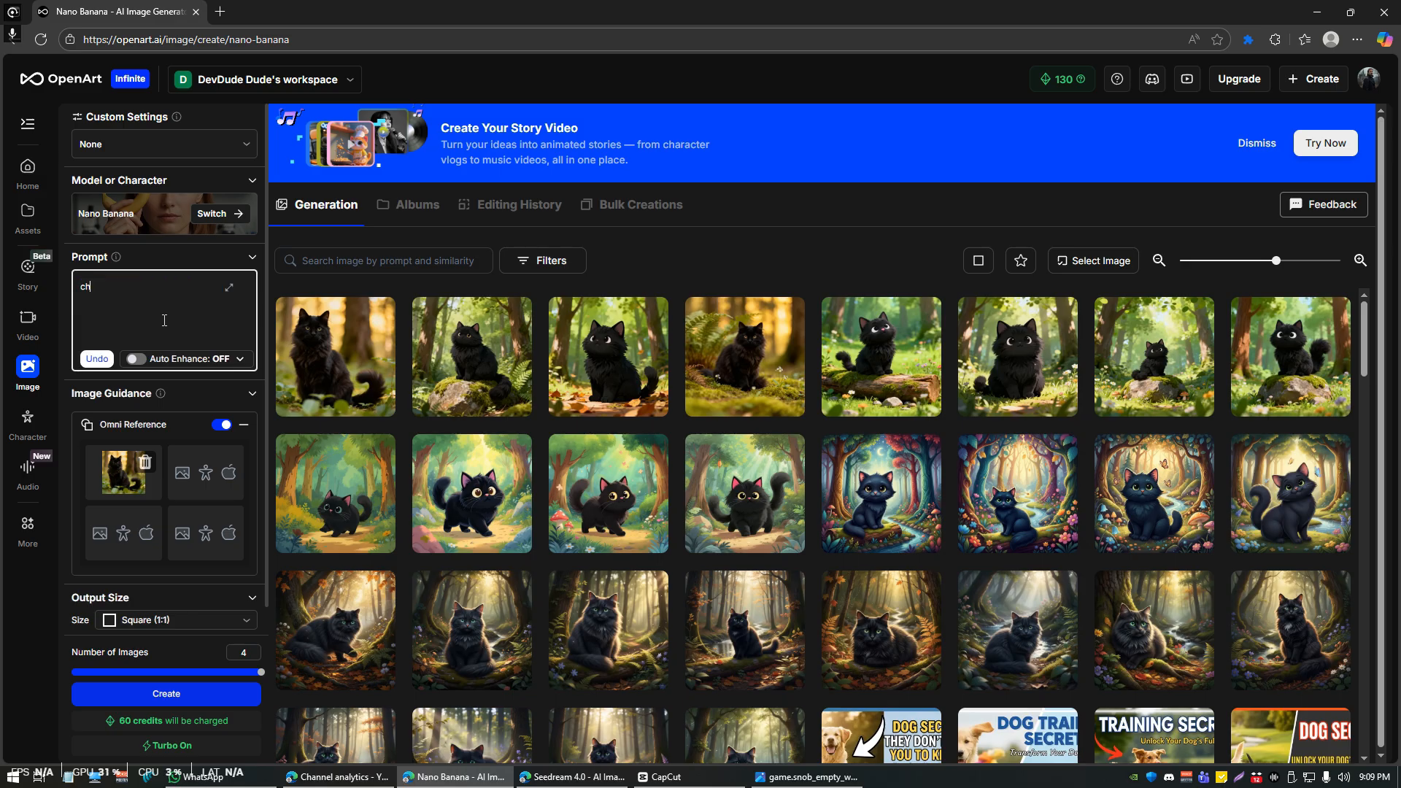
type("ange the chas enviroment to atrop")
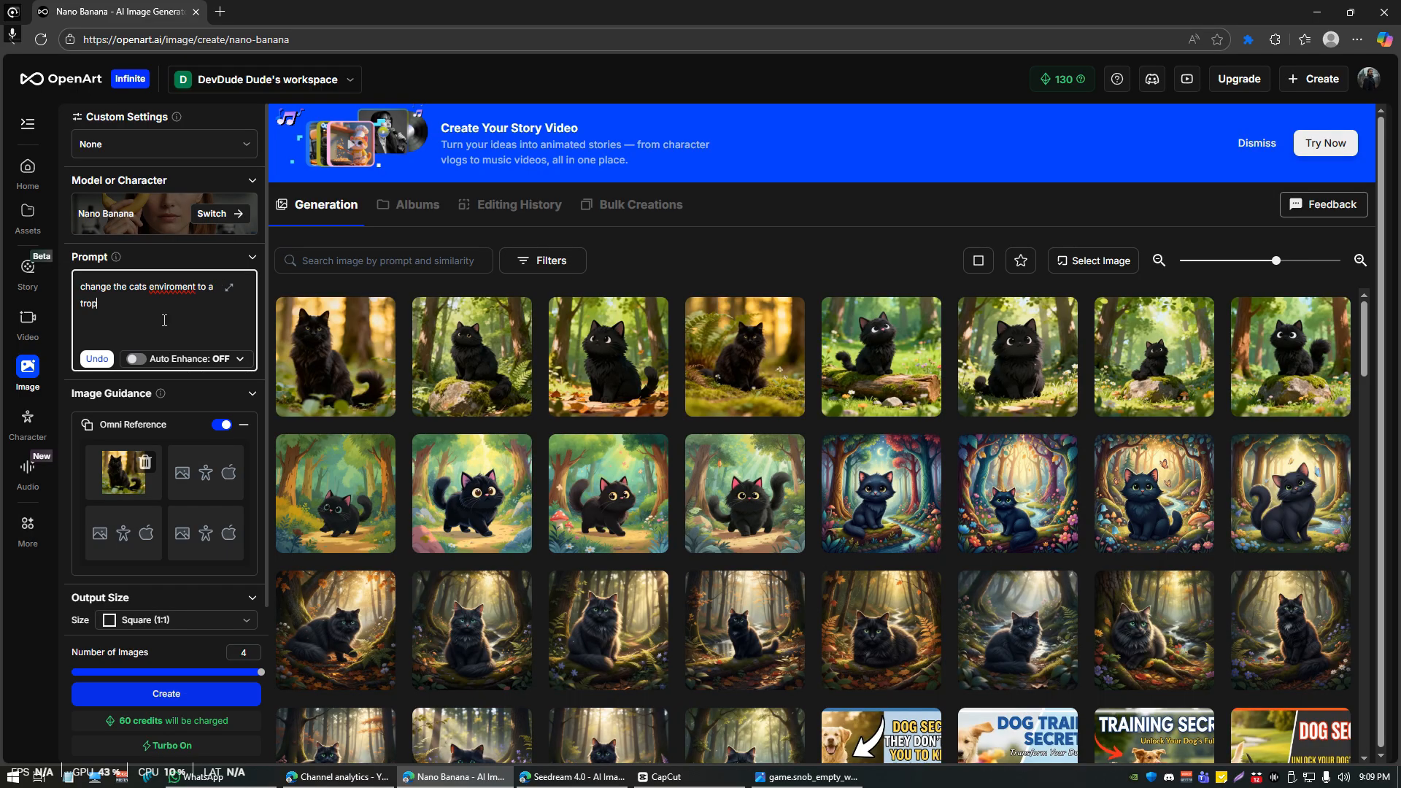
type("ical beach")
right_click(171, 287)
left_click(217, 310)
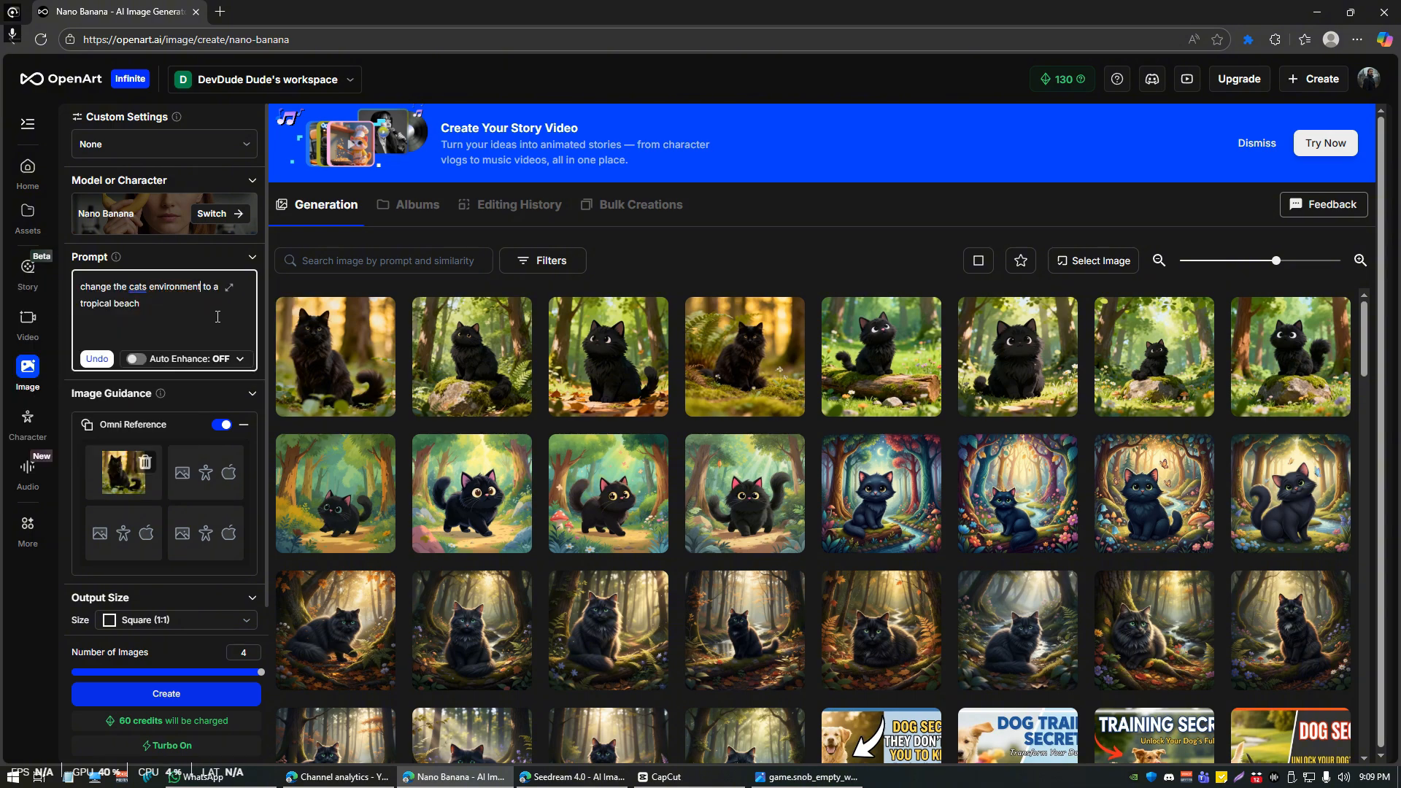
left_click(179, 693)
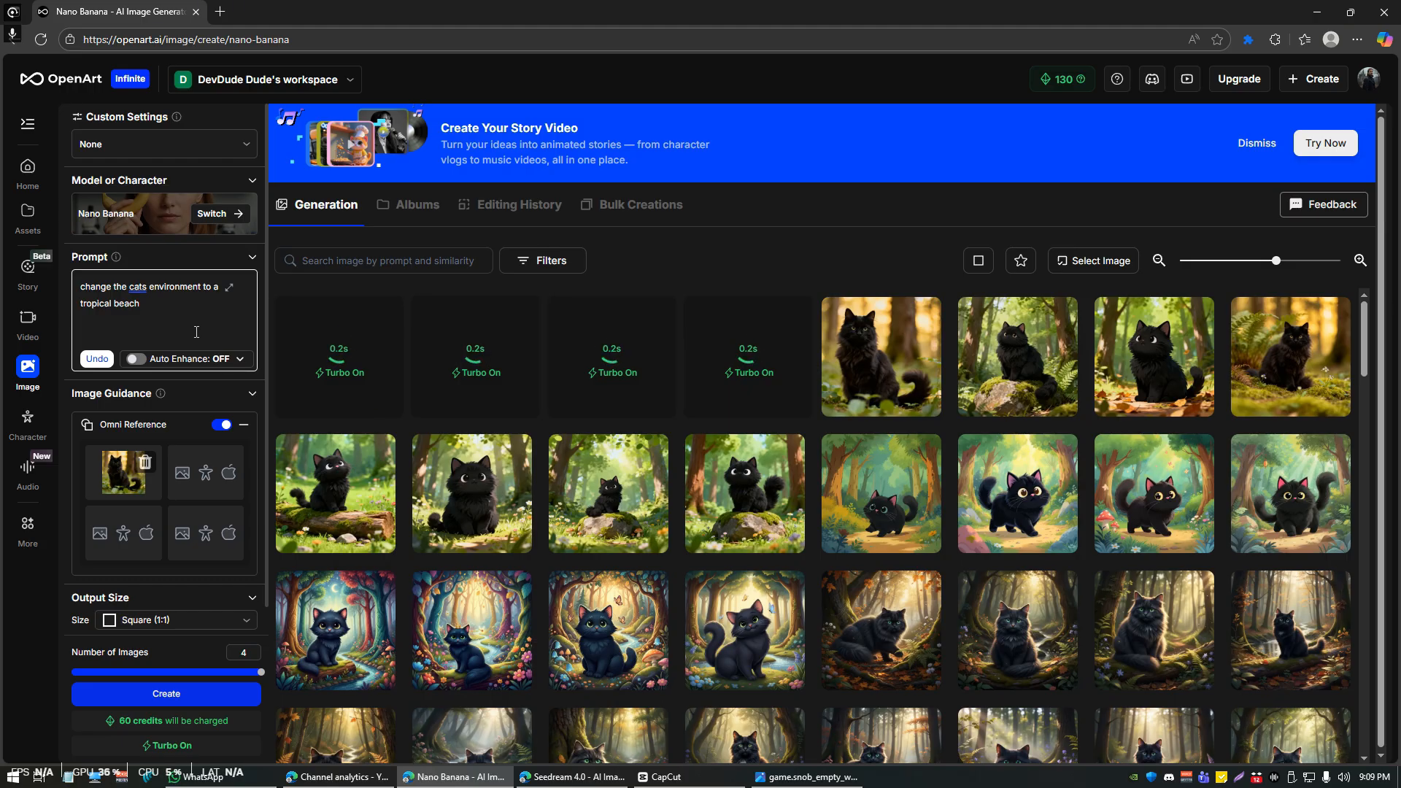
Step: Compare the original forest cat with the four tropical beach versions in the enlarged preview
triple_click(186, 325)
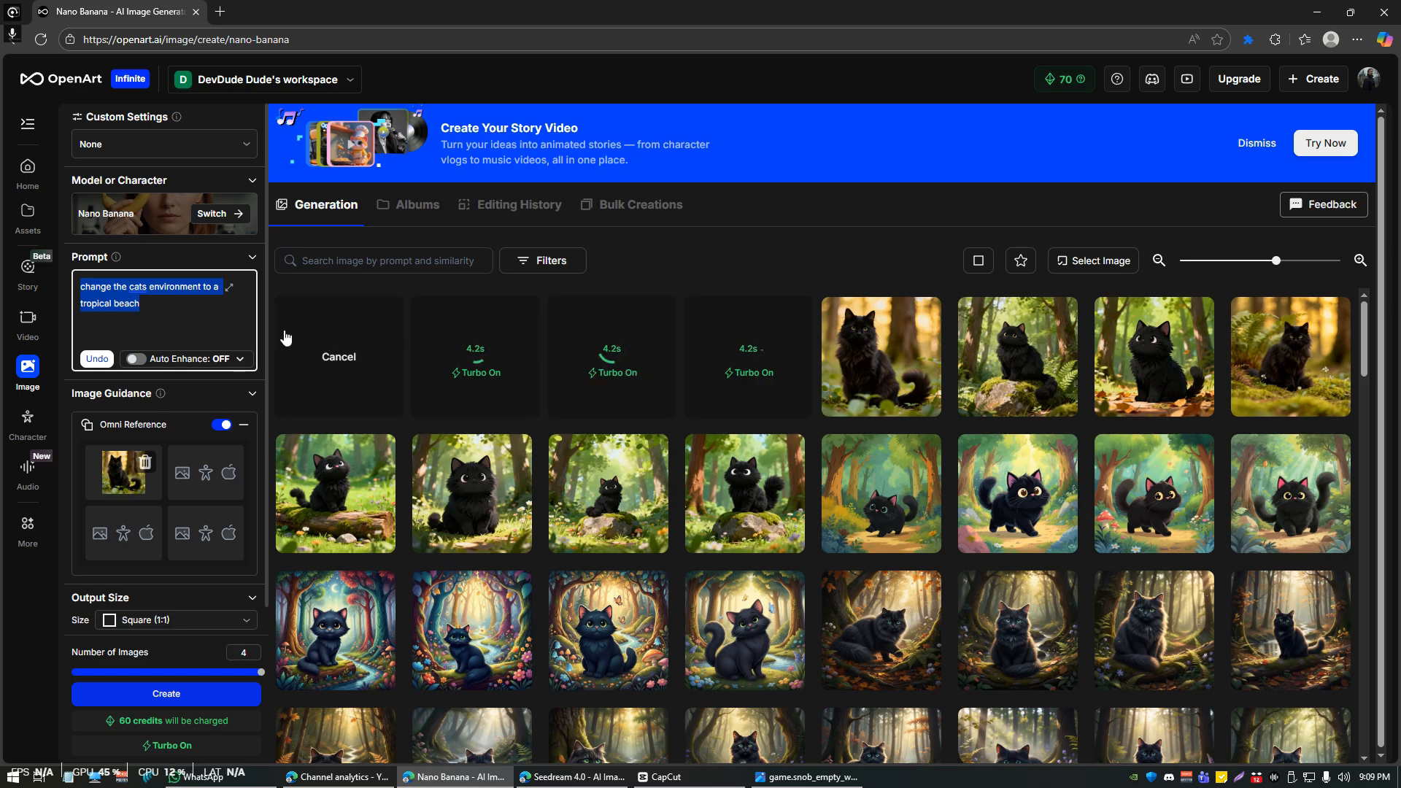
left_click(195, 332)
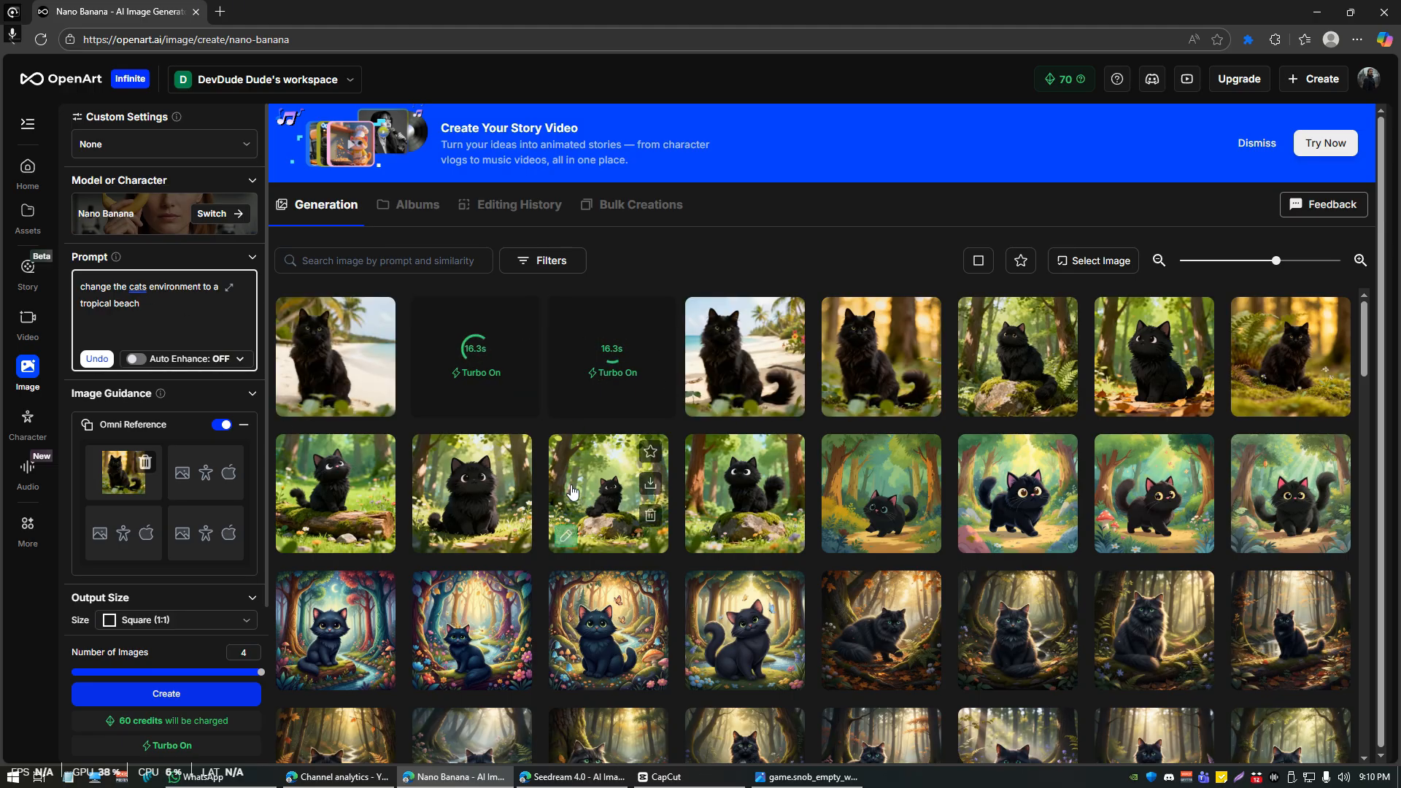
left_click(874, 340)
key("Escape")
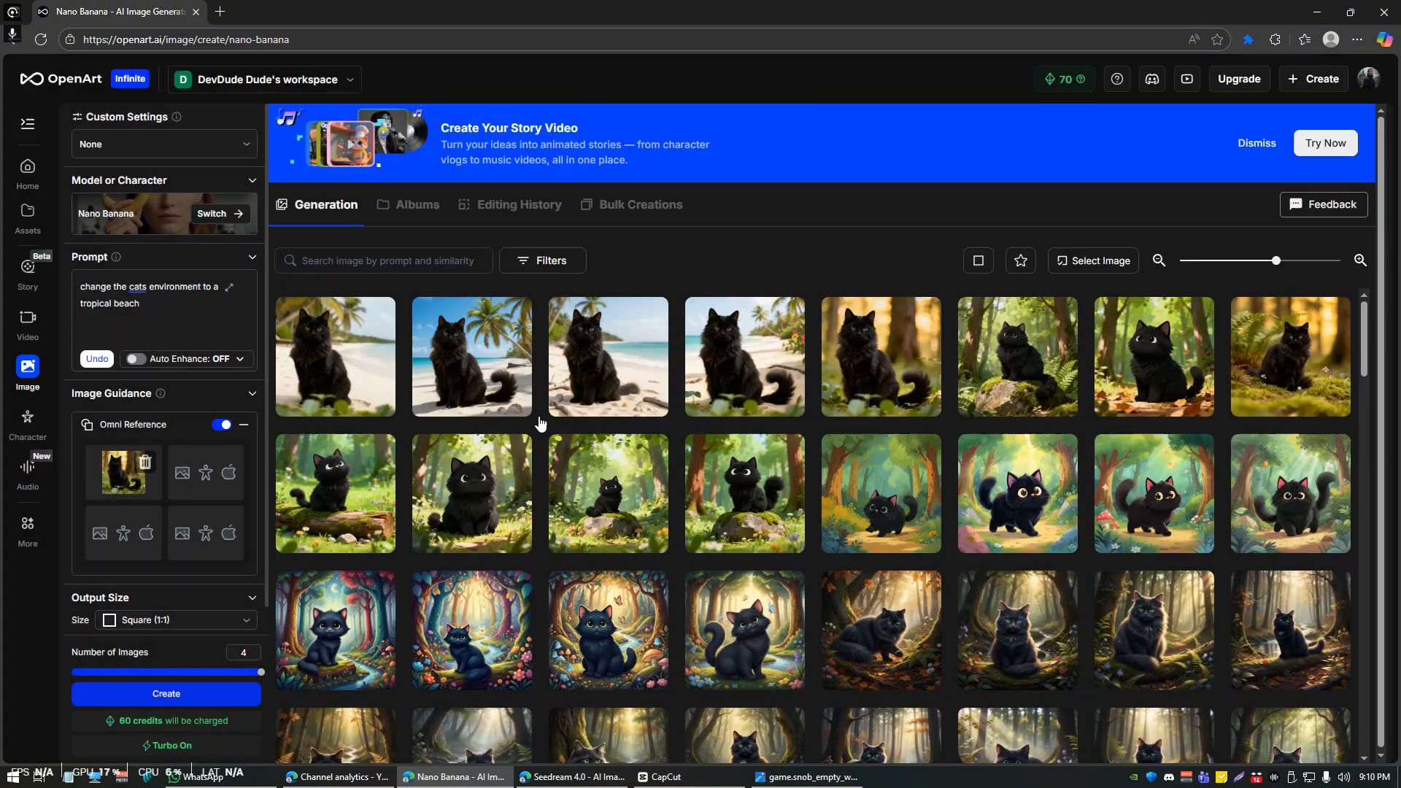
left_click(330, 352)
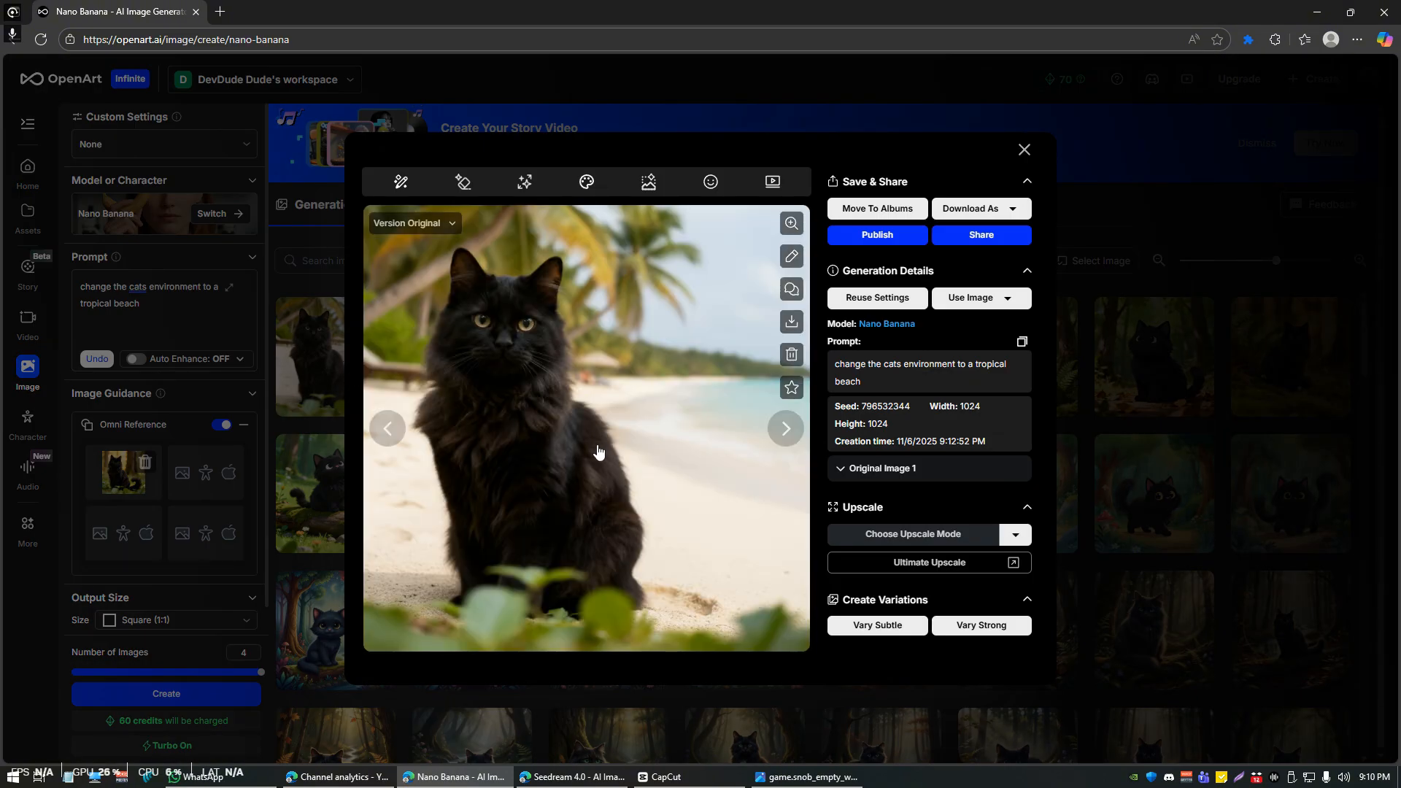
key("Escape")
left_click(475, 357)
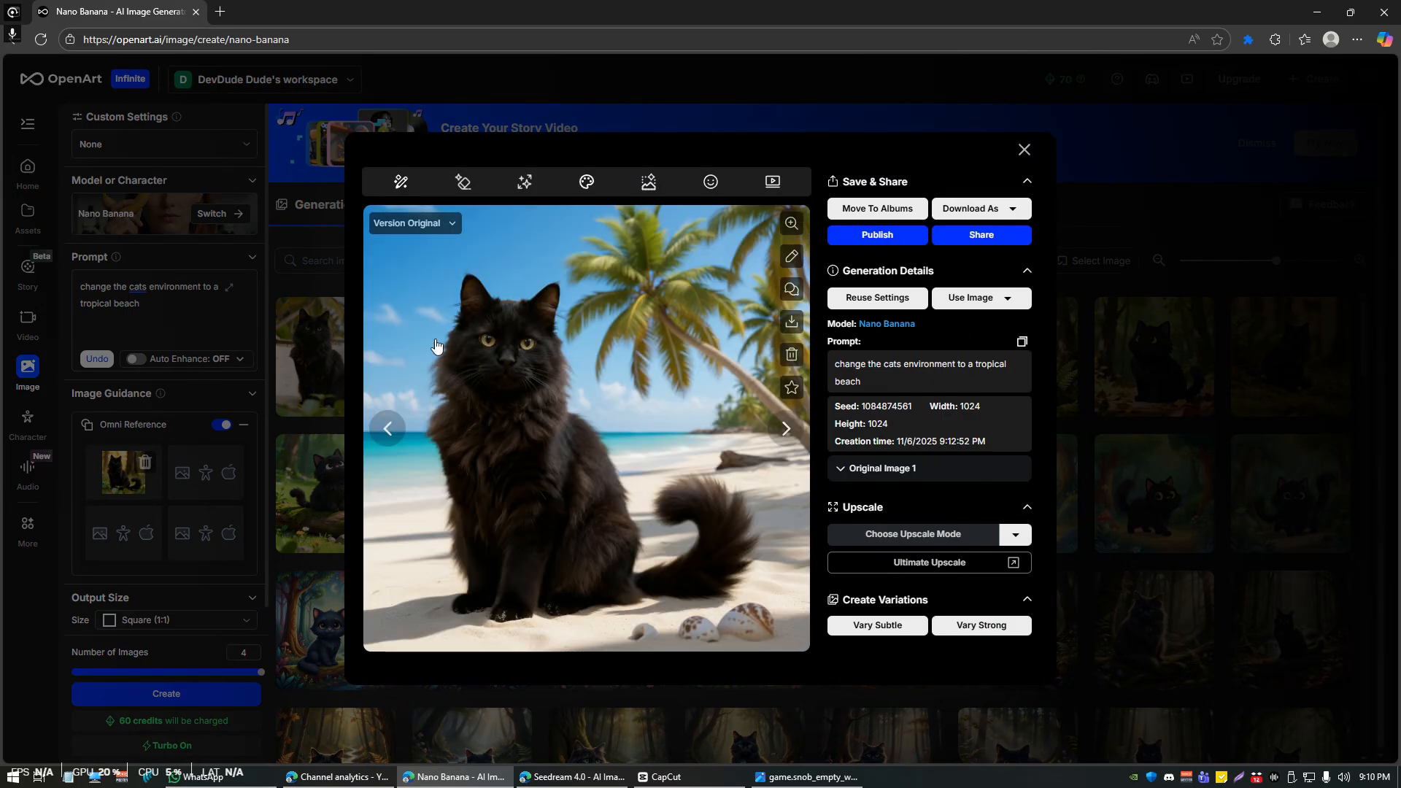
key("Escape")
left_click(594, 353)
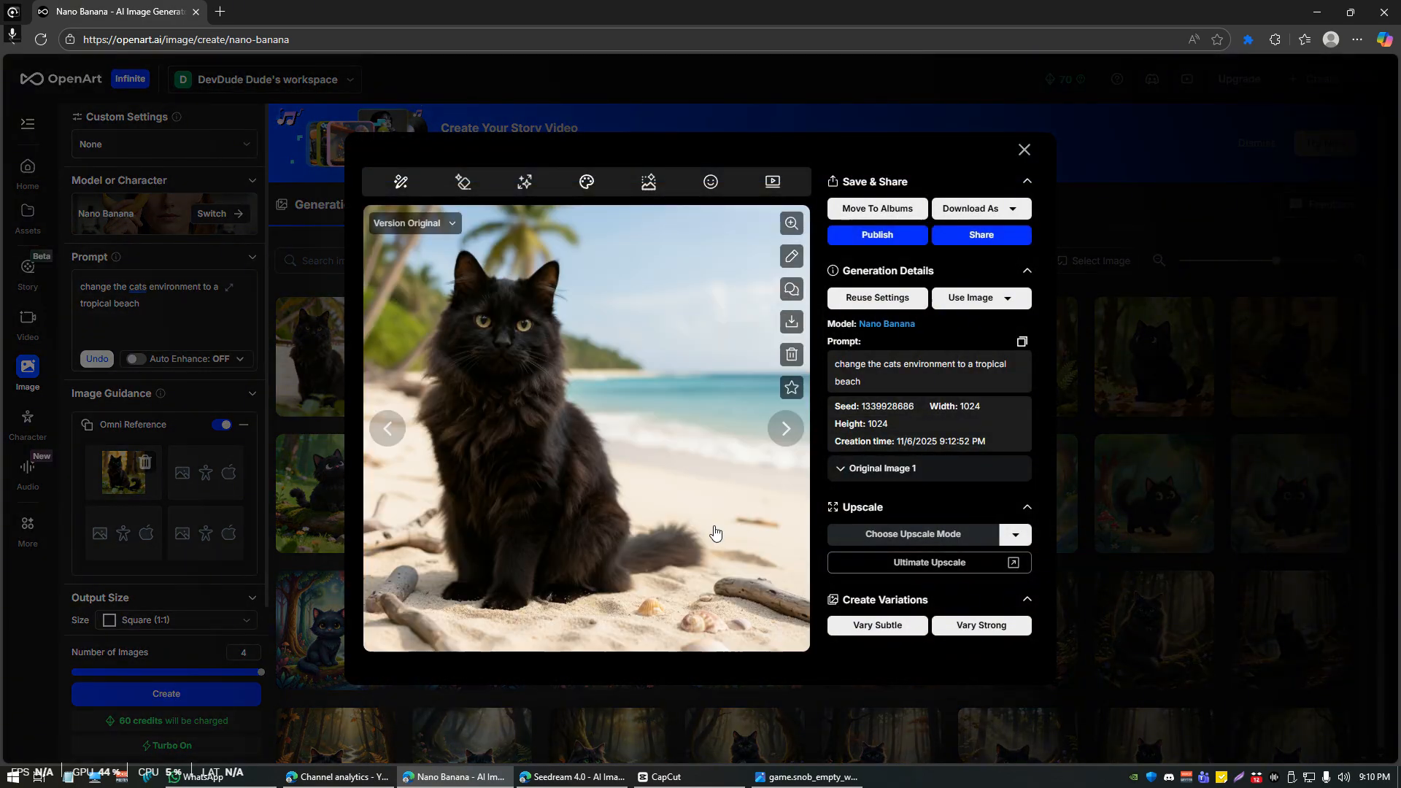
key("Escape")
left_click(711, 385)
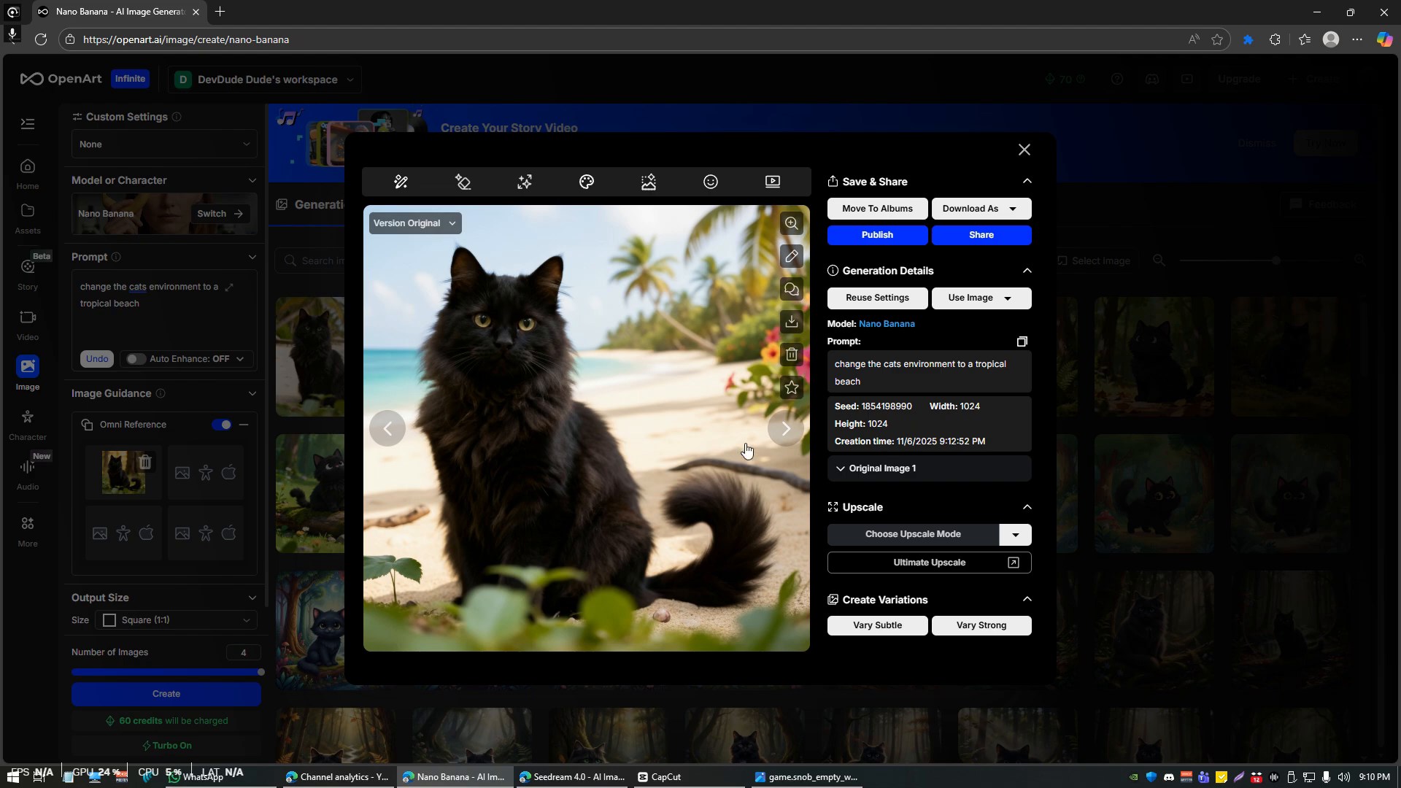
key("Escape")
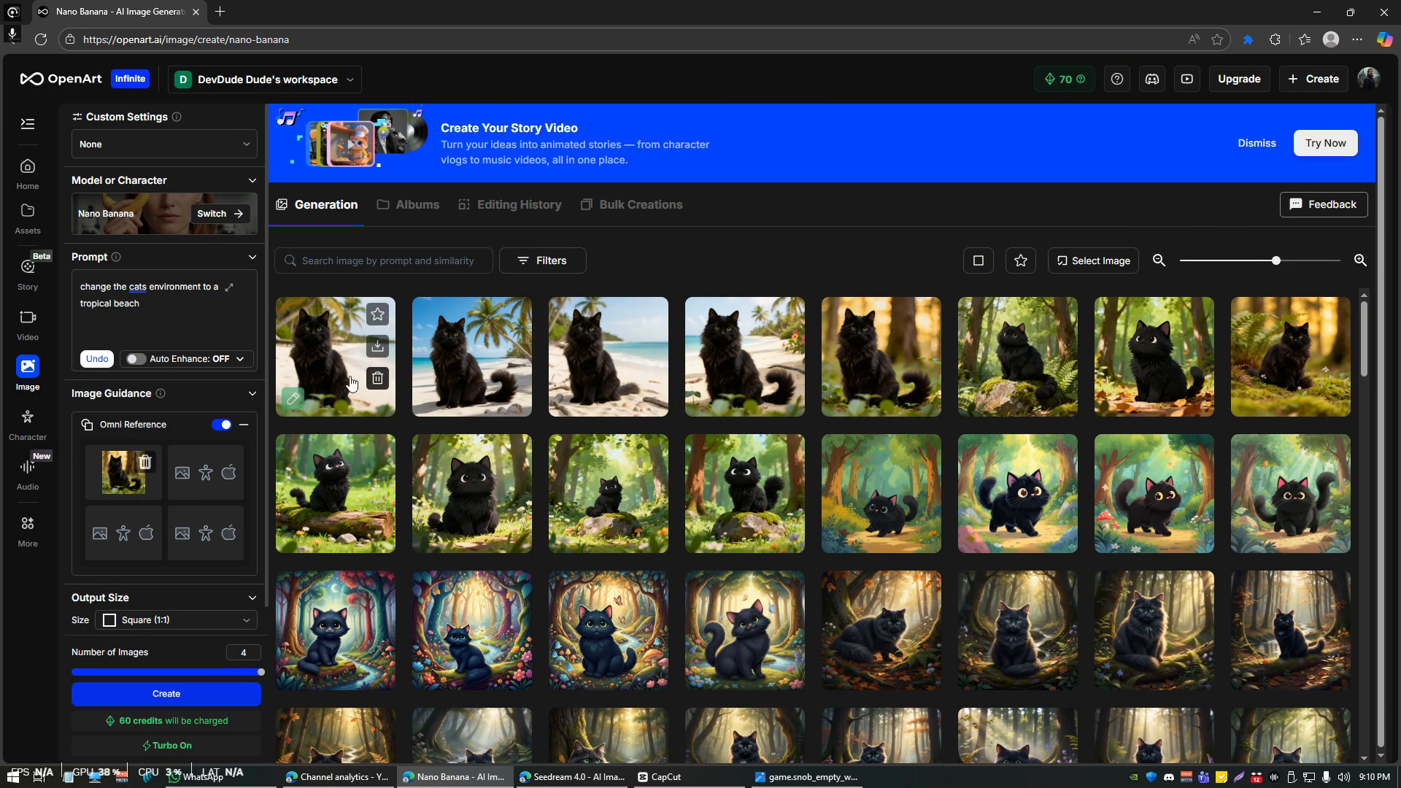
Step: Replace the forest cat reference with the second tropical beach cat image from the generation history
left_click(148, 464)
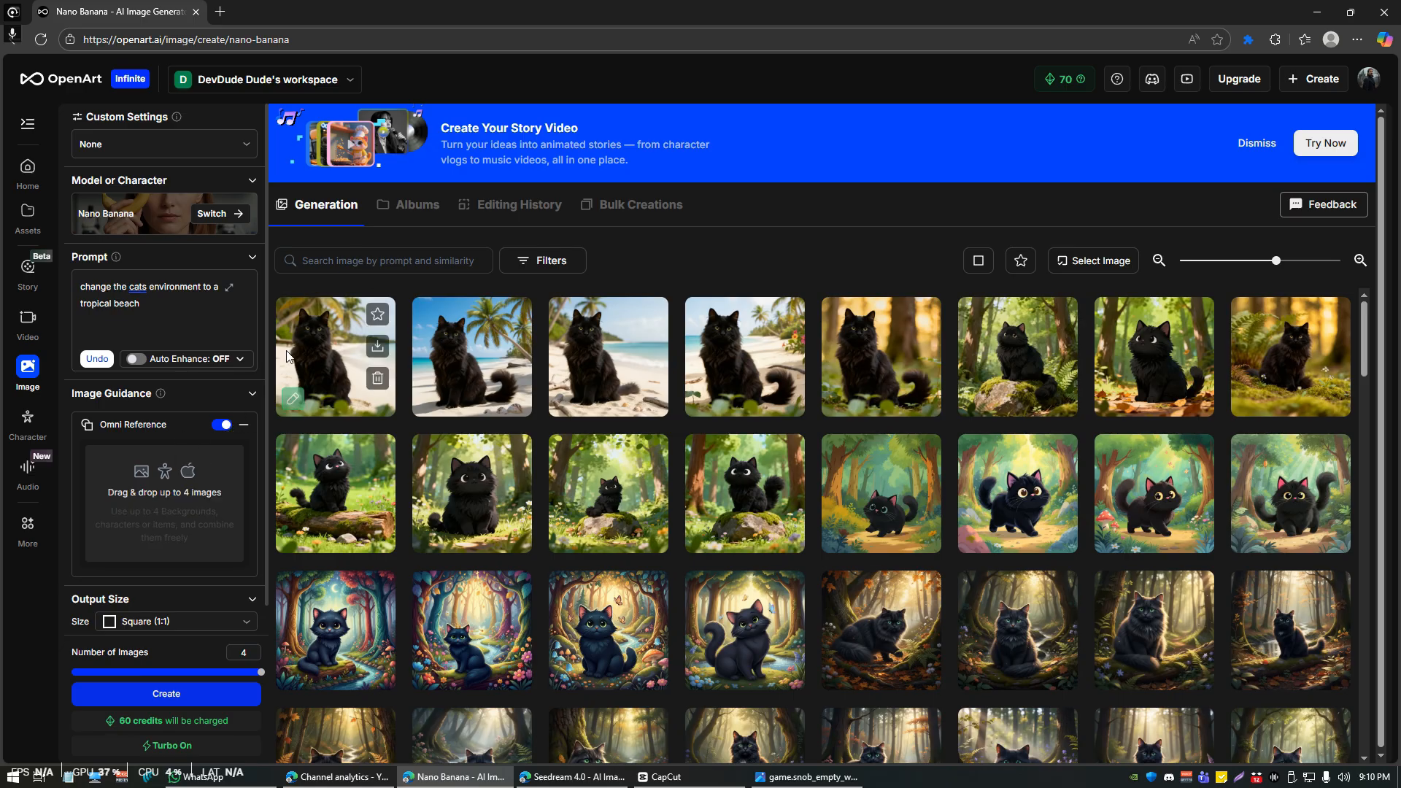
mouse_move(173, 515)
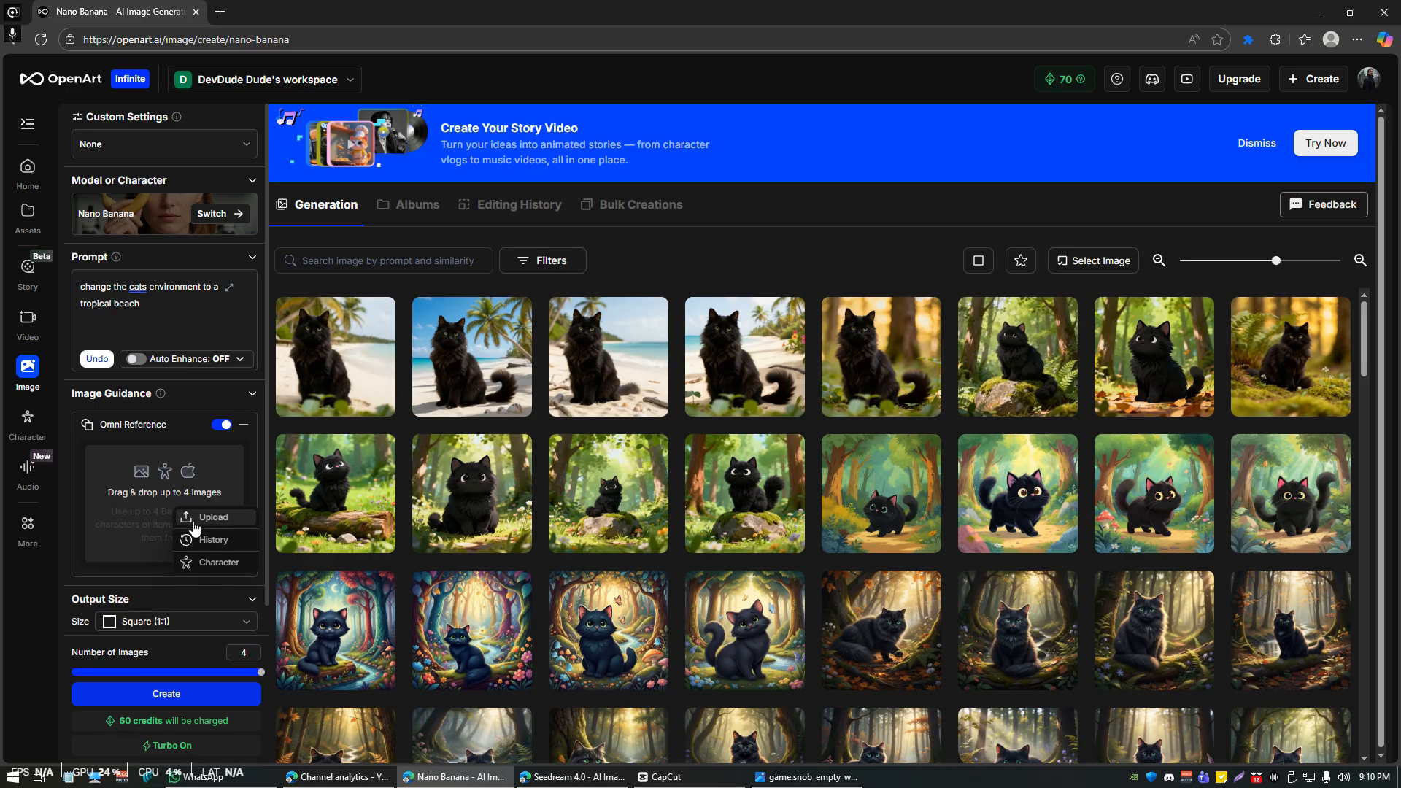
left_click(210, 554)
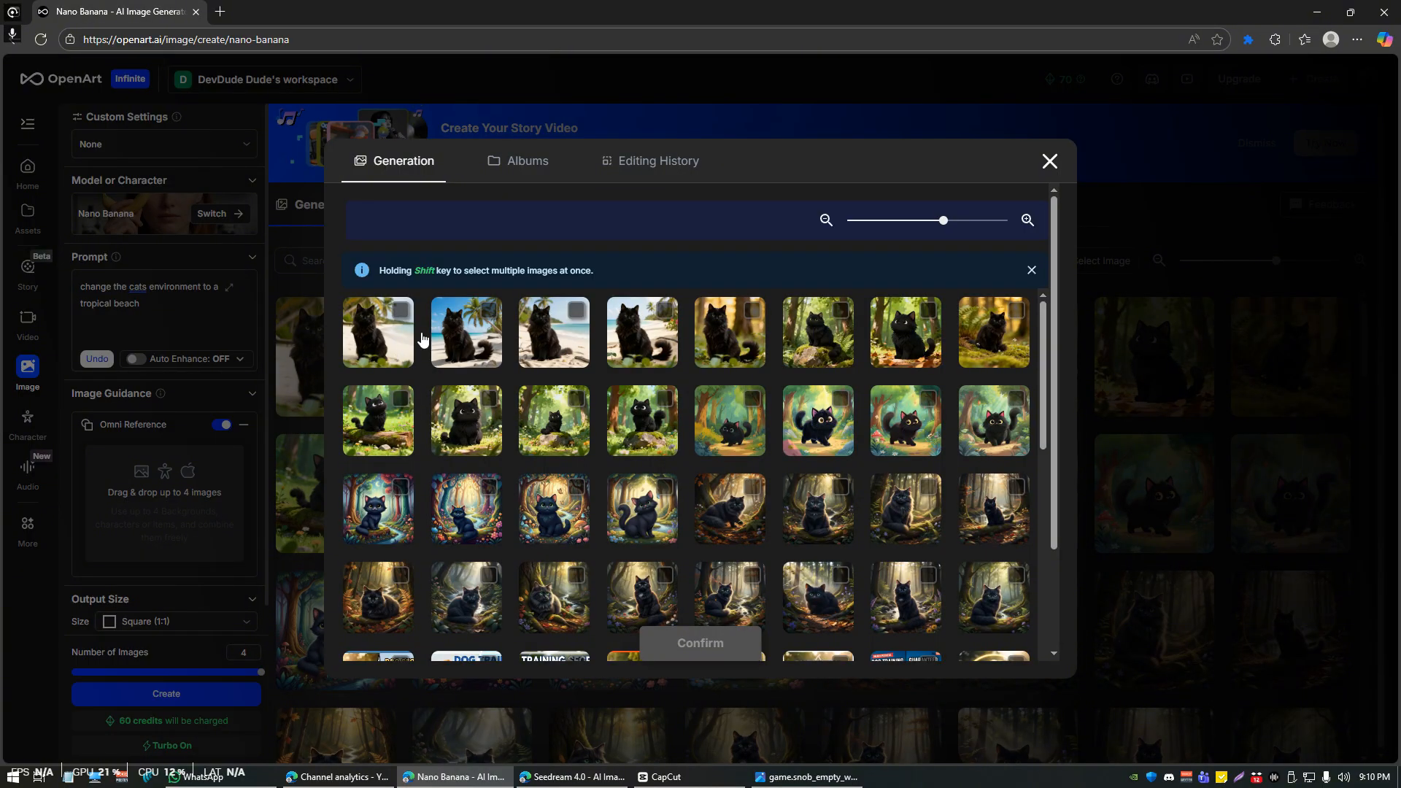
left_click(464, 336)
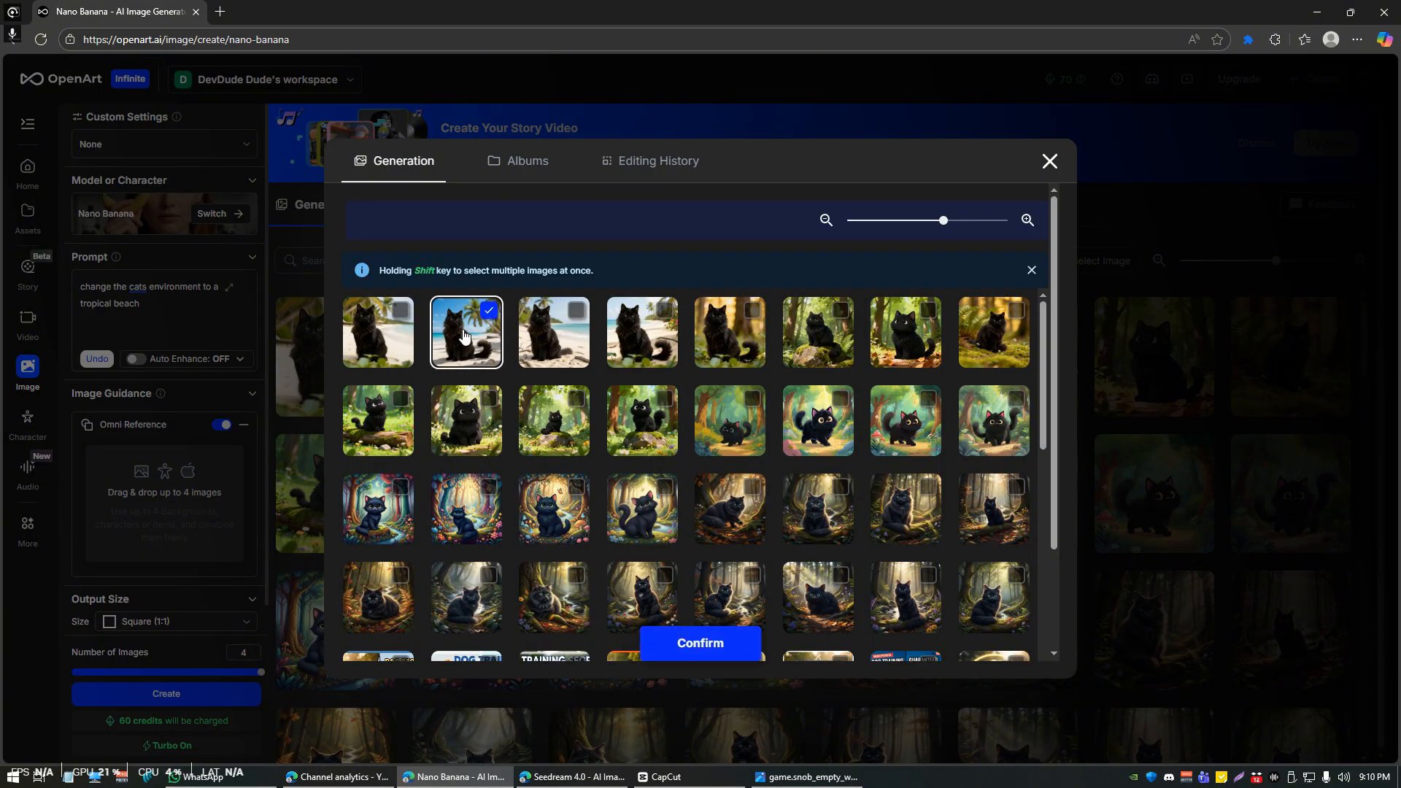
left_click(682, 646)
Step: Replace the prompt with "add sunglasses to the cat" and generate four images from the beach cat reference
triple_click(167, 306)
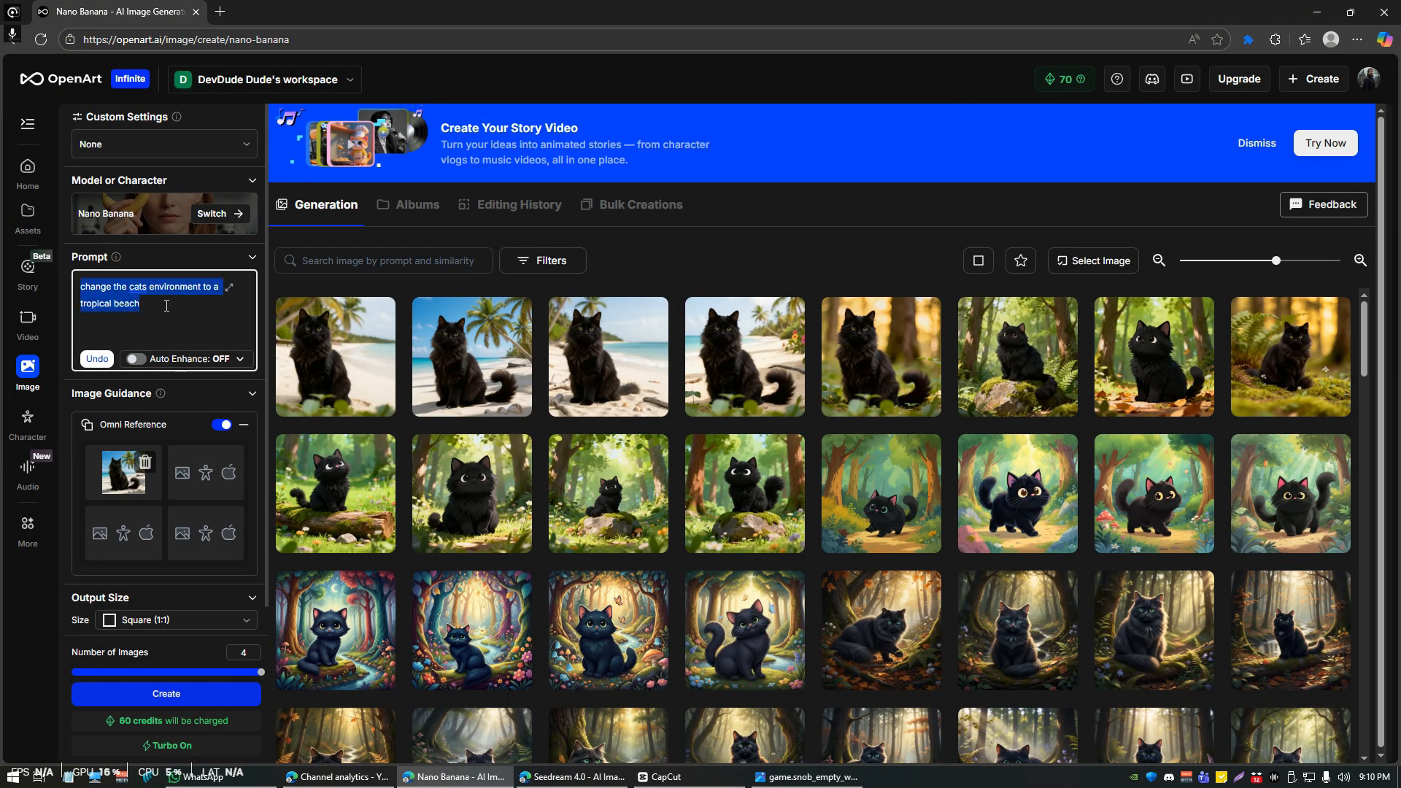
type("add sunglasses to the cat")
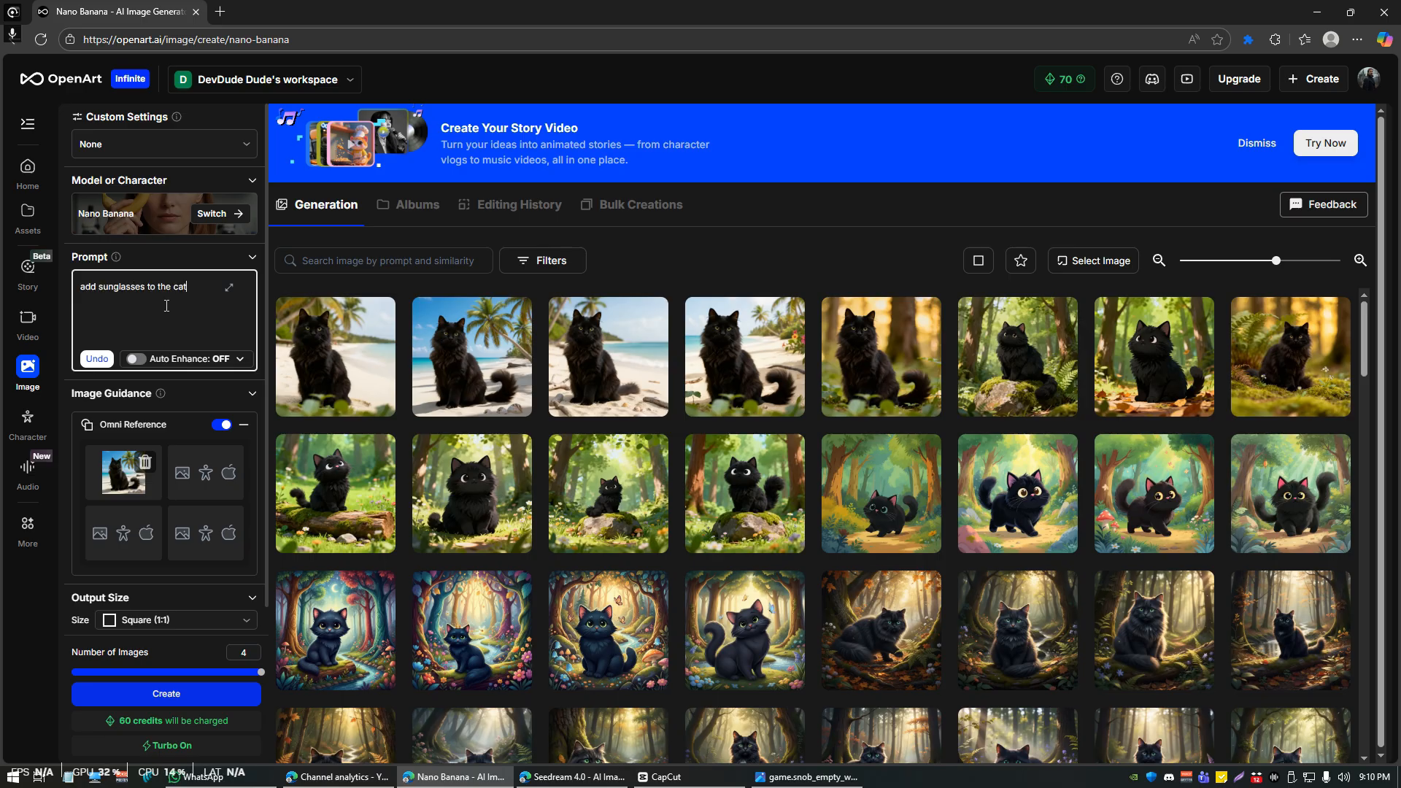
left_click(188, 696)
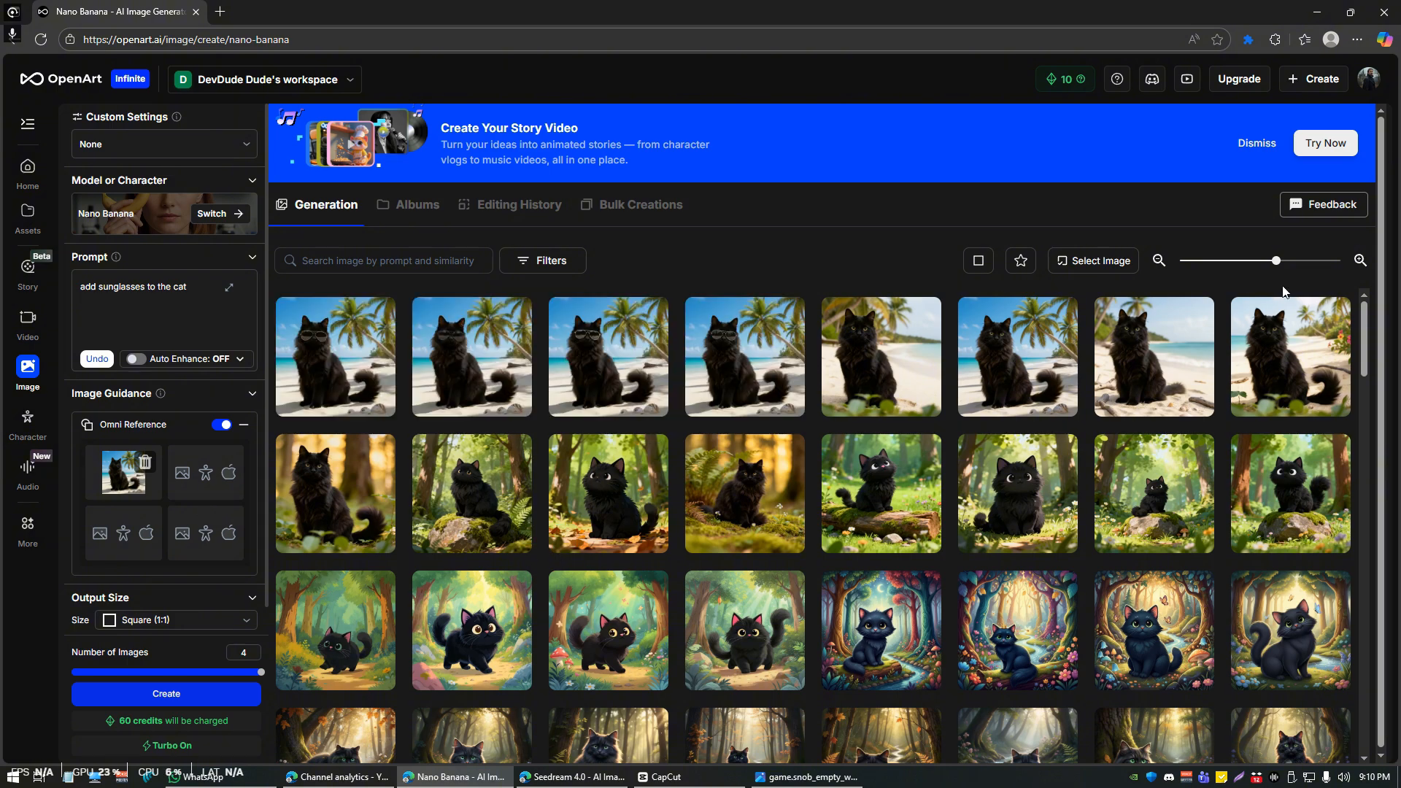
Step: Compare the four beach cat versions with sunglasses in the enlarged preview
left_click(290, 346)
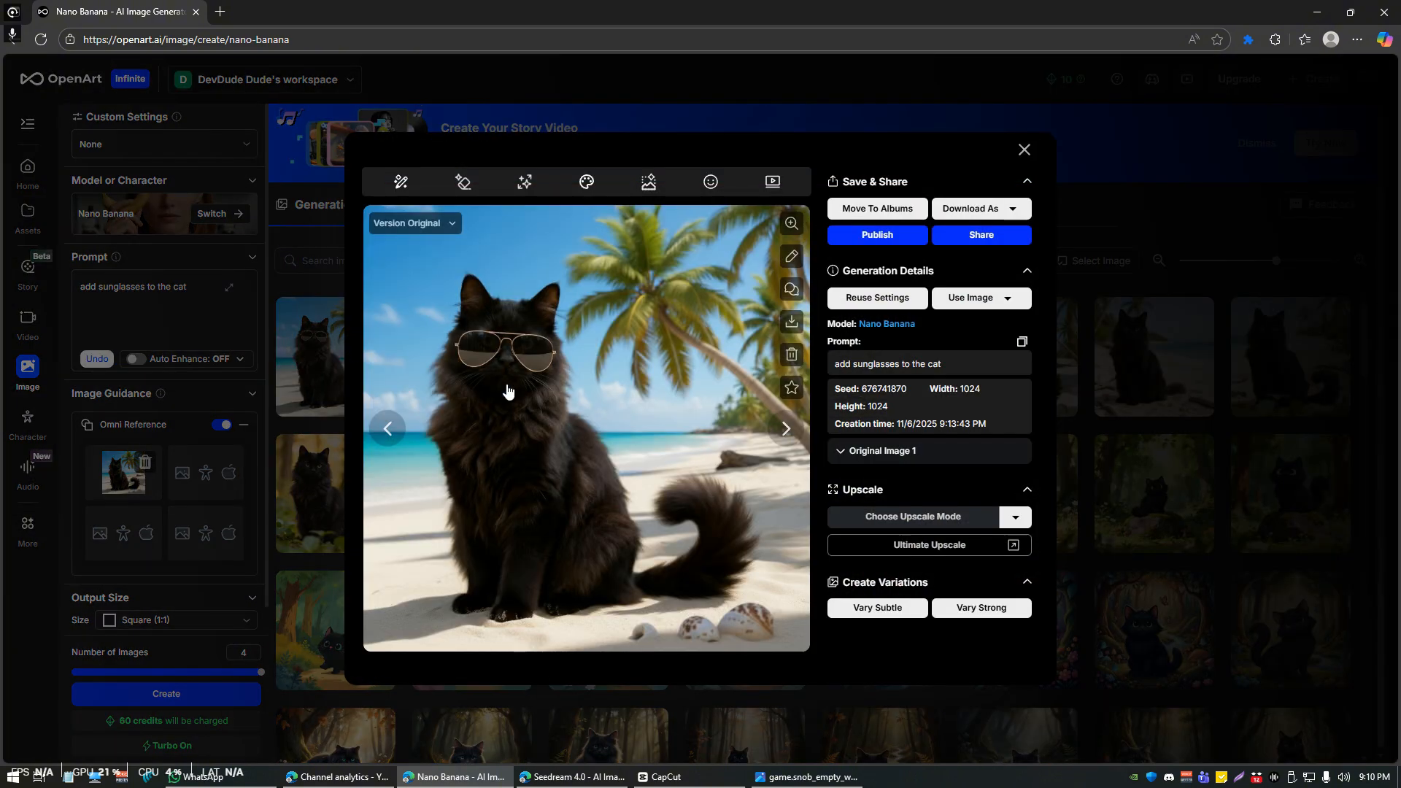
left_click(786, 432)
left_click(786, 432)
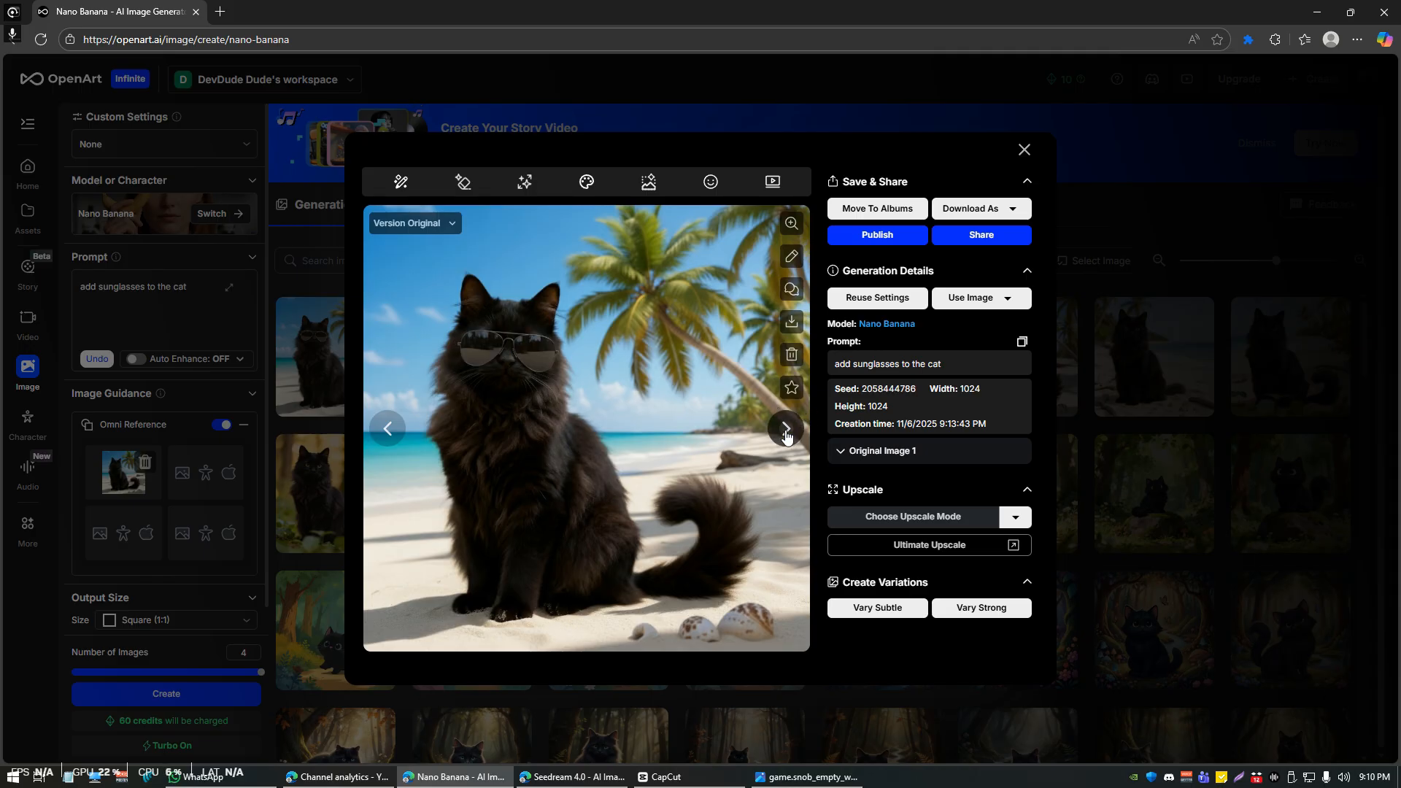
left_click(786, 432)
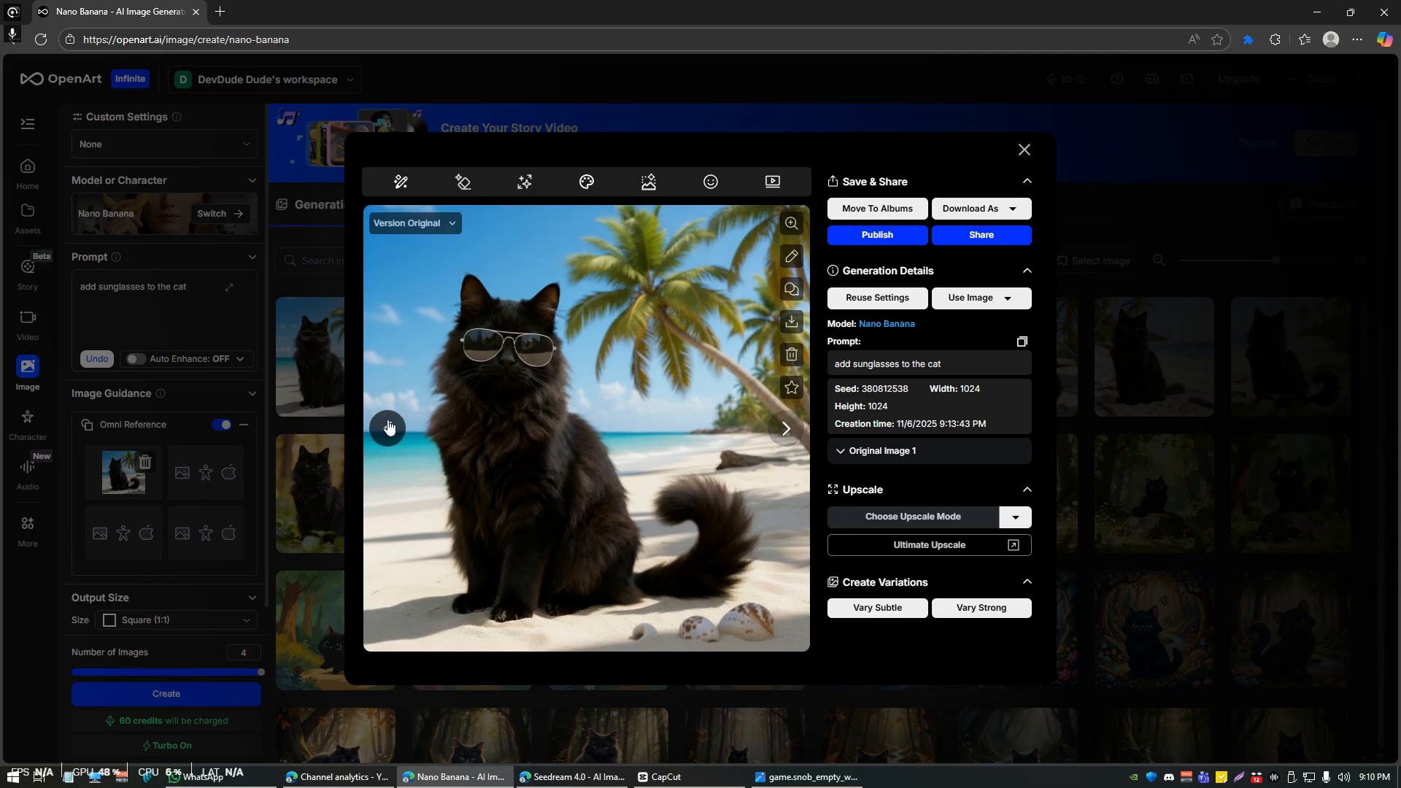
left_click(387, 428)
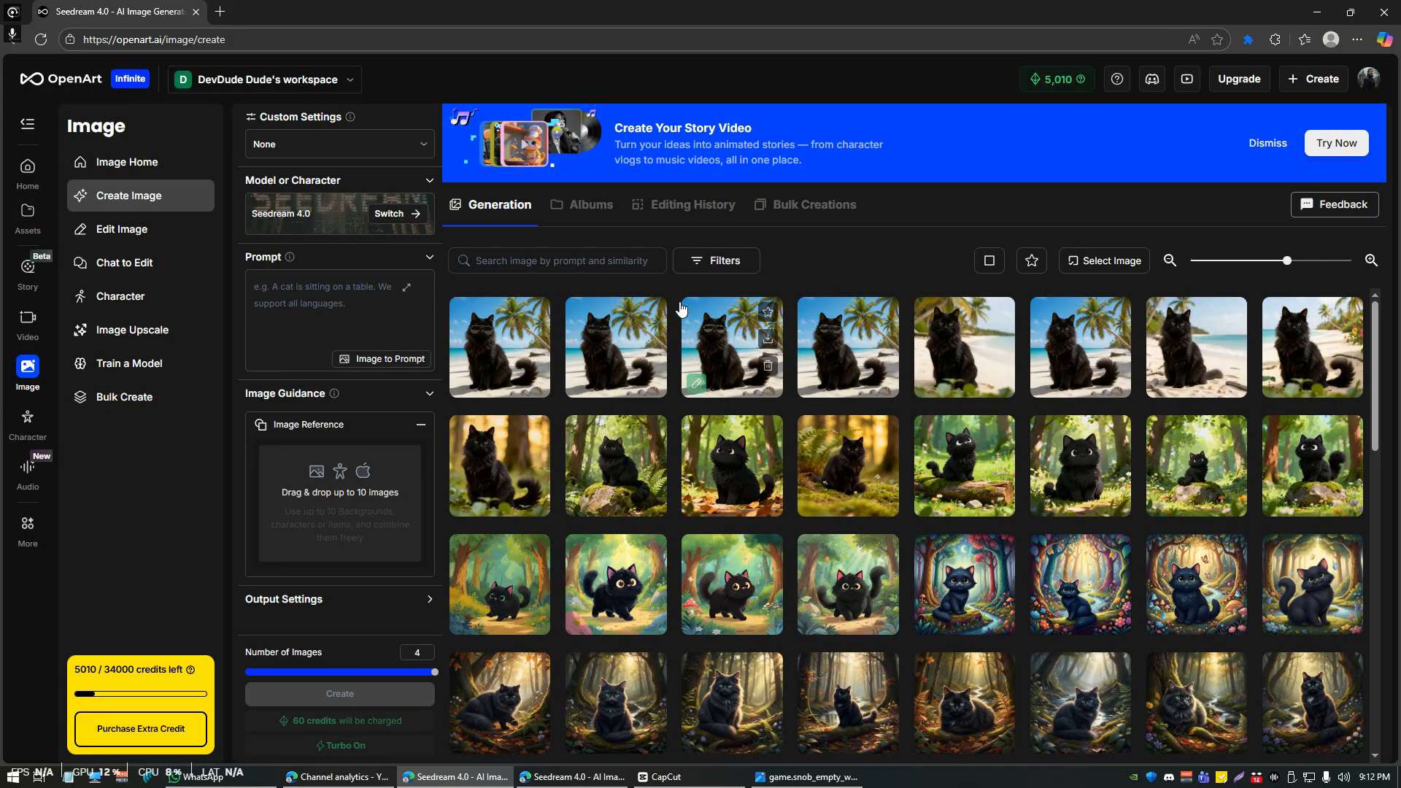
Step: Add the third beach cat with sunglasses and the sitting orange cat from the generation history as image references
left_click(338, 493)
left_click(371, 523)
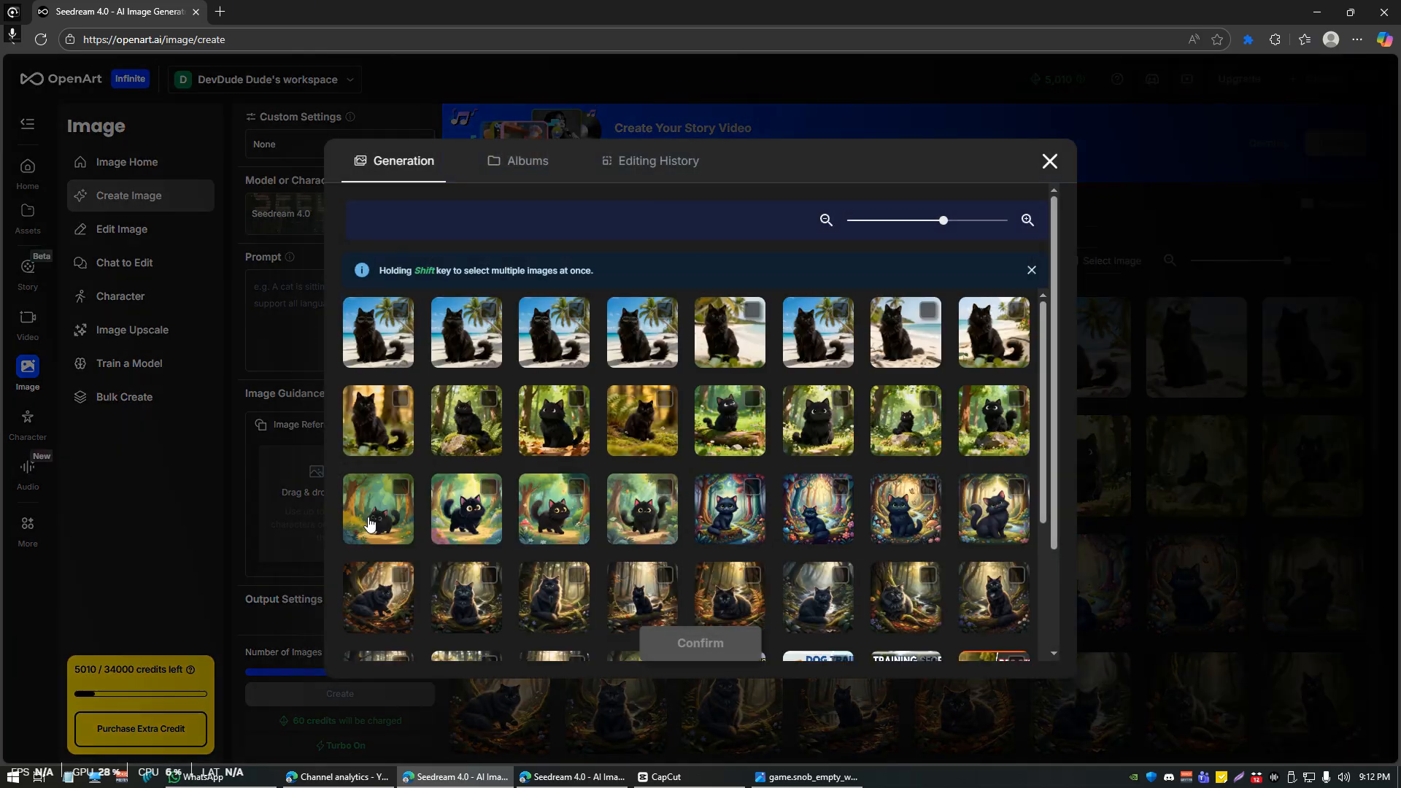
left_click(555, 340)
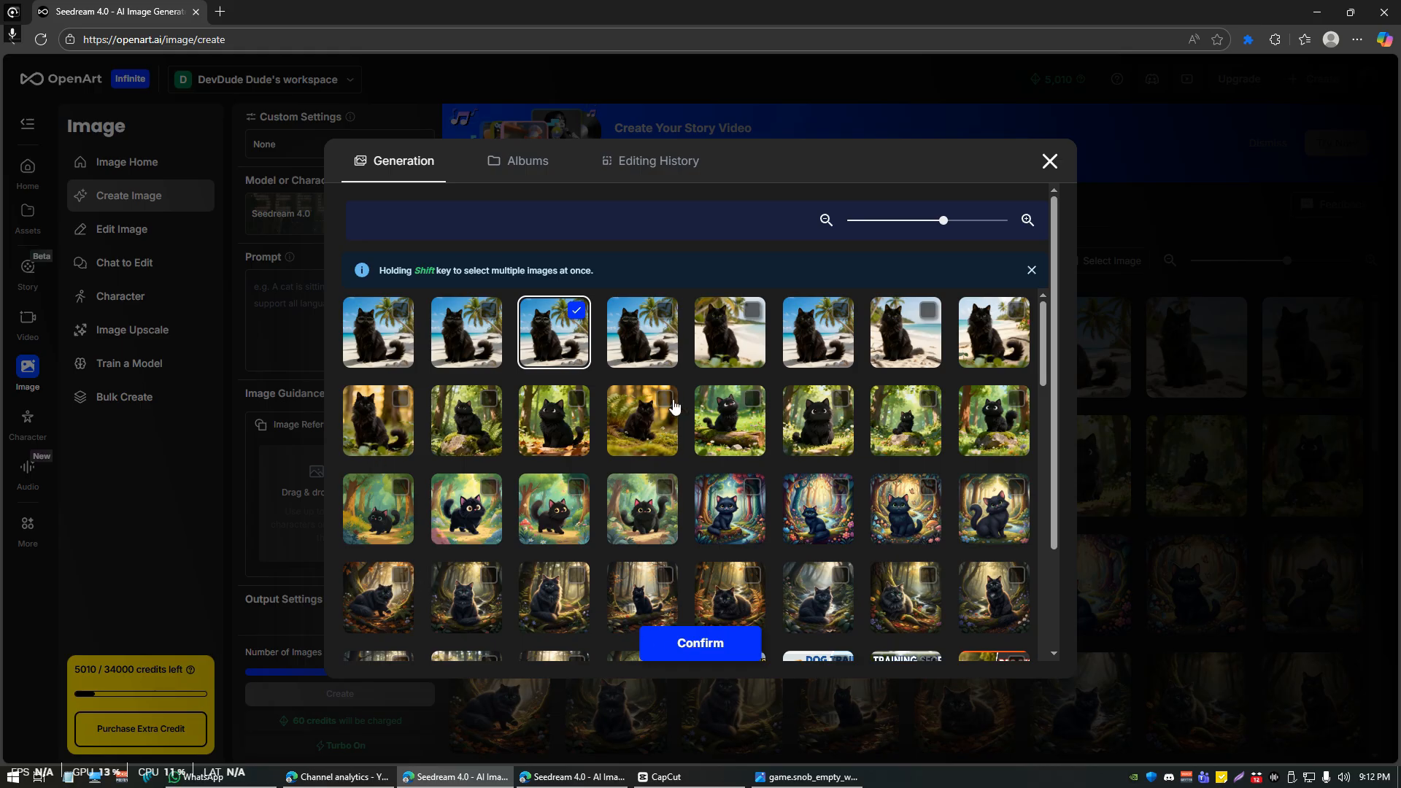
scroll(739, 439, "down", 4)
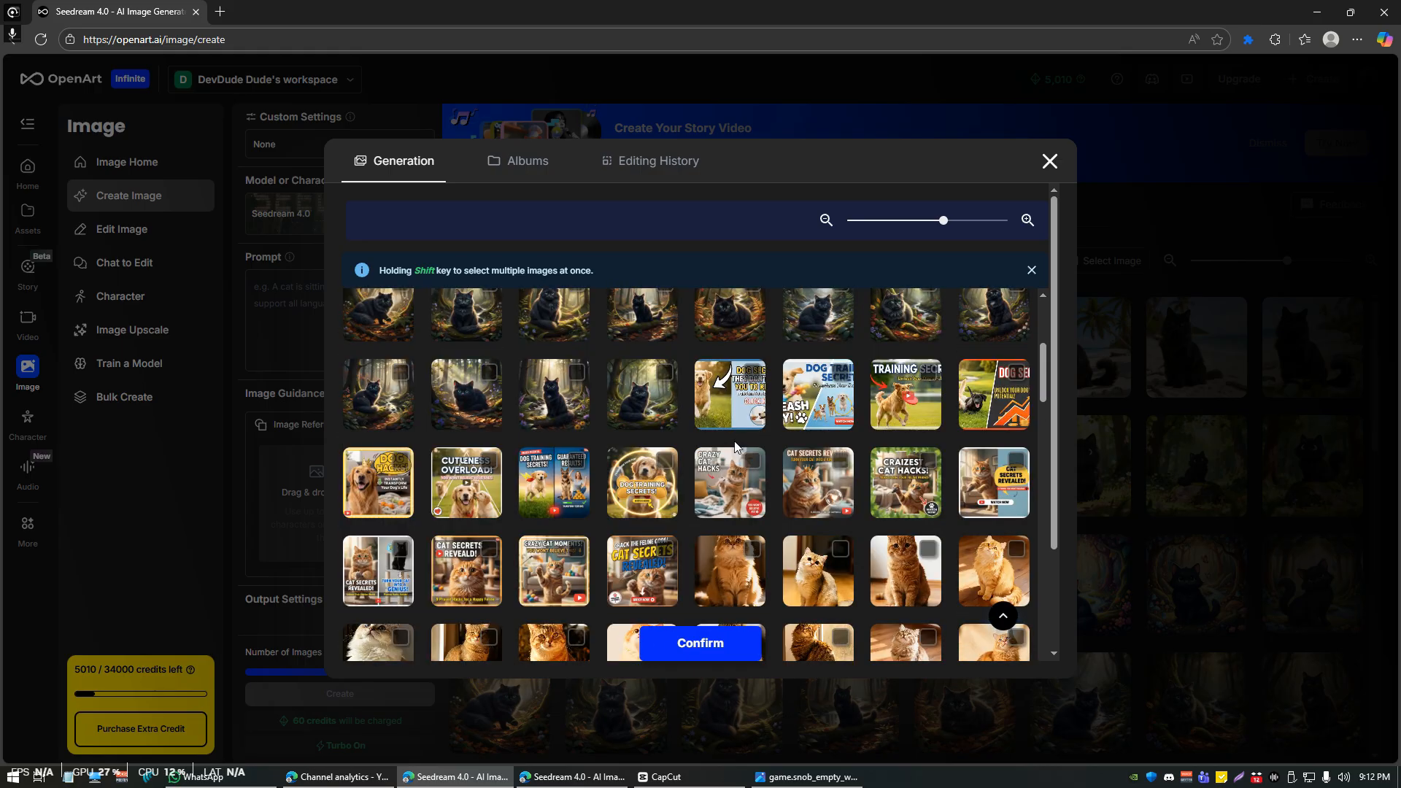
scroll(736, 447, "down", 1)
left_click(1003, 511)
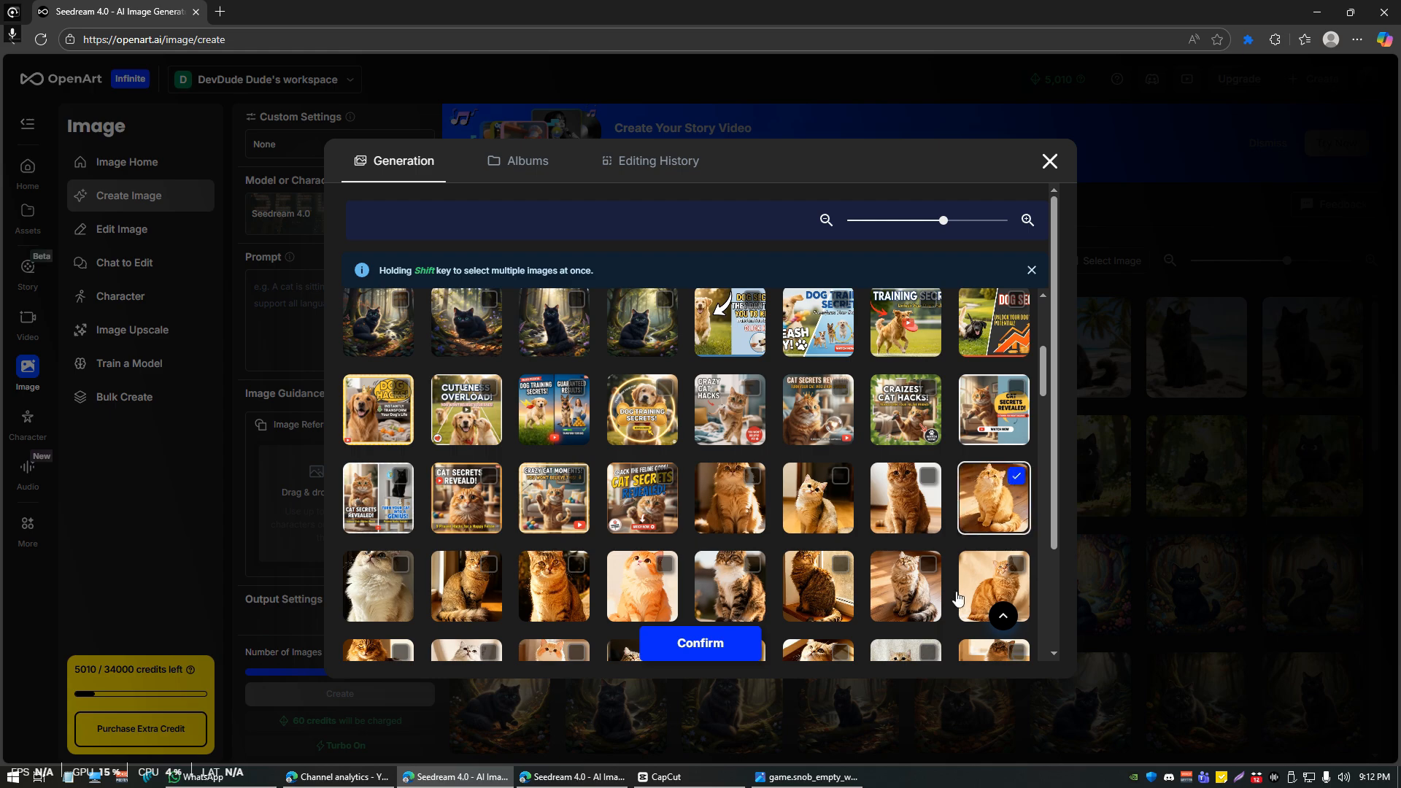
left_click(697, 645)
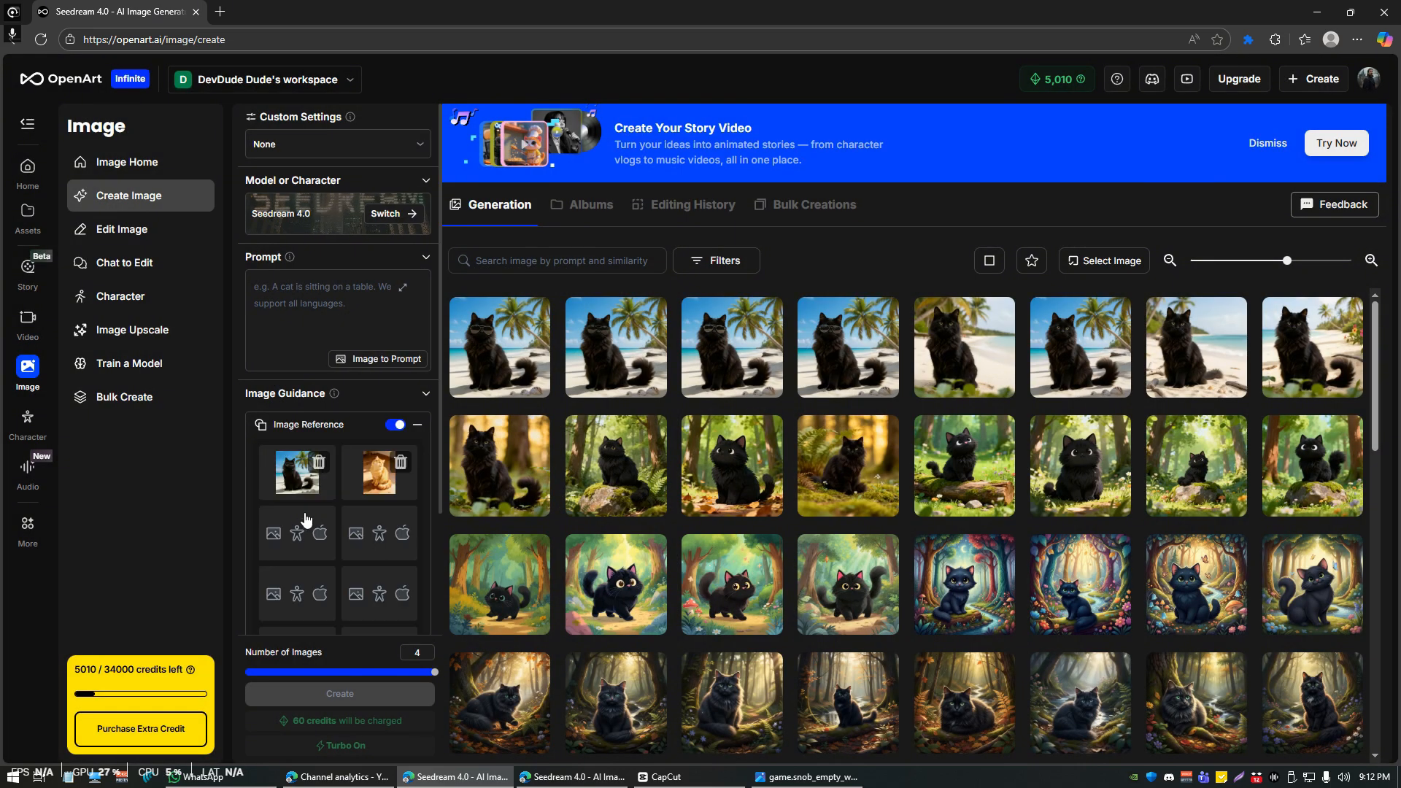
Step: Switch the image model from Seedream 4.0 to Nano Banana for the two cat references
left_click(391, 213)
left_click(270, 332)
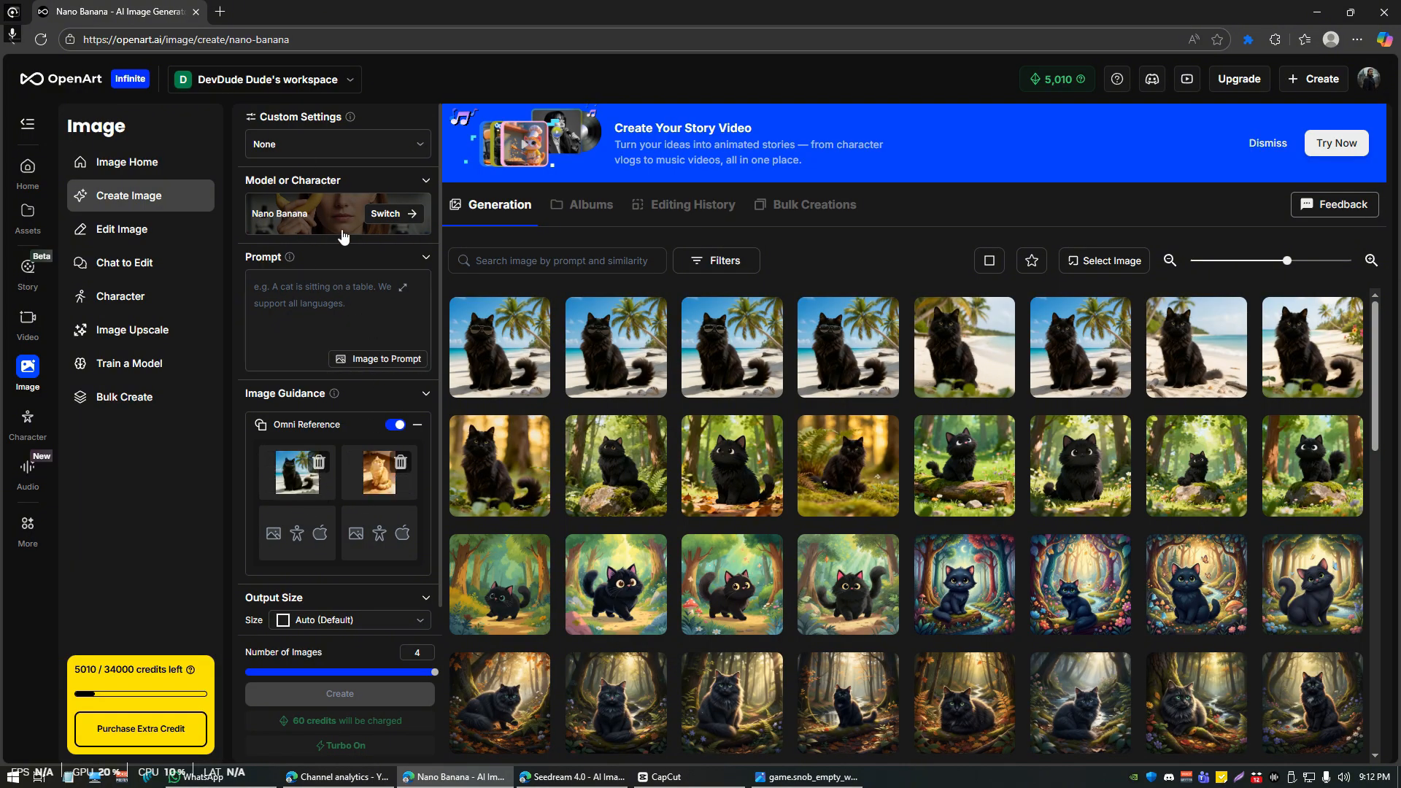
left_click(373, 331)
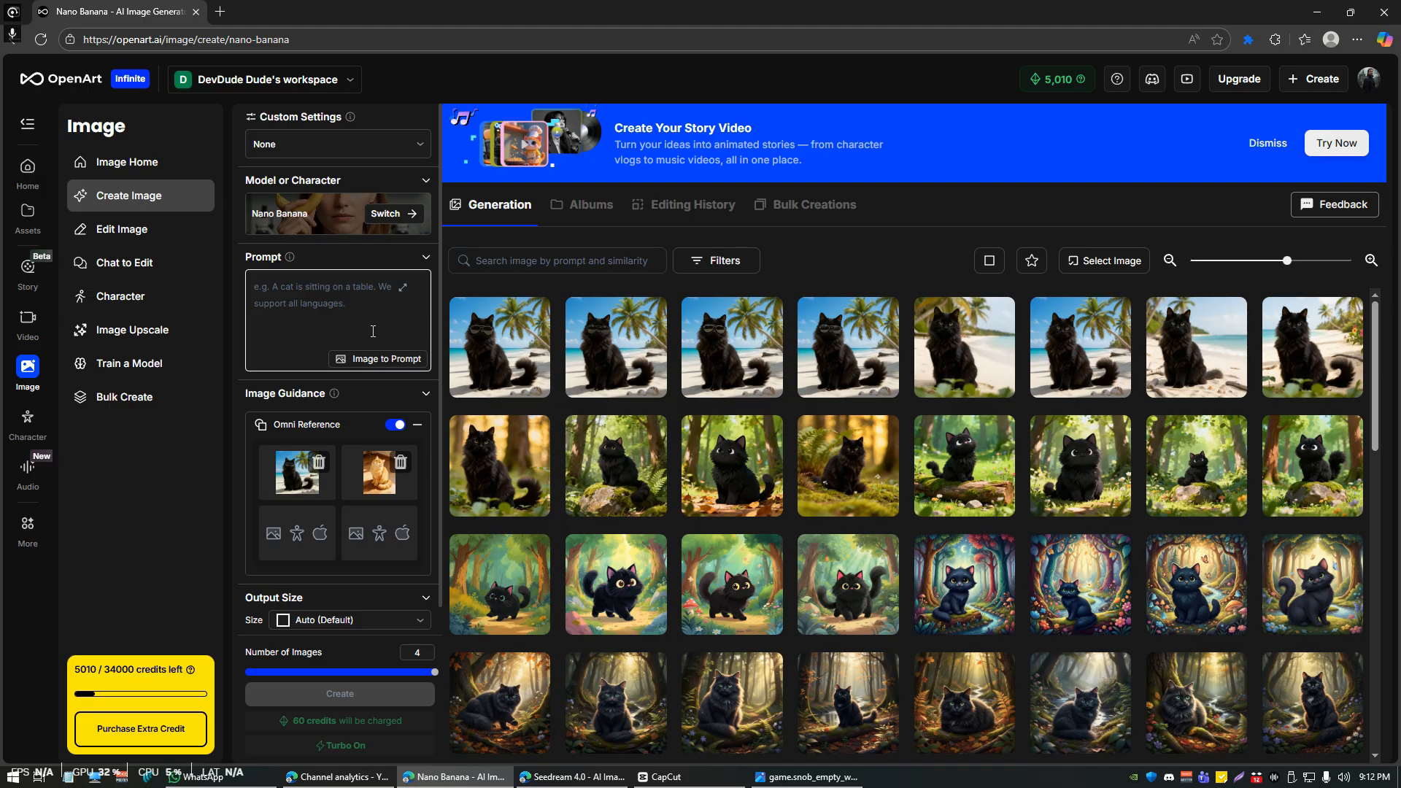
mouse_move(300, 493)
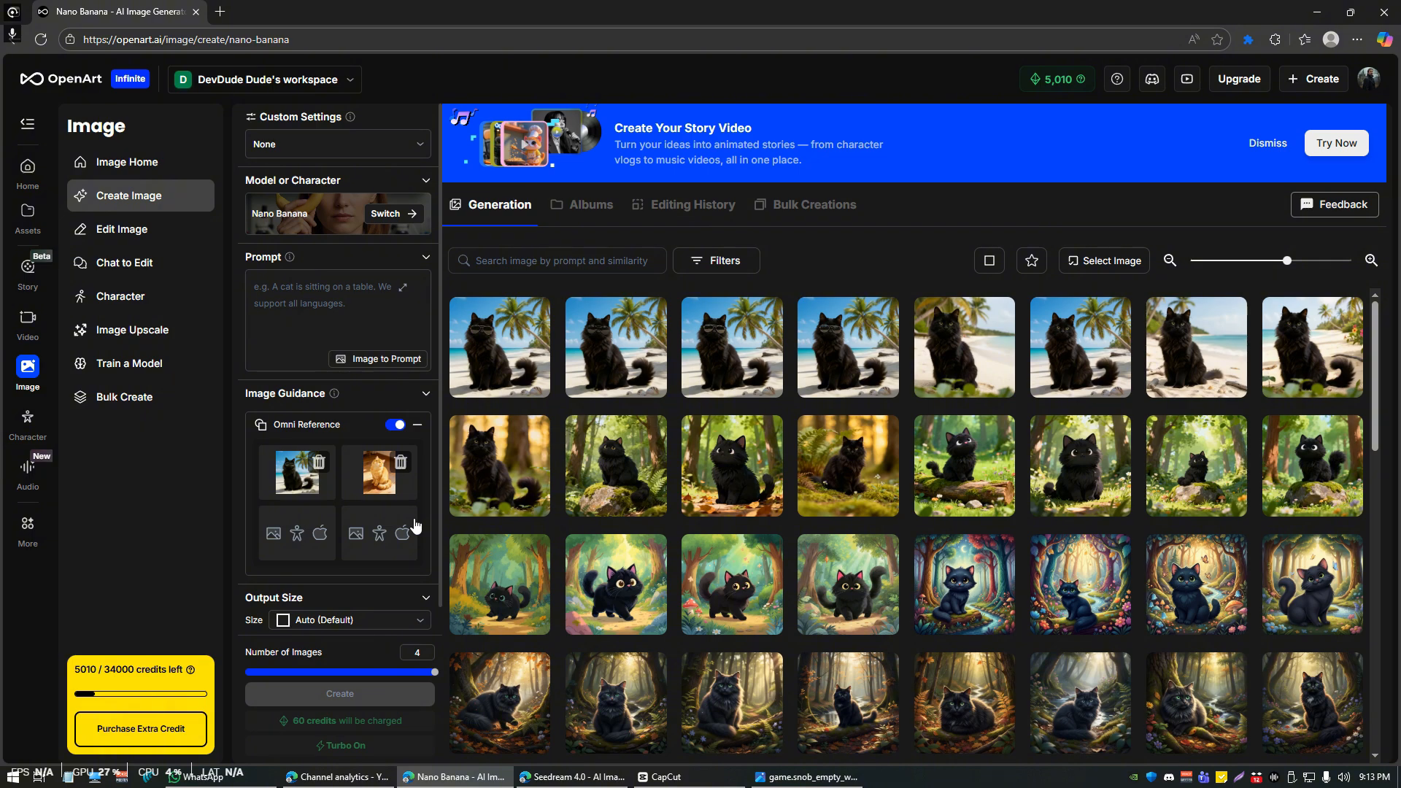
Step: Prompt "put these two cats into the same scene and make them play together, the scene in a back yard" and generate four images
left_click(292, 323)
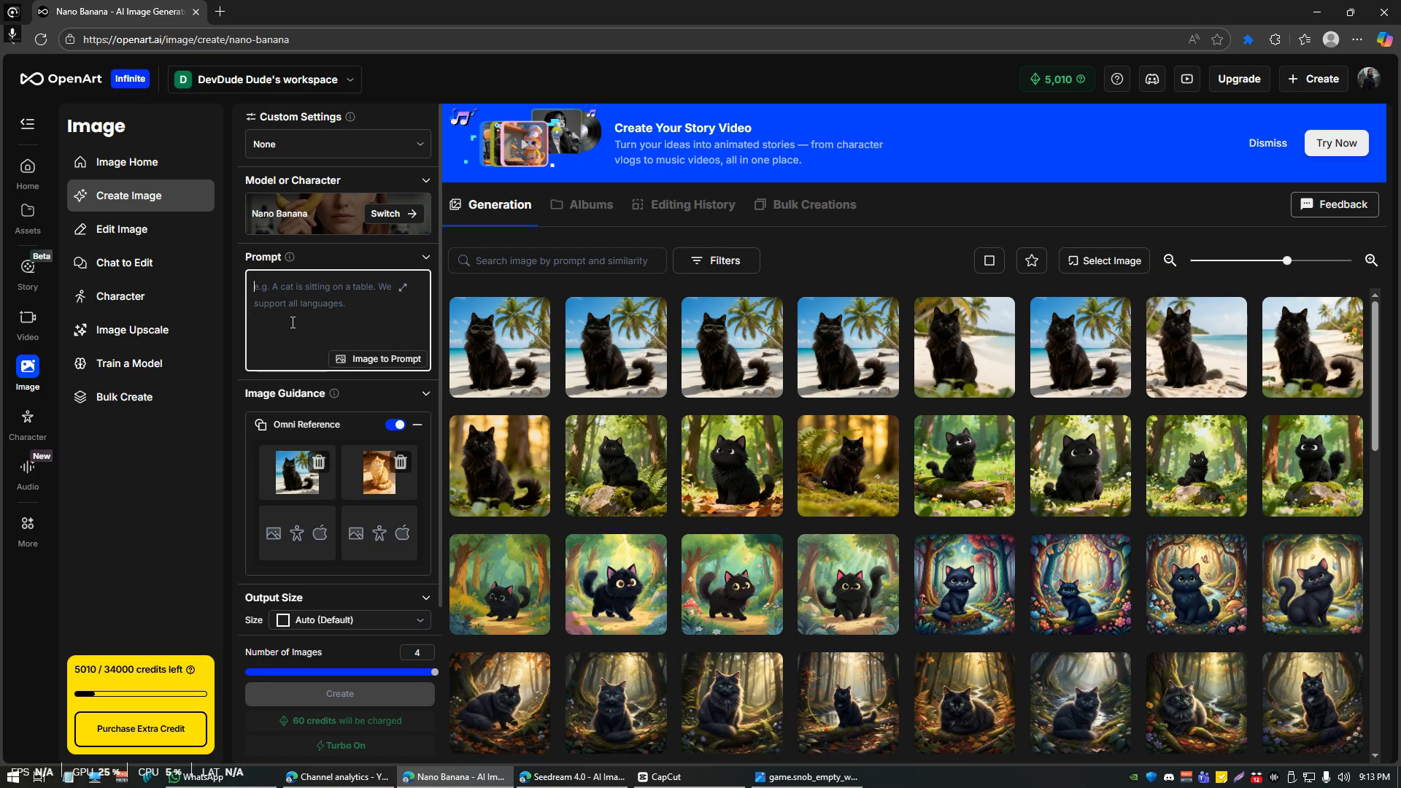
type("put")
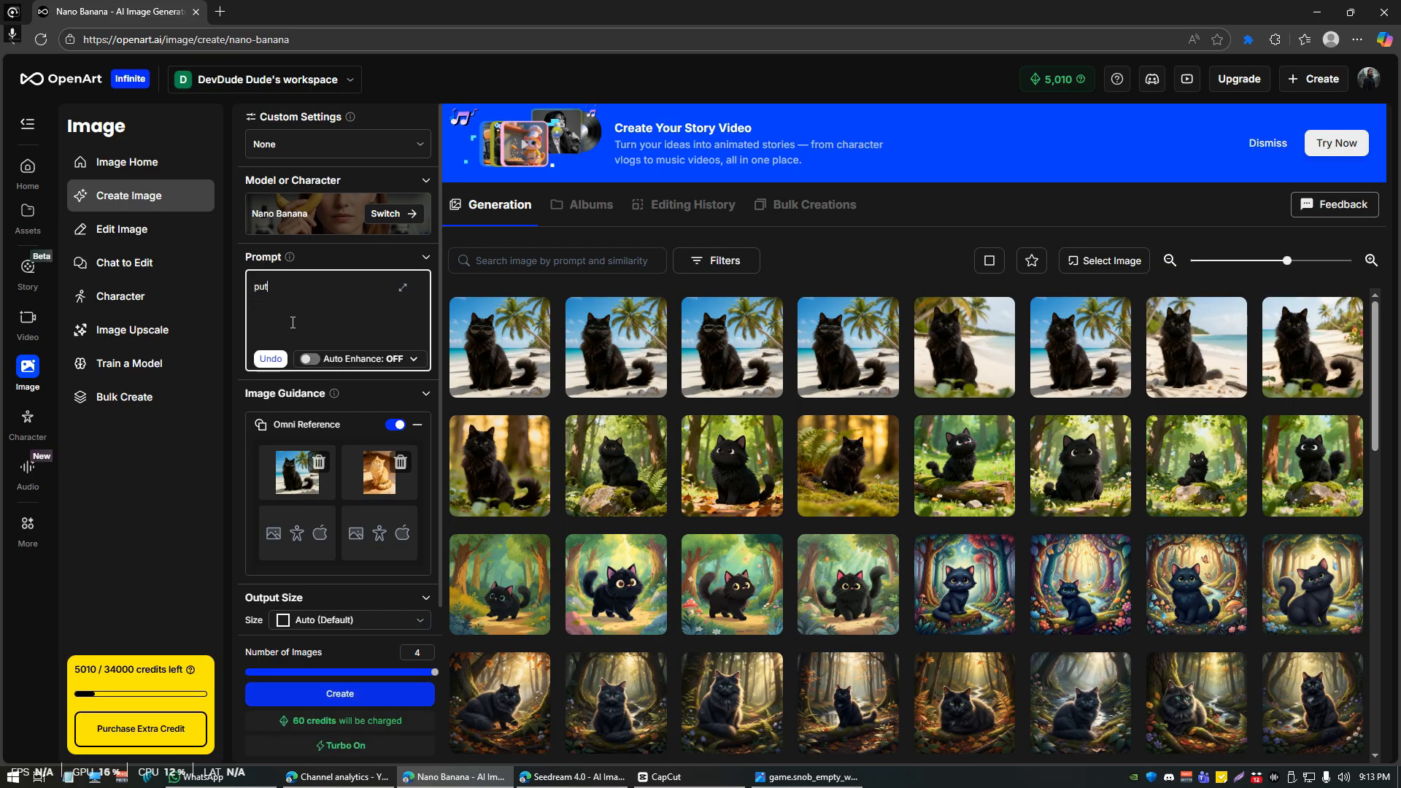
type(" these two cants into ")
type("cats into th")
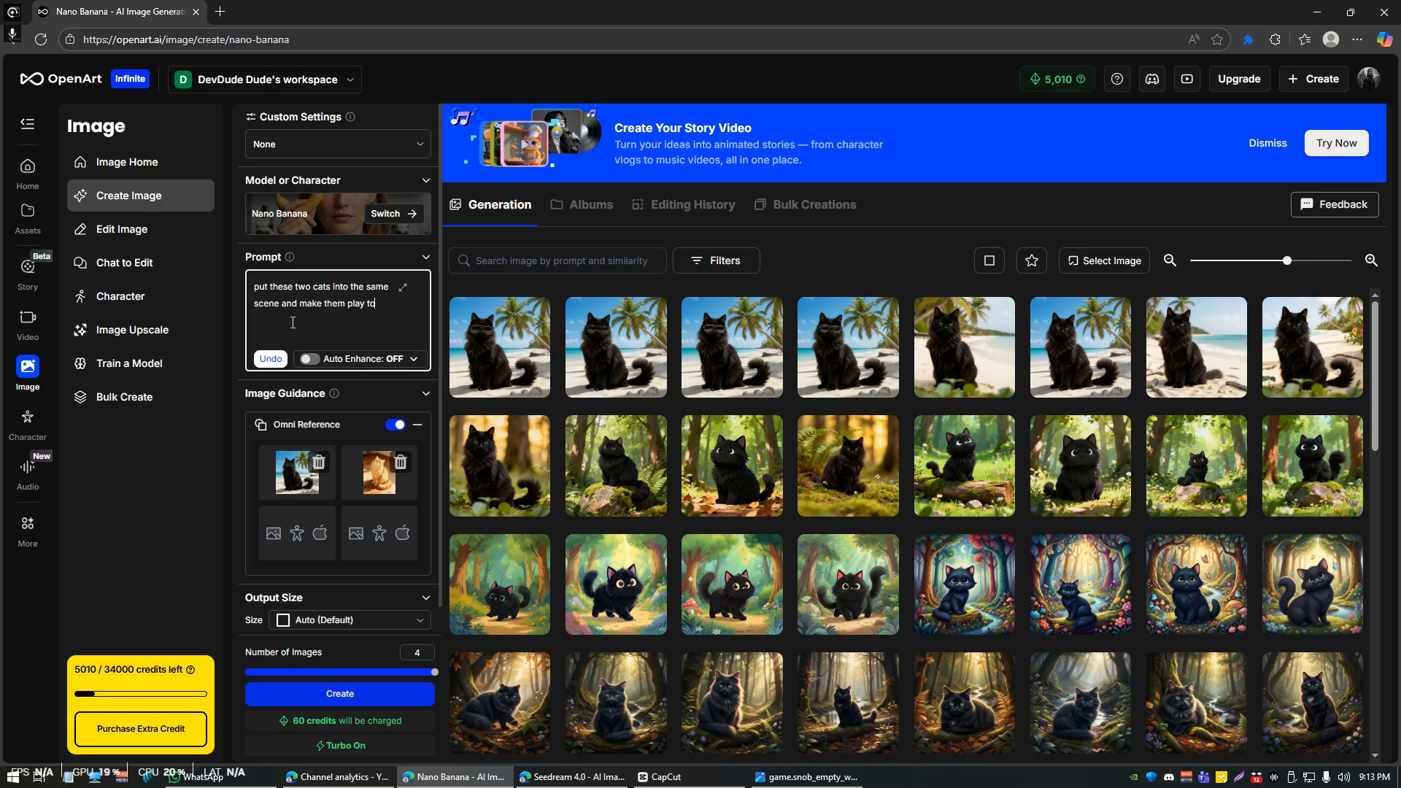
type("r, the sce")
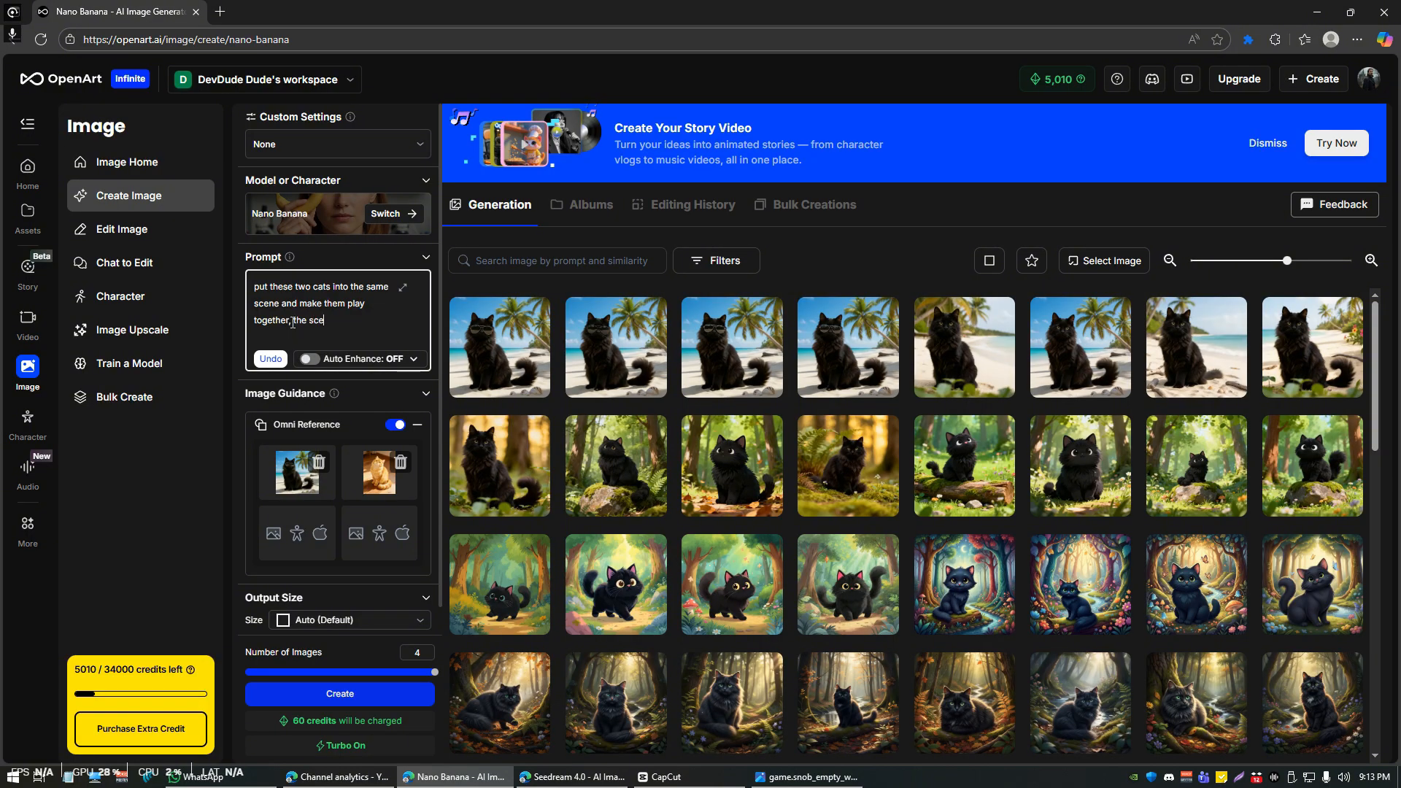
type("ne in a back yard")
left_click(383, 701)
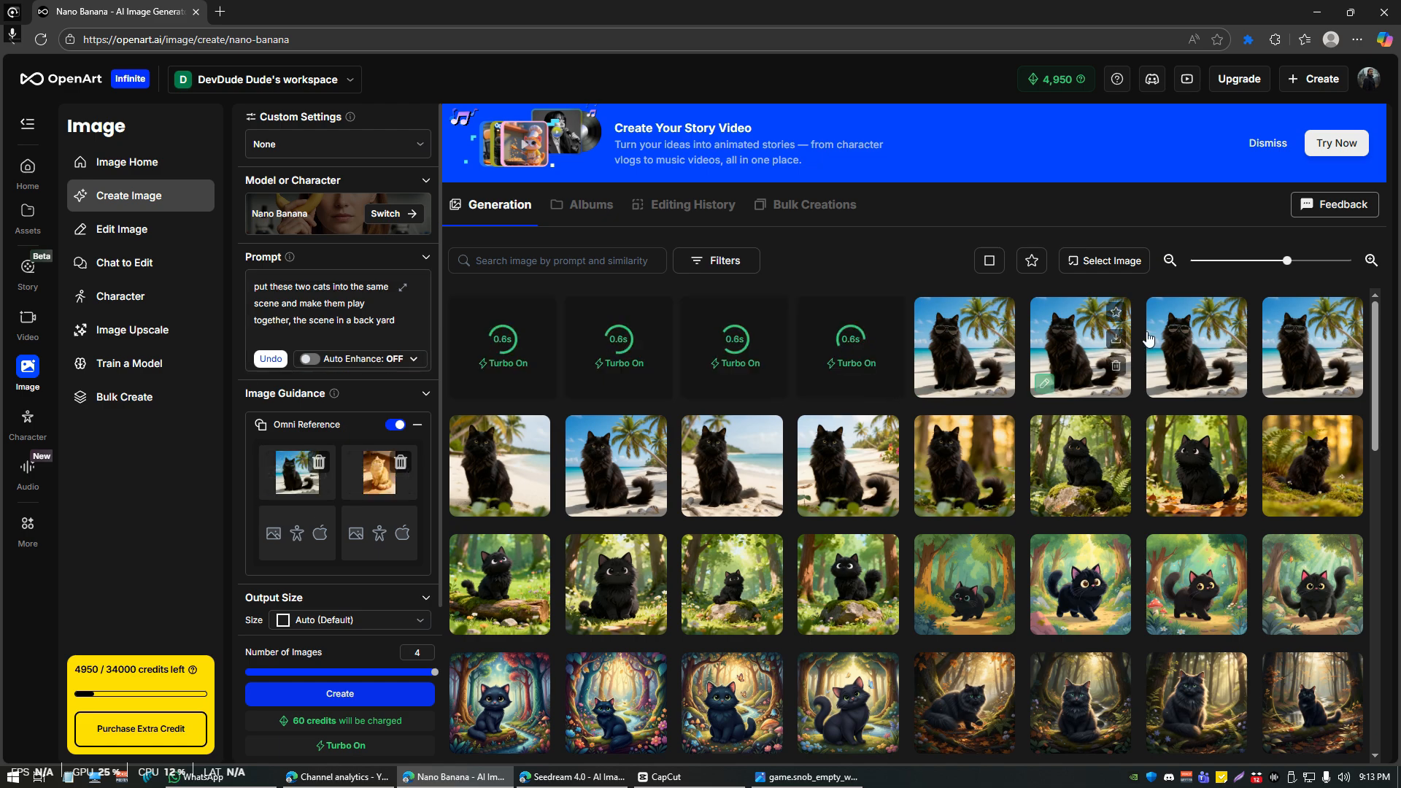
Step: Examine the generated back yard images of the black and orange cats in the enlarged preview
left_click(942, 367)
key("Escape")
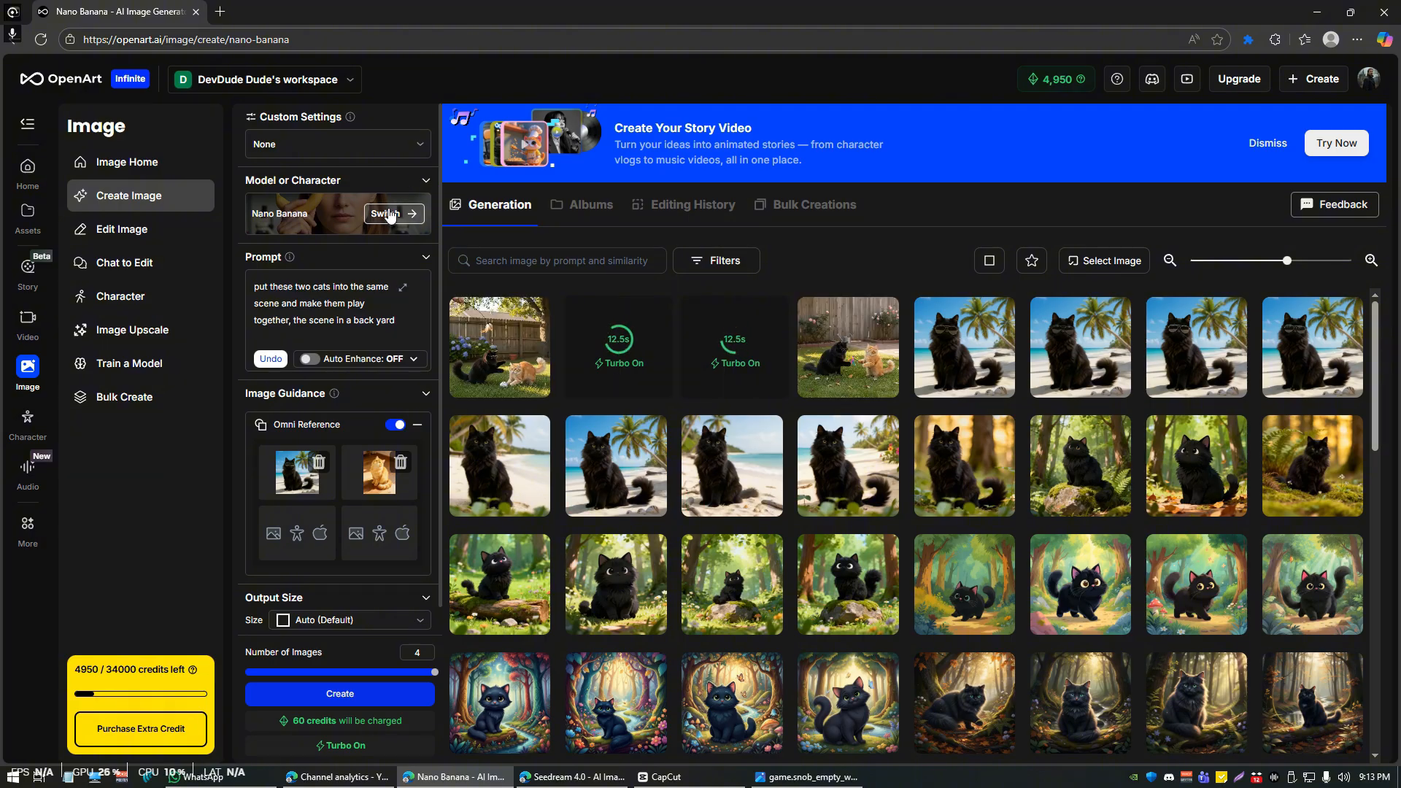
left_click(834, 340)
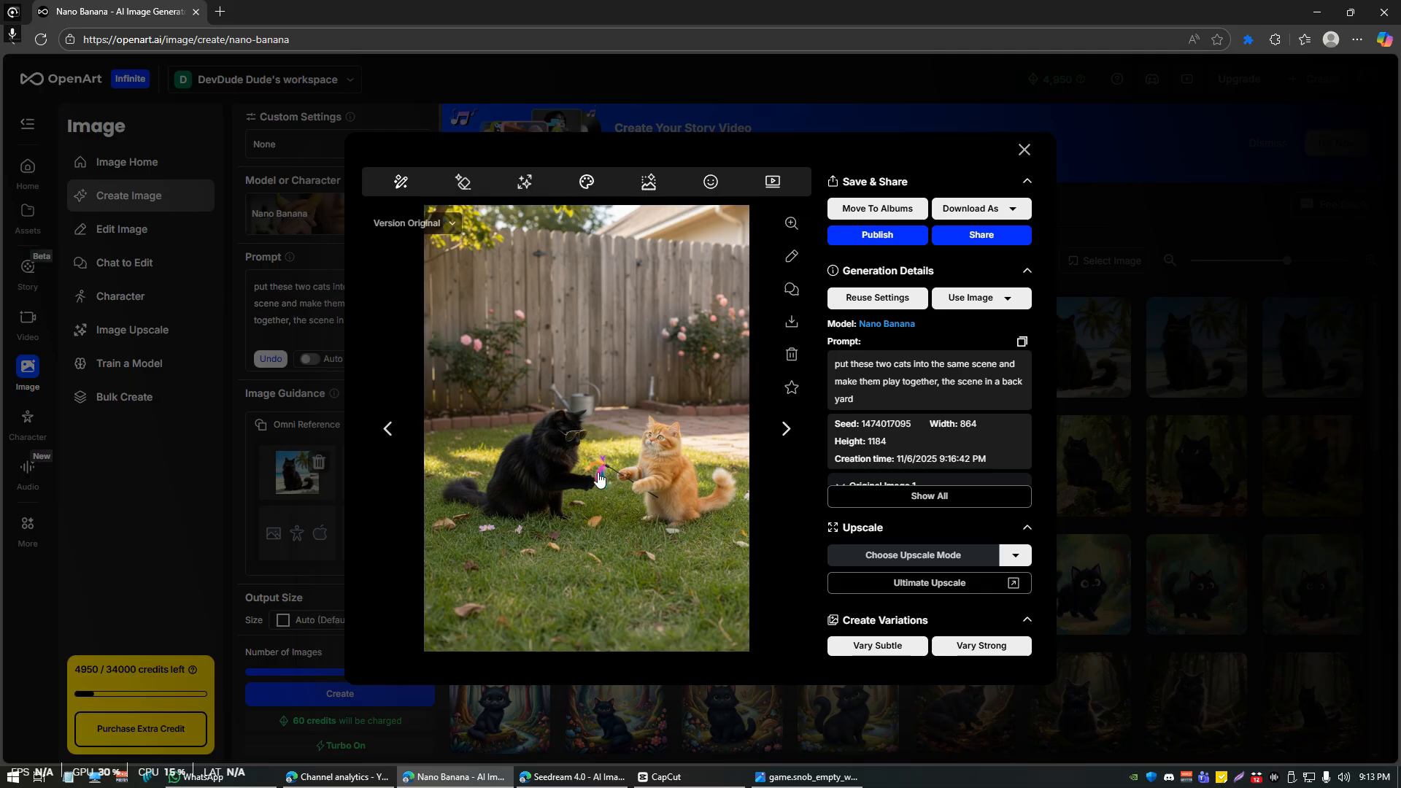
left_click(766, 460)
left_click(484, 359)
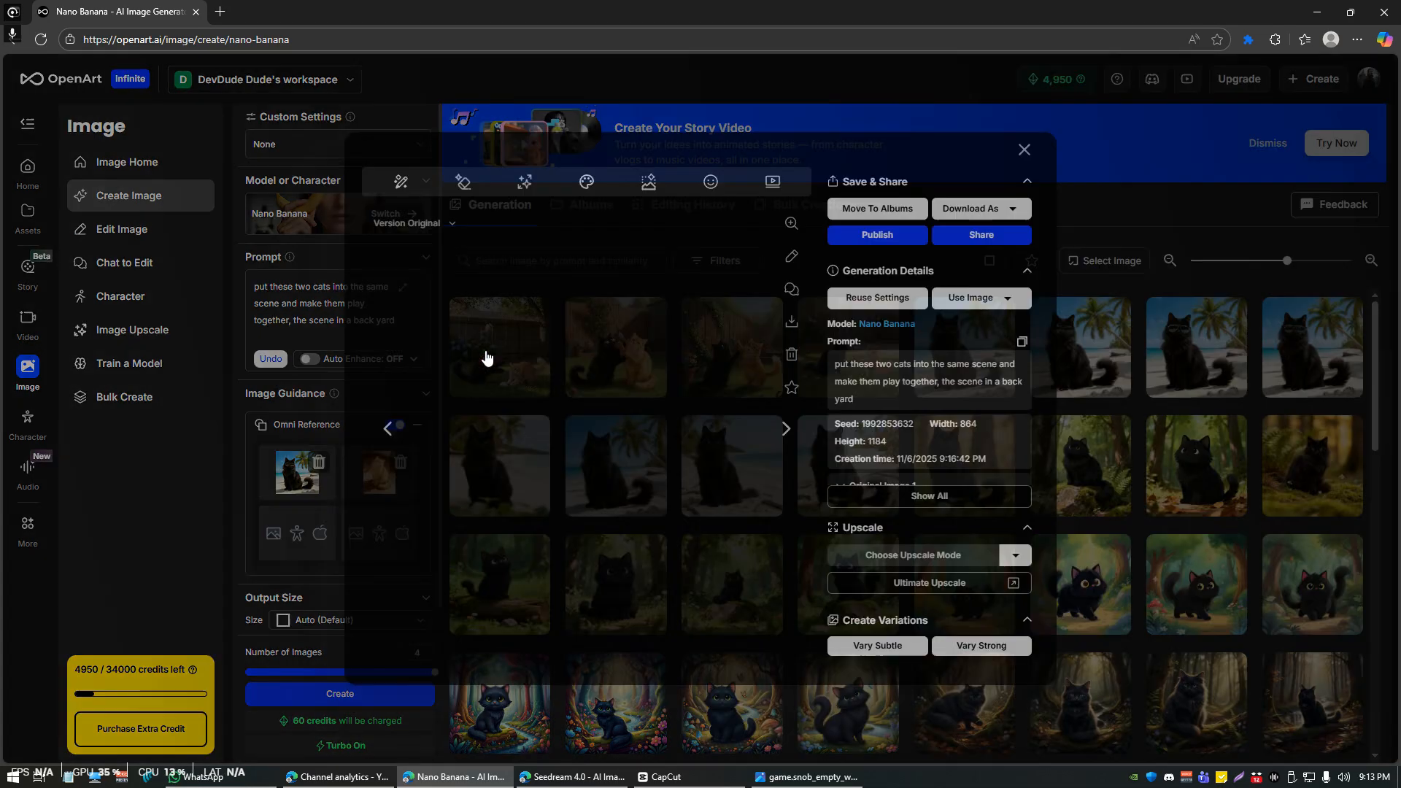
left_click(786, 430)
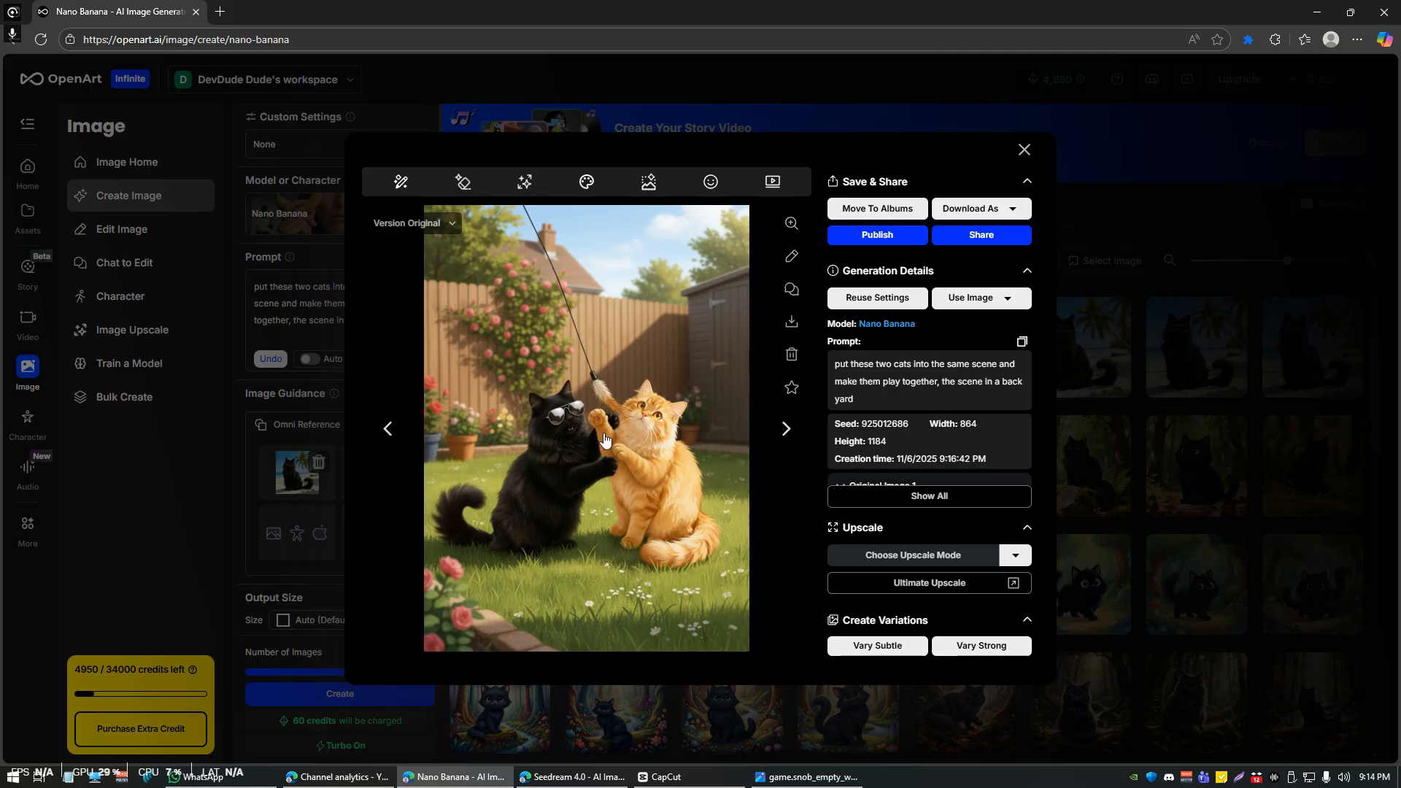
left_click(784, 429)
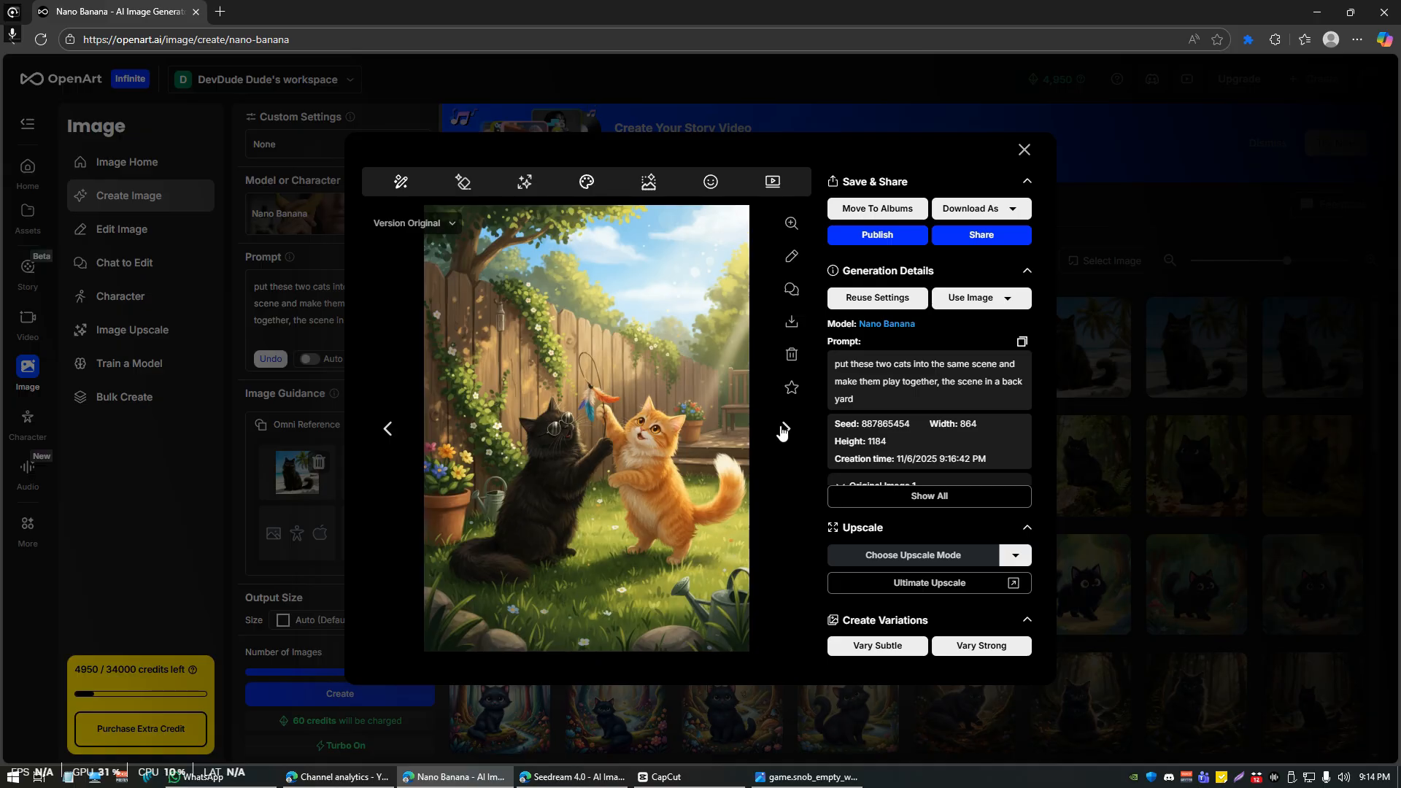
left_click(785, 430)
key("Escape")
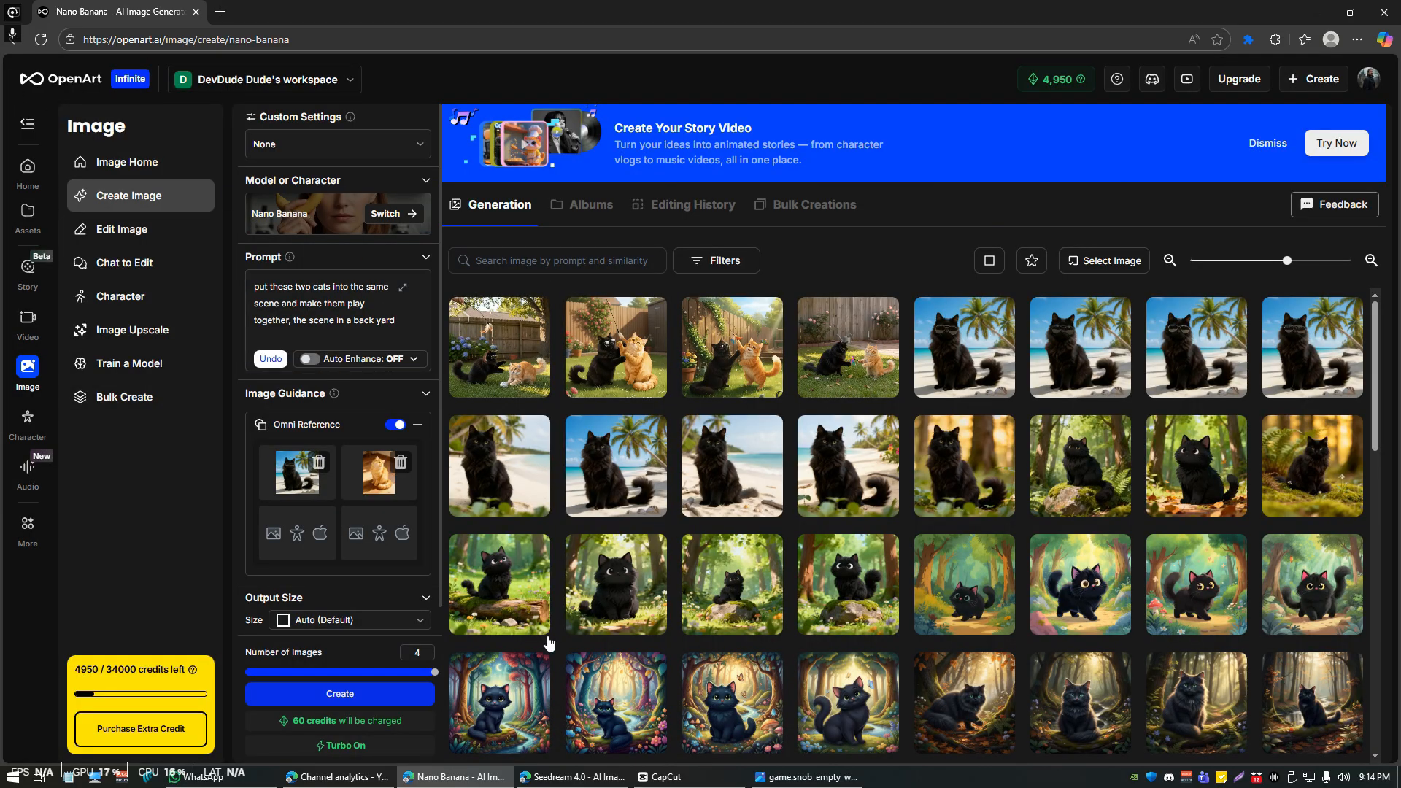
Step: Generate four more images with the same prompt and references, and remove both cat reference images
left_click(387, 697)
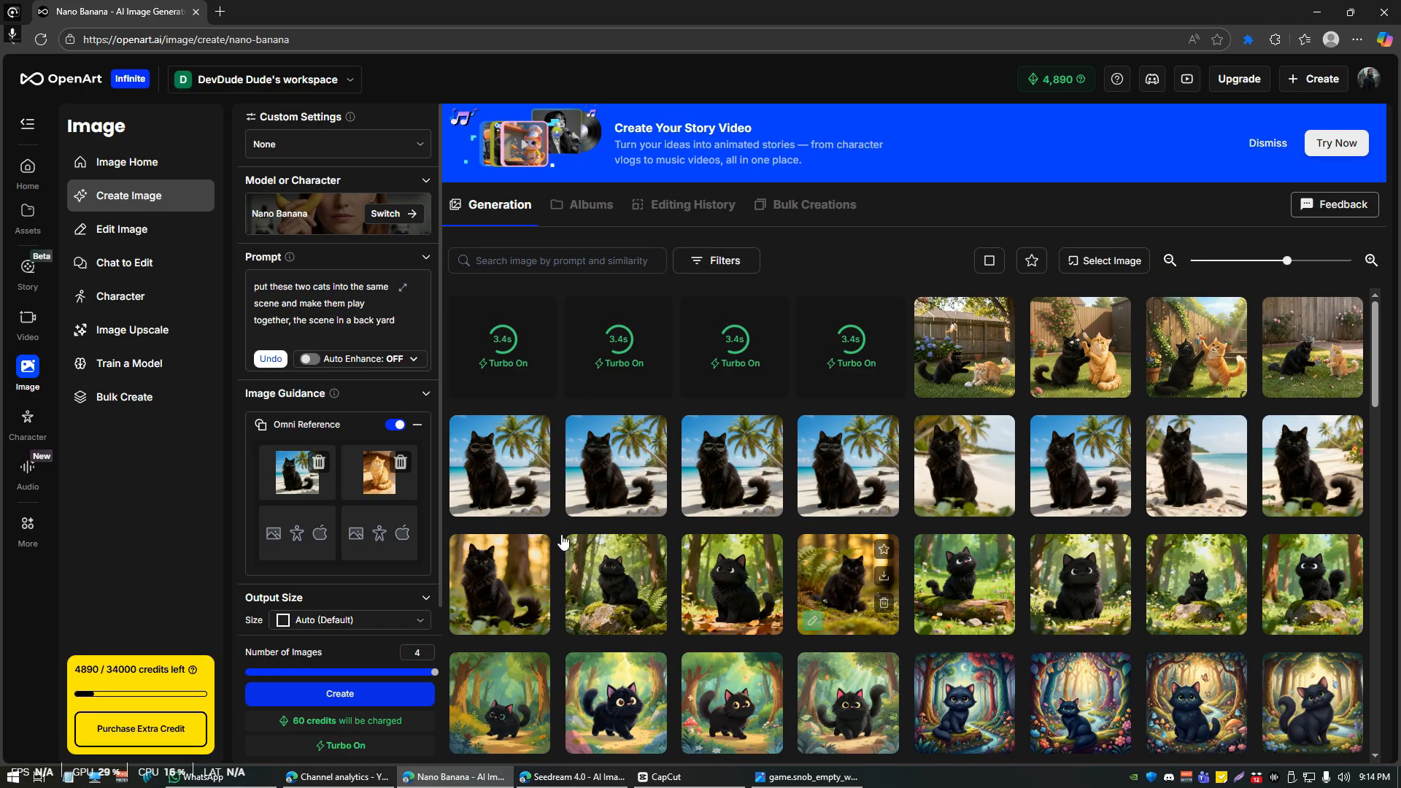
left_click(402, 464)
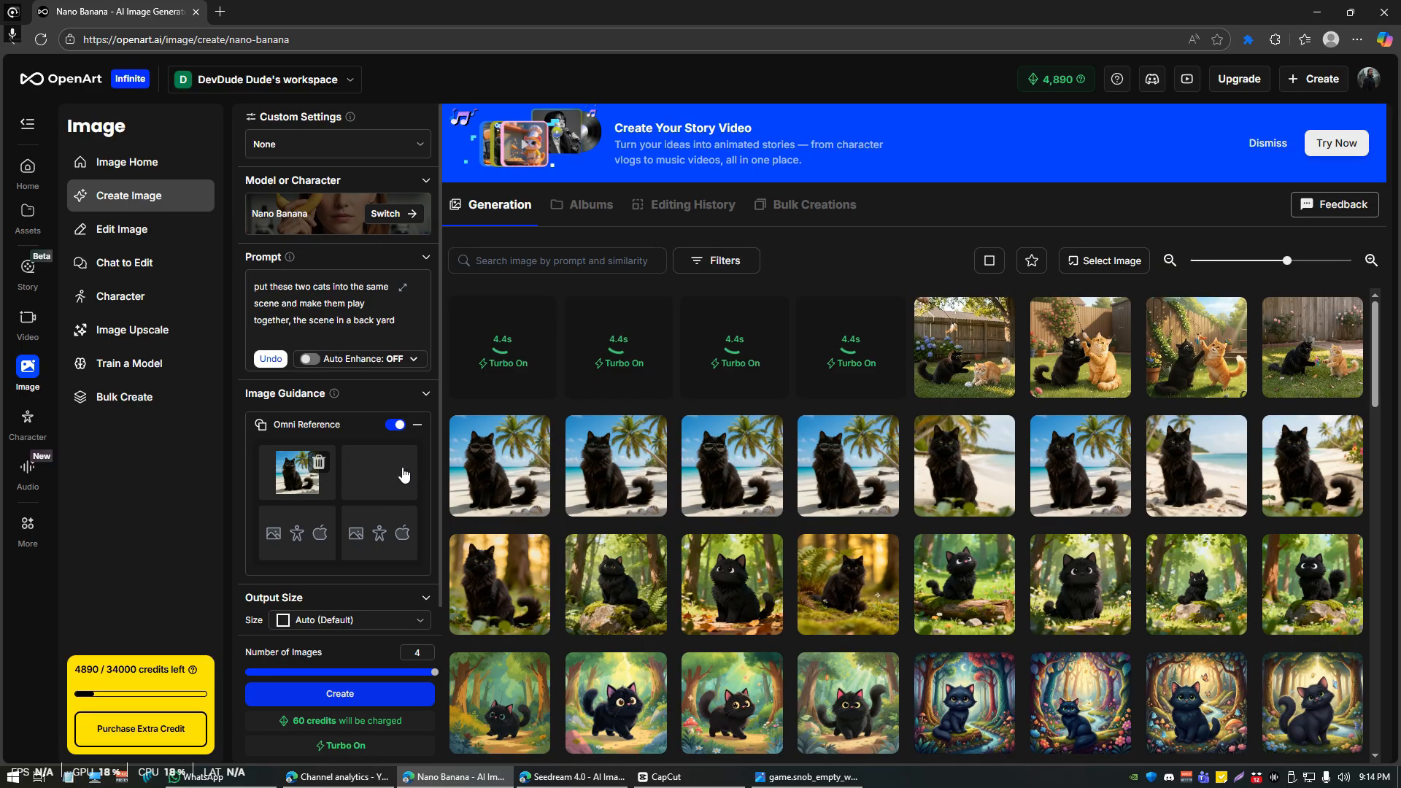
left_click(319, 463)
Step: Add the orange cat on the wooden floor and the cartoon black cat in the green forest from the generation history as reference images
mouse_move(329, 478)
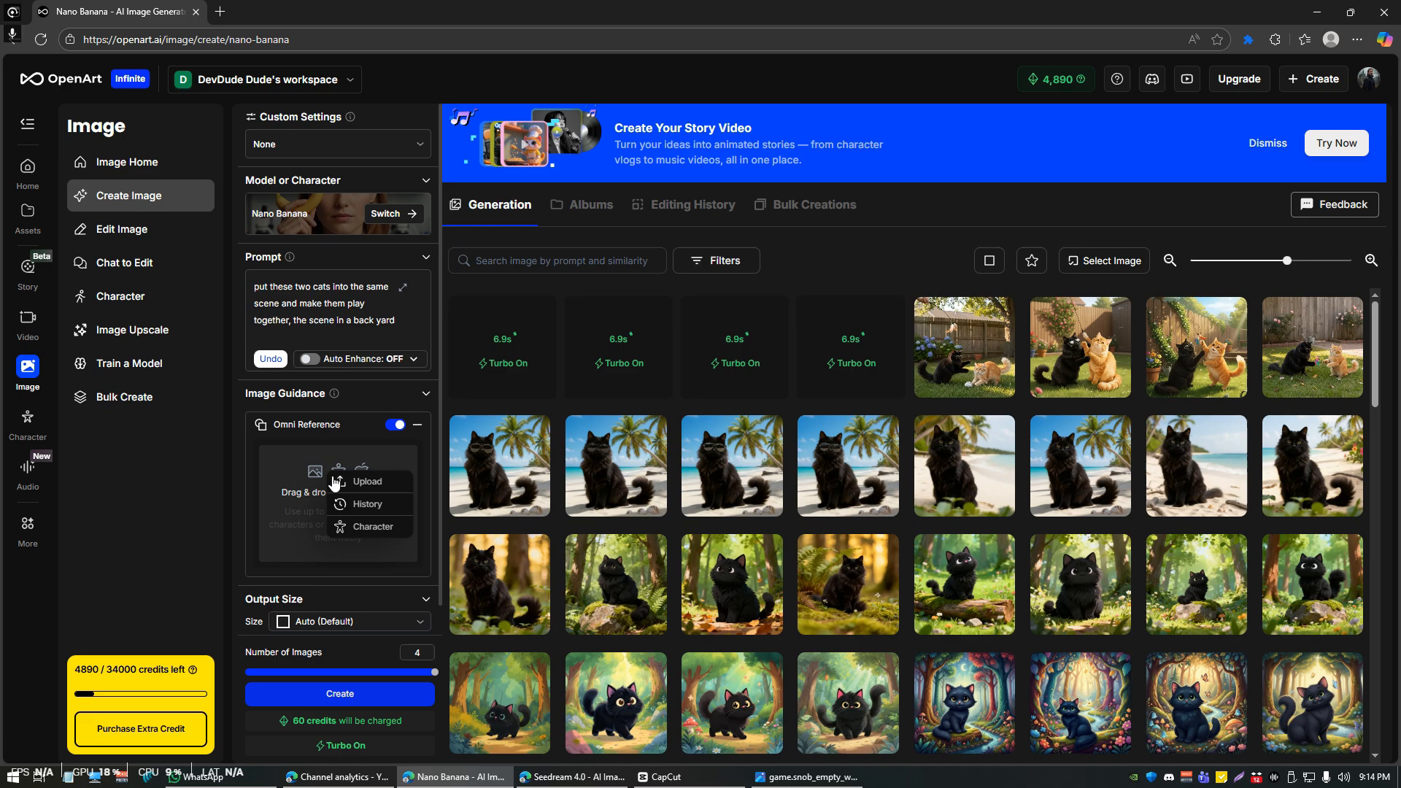
left_click(369, 497)
scroll(853, 463, "down", 4)
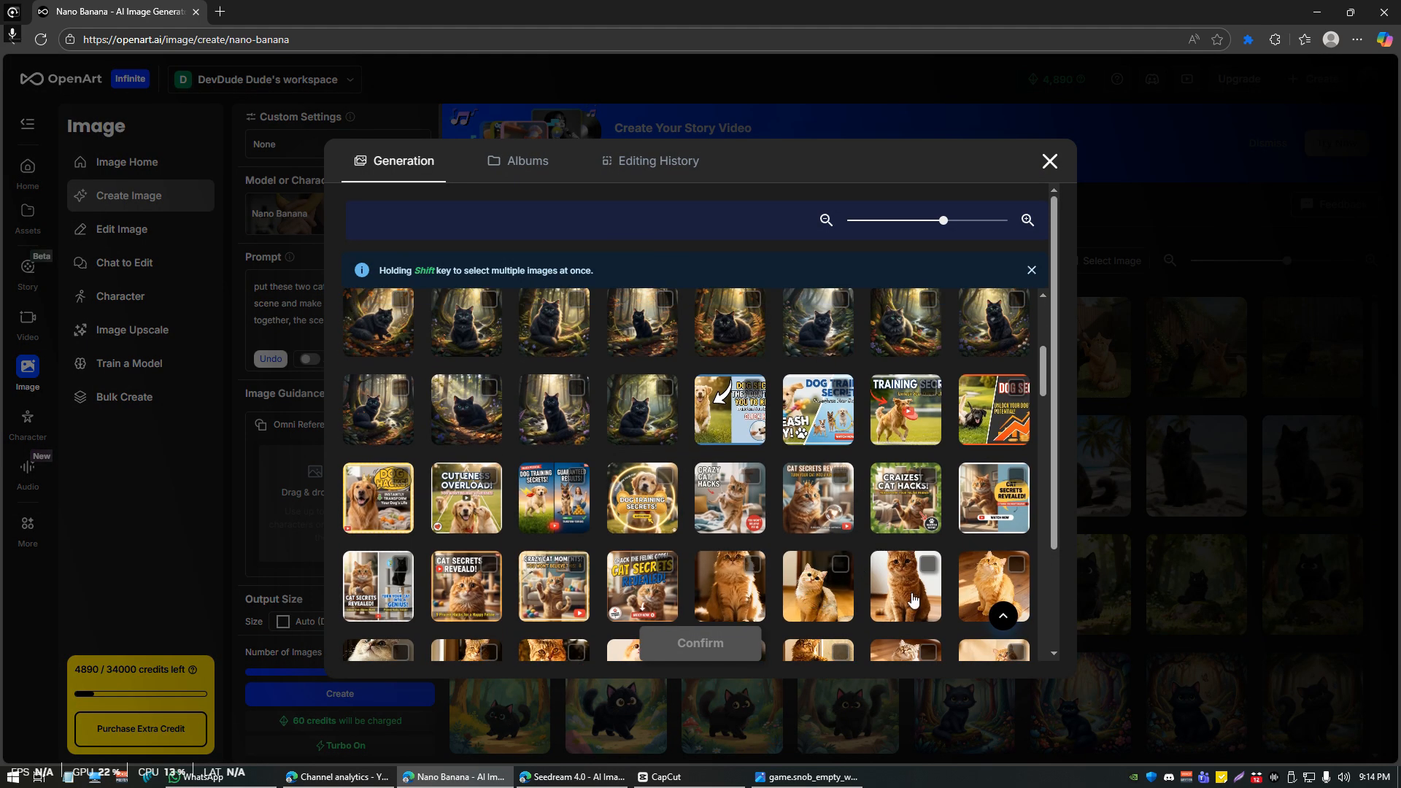
left_click(989, 594)
scroll(706, 536, "up", 1)
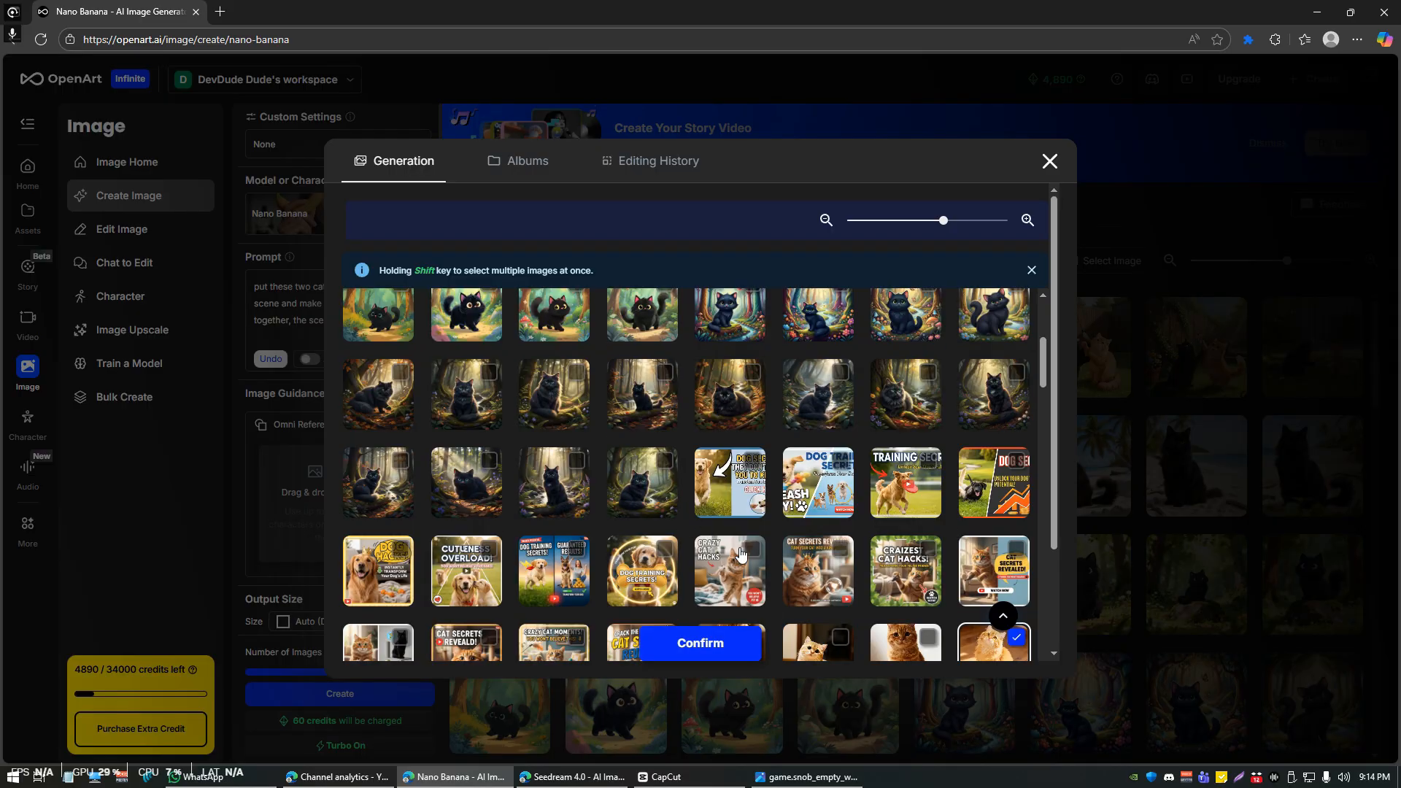
scroll(716, 492, "up", 2)
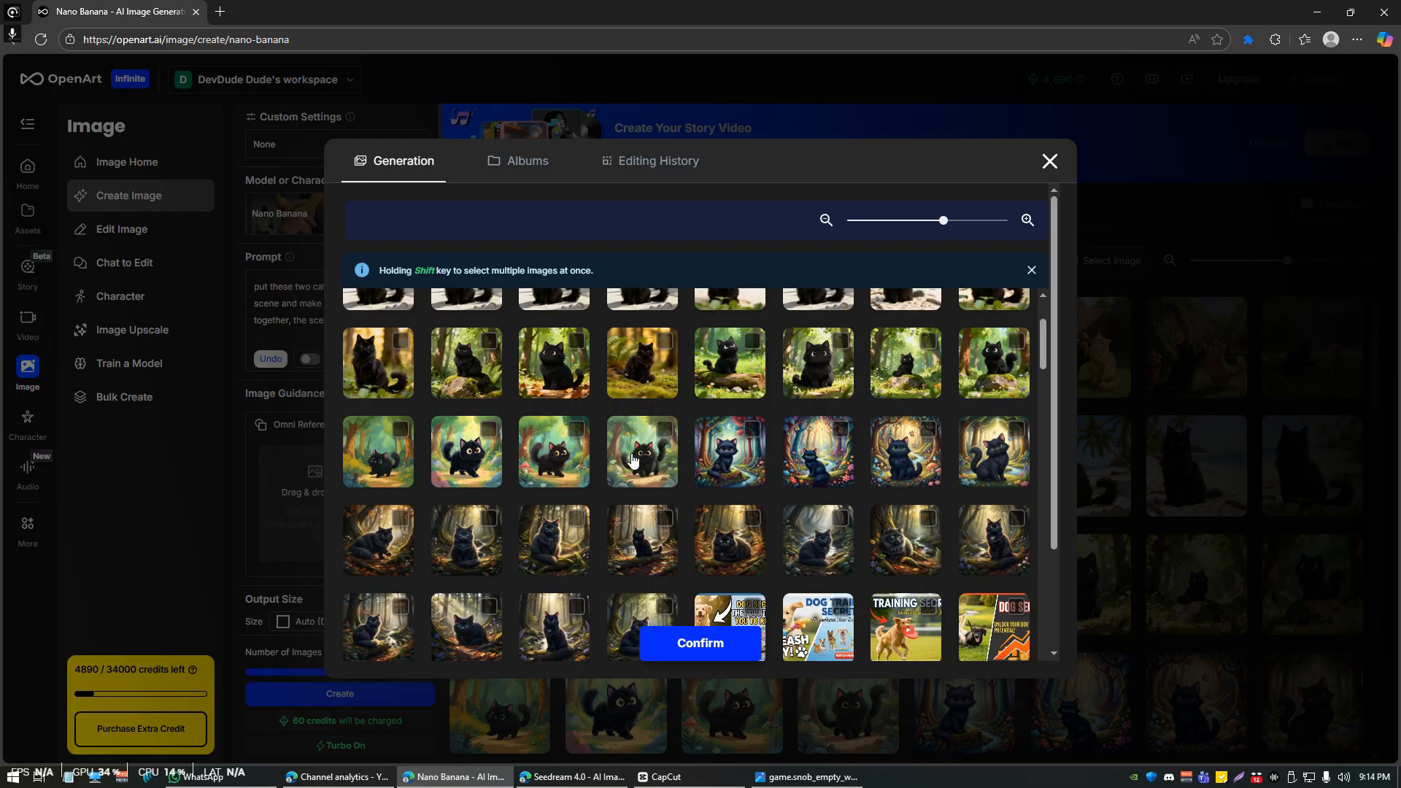
scroll(997, 540, "up", 2)
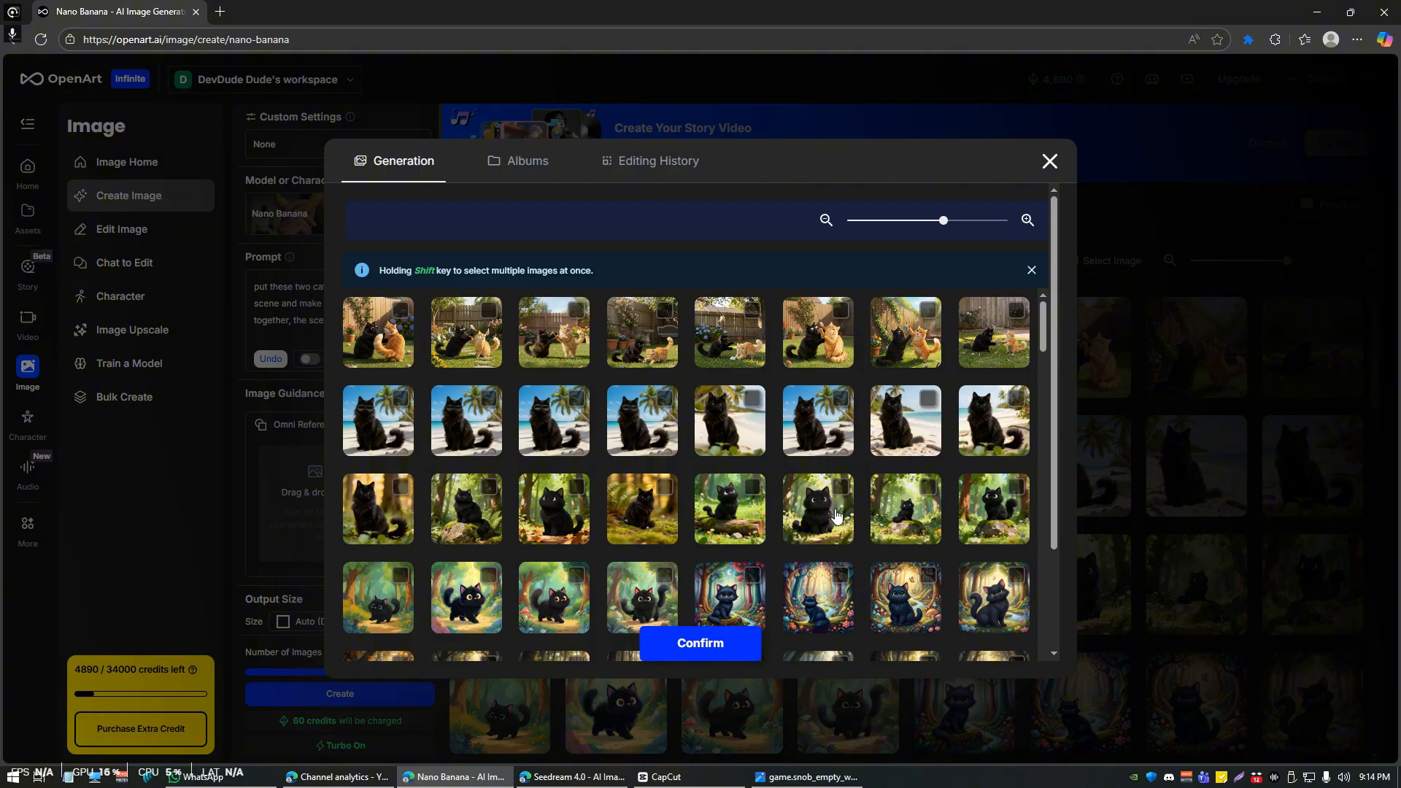
left_click(762, 511)
left_click(691, 645)
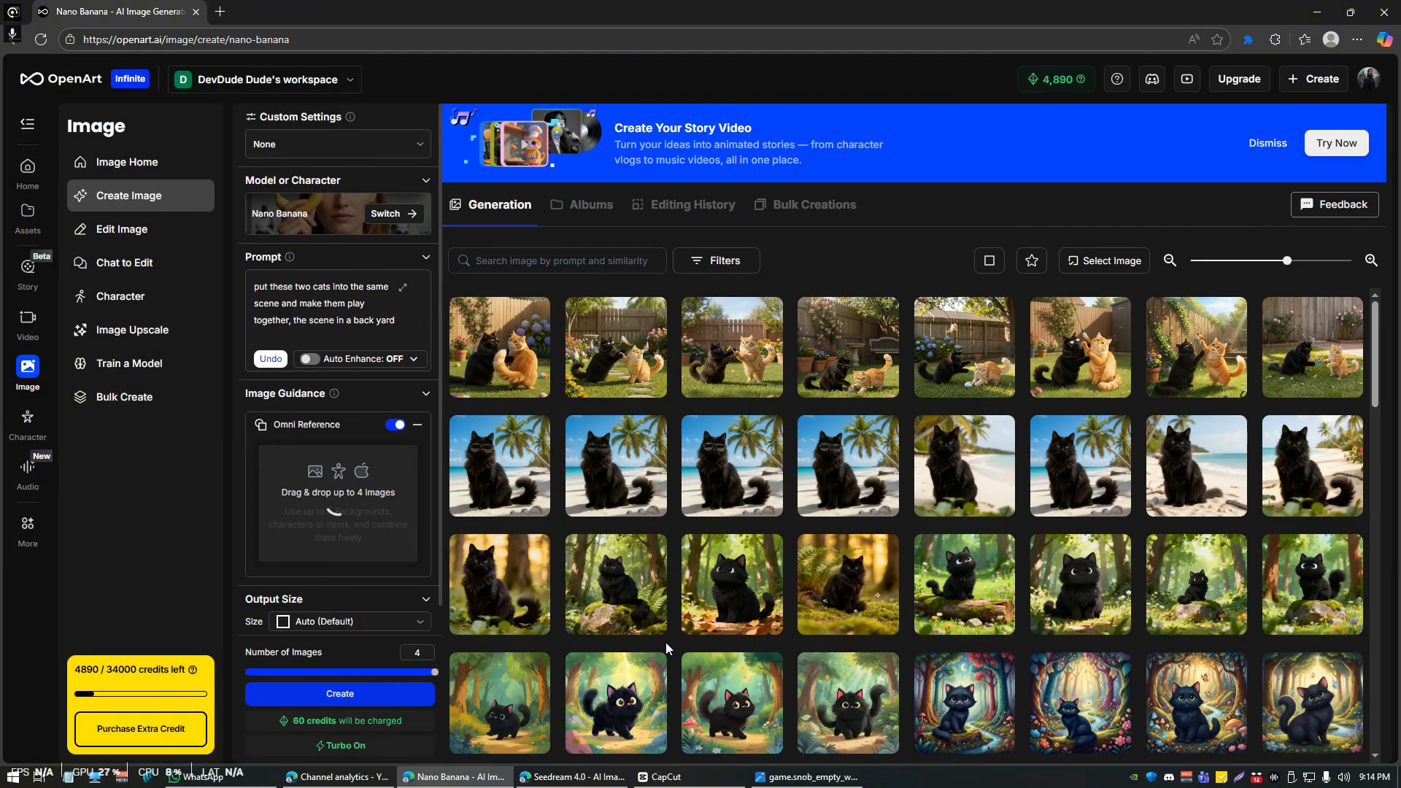
Step: Replace the prompt with "convert the orange cat into the art style of the black cat" and generate four images
left_click(310, 308)
key("ctrl+a")
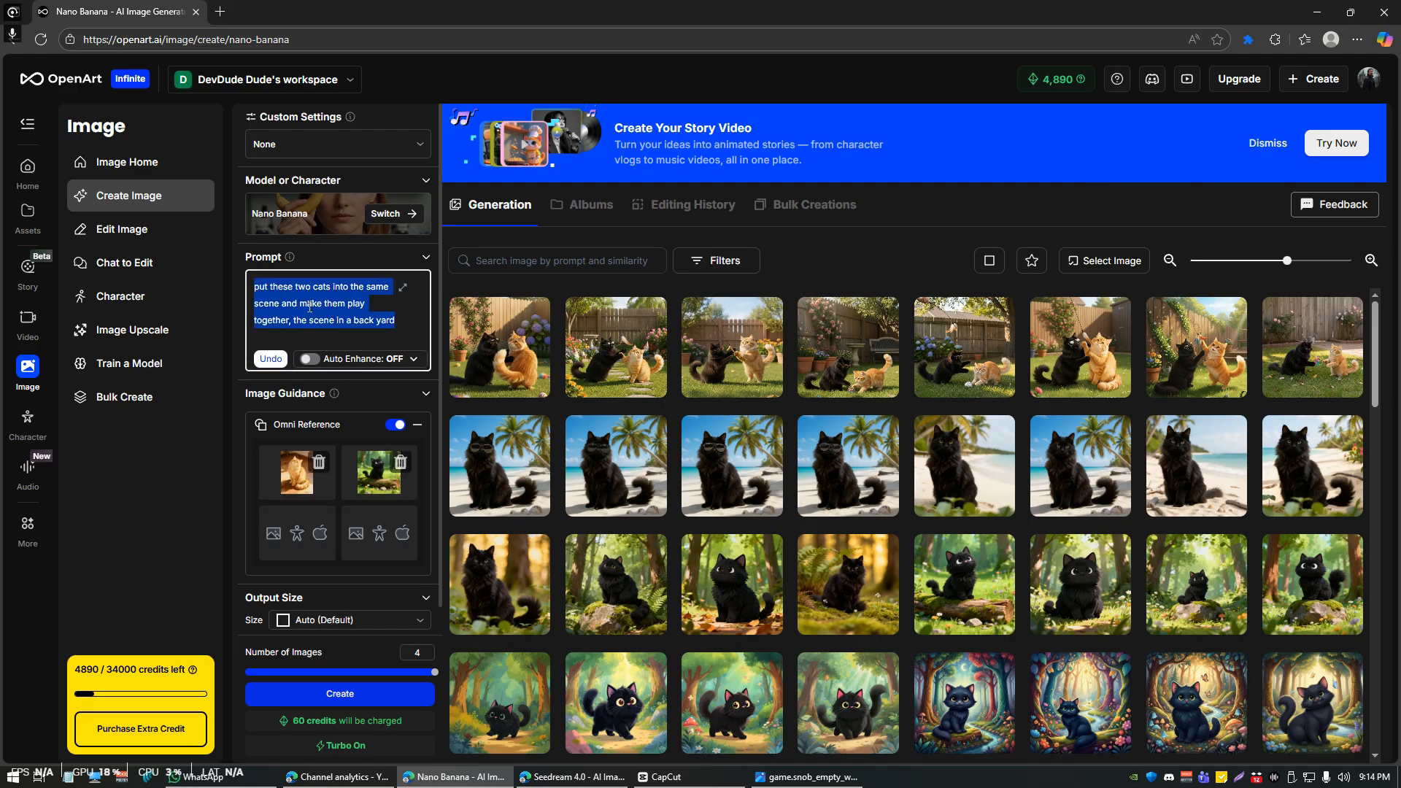
type("convert")
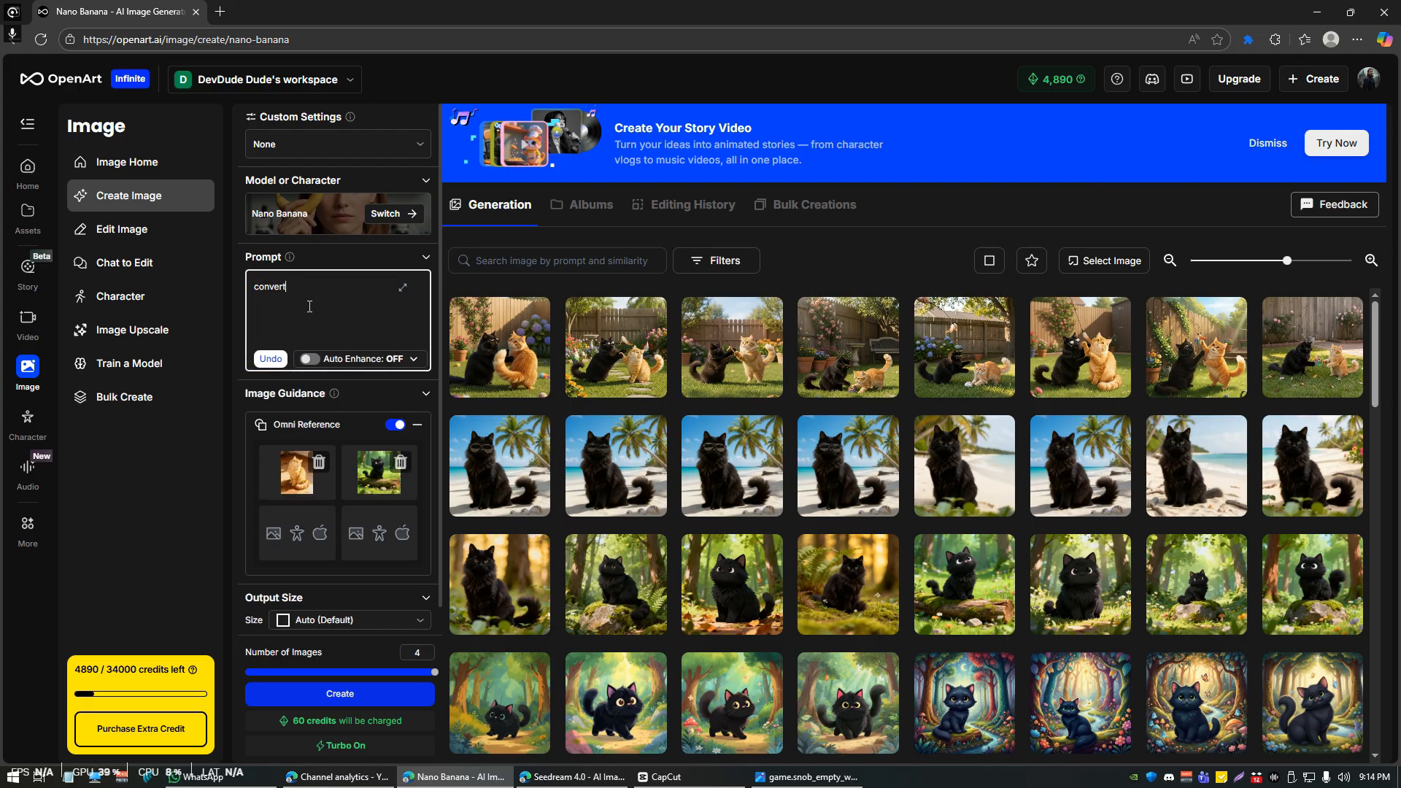
type(" the orange cat into the art style of the black cat")
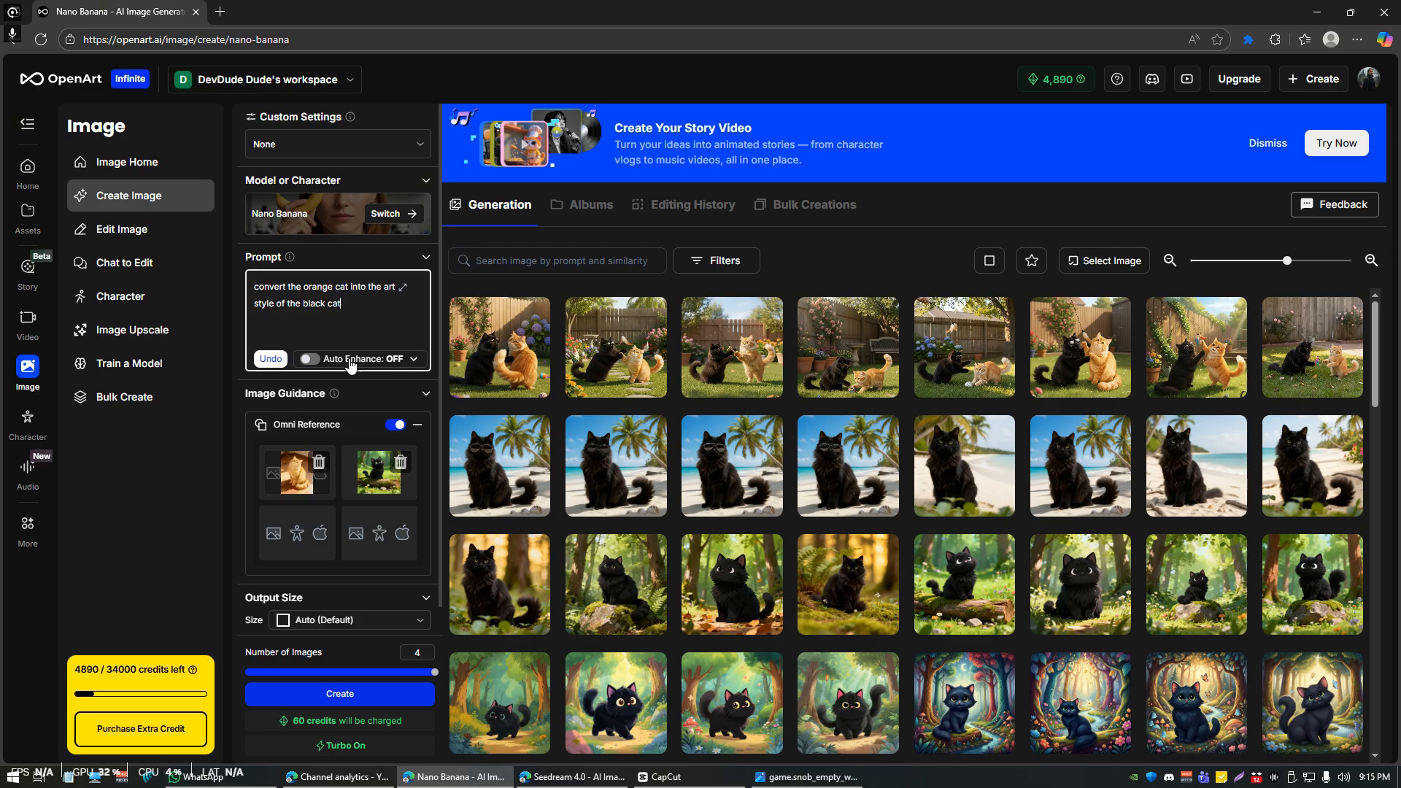
left_click(366, 693)
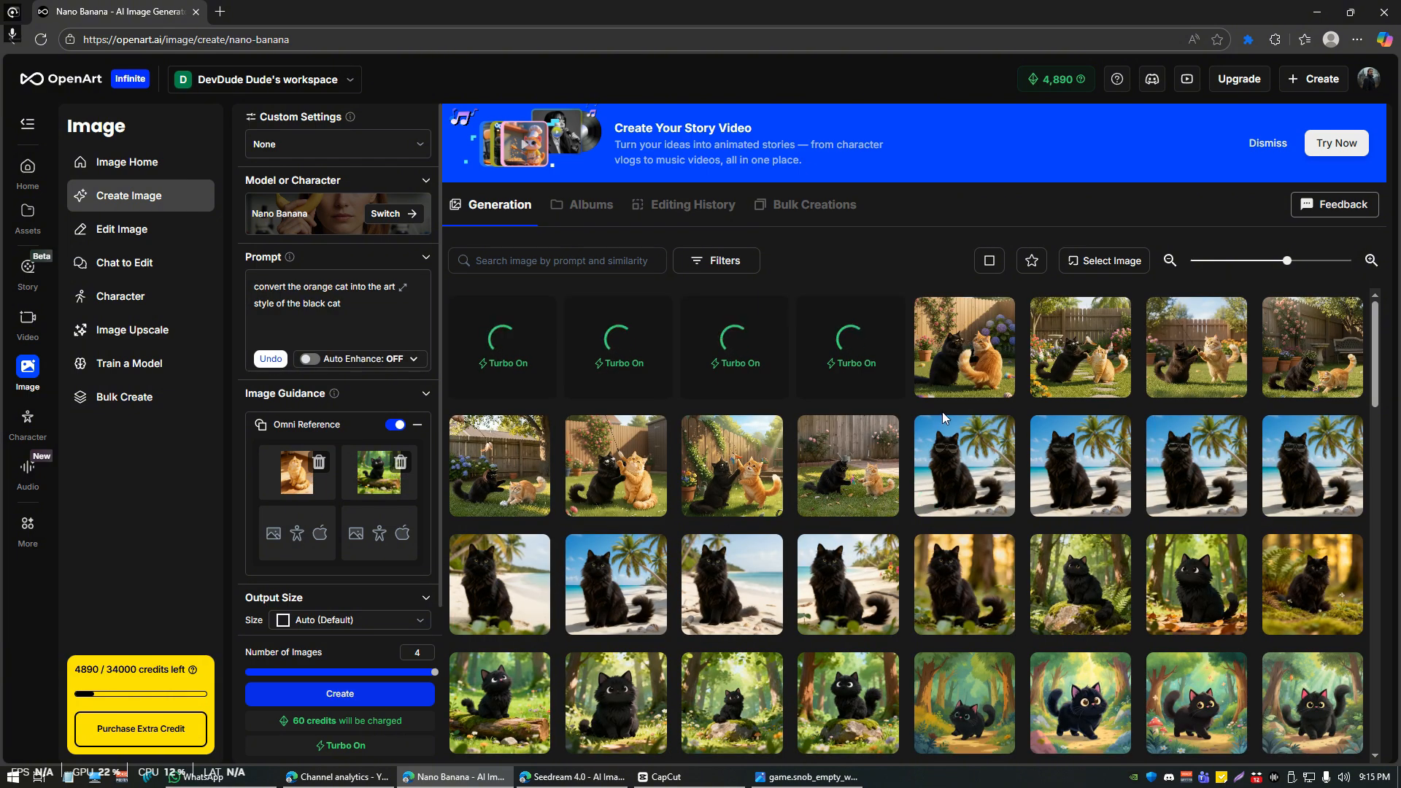
Step: Examine the newest back yard images of the black and orange cats in the enlarged preview
left_click(950, 329)
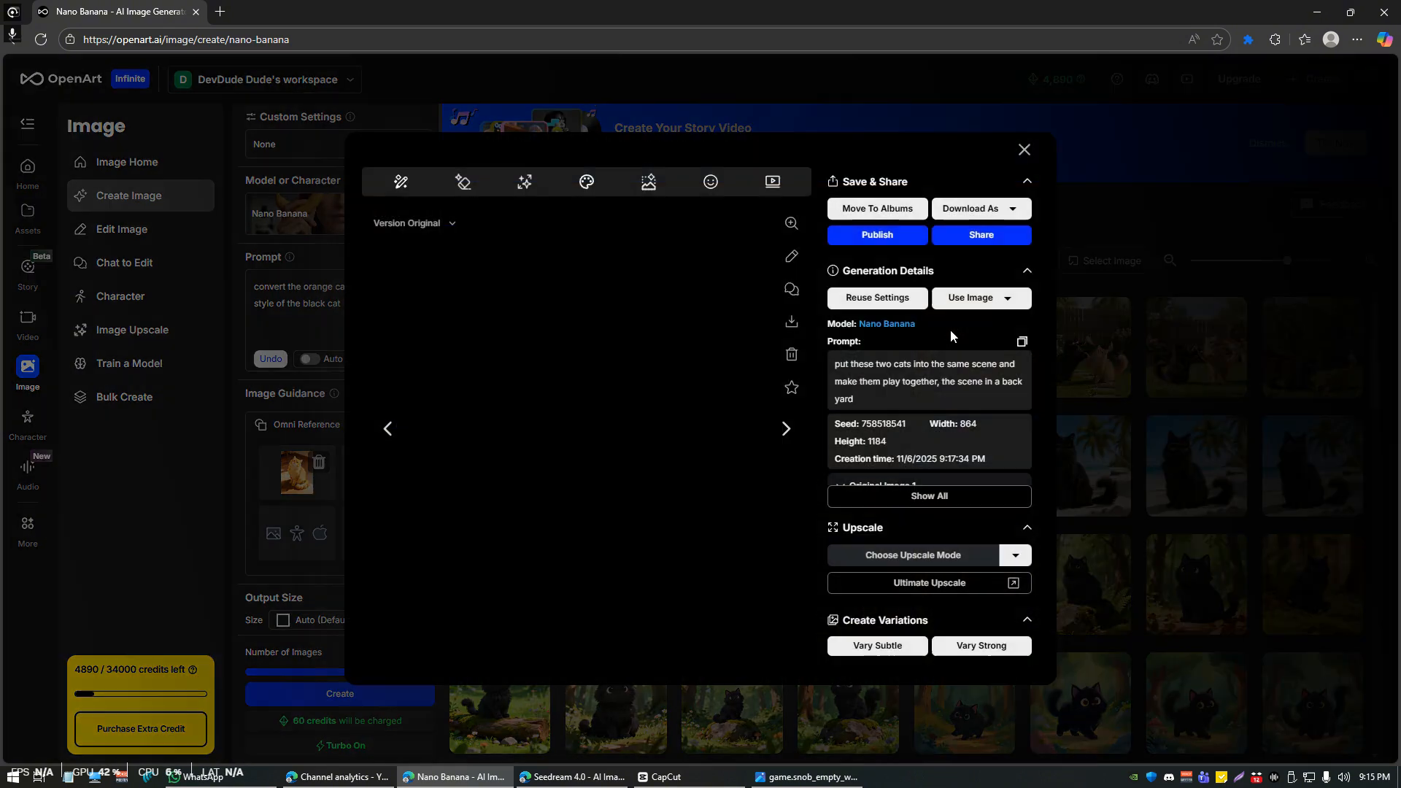
key("Right")
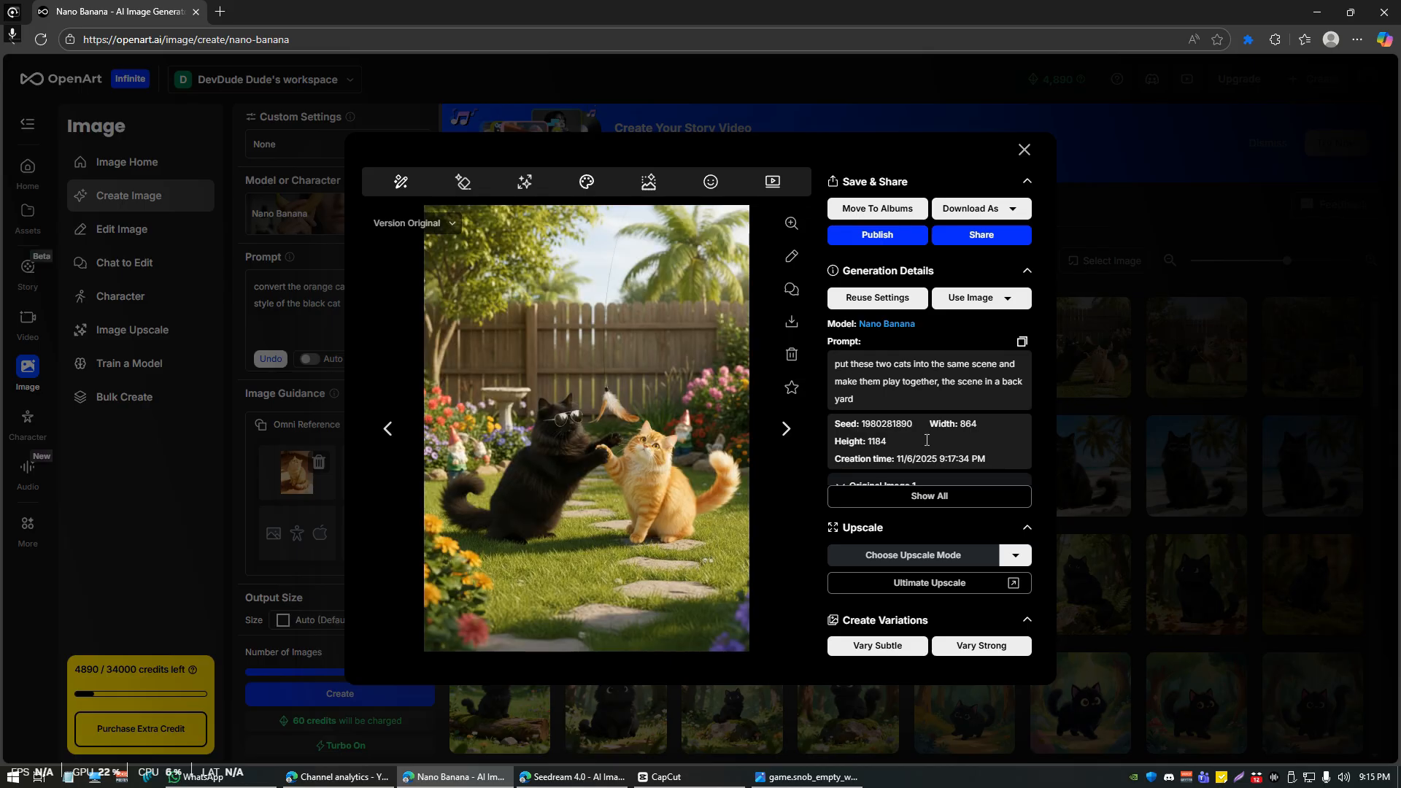
left_click(783, 430)
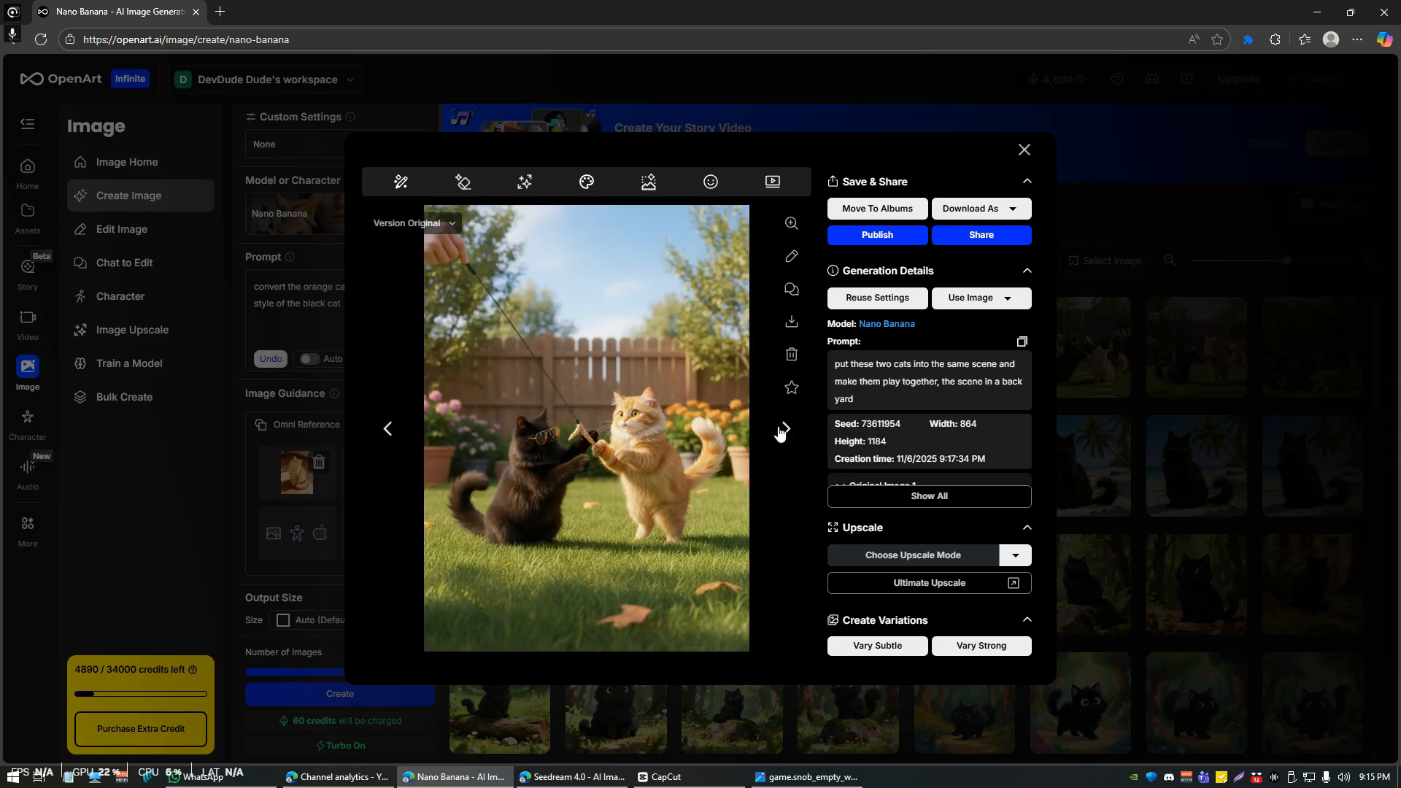
left_click(782, 431)
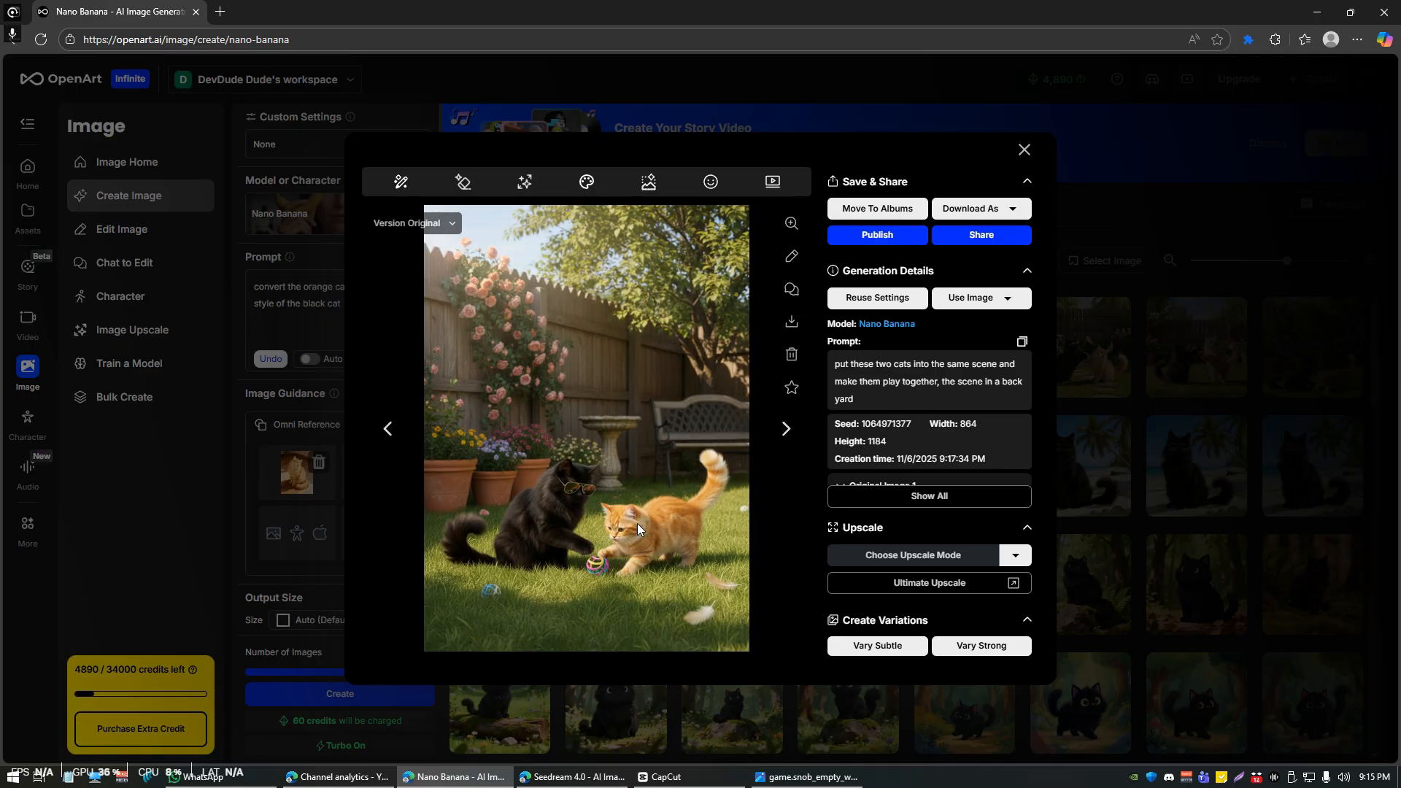
key("Escape")
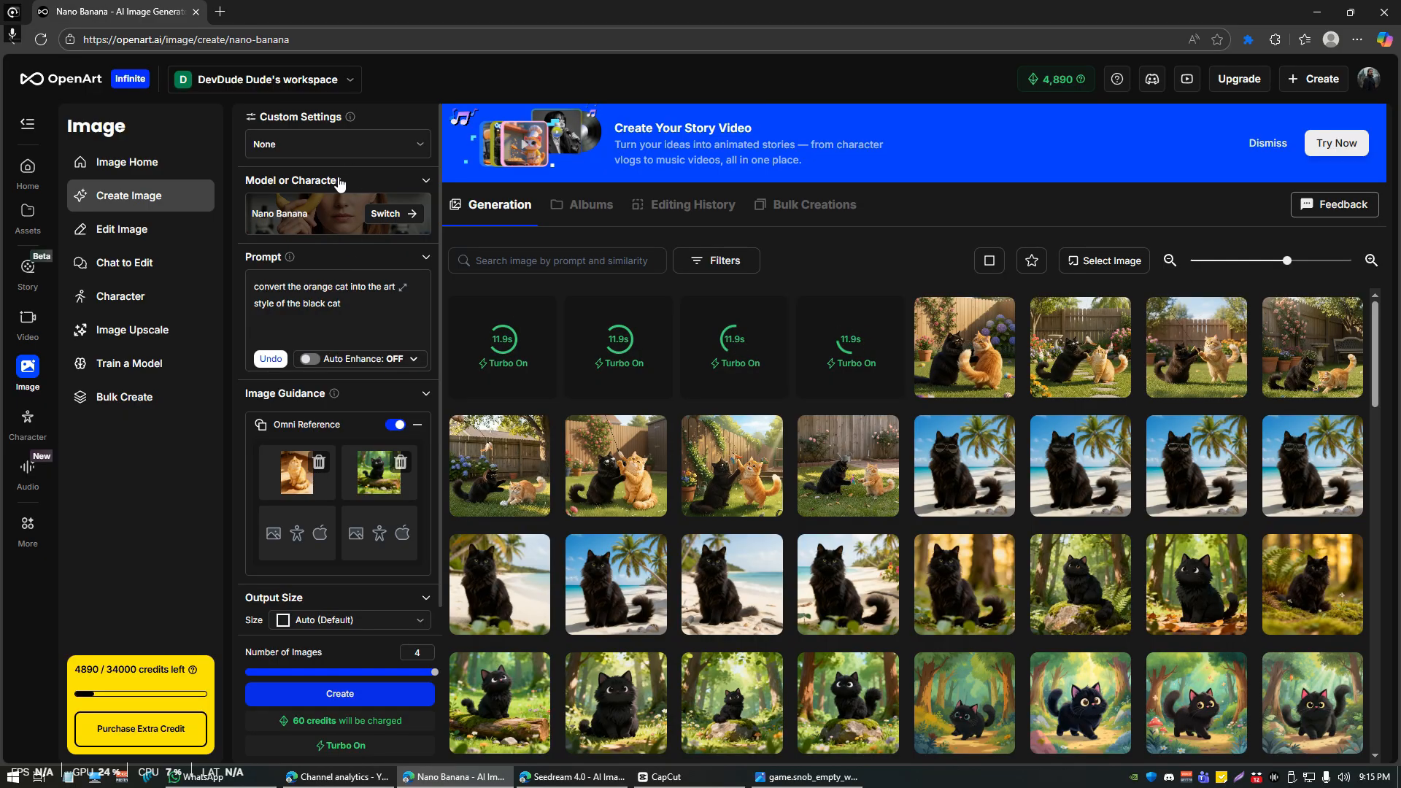
Step: Switch the image model to Seedream 4.0 and generate four images with the same prompt and cat references
left_click(340, 145)
left_click(343, 149)
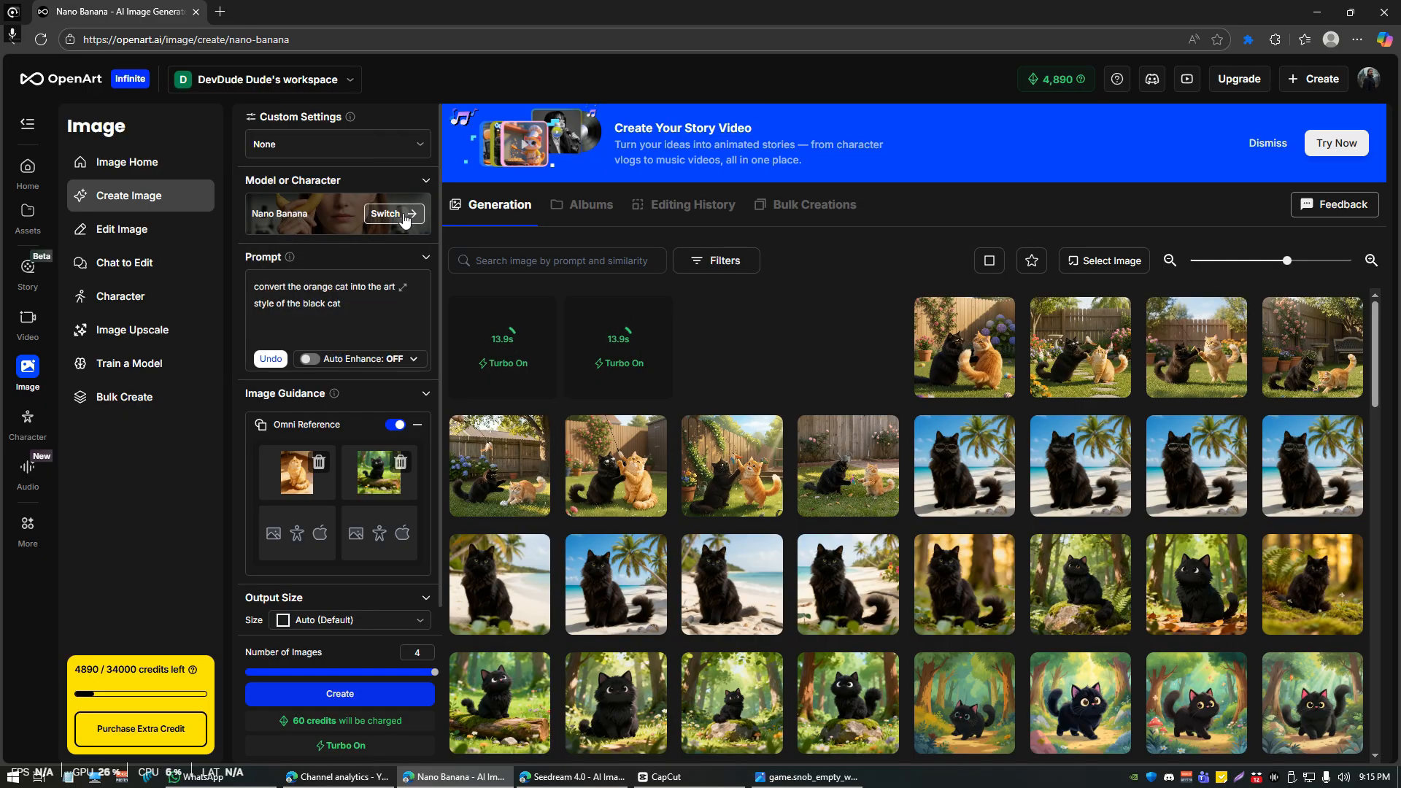
left_click(405, 214)
left_click(350, 343)
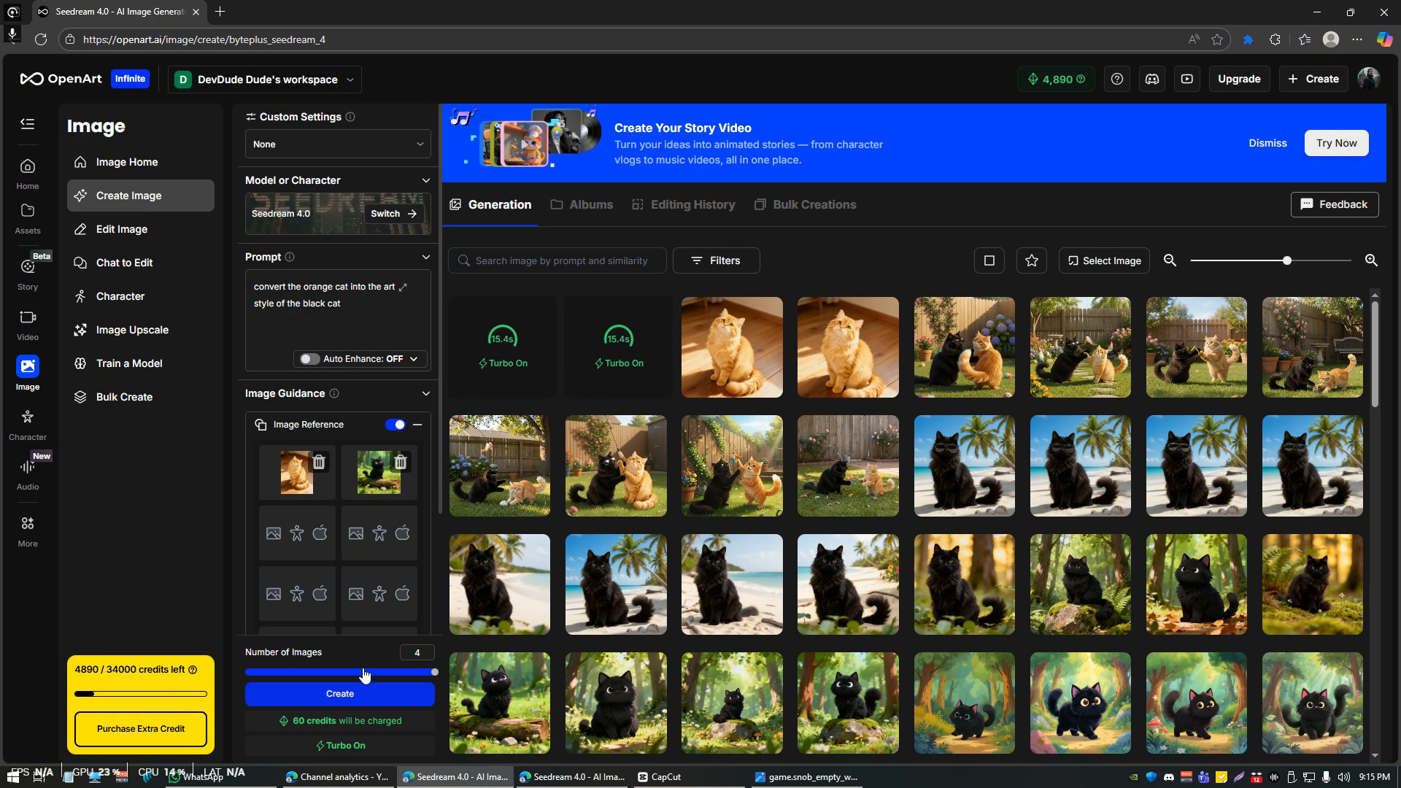
left_click(359, 695)
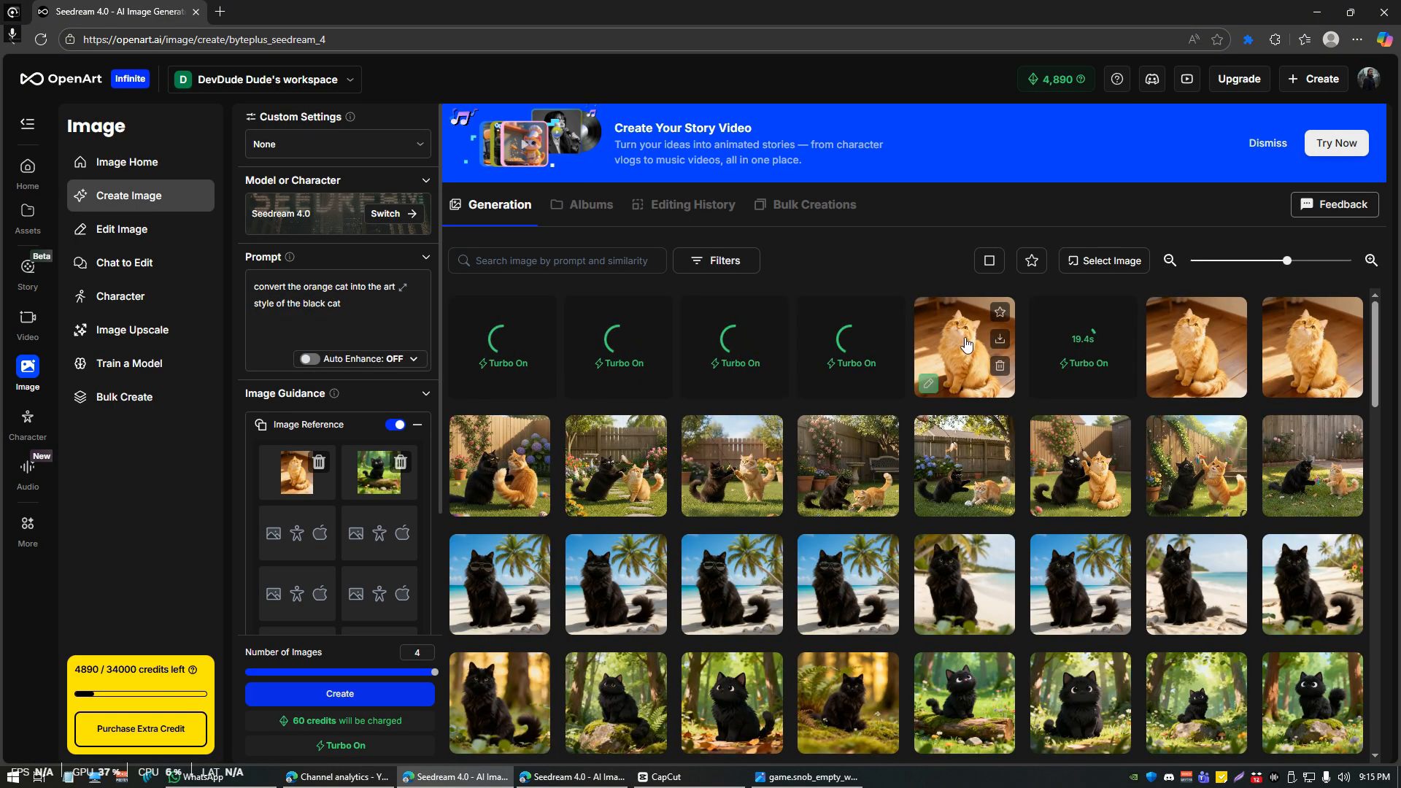
Step: Check a Nano Banana orange cat result, extend the prompt with ", and also move the orange cat into the forest scene", and generate four images
left_click(962, 340)
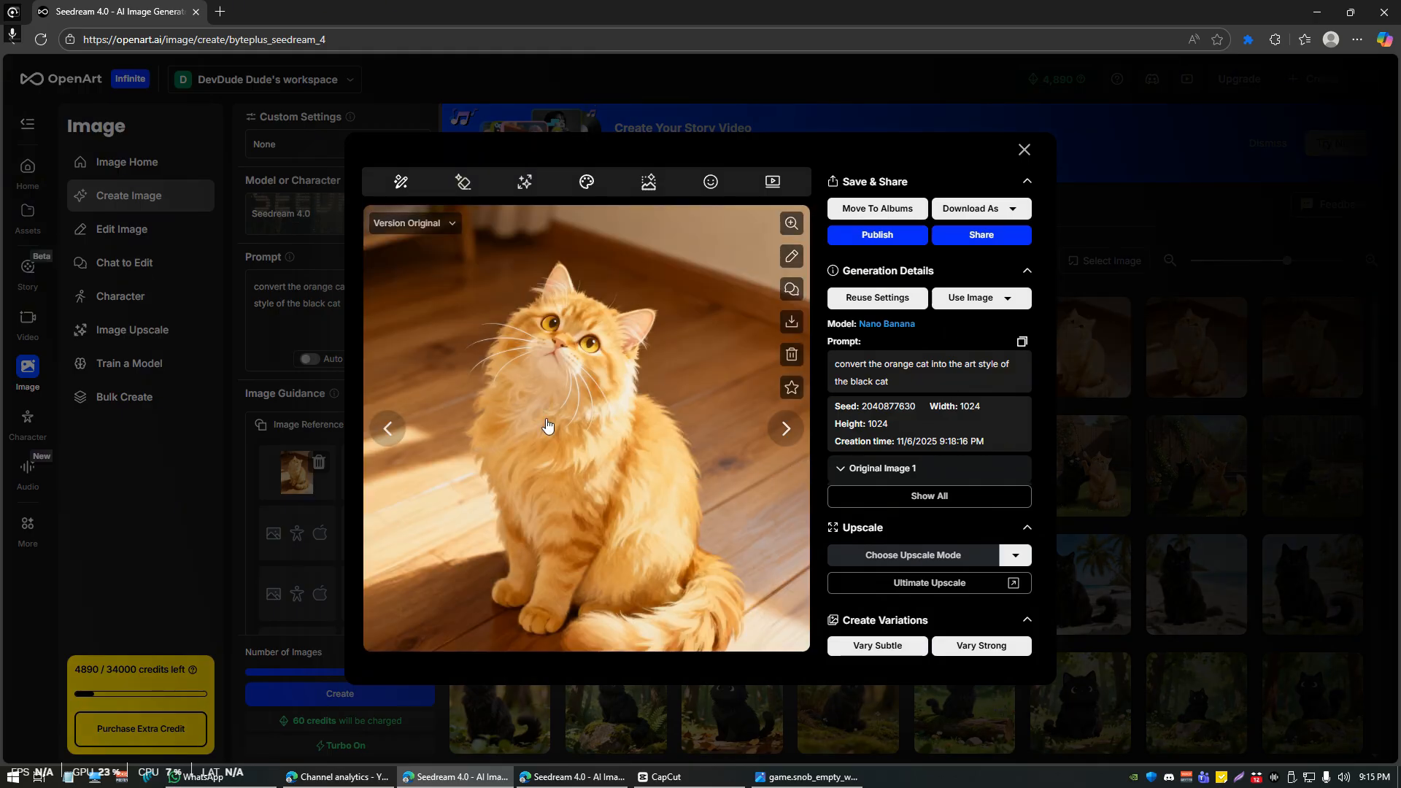
key("Escape")
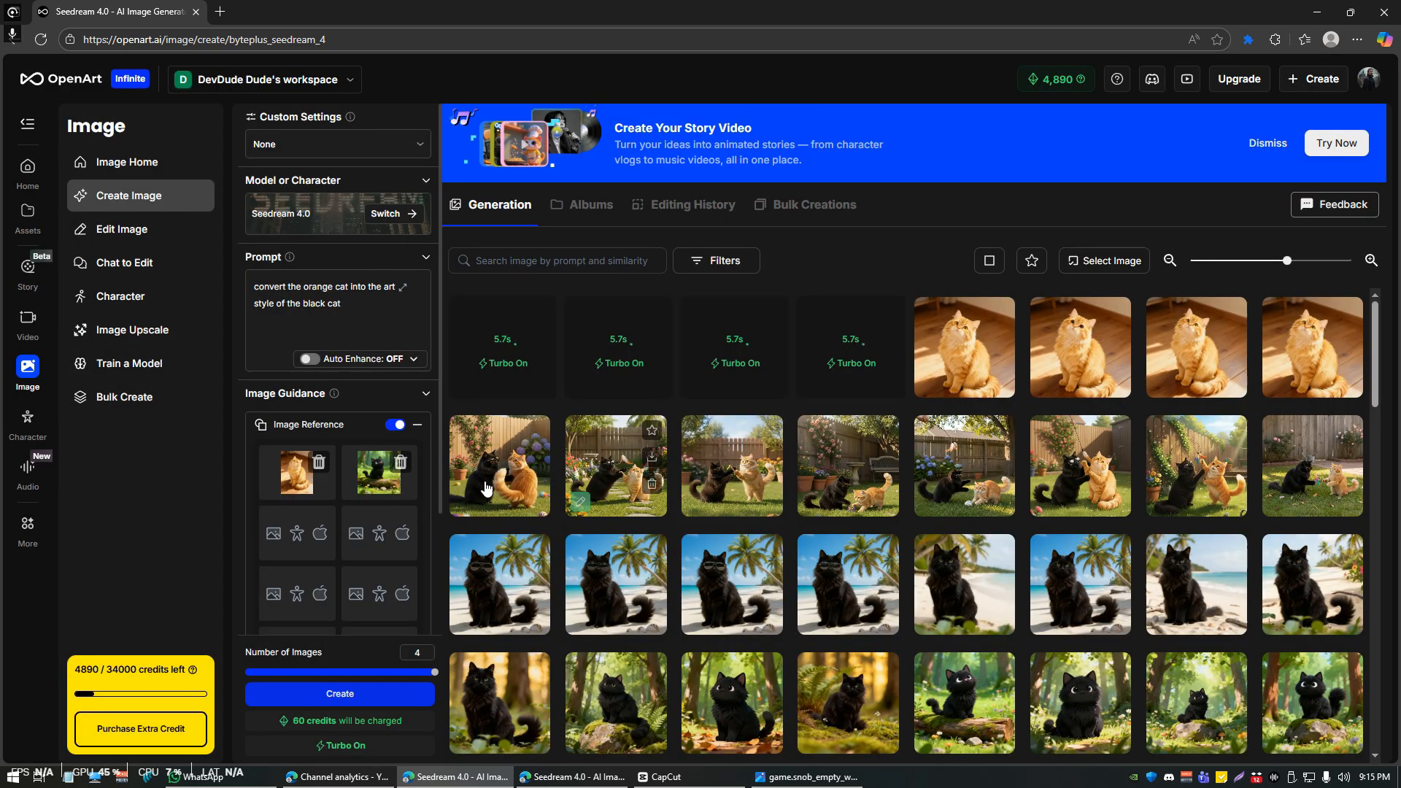
left_click(360, 302)
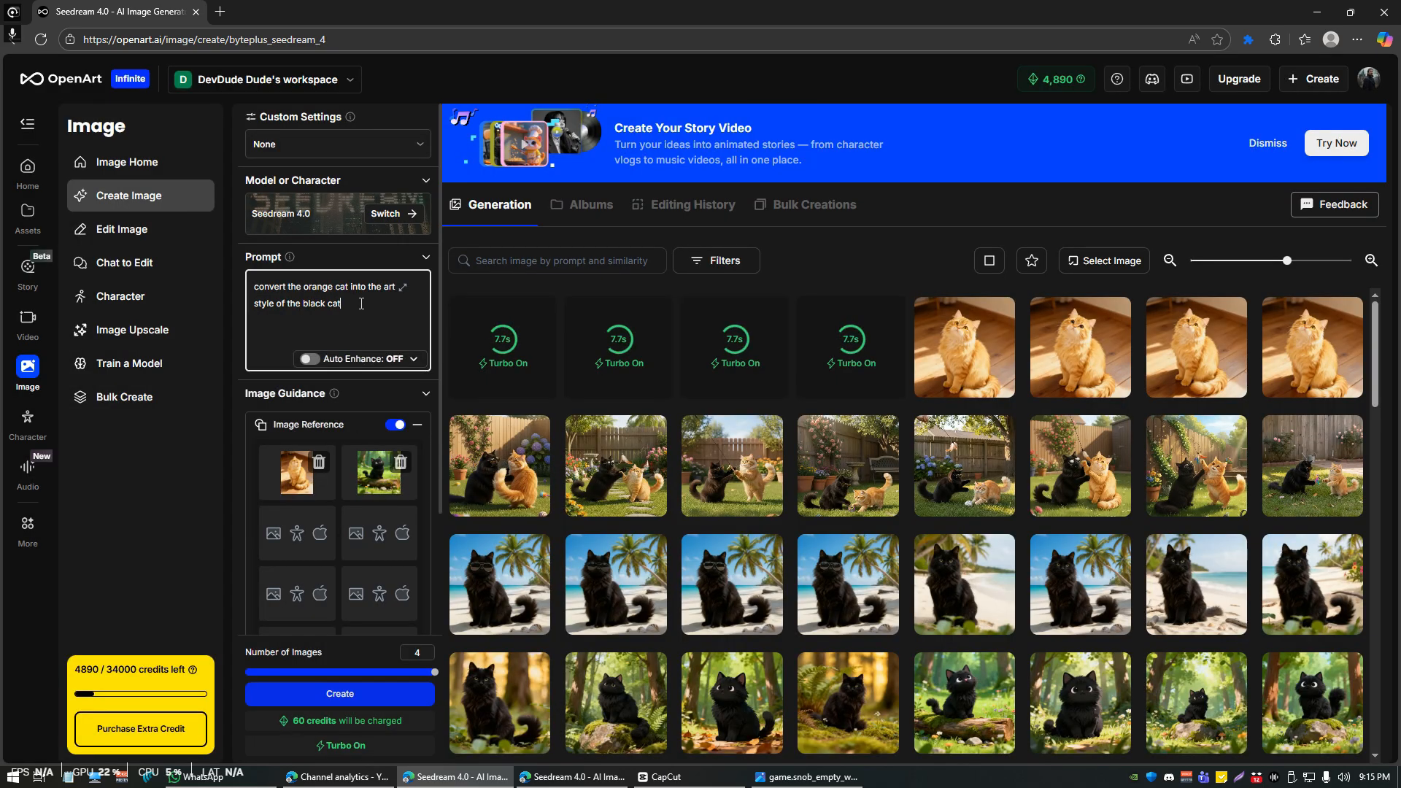
type(", and also move th")
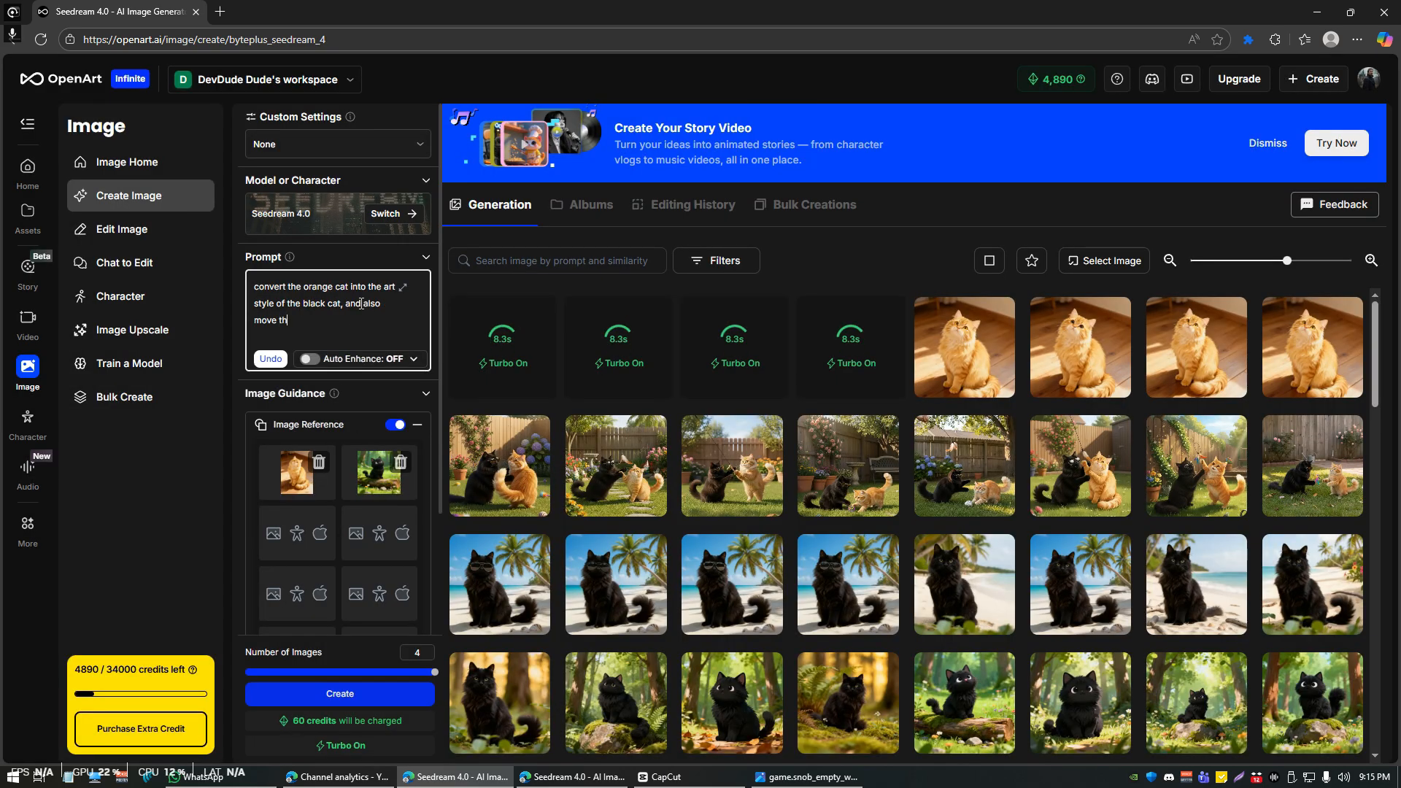
type("e oarge cat")
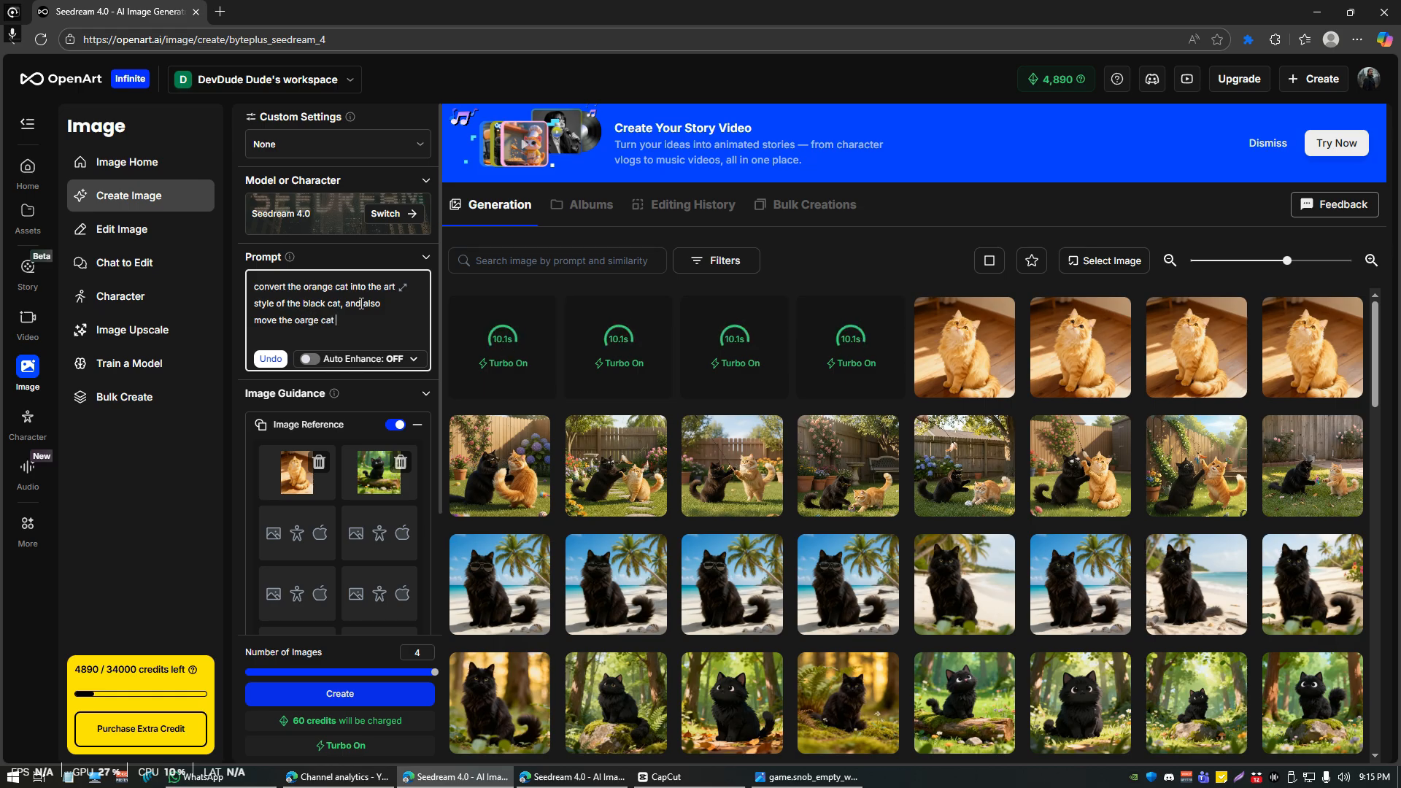
type(" into the forest scene")
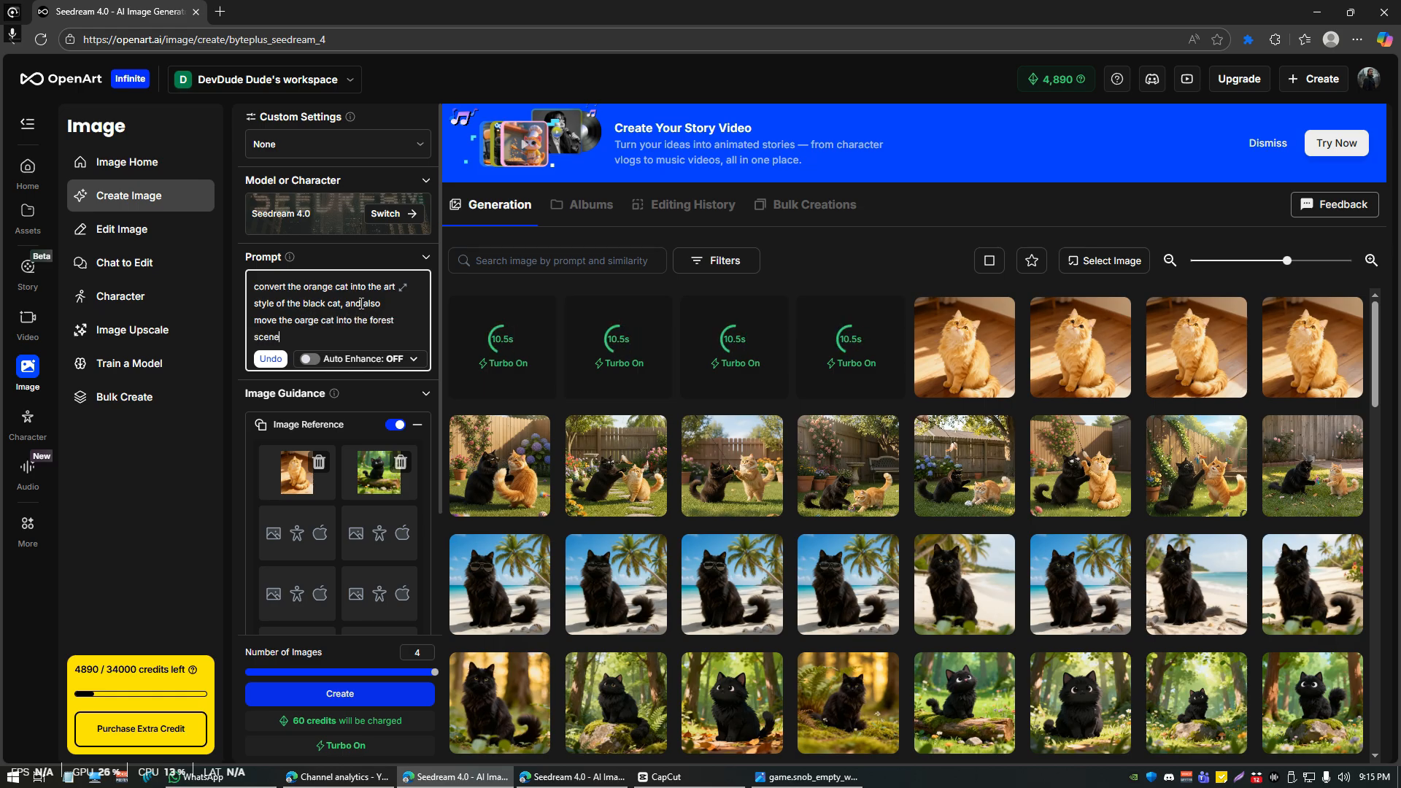
left_click(301, 326)
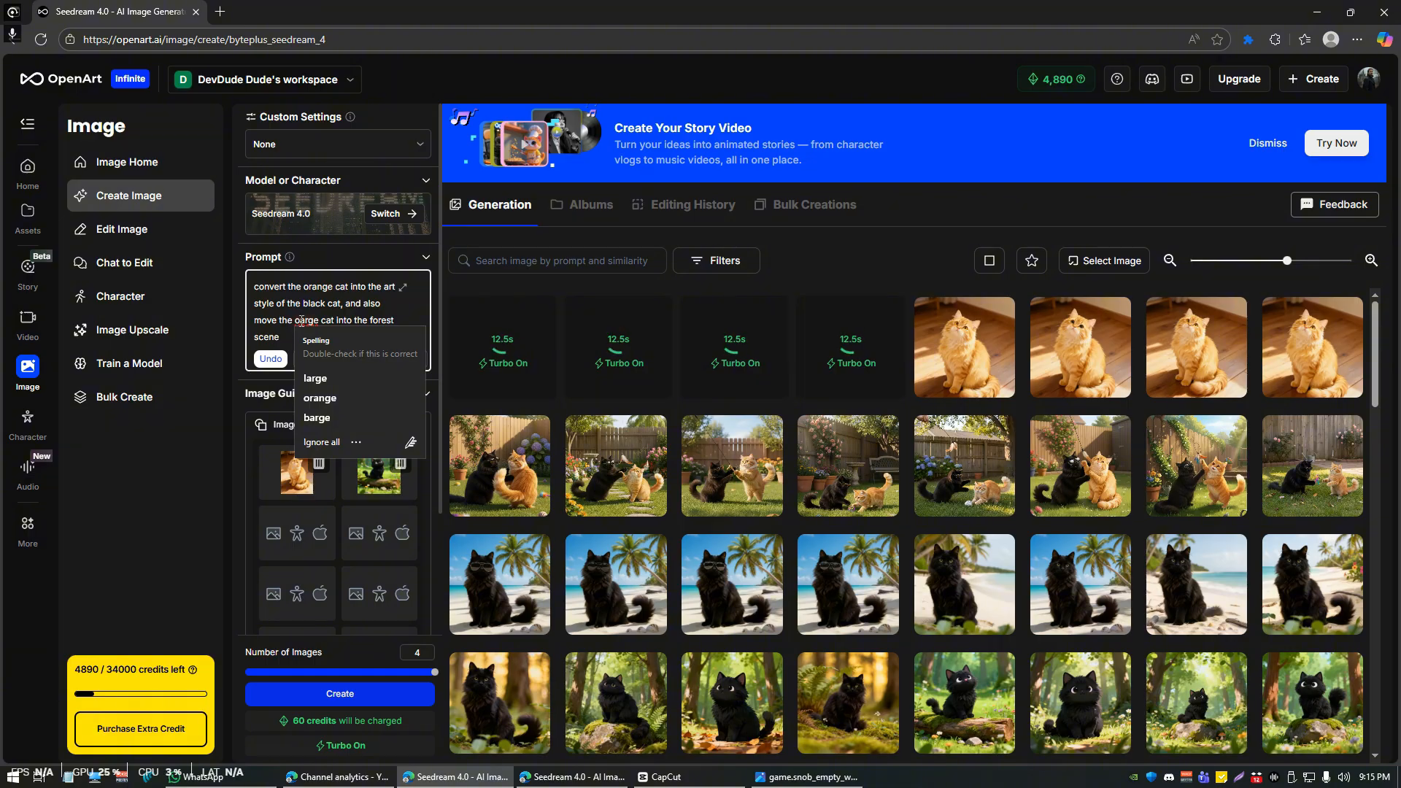
right_click(302, 321)
left_click(337, 354)
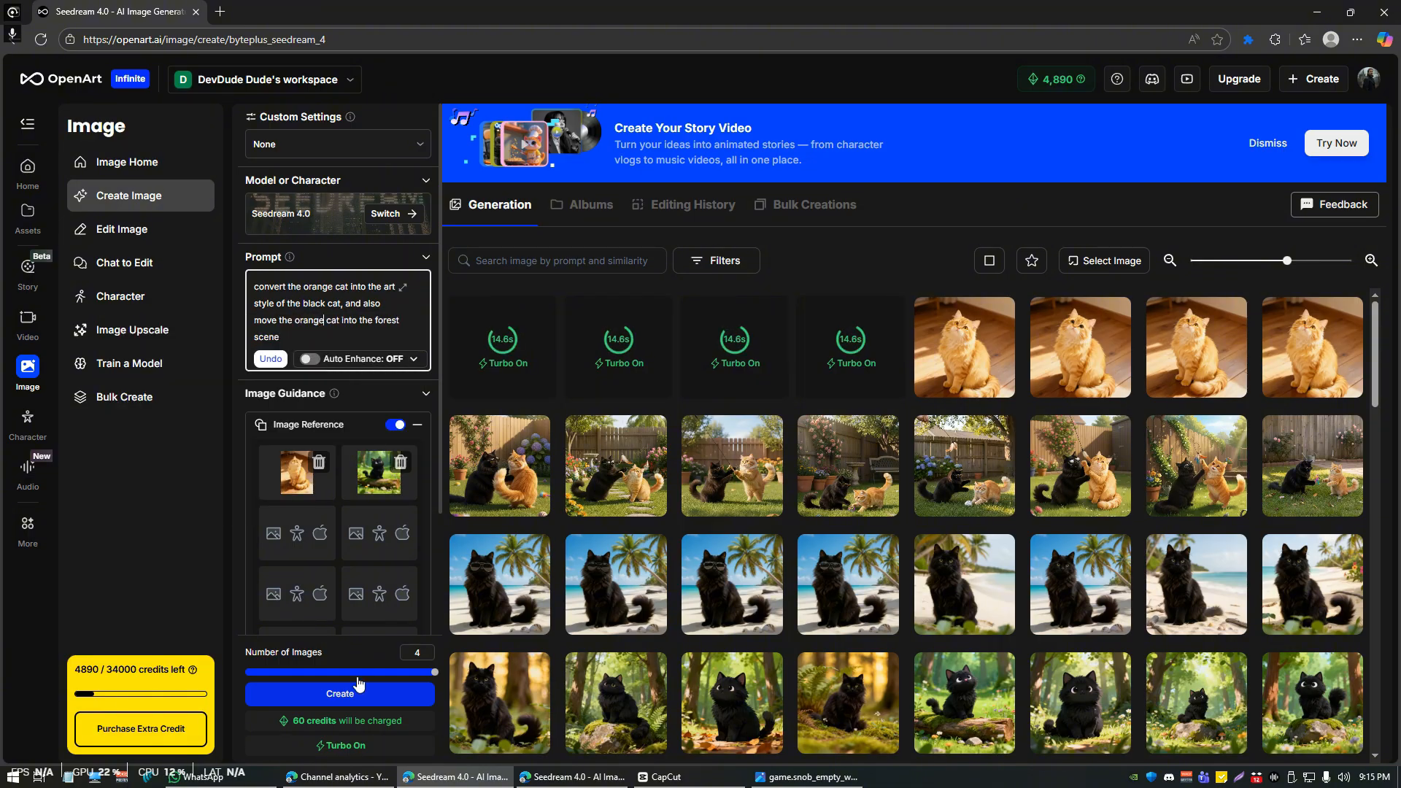
left_click(343, 694)
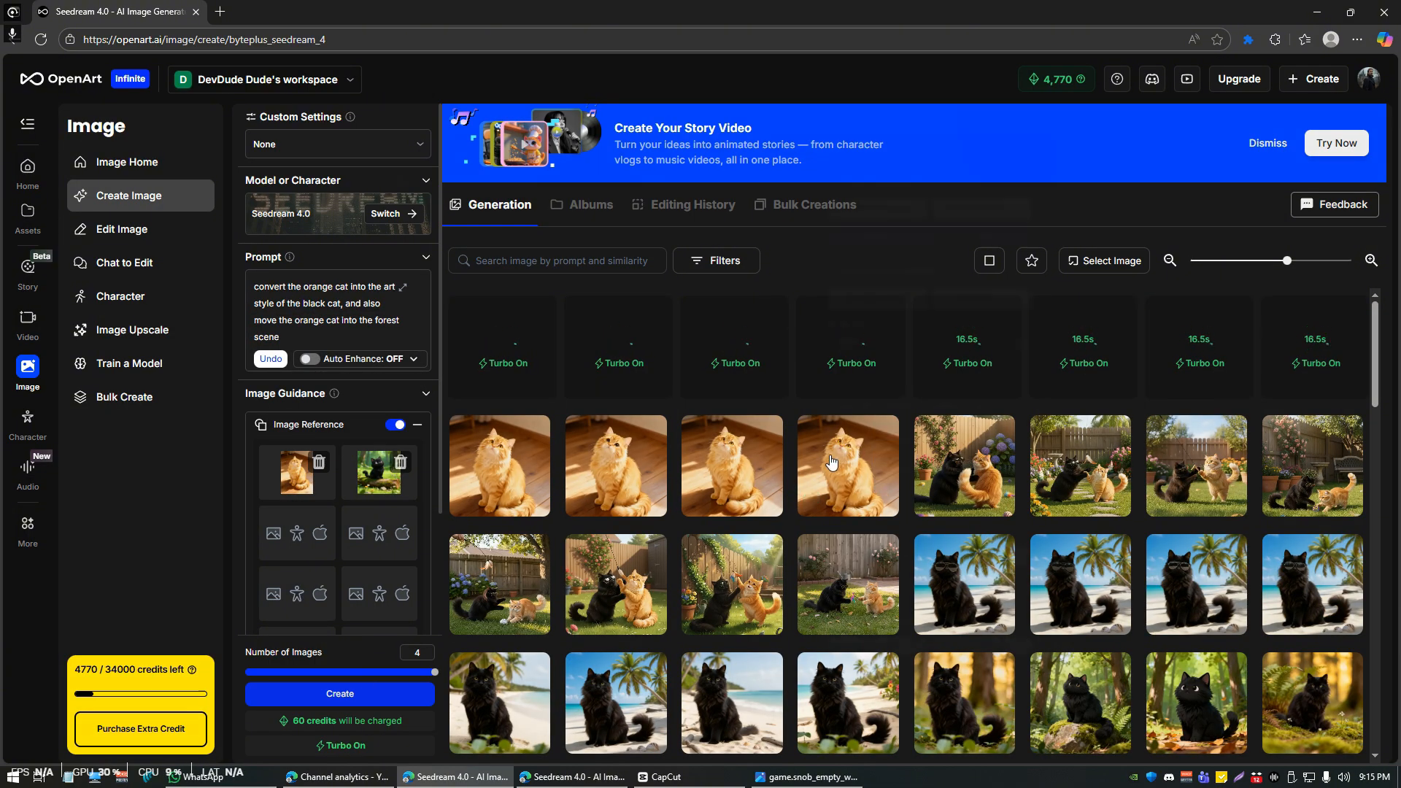
Step: Compare the Nano Banana orange cat result with the original orange cat image in the generation history
left_click(812, 462)
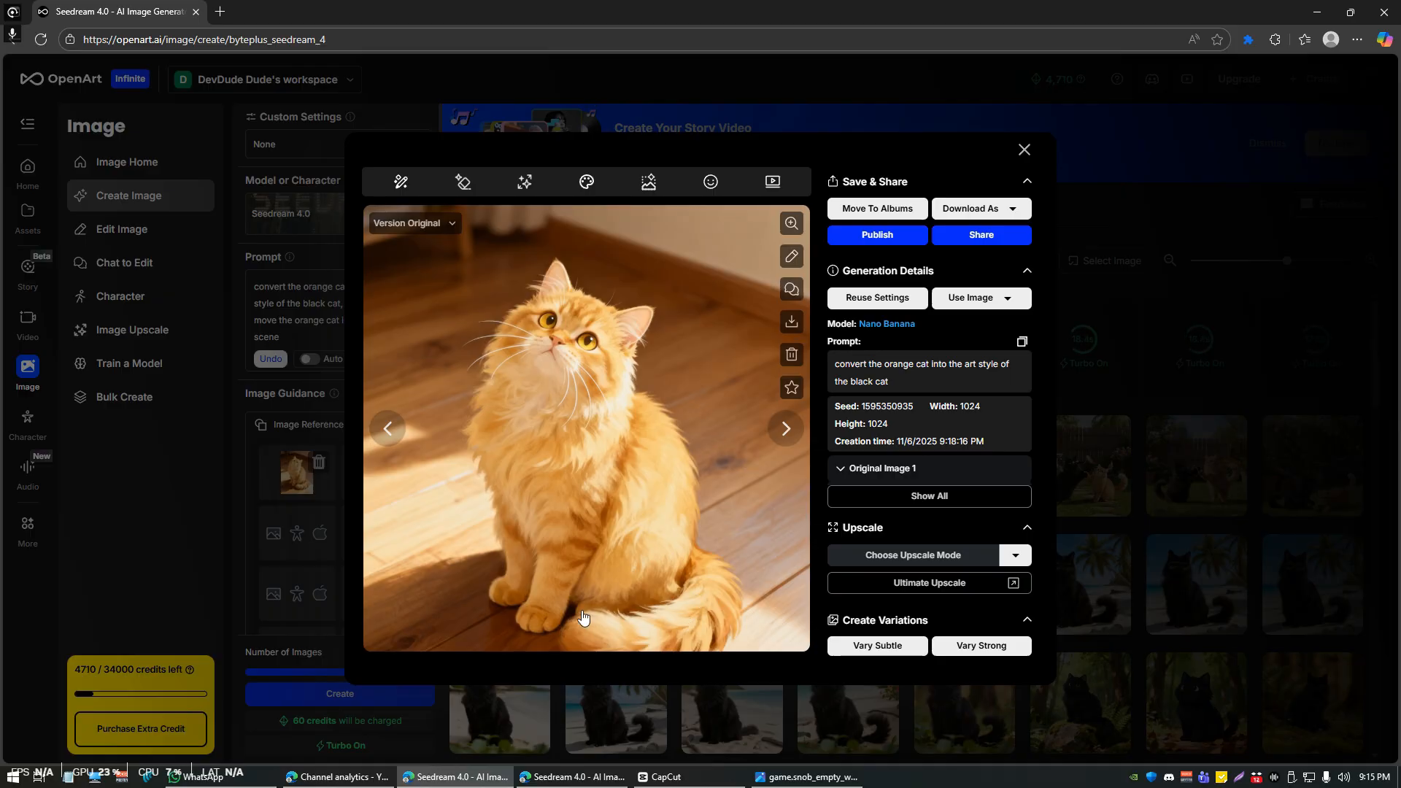
key("Escape")
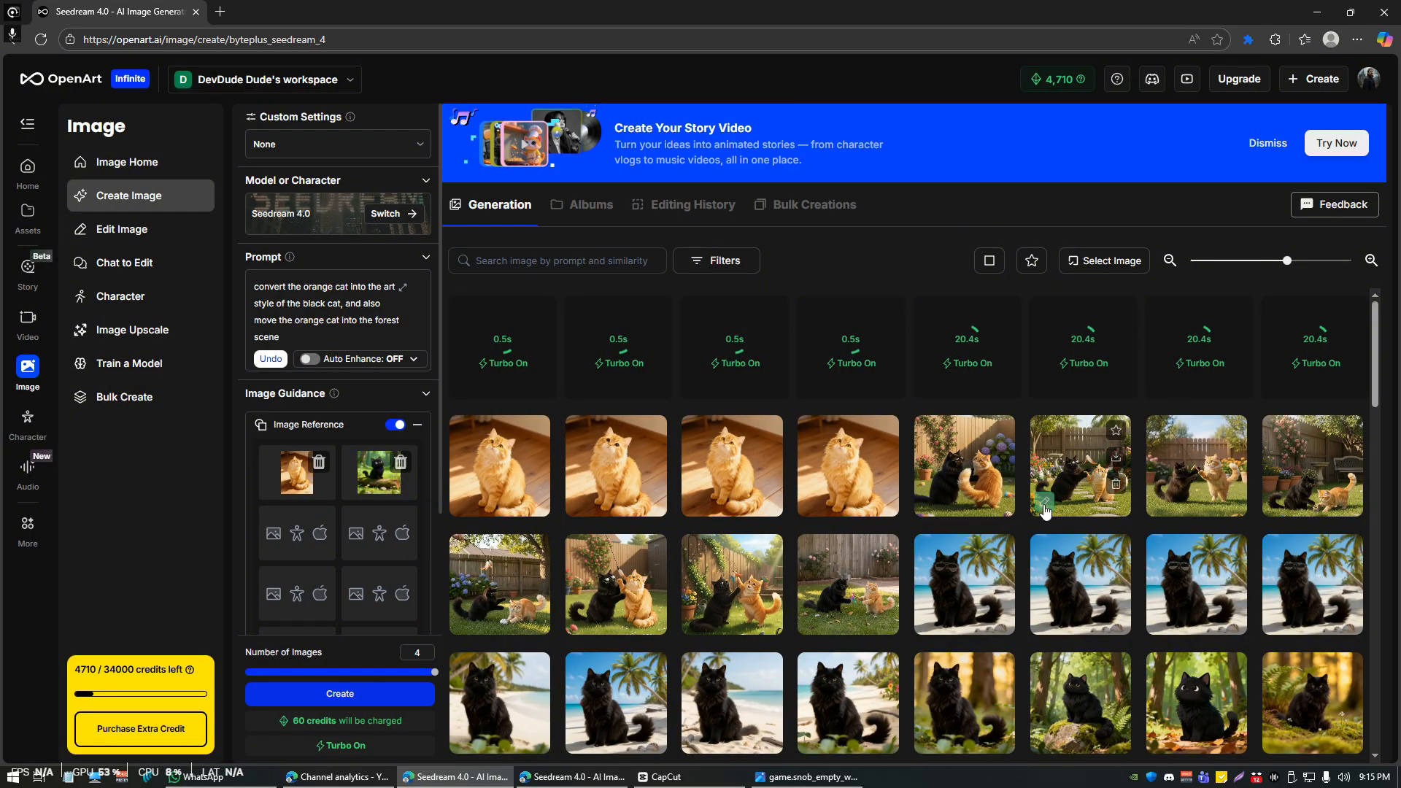
scroll(766, 526, "down", 2)
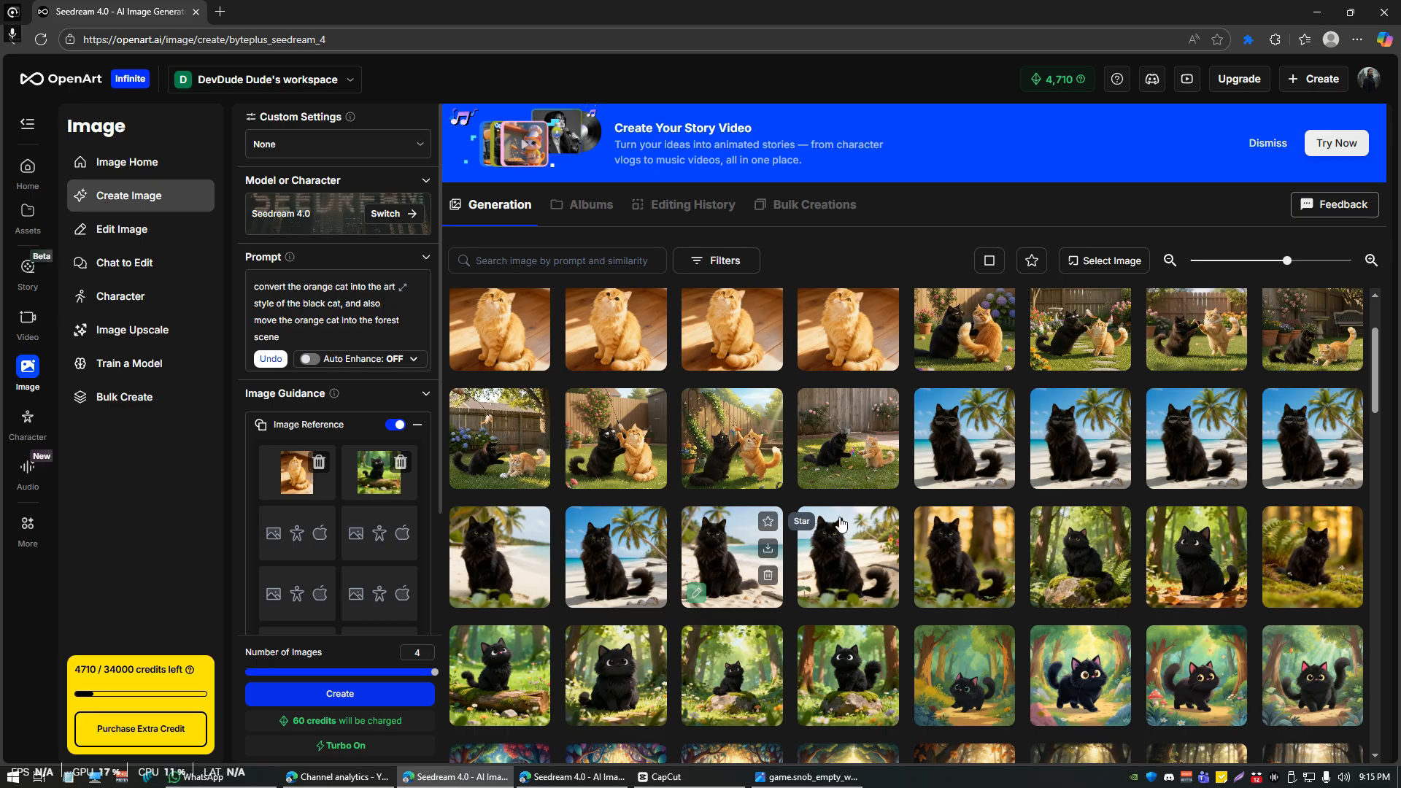
scroll(1168, 567, "down", 4)
scroll(1175, 584, "down", 5)
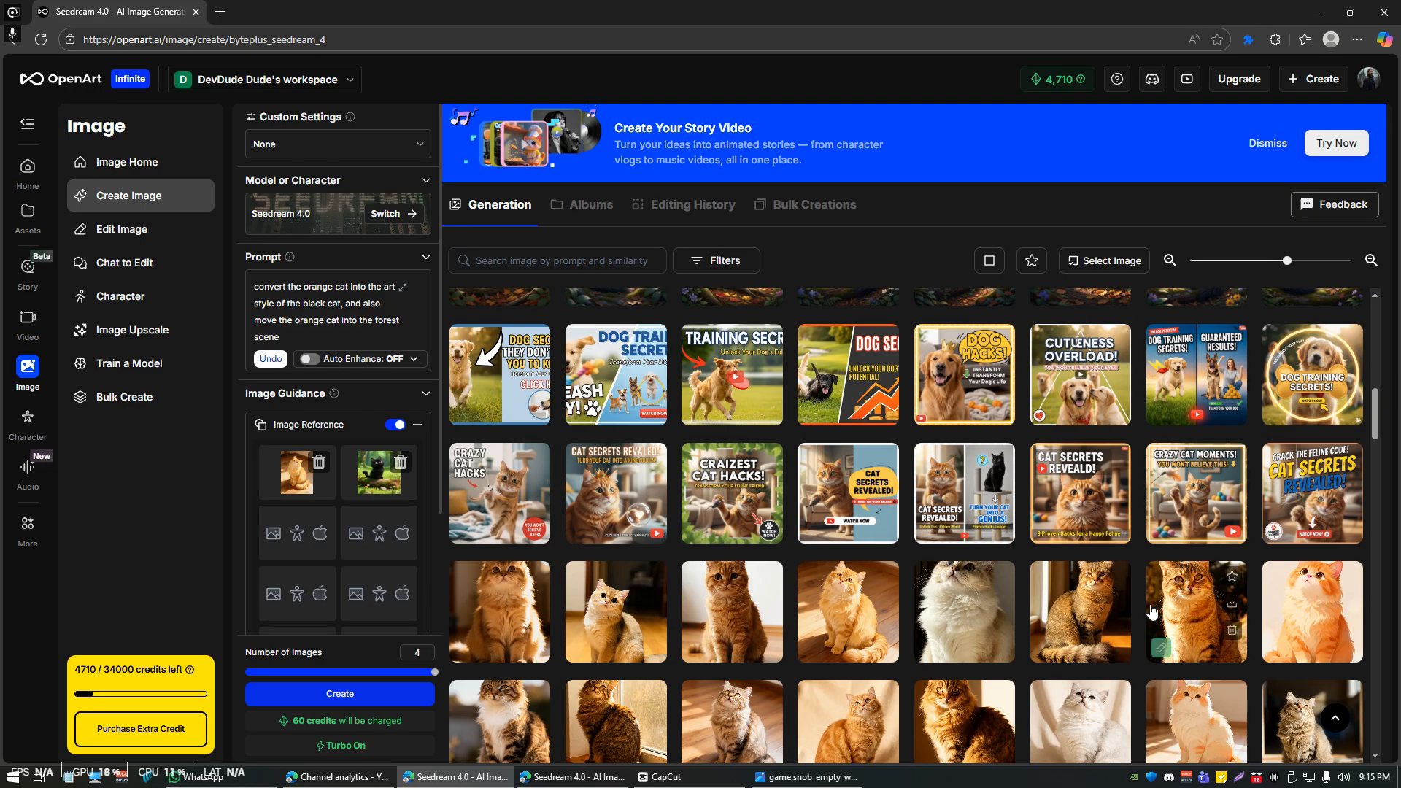
left_click(830, 589)
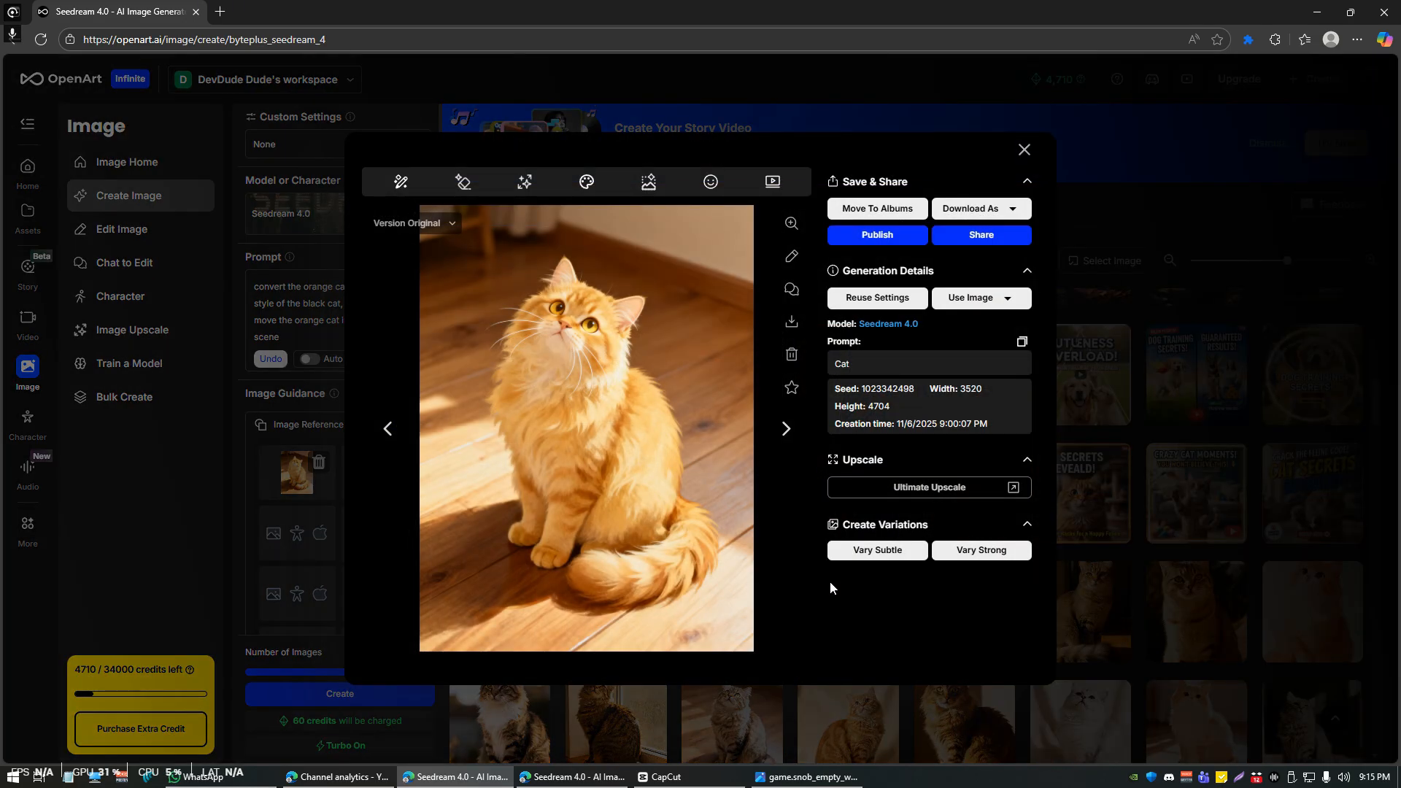
key("Escape")
scroll(766, 555, "up", 12)
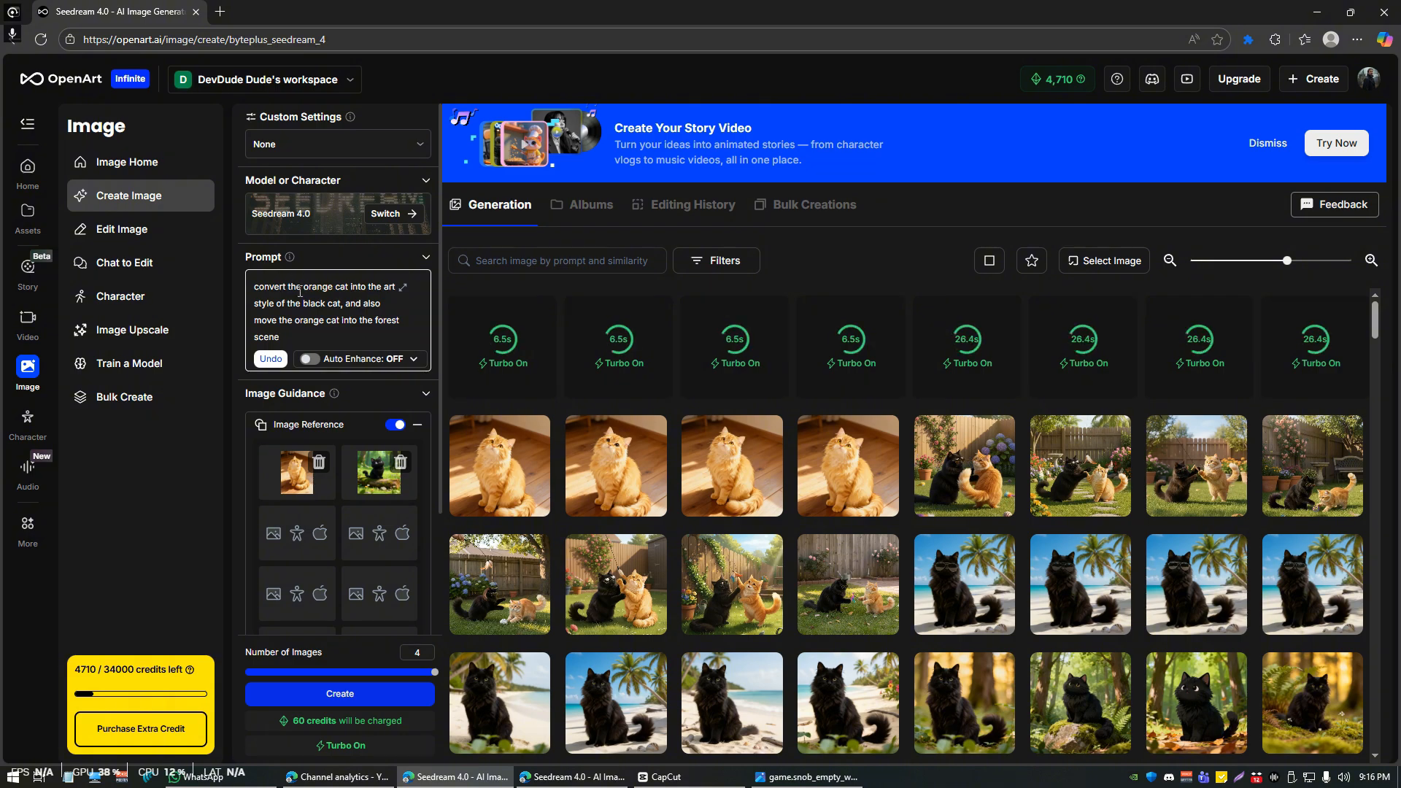
Step: Switch the image model from Seedream 4.0 back to Nano Banana for the forest scene prompt
left_click(387, 213)
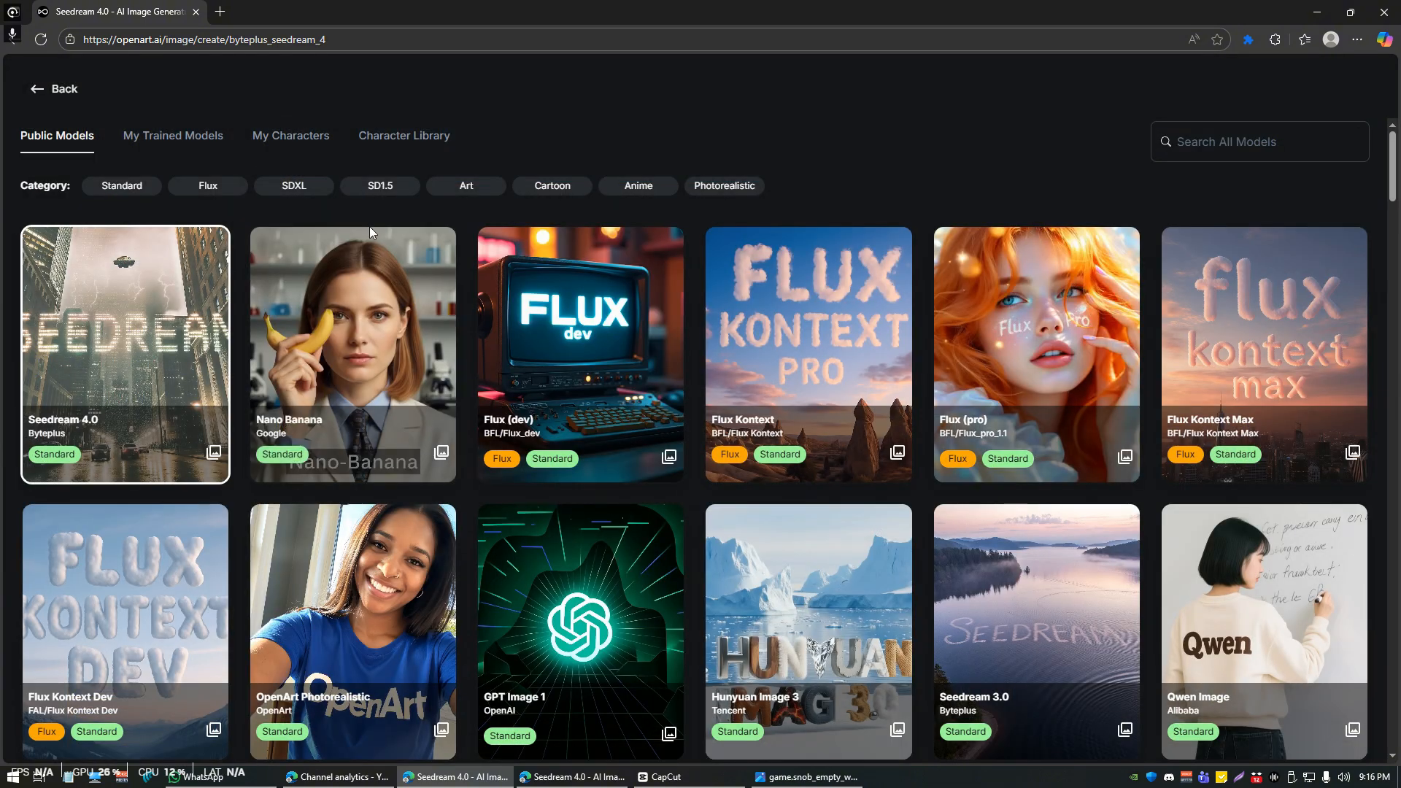
left_click(349, 313)
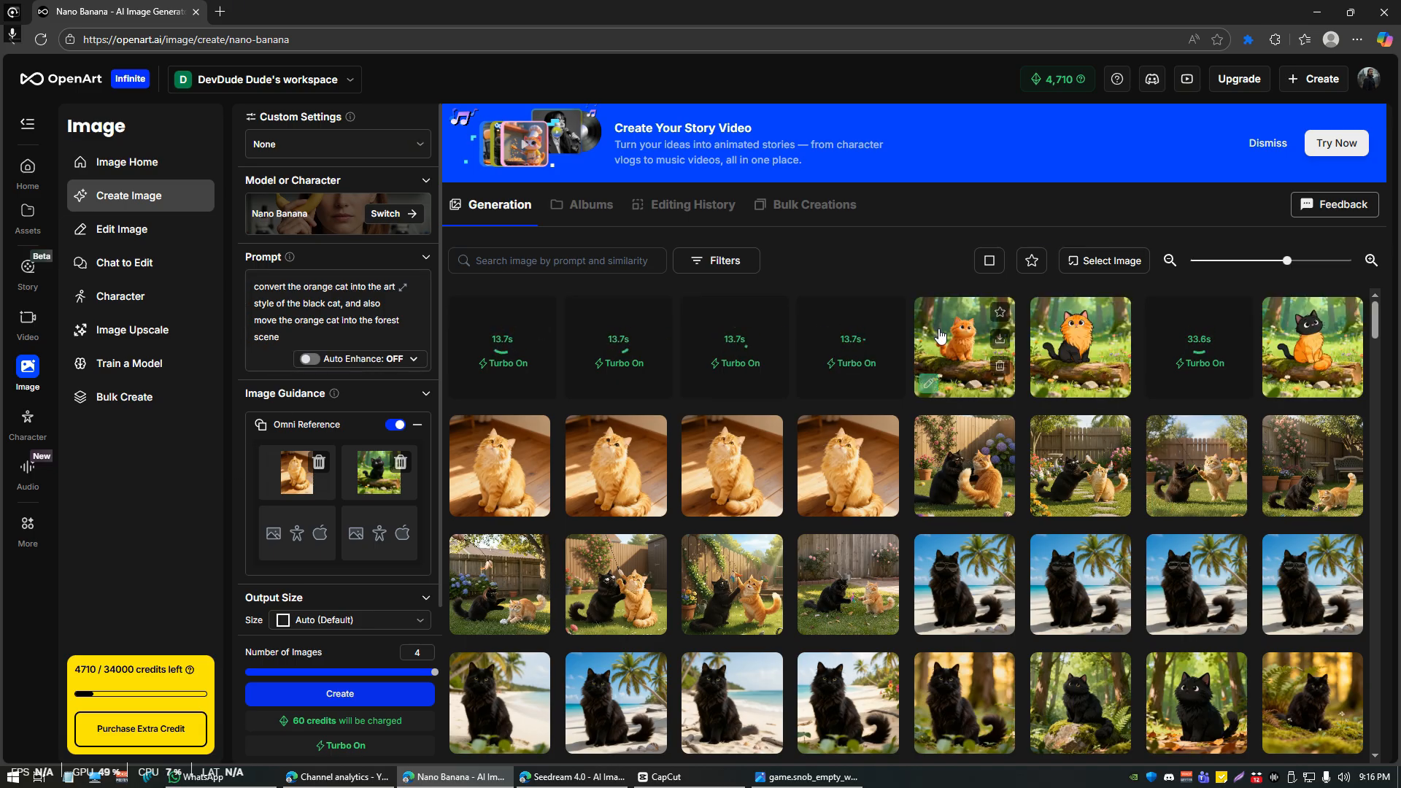
Step: Compare the Seedream 4.0 orange cat results for the art style prompt and the forest scene prompt in the generation history
left_click(940, 335)
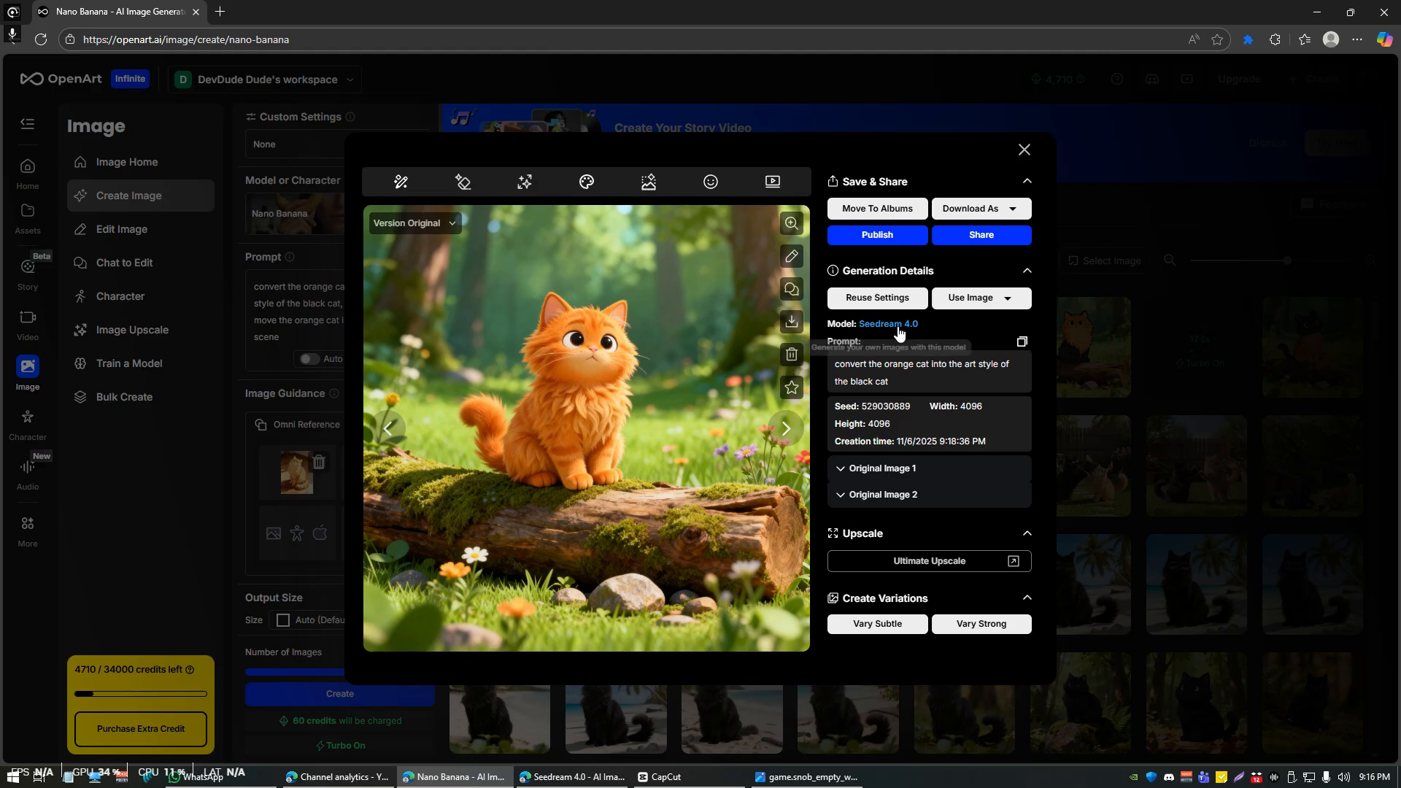
left_click(1026, 152)
left_click(851, 343)
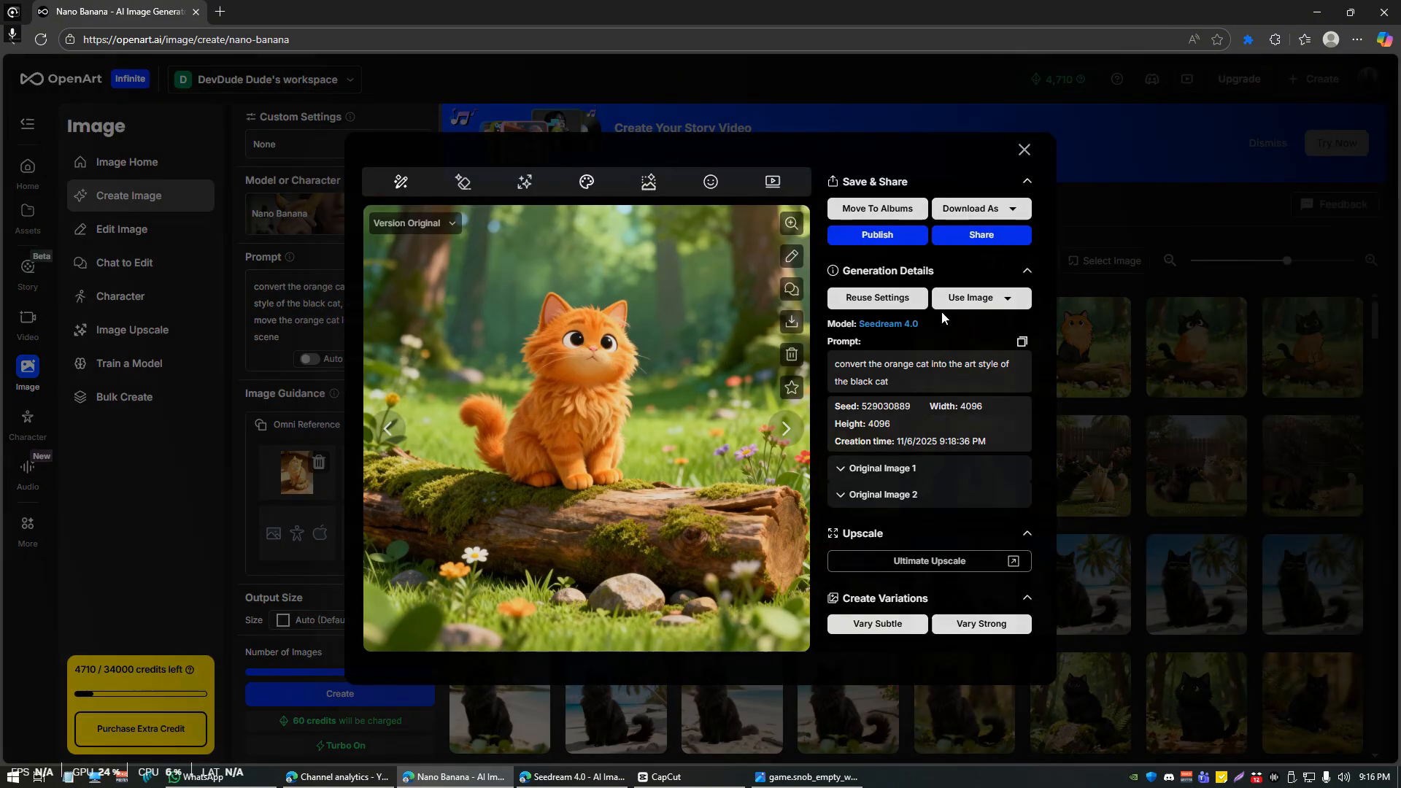
left_click(1135, 467)
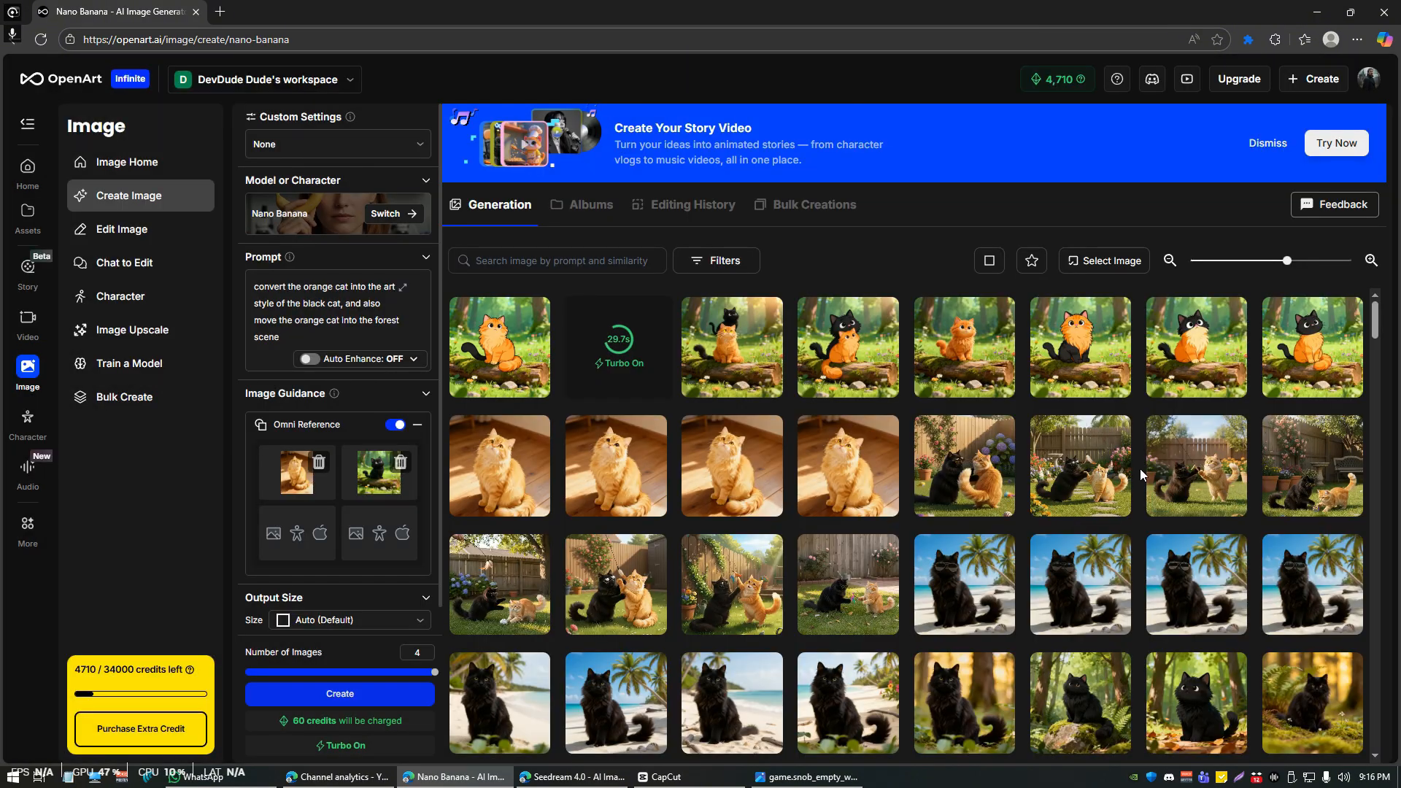
left_click(480, 338)
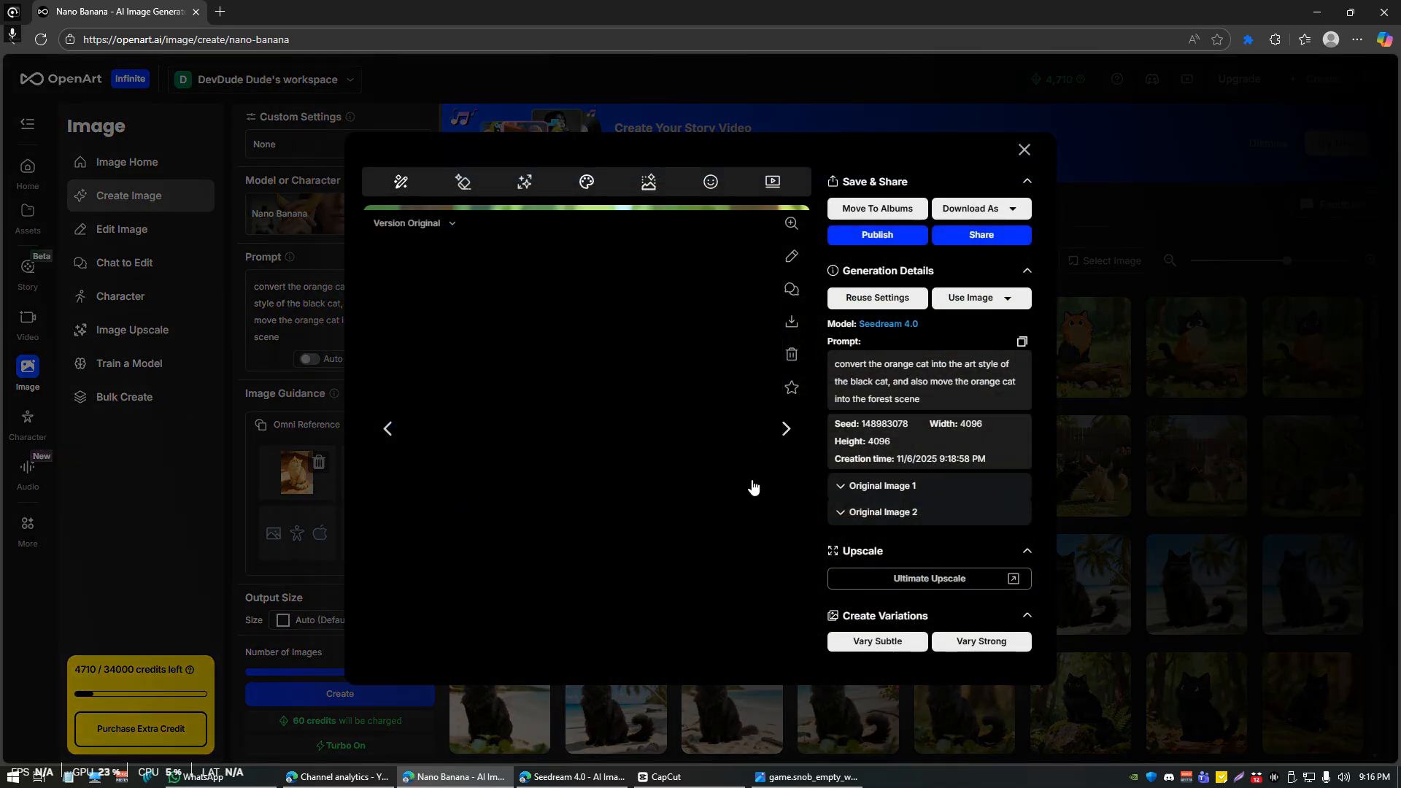
left_click(1099, 341)
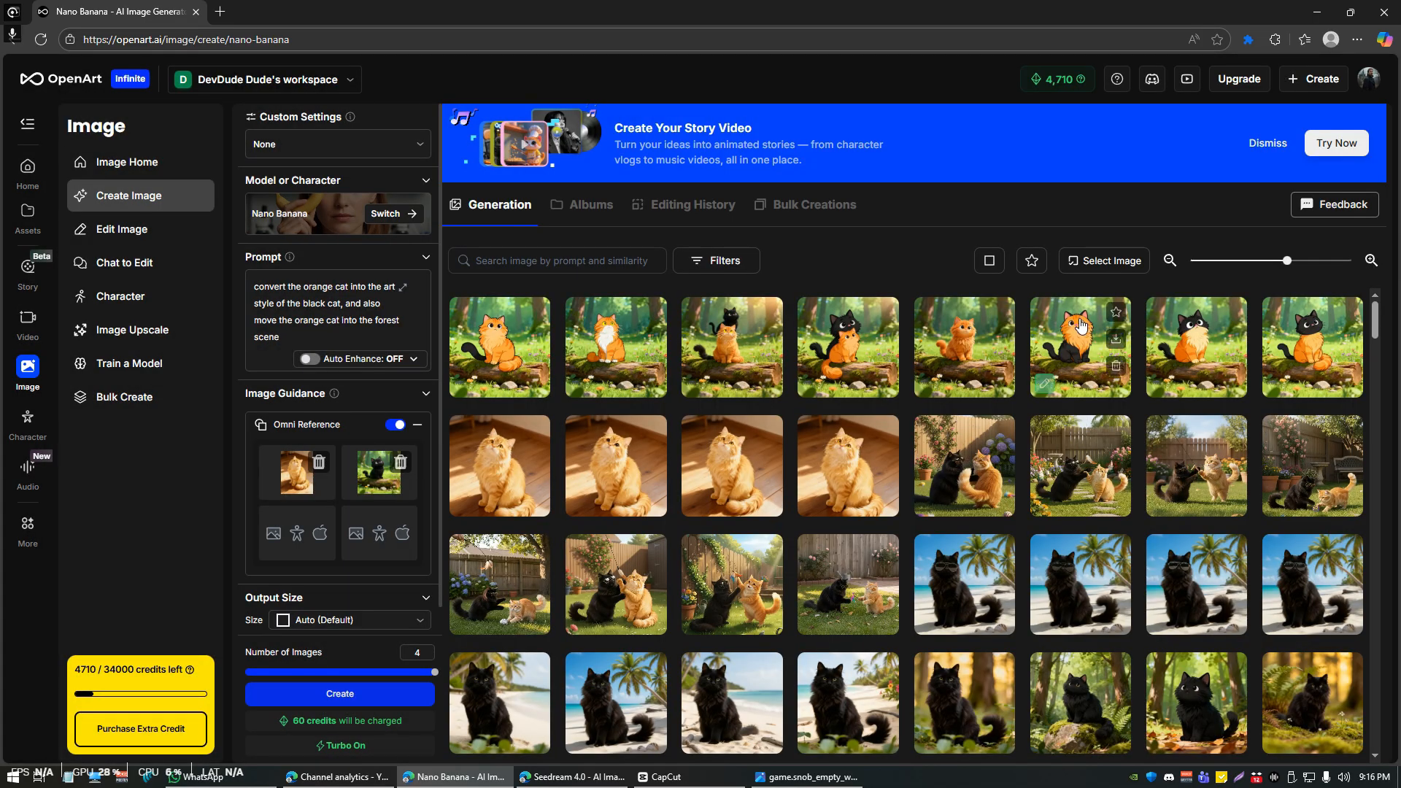
left_click(1081, 326)
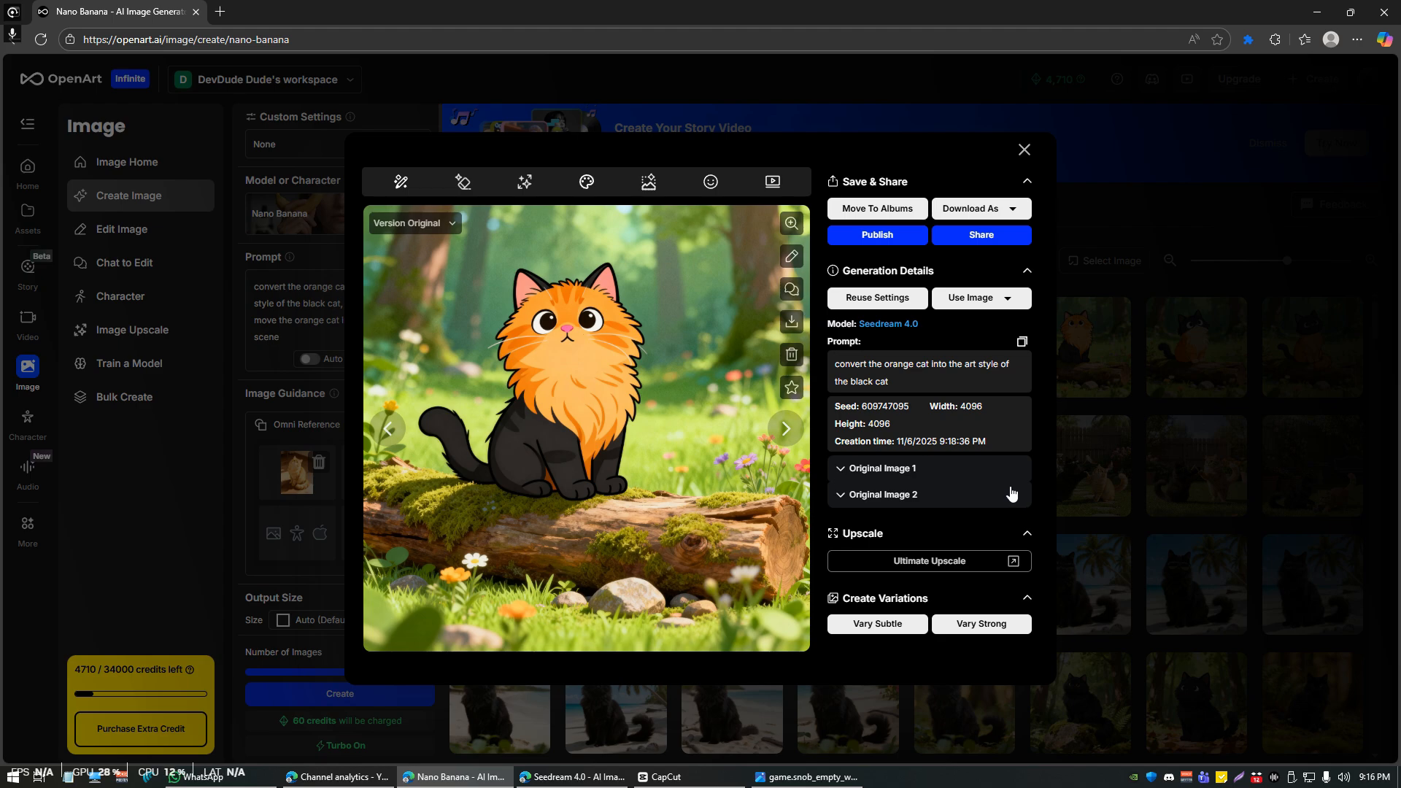
key("Escape")
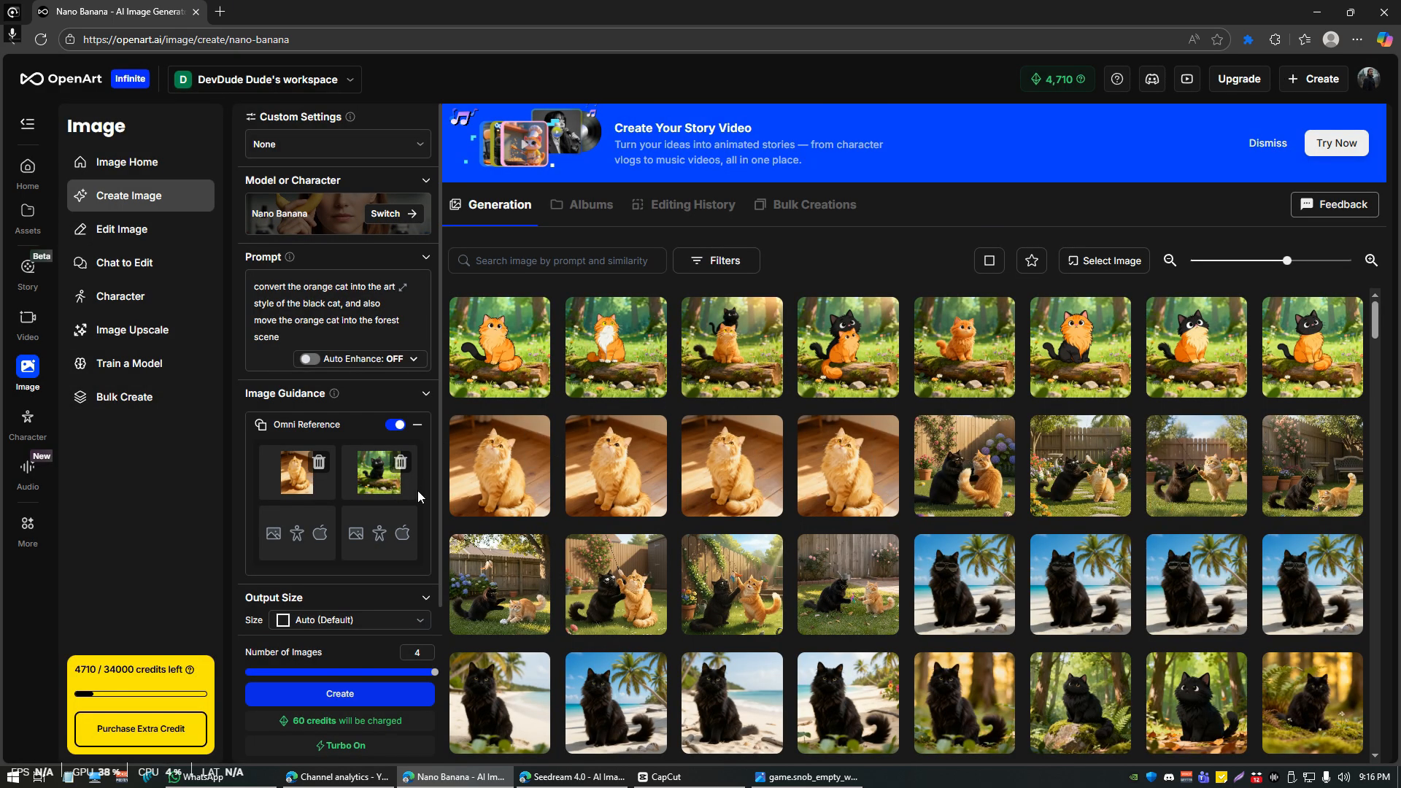
Step: Remove both cat reference images from the image guidance and clear the prompt
left_click(401, 462)
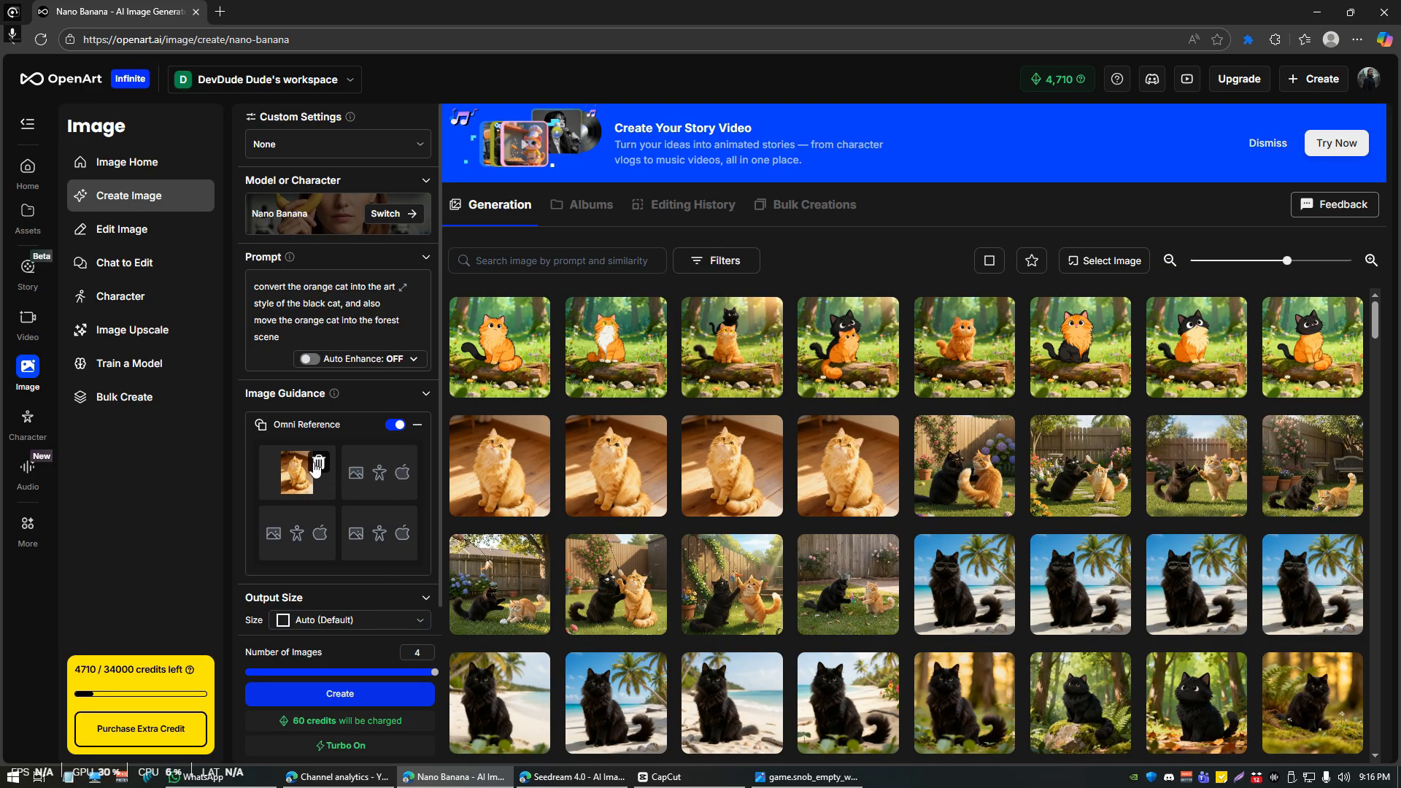
left_click(318, 462)
key("ctrl+a")
key("BackSpace")
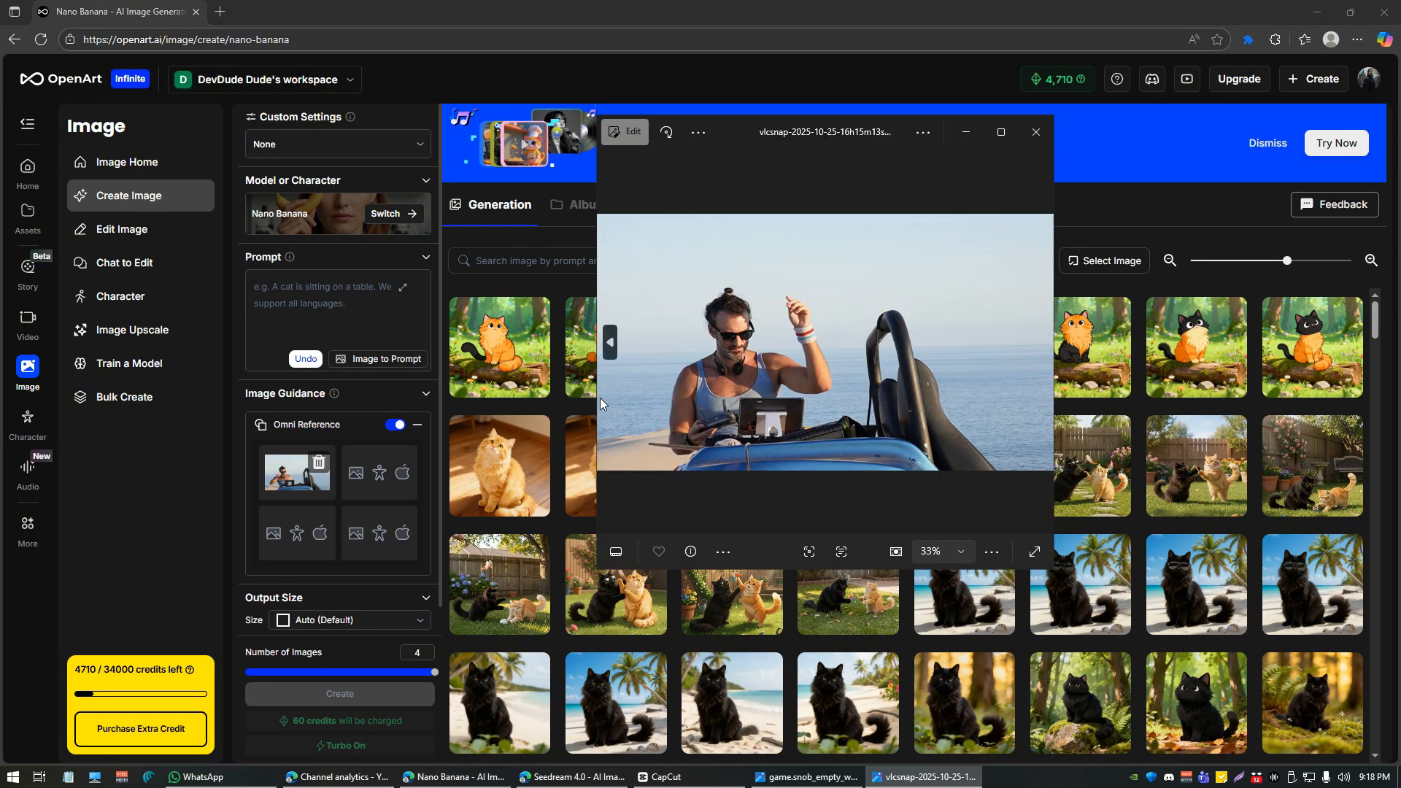
Step: Examine the photo of the man in sunglasses by the sea at a larger size, and close the photo viewer
left_click_drag(591, 409, 394, 409)
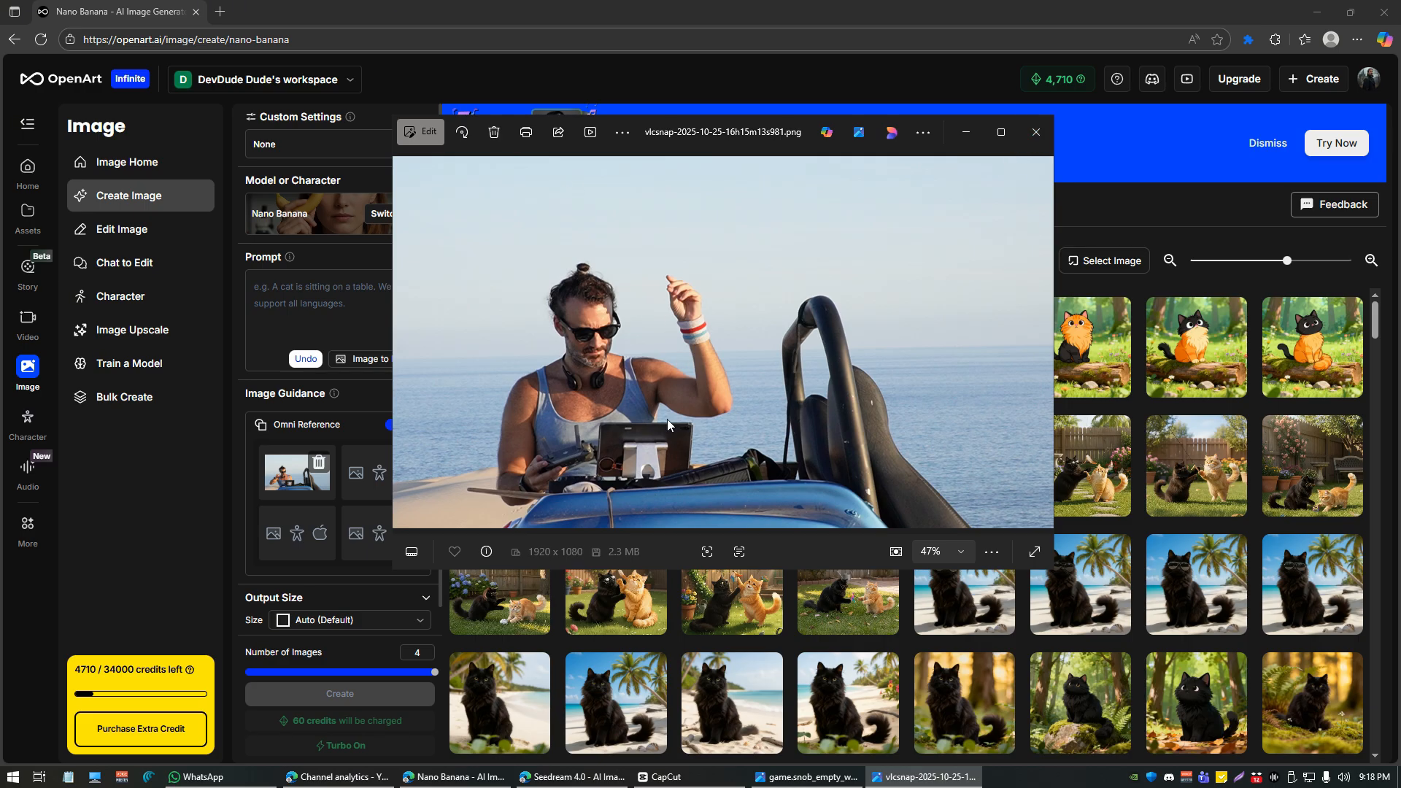
left_click(1036, 132)
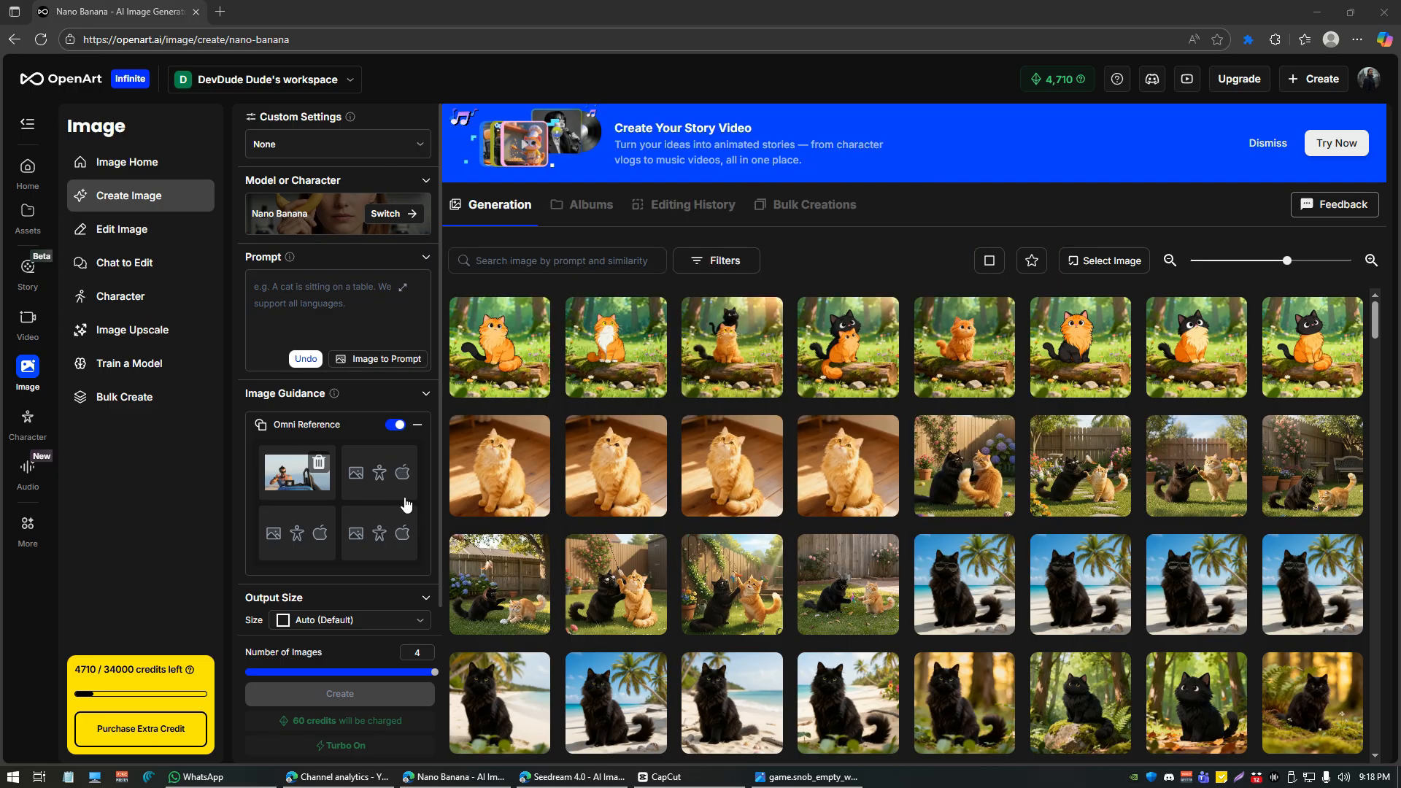
mouse_move(380, 478)
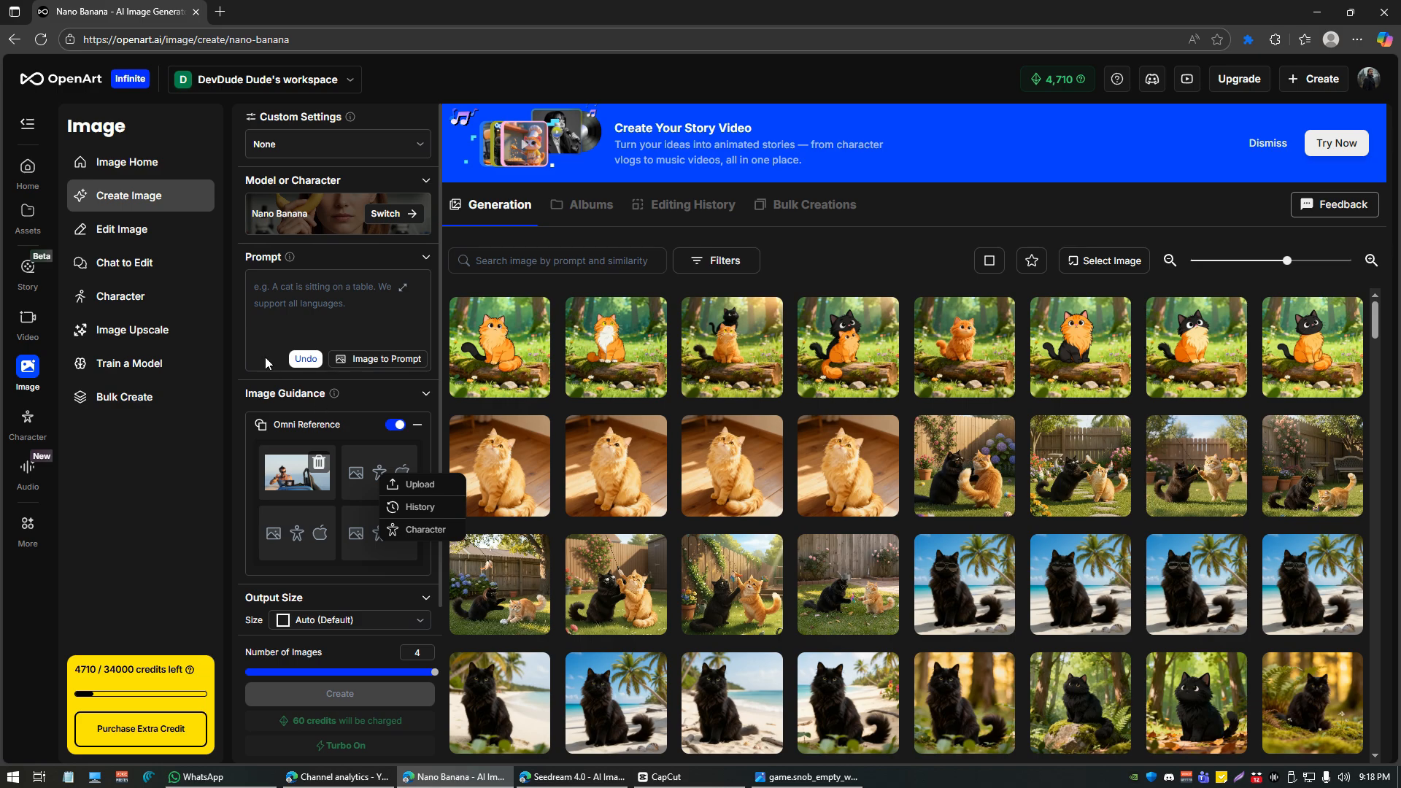
Step: Switch the model to Seedream 4.0 and generate four images with the prompt "change the mans shirt a tropical beach shirt"
left_click(387, 214)
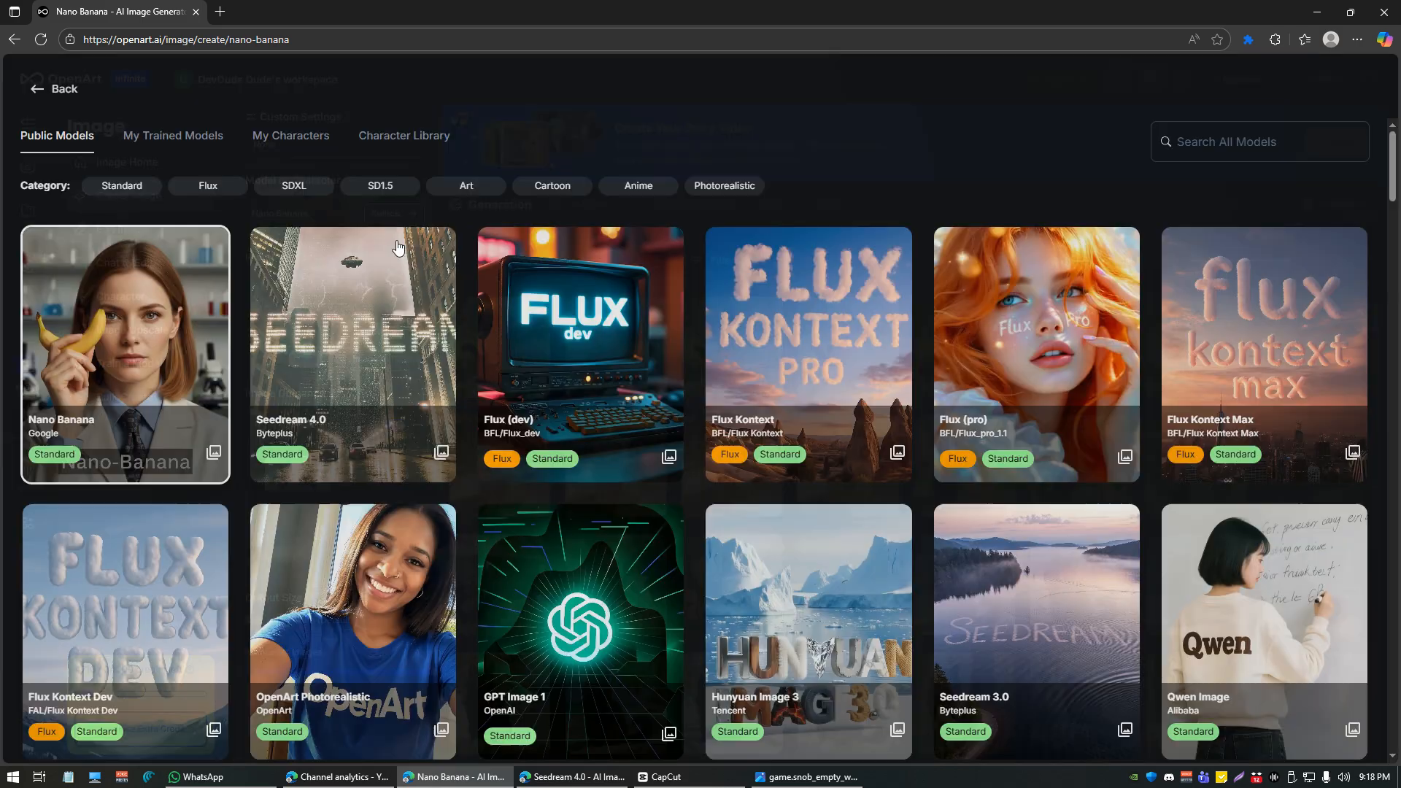
left_click(335, 322)
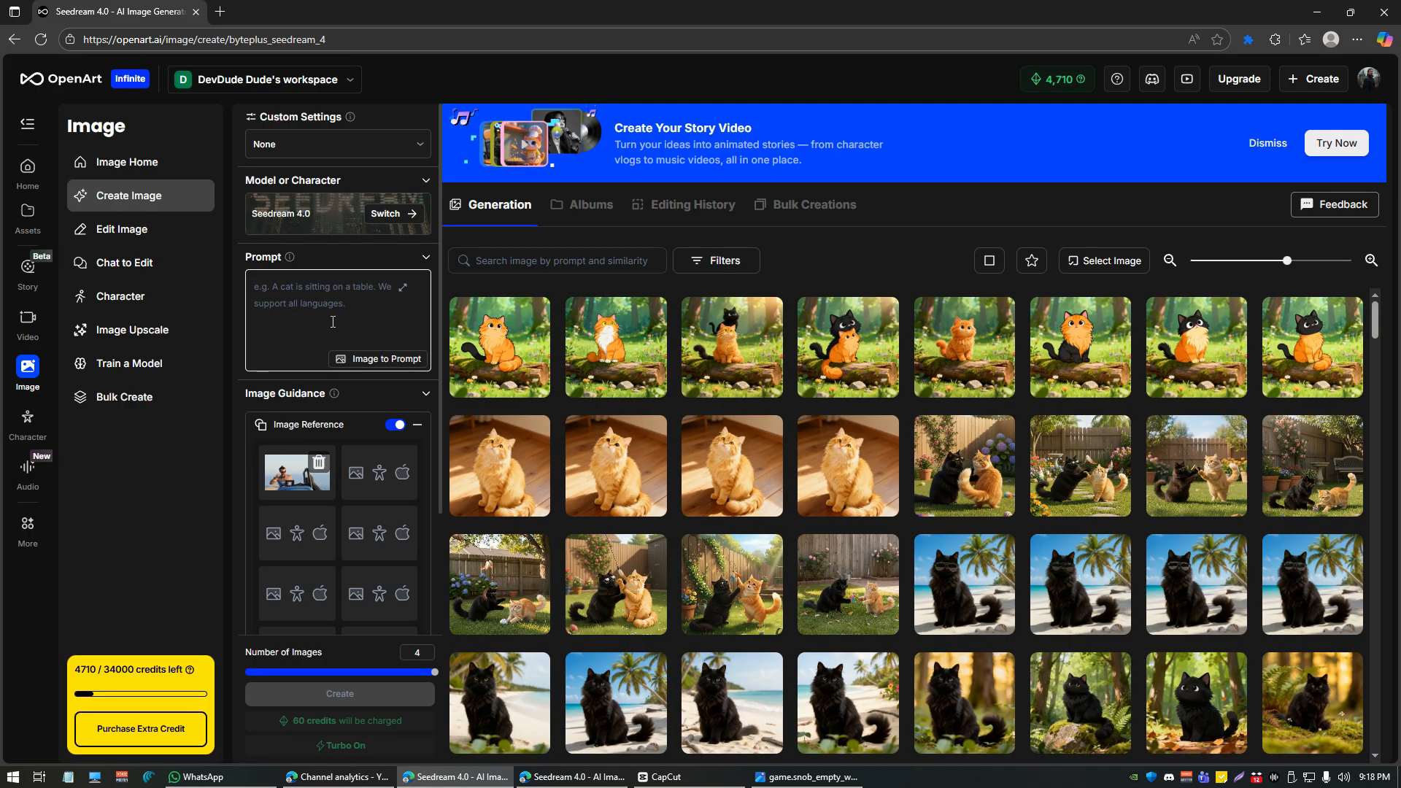
left_click(345, 310)
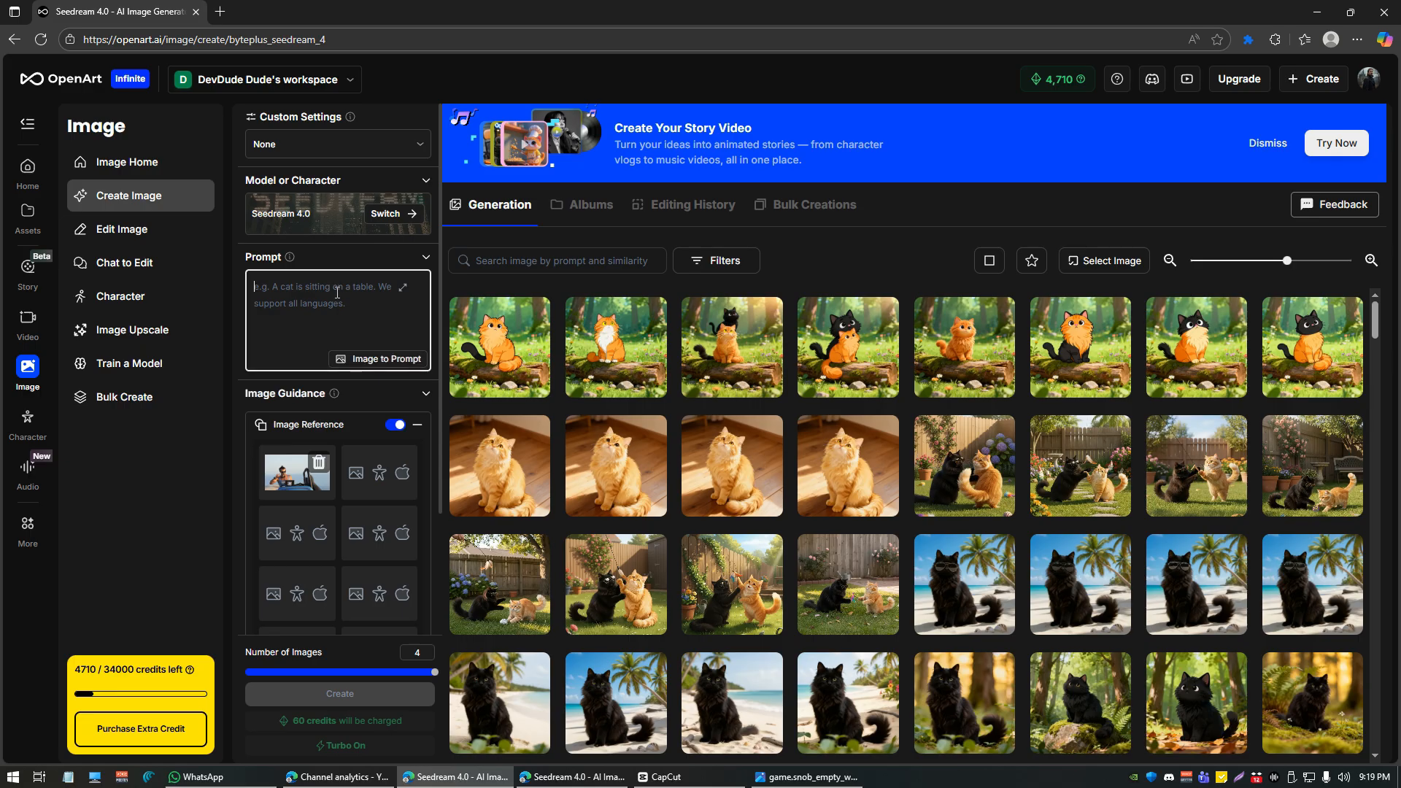
type("cha")
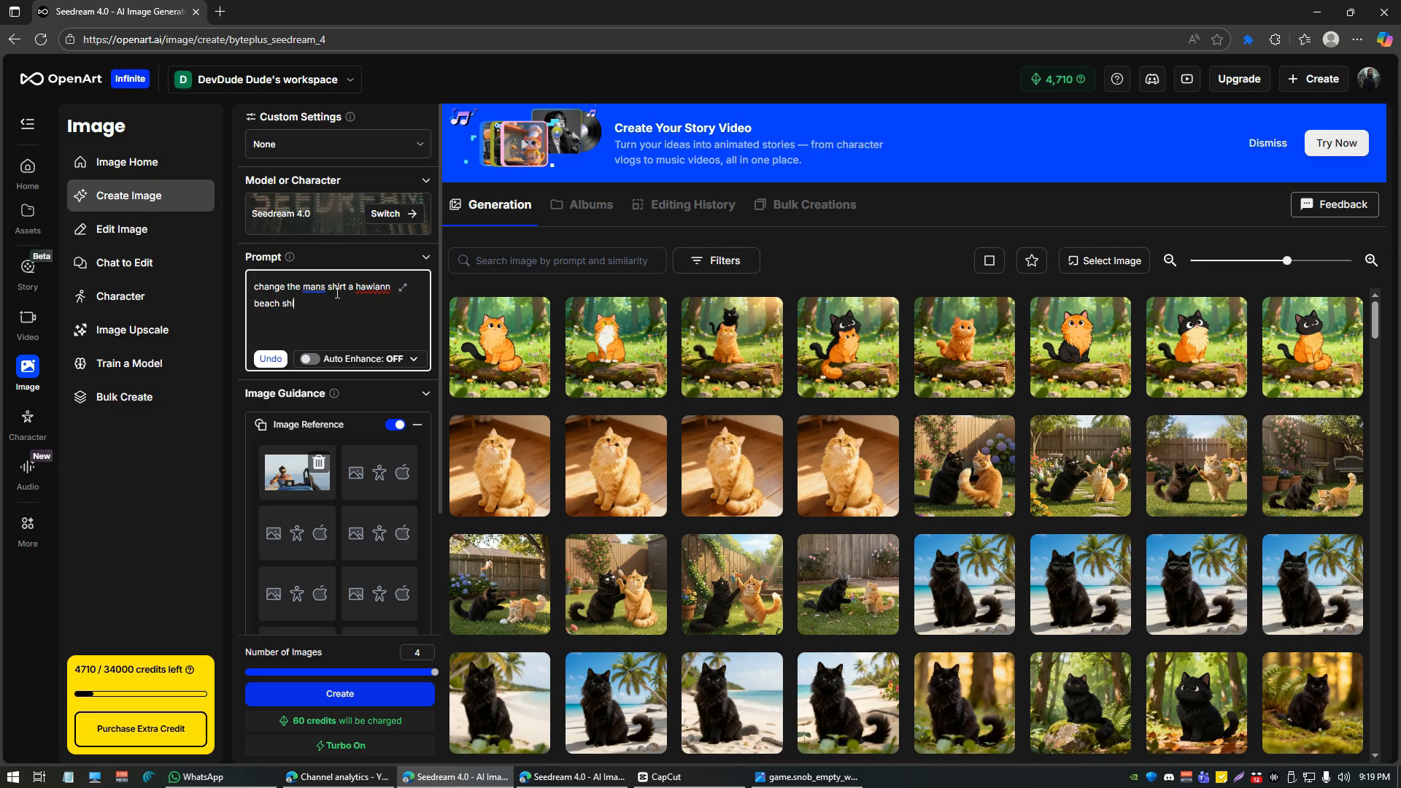
right_click(376, 286)
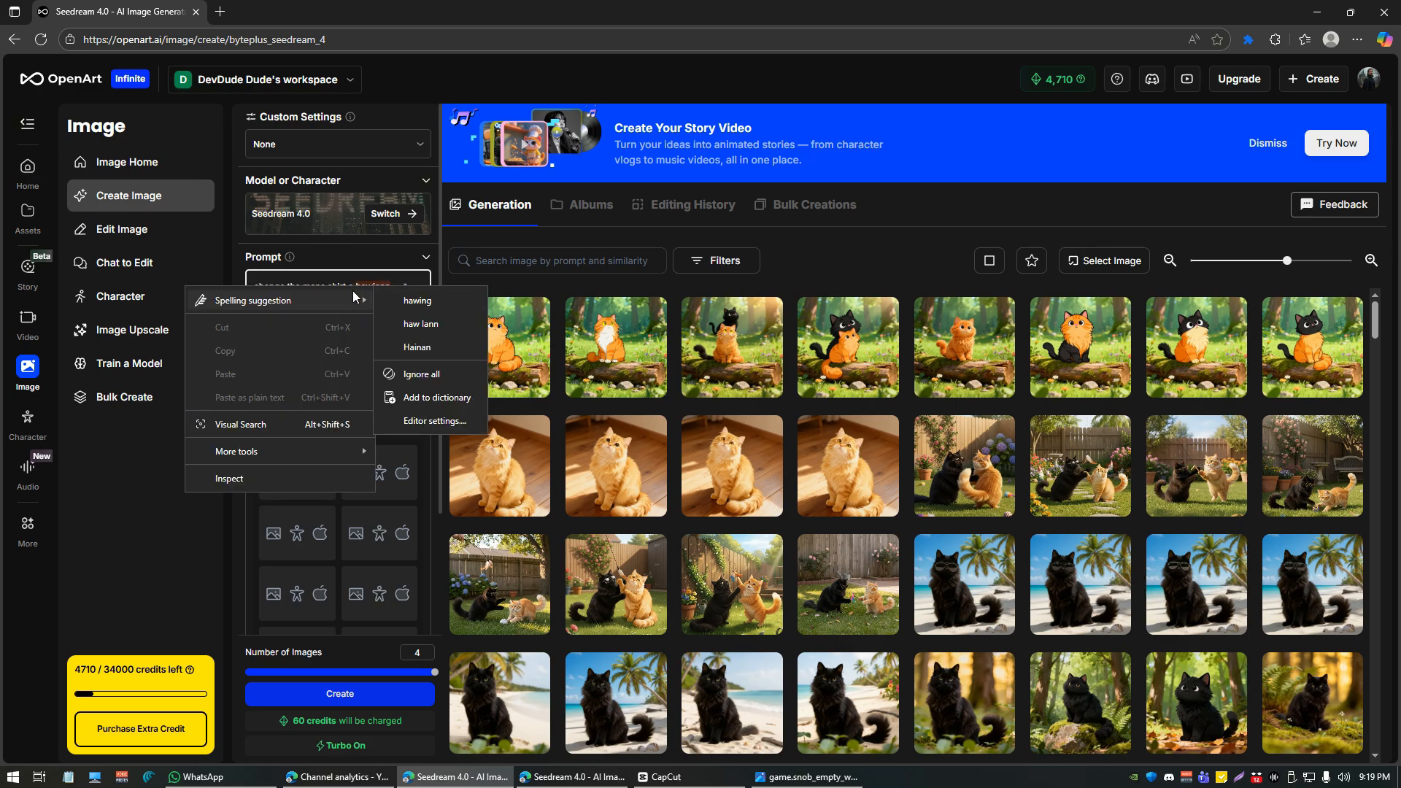
left_click(362, 288)
double_click(365, 288)
type("hawi")
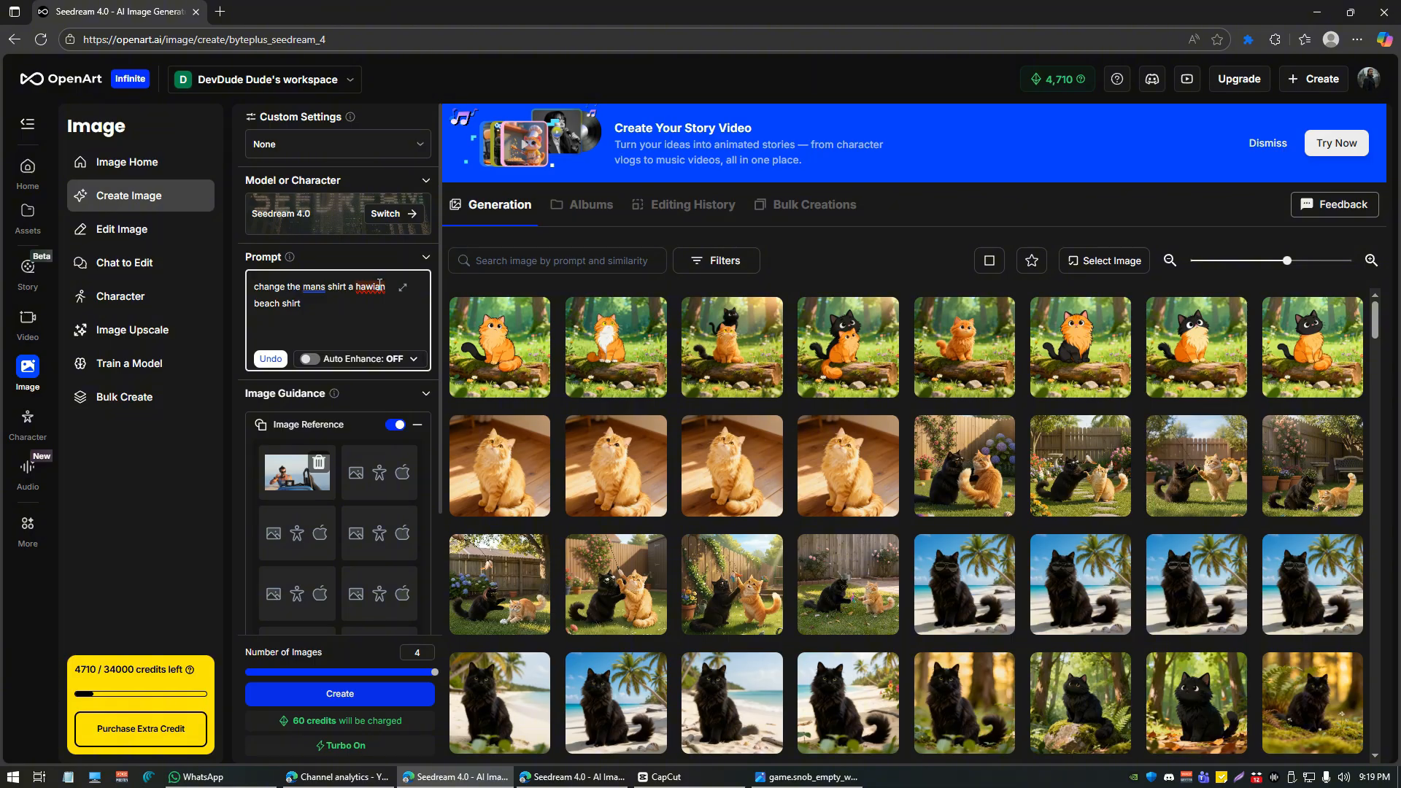
type("tropical")
left_click(351, 709)
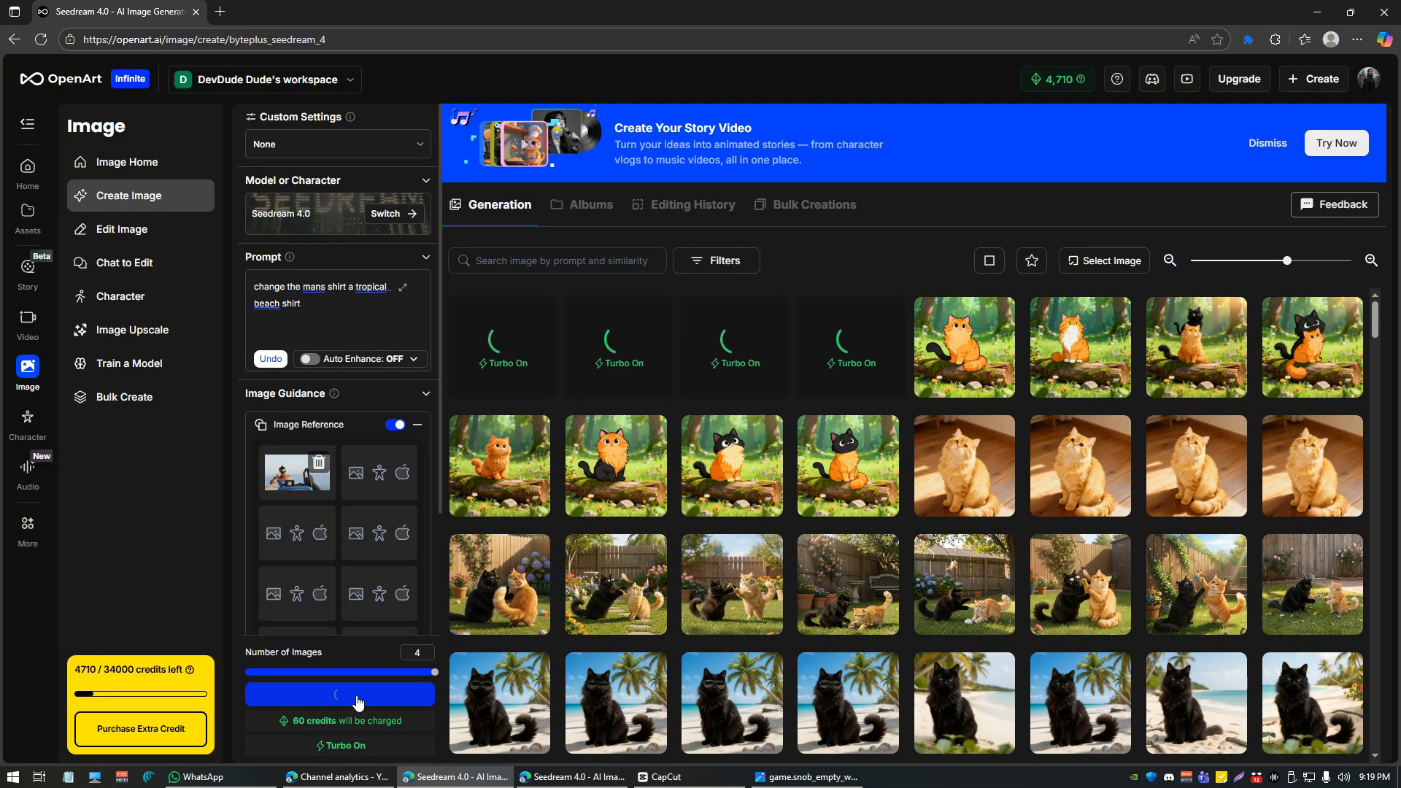
Step: Set the output to Widescreen (16:9) at 2K resolution and generate four more images with the same shirt prompt
scroll(347, 653, "down", 2)
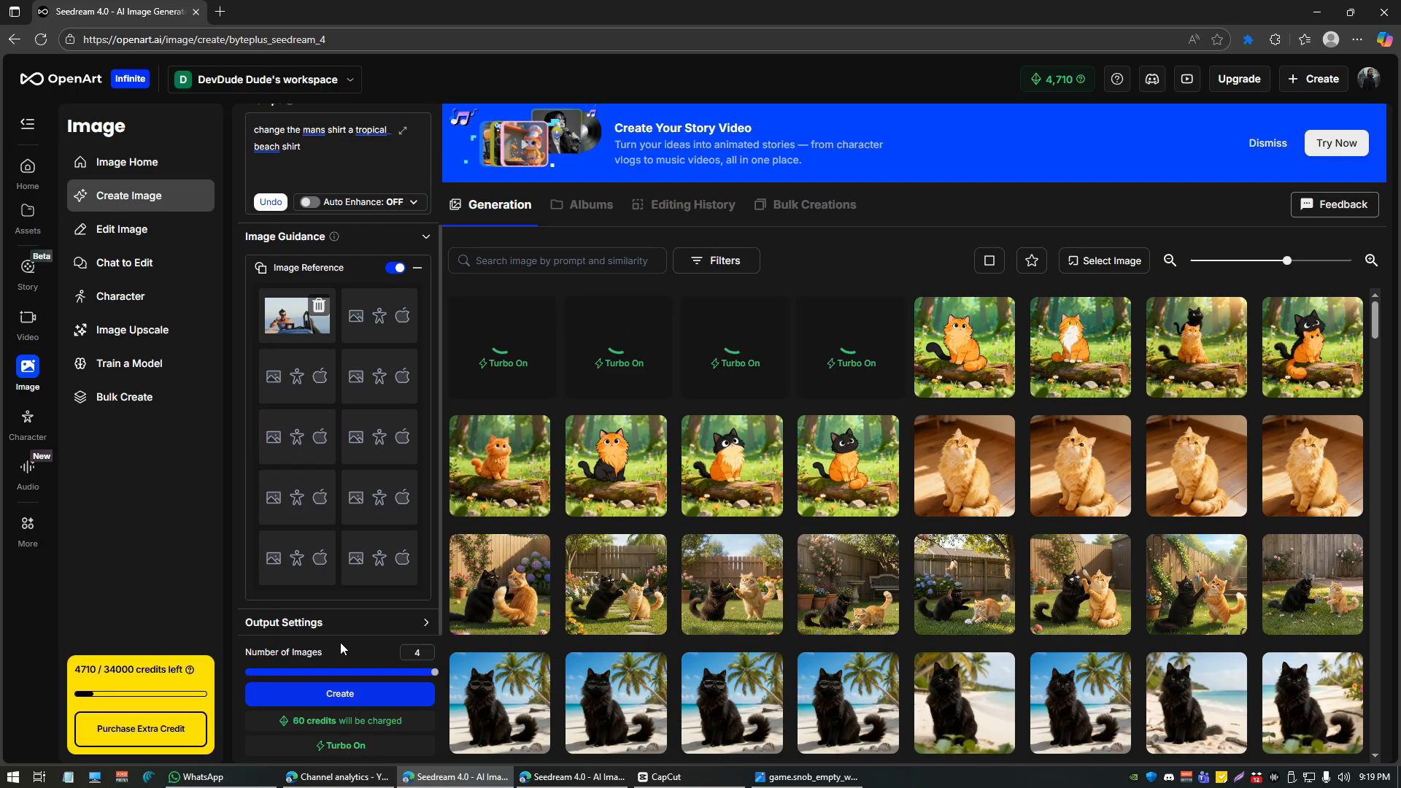
left_click(361, 624)
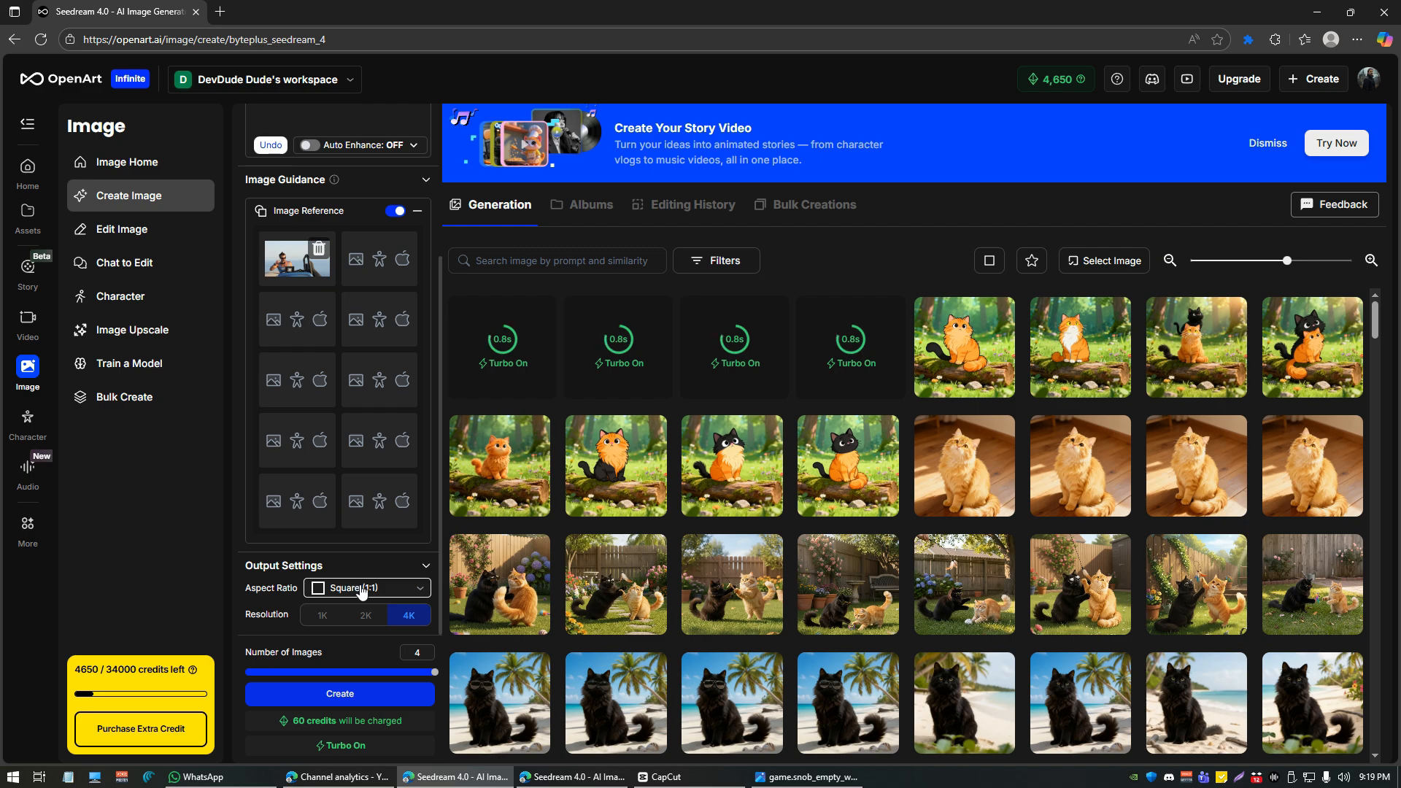
left_click(362, 588)
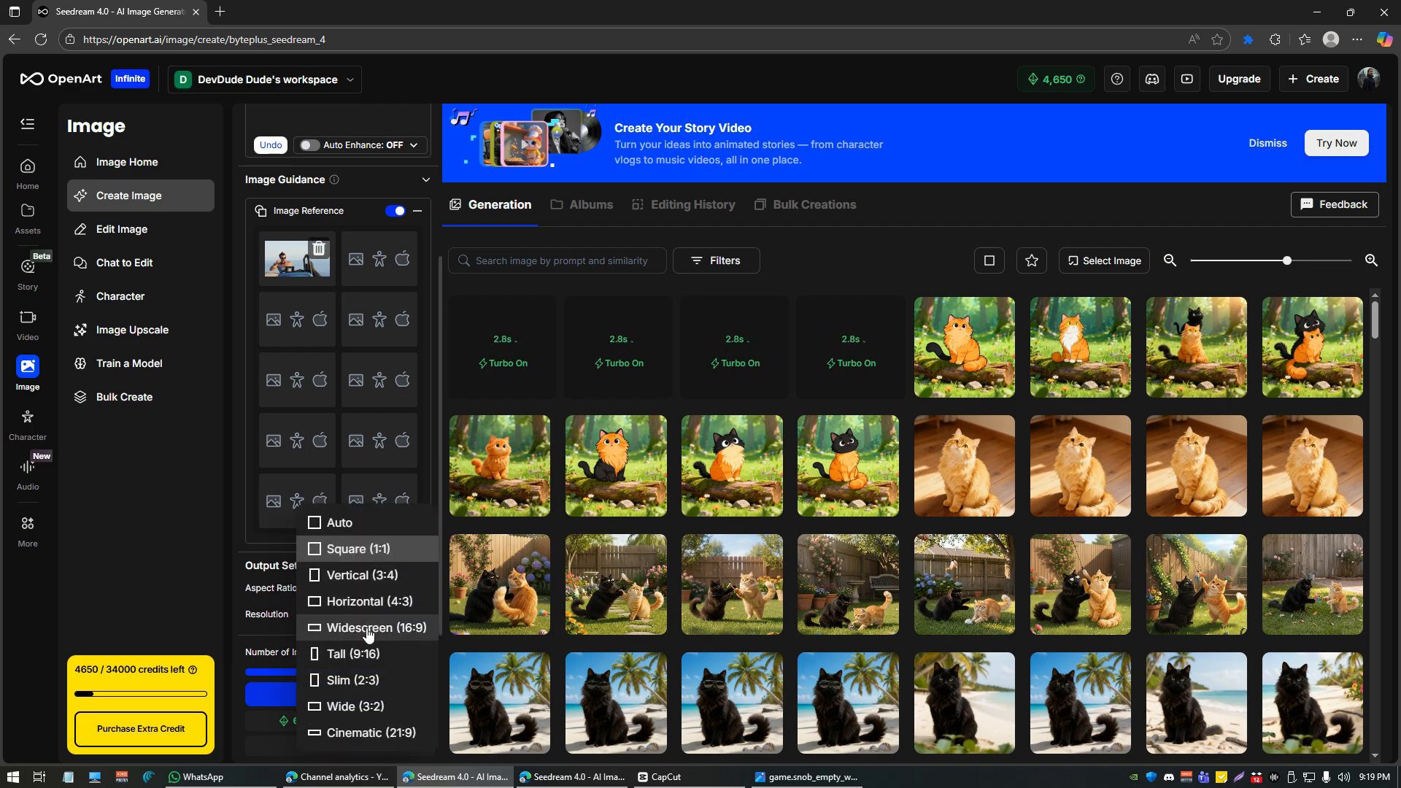
left_click(370, 629)
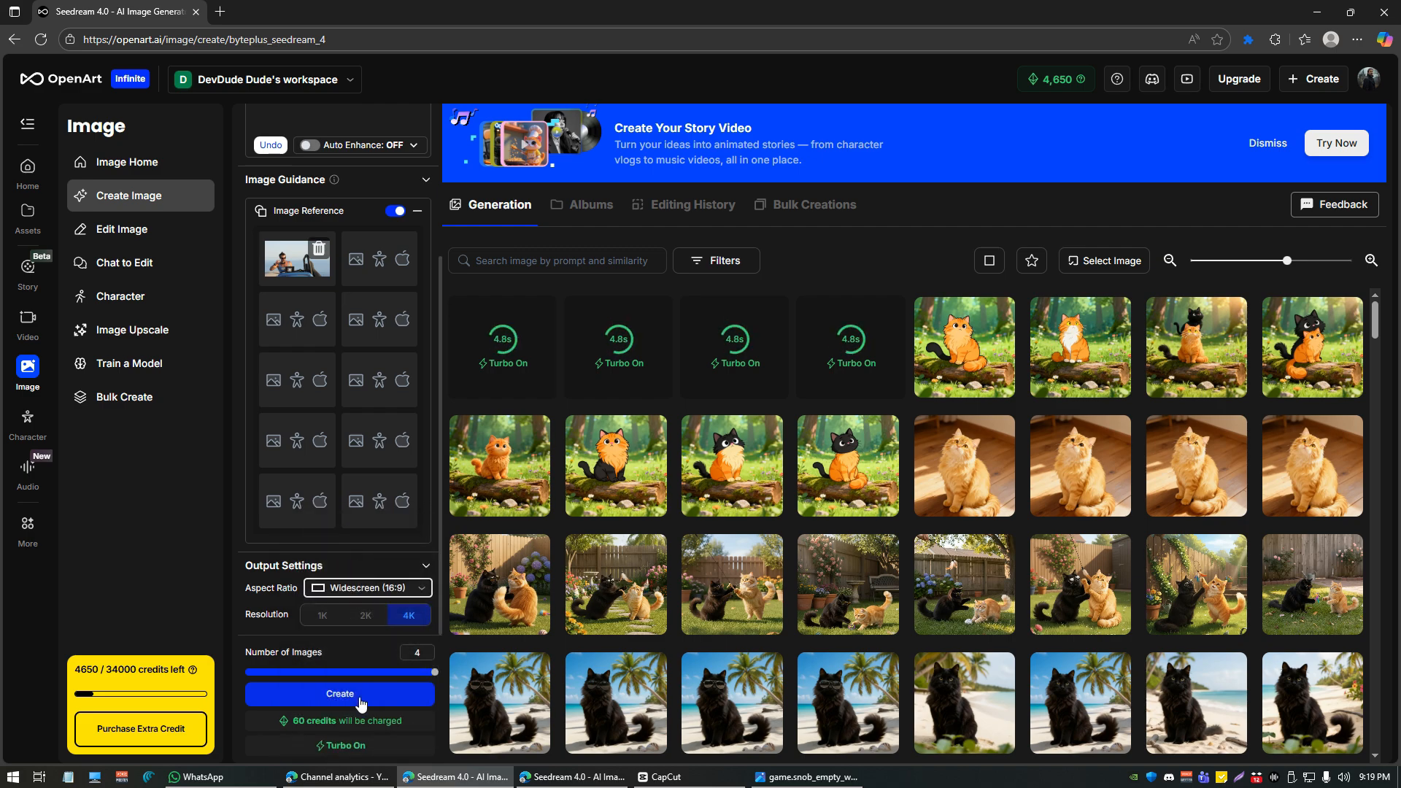
left_click(363, 619)
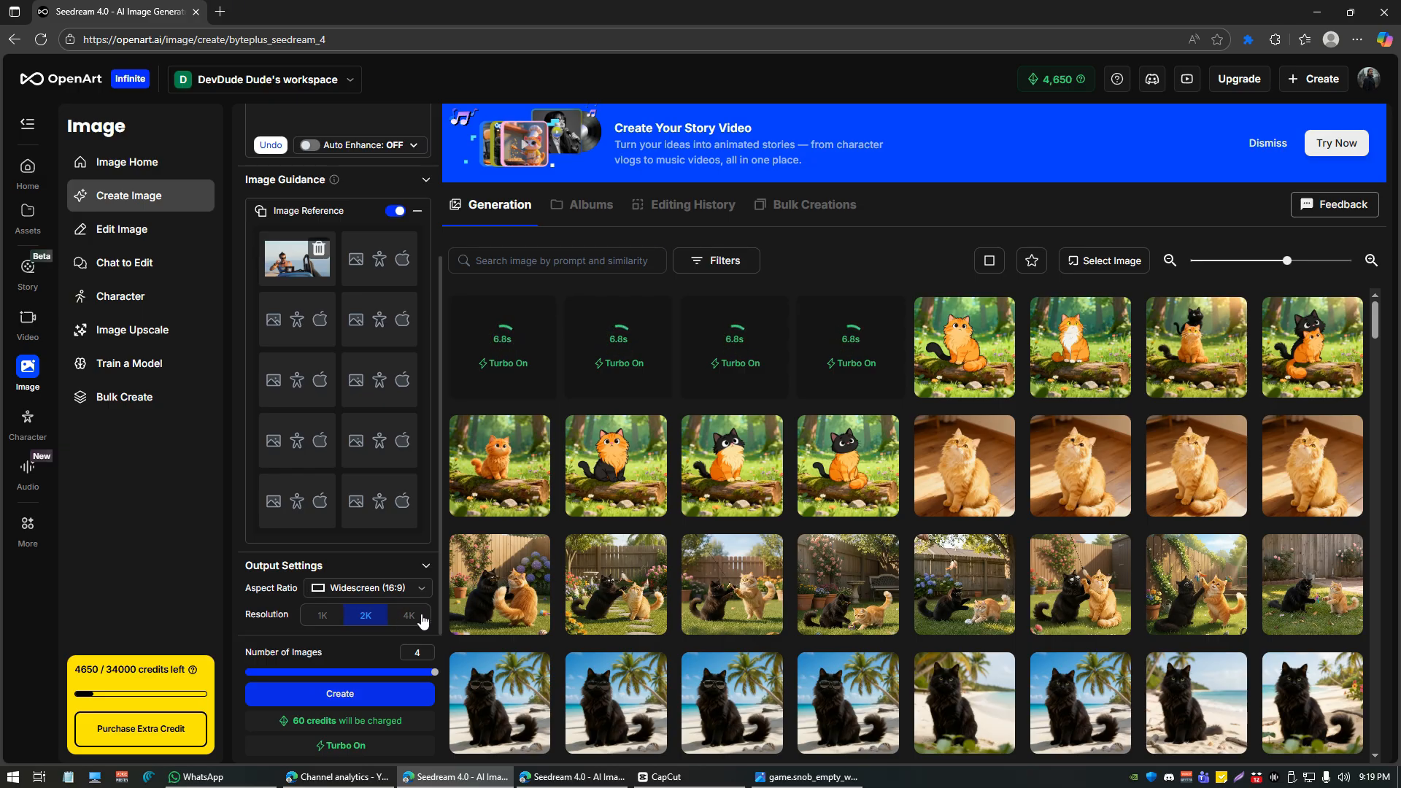
left_click(354, 705)
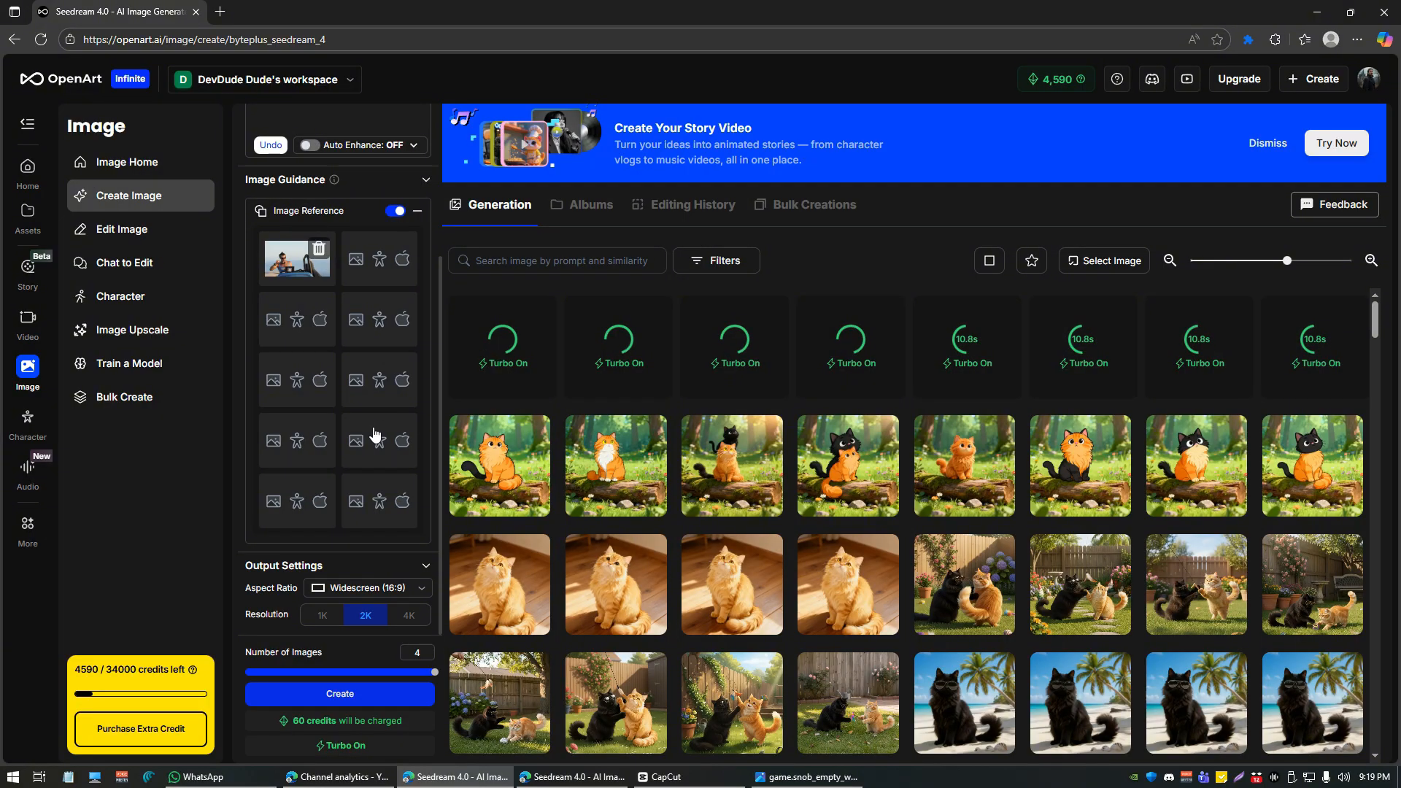
Step: Switch the model to Nano Banana and generate four widescreen images with the existing tropical beach shirt prompt and reference photo
scroll(373, 431, "up", 3)
left_click(381, 214)
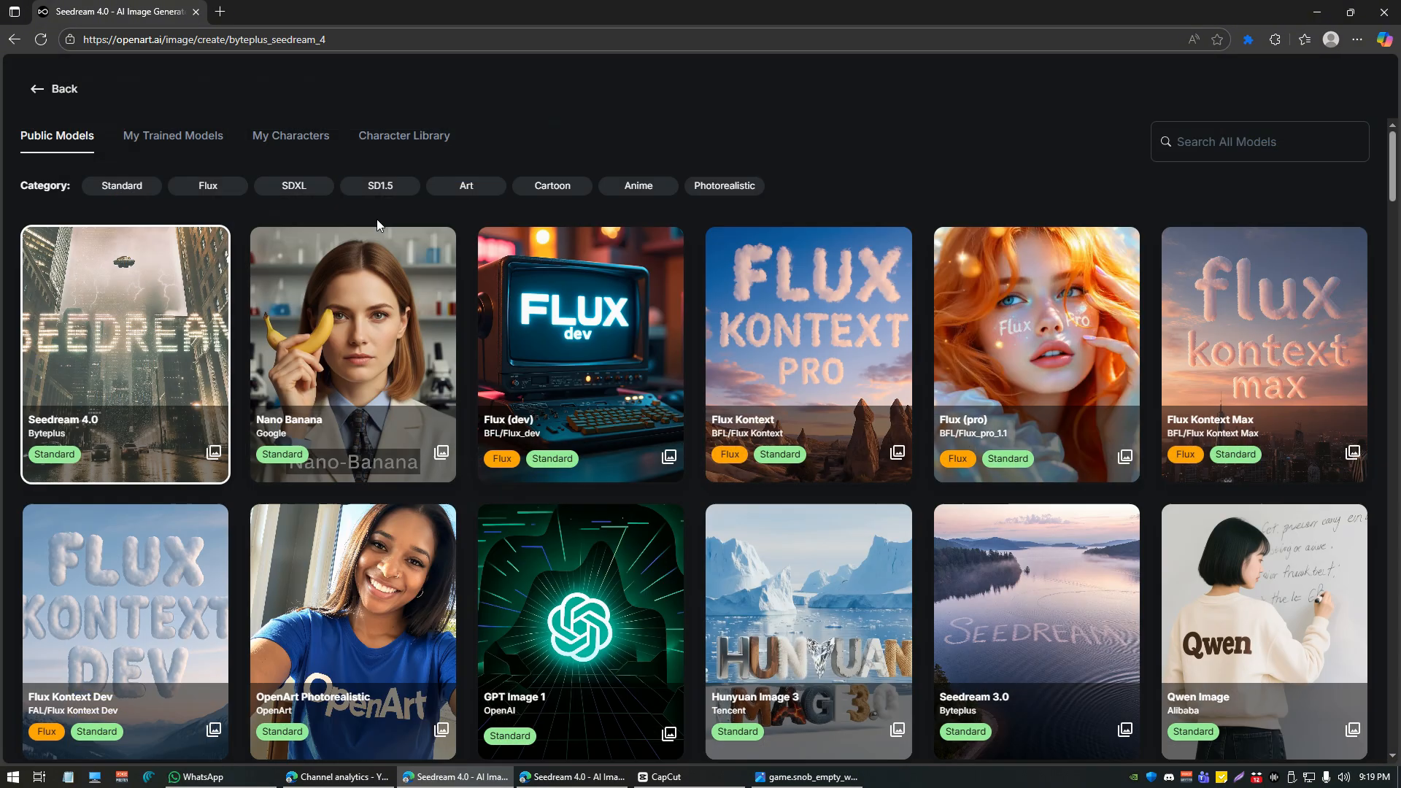
left_click(349, 310)
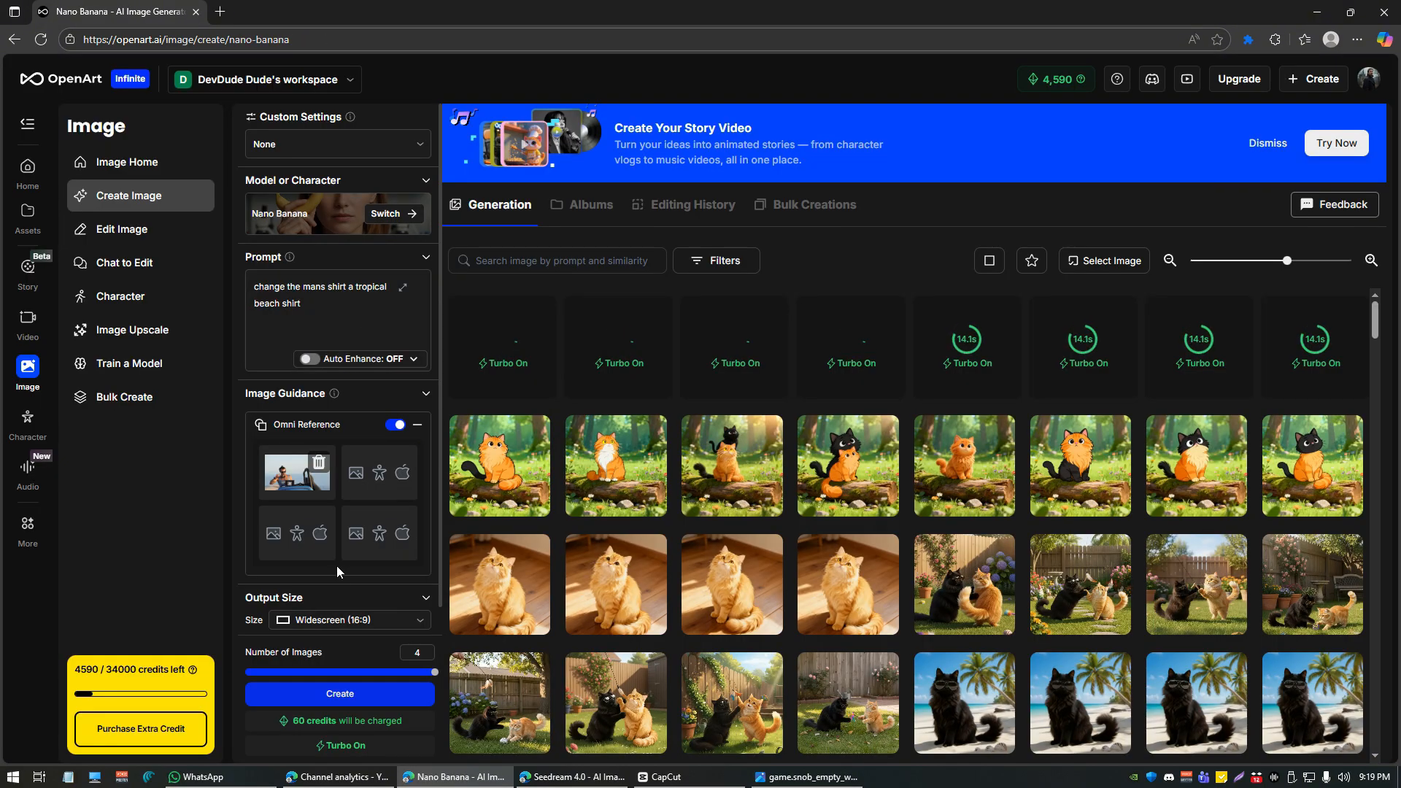
left_click(382, 694)
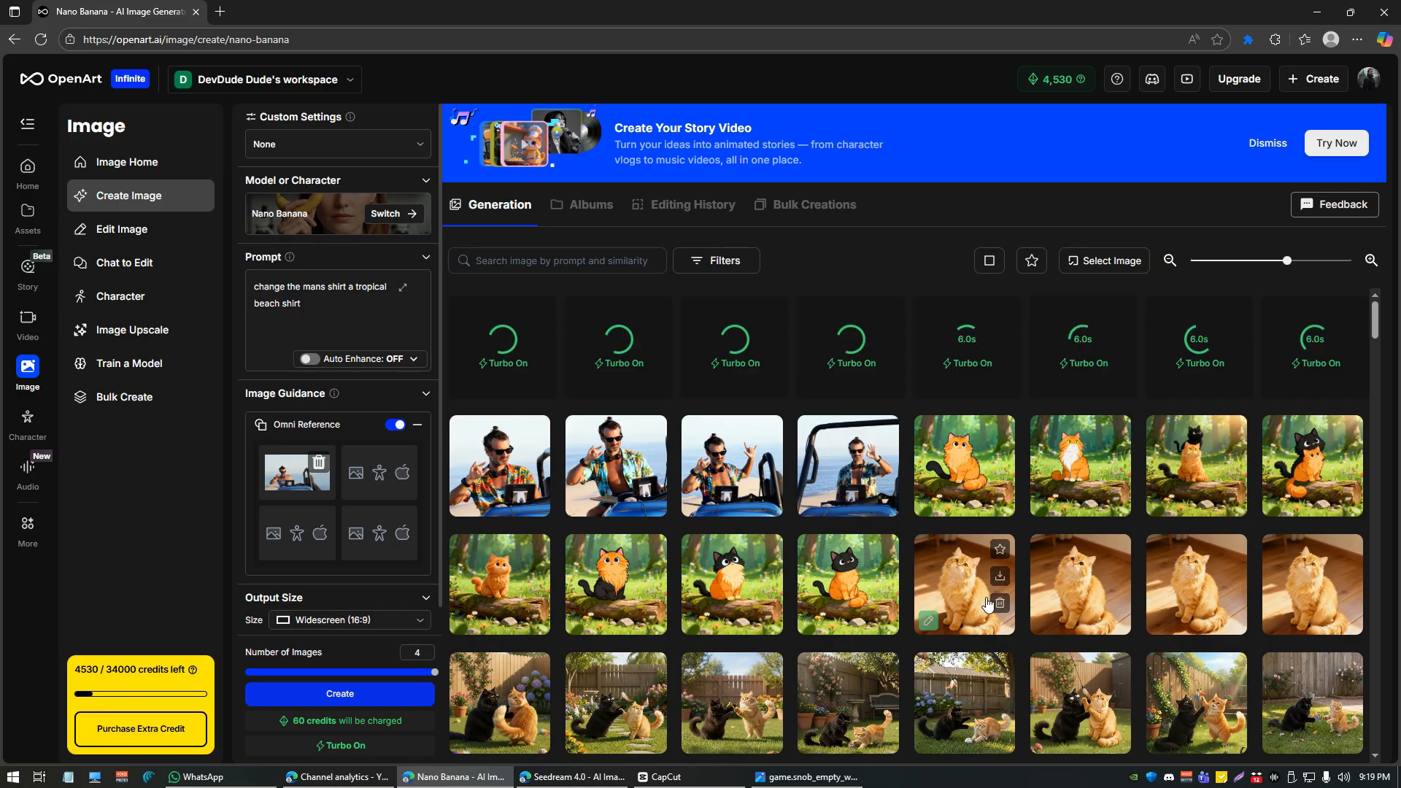
Step: Examine two of the square Seedream 4.0 tropical shirt results enlarged, checking the man's pose and framing
left_click(834, 438)
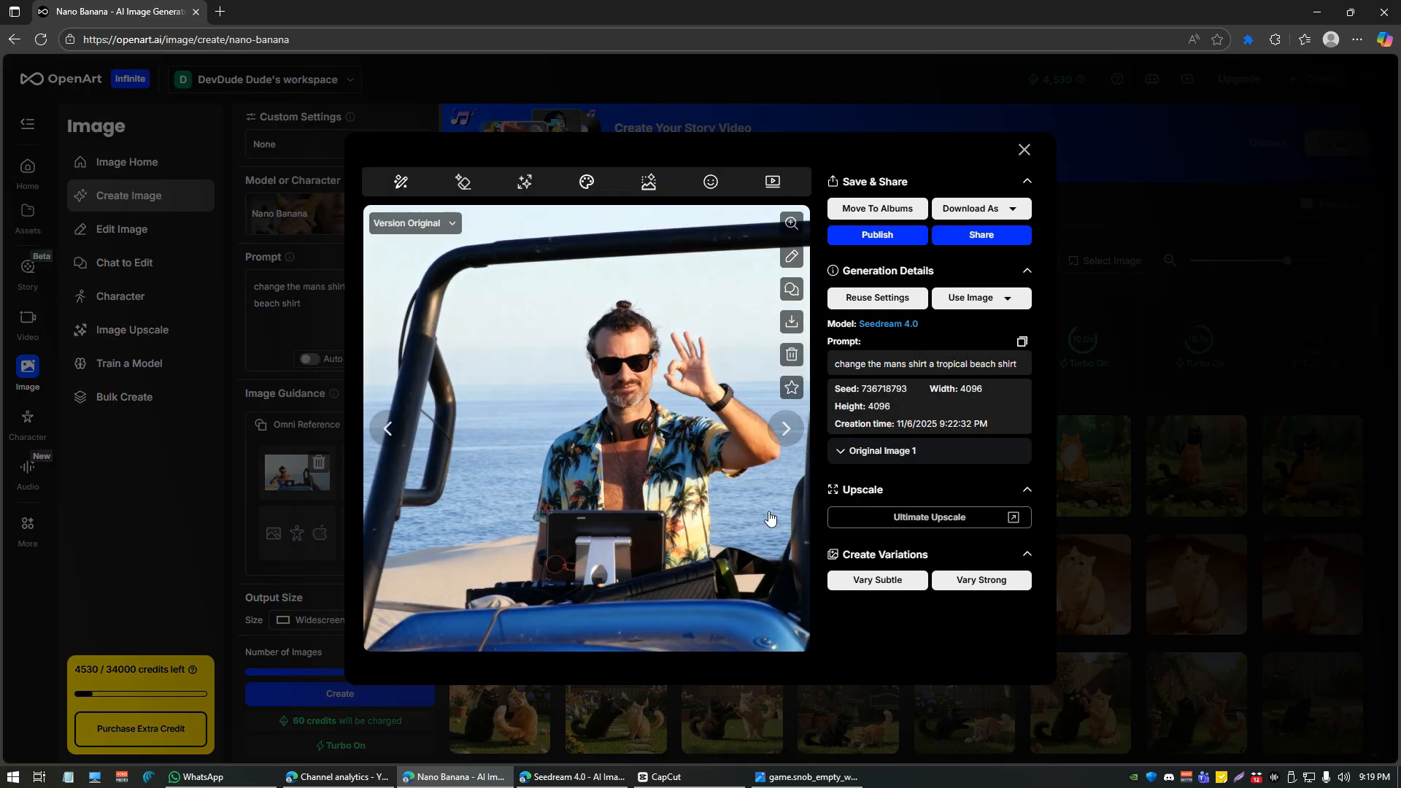
key("Escape")
left_click(707, 461)
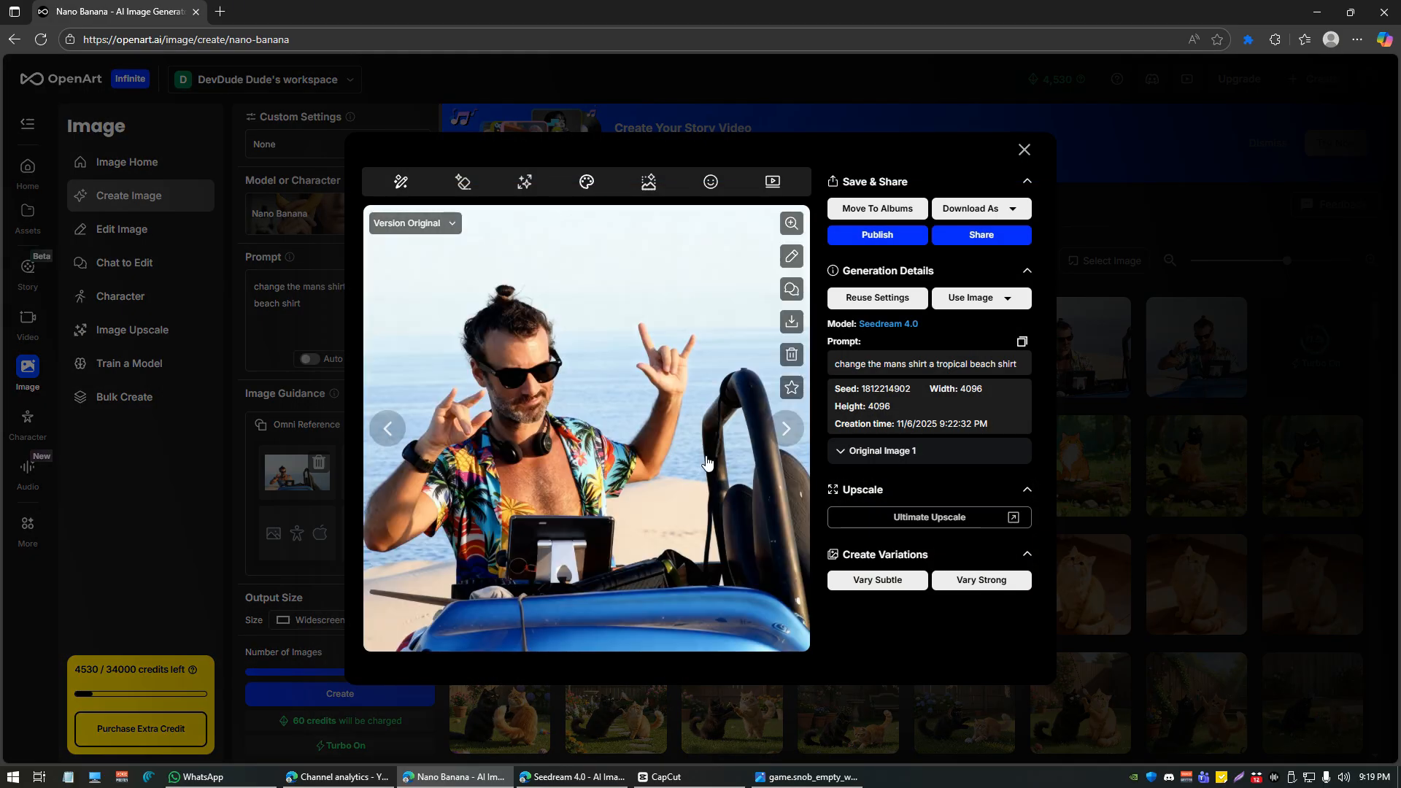
key("Escape")
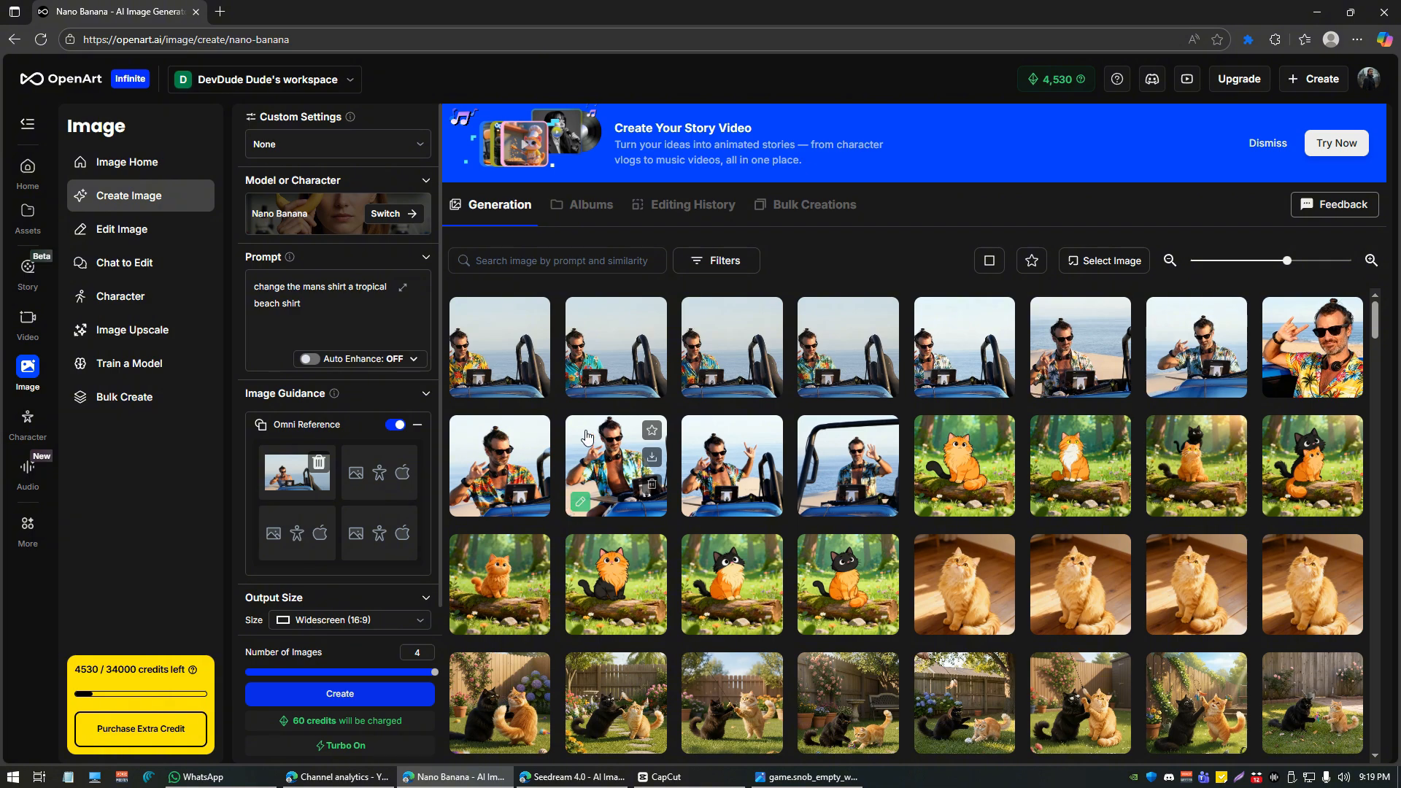
Step: Preview the new Nano Banana shirt results one after another and bring up the original vlcsnap photo for comparison
left_click(487, 334)
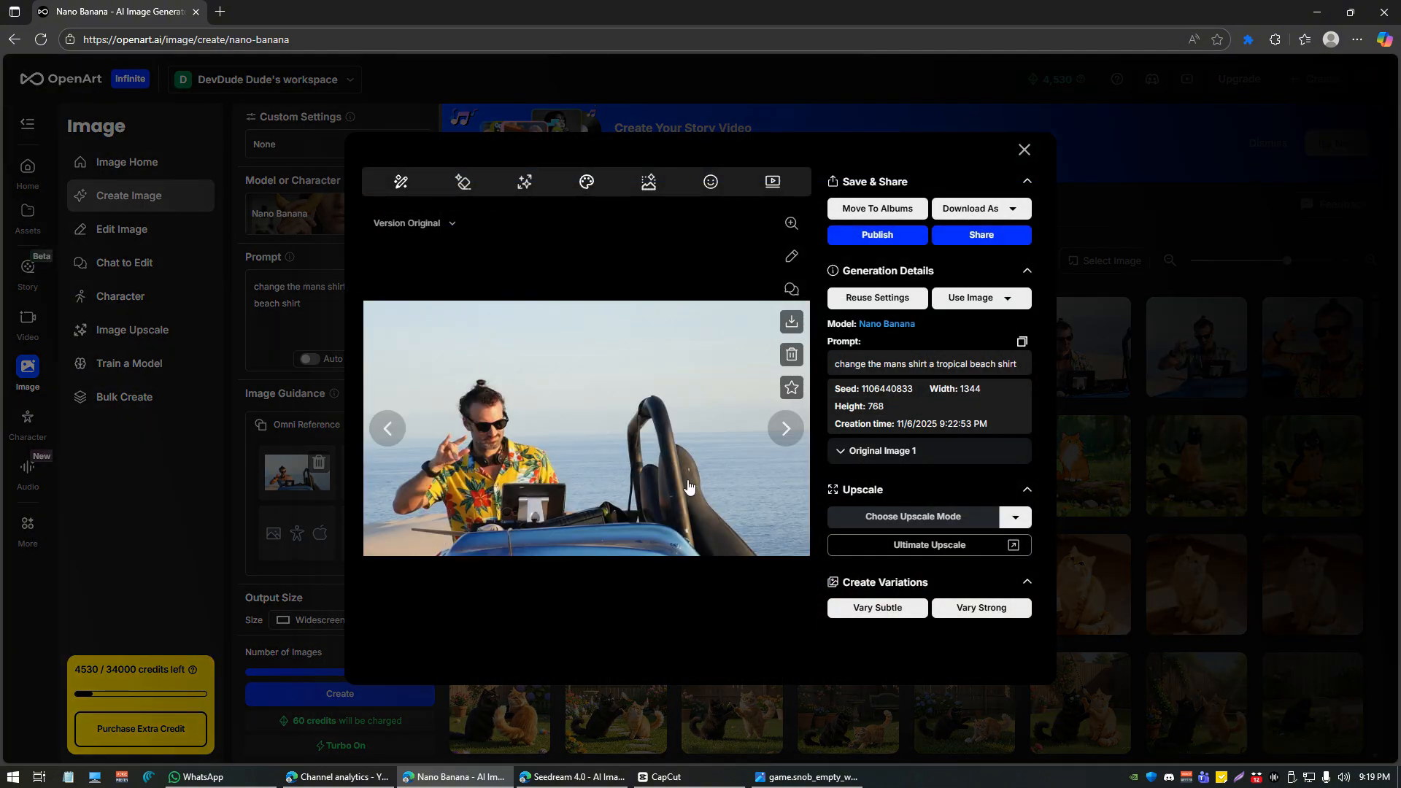
left_click(797, 434)
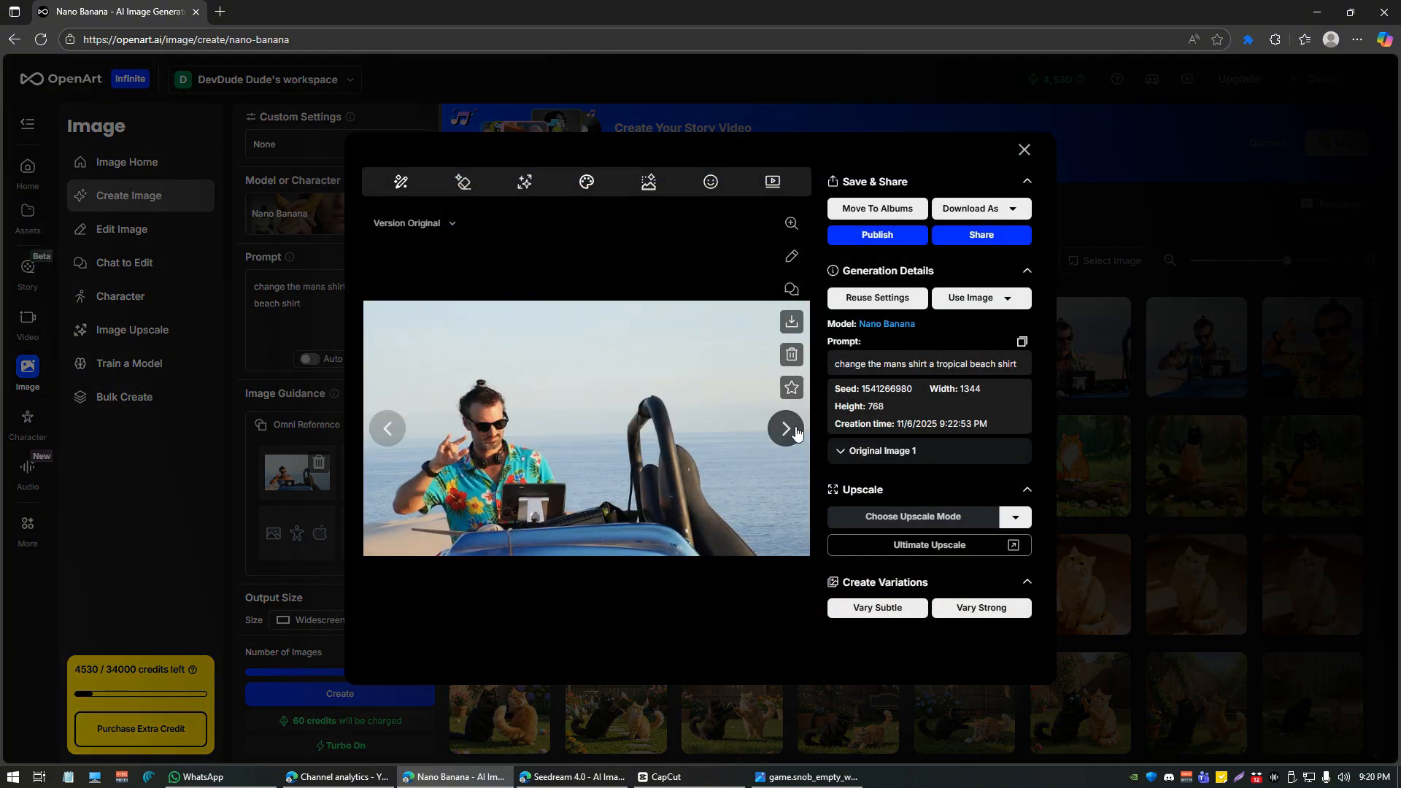
left_click(797, 434)
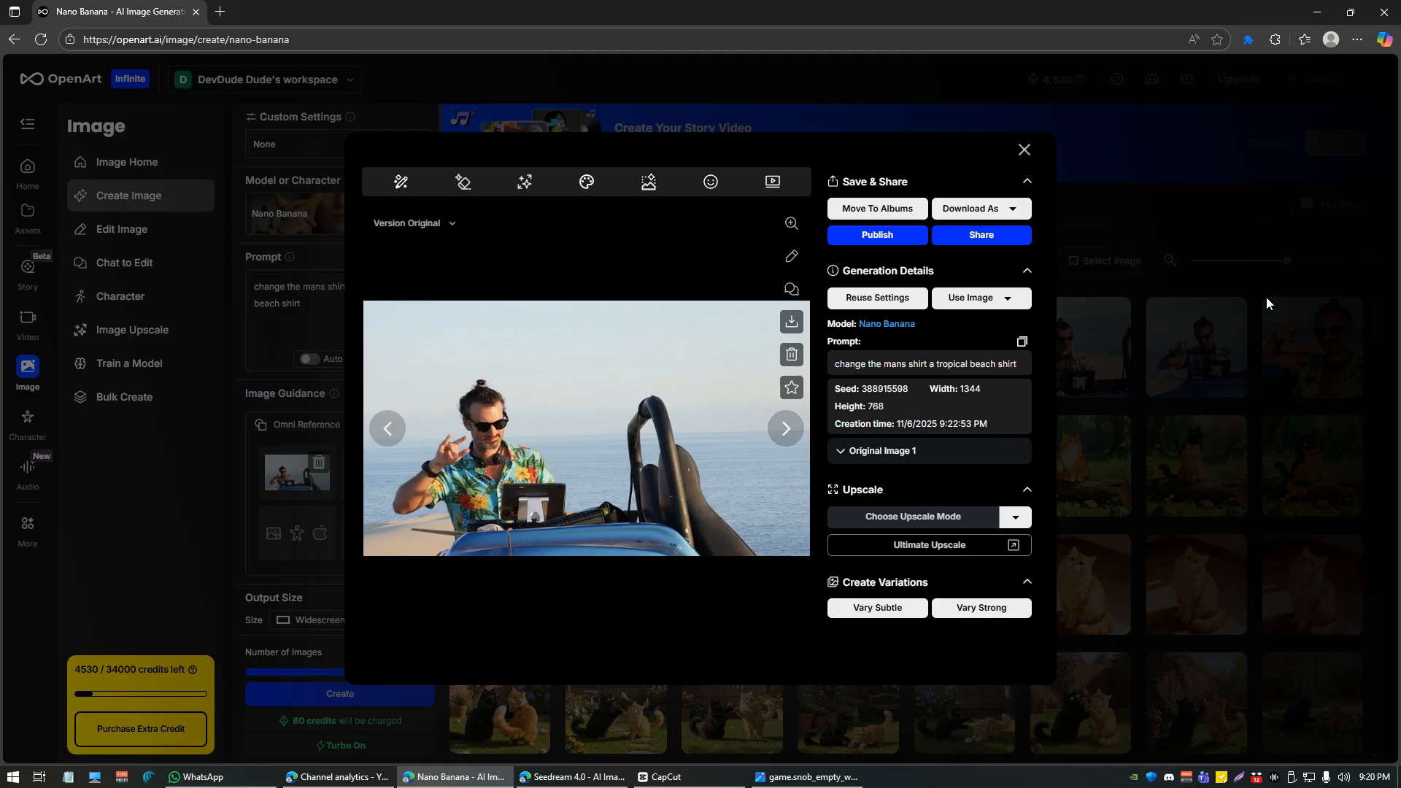
left_click(810, 778)
left_click(812, 781)
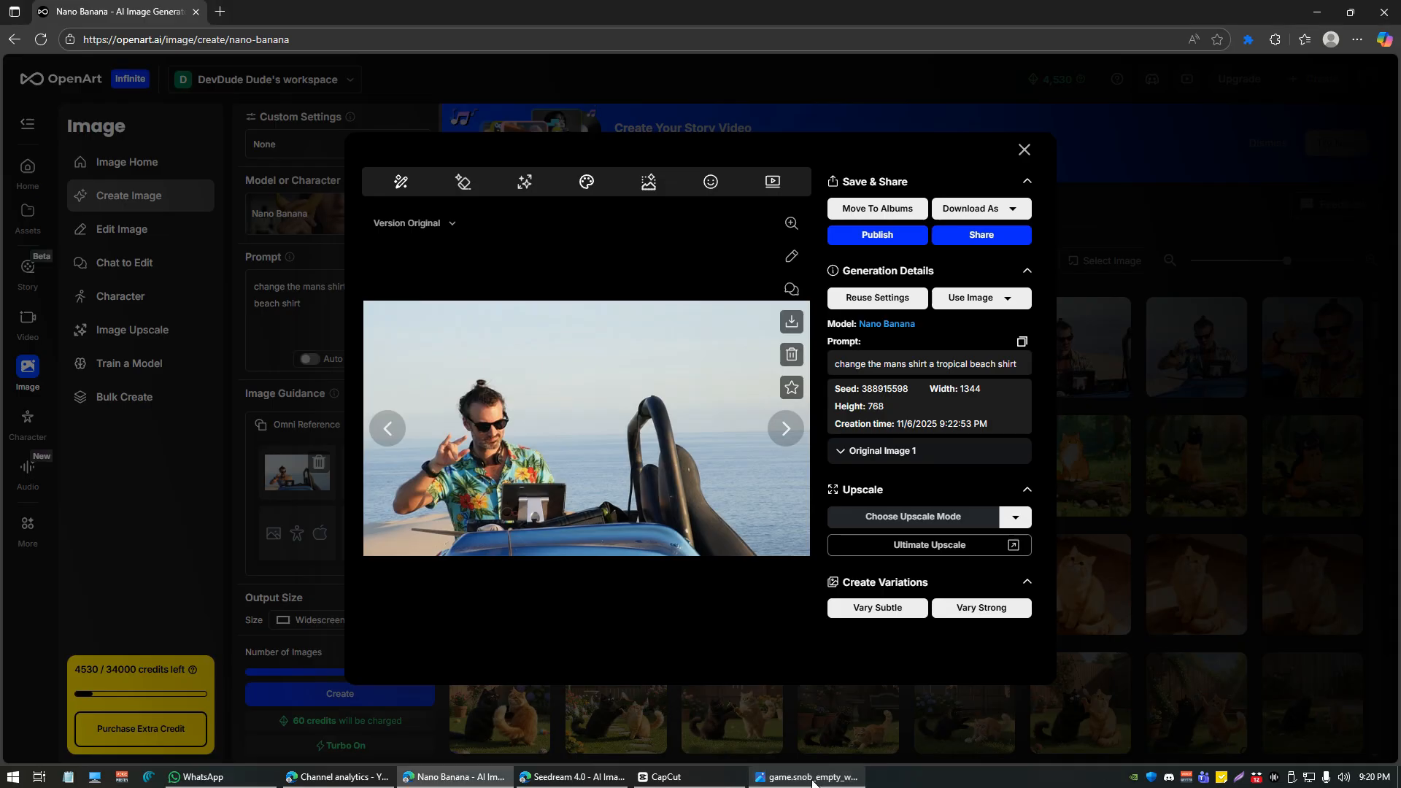
left_click(796, 778)
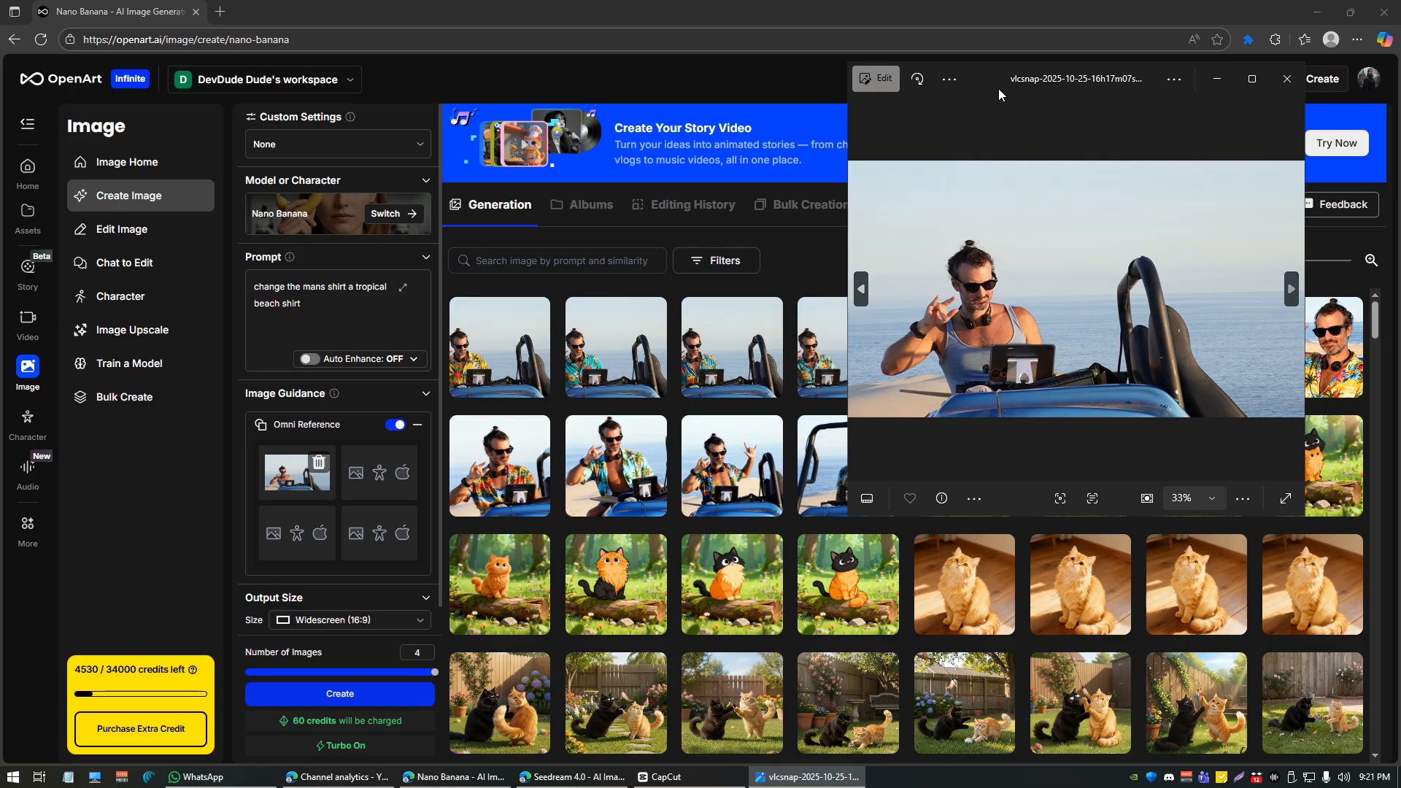
Step: Page back and forth through the enlarged Nano Banana variations to compare the shirt with the rest of the scene
left_click(604, 354)
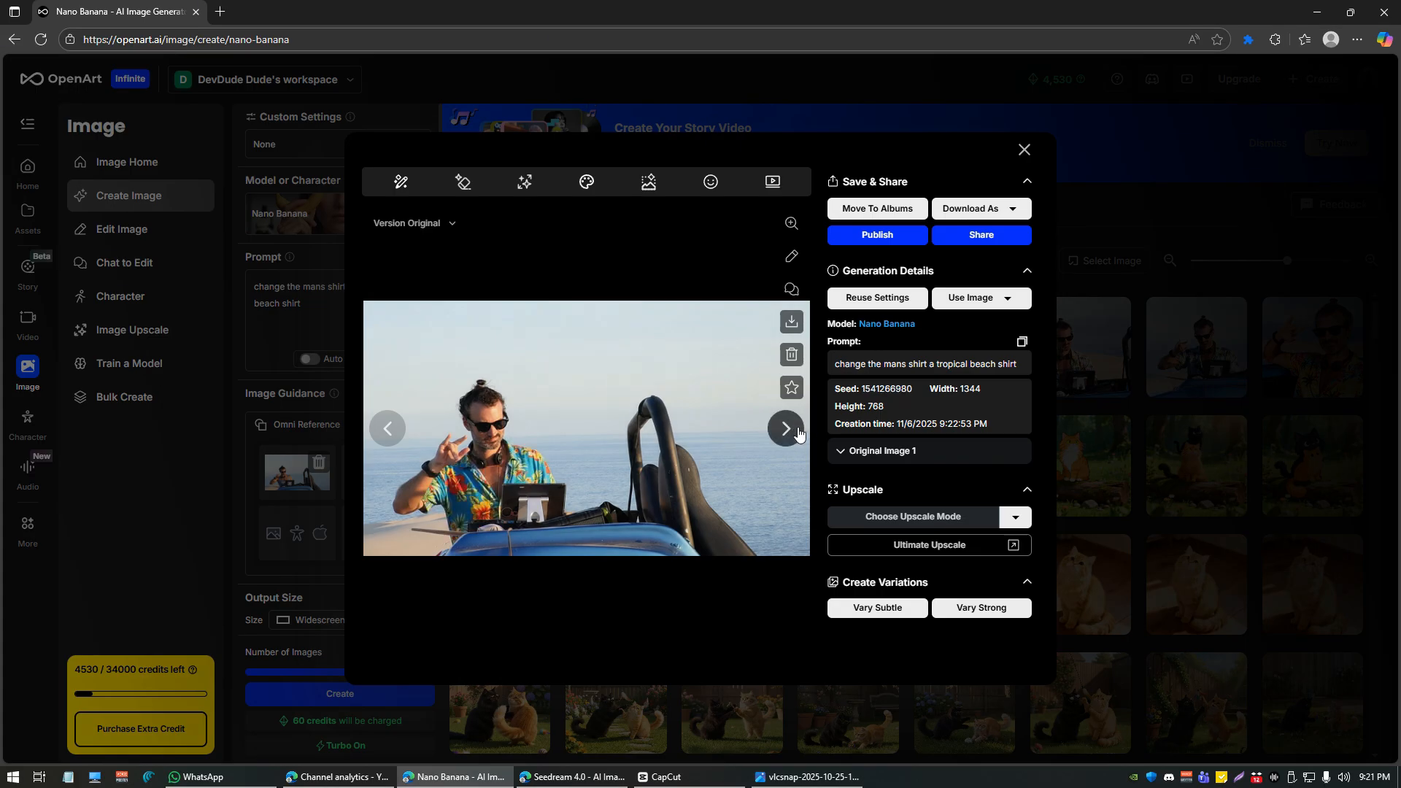
left_click(786, 430)
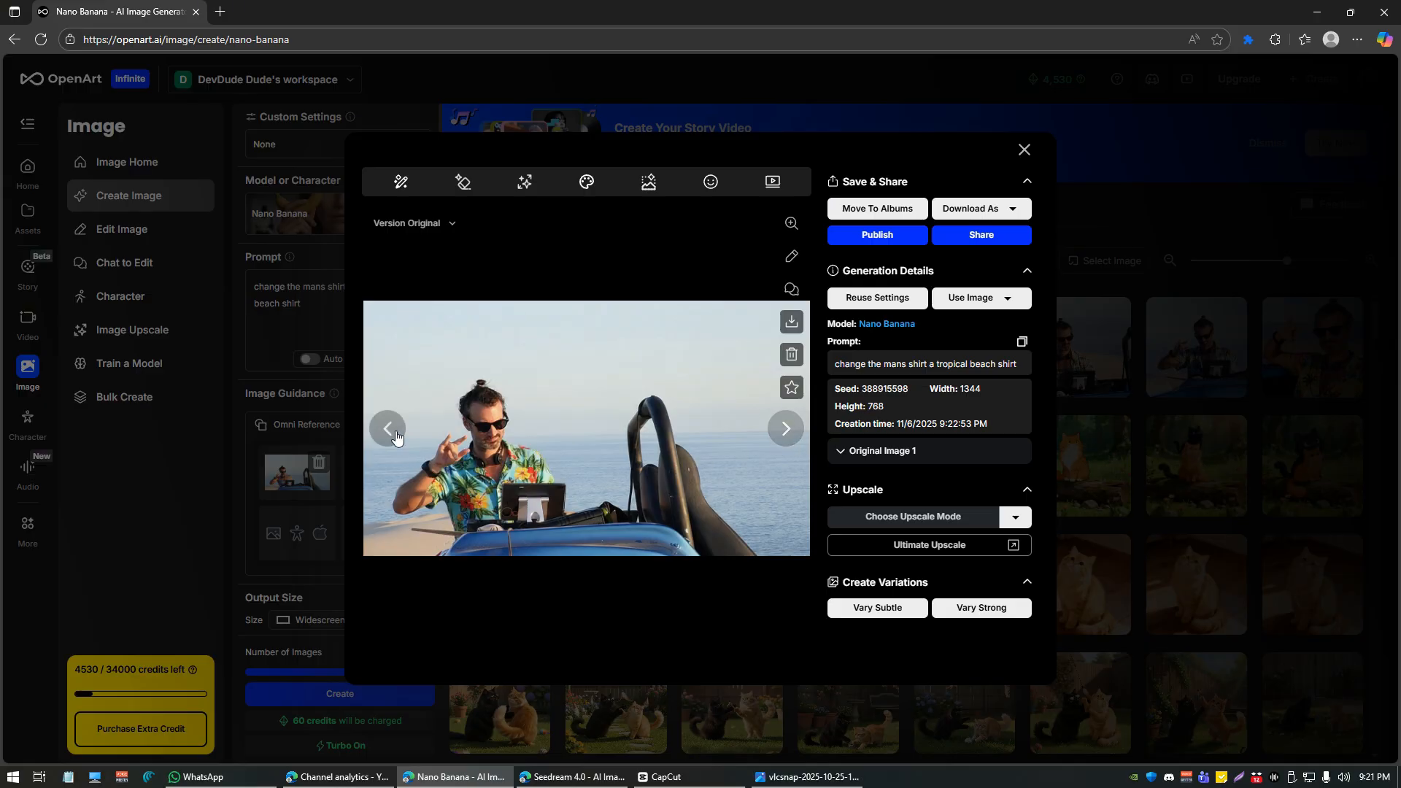
left_click(392, 435)
left_click(394, 437)
left_click(394, 436)
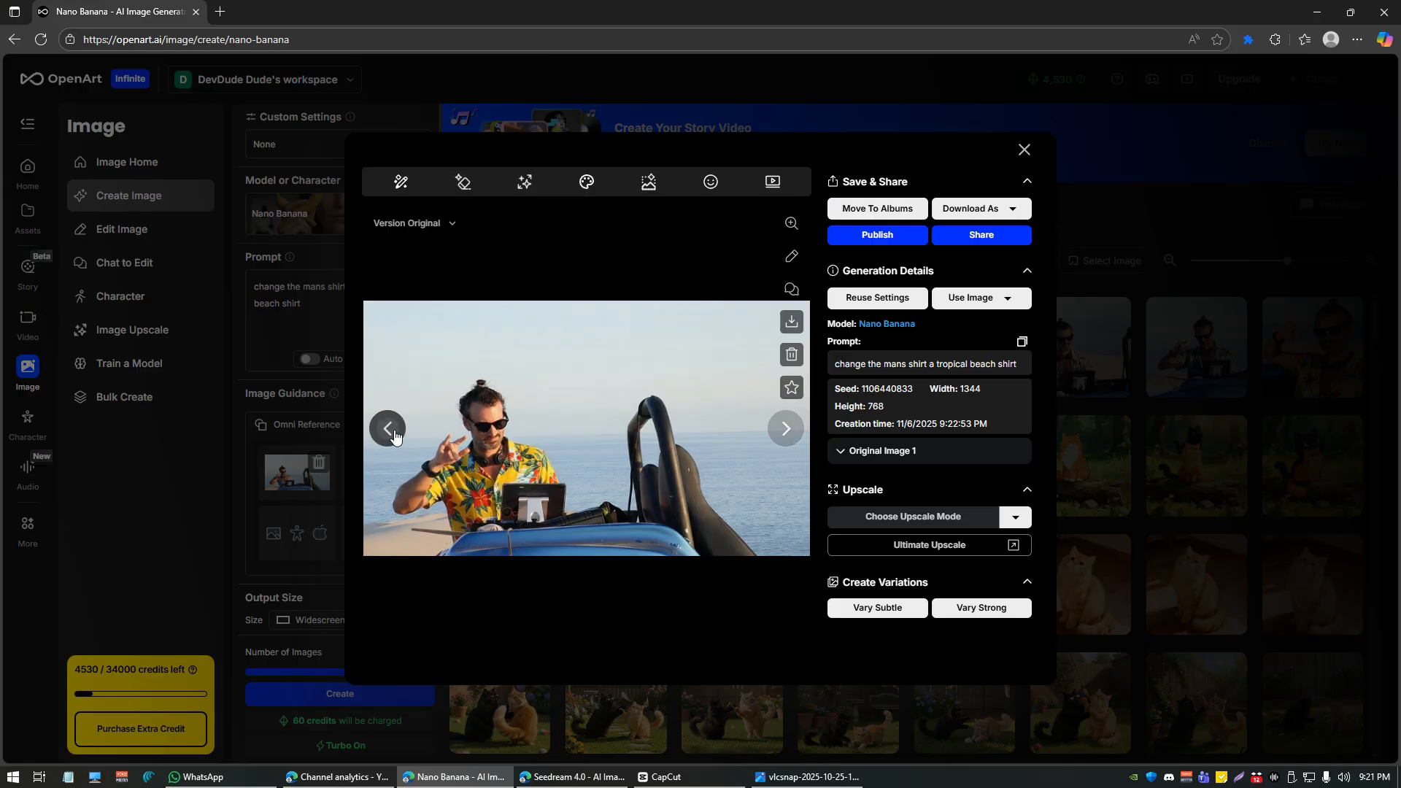
left_click(786, 430)
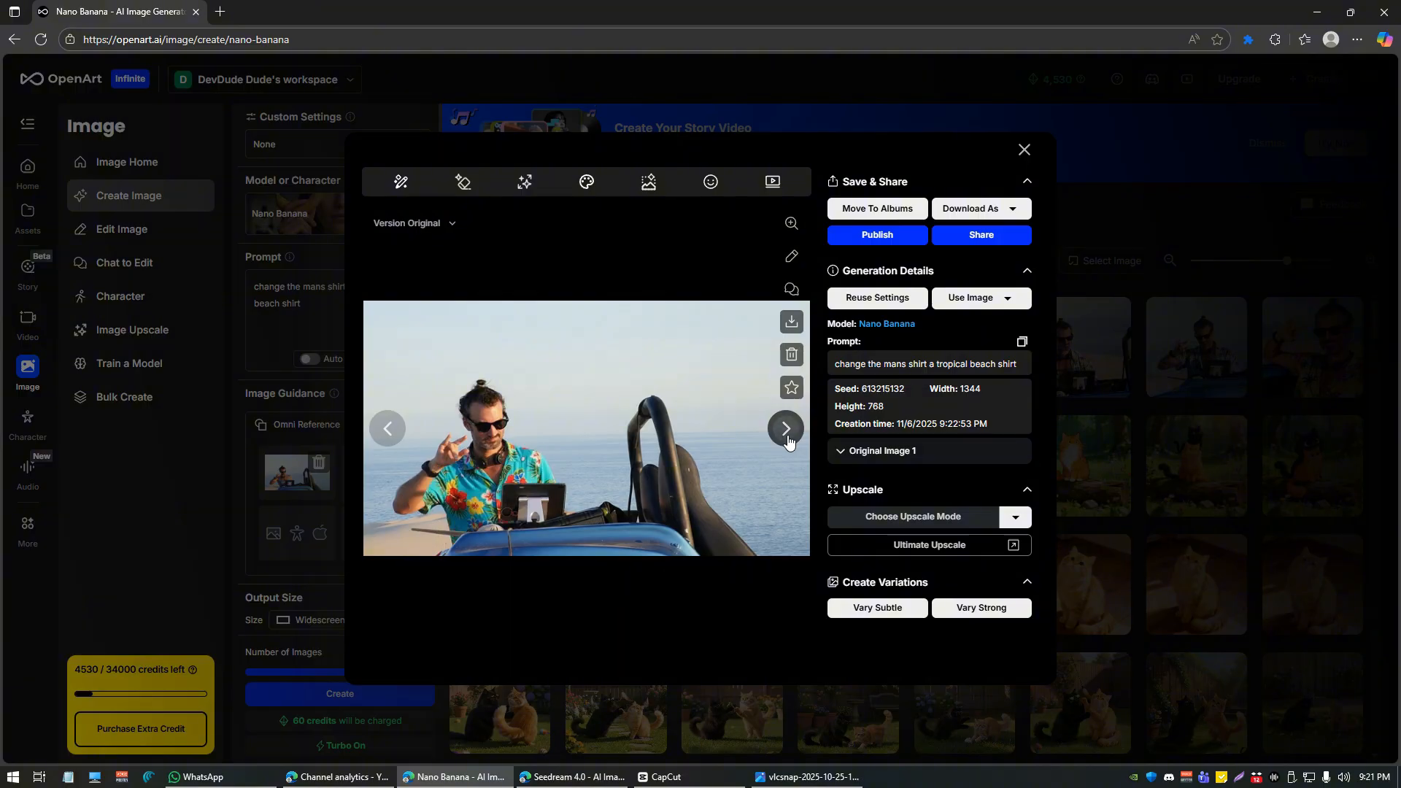
Step: View a widescreen Seedream 4.0 shirt result enlarged for comparison, then return to the gallery
left_click(1103, 512)
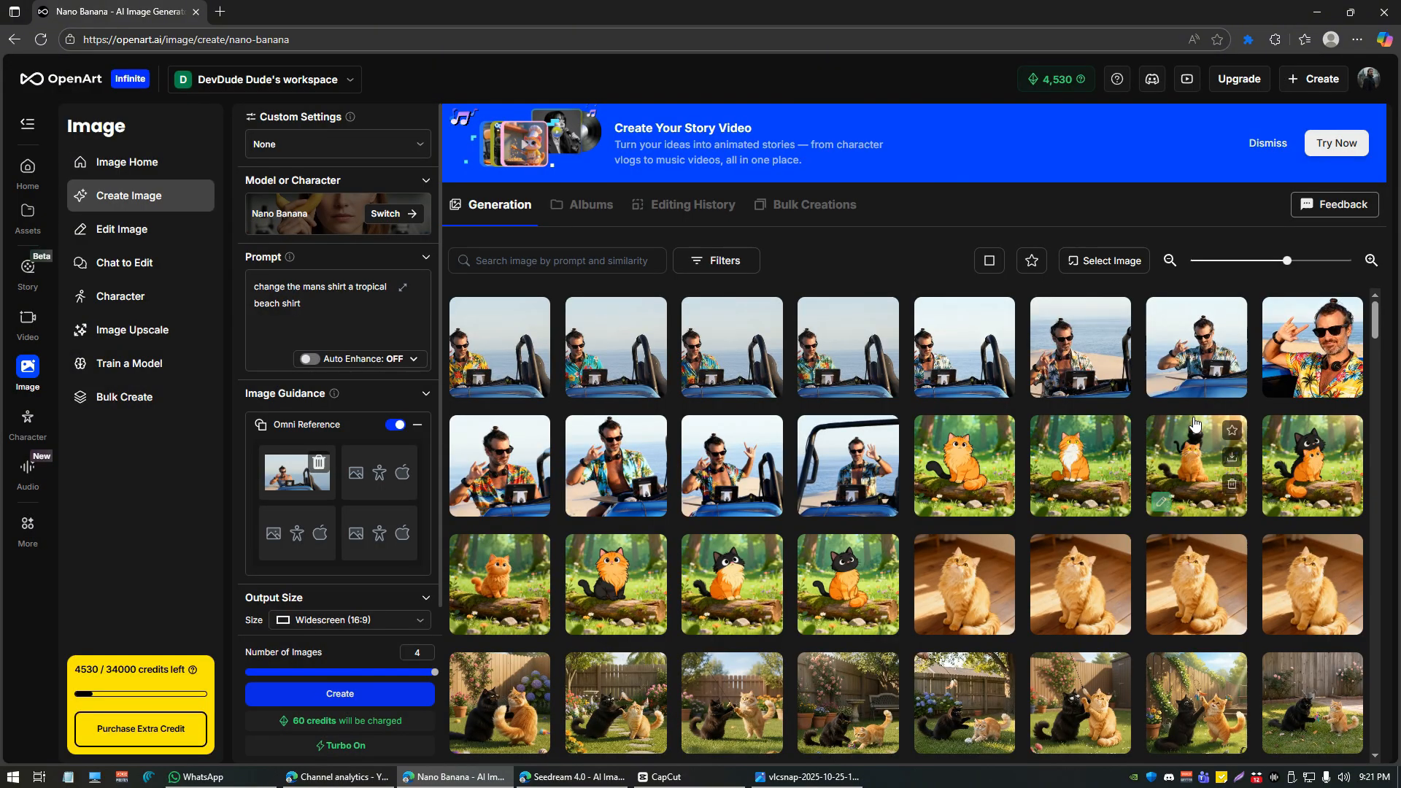
left_click(779, 434)
left_click(780, 434)
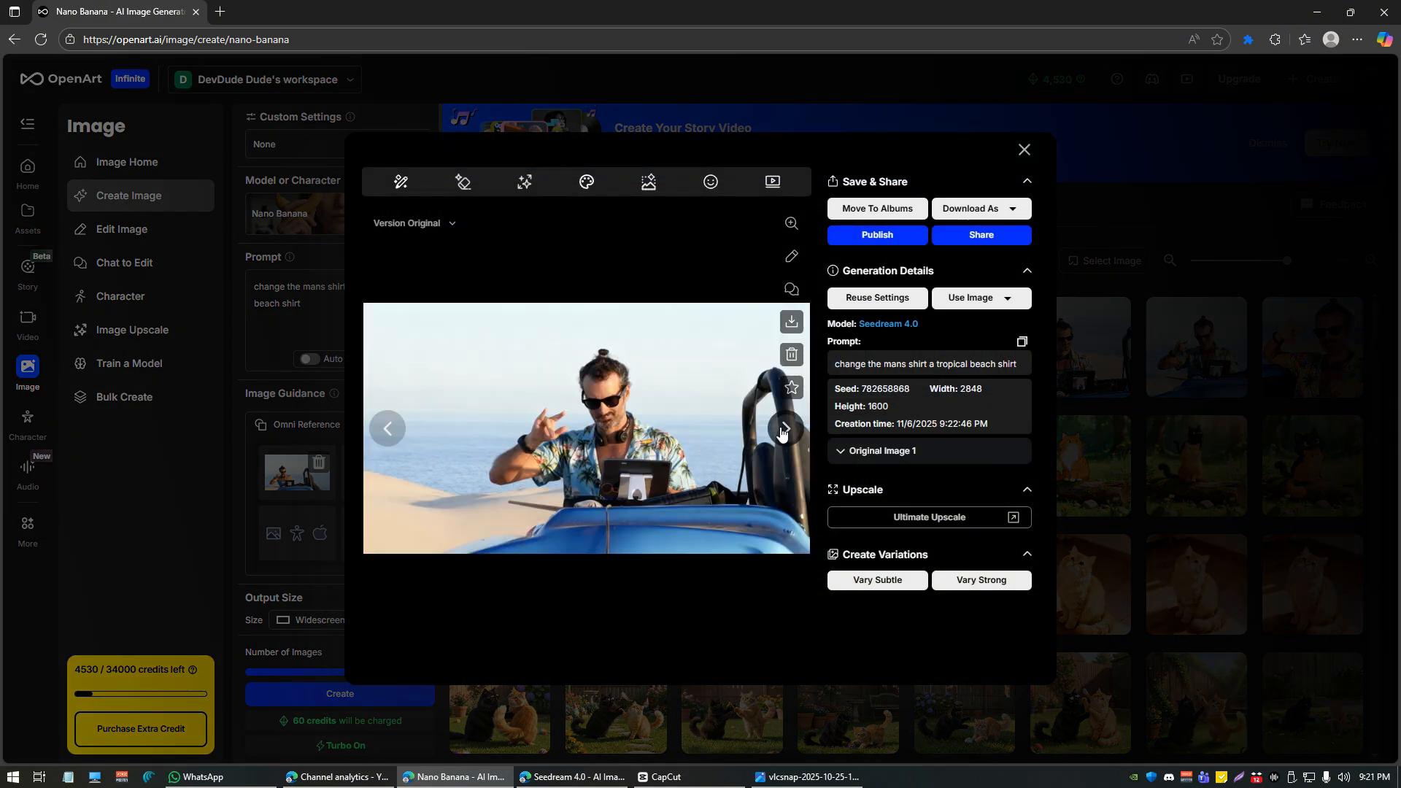
left_click(1087, 521)
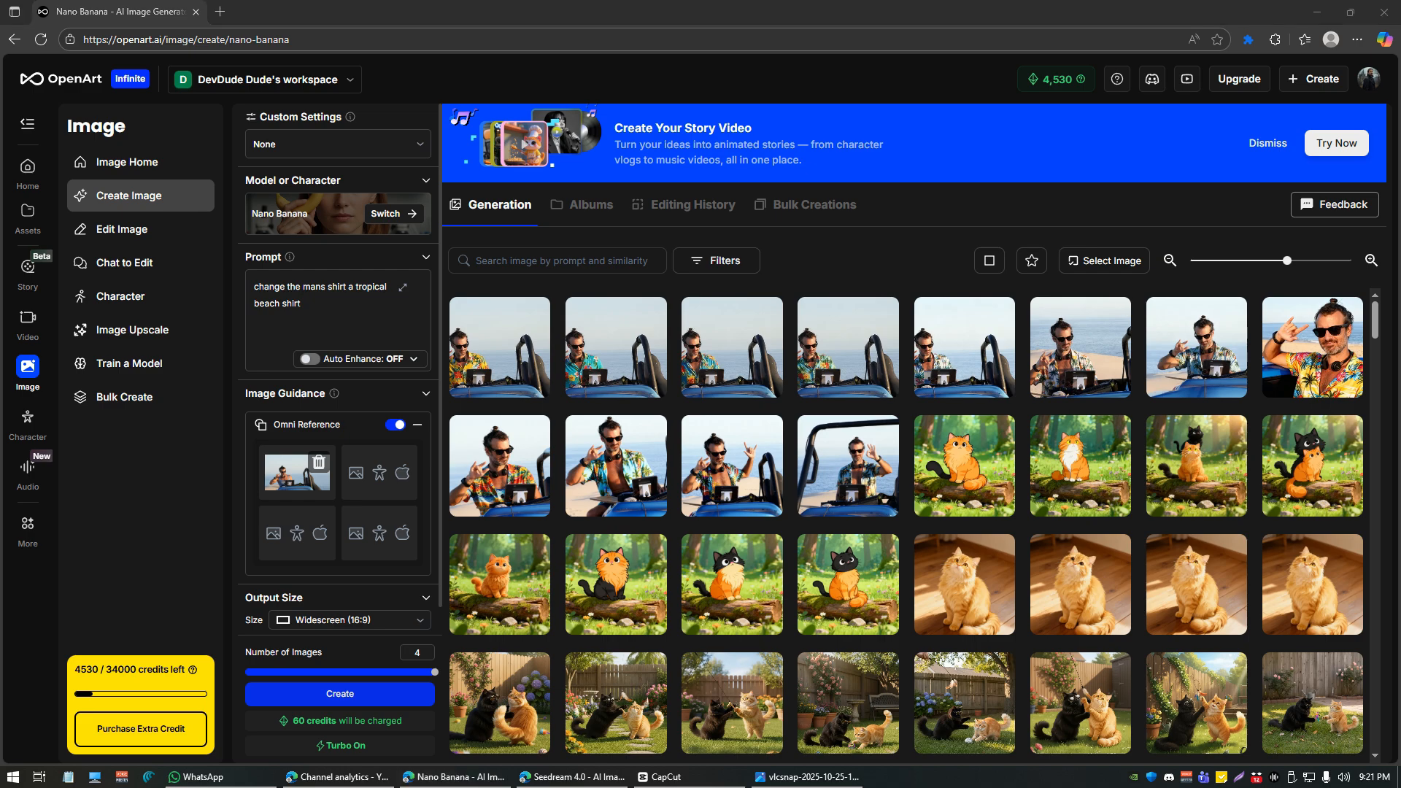
left_click_drag(1400, 273, 961, 193)
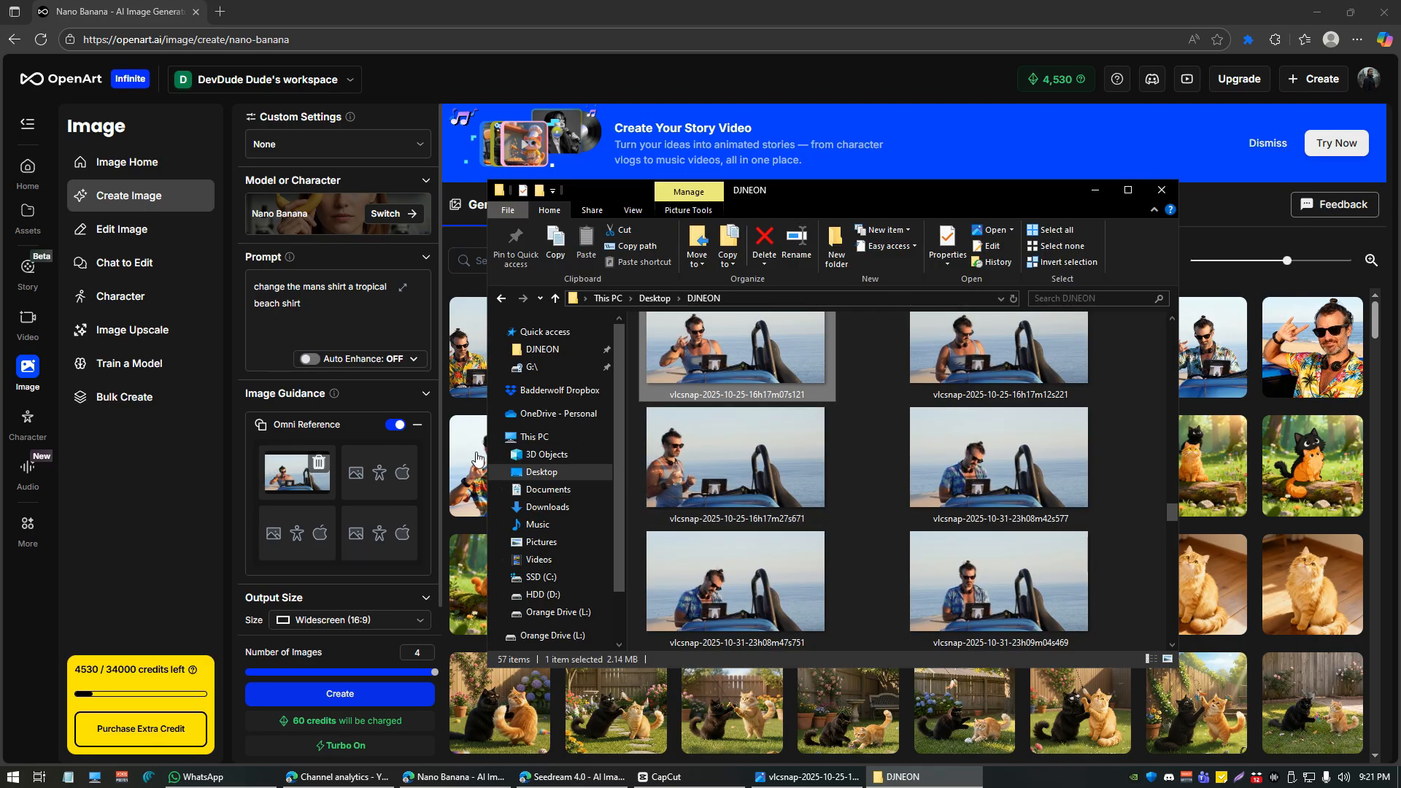
left_click(965, 390)
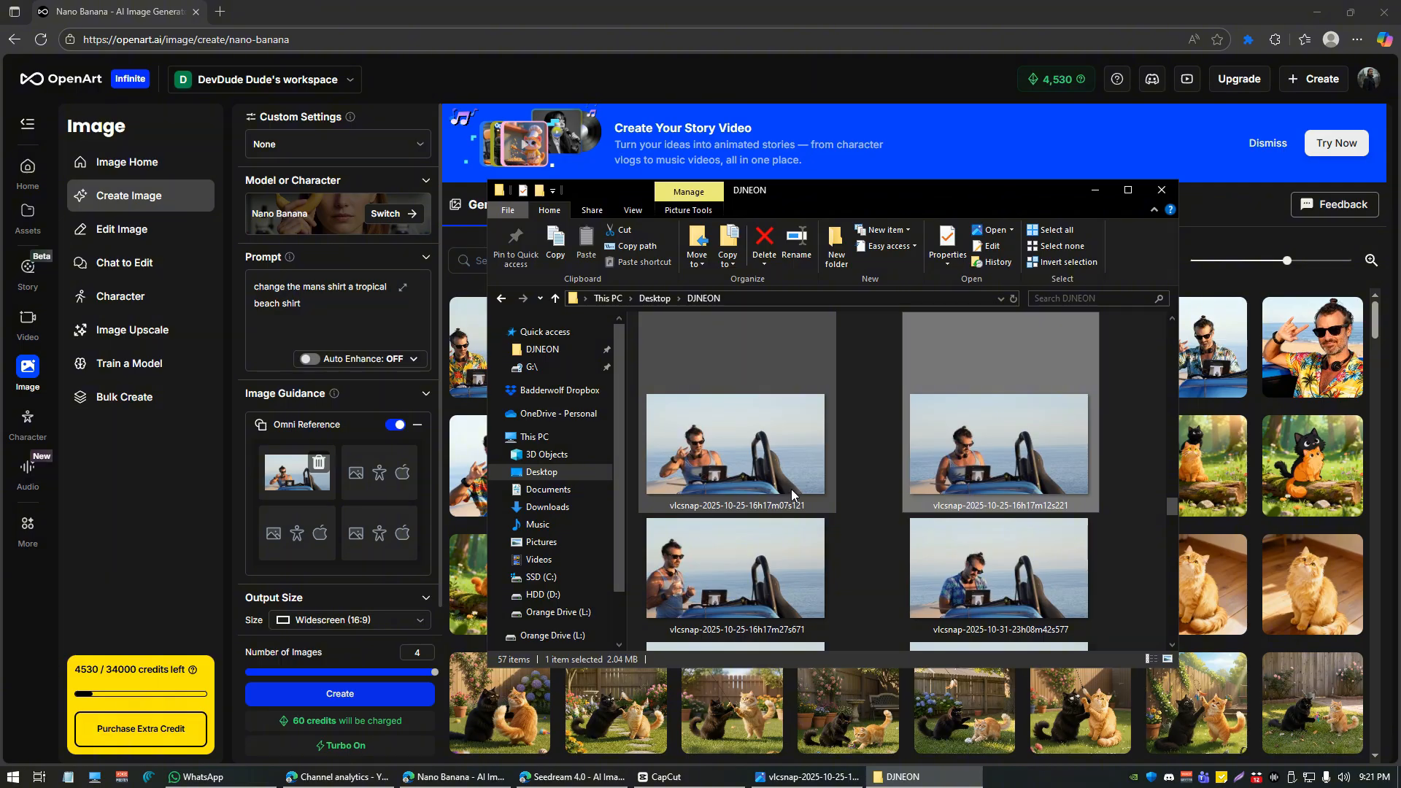
left_click_drag(1006, 435, 379, 472)
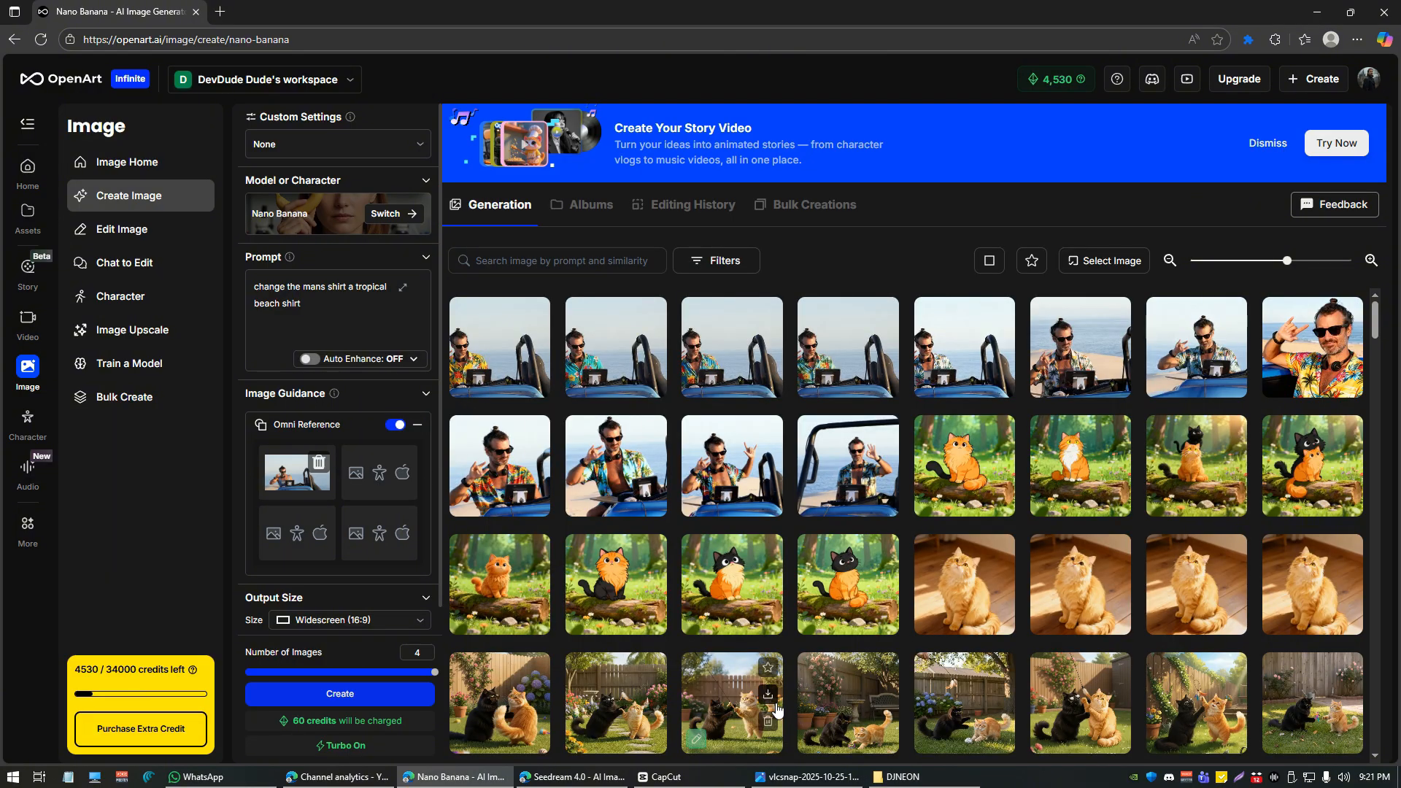
left_click(901, 777)
left_click_drag(1006, 469, 380, 471)
left_click(923, 779)
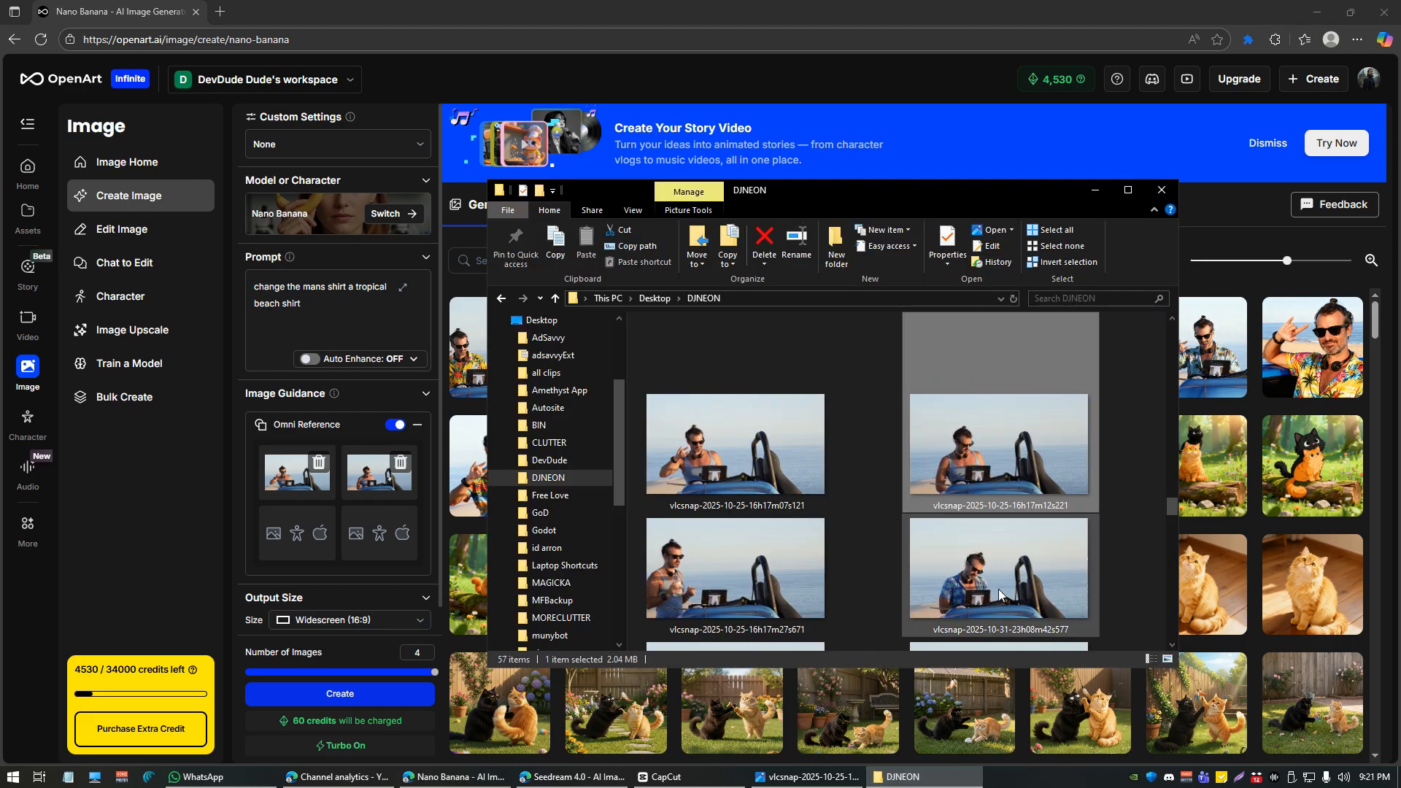
scroll(934, 558, "up", 2)
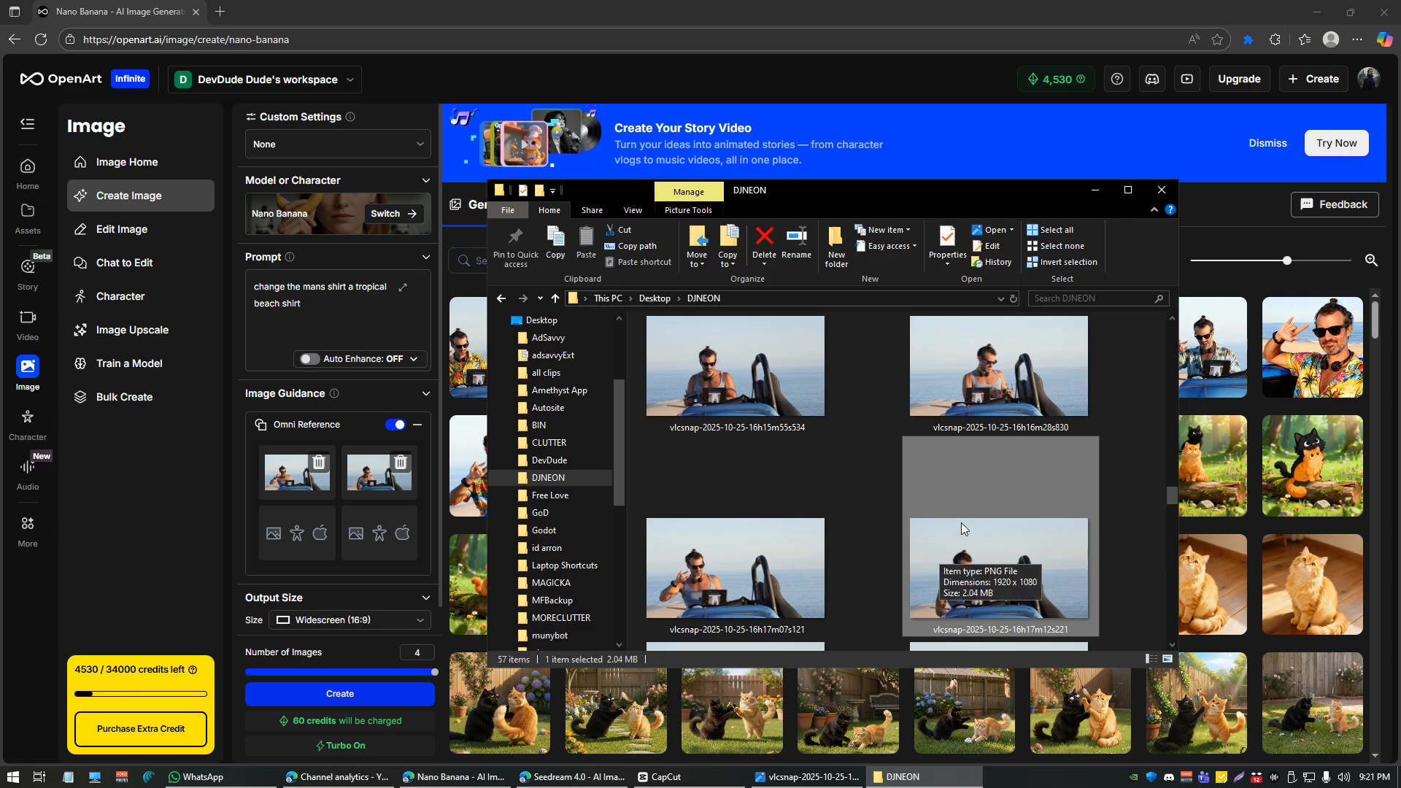
left_click(654, 419)
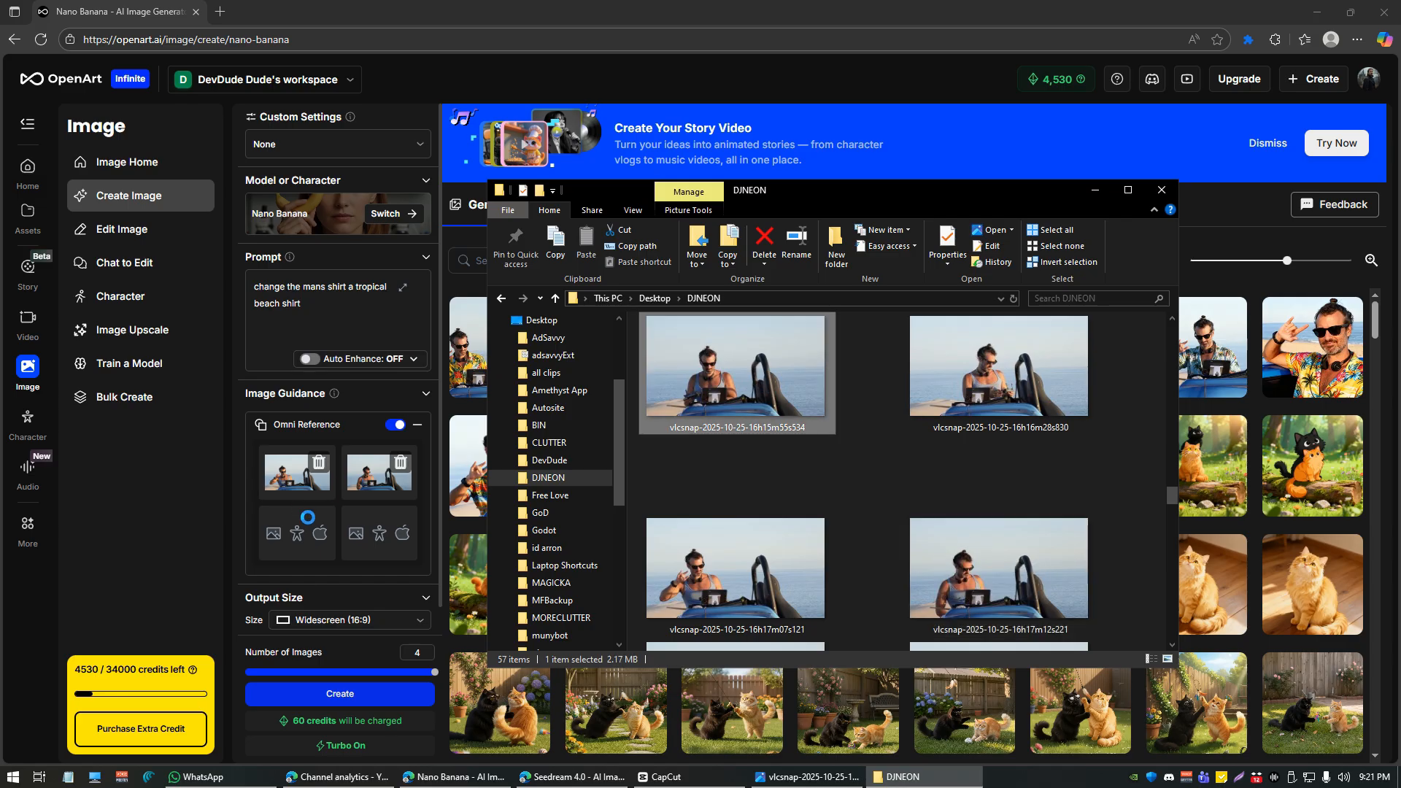
left_click_drag(299, 539, 301, 529)
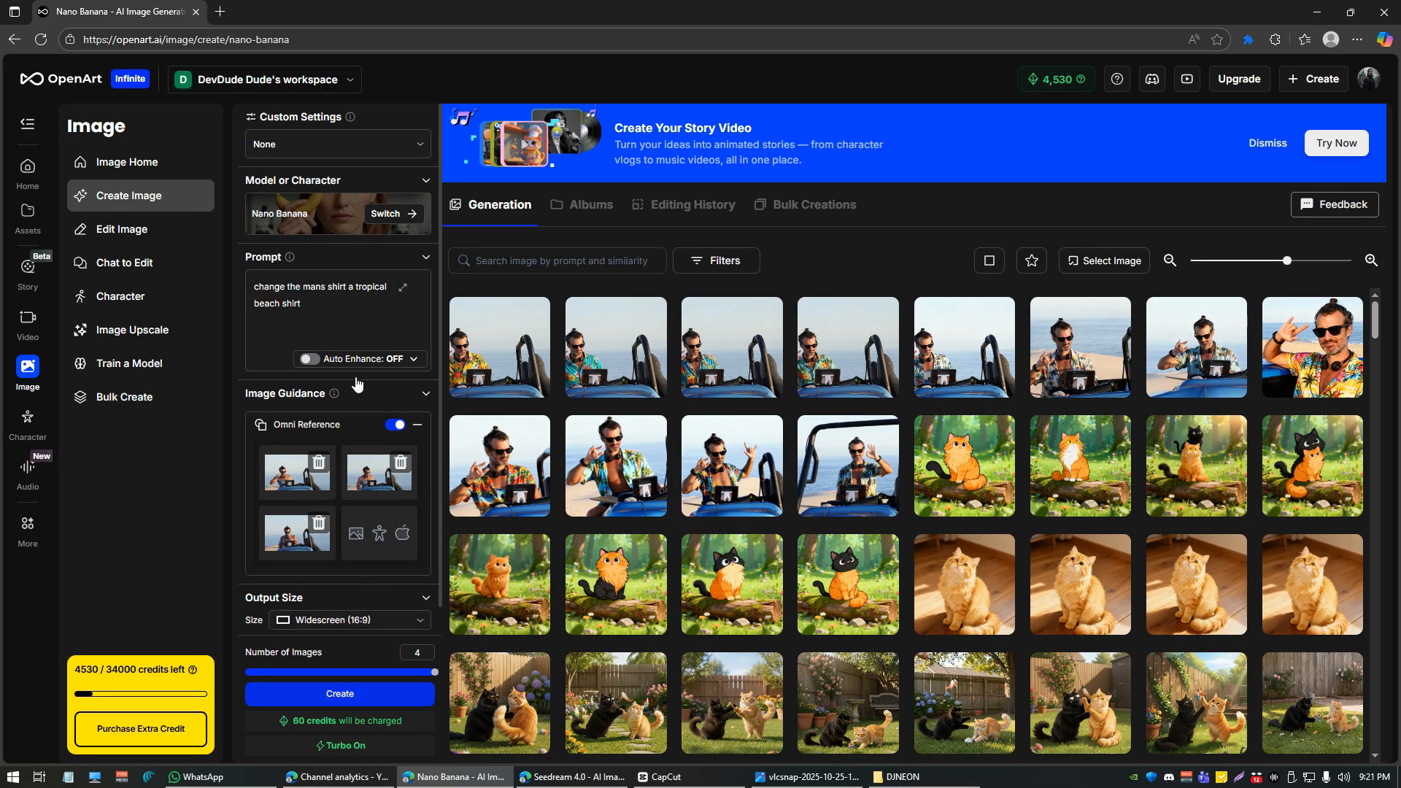
Step: Replace the prompt with "the DJ is in a club" and generate four images from the three references
left_click(330, 319)
key("ctrl+a")
key("BackSpace")
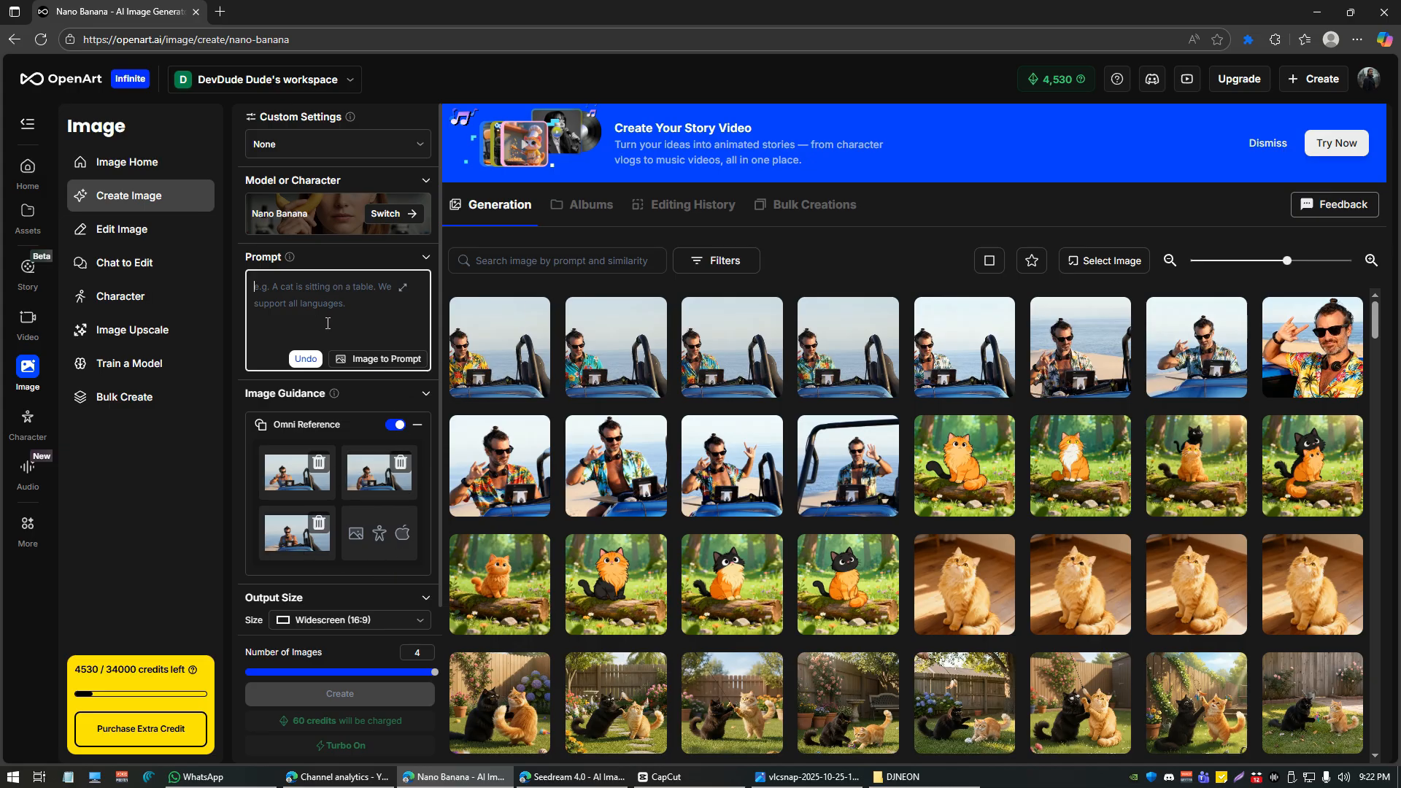
type("the DJ is in a club")
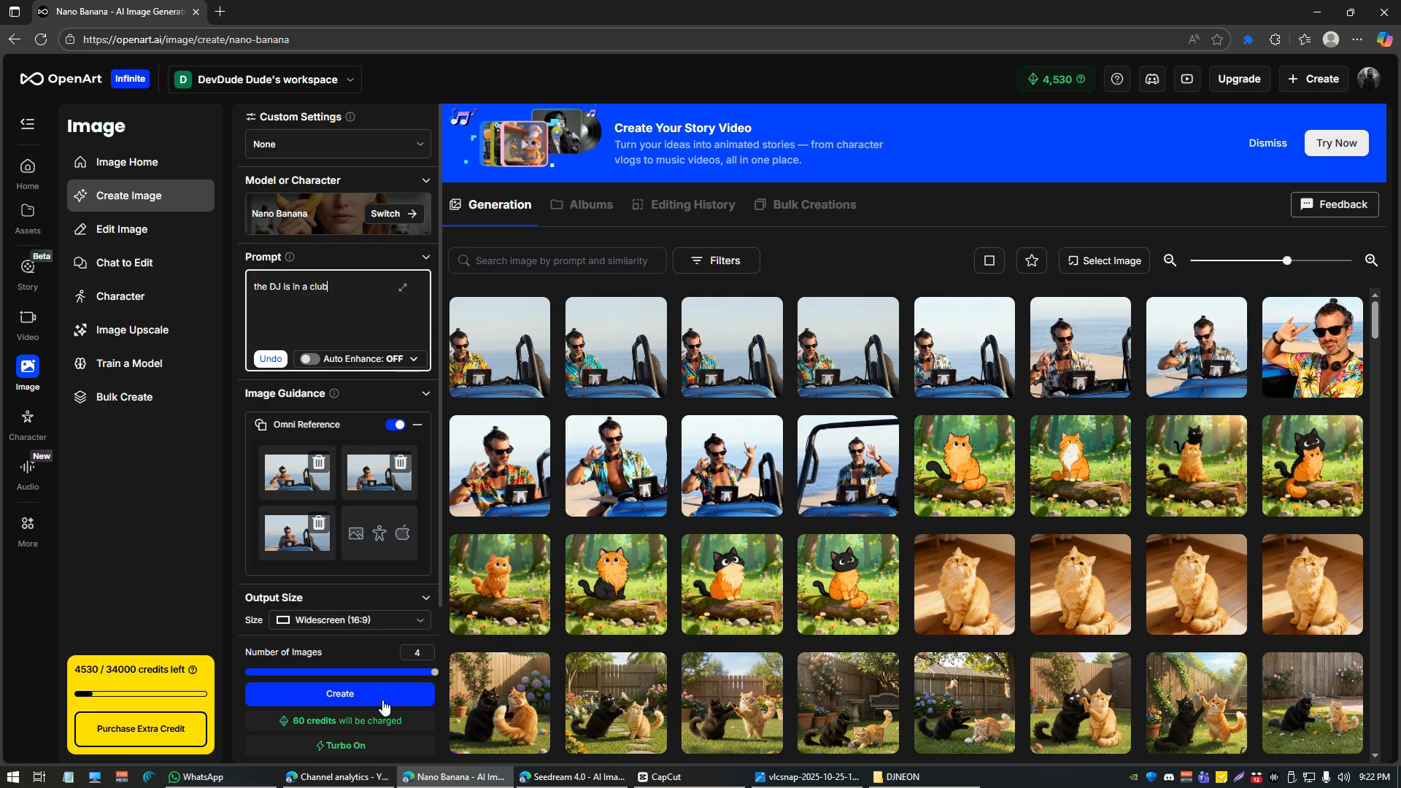
left_click(384, 706)
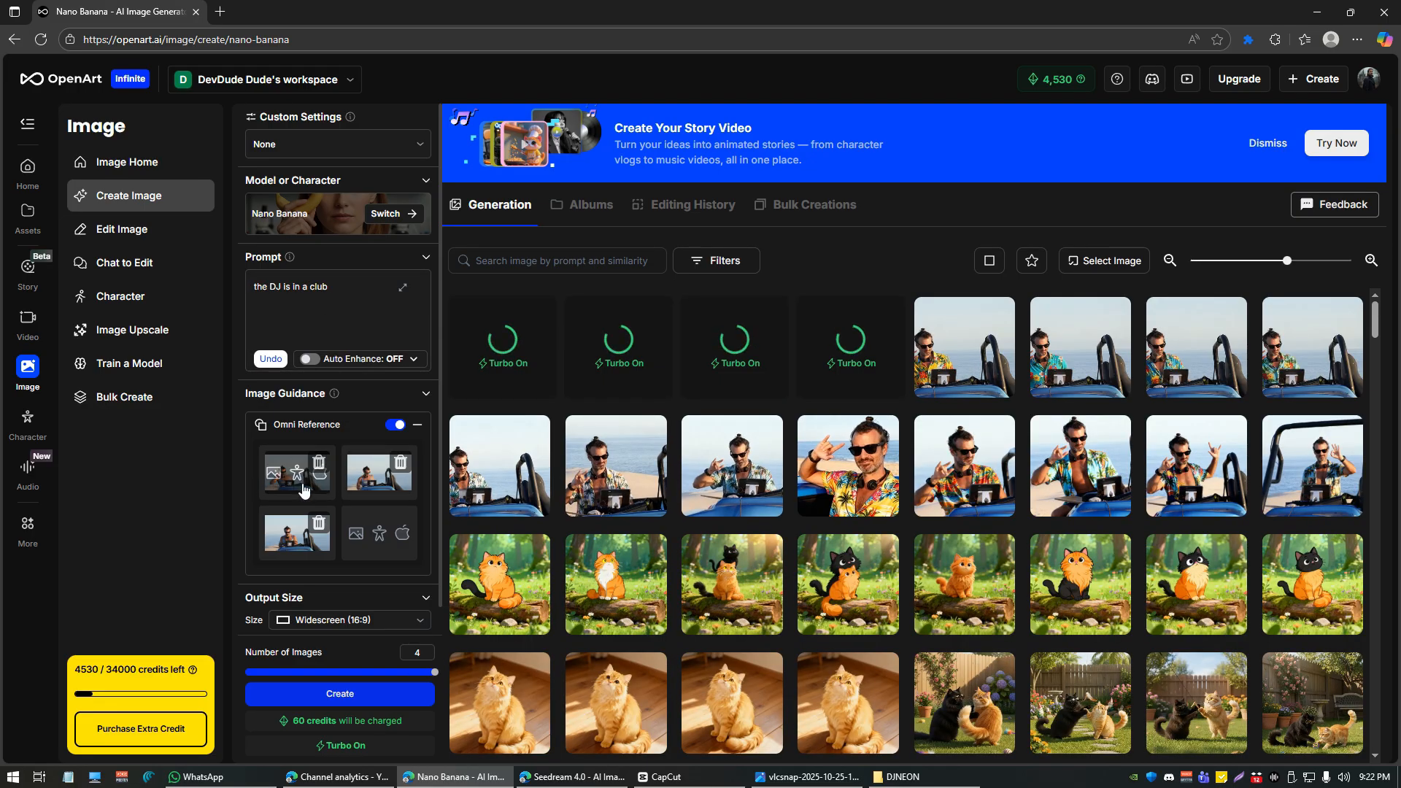
Step: Replace the prompt with "the man is in a business suit and this is a resume photo" and generate four images
left_click(335, 310)
key("ctrl+a")
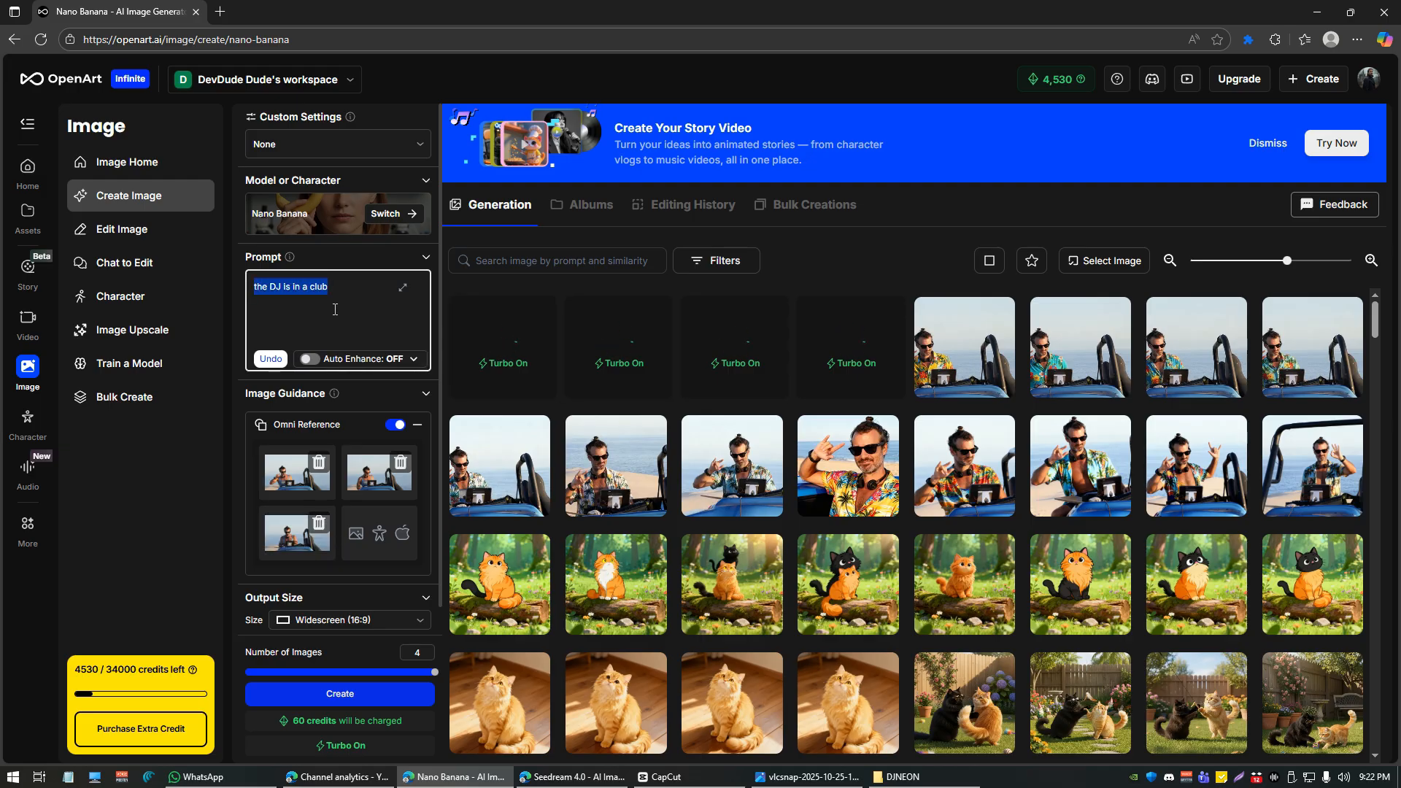
type("the man")
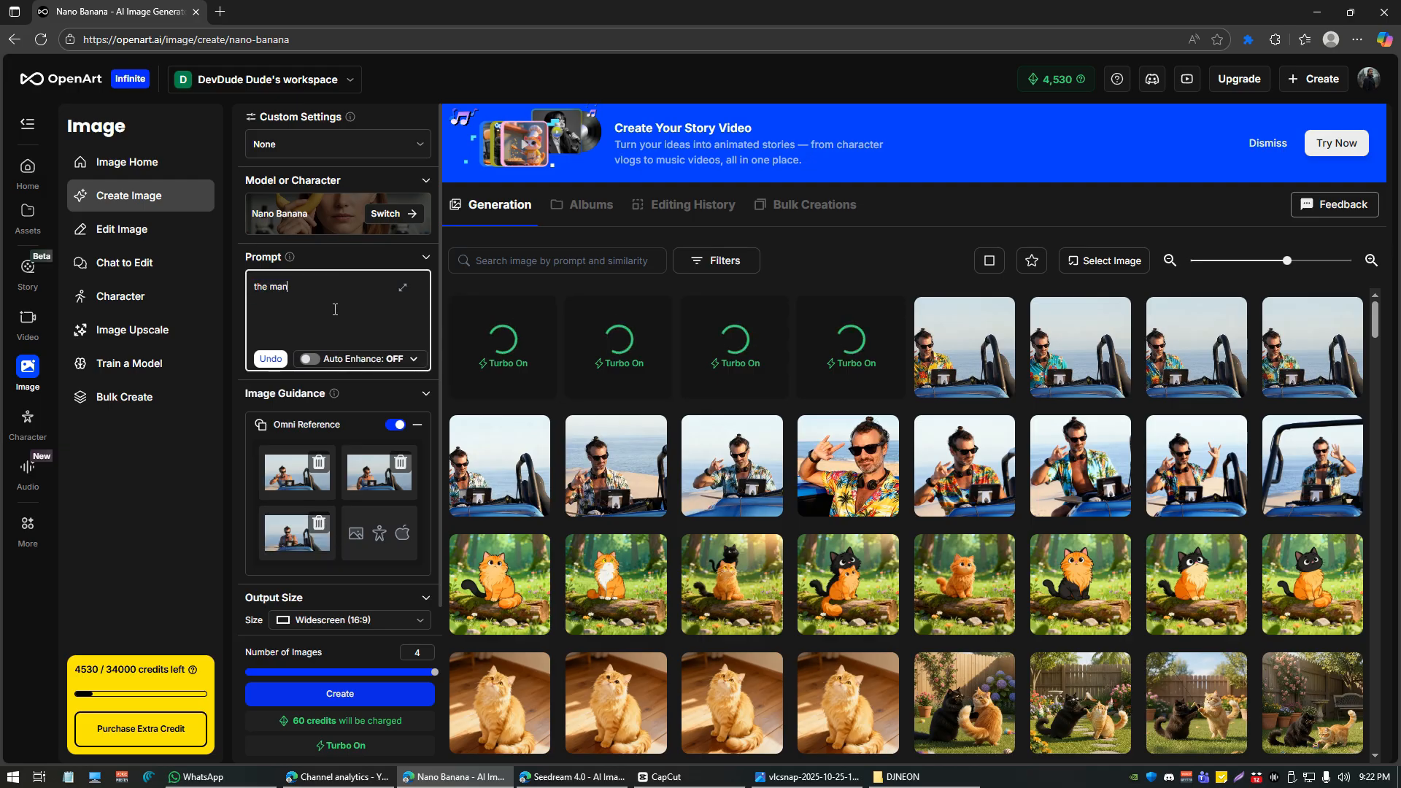
type(" is in a bus")
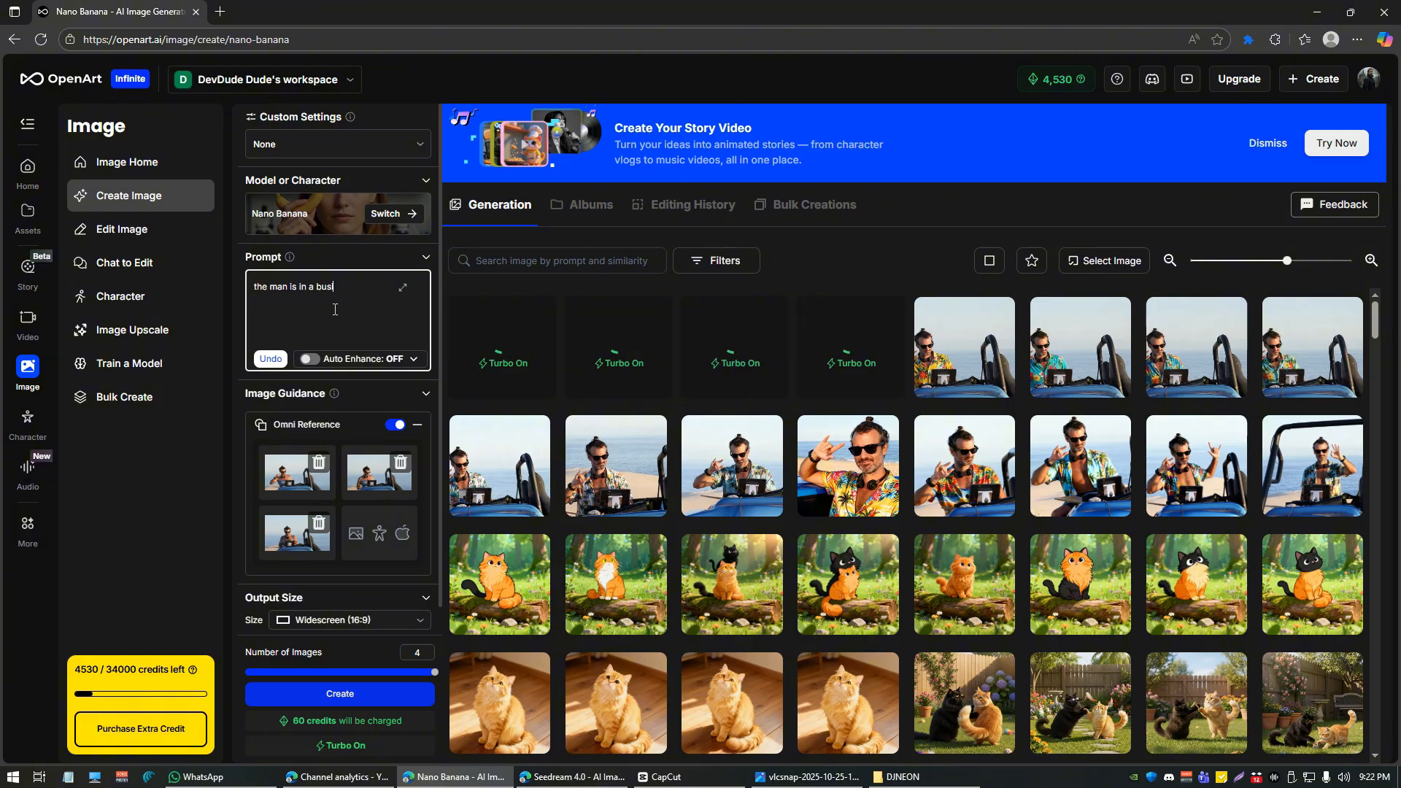
type("iness suit and this i")
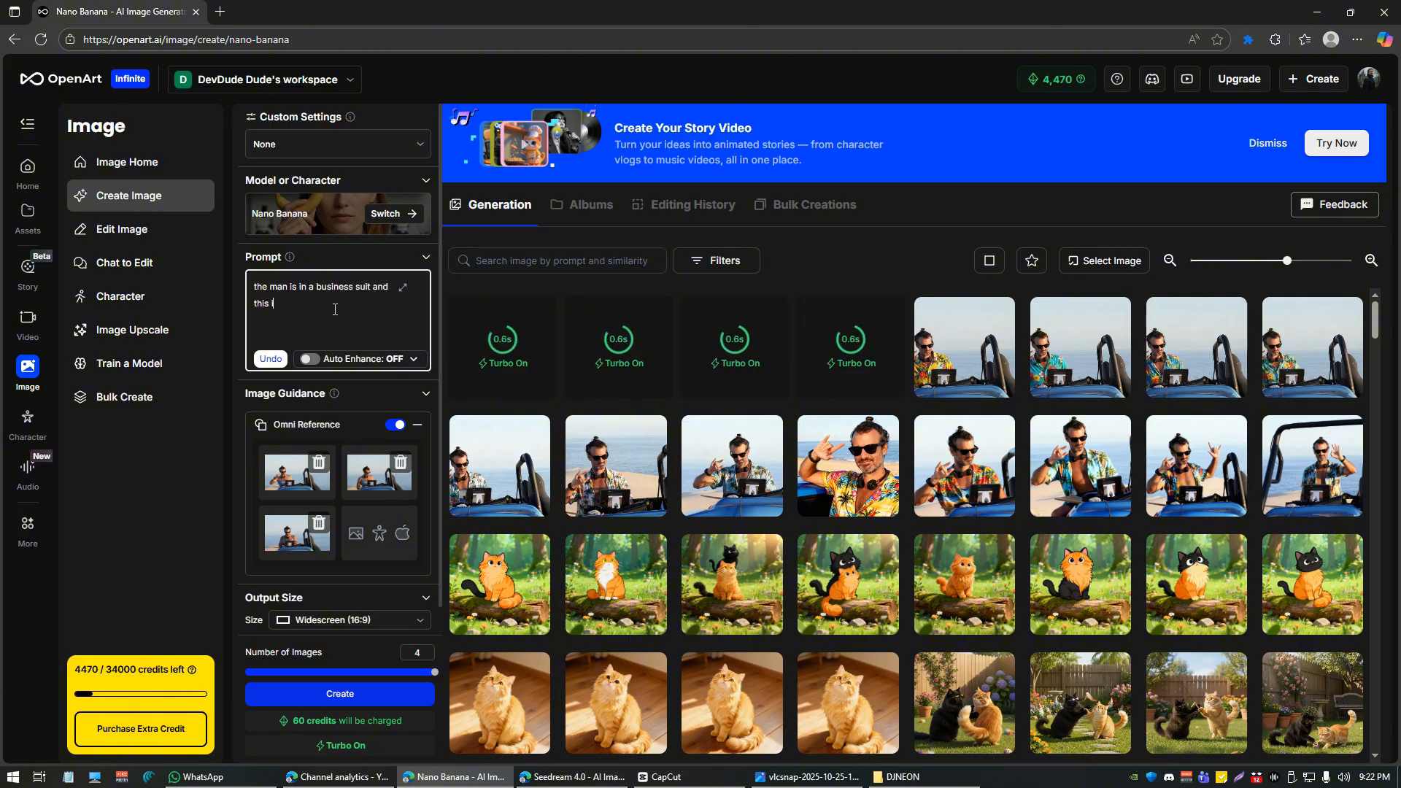
type("s a resume photo")
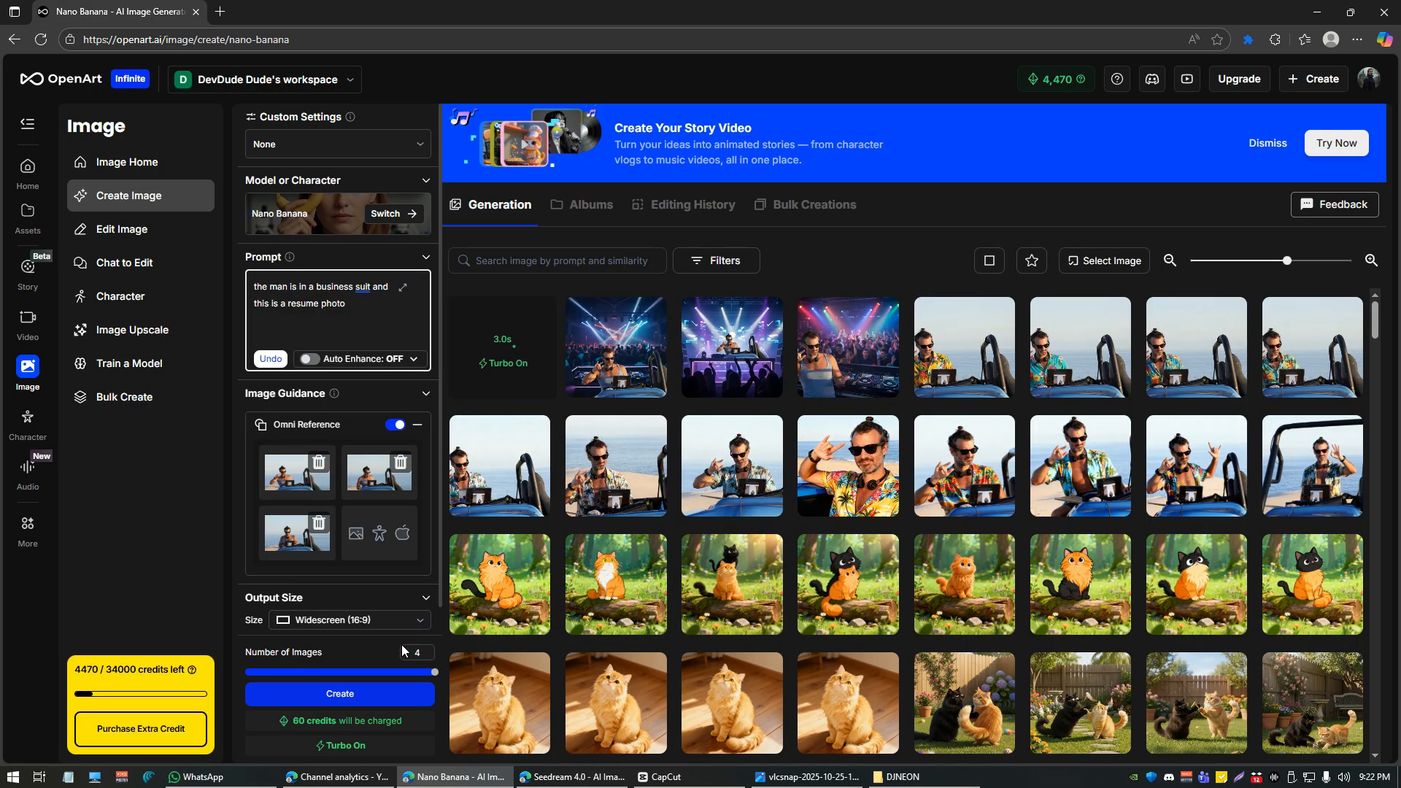
left_click(391, 683)
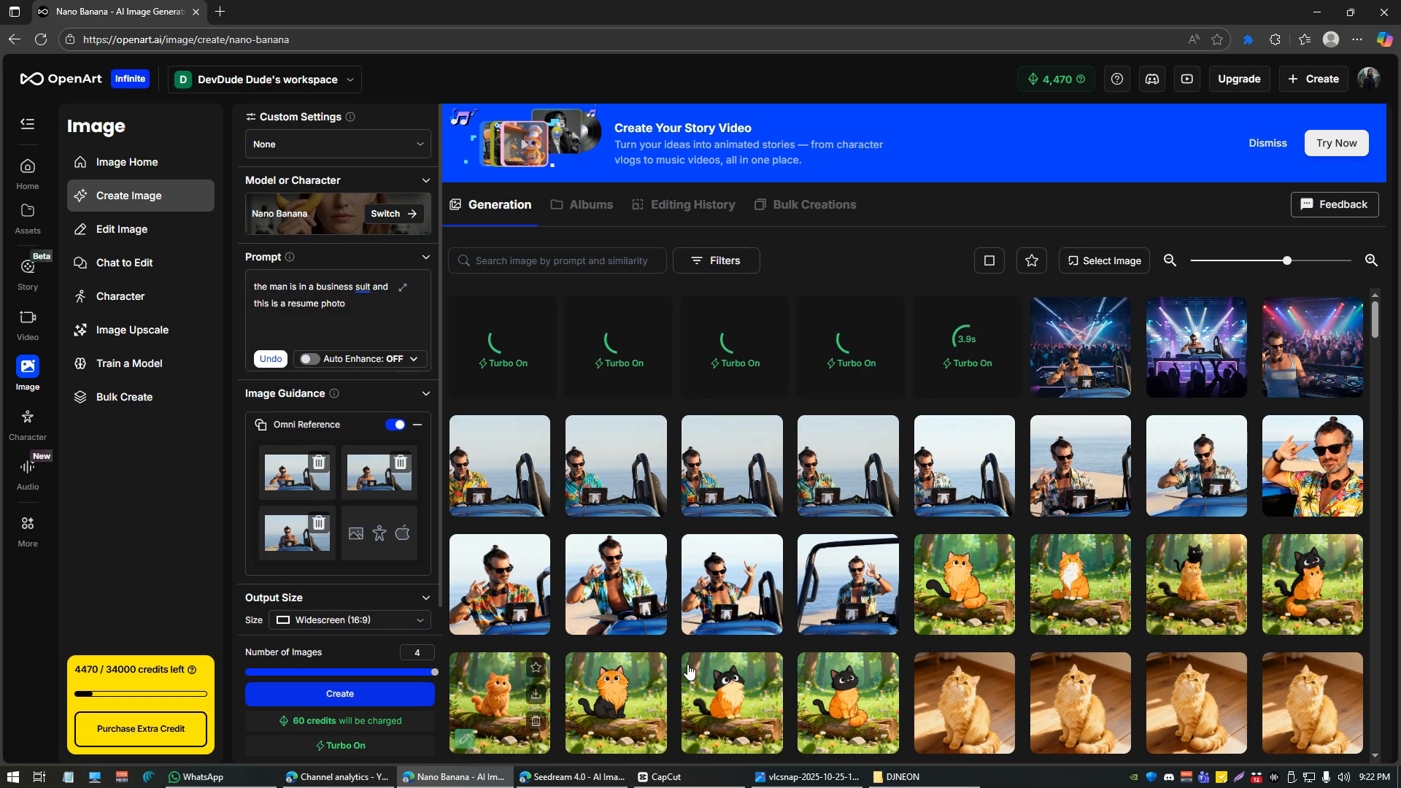
Step: Look through the Nano Banana images of the DJ in a club at full size
left_click(1062, 359)
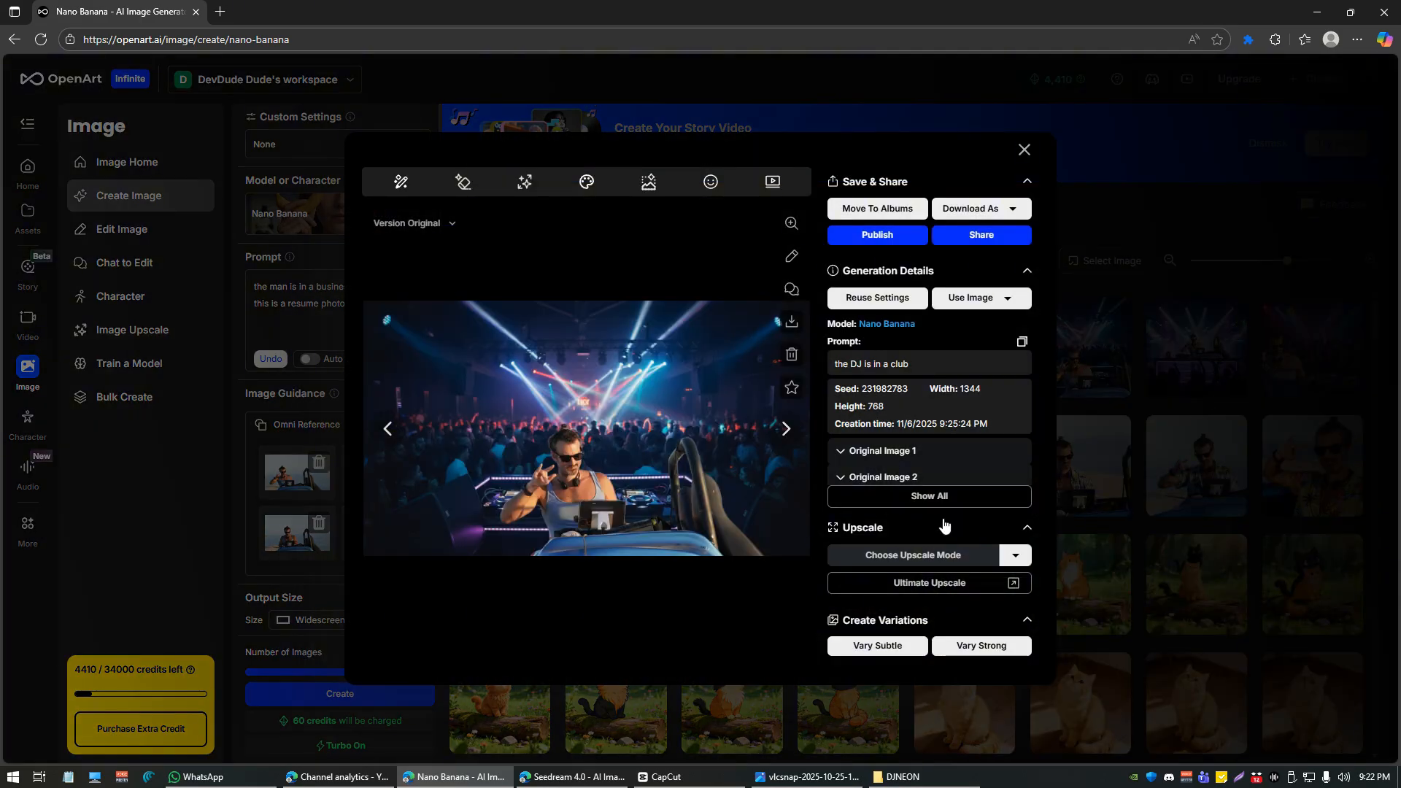
left_click(785, 432)
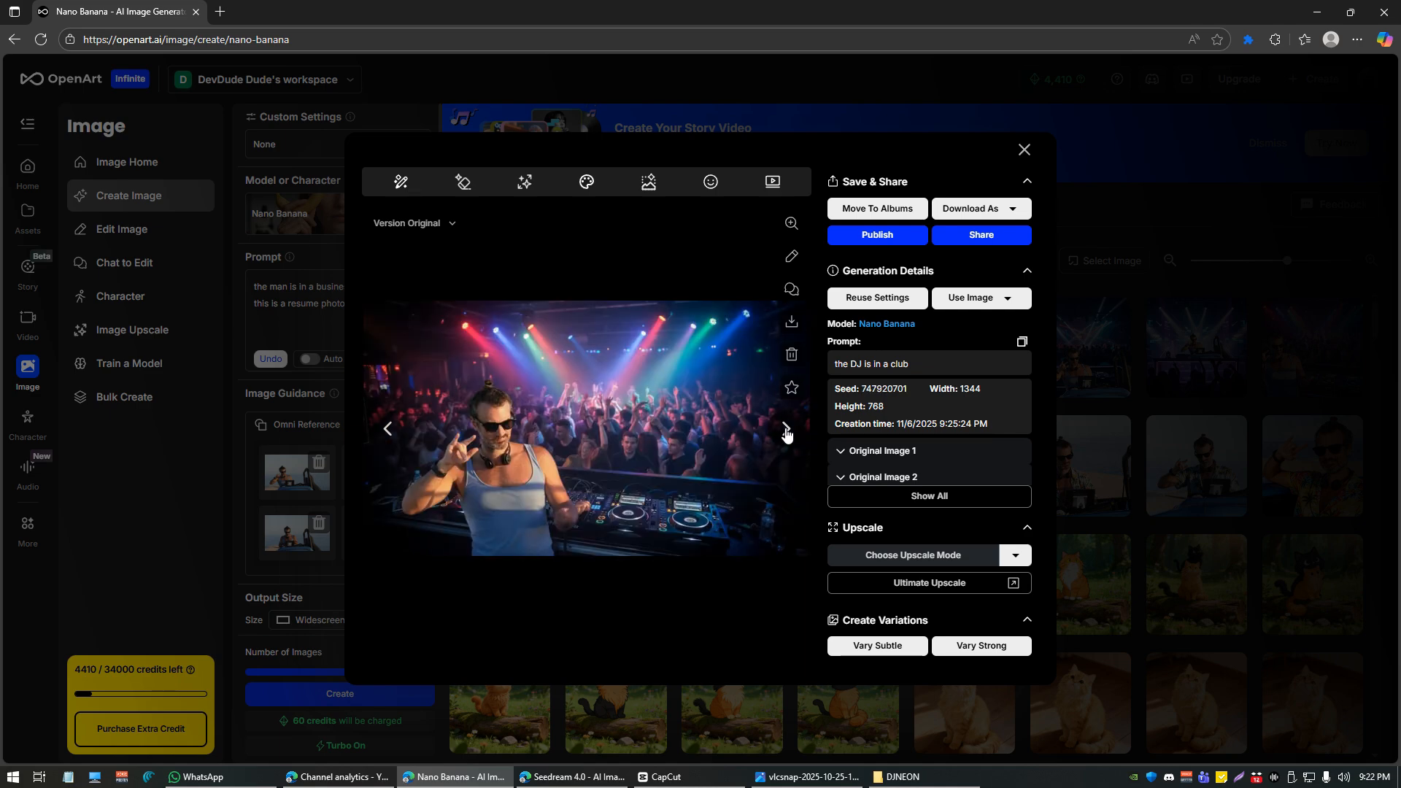
left_click(786, 431)
left_click(387, 435)
left_click(387, 438)
left_click(387, 437)
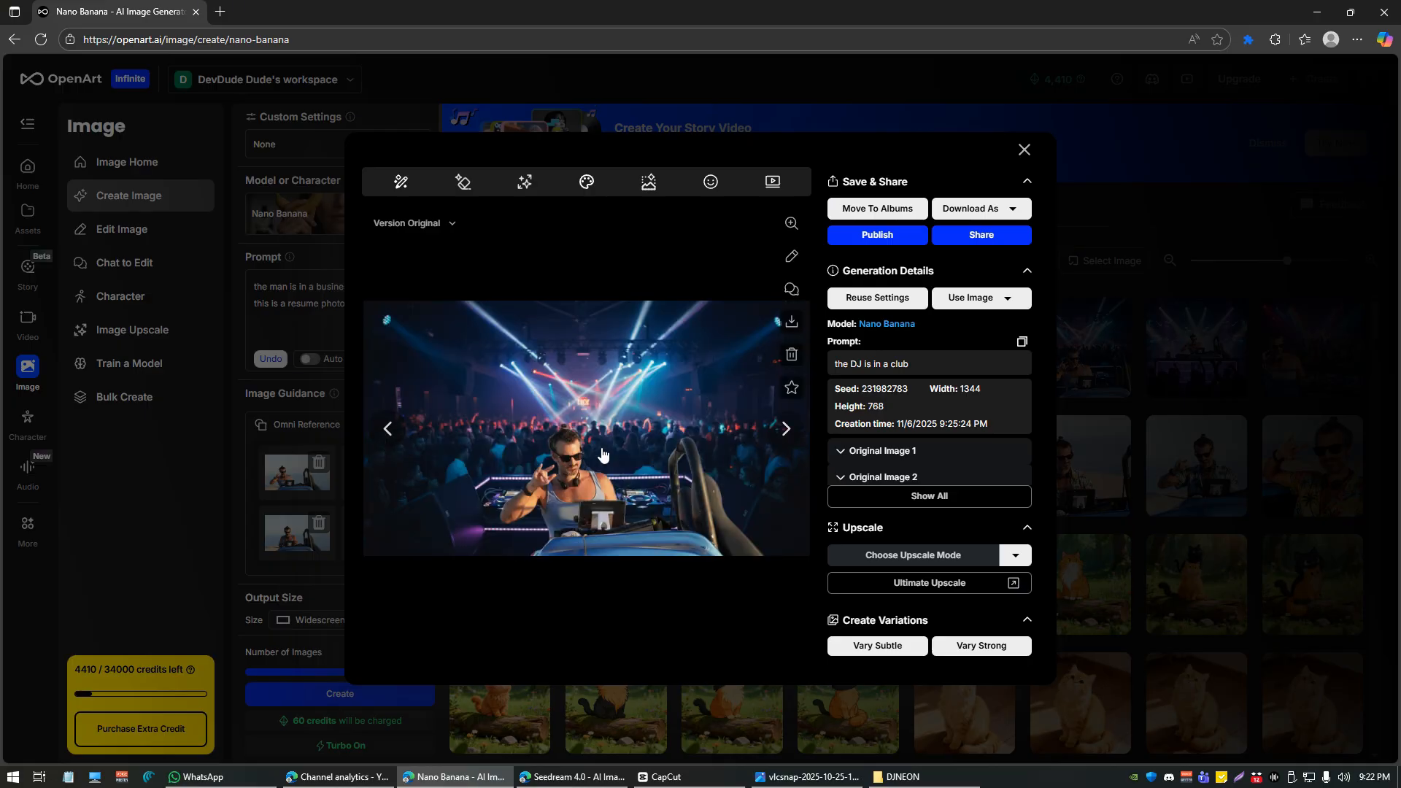
left_click(1024, 150)
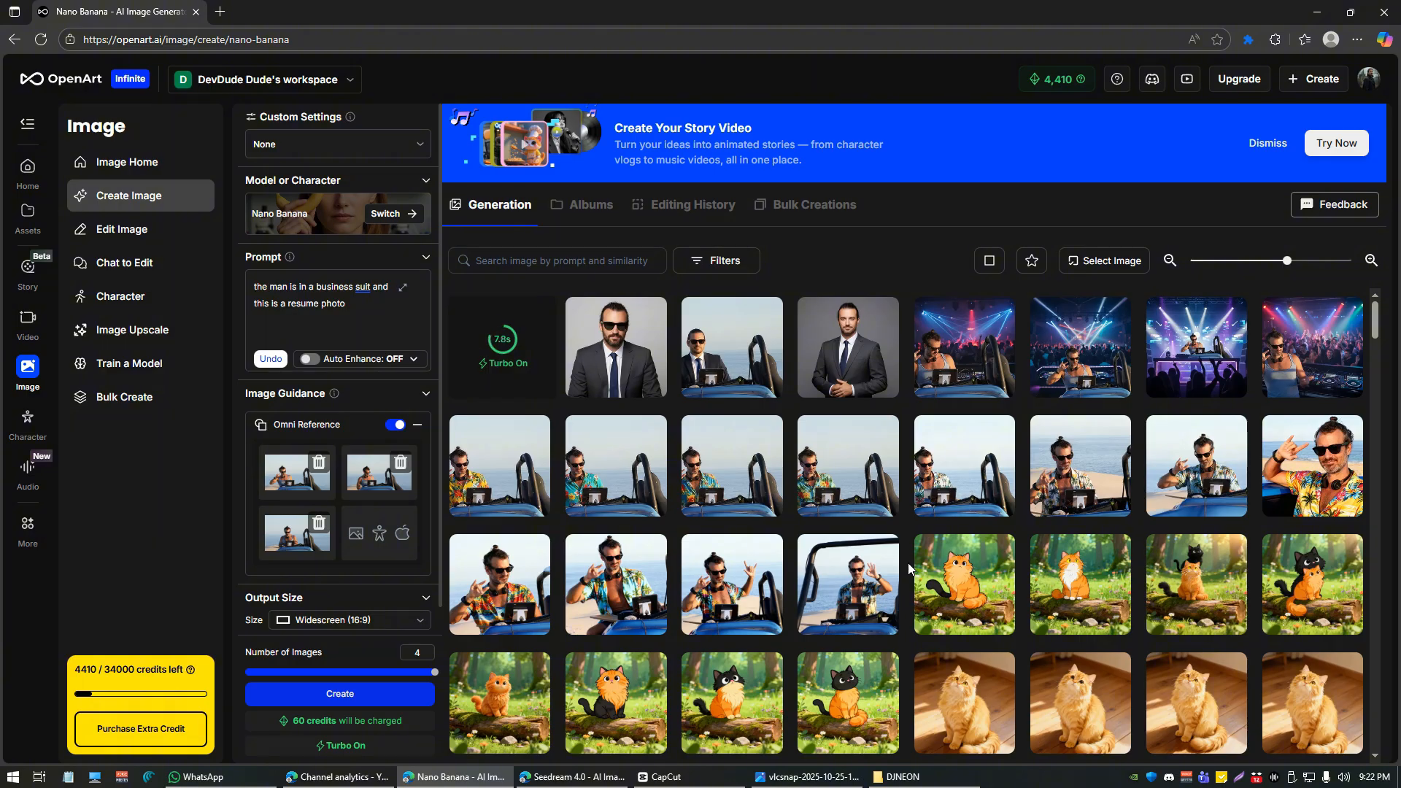
Step: Look through the Nano Banana business suit resume photos at full size
left_click(816, 338)
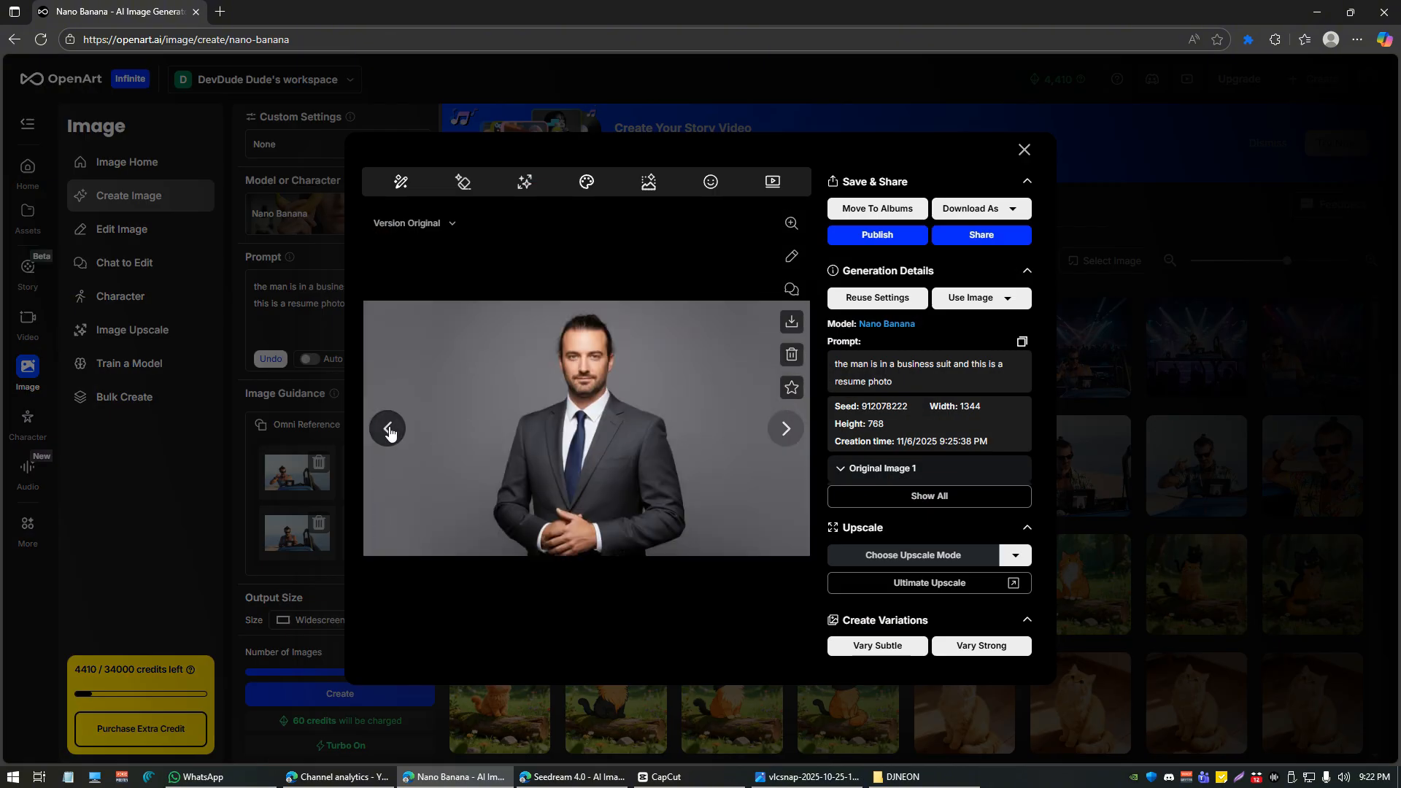
left_click(389, 431)
left_click(389, 430)
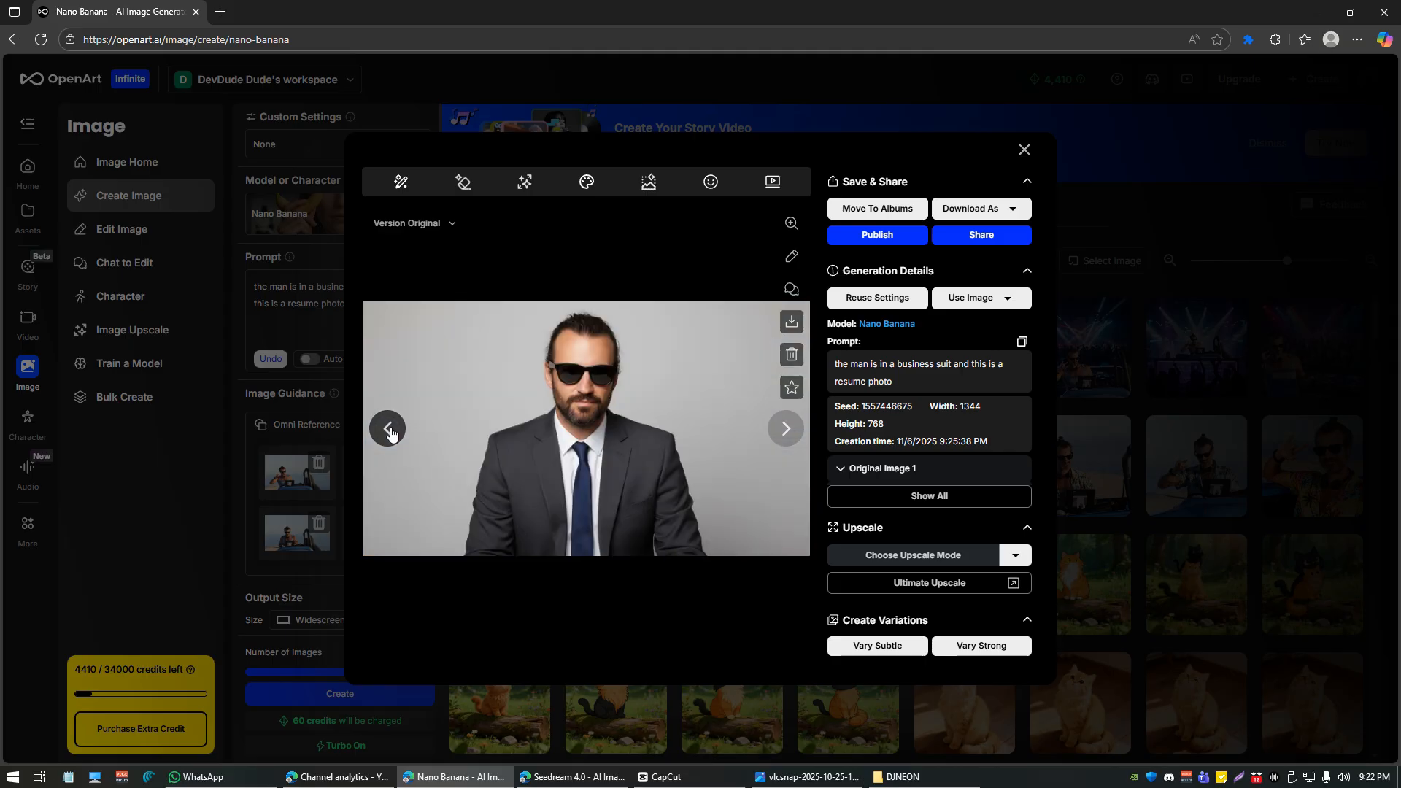
left_click(389, 431)
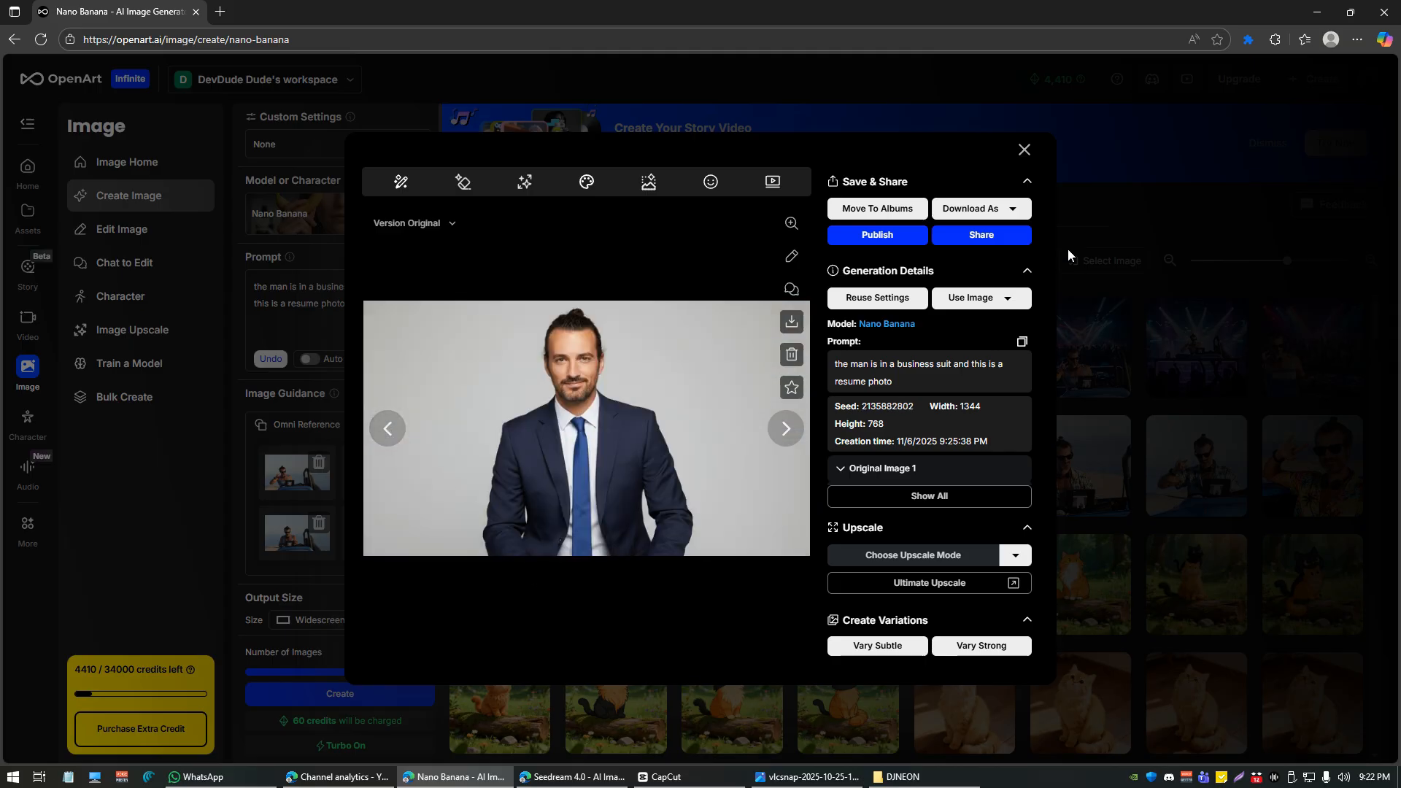
left_click(1024, 150)
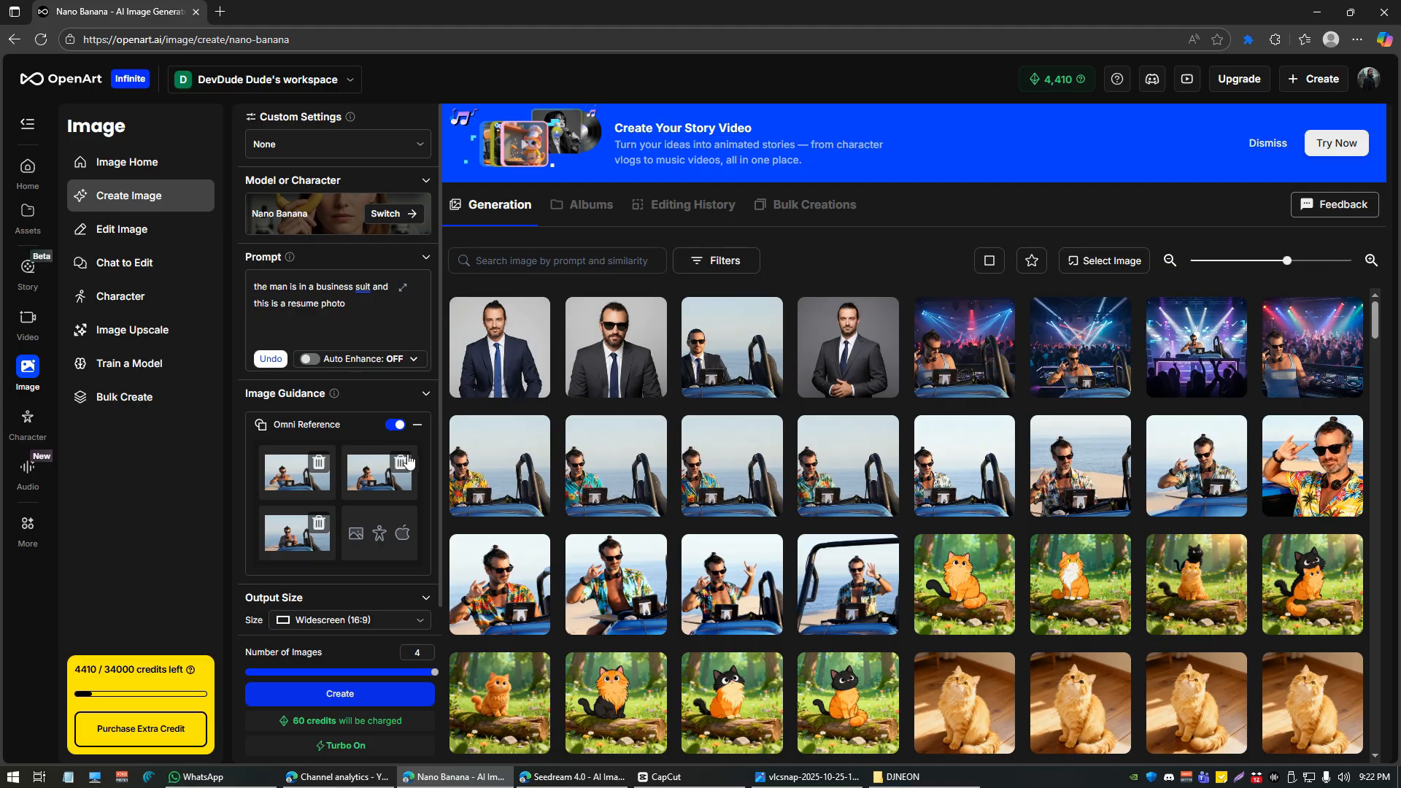
Step: Switch the model to GPT Image 1 and generate four resume photos with the same prompt and references
left_click(383, 214)
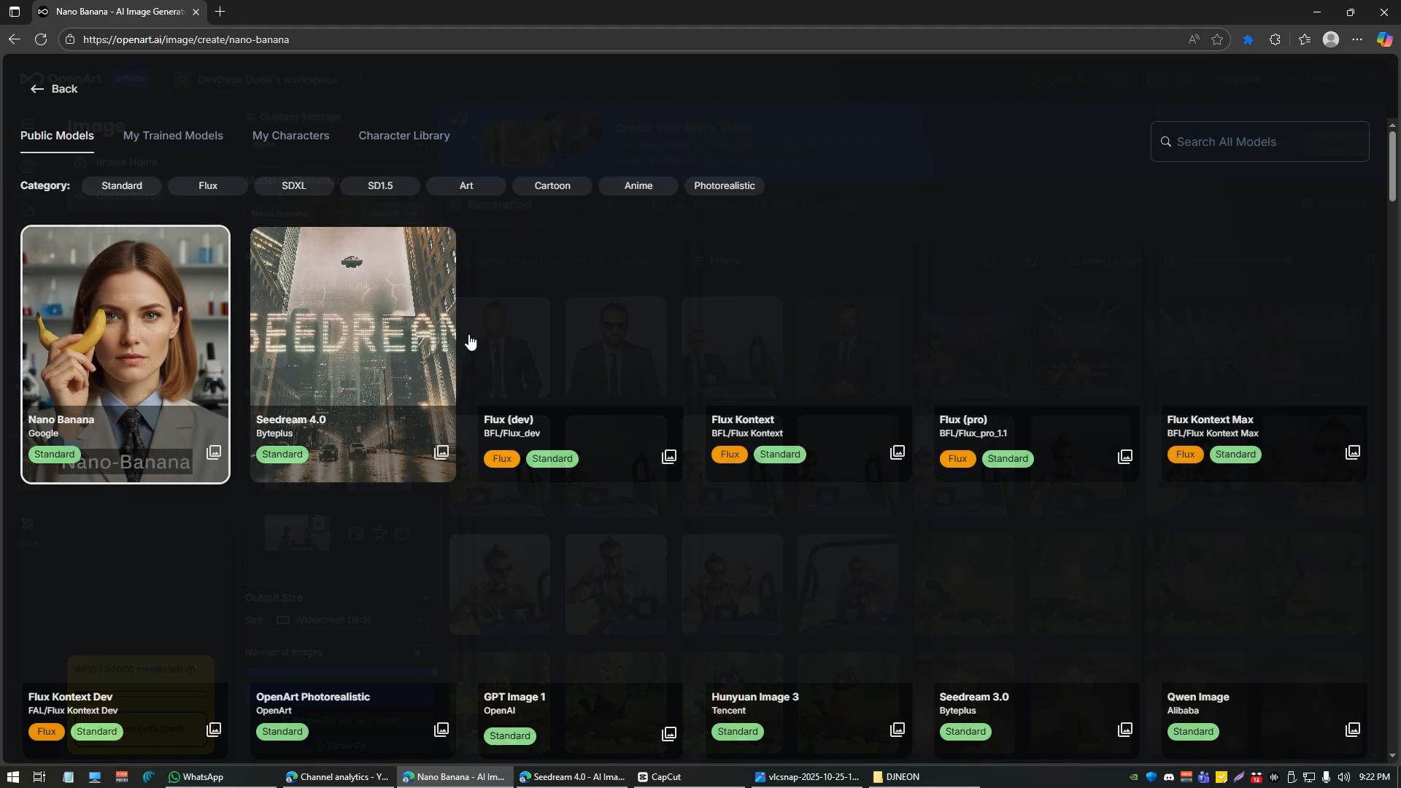
left_click(531, 595)
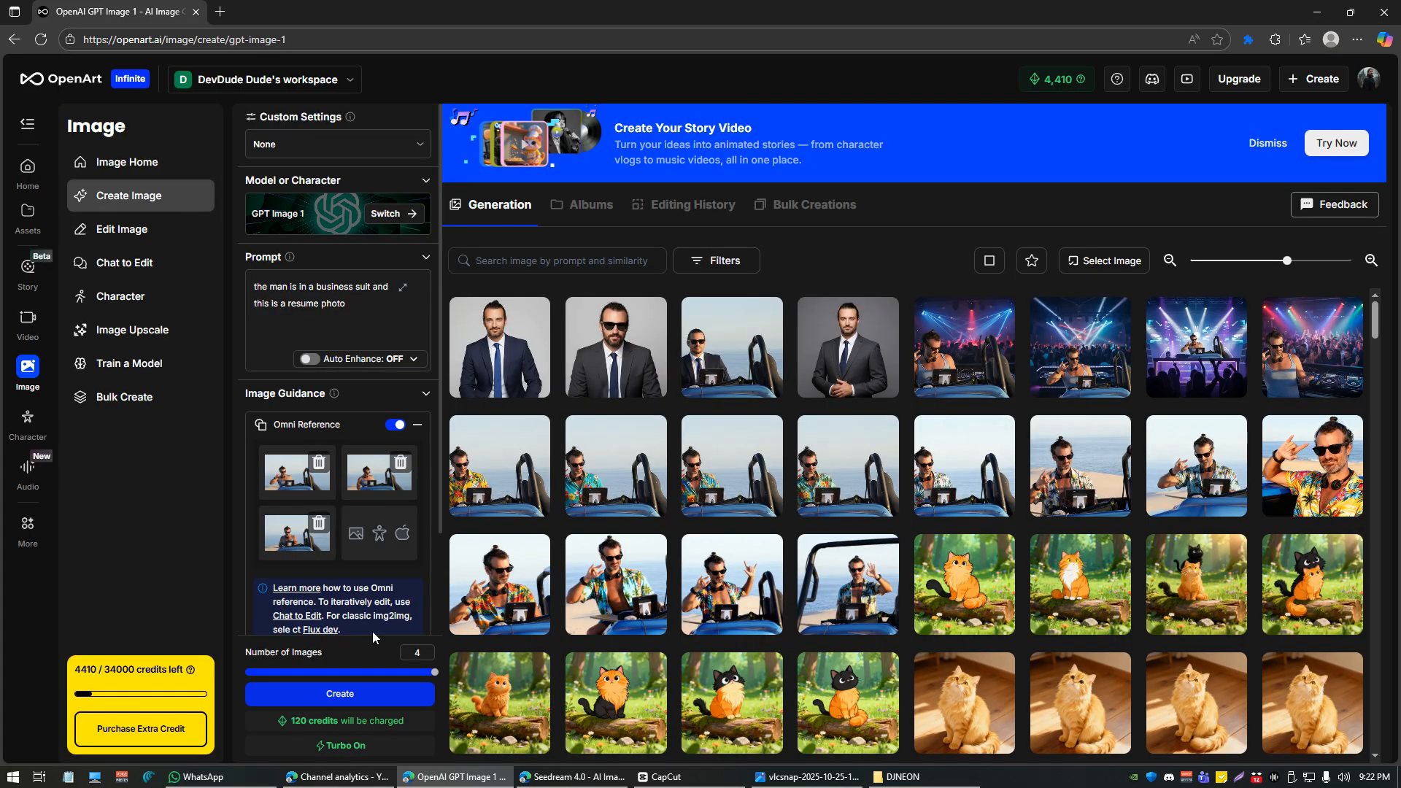
left_click(354, 695)
scroll(400, 462, "down", 2)
scroll(405, 463, "up", 2)
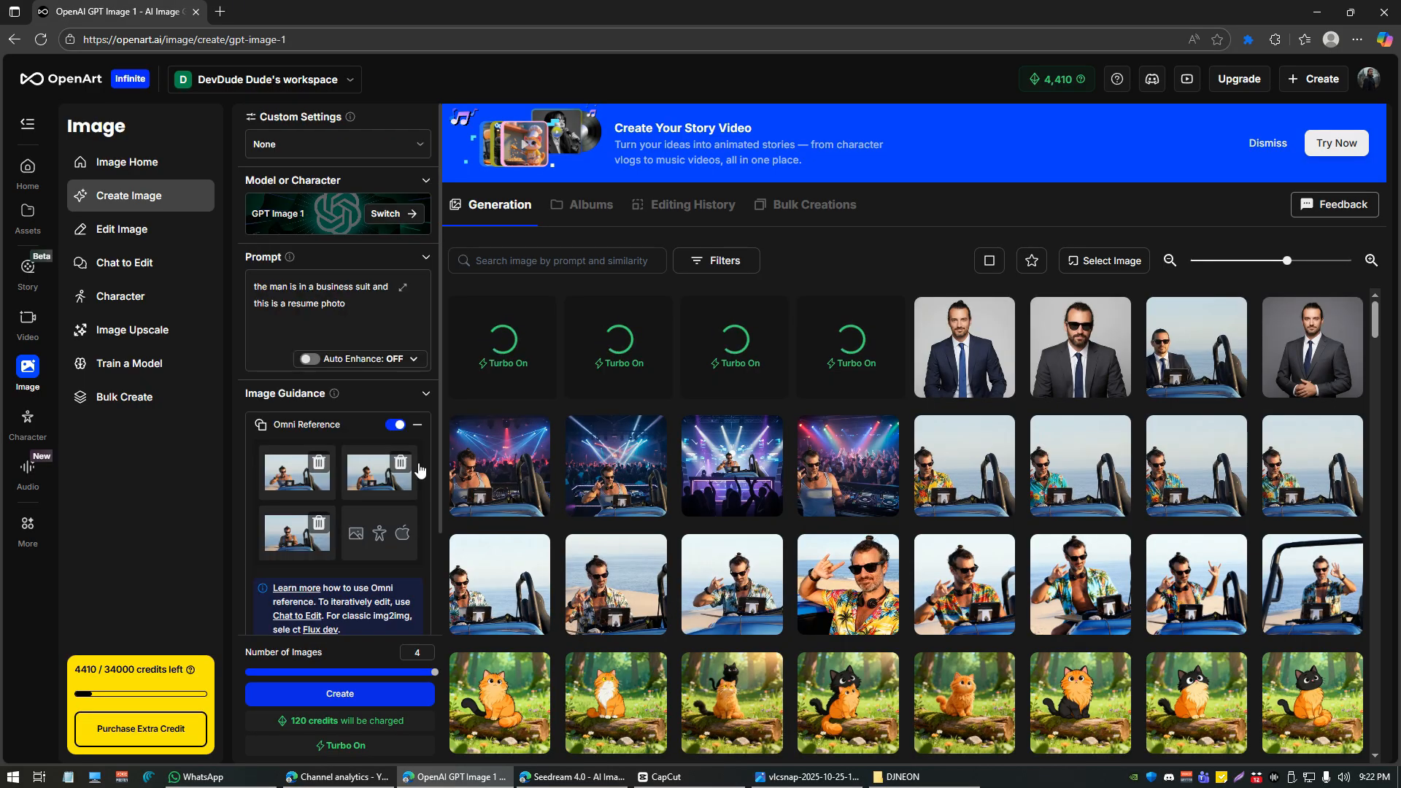
Step: Switch the model to Seedream 4.0 and generate four resume photos with the same prompt and references
left_click(395, 216)
left_click(572, 336)
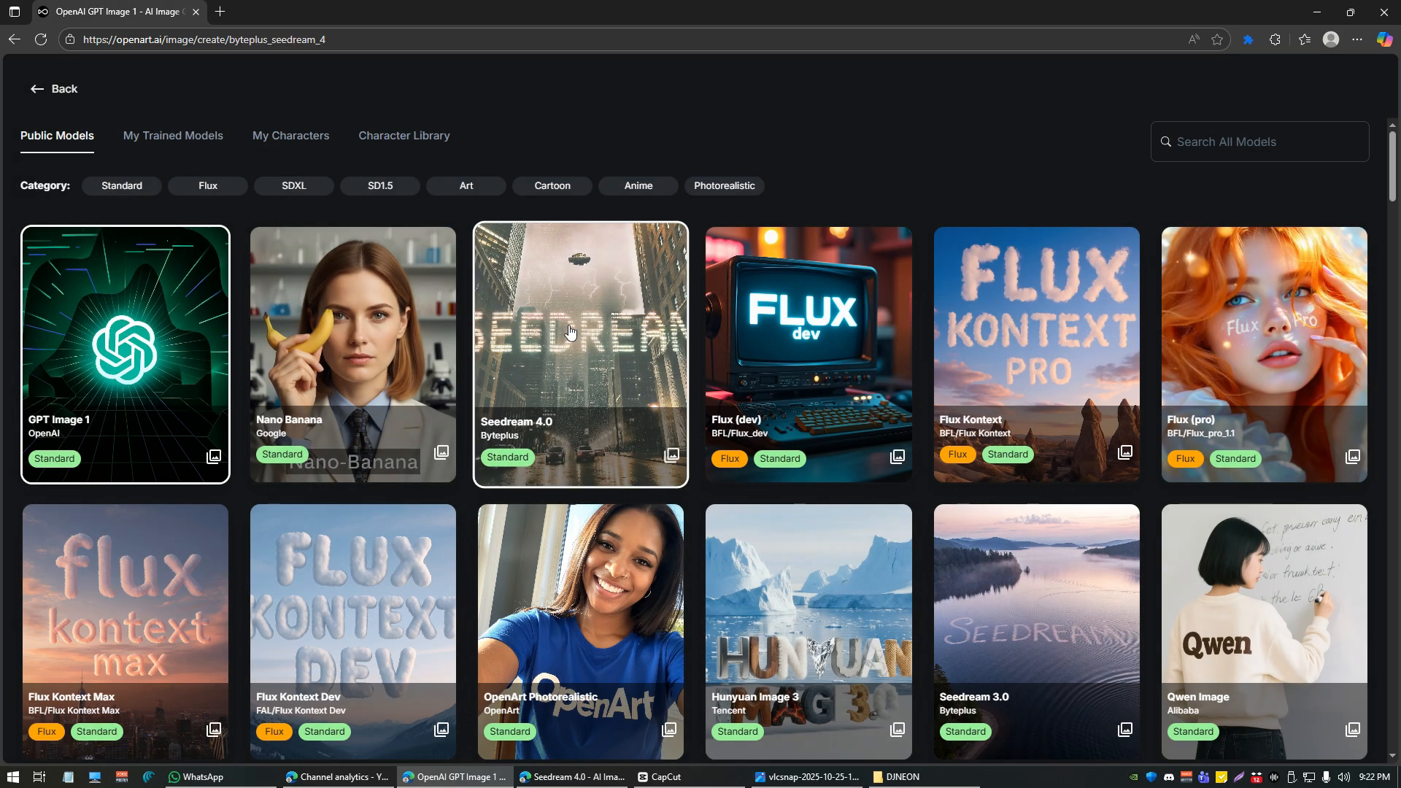
left_click(361, 694)
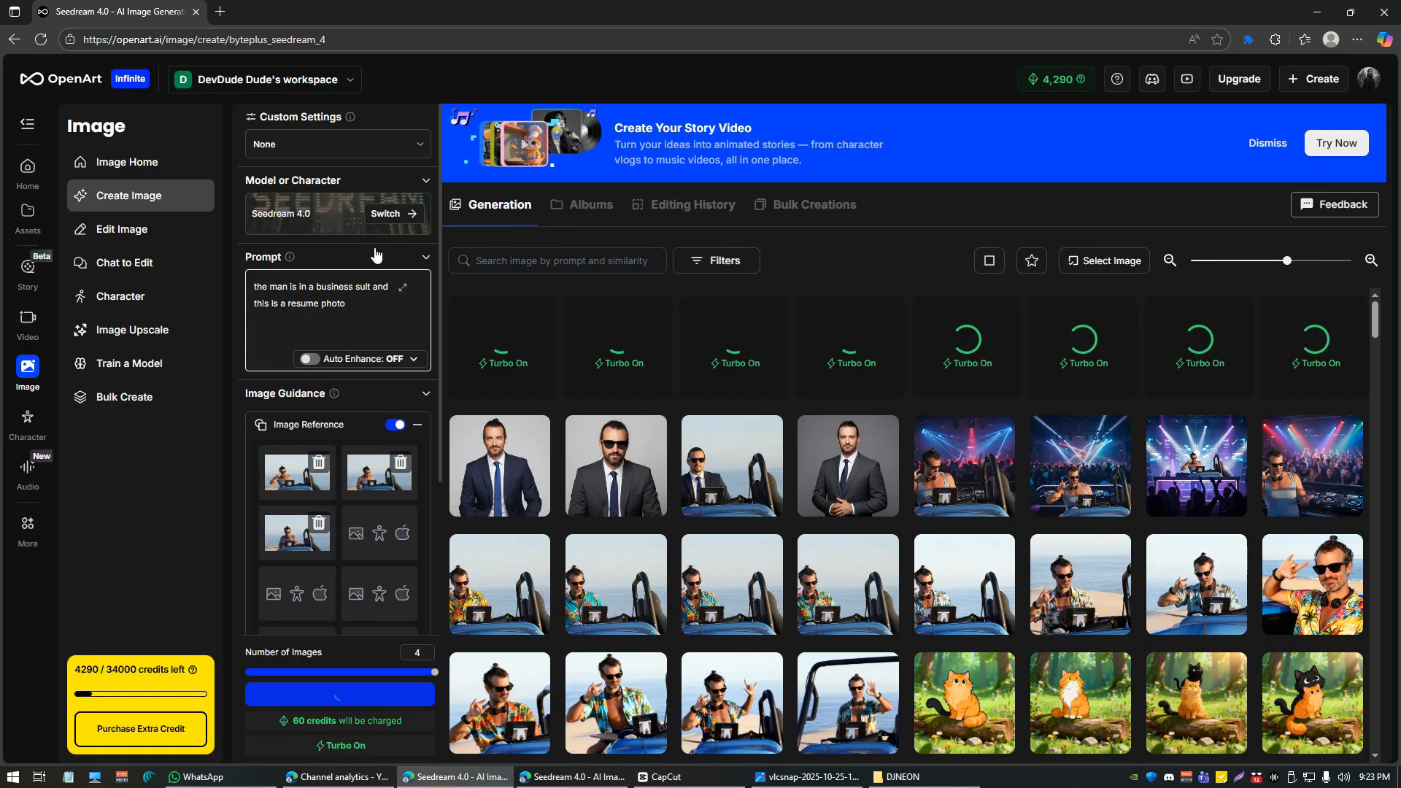
Step: Switch the model to Flux Kontext Max and generate four resume photos with the same prompt and references
left_click(387, 213)
left_click(1165, 411)
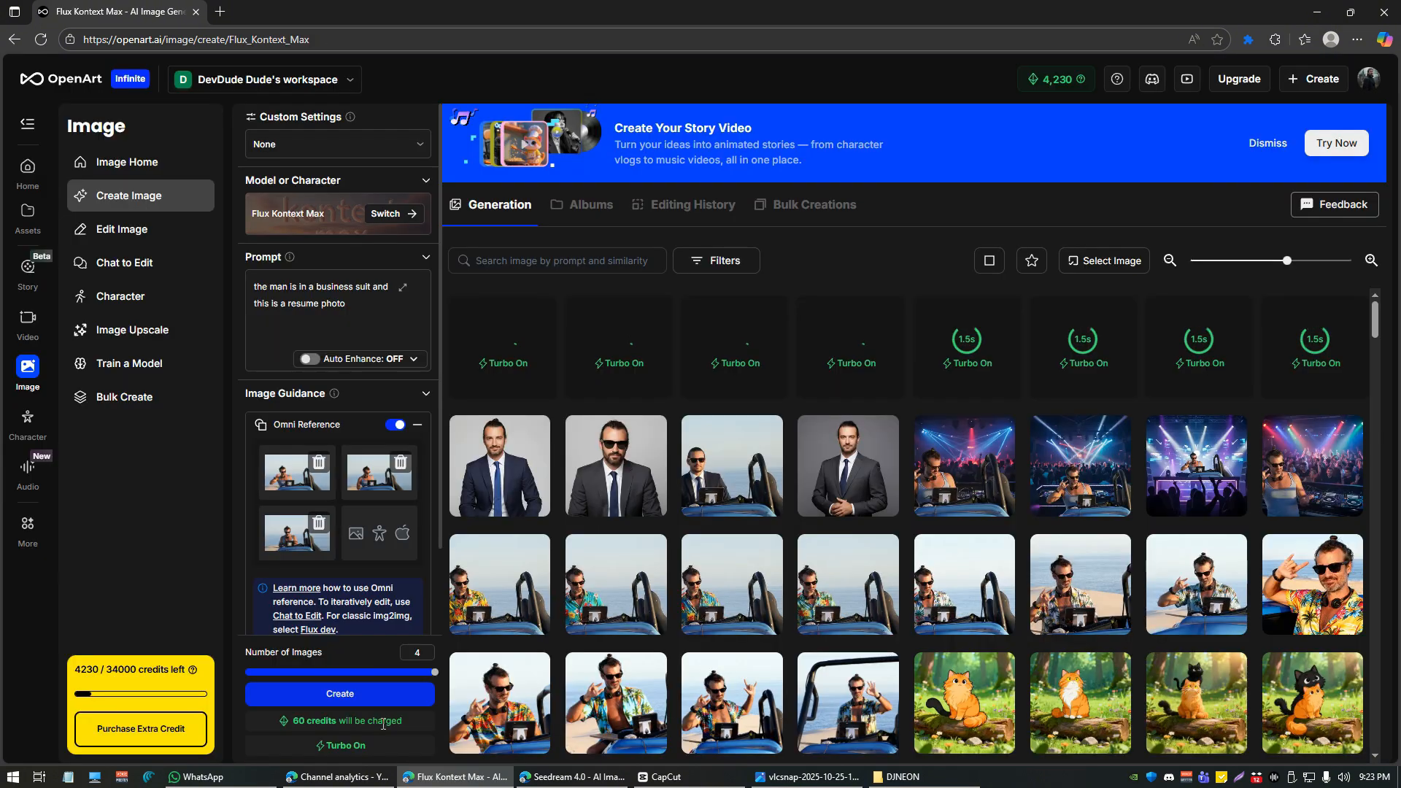
left_click(382, 694)
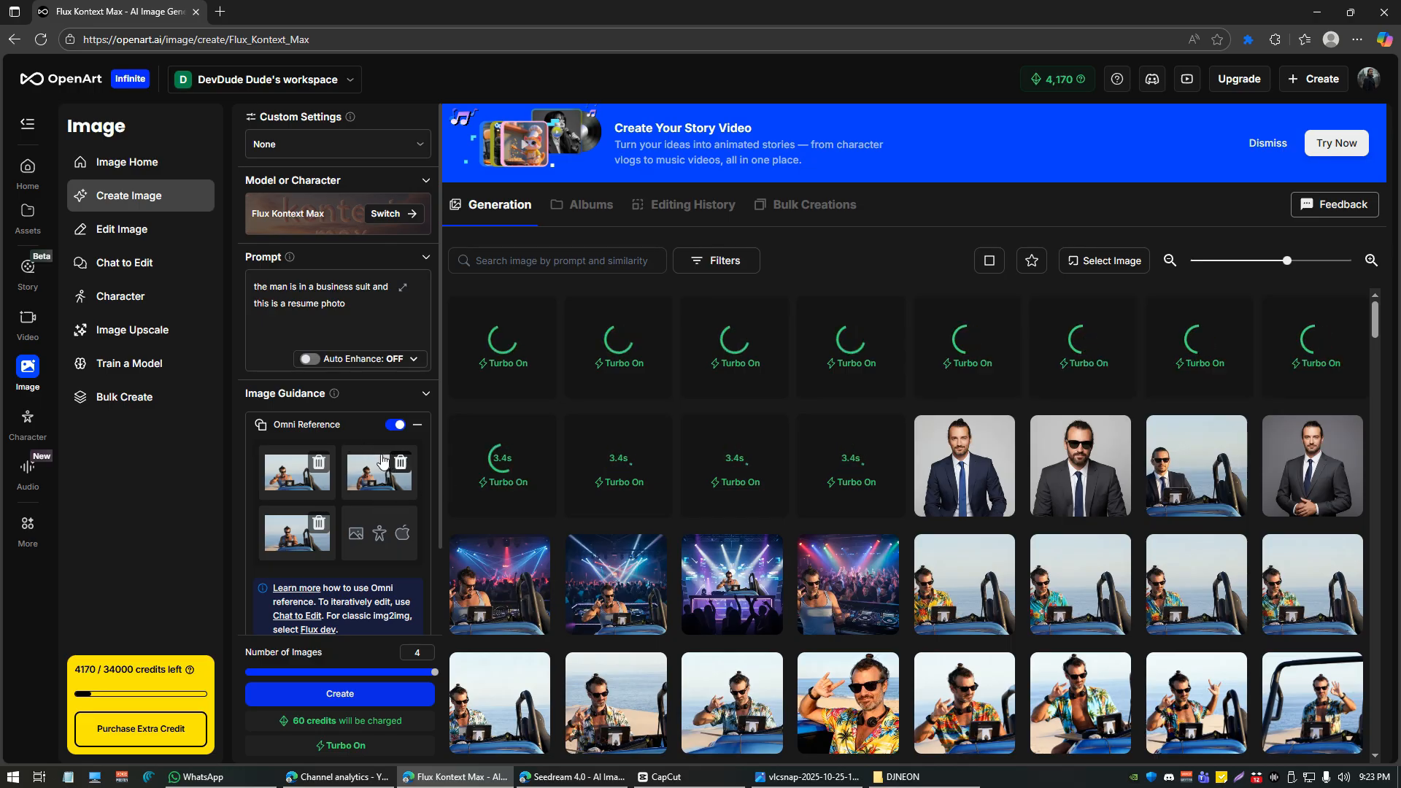
scroll(365, 467, "down", 1)
scroll(366, 469, "down", 1)
scroll(357, 470, "up", 2)
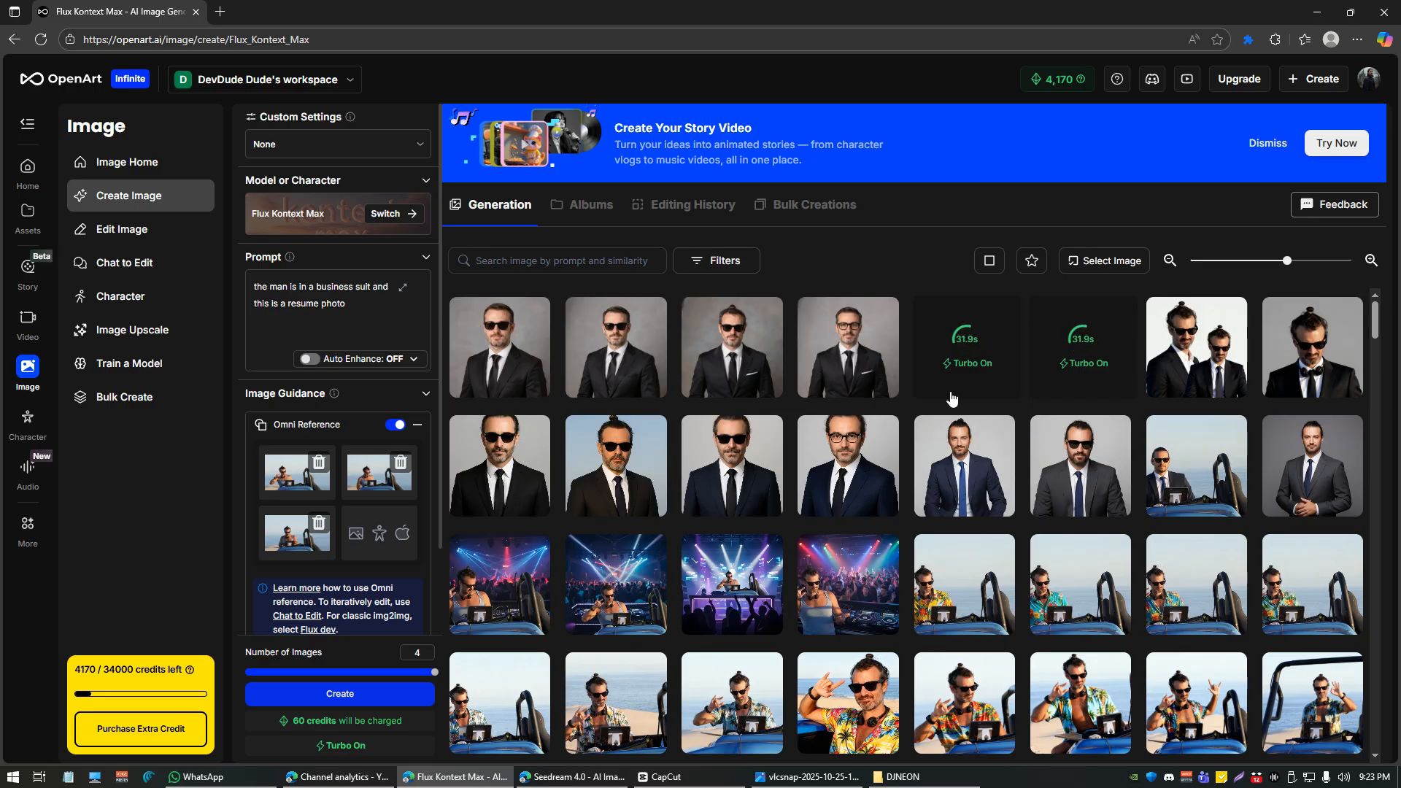
Step: View the first three Flux Kontext Max resume photos at full size to judge the man's likeness
left_click(529, 345)
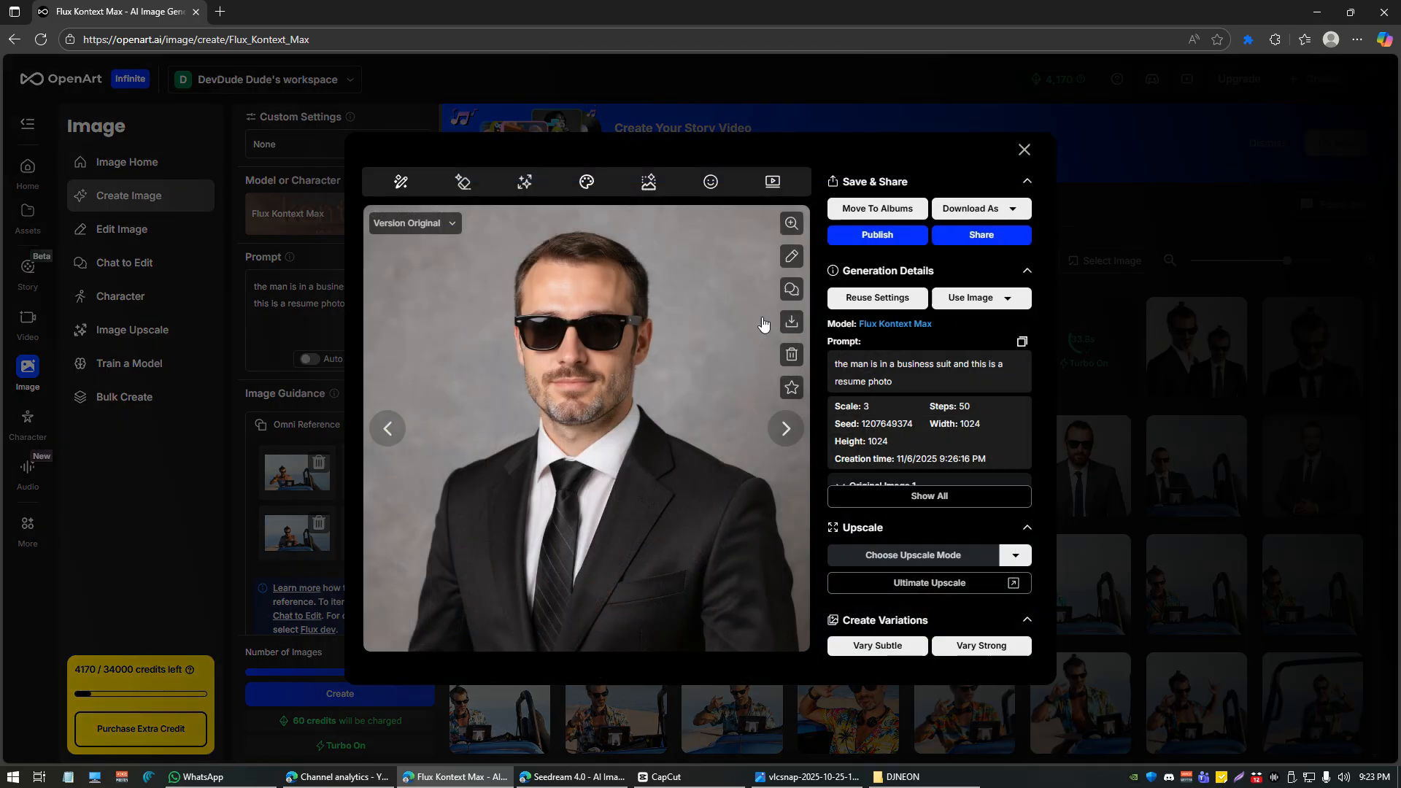
key("Escape")
left_click(619, 349)
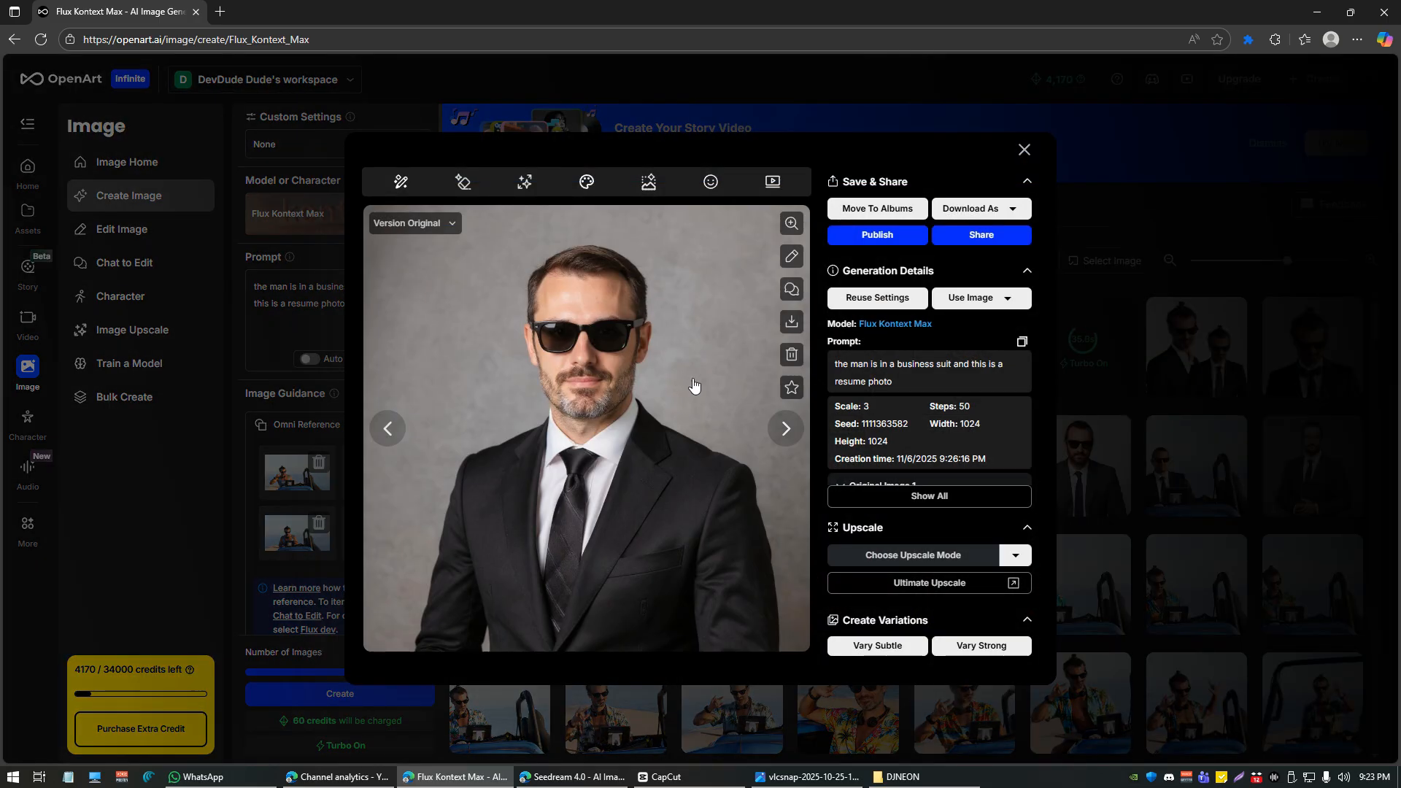
key("Escape")
left_click(720, 353)
key("Escape")
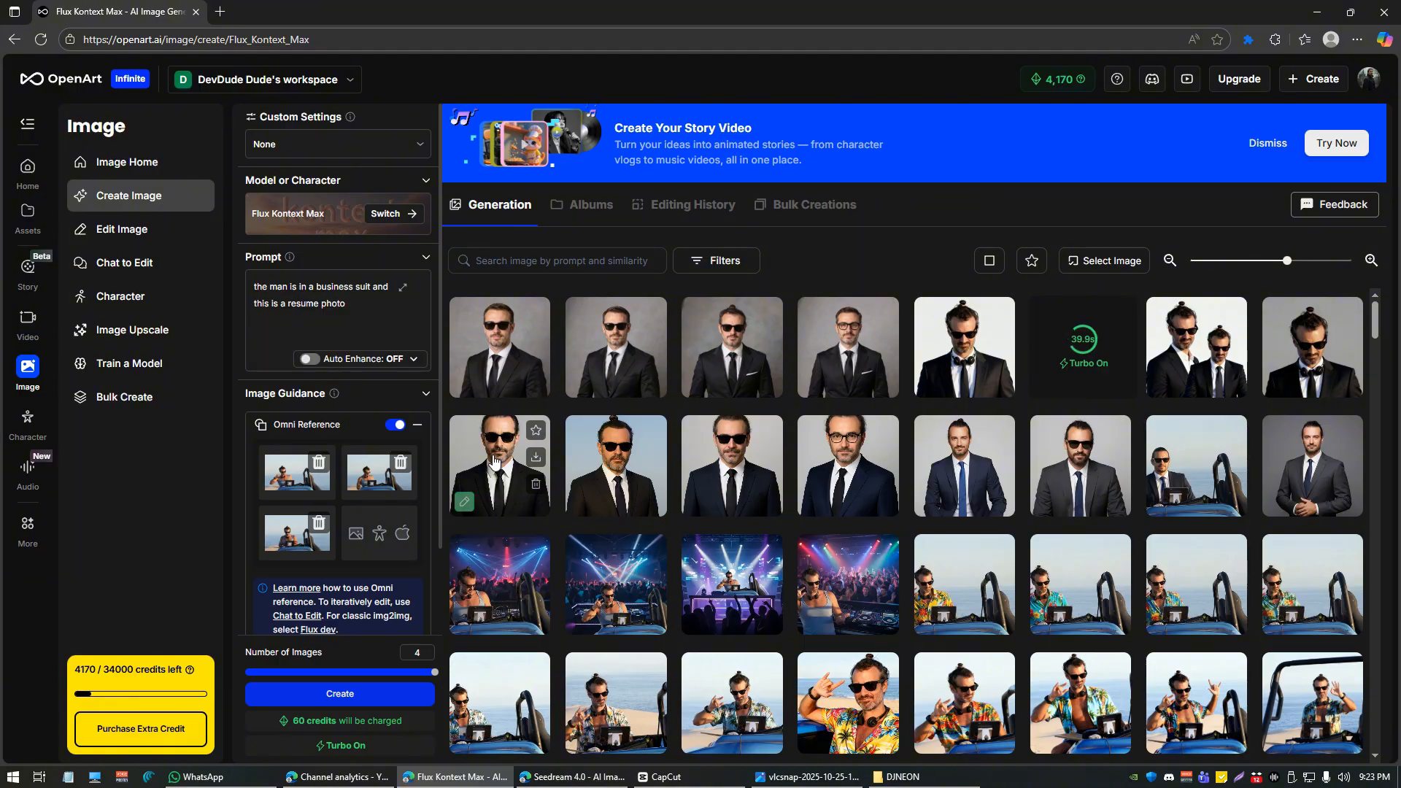
Step: View the GPT Image 1 resume photos at full size to judge the man's likeness
left_click(559, 478)
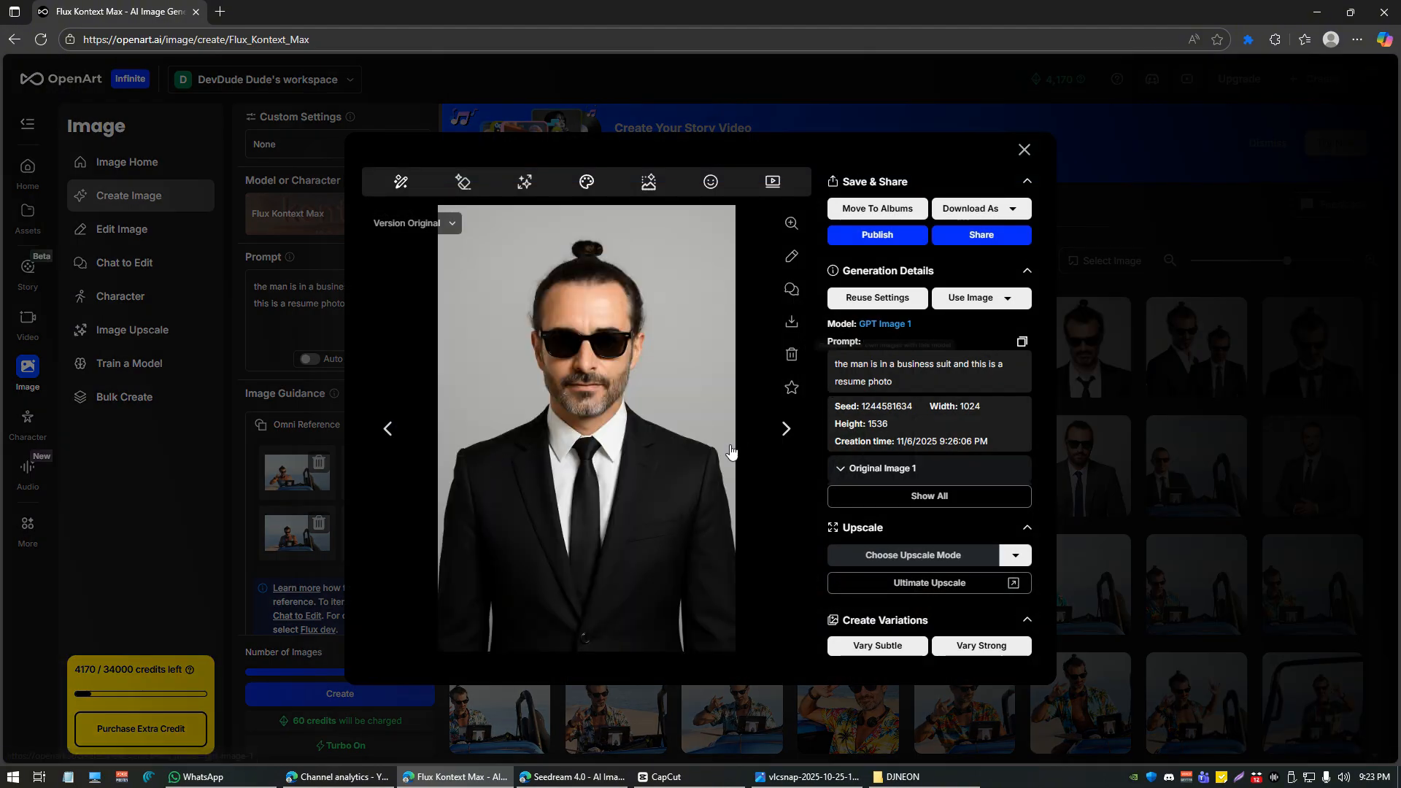
key("Escape")
left_click(613, 456)
key("Escape")
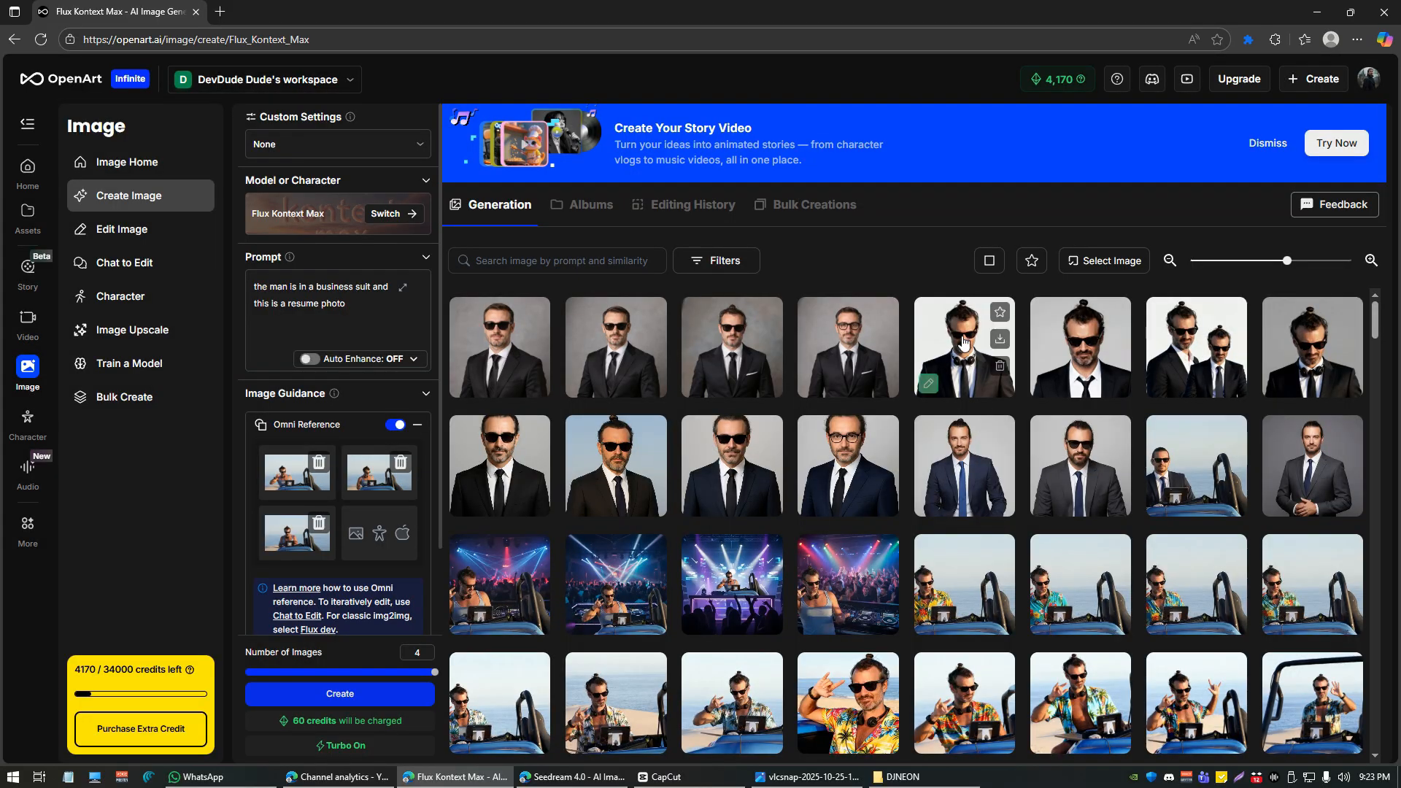
Step: Look through all four Seedream 4.0 resume photos at full size, including the one with two men
left_click(964, 343)
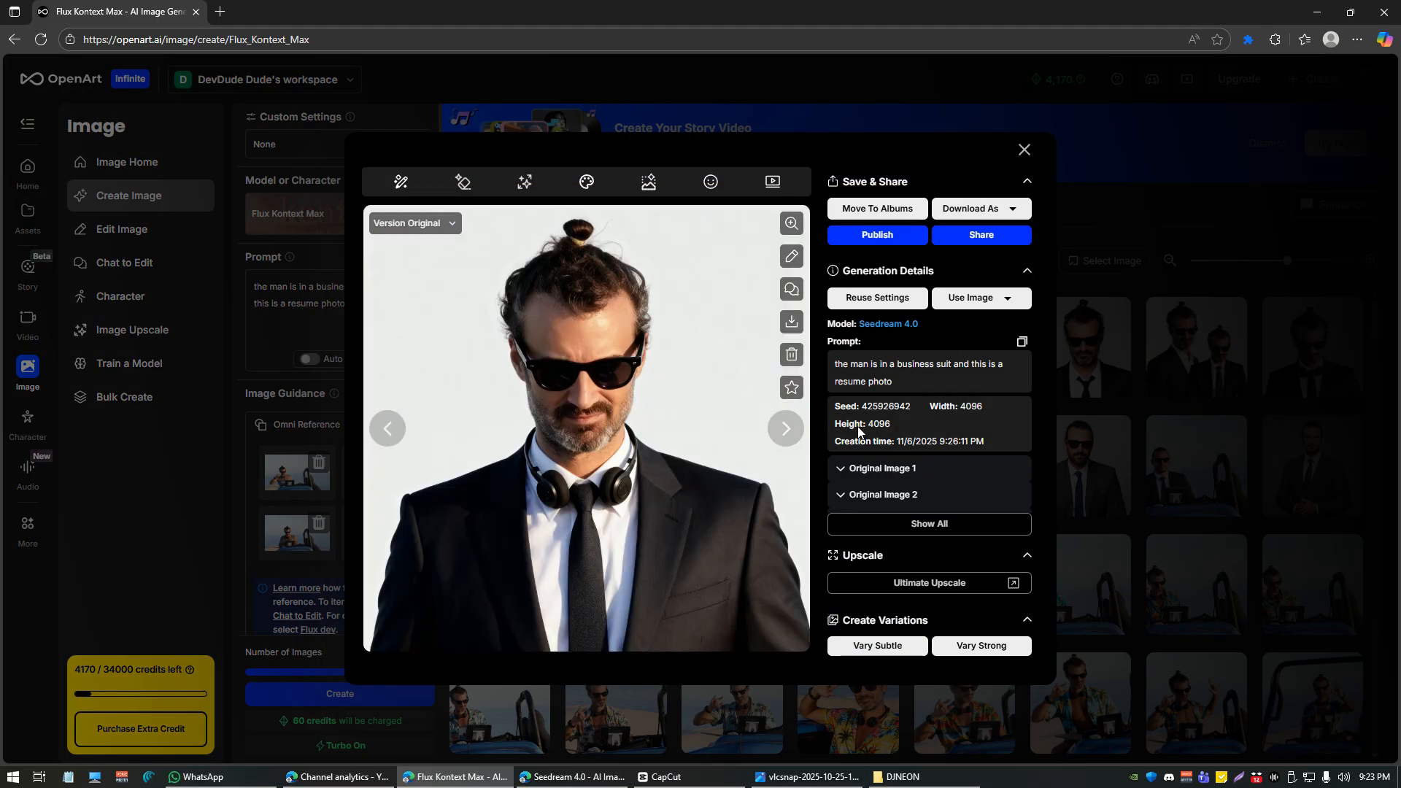
key("Escape")
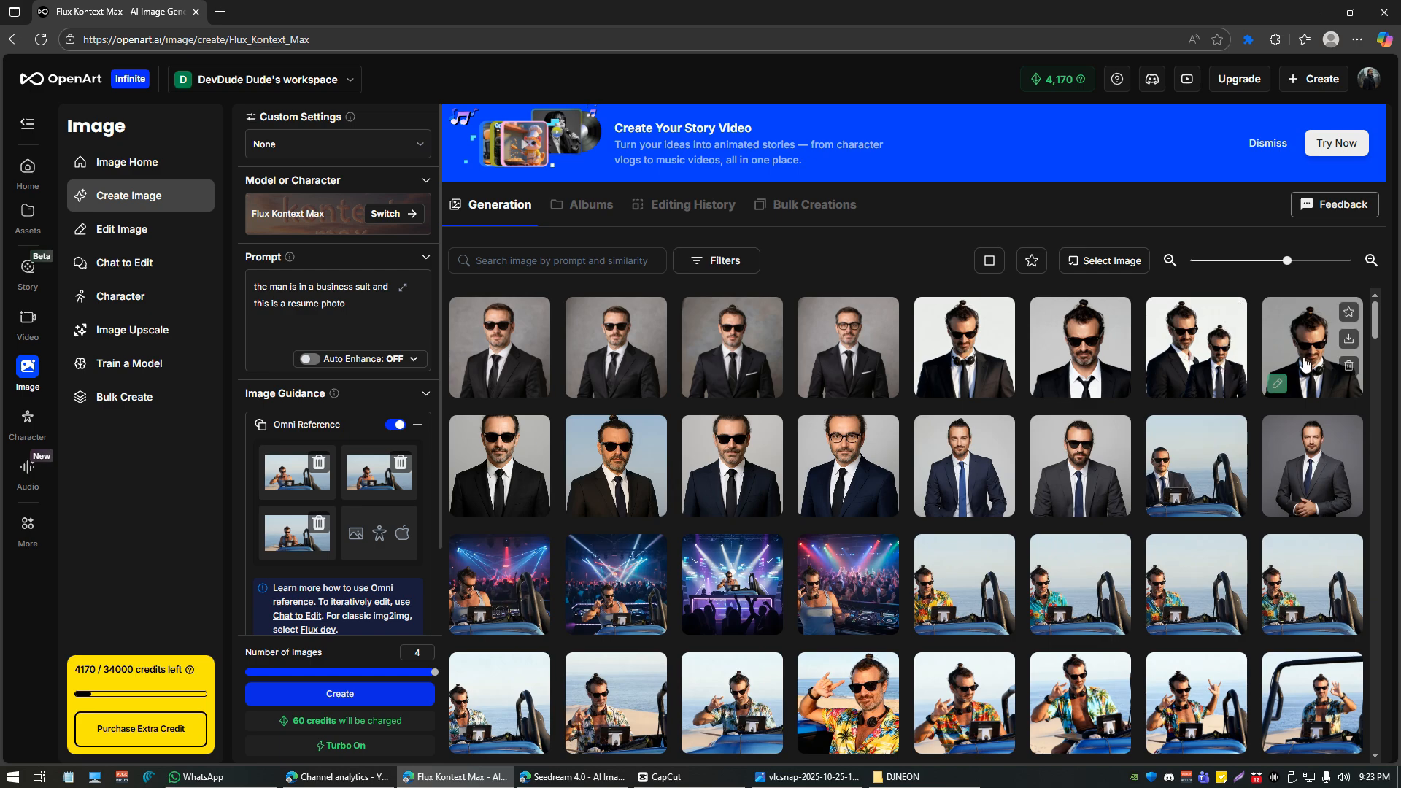
left_click(973, 335)
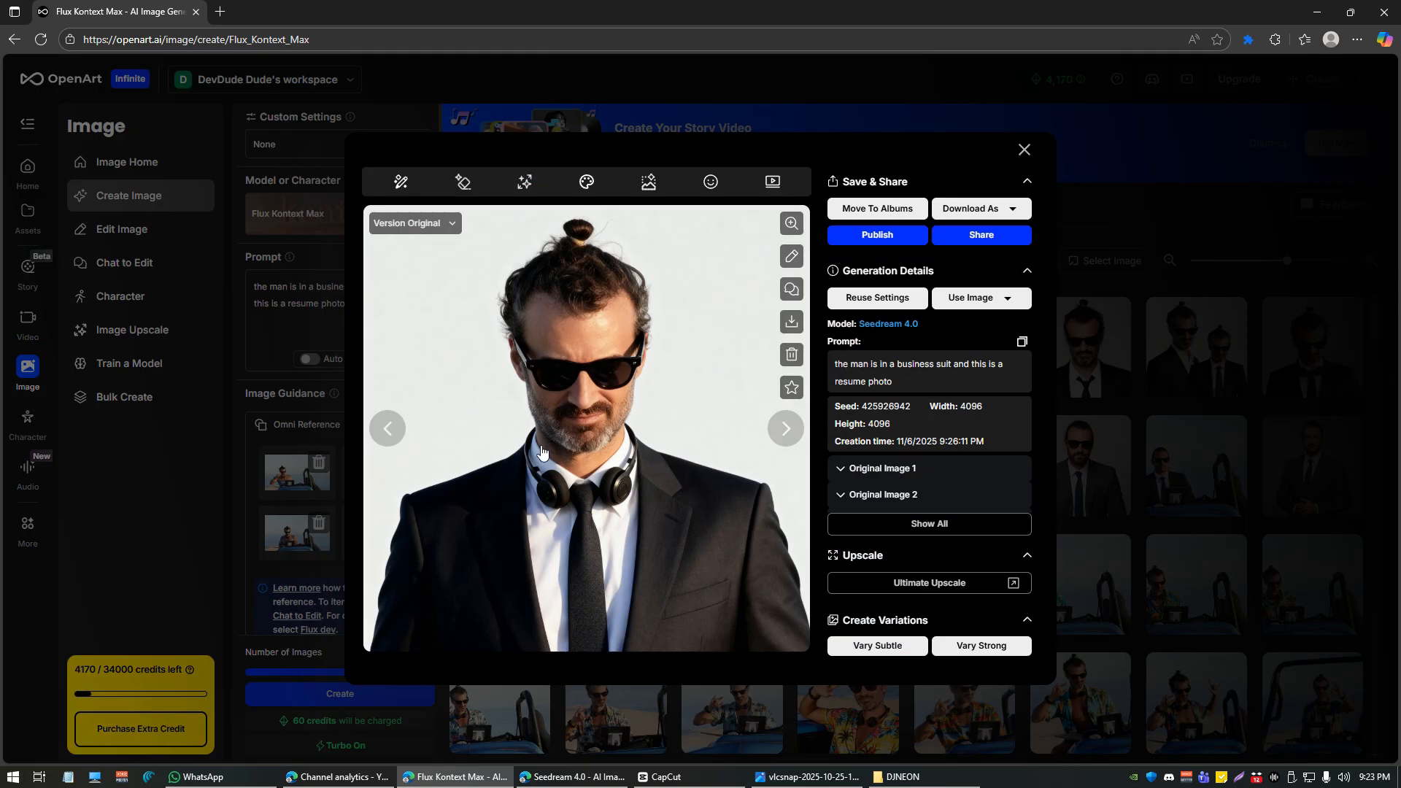
left_click(780, 436)
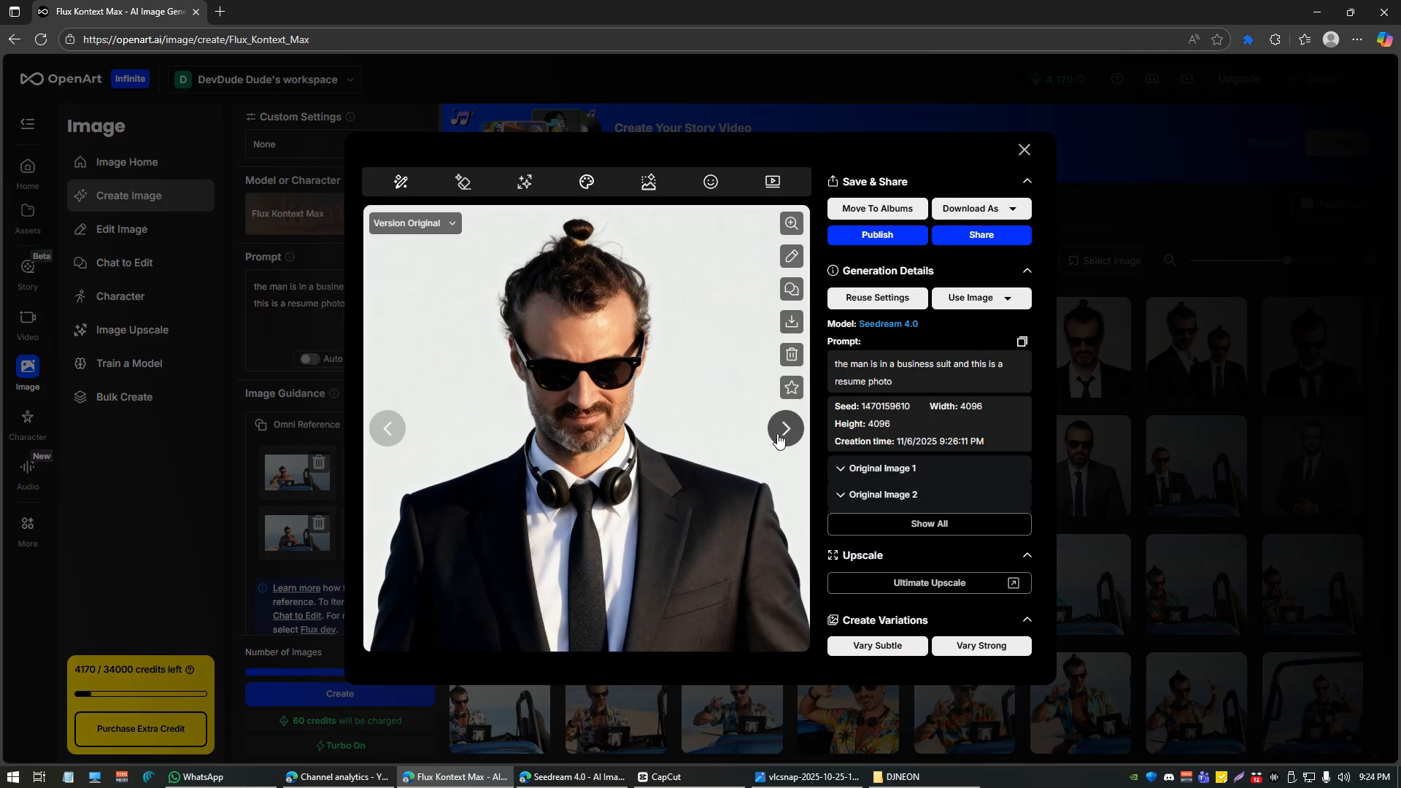
left_click(775, 438)
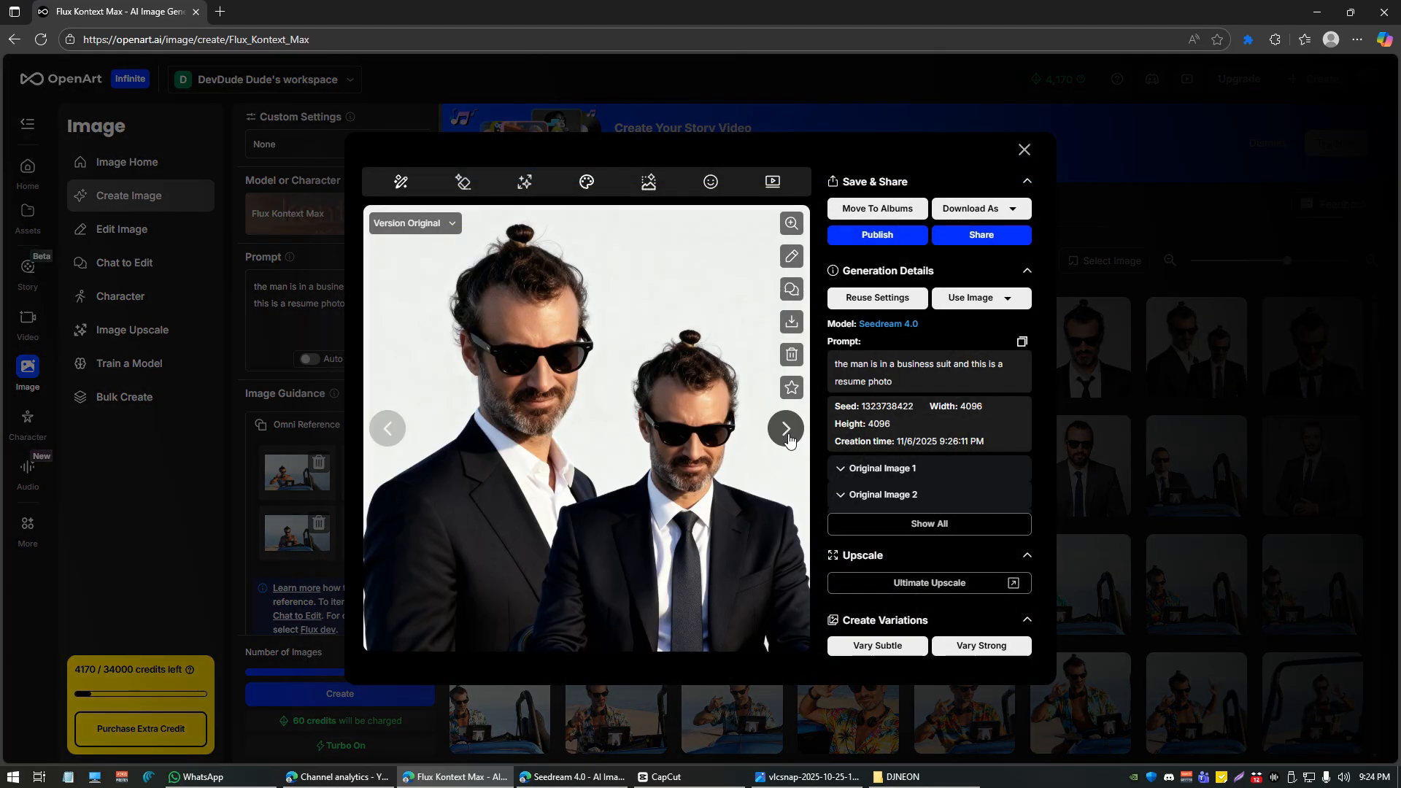
left_click(787, 432)
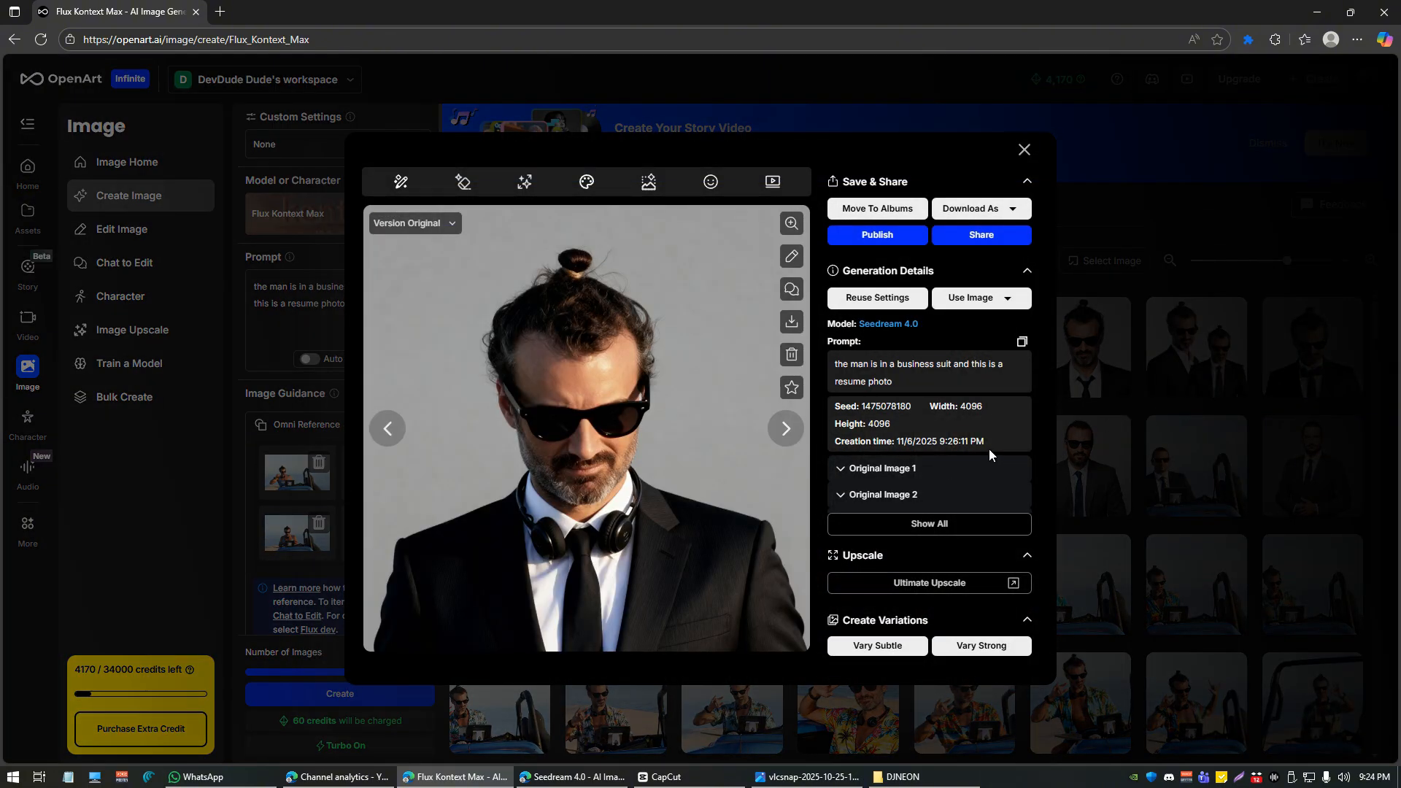
left_click(296, 537)
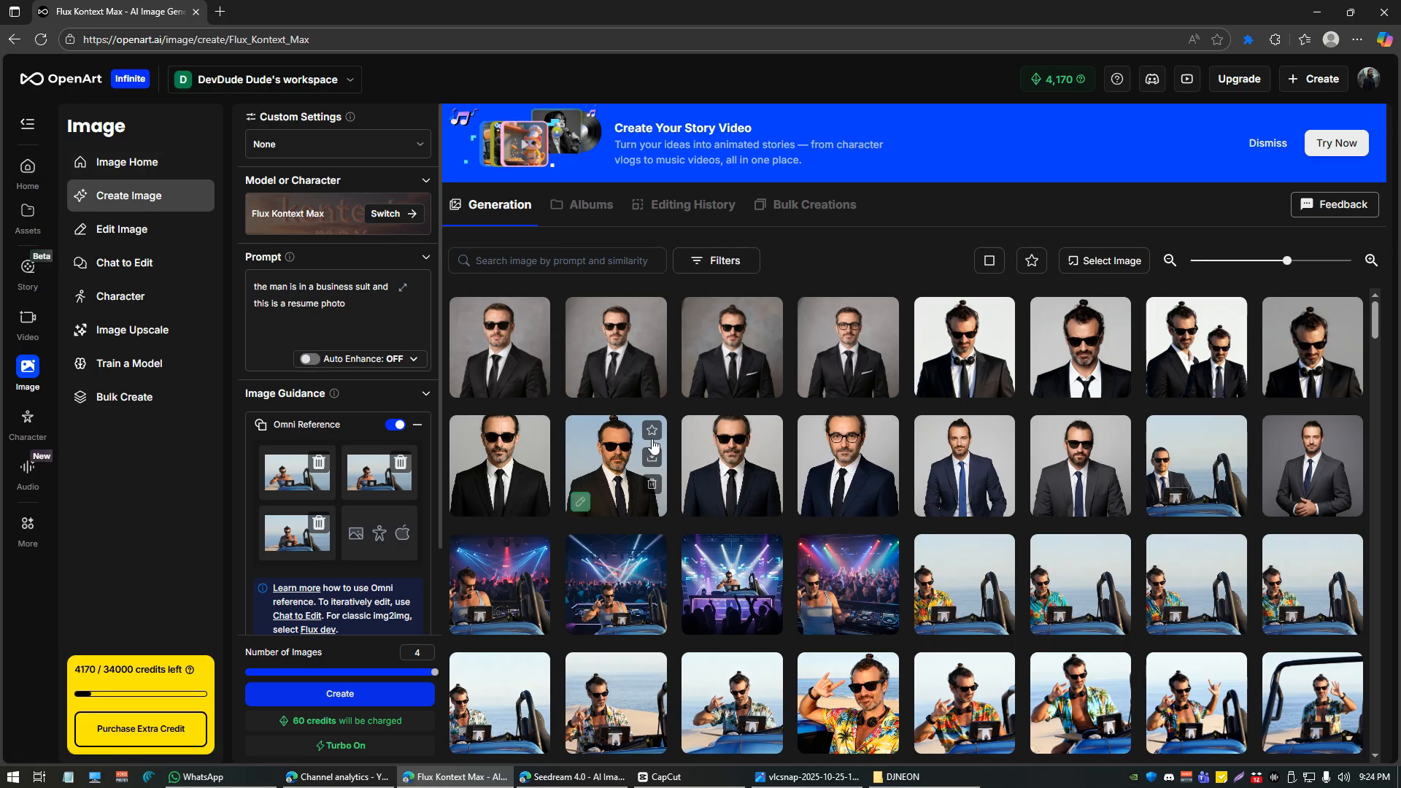
Step: Compare the last Seedream 4.0 resume photo with the original reference photo in the photo viewer, zoomed in on the man's face
left_click(416, 303)
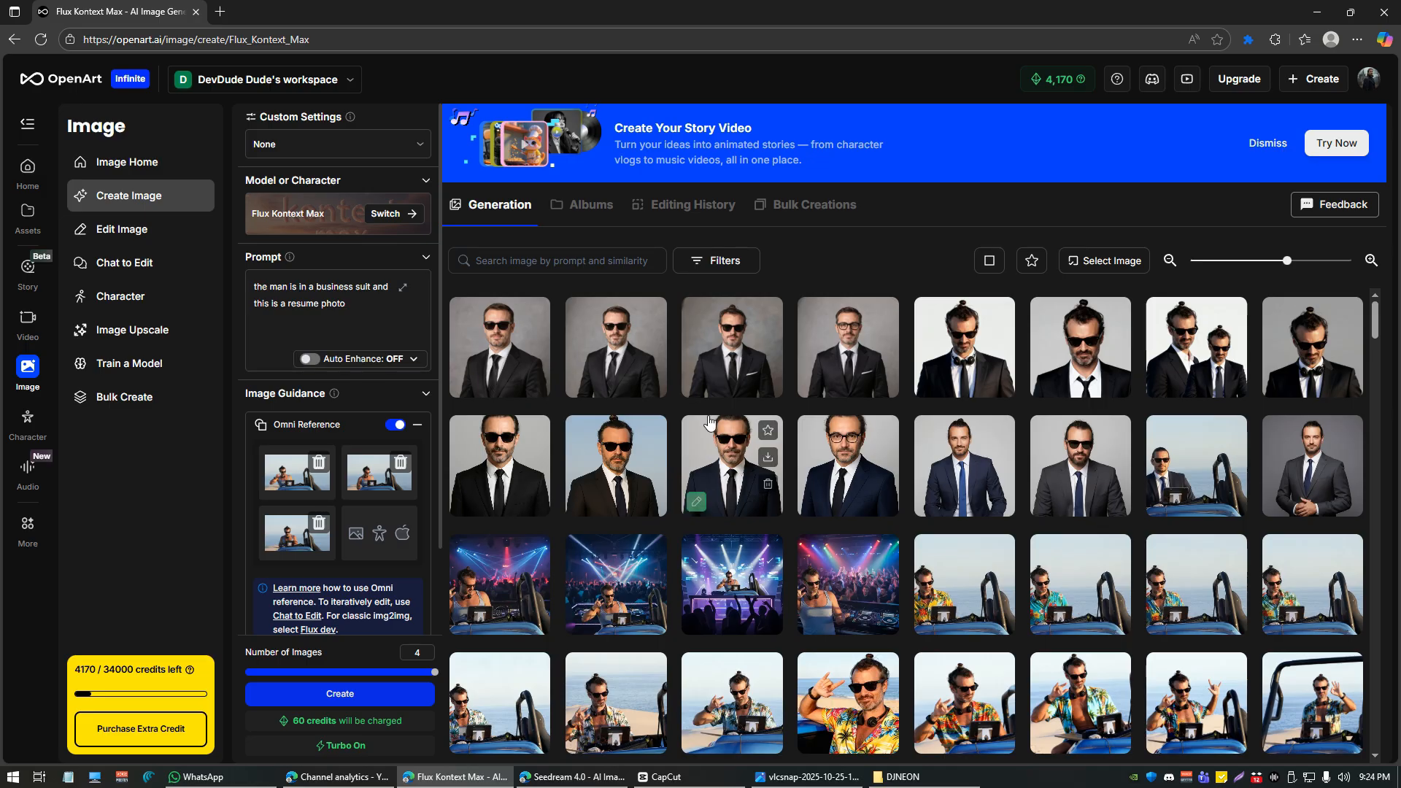
scroll(711, 460, "down", 1)
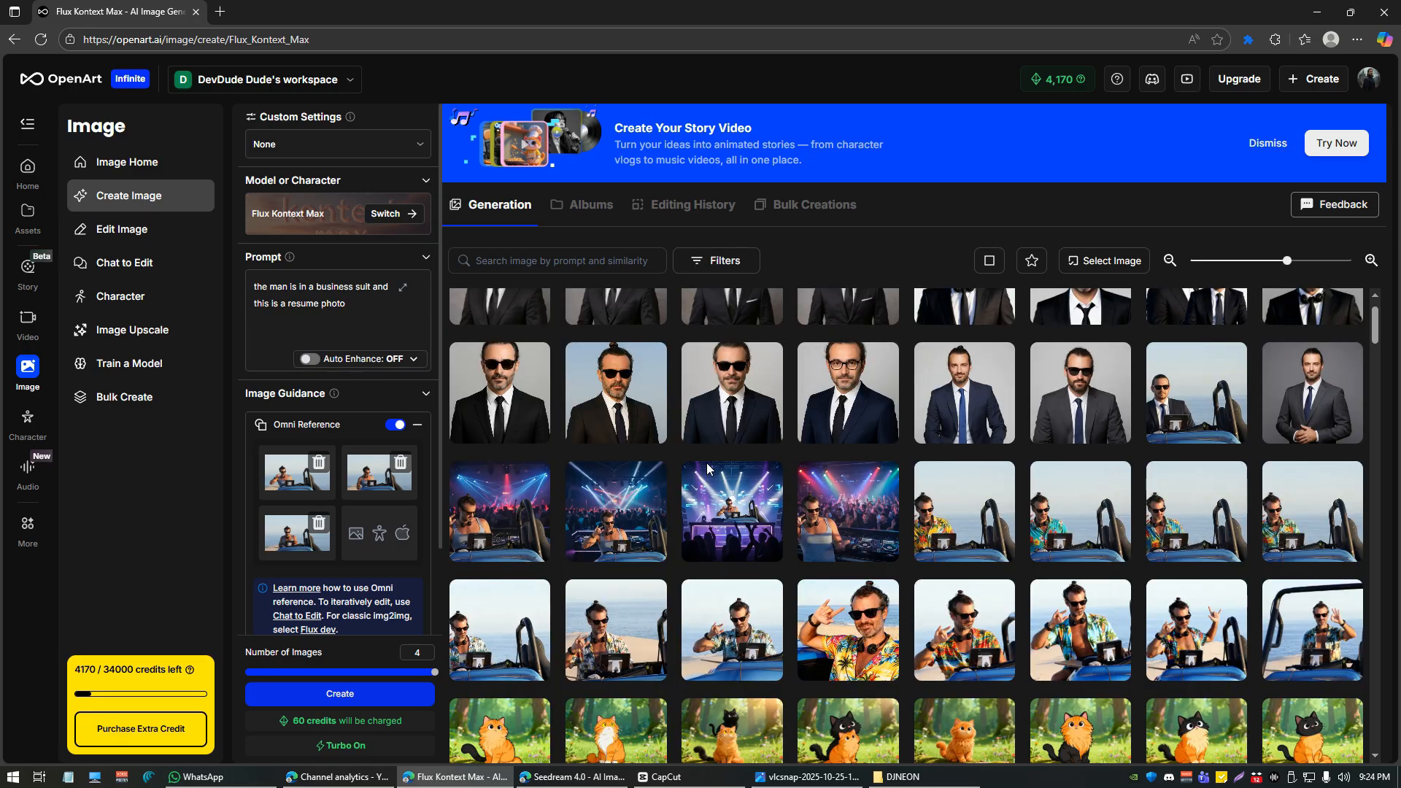
scroll(708, 469, "up", 1)
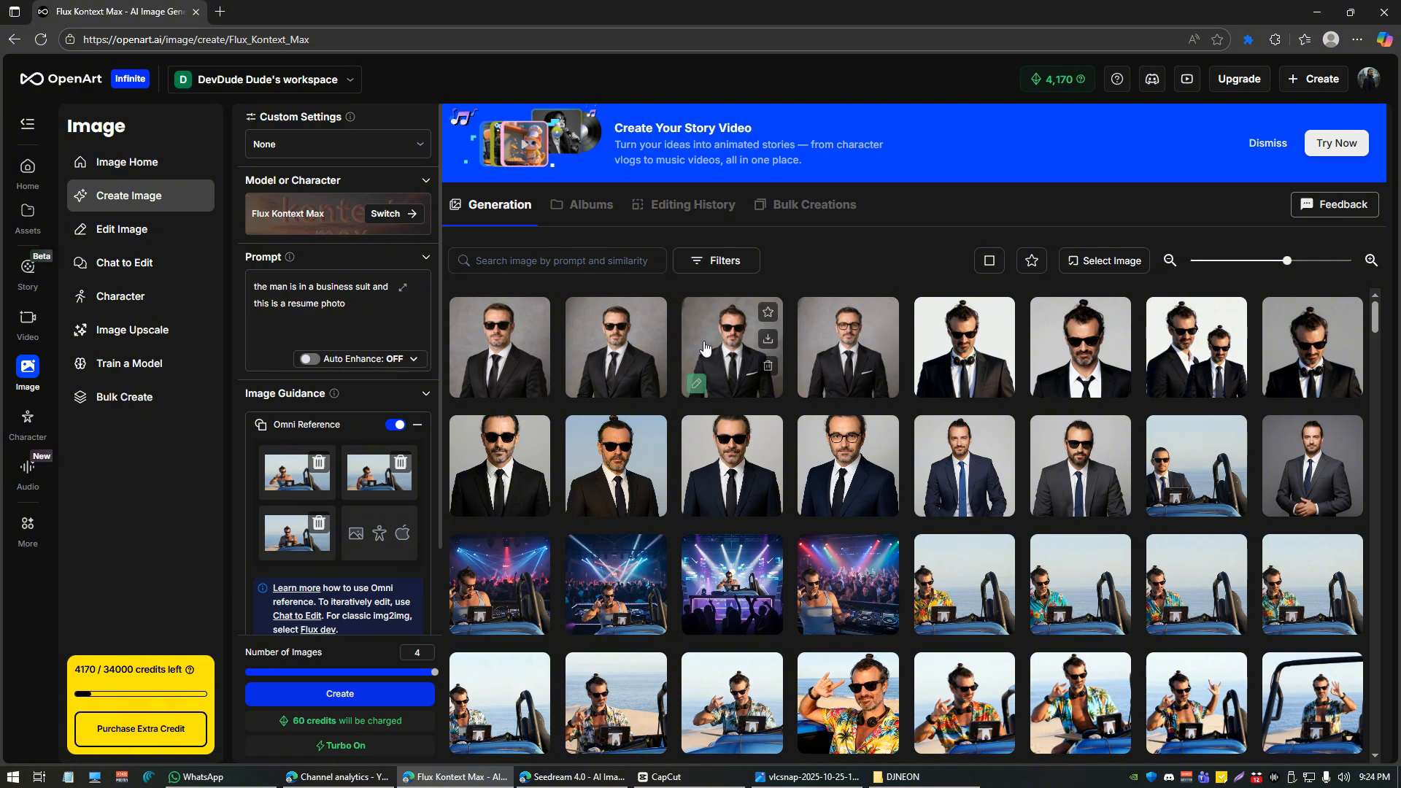
left_click(1306, 335)
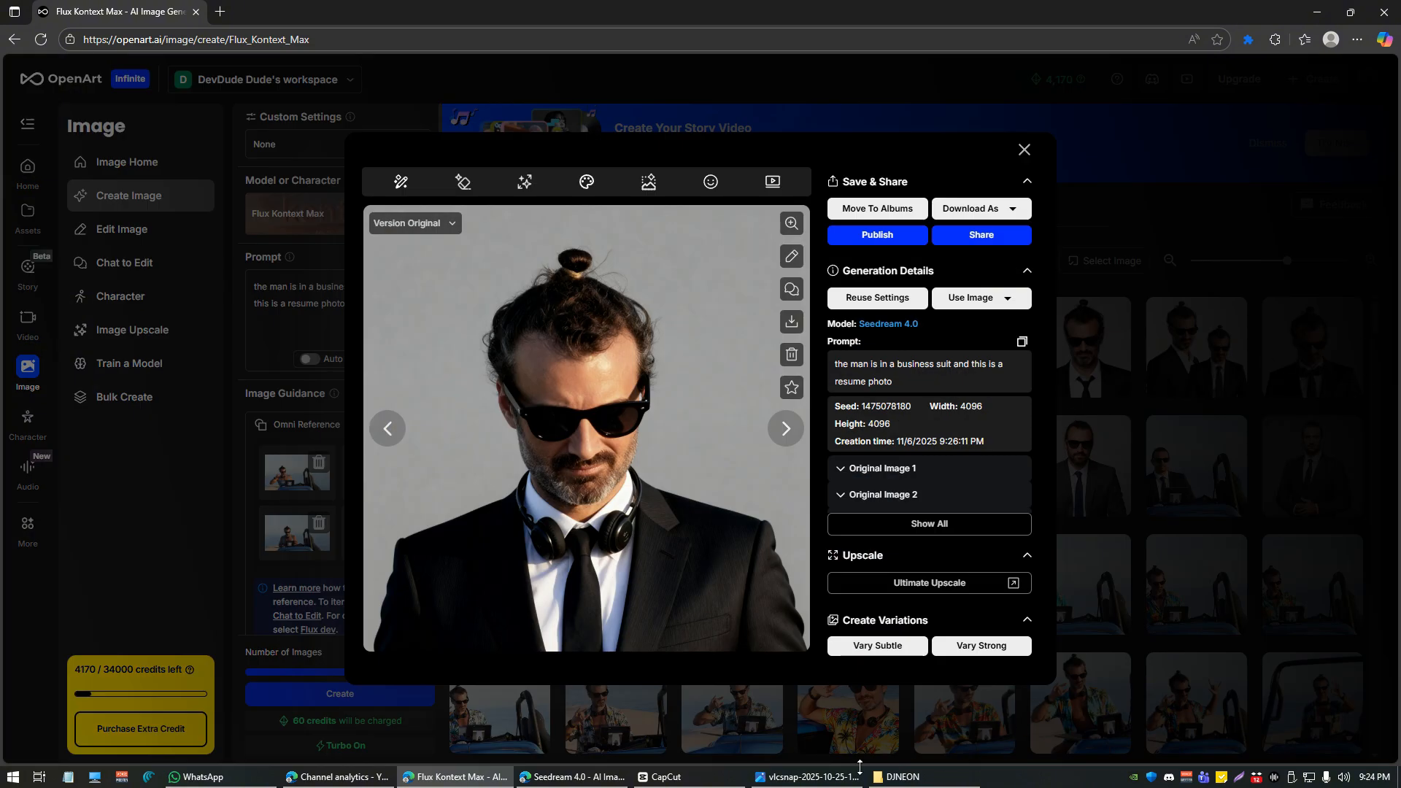
left_click(832, 777)
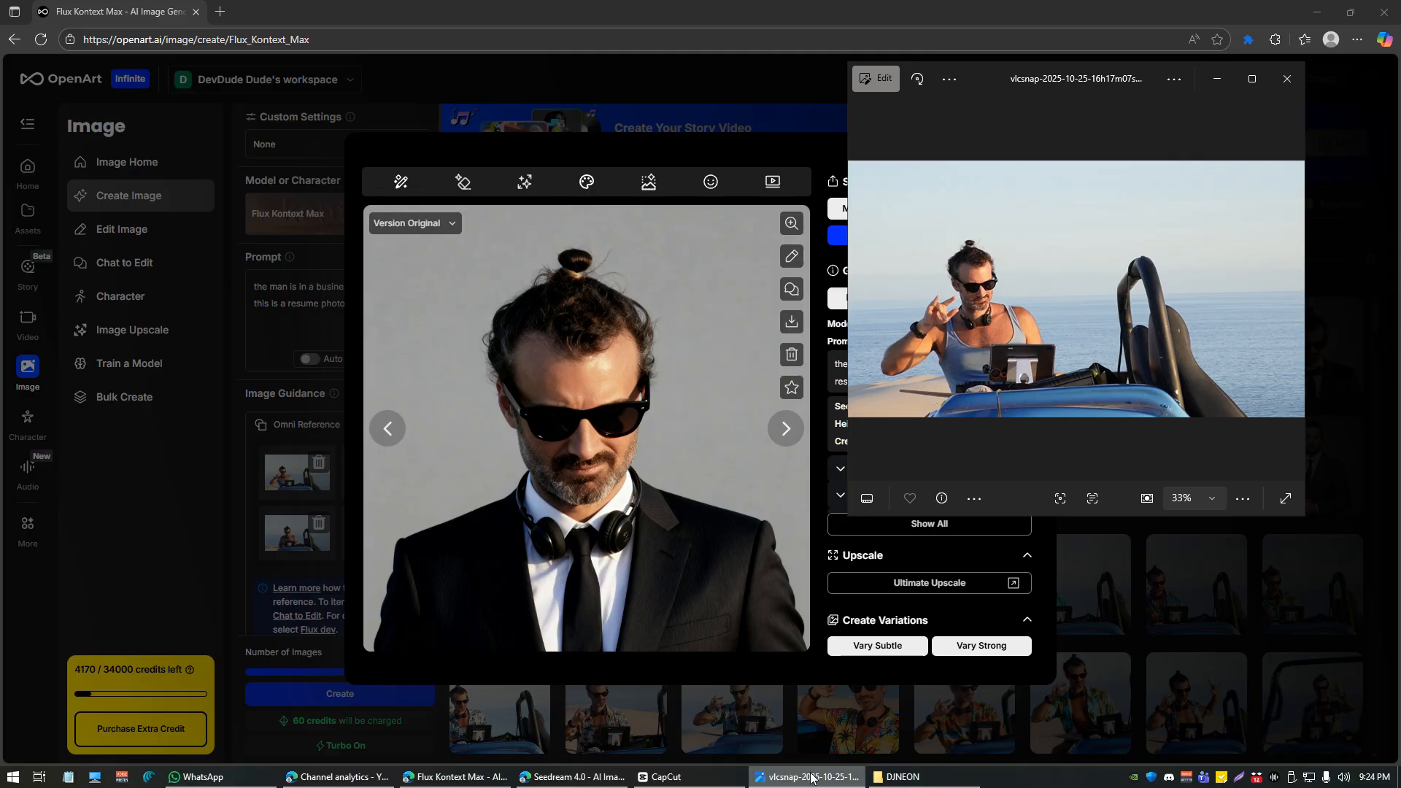
scroll(1009, 310, "up", 5)
scroll(1009, 310, "up", 2)
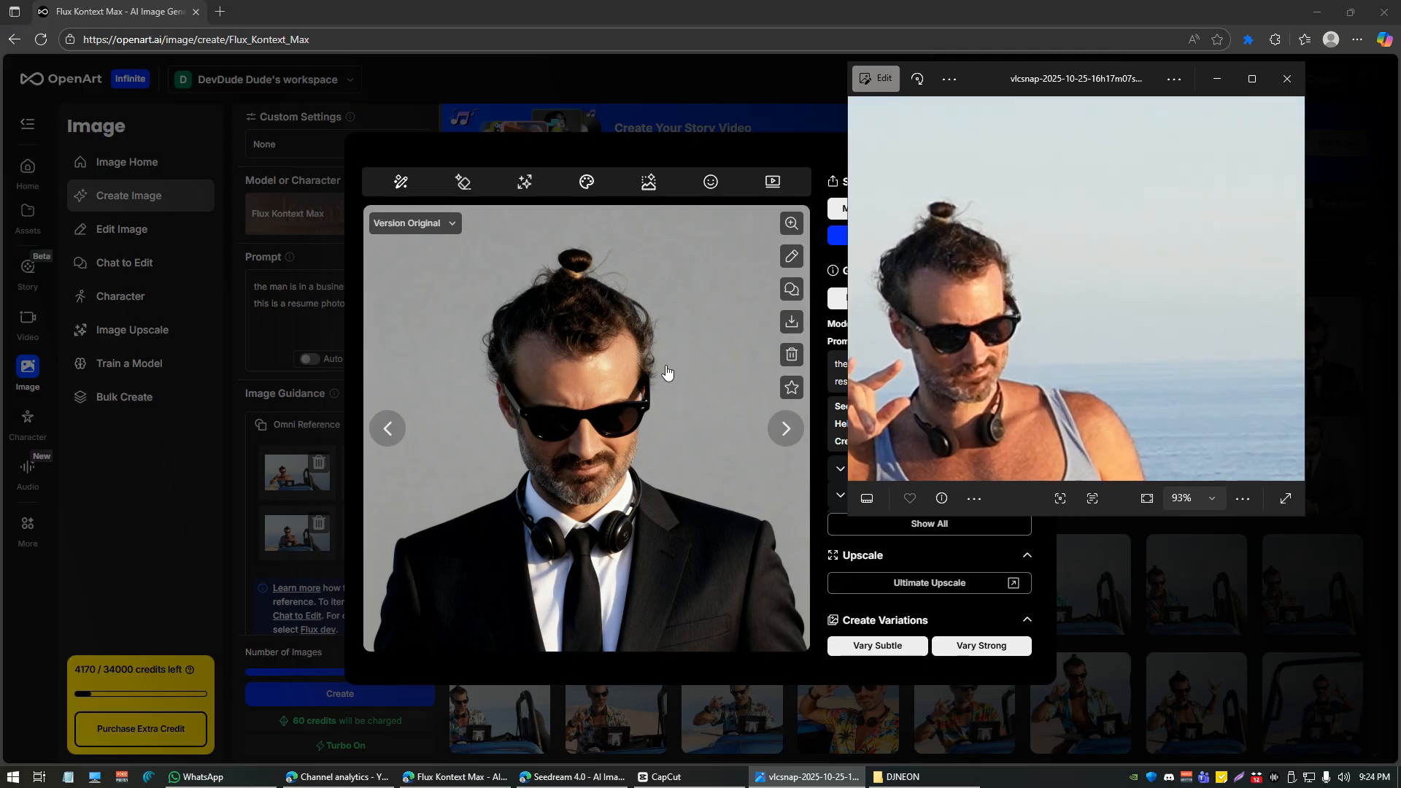
left_click(833, 724)
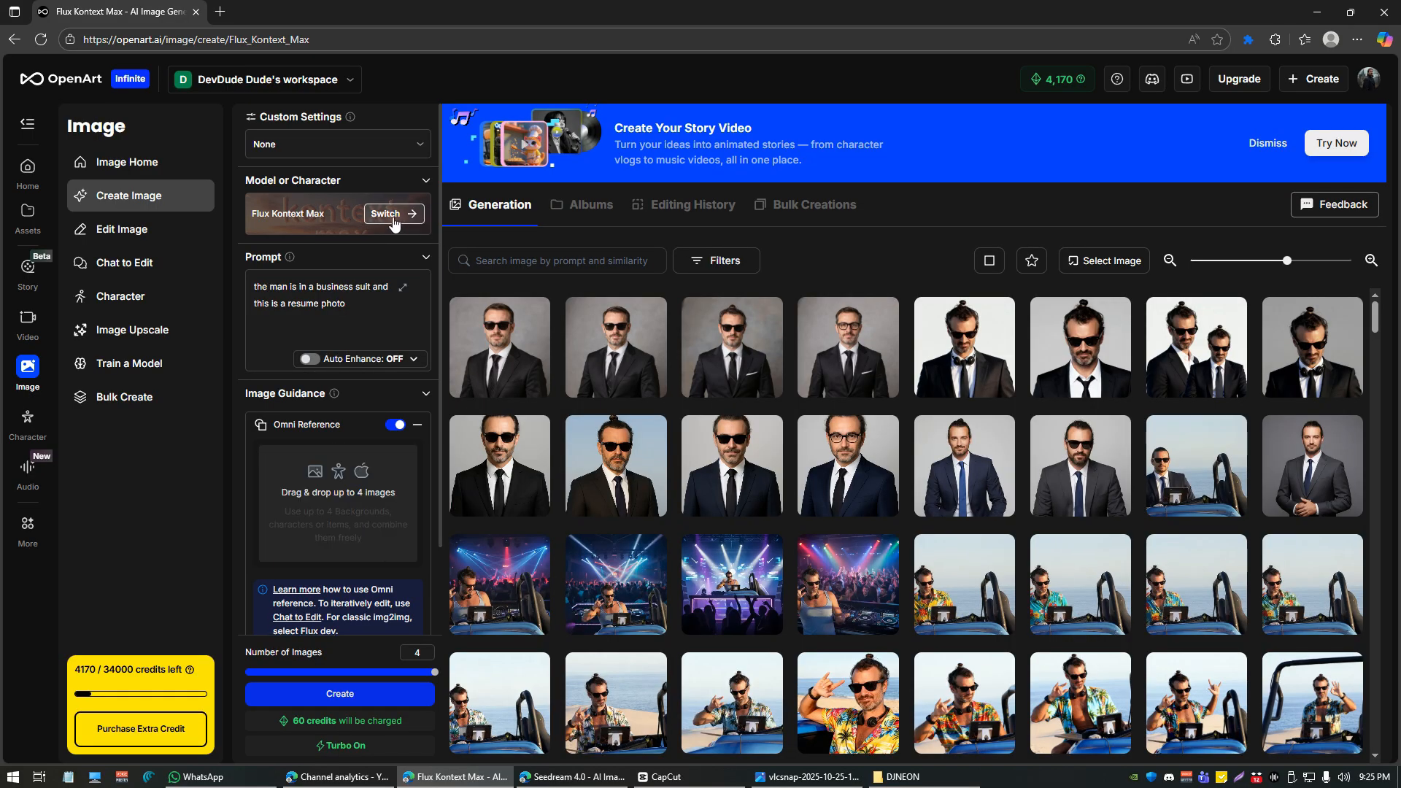
Step: Switch the model to Nano Banana and replace the prompt with "create an ebook with cover art for my cat book which is titled Cats are Cute"
left_click(392, 215)
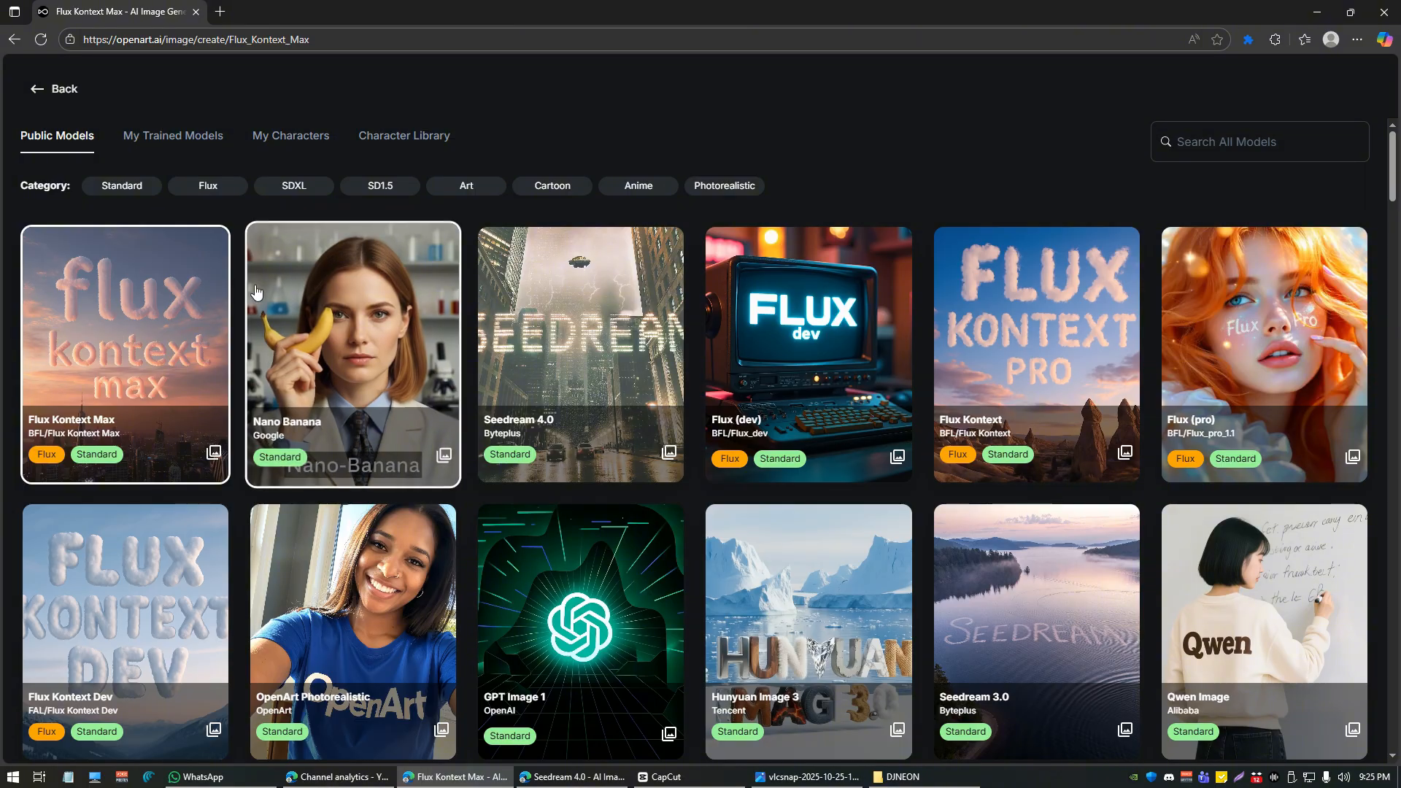
left_click(345, 337)
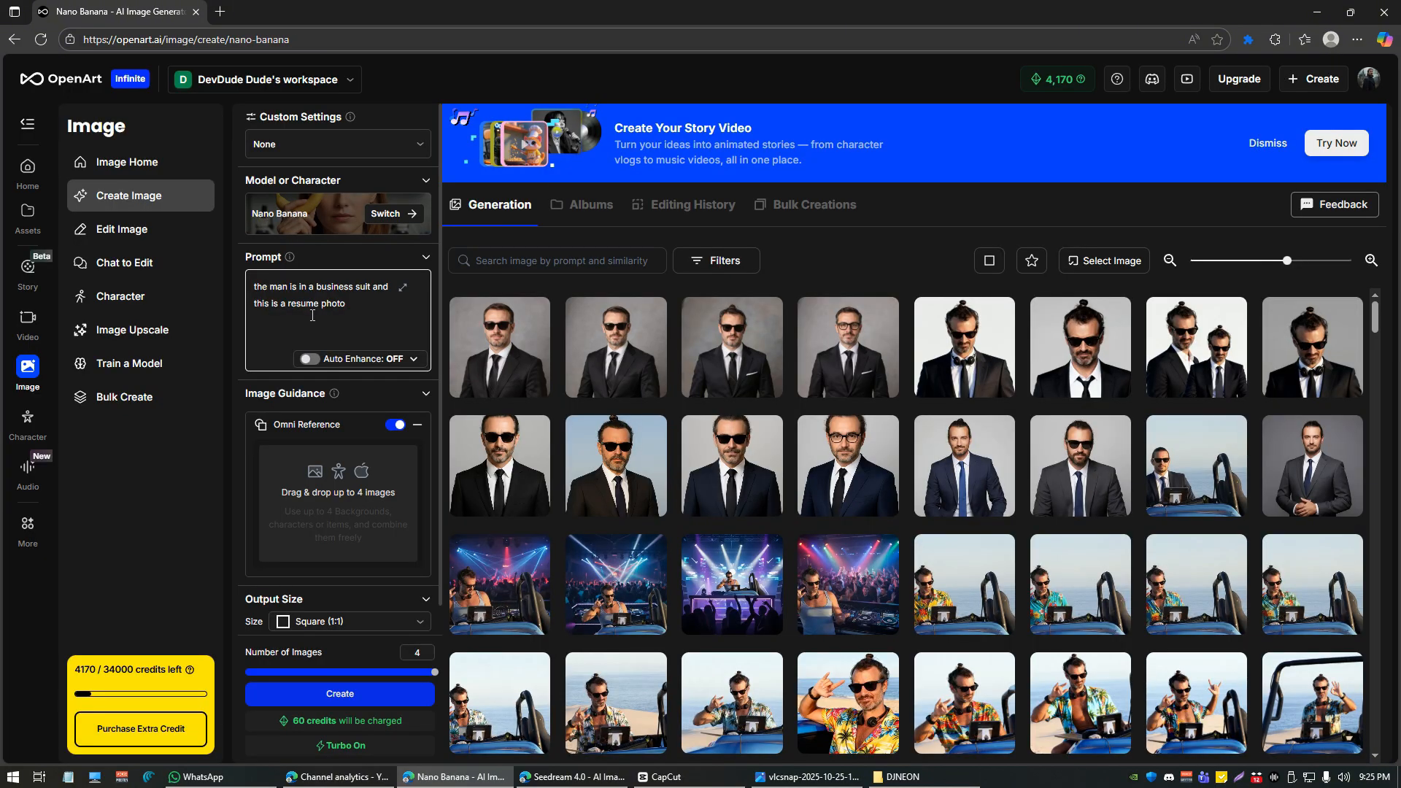
triple_click(355, 306)
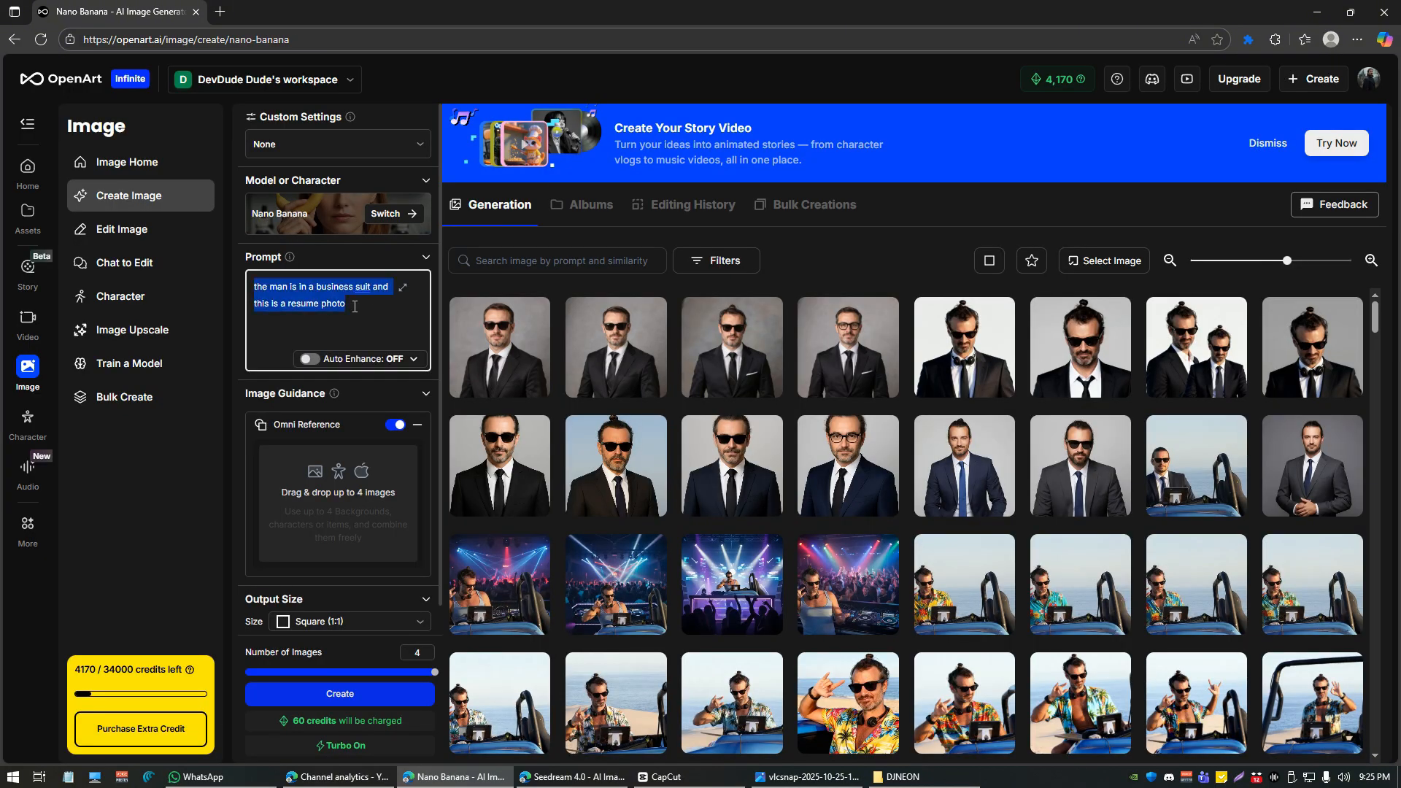
type("c")
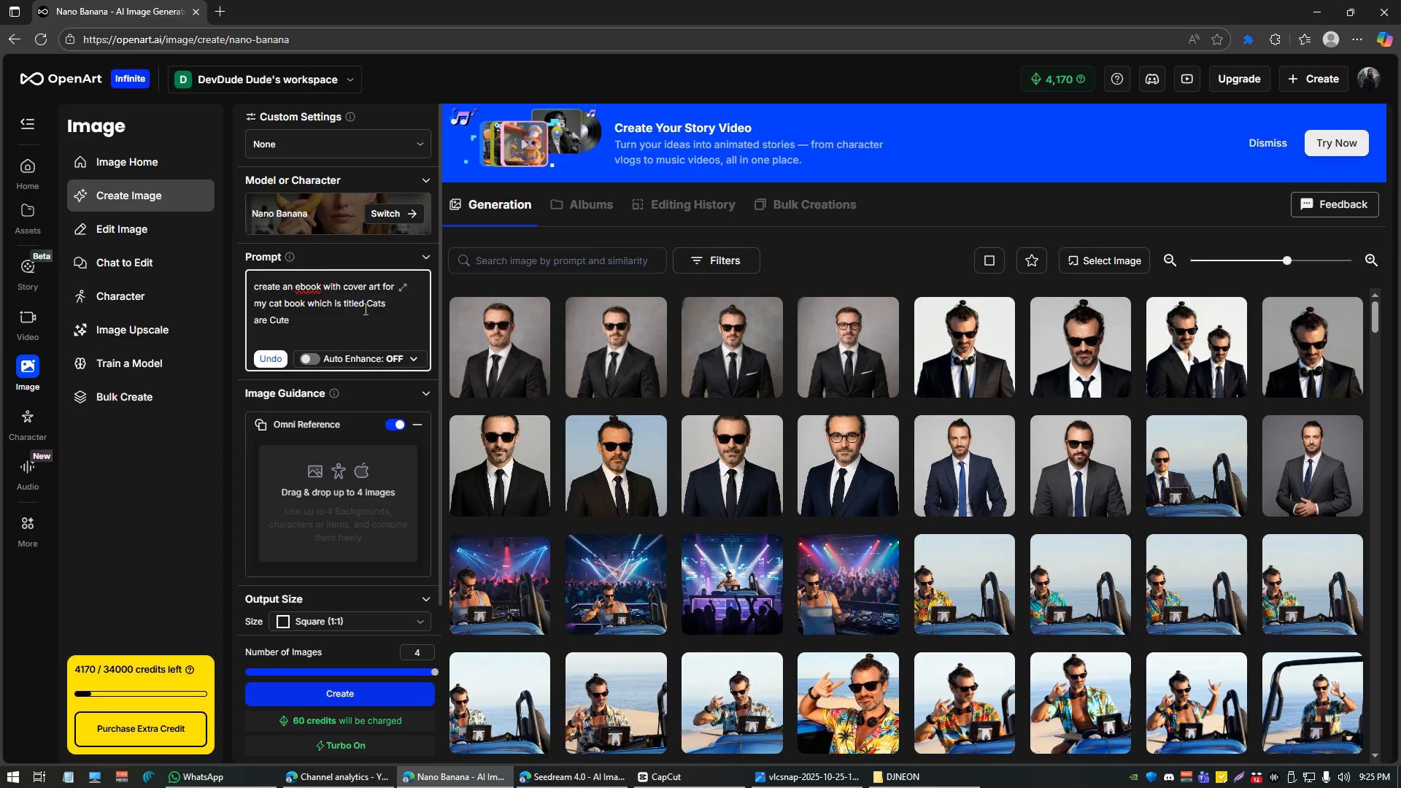
Step: Try enclosing the title Cats are Cute in quotation marks in the prompt
left_click_drag(367, 304, 291, 321)
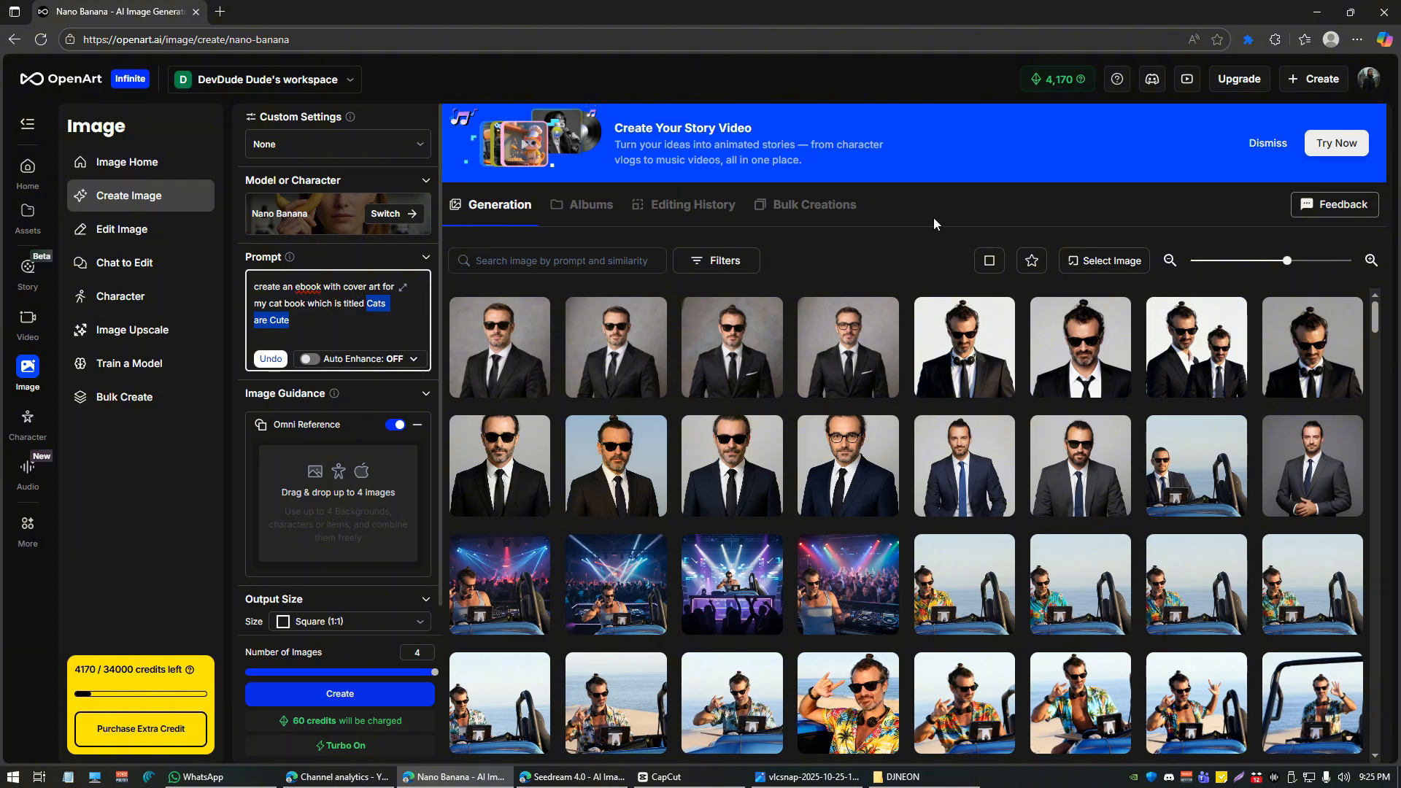
left_click(398, 213)
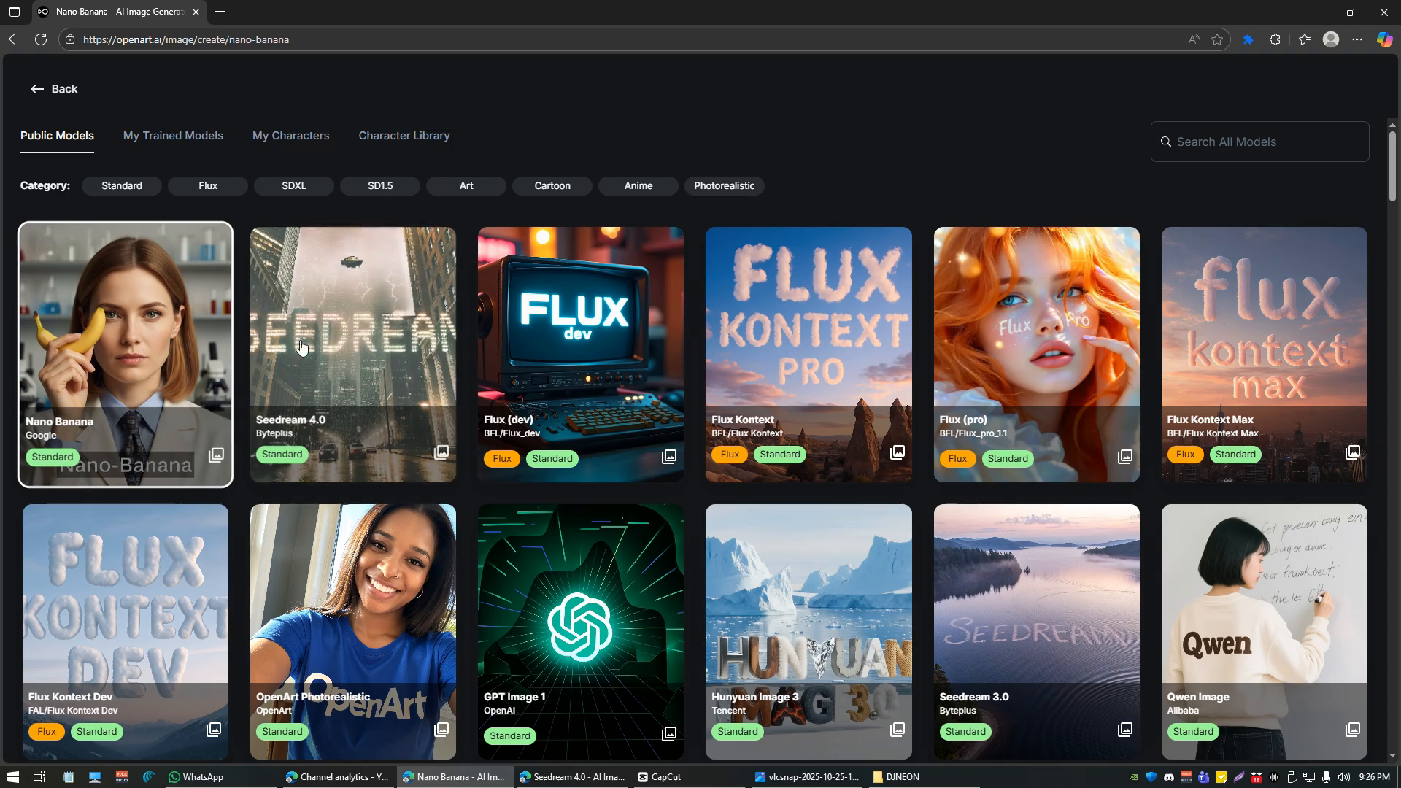
left_click(1231, 354)
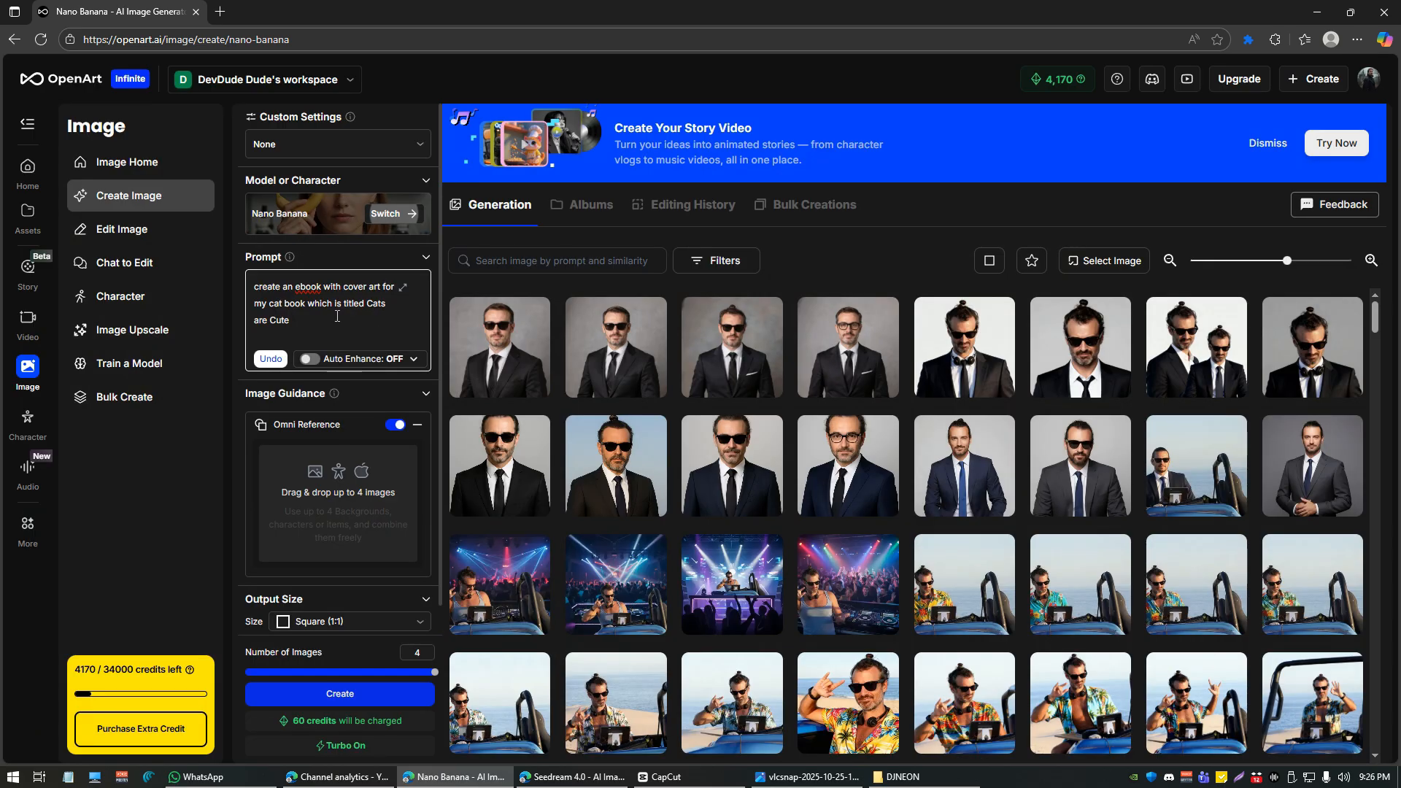
left_click(362, 305)
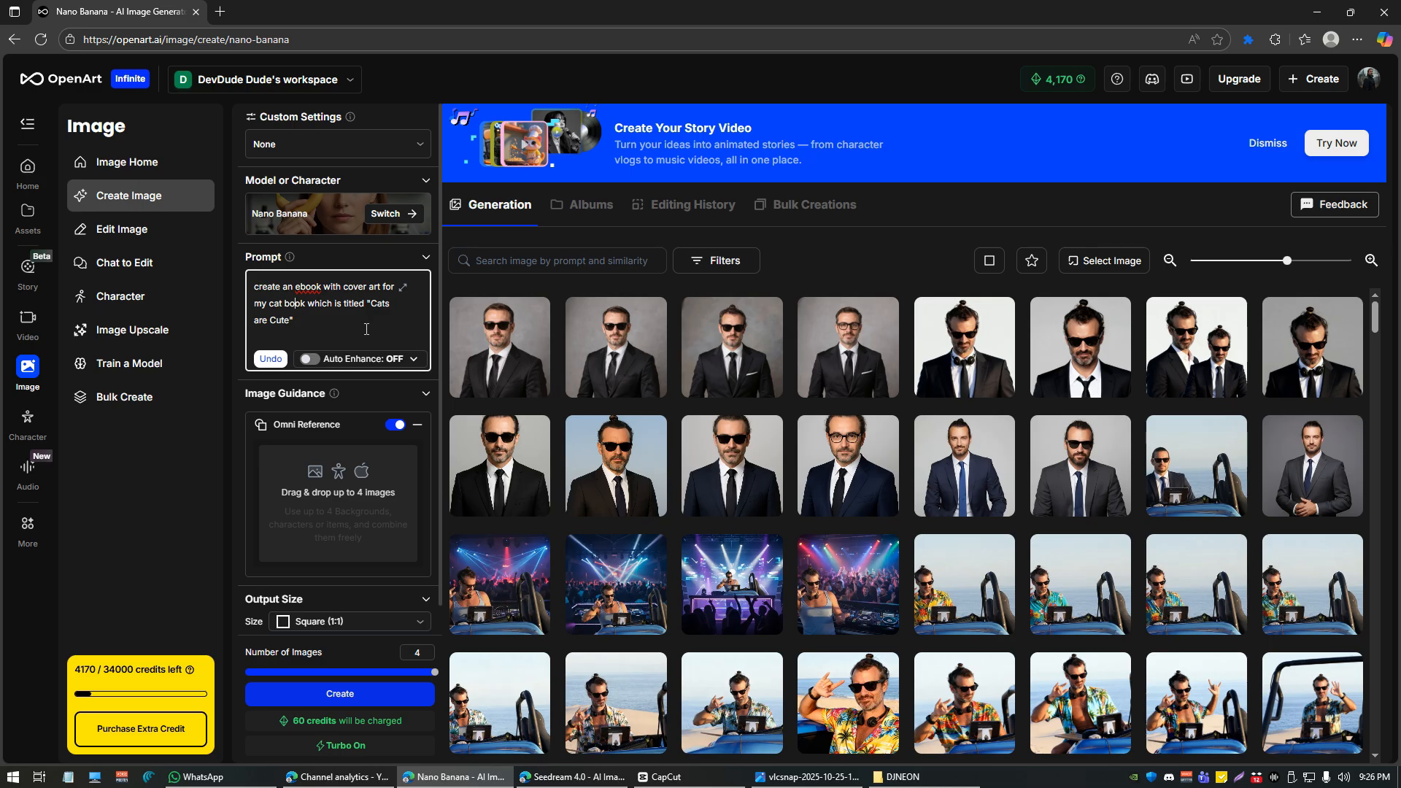
left_click(366, 329, "shift")
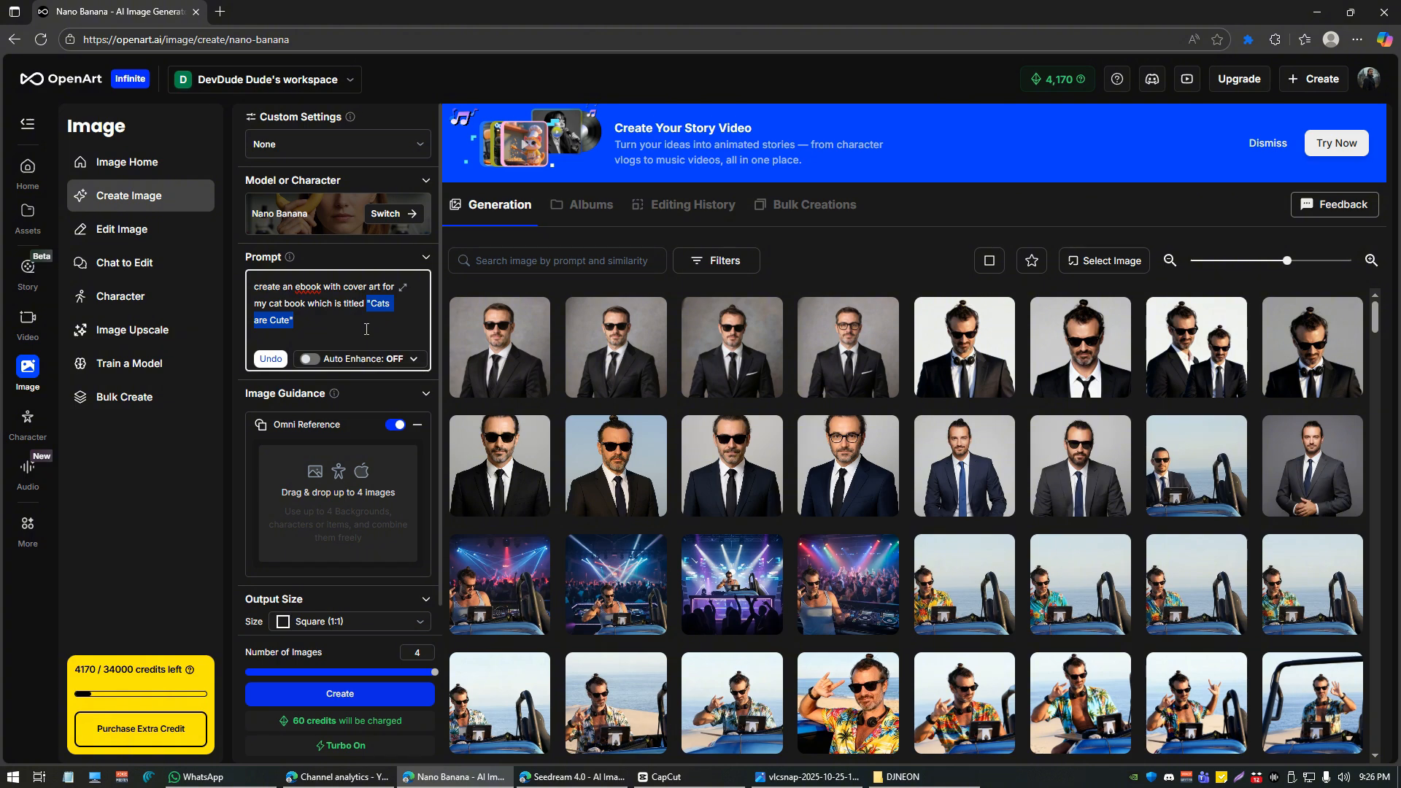
key("Left")
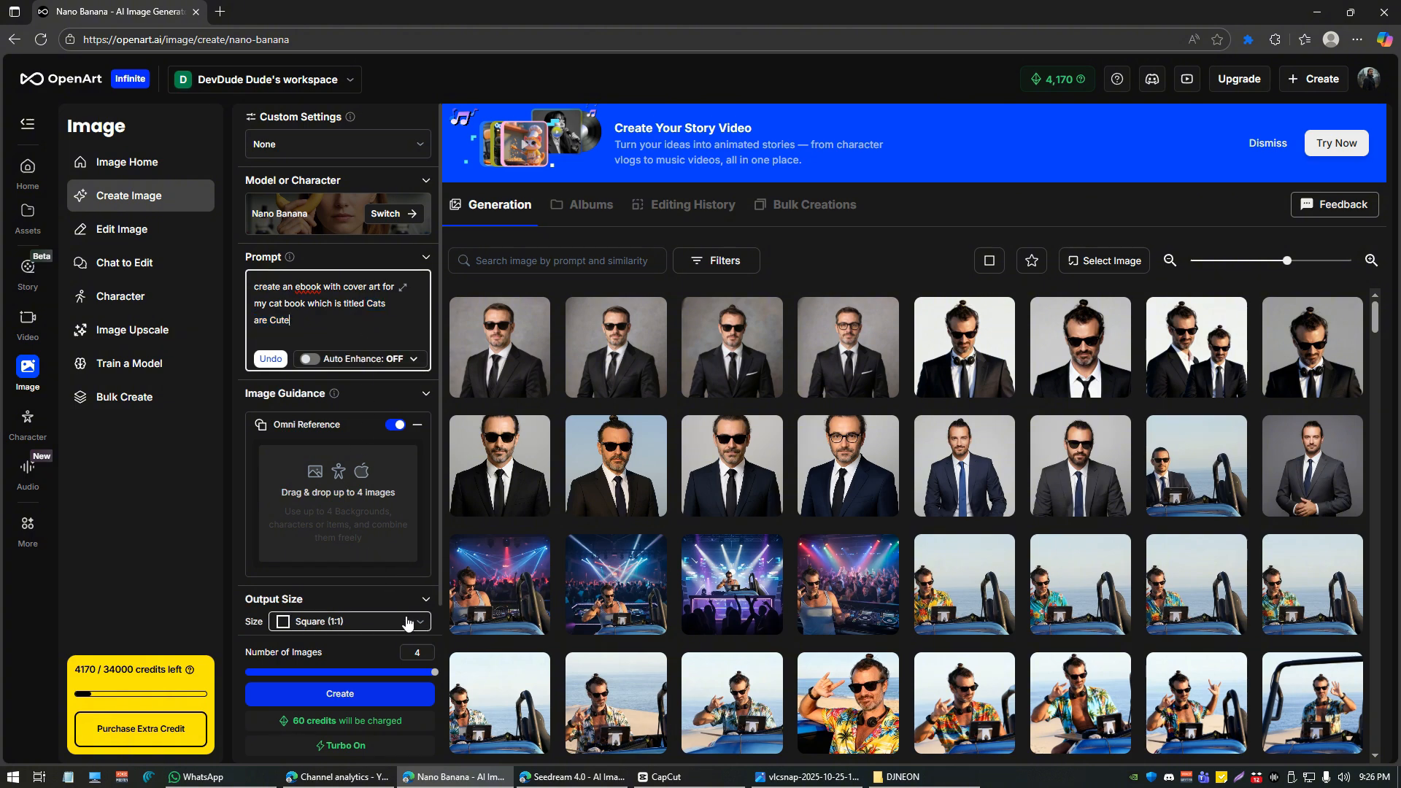
Step: Generate four images from the ebook prompt with Nano Banana, and four more with Seedream 4.0
left_click(384, 695)
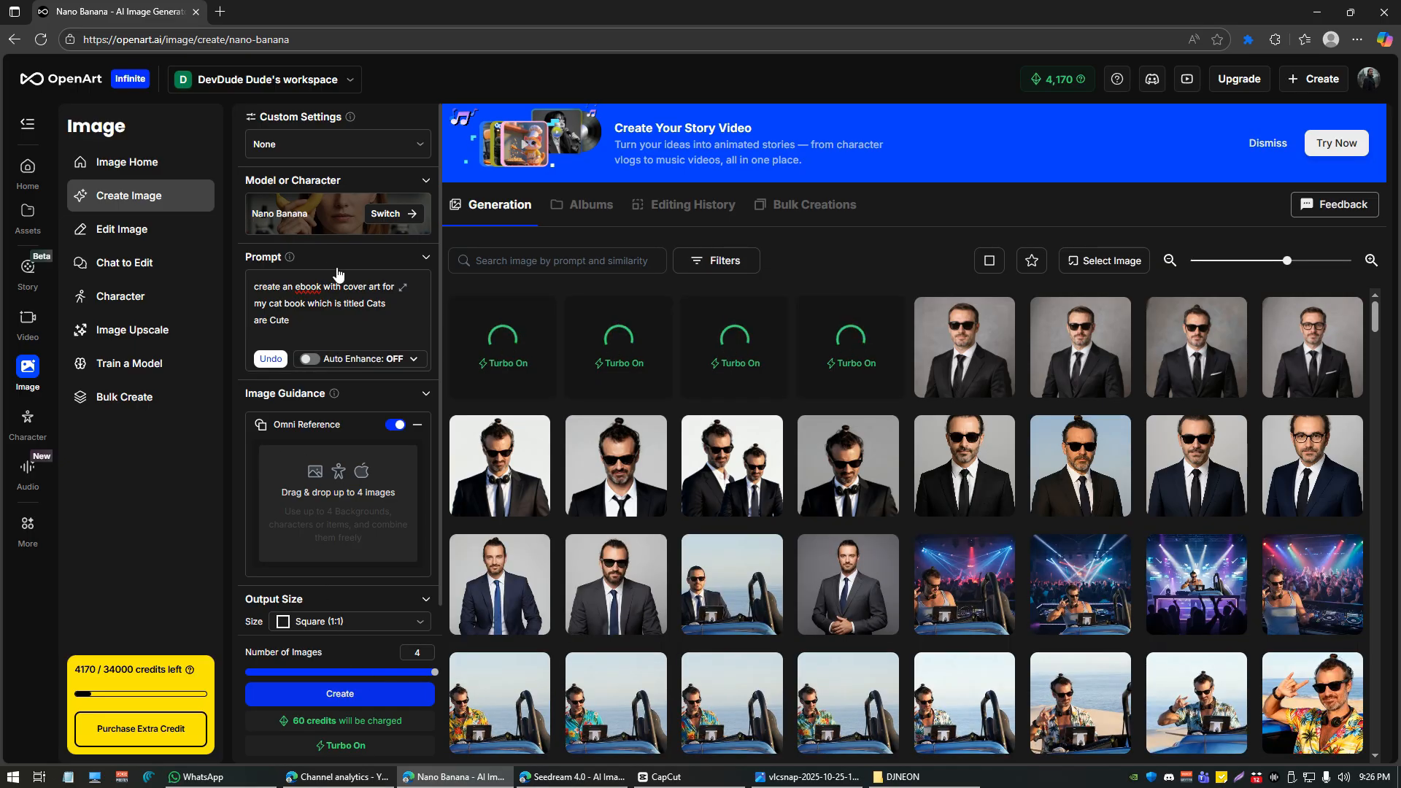
scroll(369, 406, "down", 1)
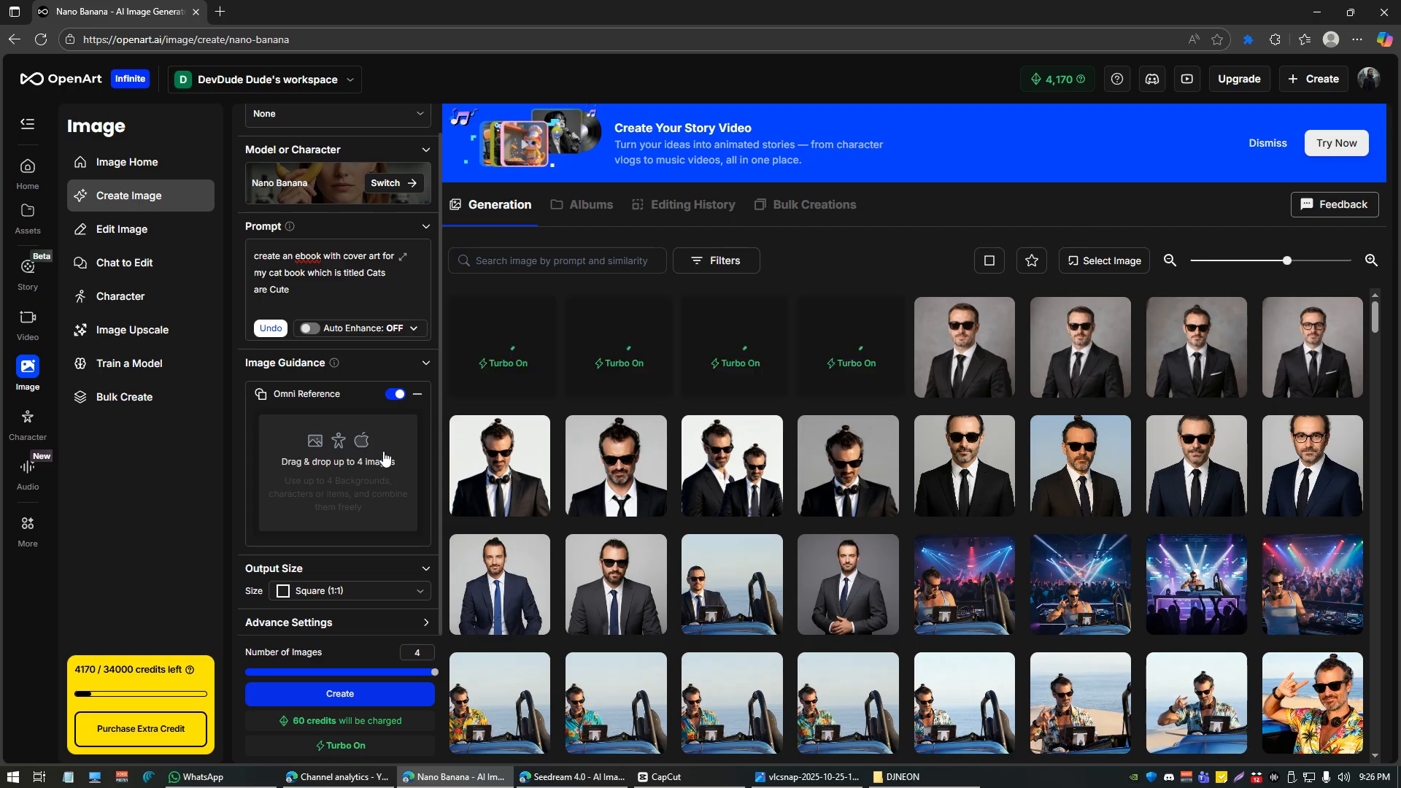
scroll(379, 326, "up", 1)
left_click(395, 213)
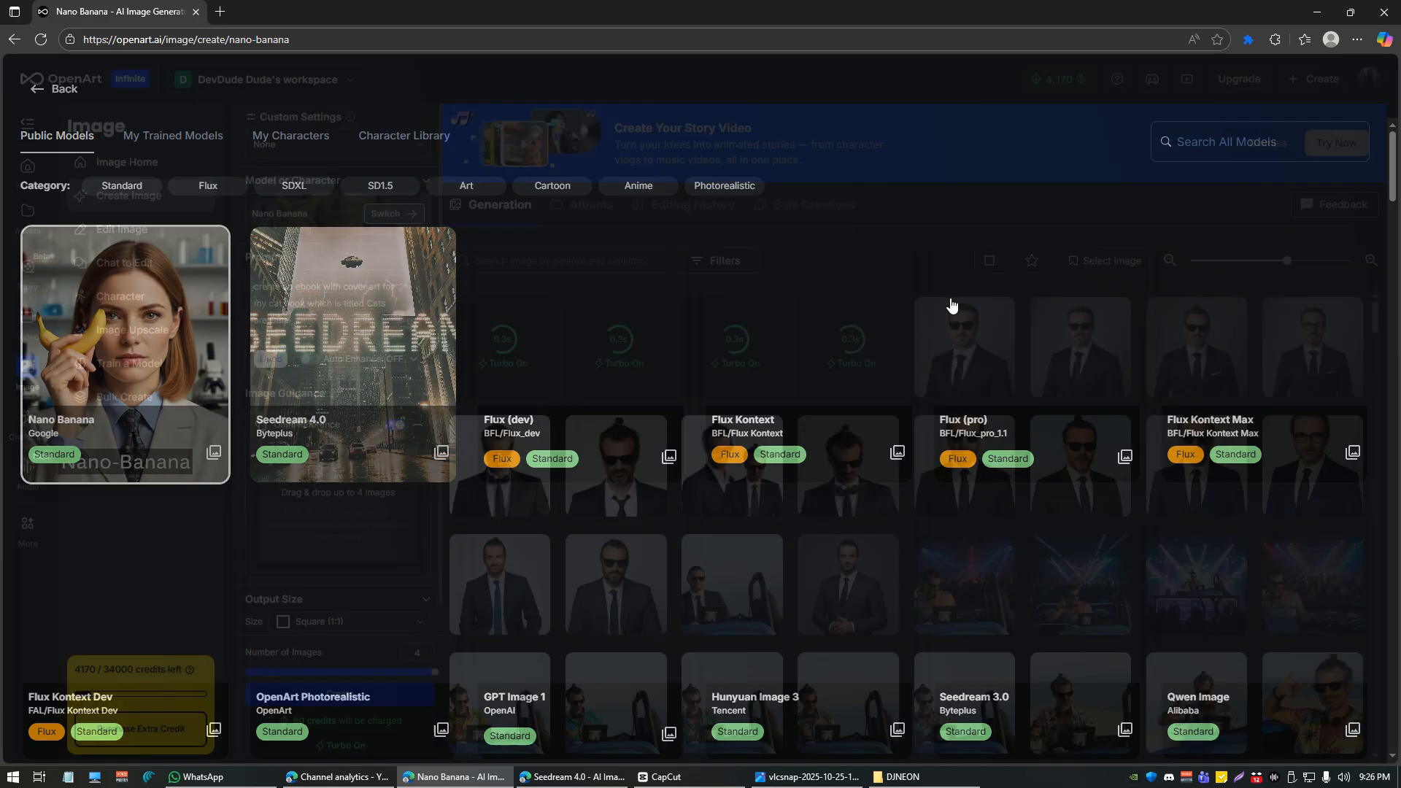
left_click(343, 369)
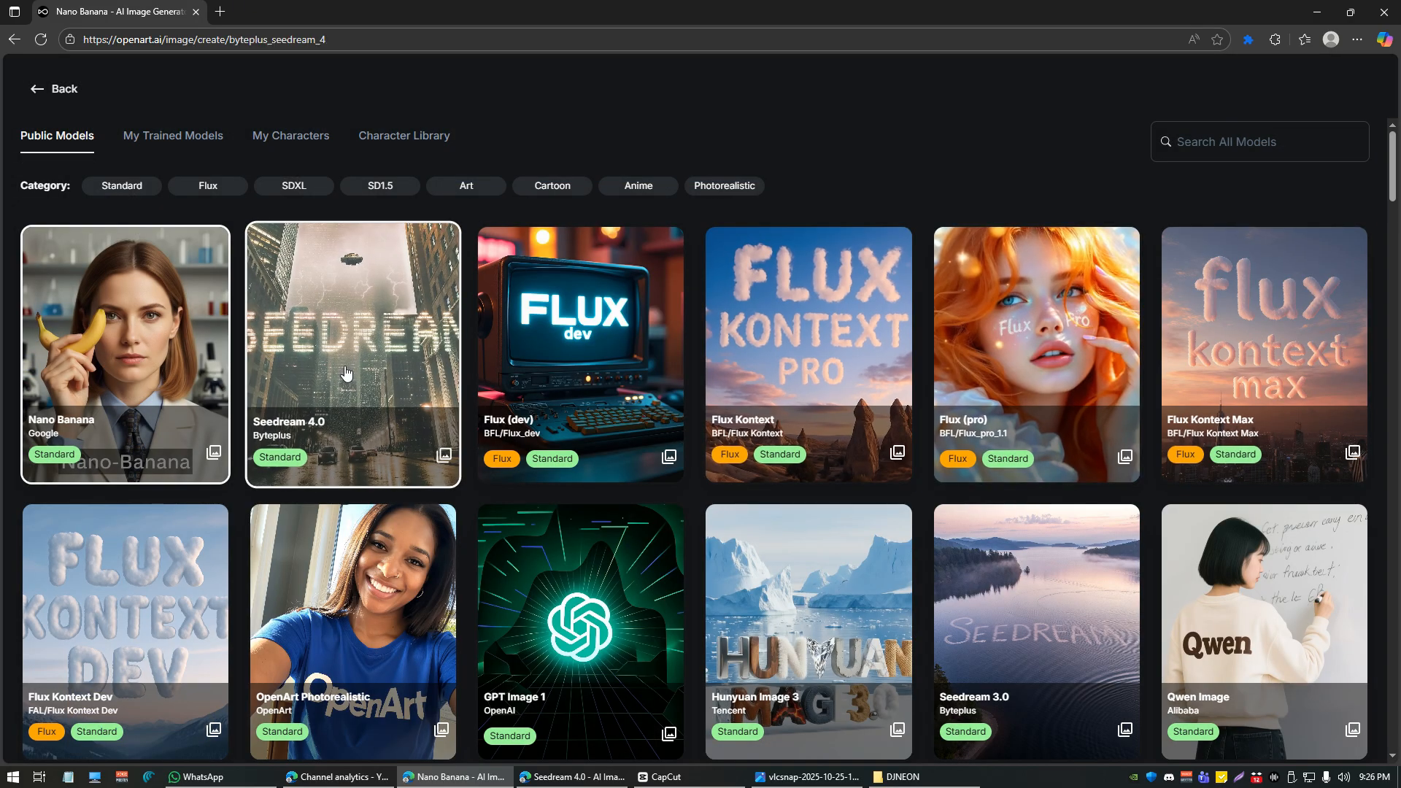
left_click(361, 697)
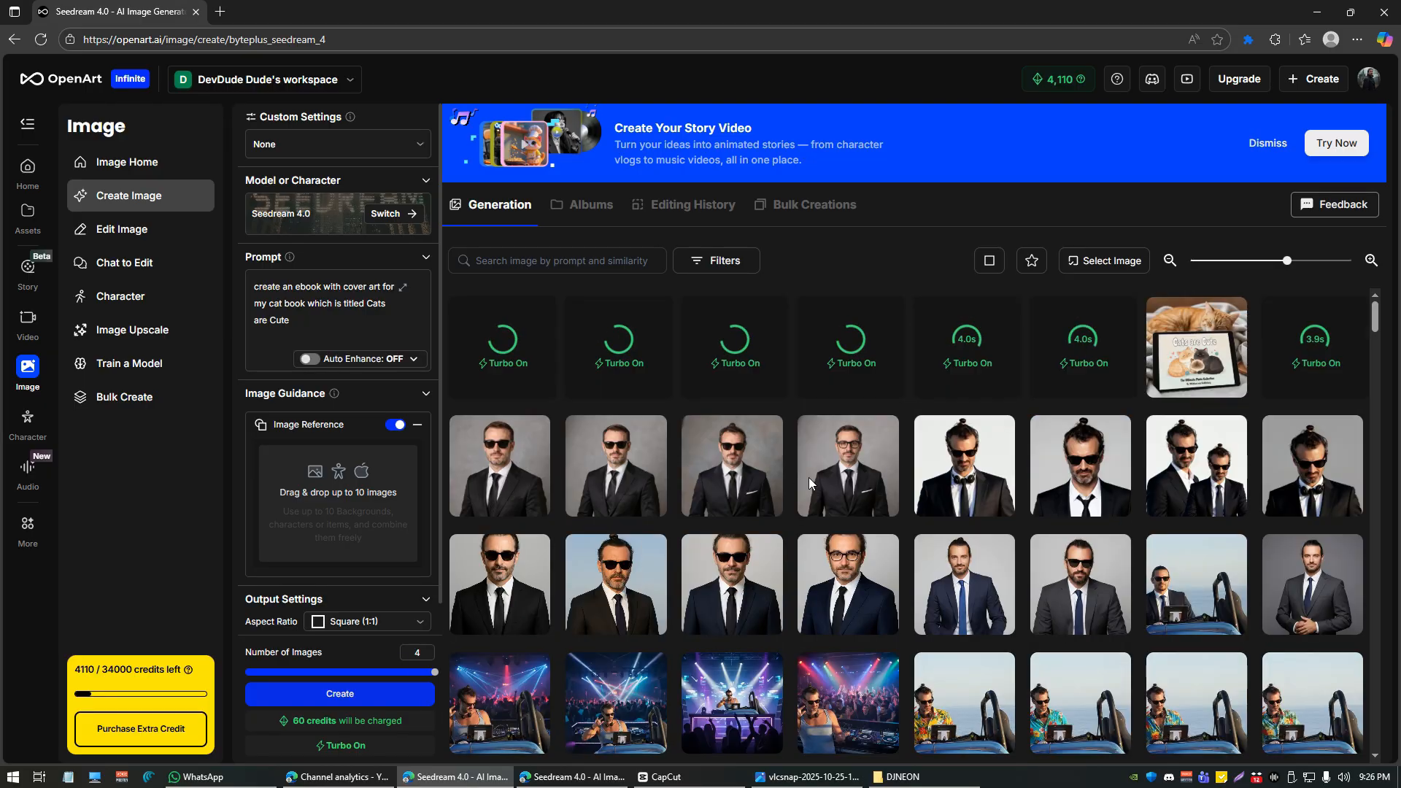
Step: View the first finished Nano Banana ebook image at full size
left_click(1191, 321)
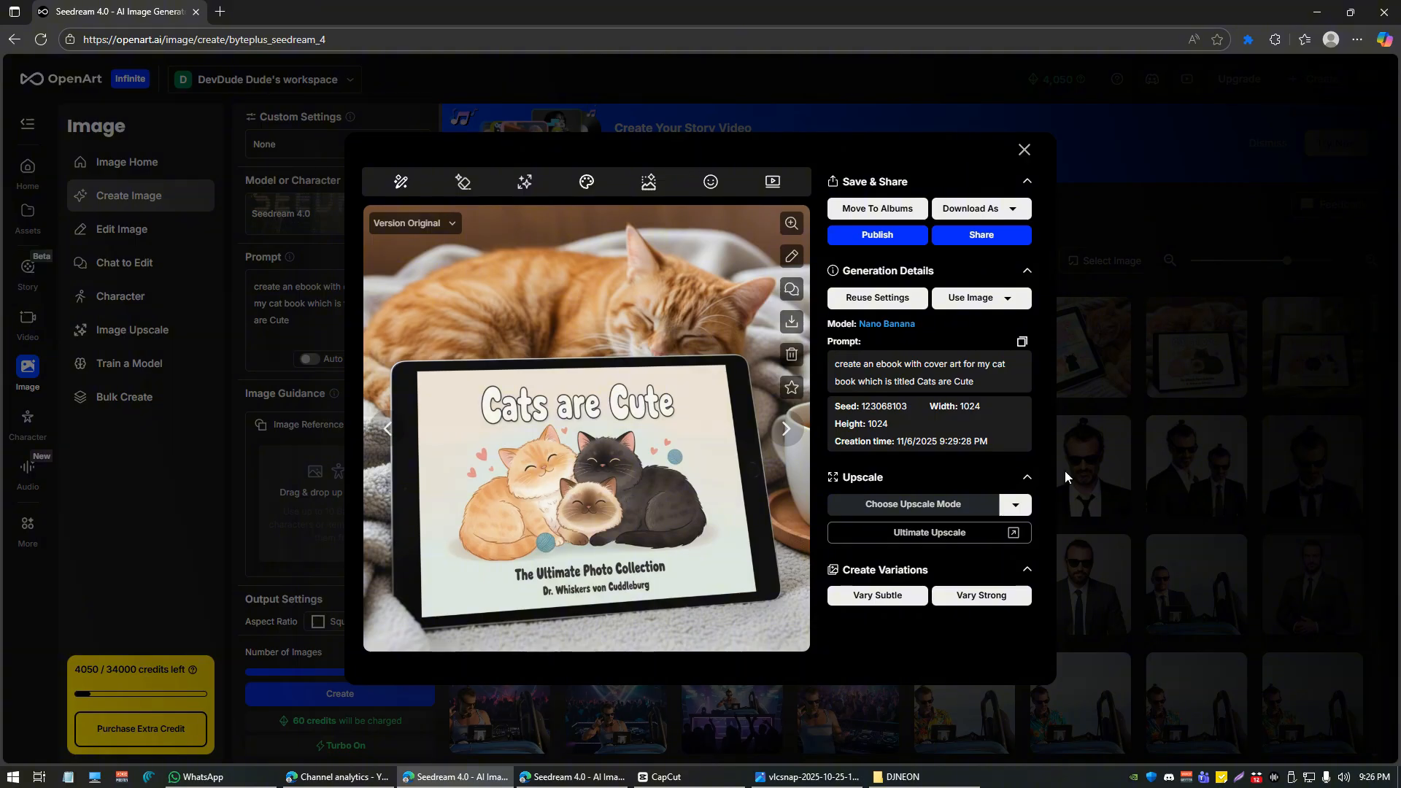
left_click(1162, 464)
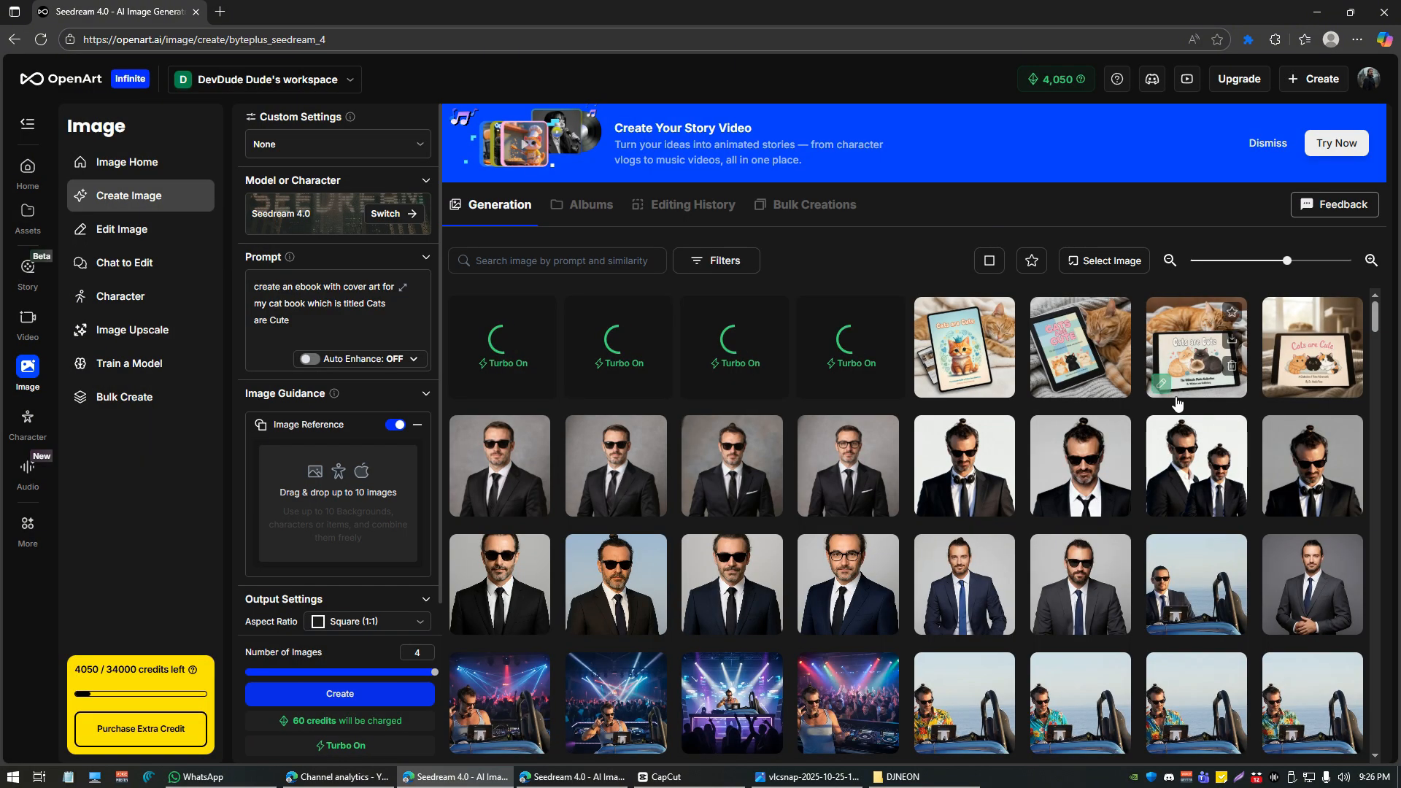
Step: Change "an ebook" to "a paperback book" in the prompt and generate four images with Seedream 4.0
left_click(294, 289)
key("BackSpace")
key("BackSpace")
type("clka")
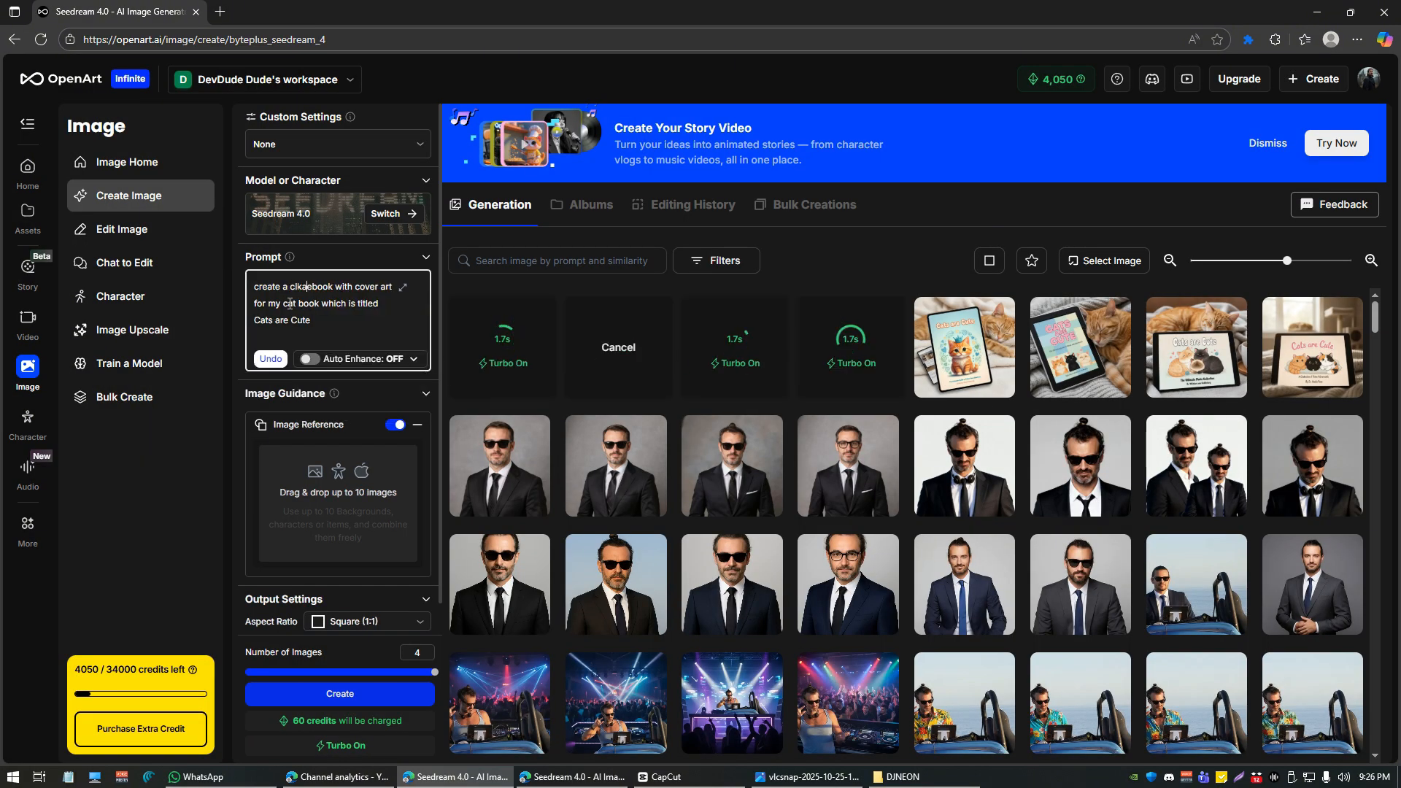
key("BackSpace")
key("BackSpace")
key("BackSpace")
key("BackSpace")
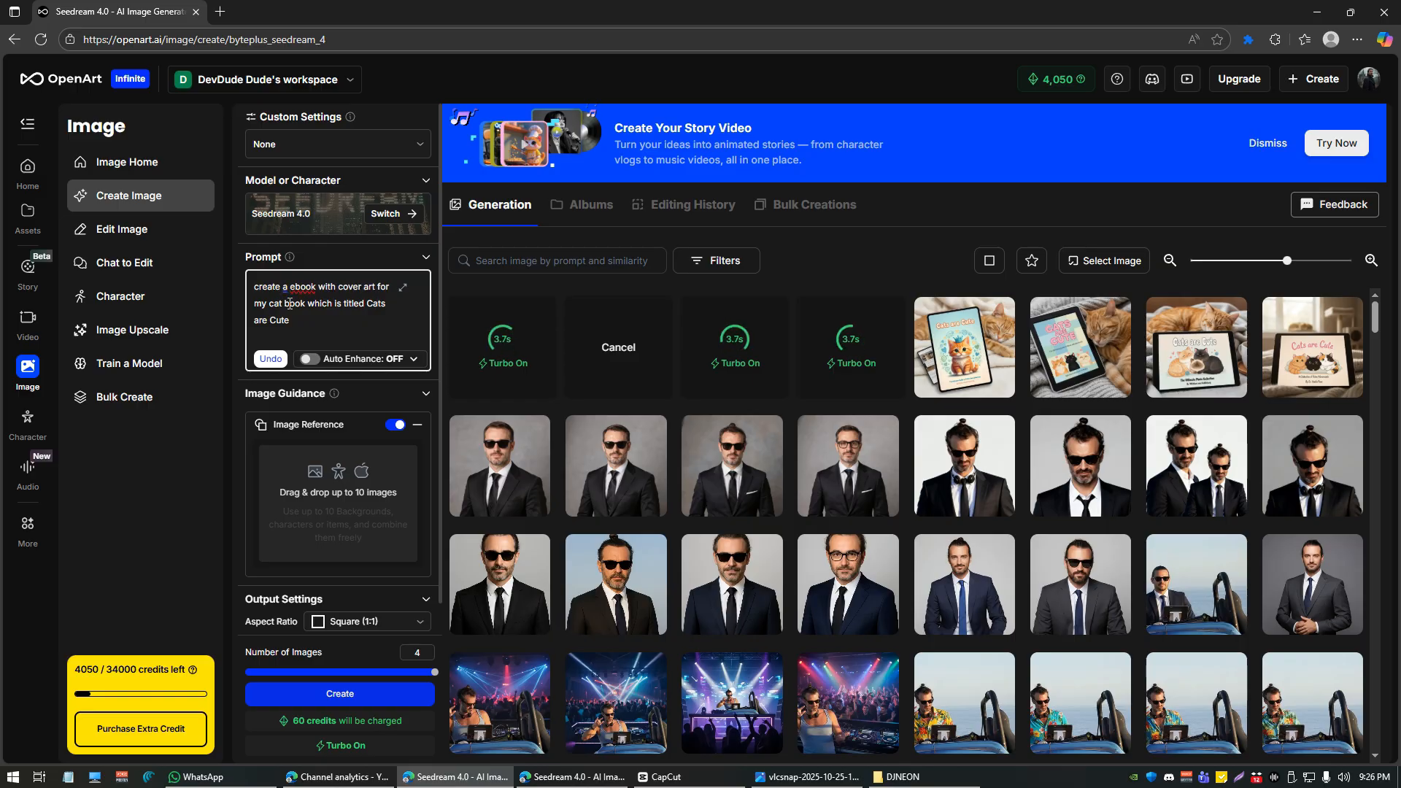
type("paperback")
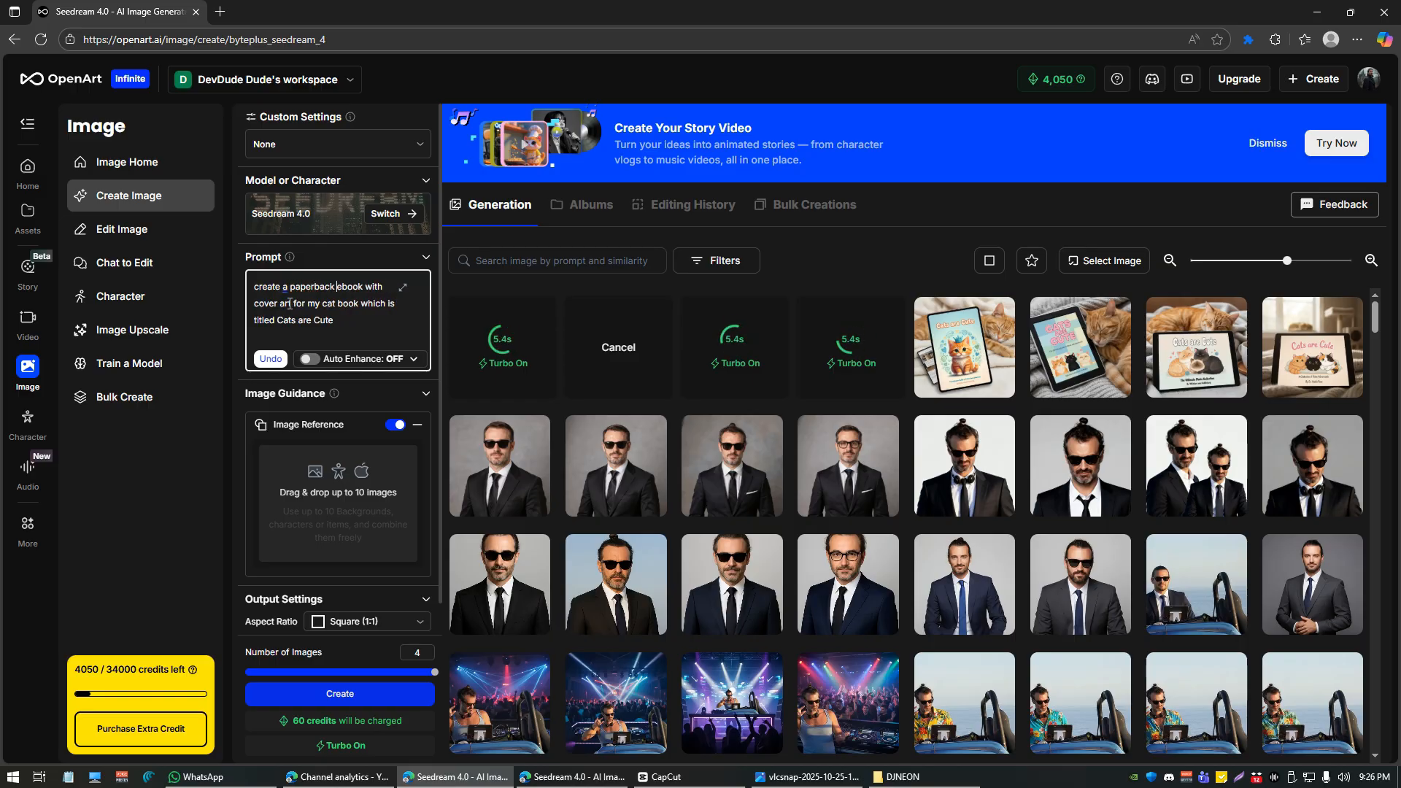
key("Delete")
left_click(372, 705)
Step: Look through the Nano Banana ebook images at full size to judge the cover text and artwork
left_click(834, 457)
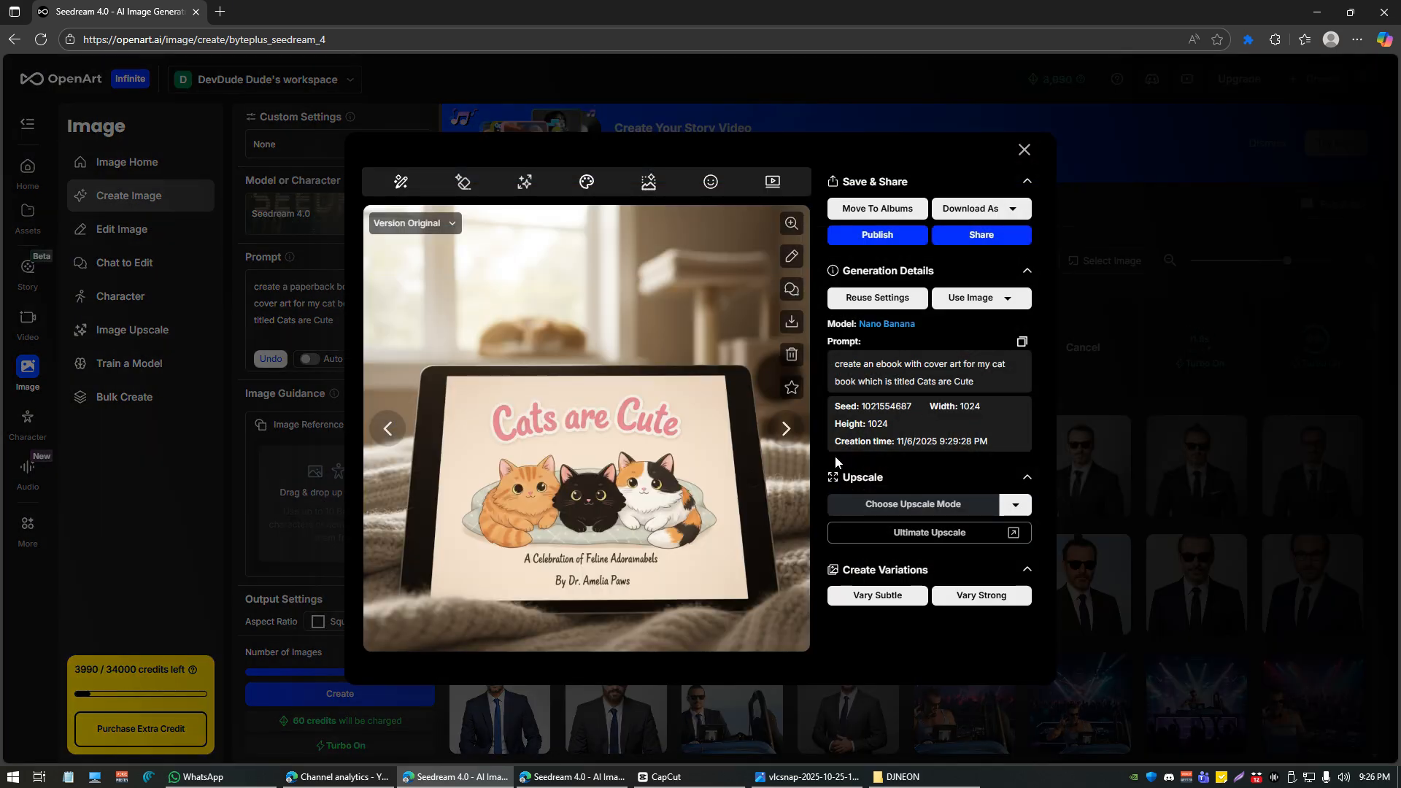
left_click(391, 435)
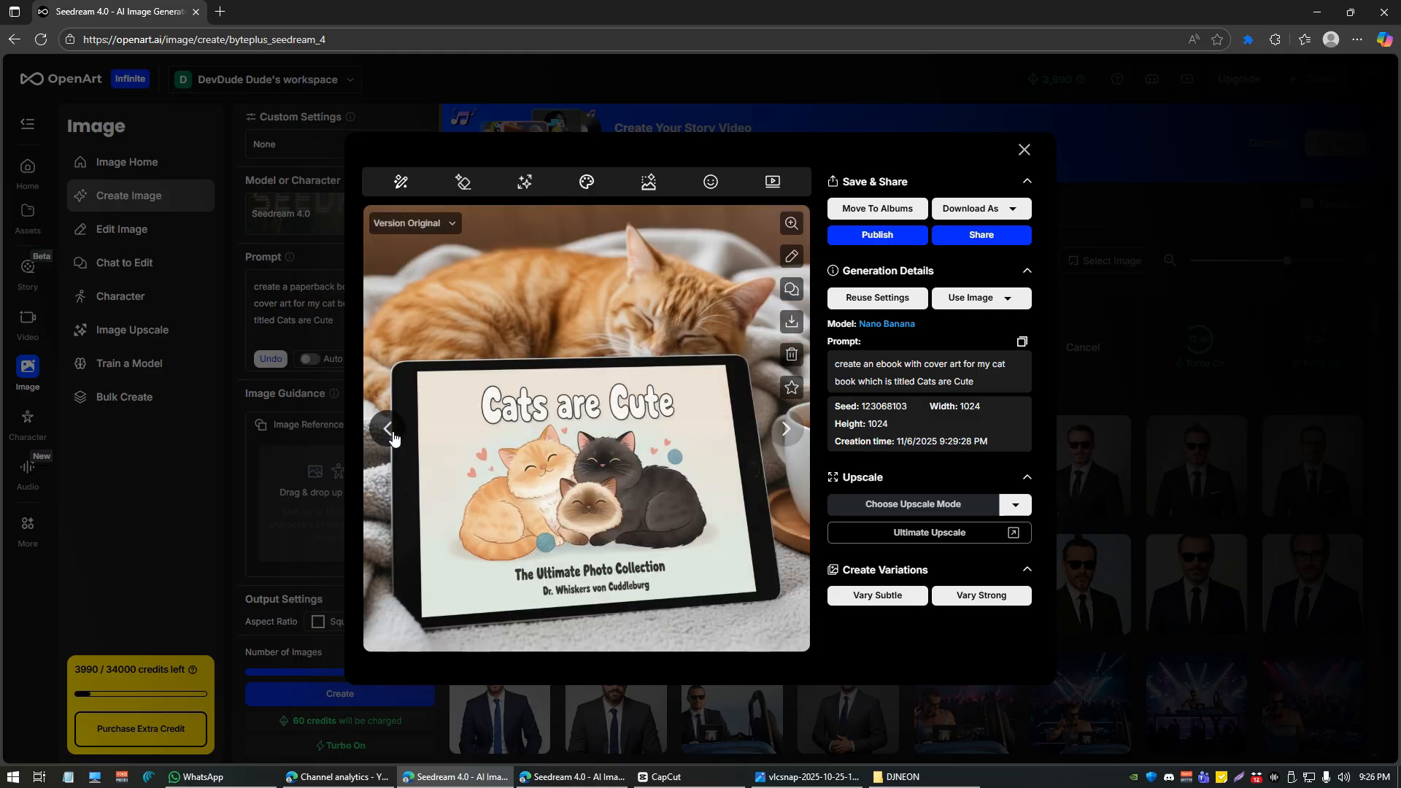
left_click(391, 434)
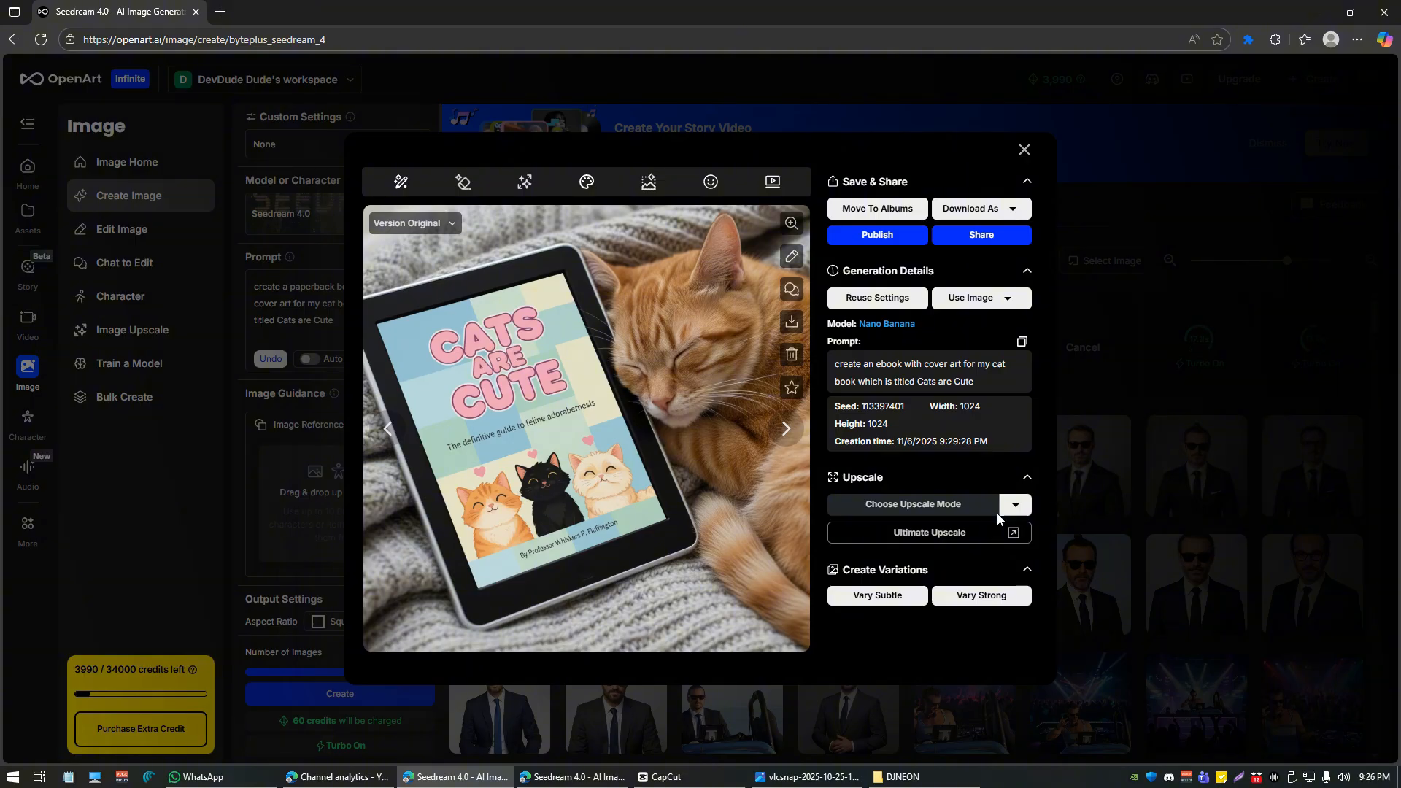
left_click(1171, 554)
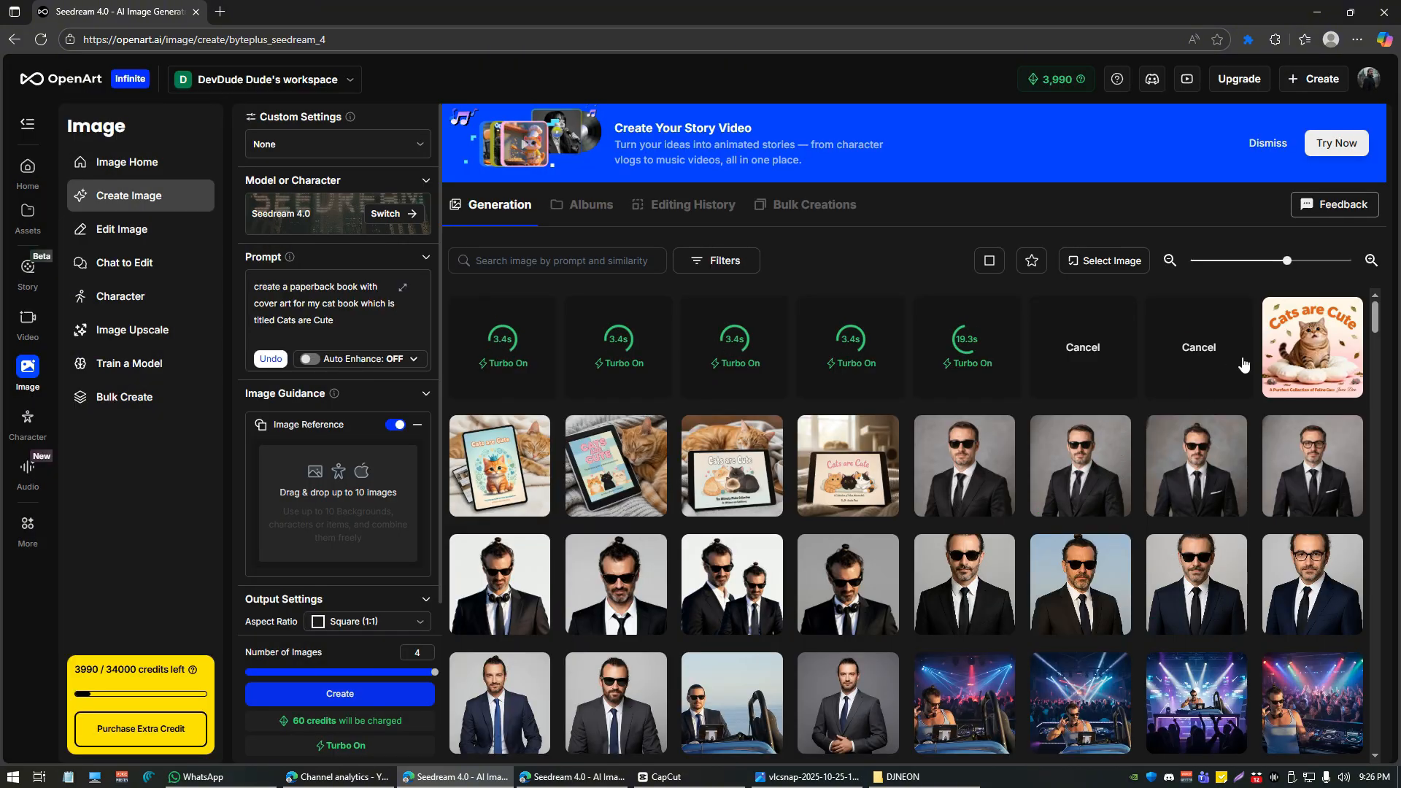
Step: Examine the Seedream 4.0 images made from the ebook prompt at full size, checking their model and prompt details
left_click(1058, 438)
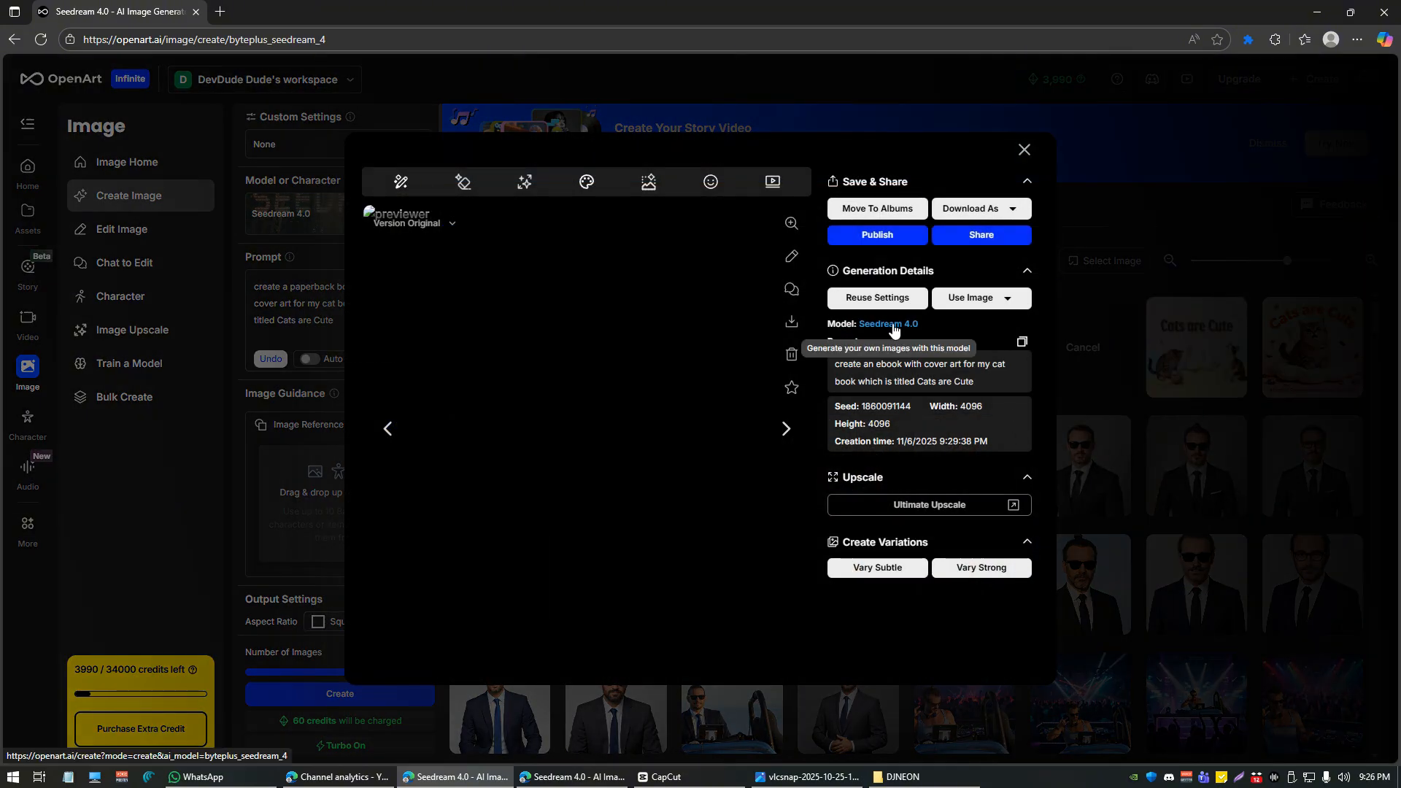
left_click(1143, 343)
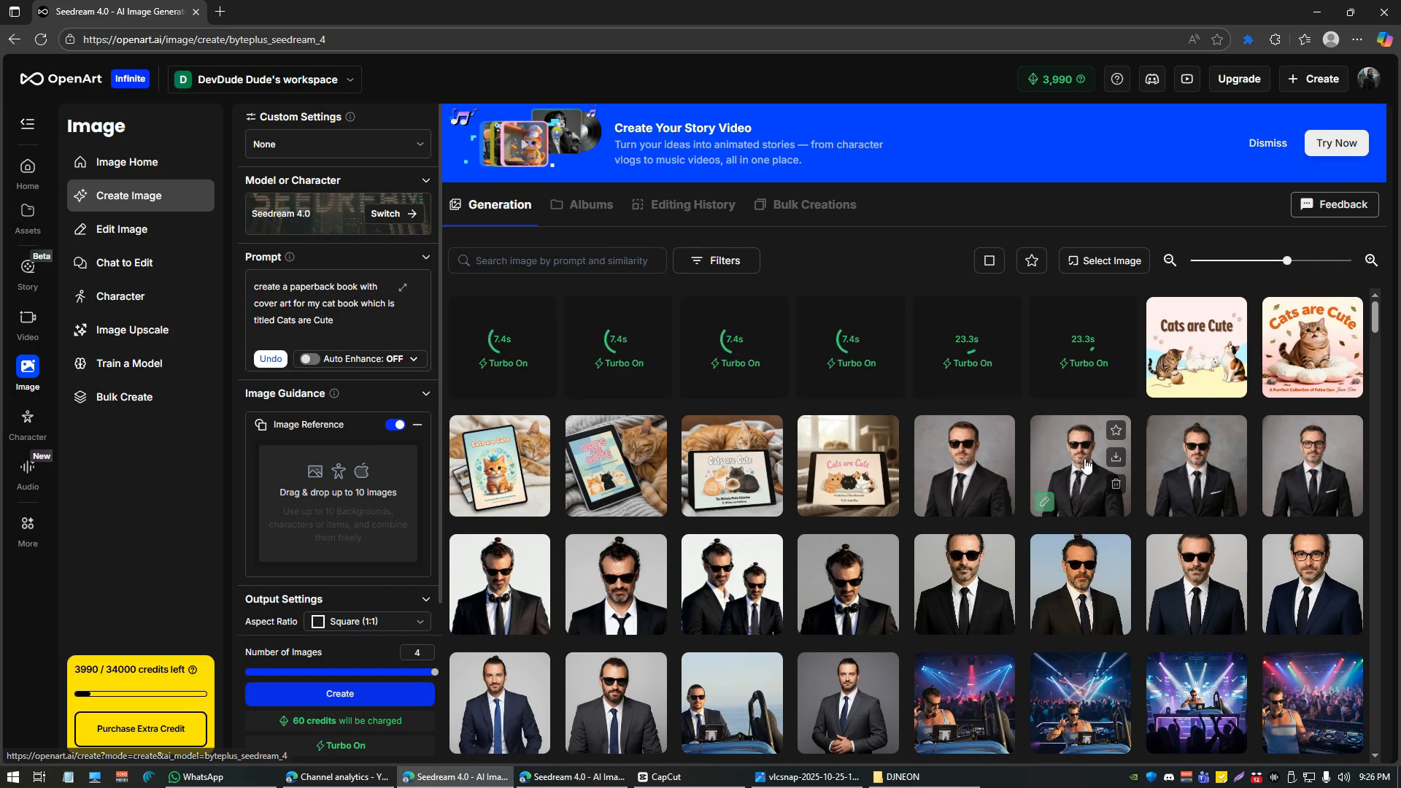
left_click(1145, 343)
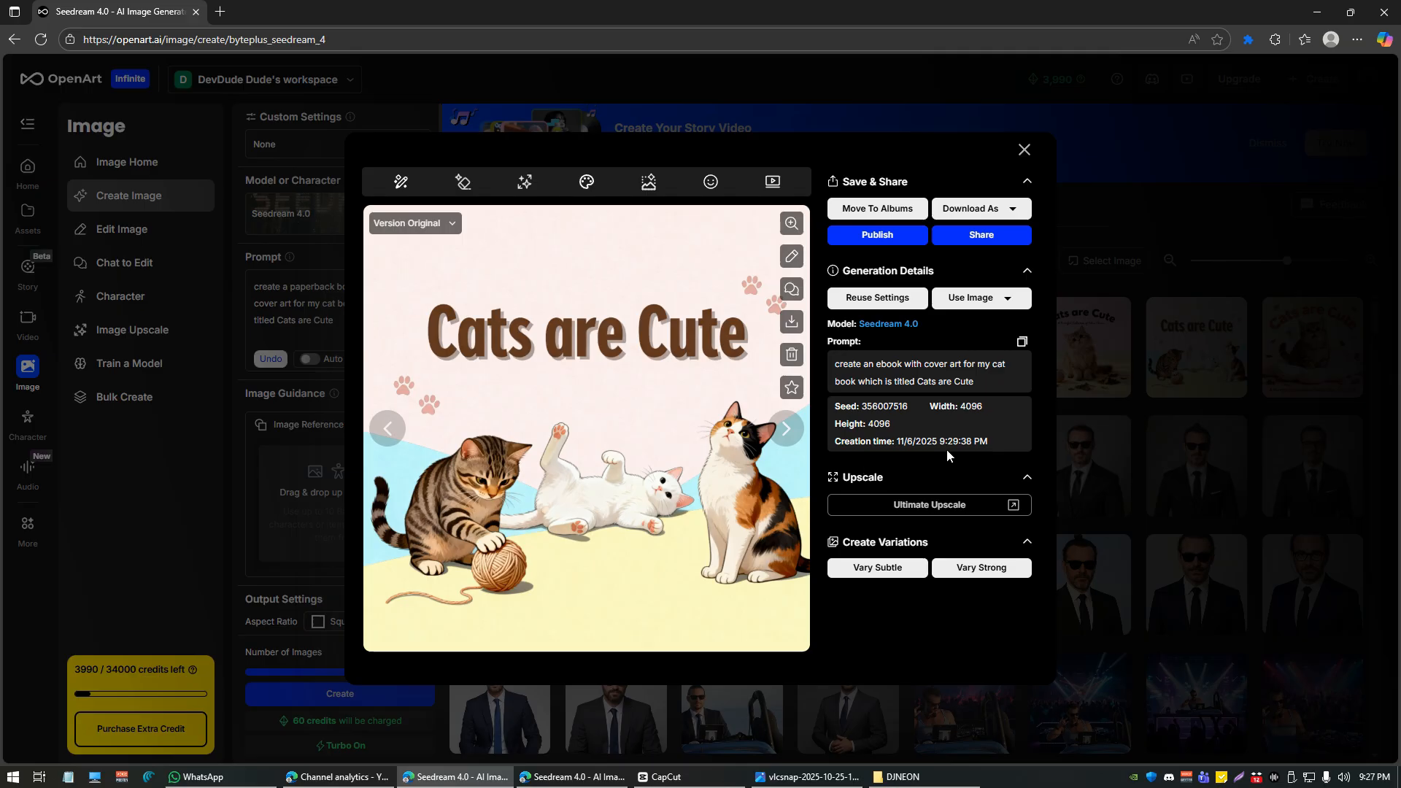
key("Escape")
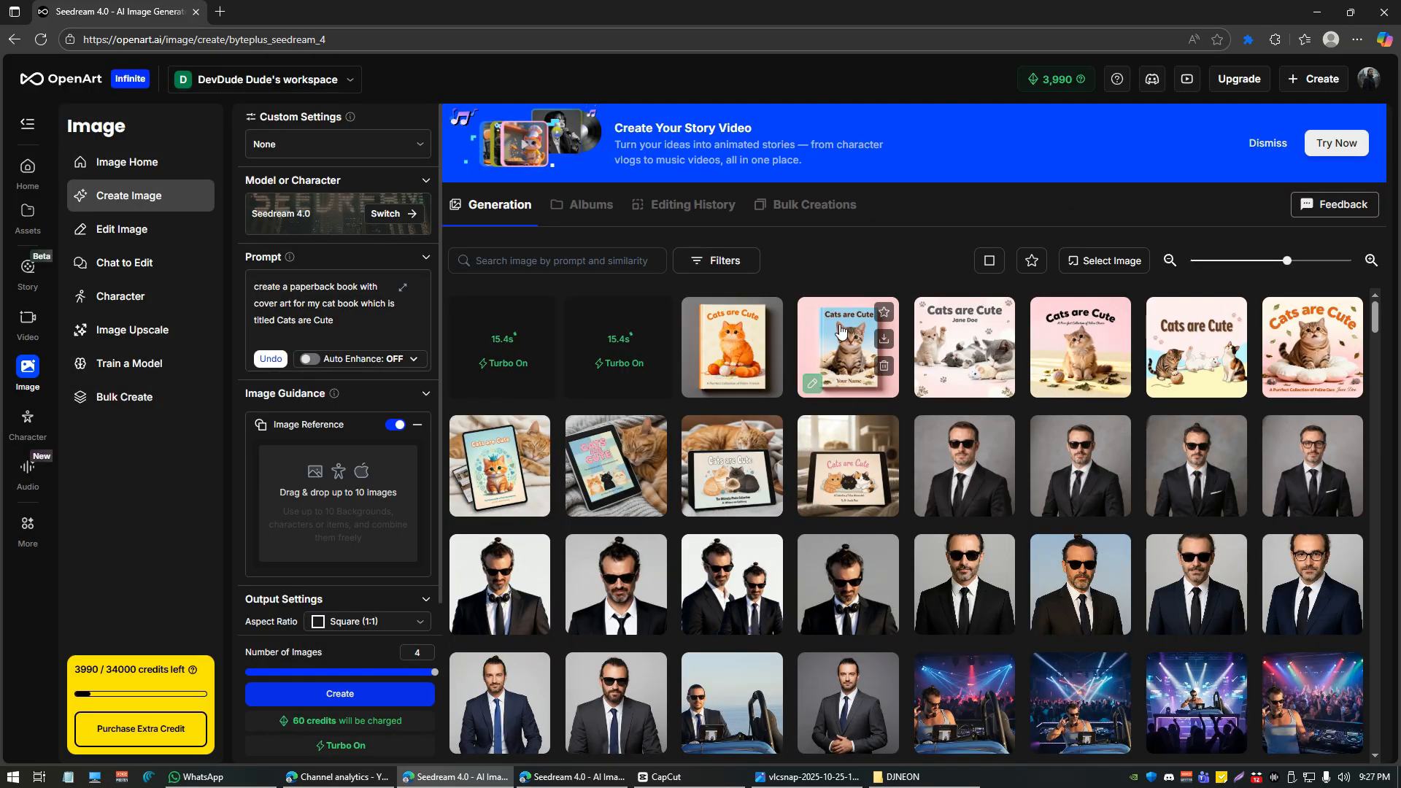
Step: Look through the Seedream 4.0 paperback book images at full size to judge the covers
left_click(841, 332)
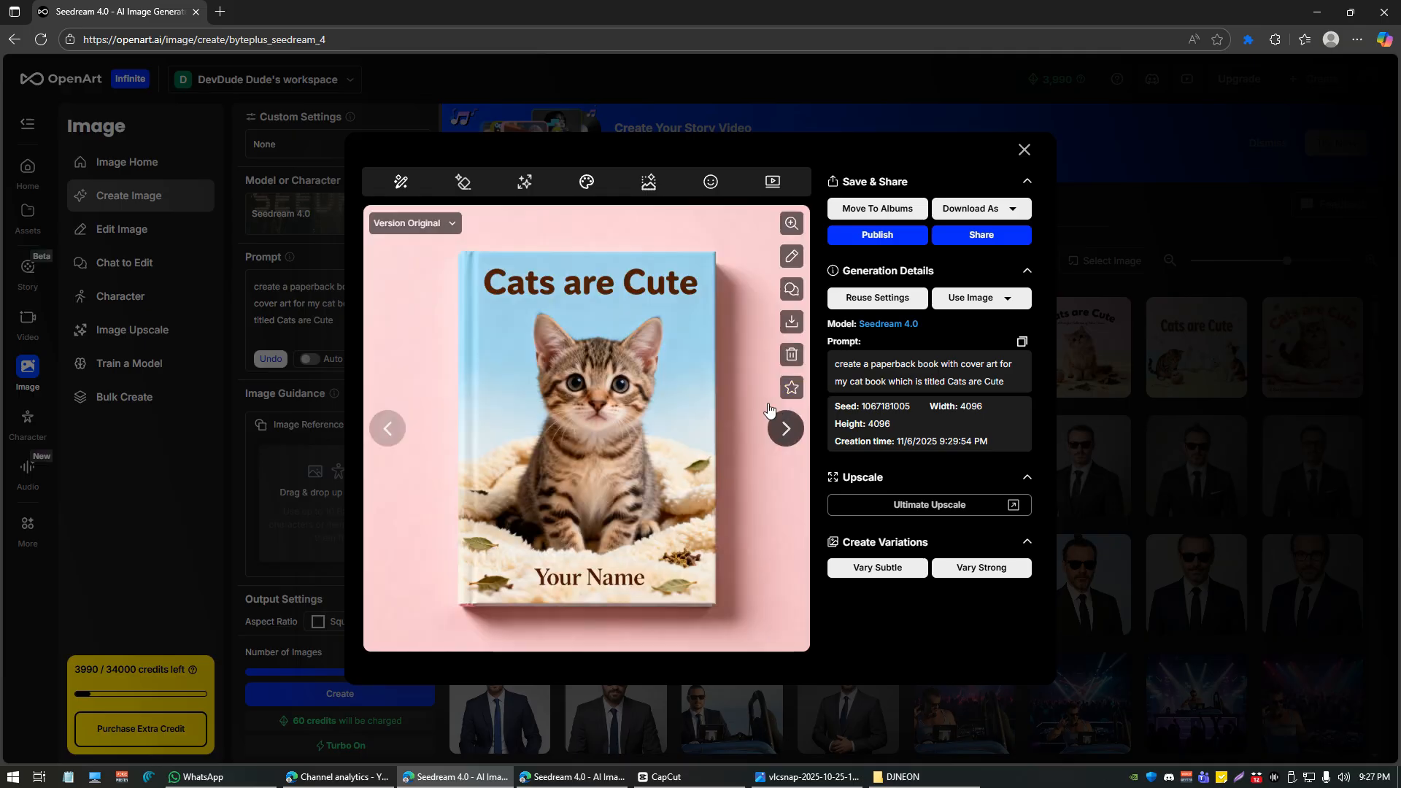
left_click(386, 435)
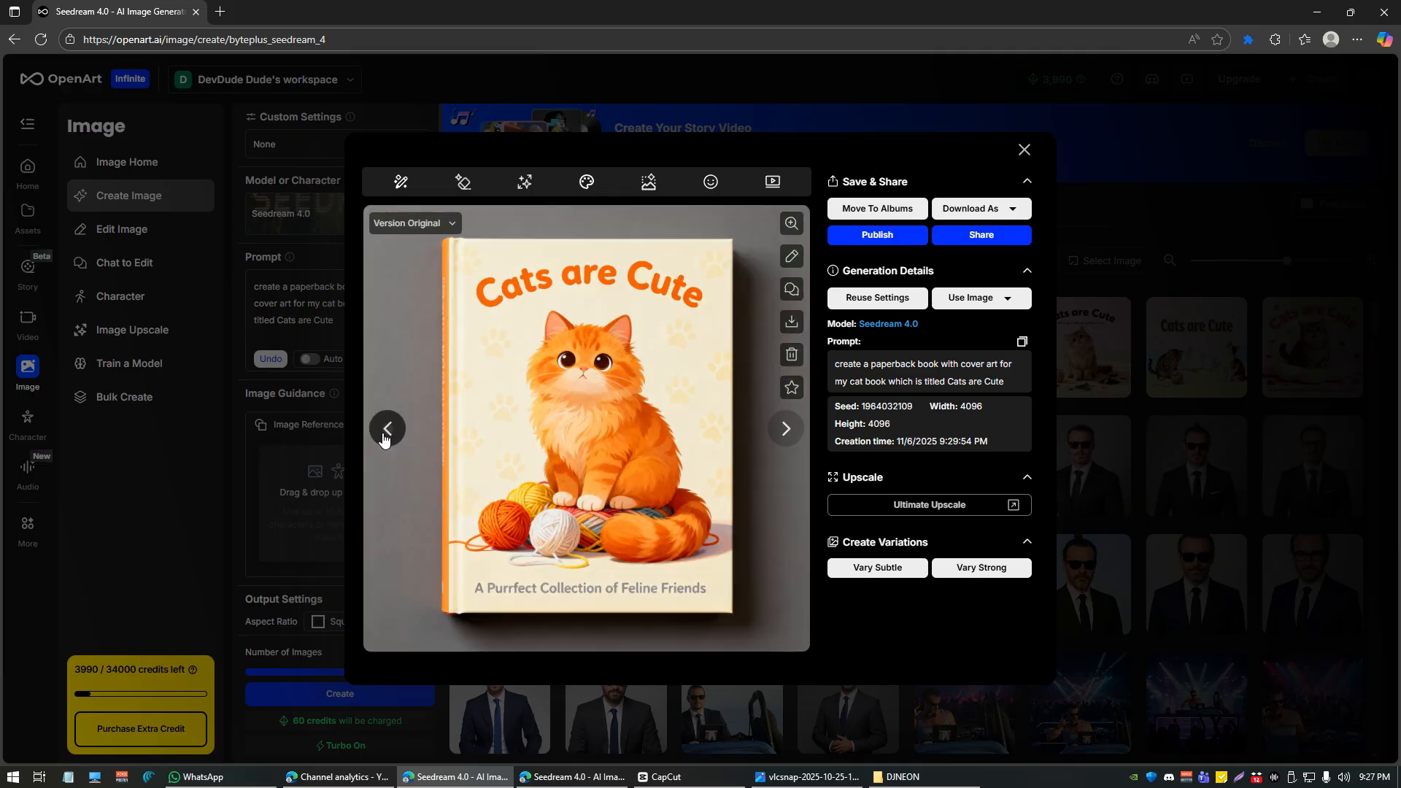
left_click(387, 431)
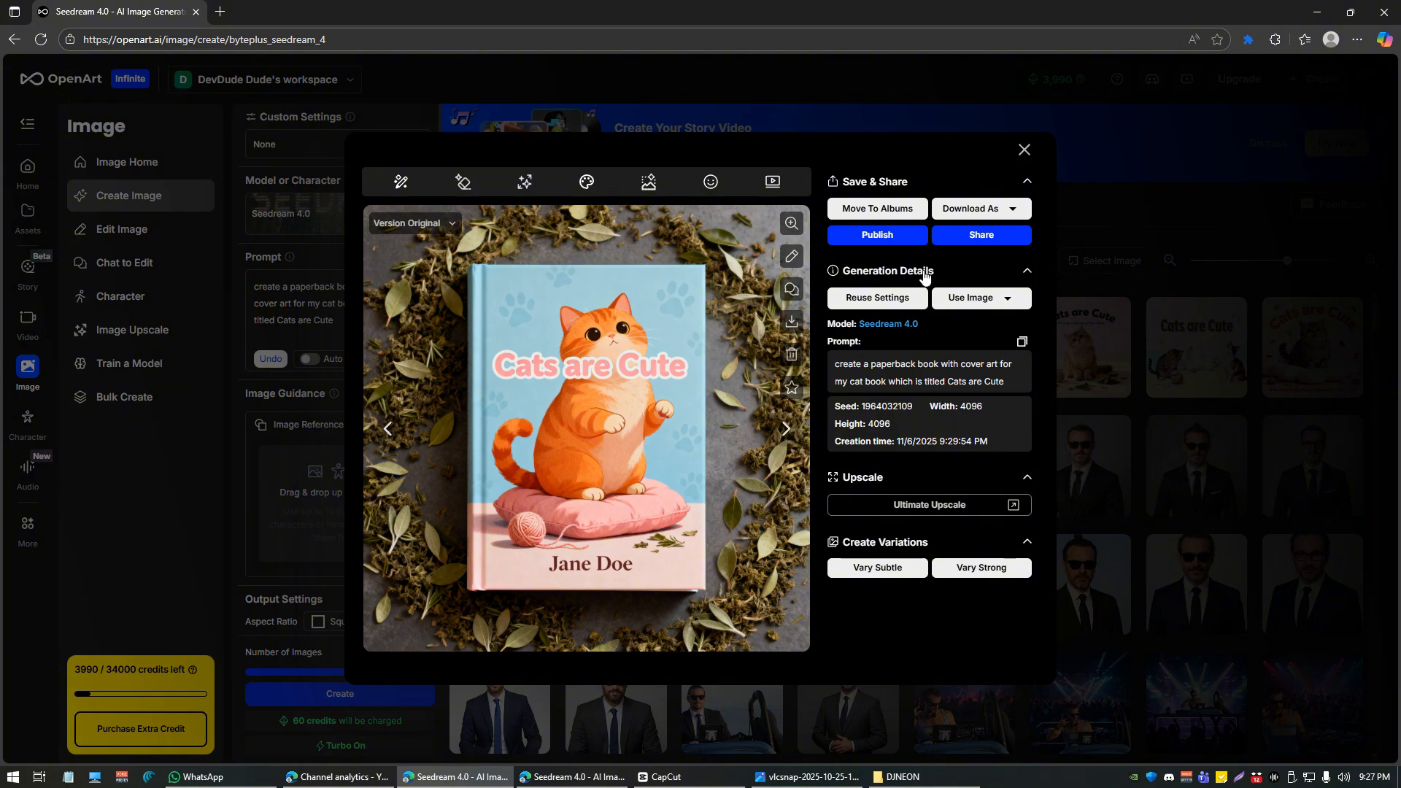
left_click(1024, 150)
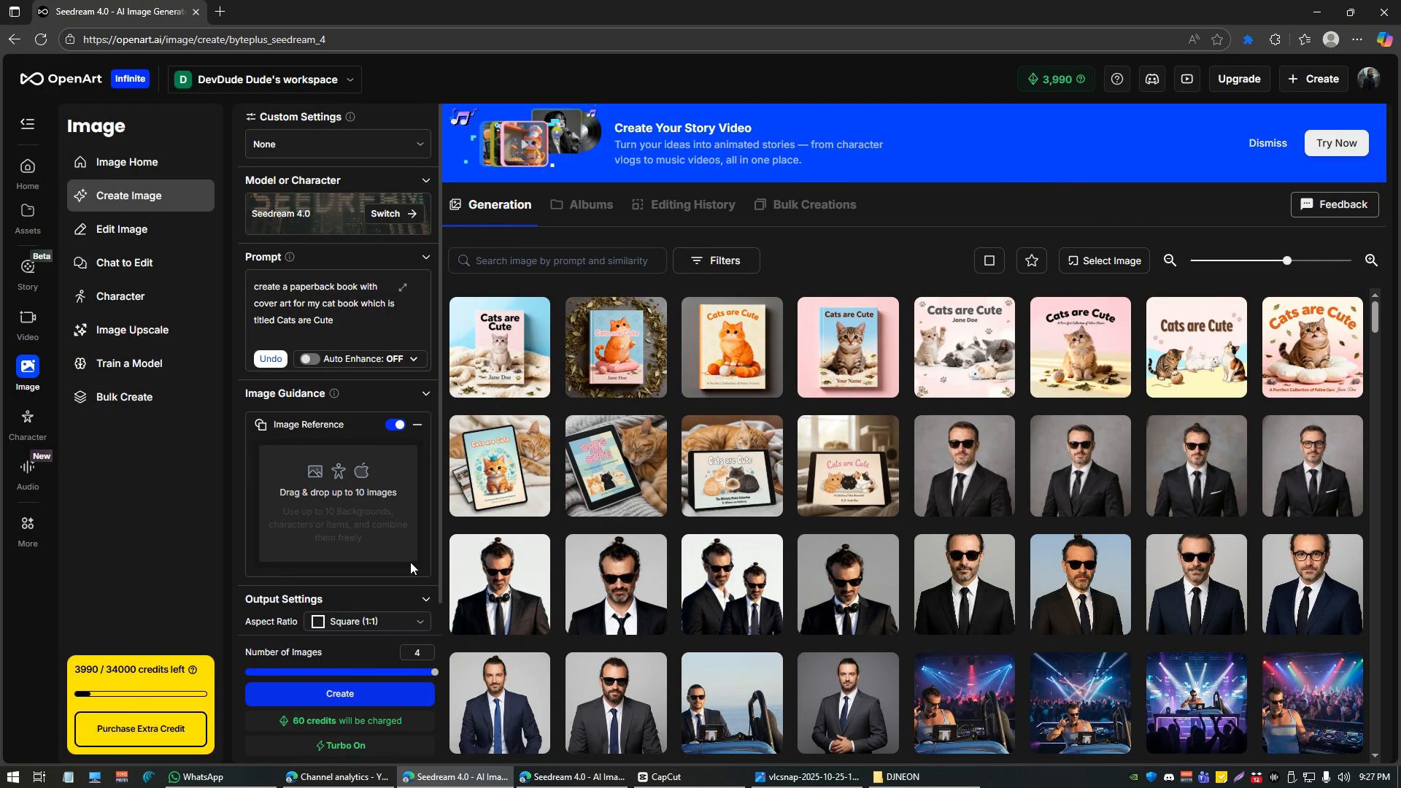
Step: Switch the model to Nano Banana for the paperback book prompt
left_click(328, 300)
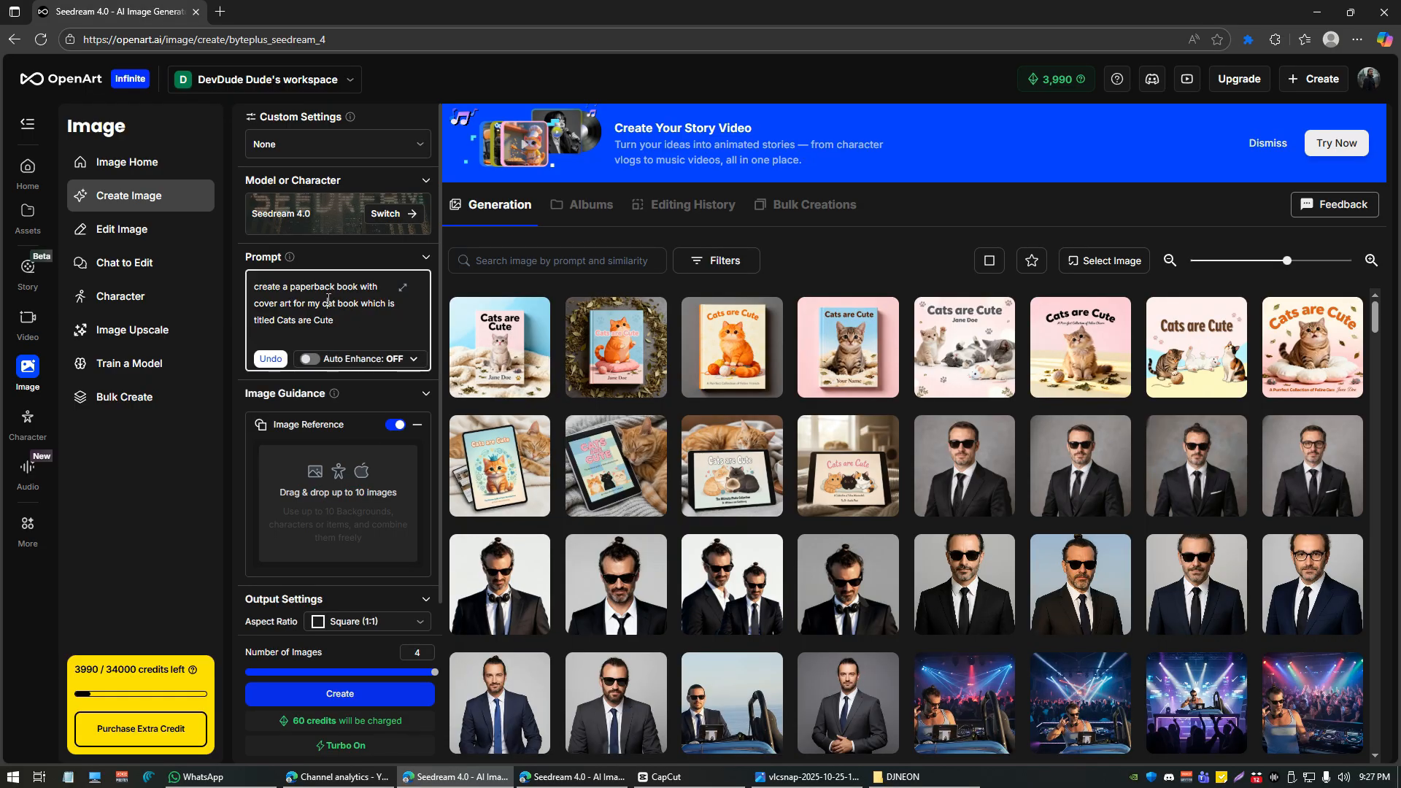
left_click(383, 216)
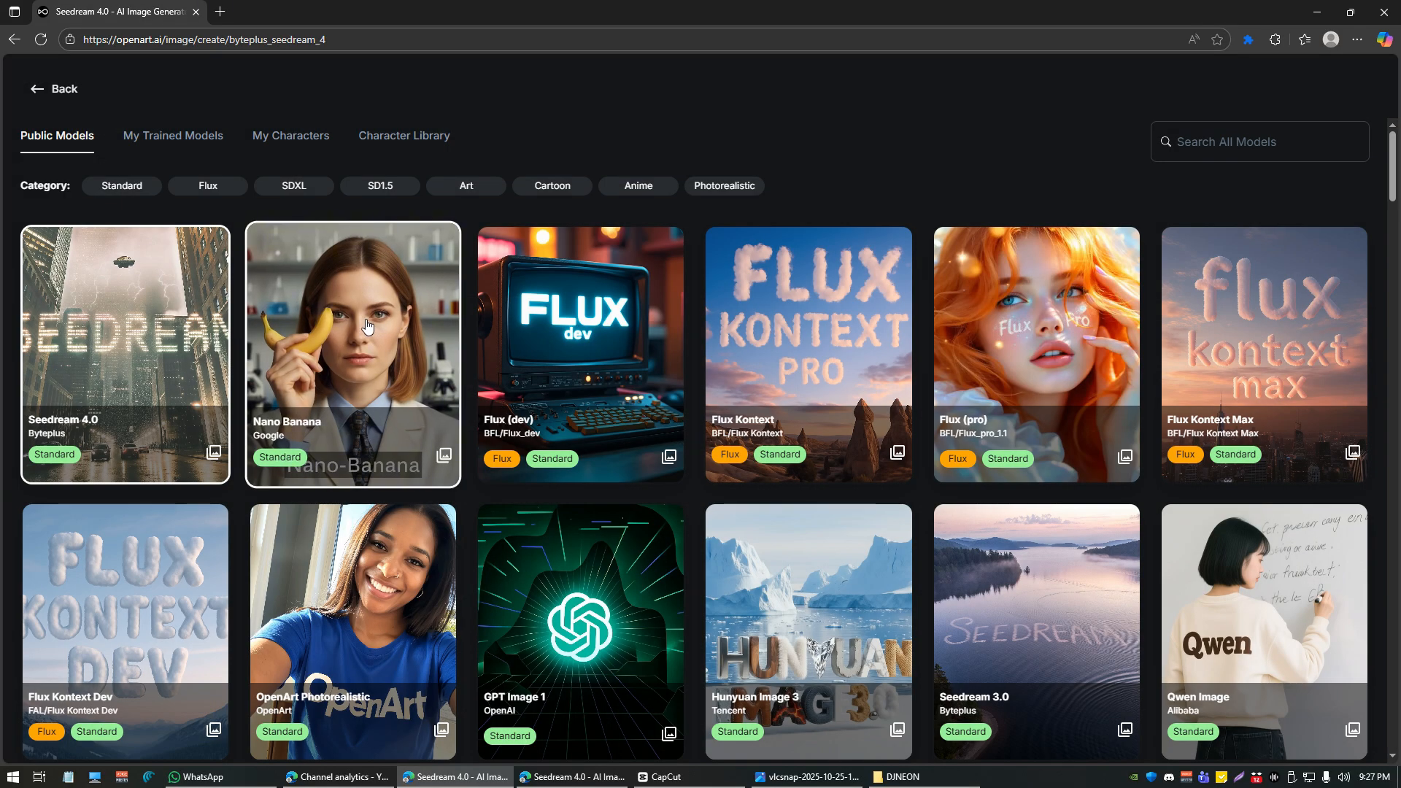
left_click(361, 364)
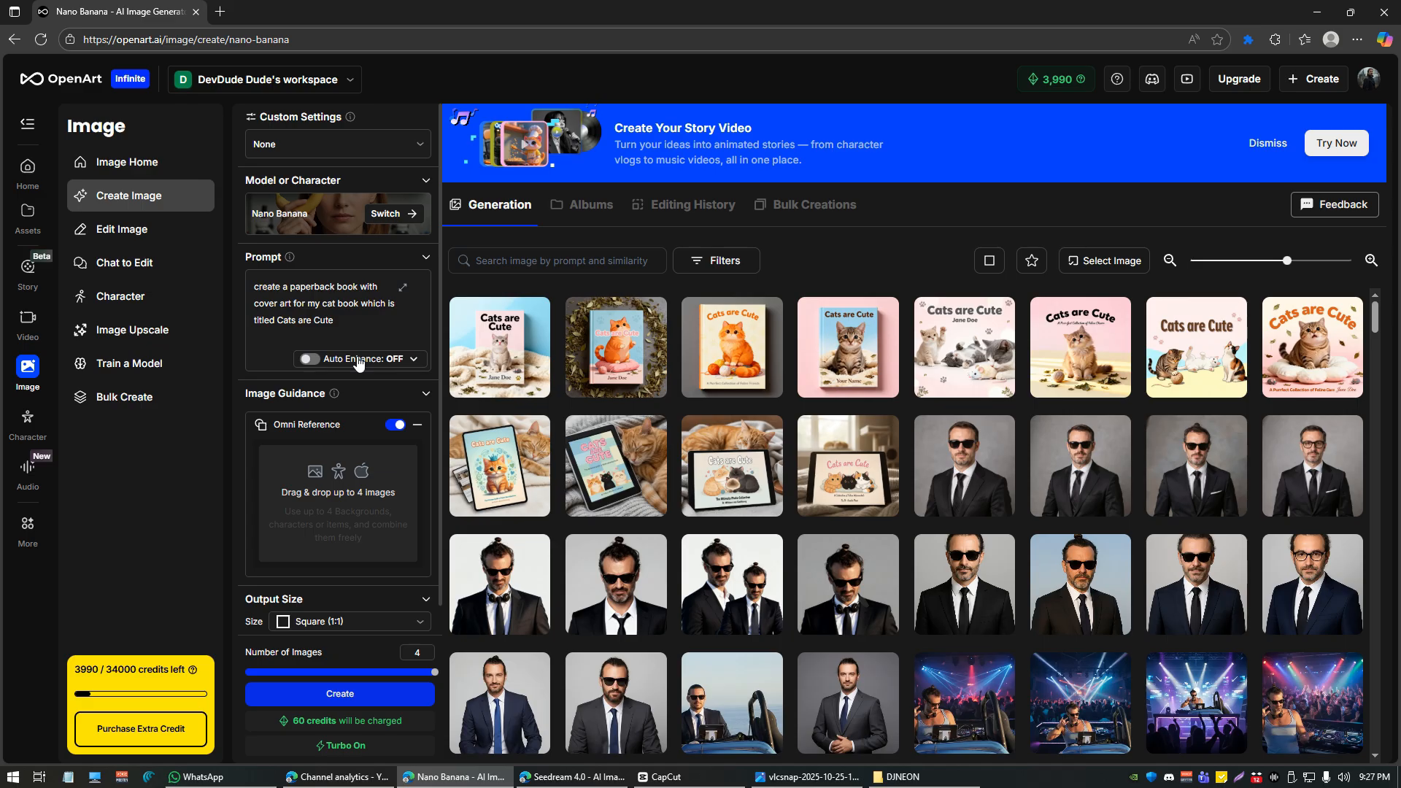
Step: Replace the prompt with "create a high converting ad creative with a minimalist design and strong calls to action, for my running shoe company"
triple_click(347, 311)
key("BackSpace")
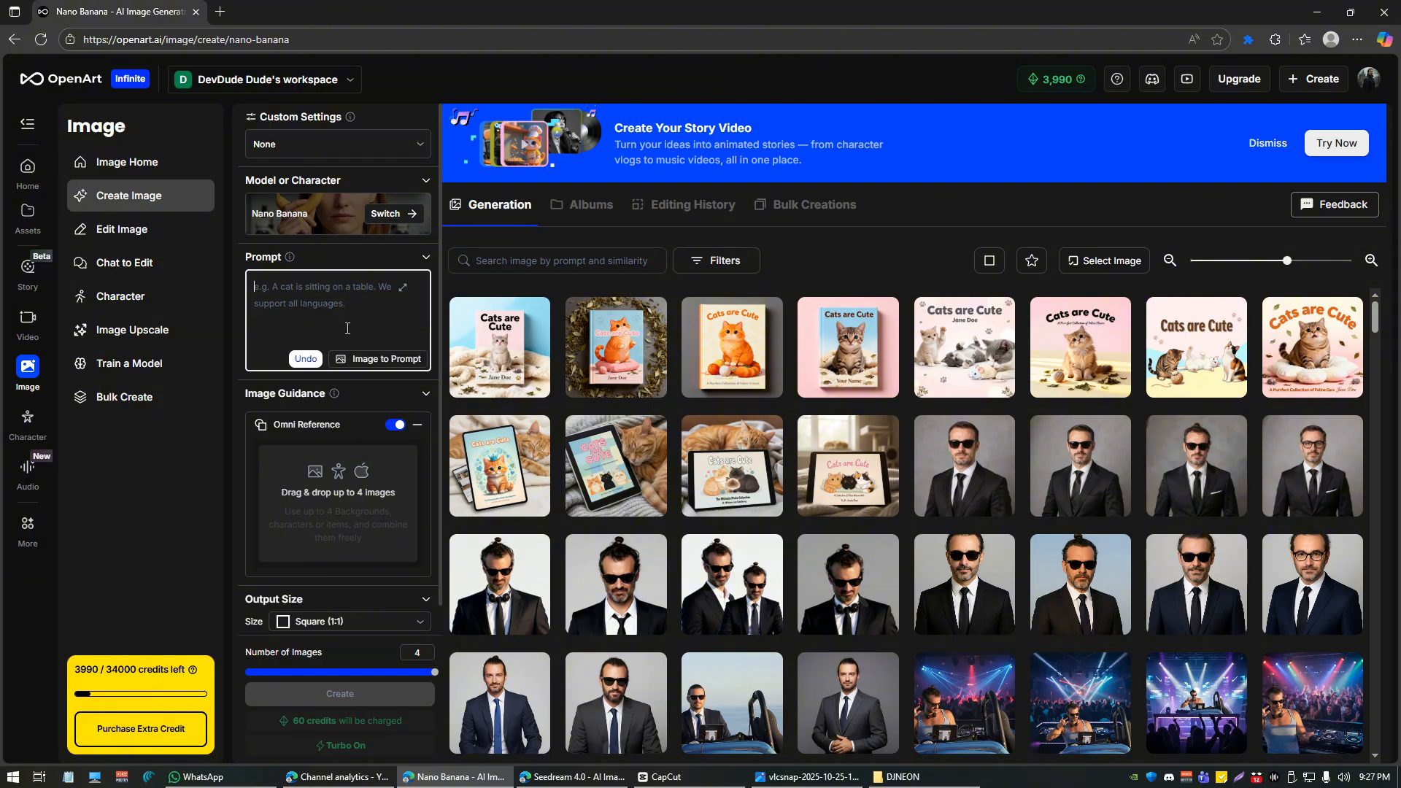
type("create a")
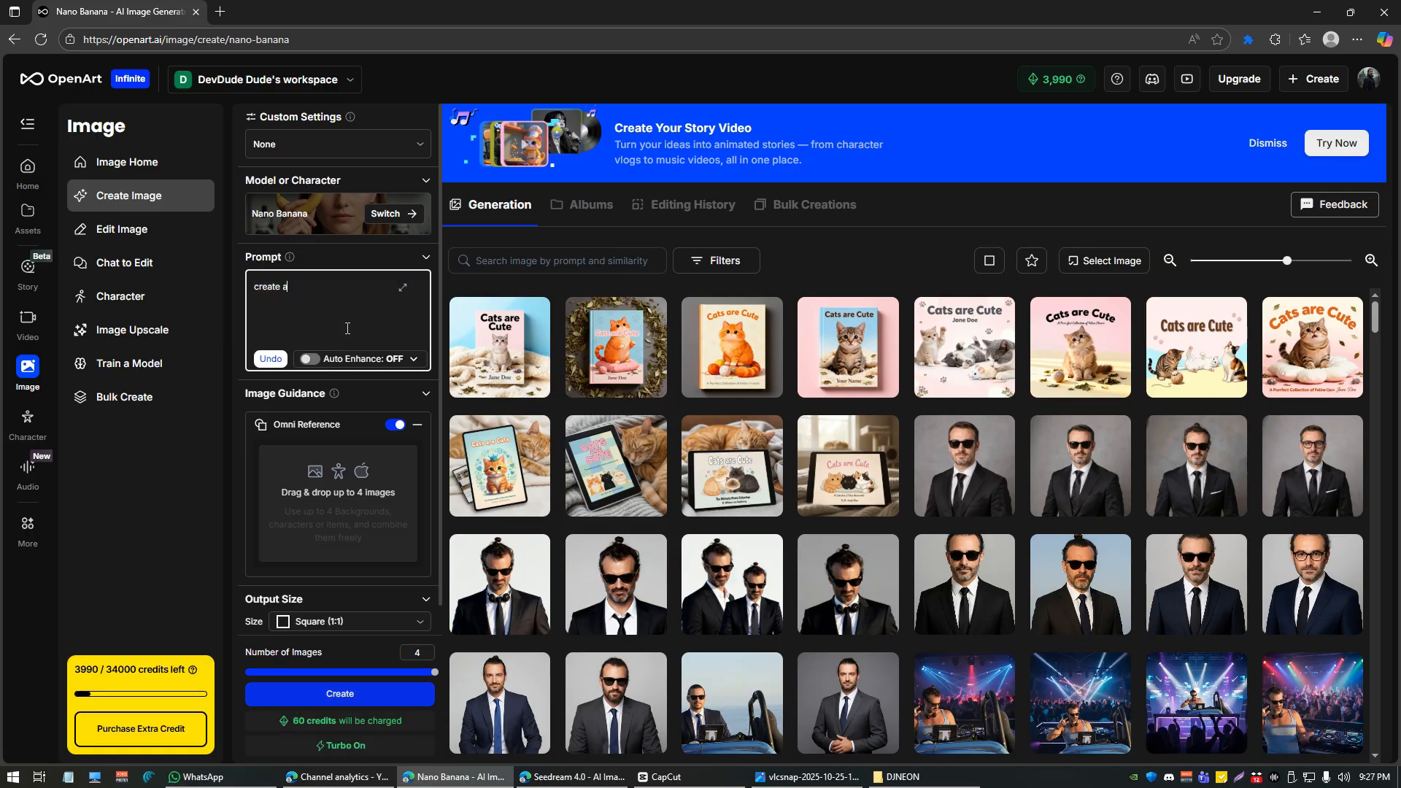
type("ting ad creative with a minimulst design and strong calls to action,")
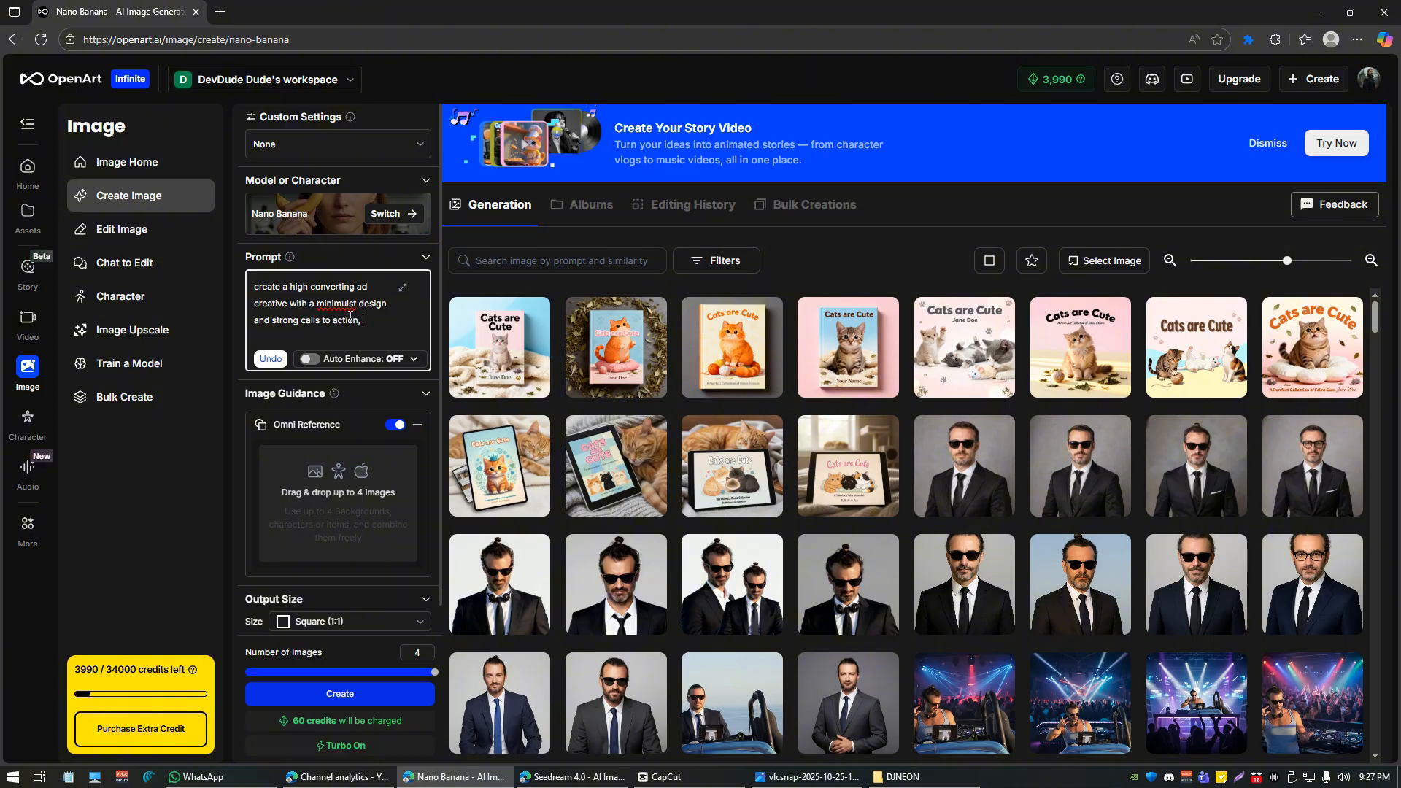
right_click(341, 304)
left_click(383, 312)
Step: Generate four running shoe ads with Nano Banana, and four more from the same prompt with Seedream 4.0
left_click(373, 694)
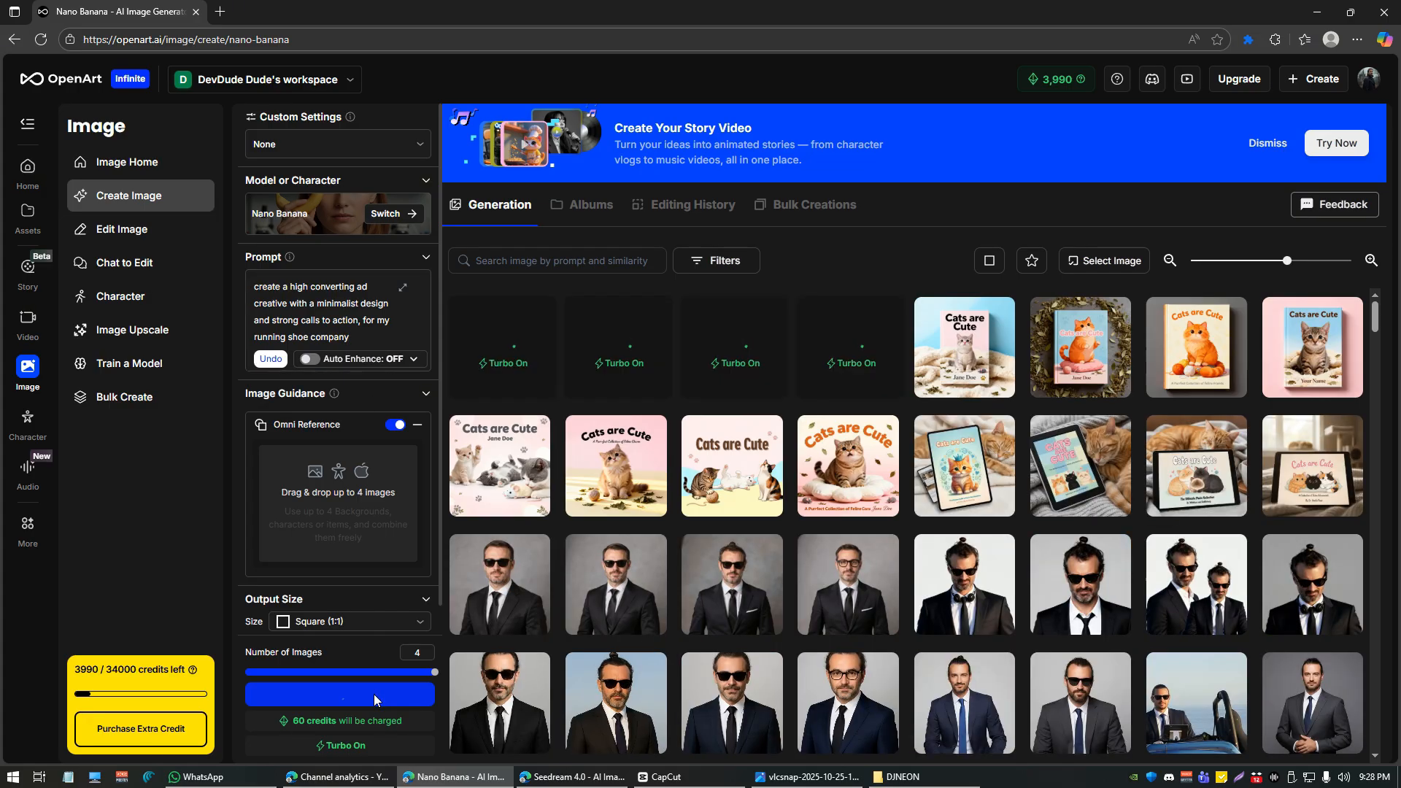
left_click(400, 213)
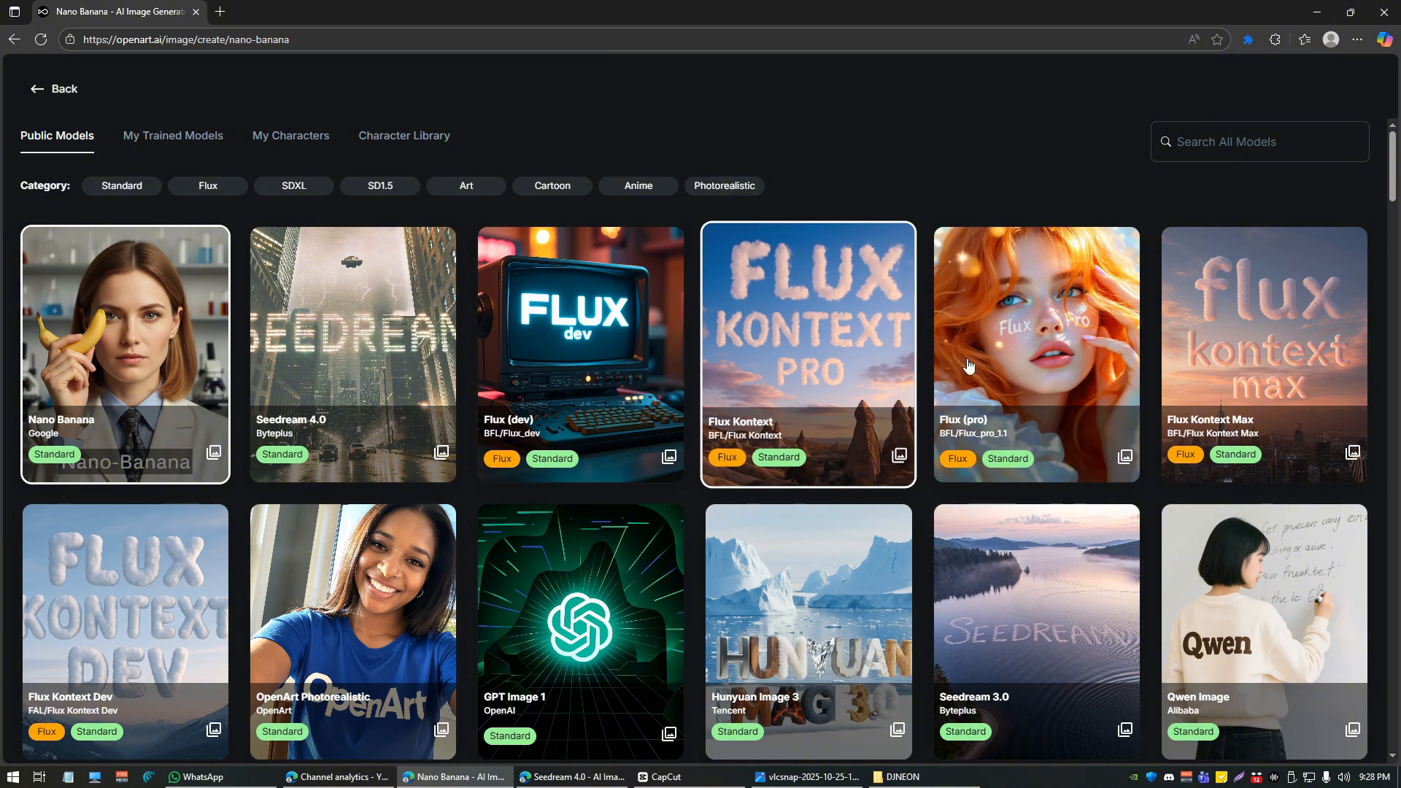
left_click(431, 324)
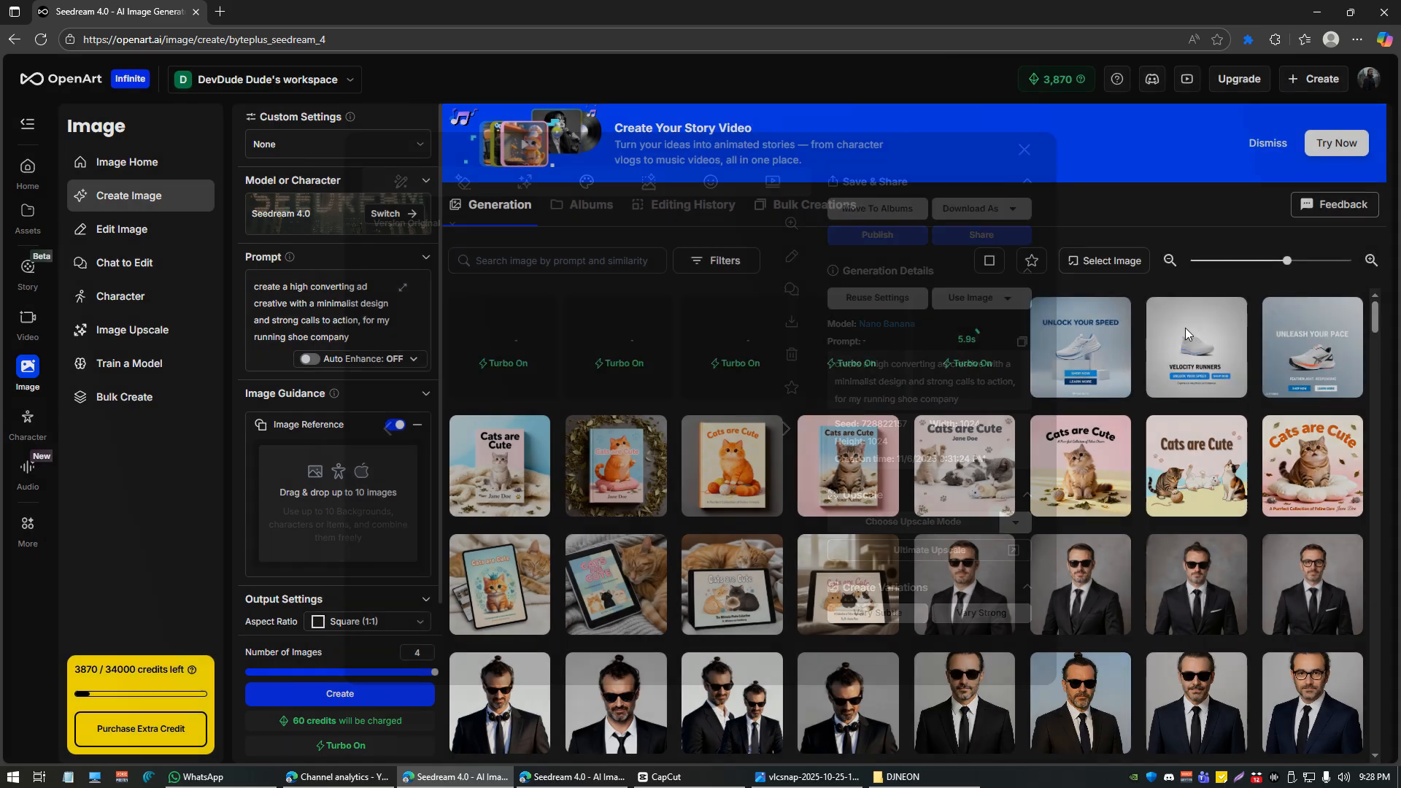
Step: Look at the Nano Banana "Velocity Runners" and "Unlock Your Speed" ads at full size to judge layout and calls to action
left_click(1187, 329)
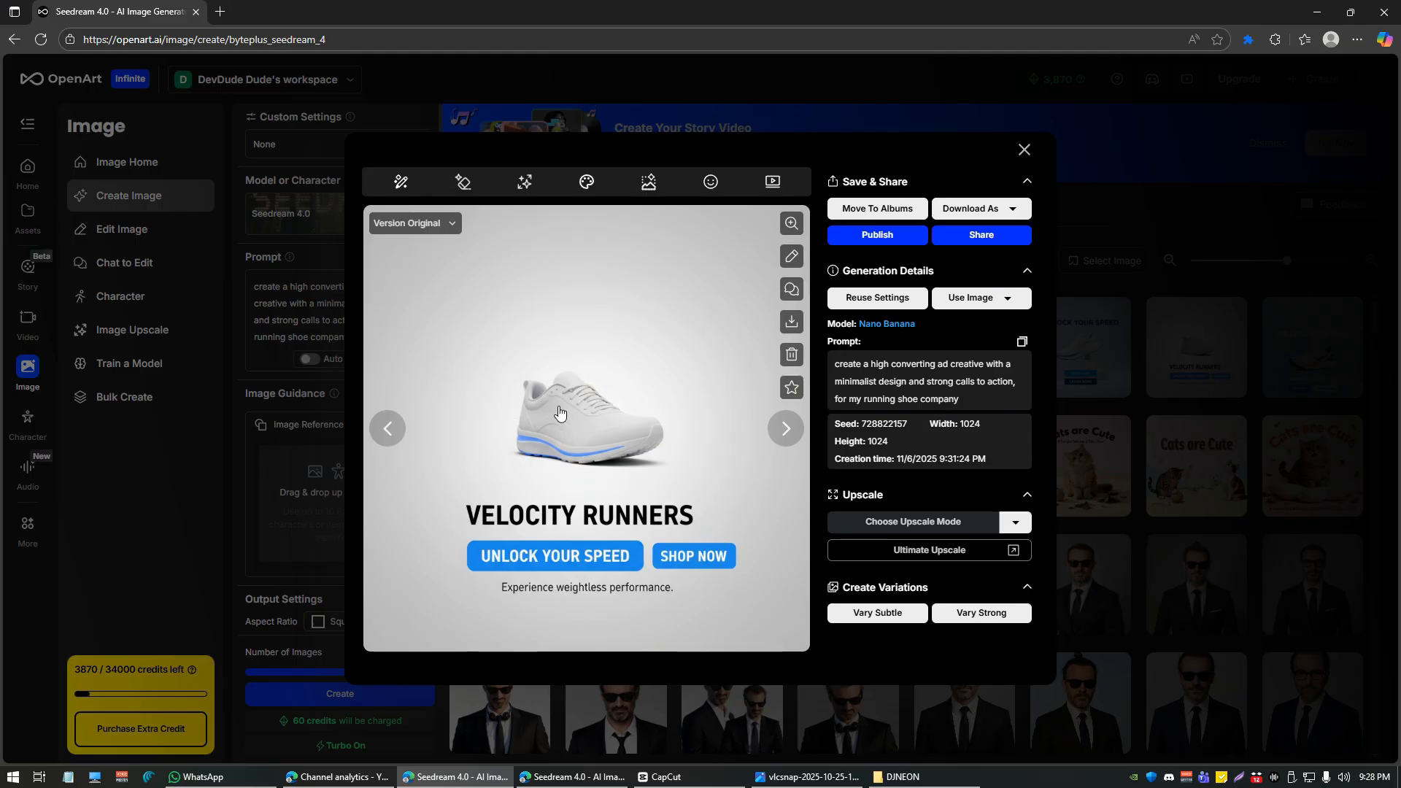
left_click(288, 509)
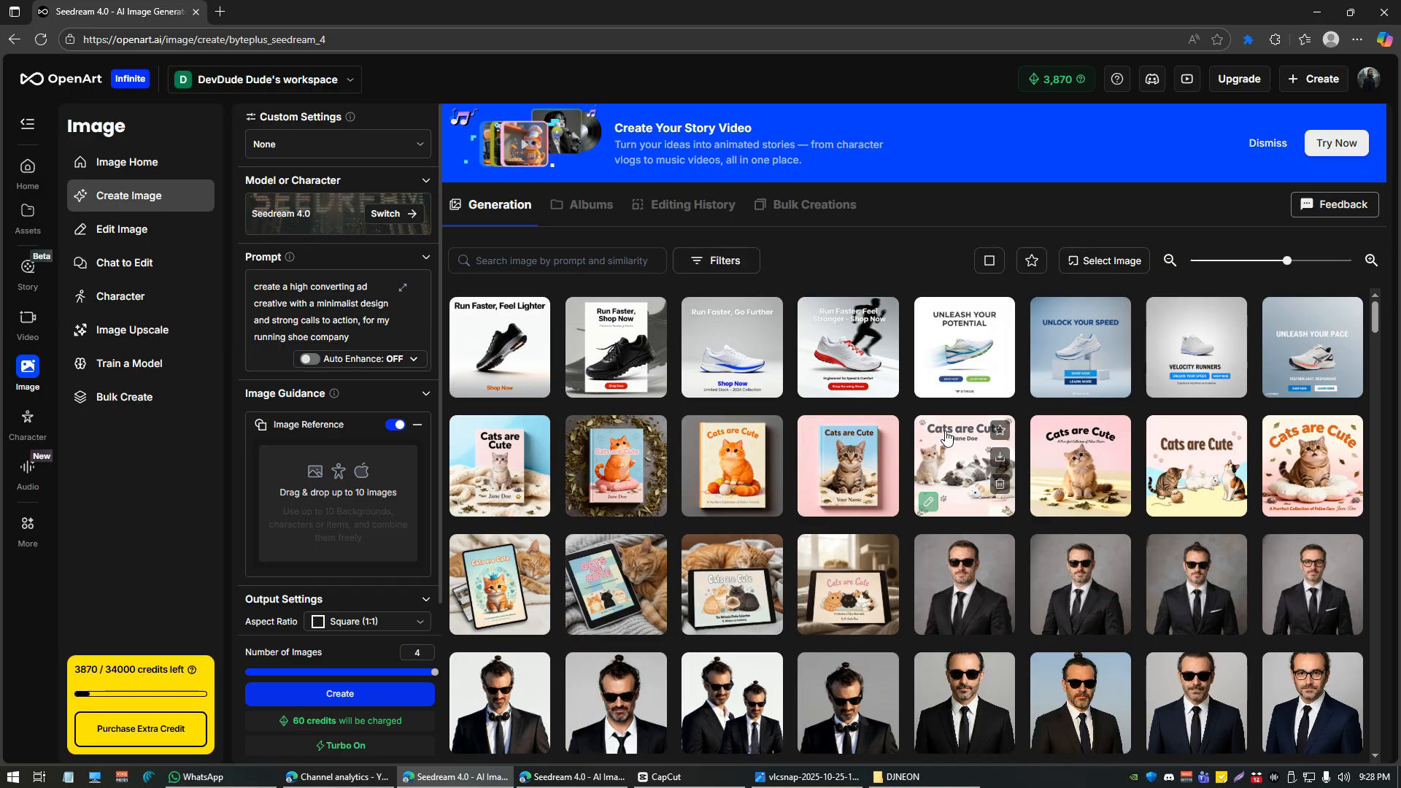
left_click(1062, 334)
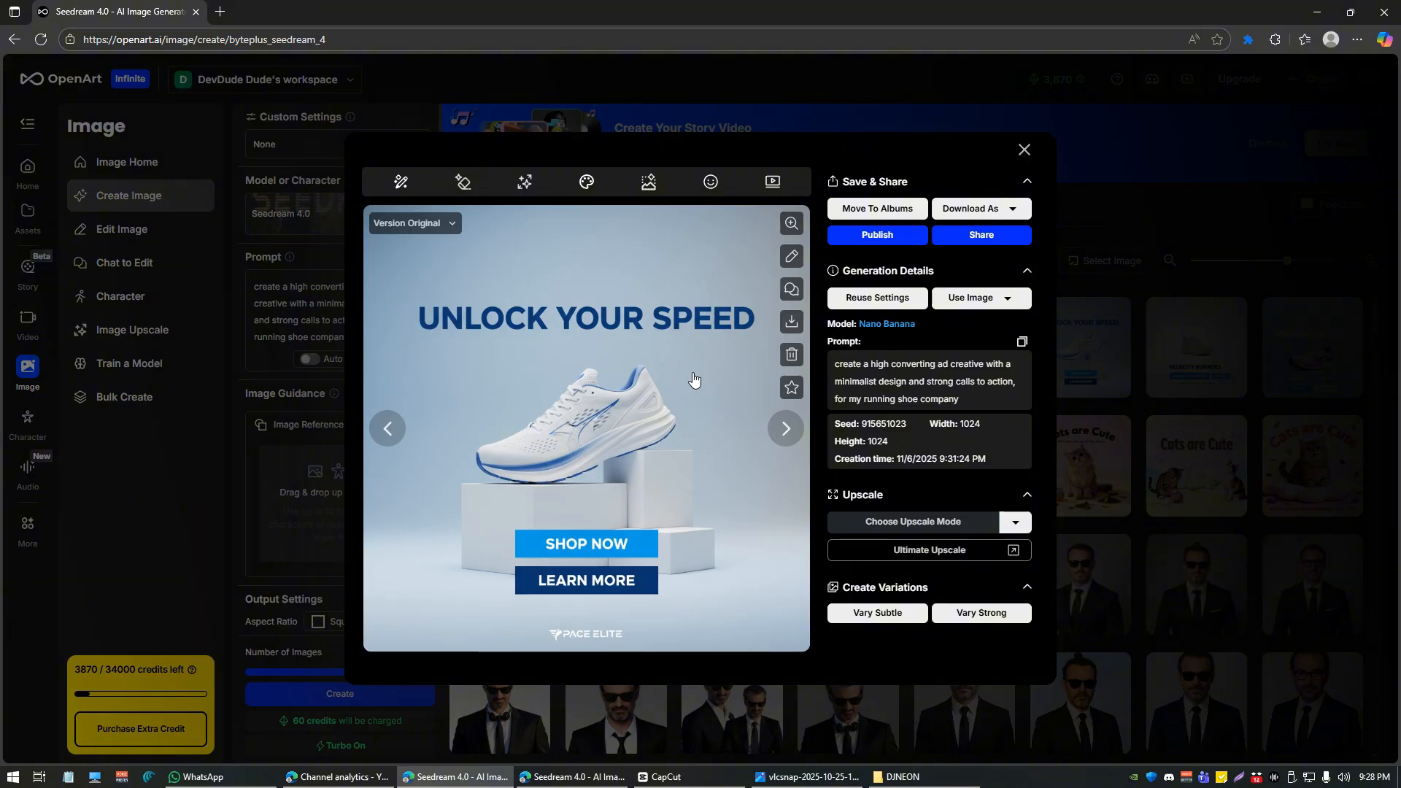
key("Escape")
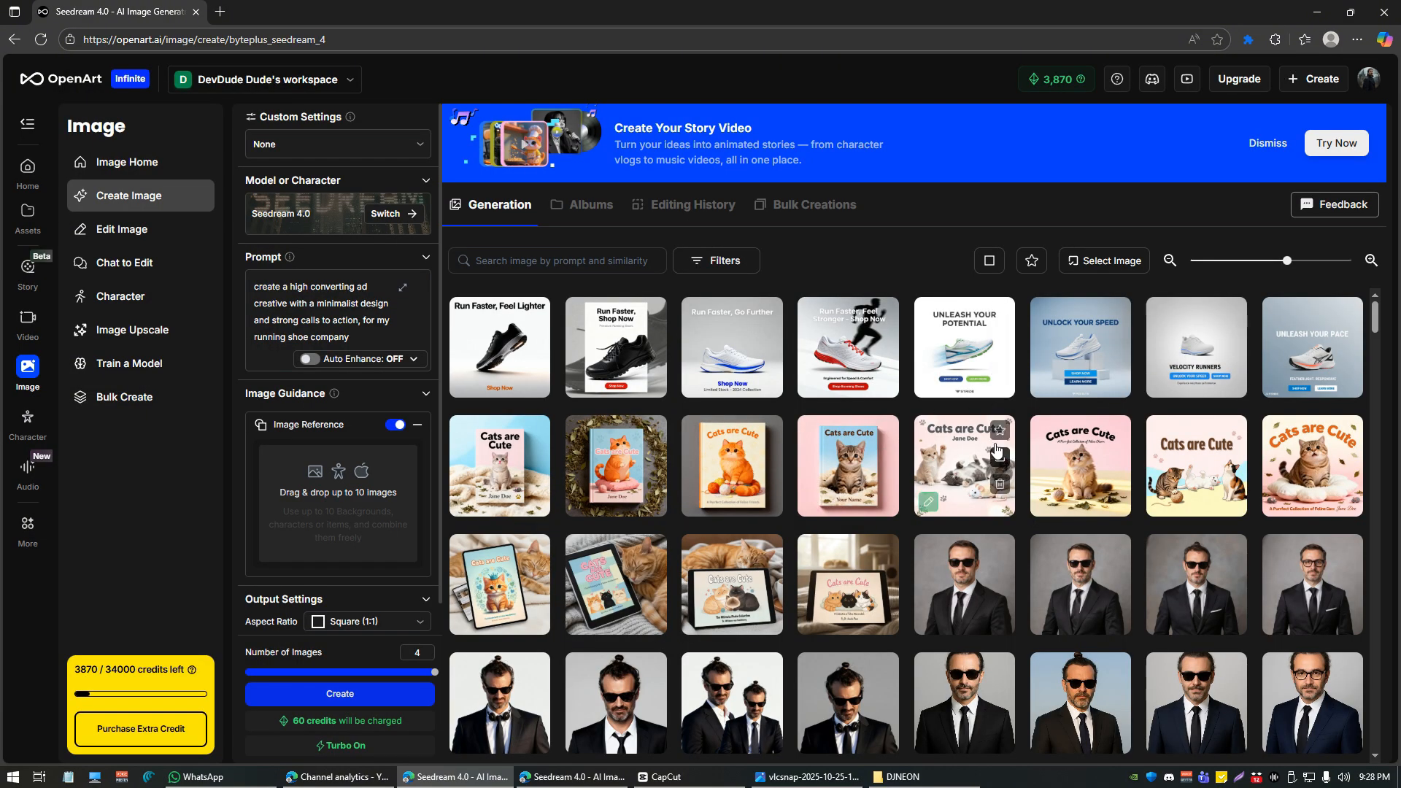
Step: Look through the first three Seedream 4.0 running shoe ads at full size to judge their headlines, shoes and calls to action
left_click(493, 326)
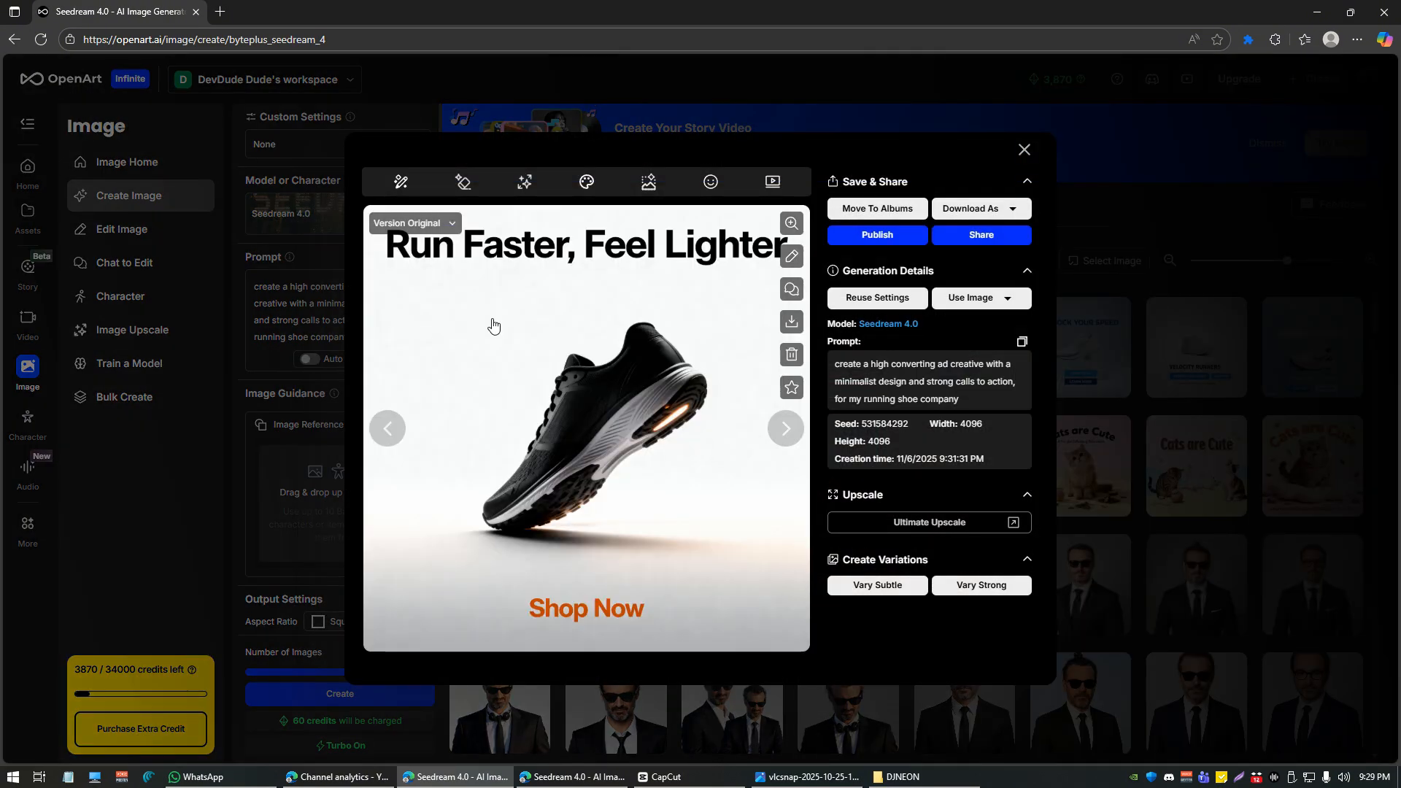
left_click(326, 316)
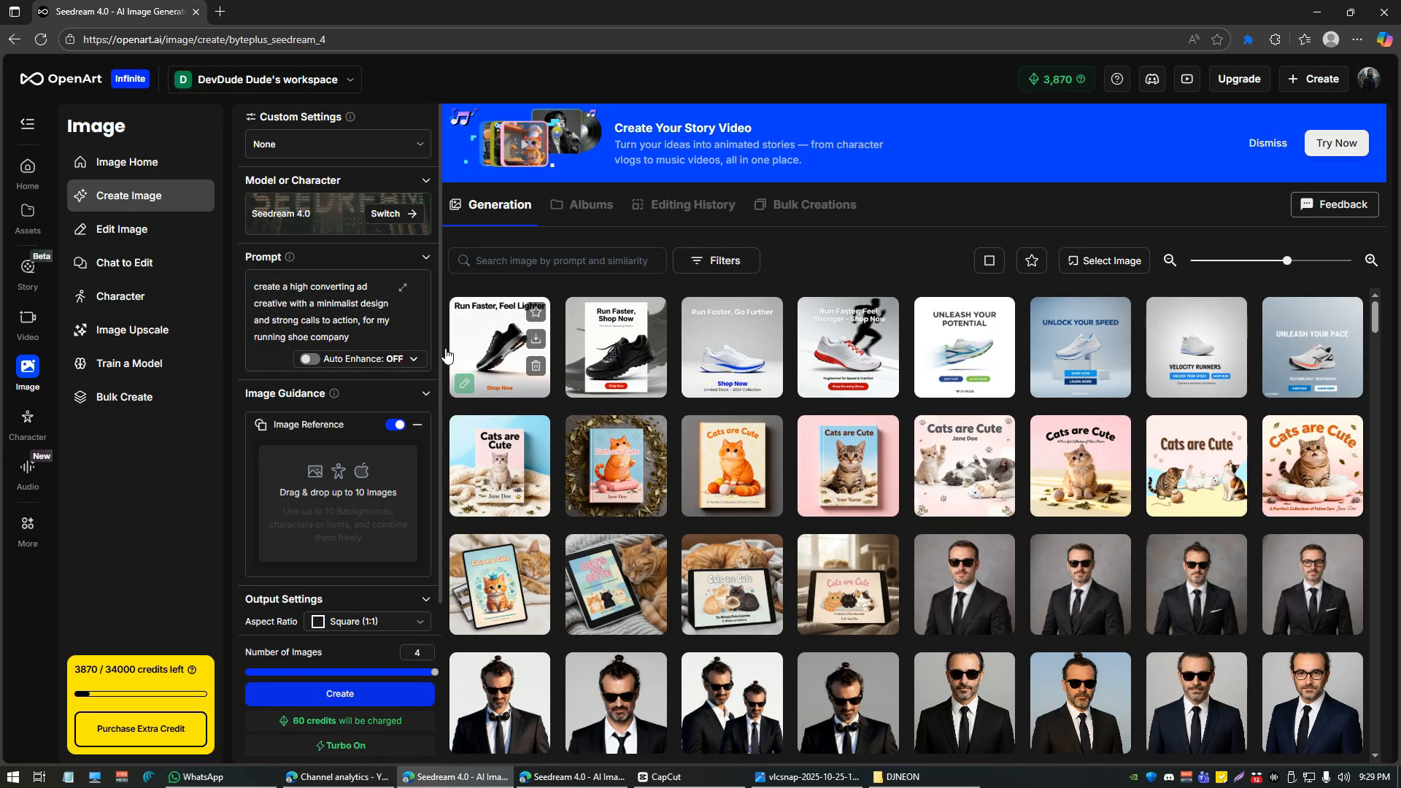
left_click(479, 338)
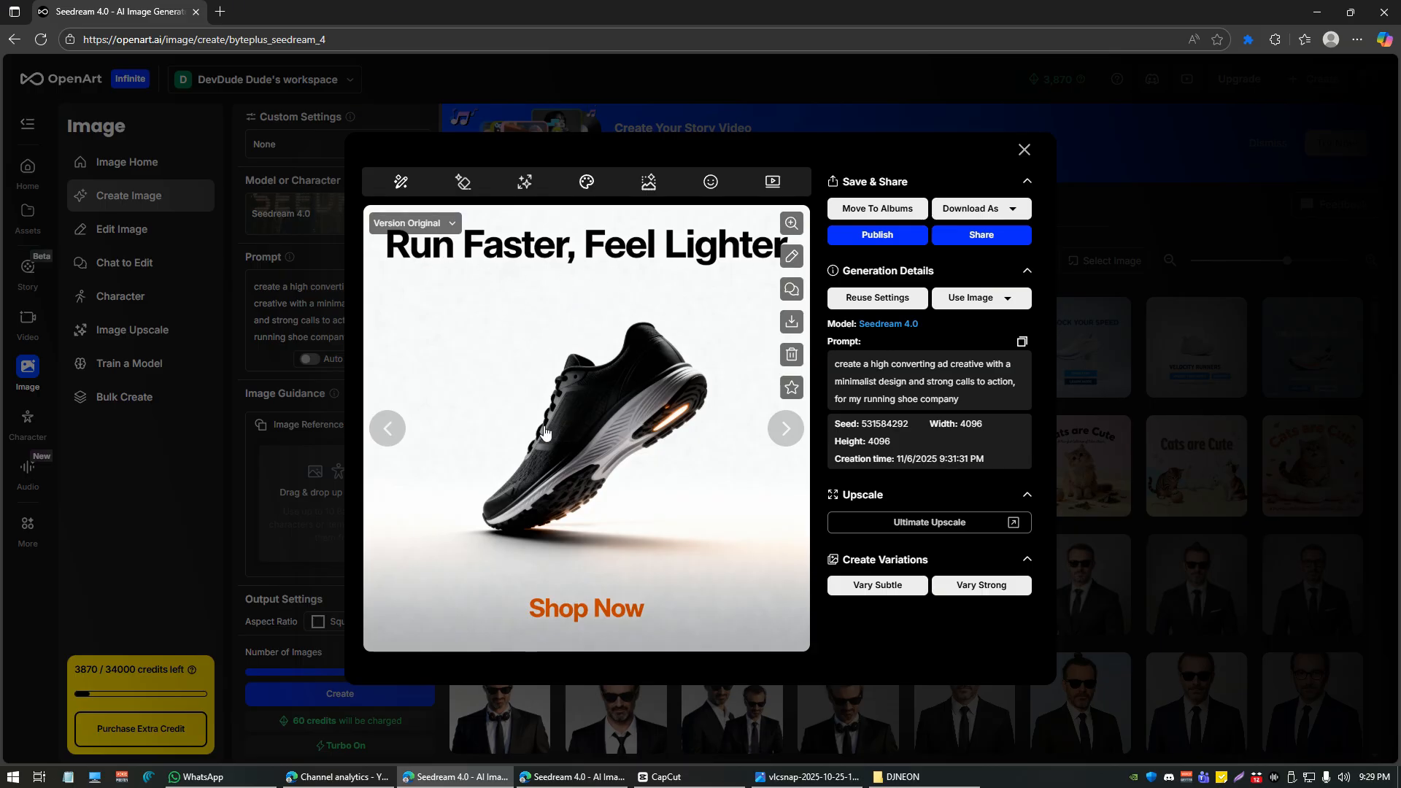
key("Escape")
left_click(624, 332)
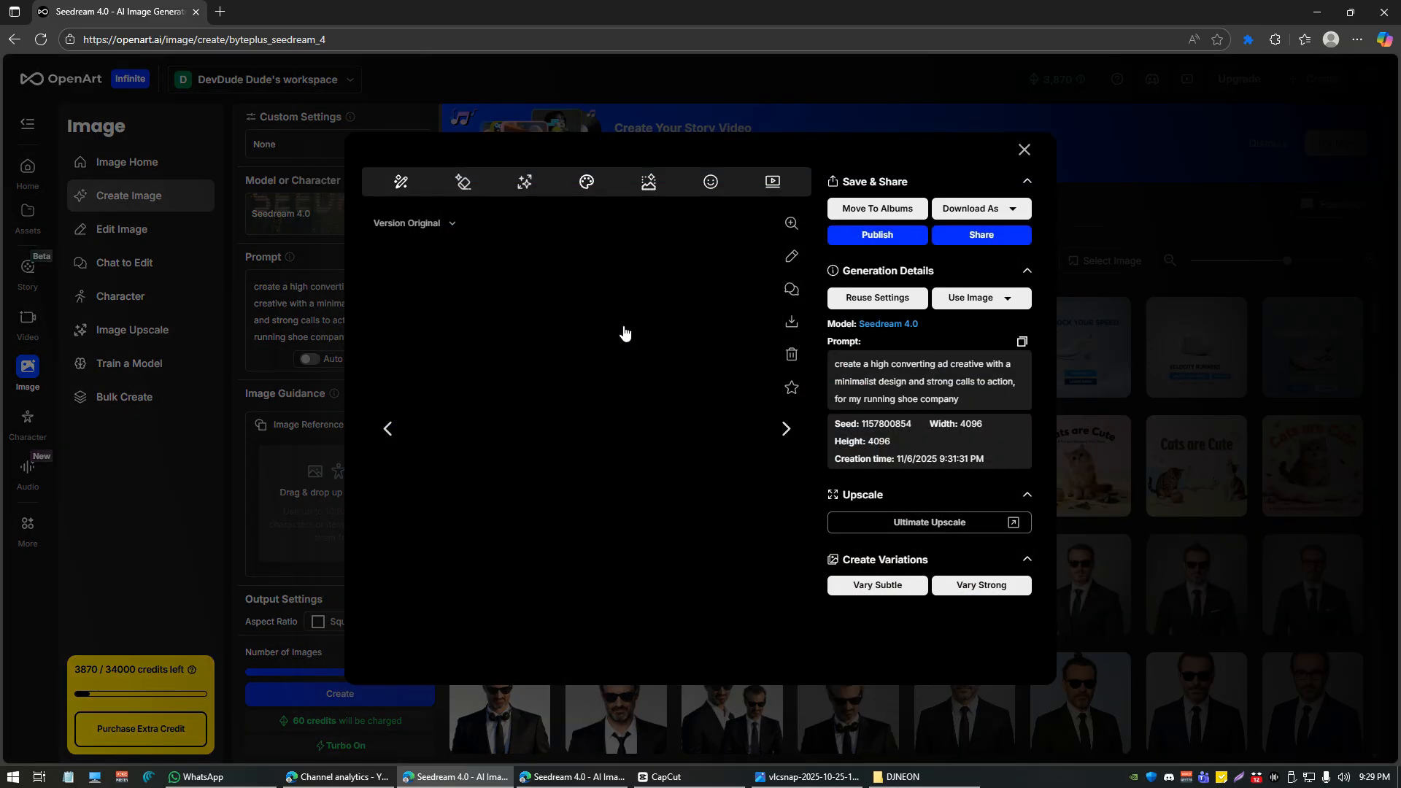
key("Escape")
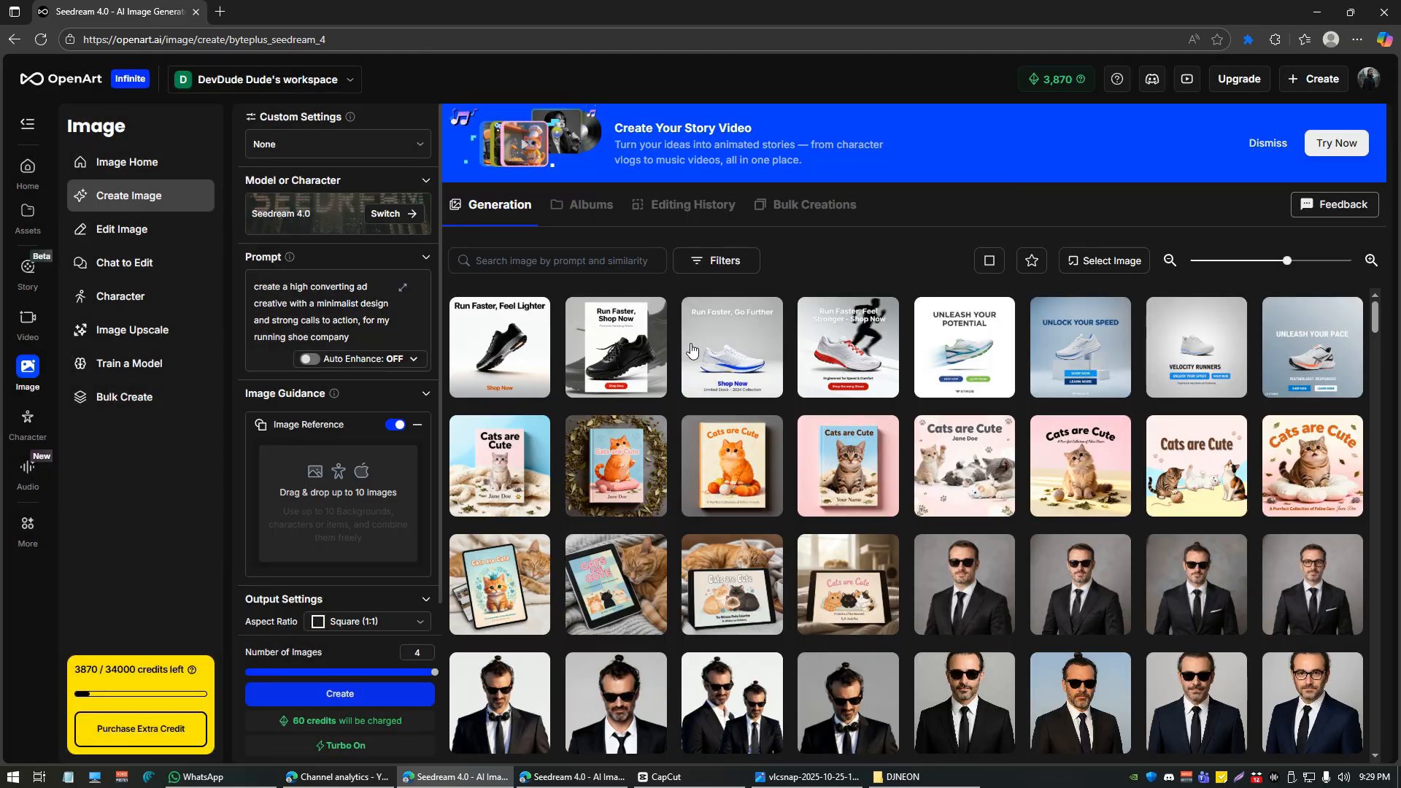
left_click(738, 329)
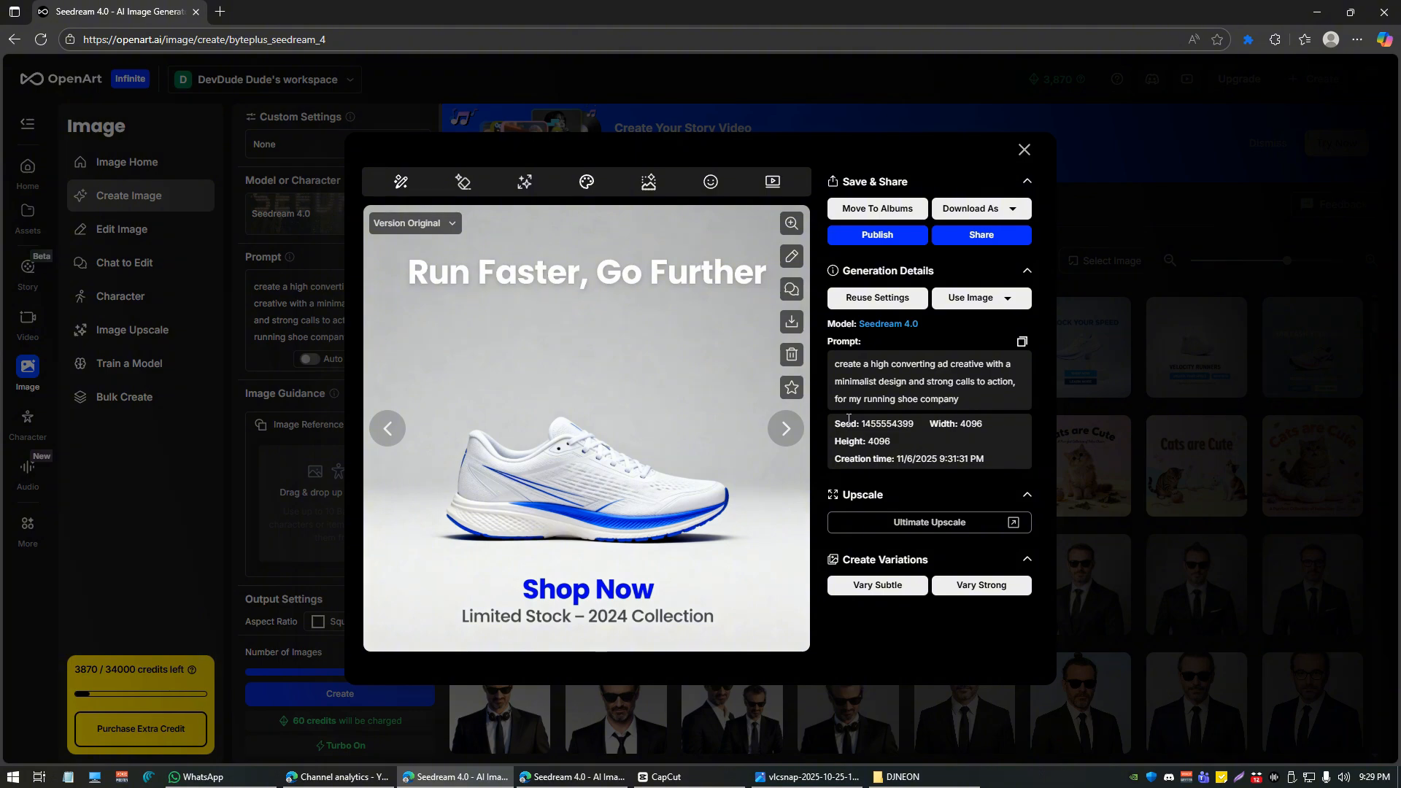
left_click(314, 333)
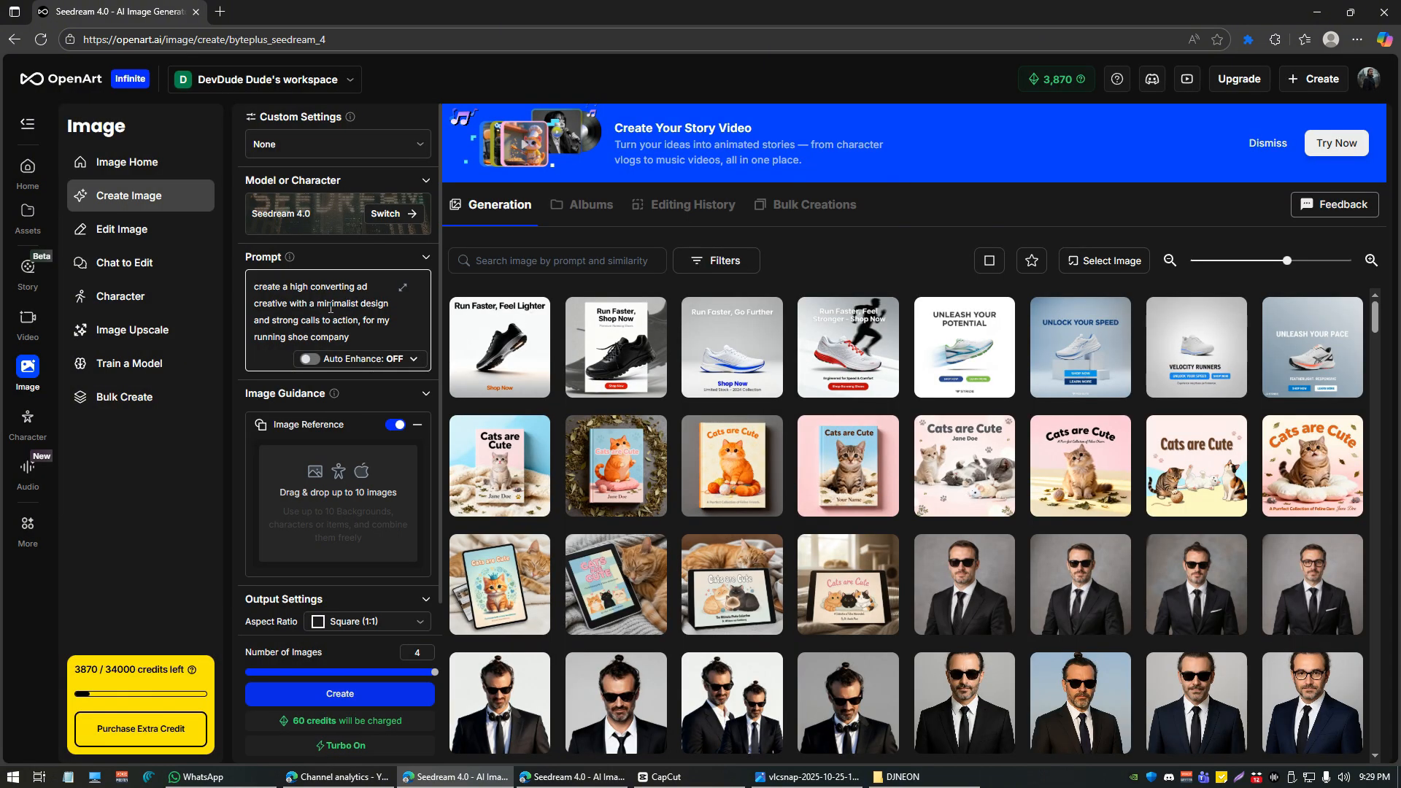
Step: View the Nano Banana "Unlock Your Speed" ad again at full size to check how well it fits the minimalist wording
double_click(330, 309)
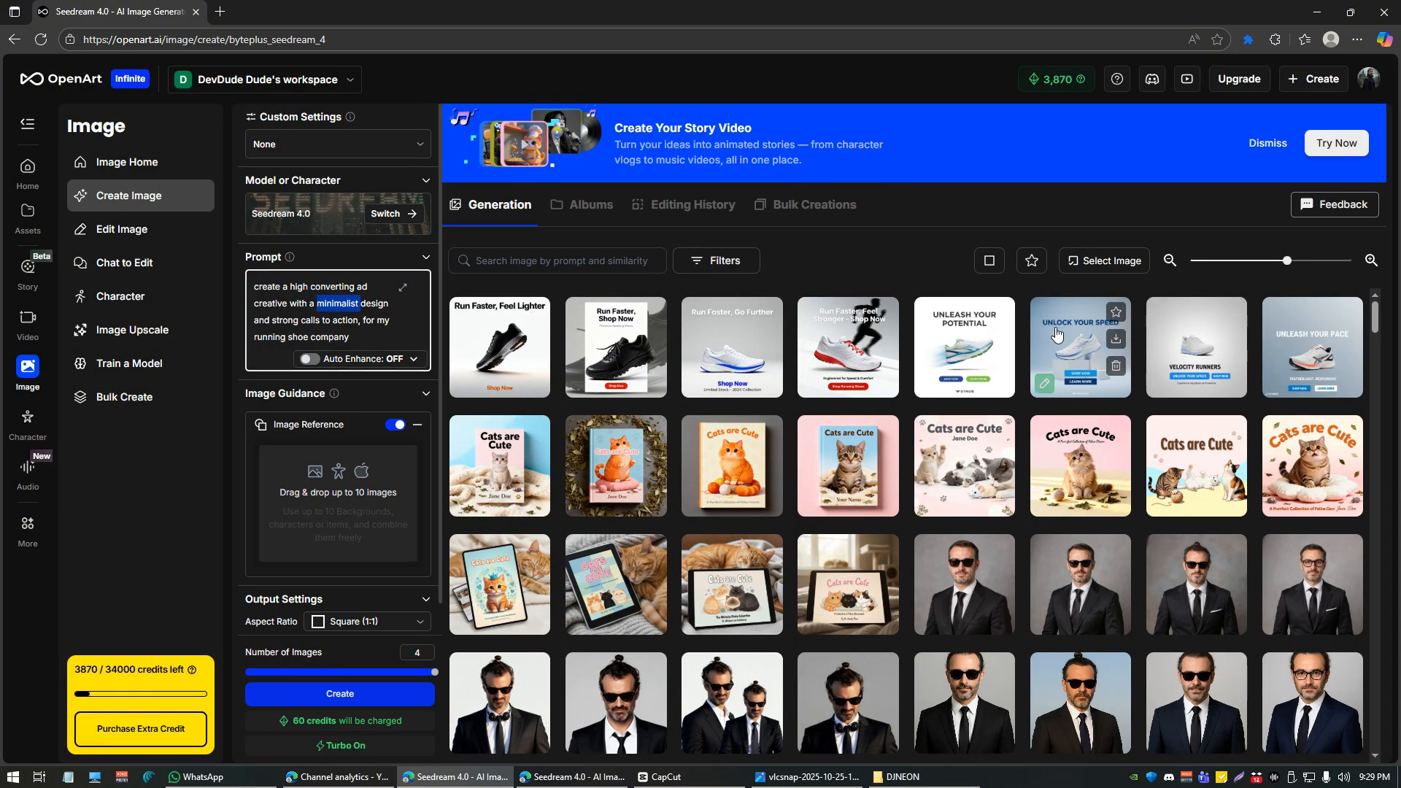
left_click(1062, 352)
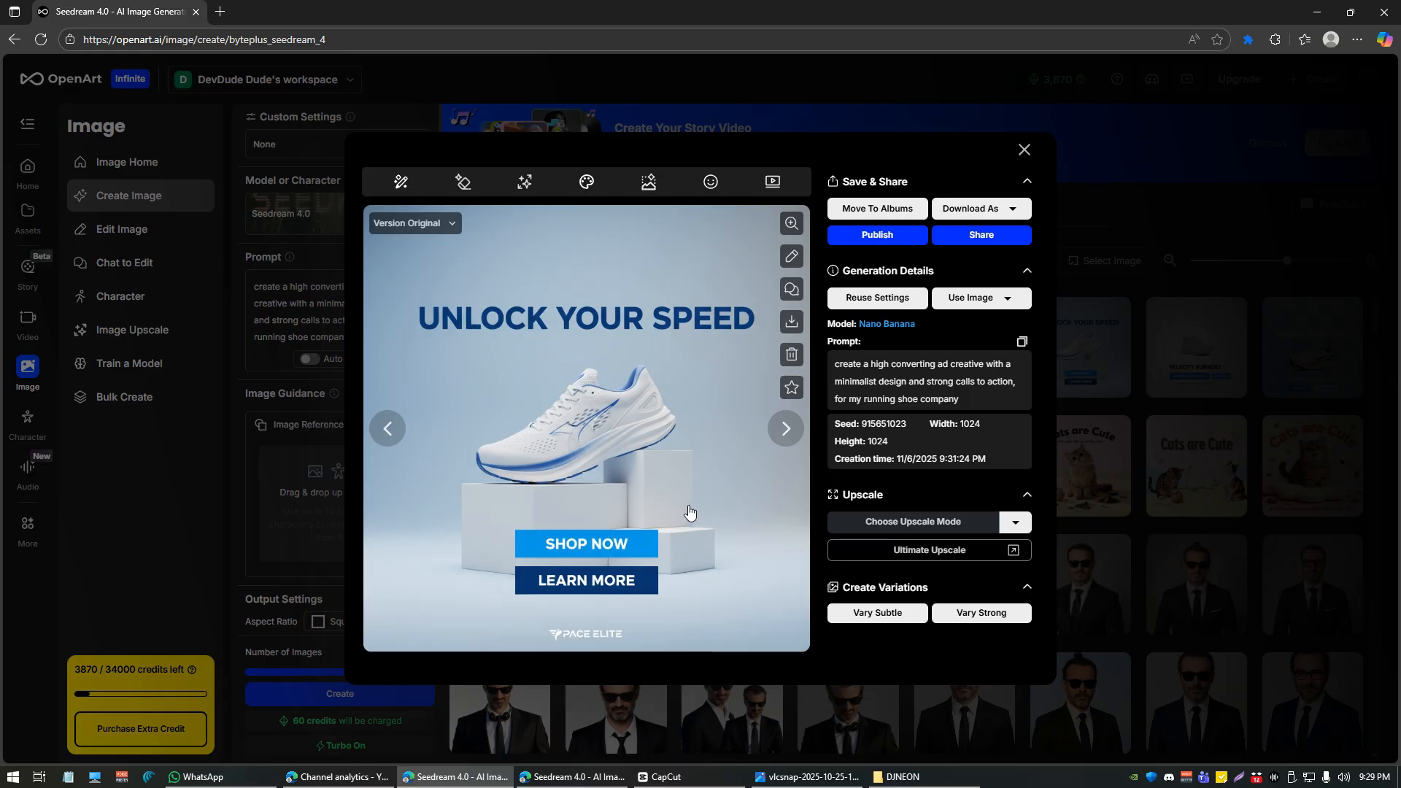
key("Escape")
Step: Change "minimalist" to "sports" in the running shoe ad prompt and generate four images with Seedream 4.0
double_click(340, 310)
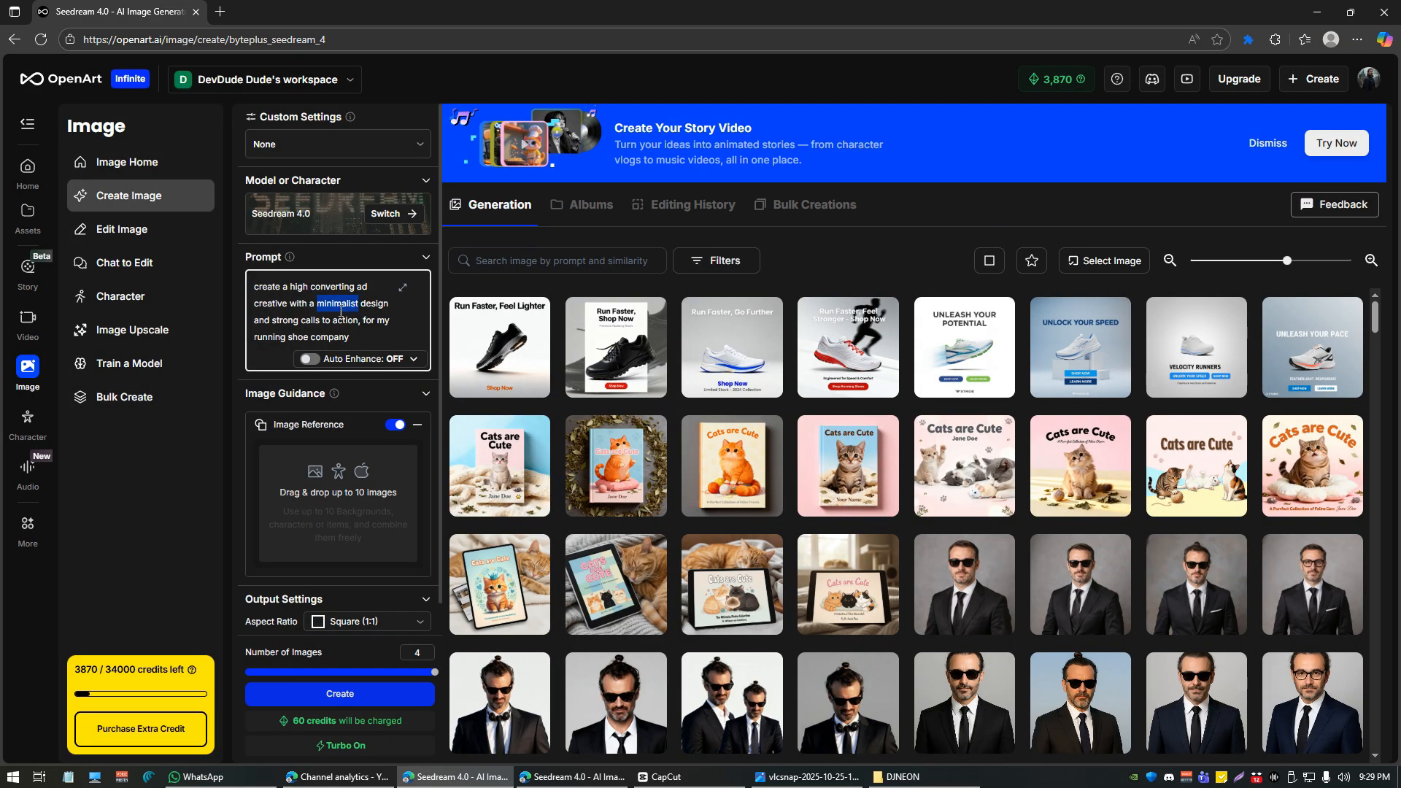
key("BackSpace")
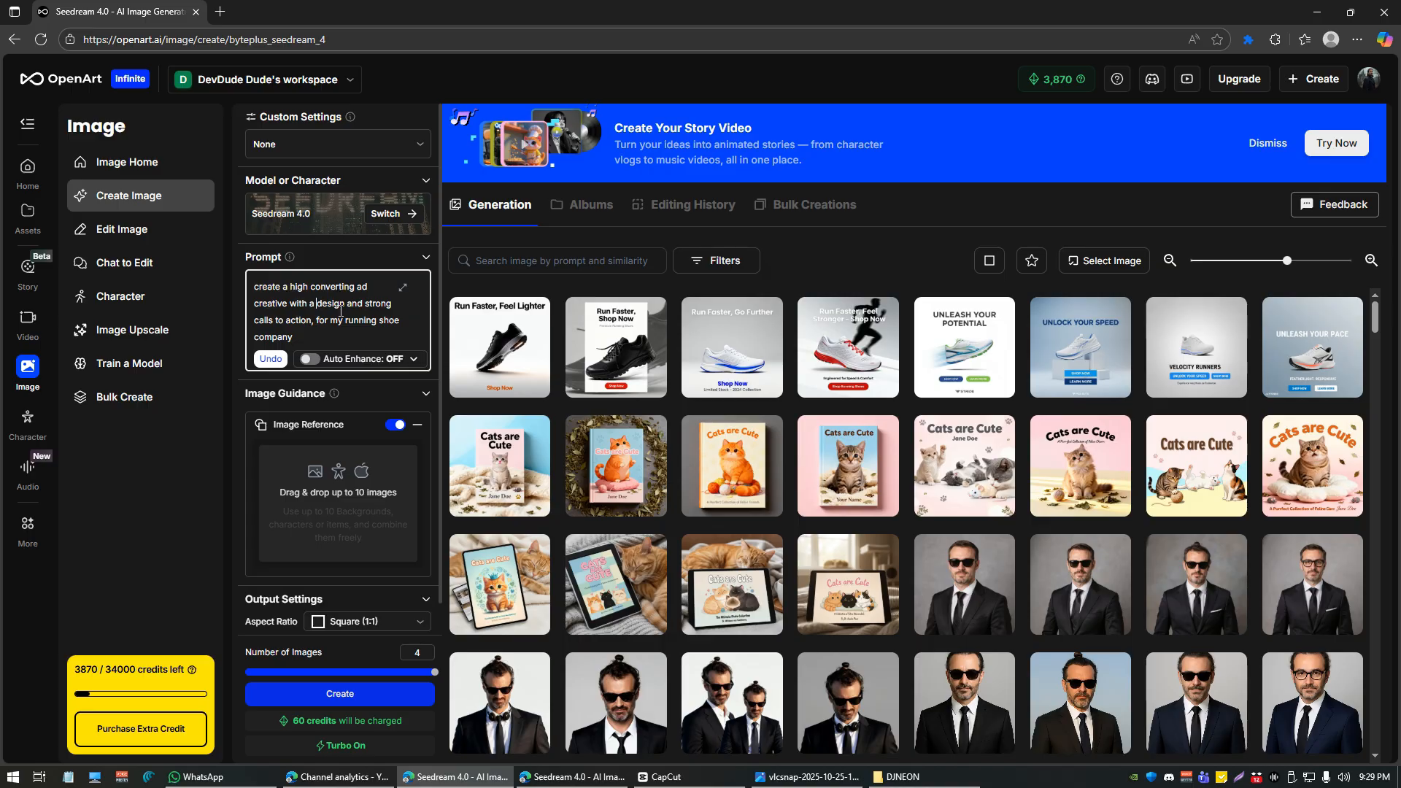
type("sports")
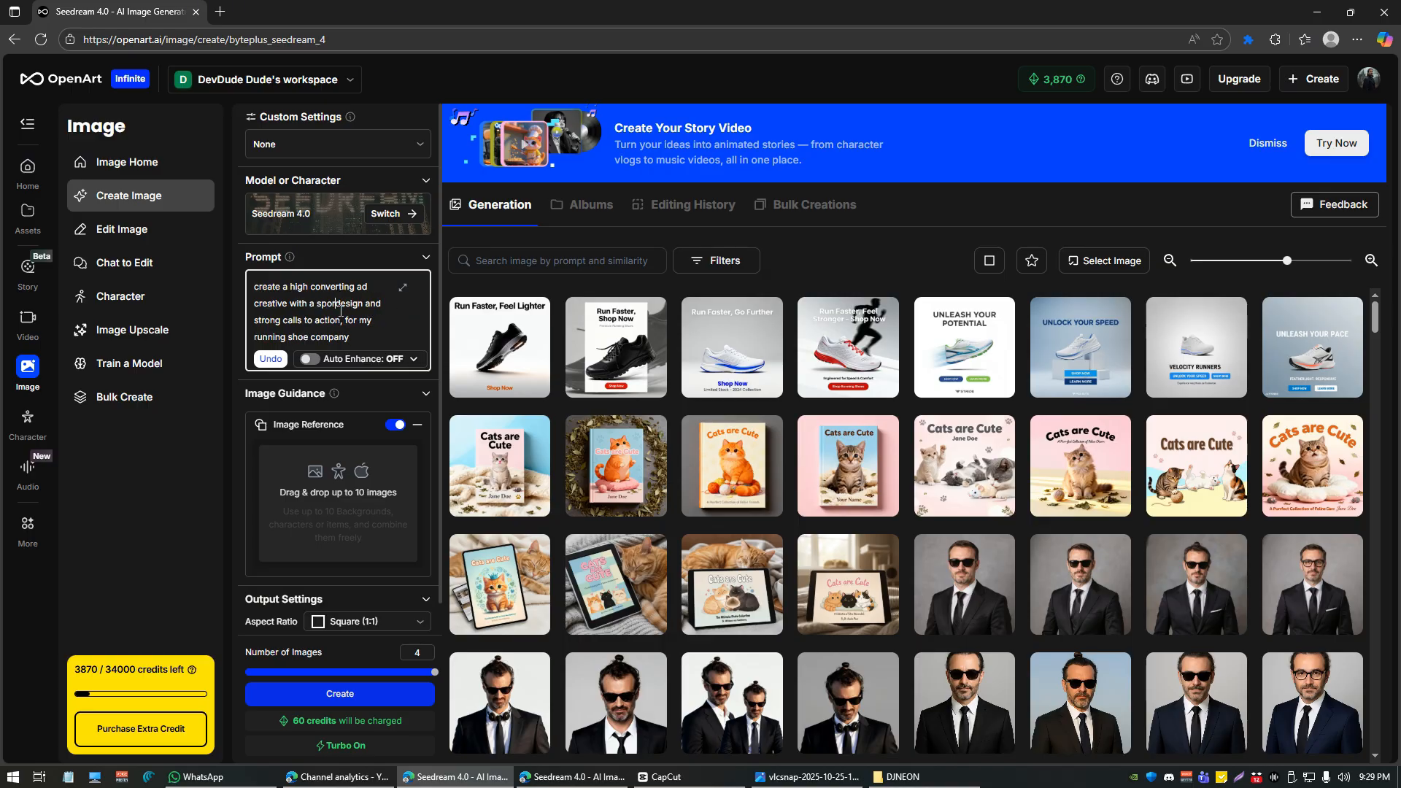
left_click(387, 697)
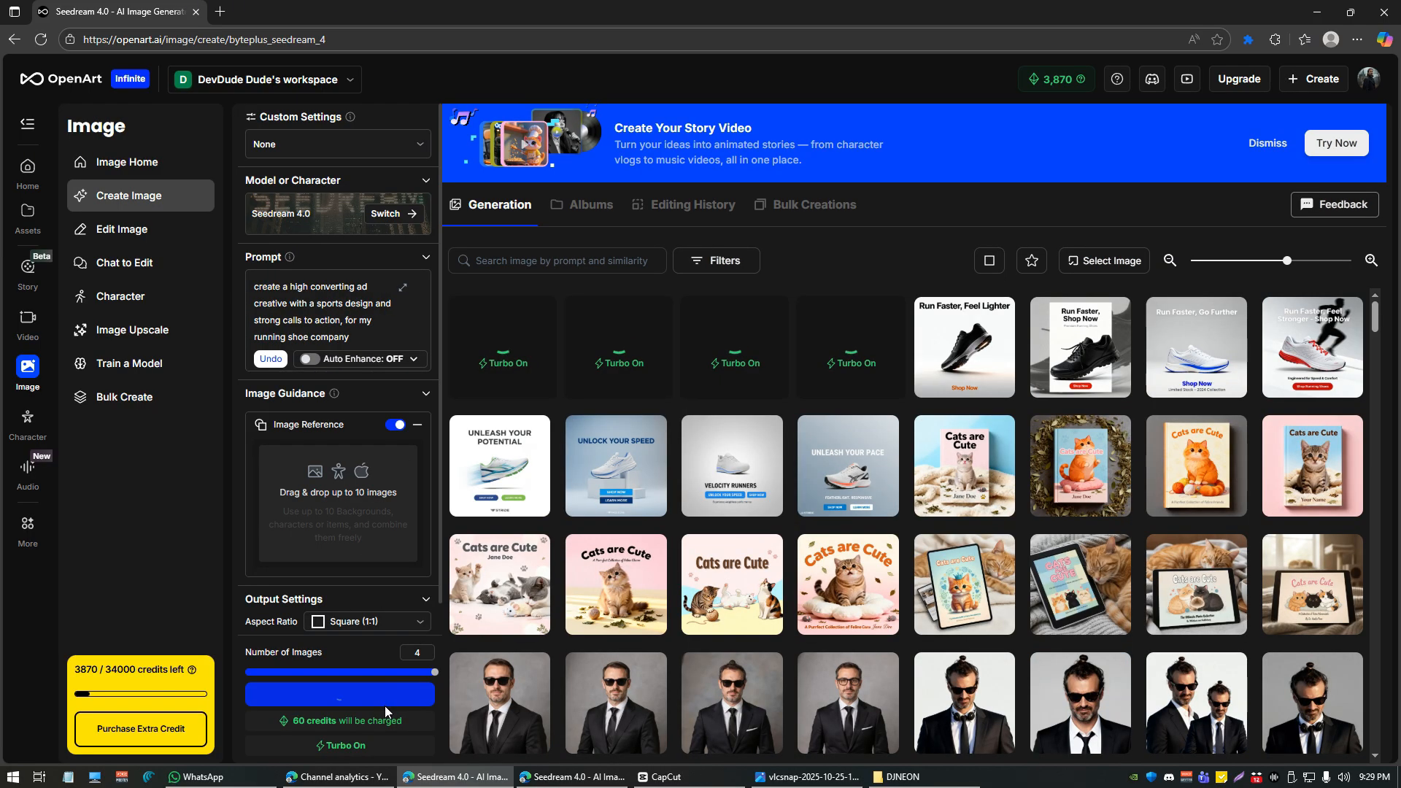
Step: Switch the model to Nano Banana and generate four images from the sports design prompt
left_click(405, 214)
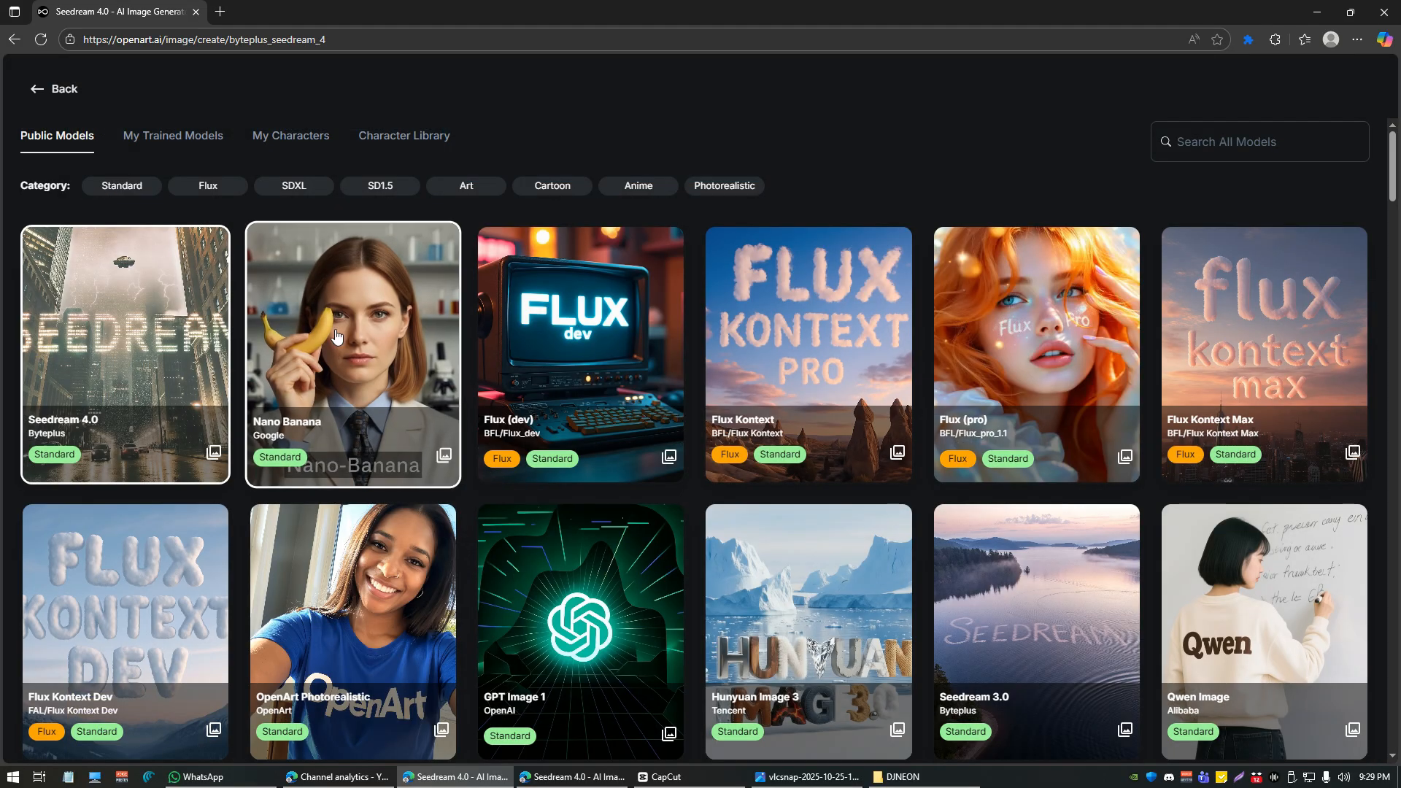
left_click(352, 328)
left_click(360, 702)
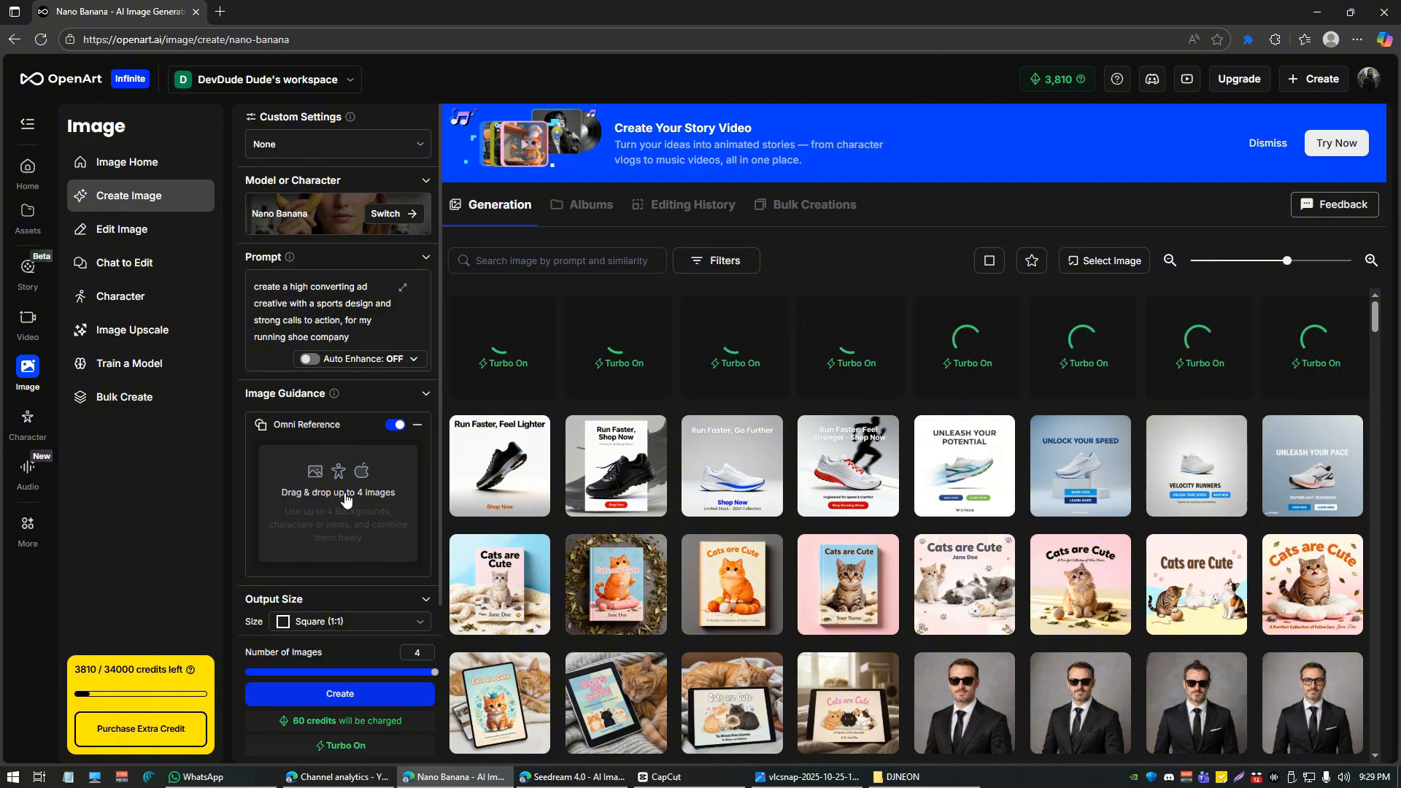
Step: Add the Seedream 4.0 ad with the red and white shoe and the runner from the generation history as Omni Reference
left_click(347, 500)
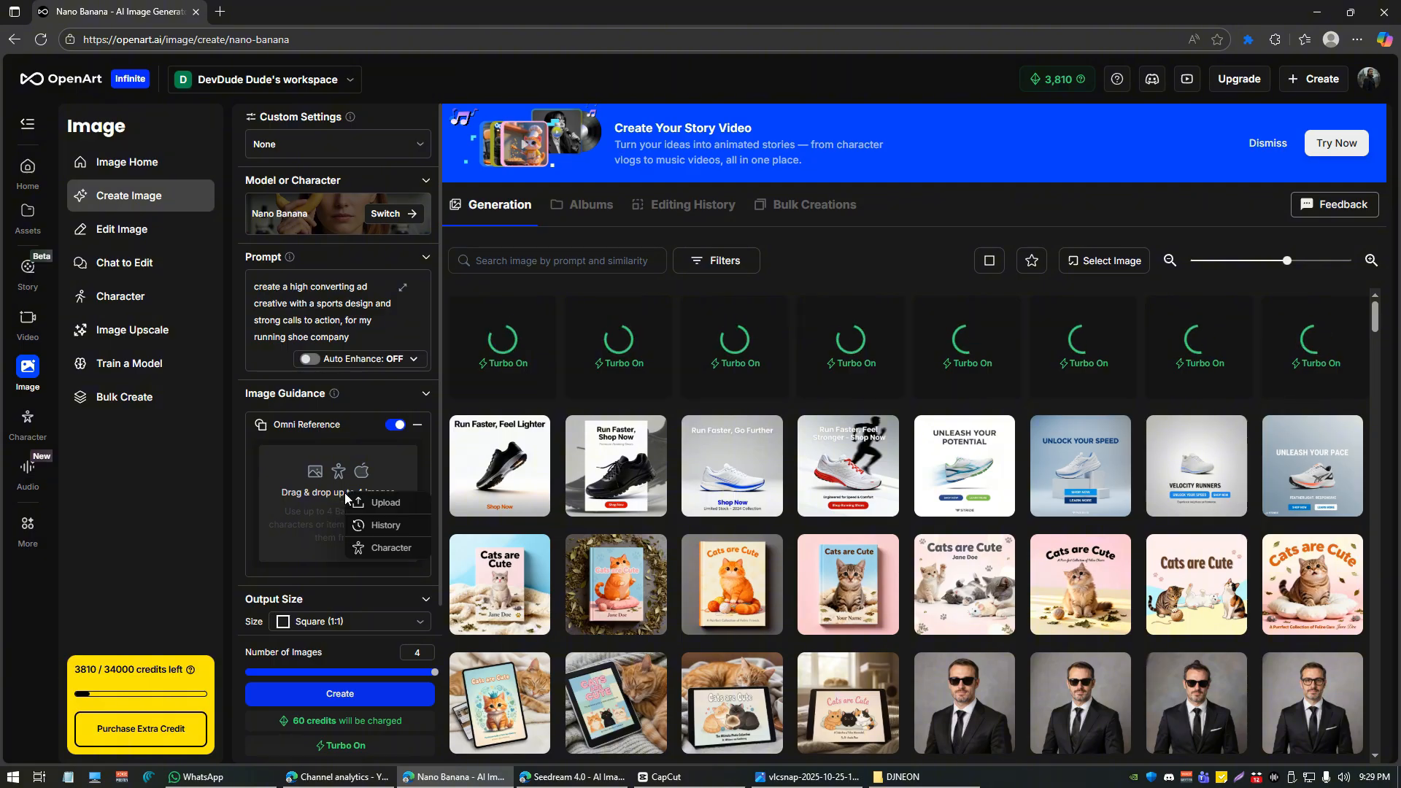
left_click(379, 531)
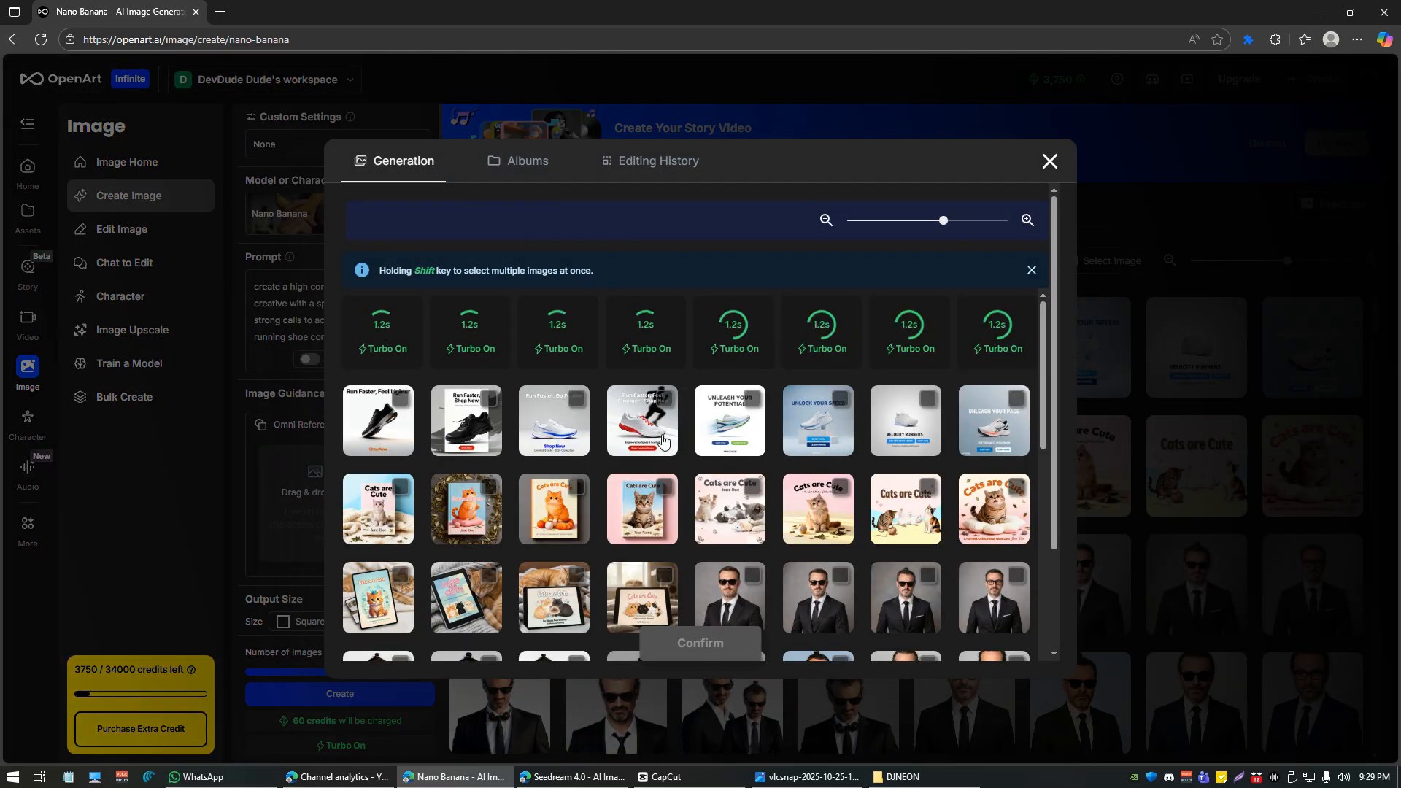
left_click(642, 422)
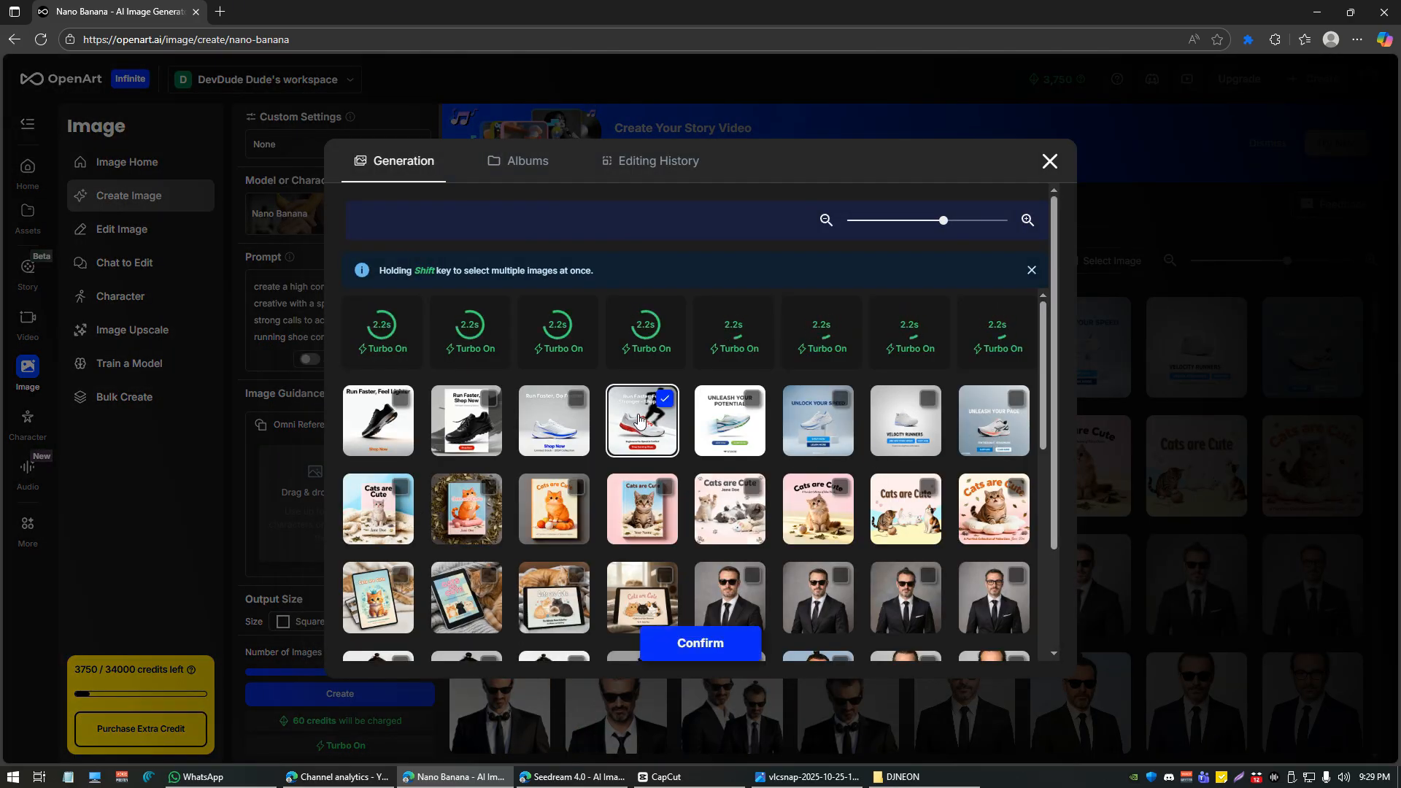
left_click(690, 645)
Step: Replace the prompt with "put this shoe on a model, location miami beach", correcting the misspelled word
left_click(321, 295)
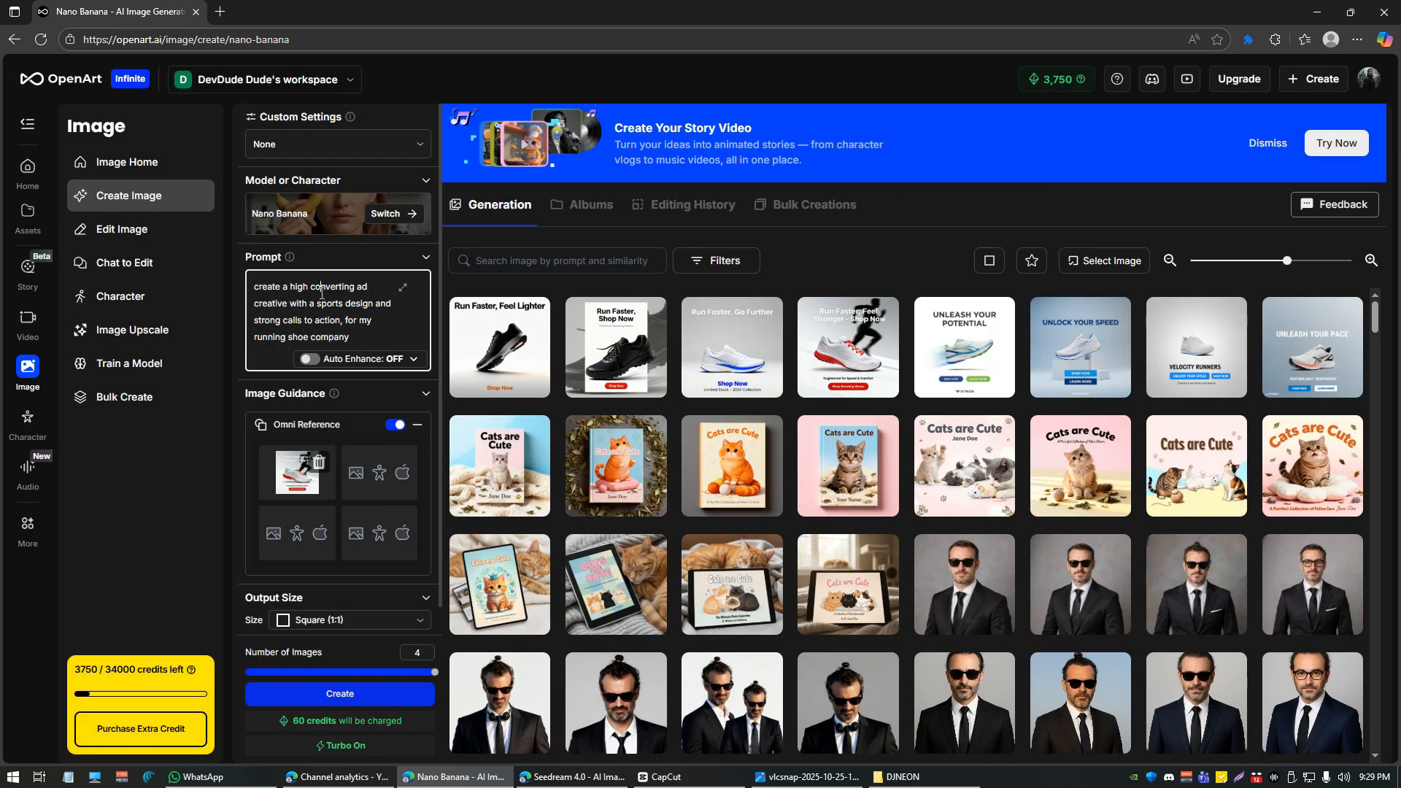
key("ctrl+a")
key("BackSpace")
type("pu")
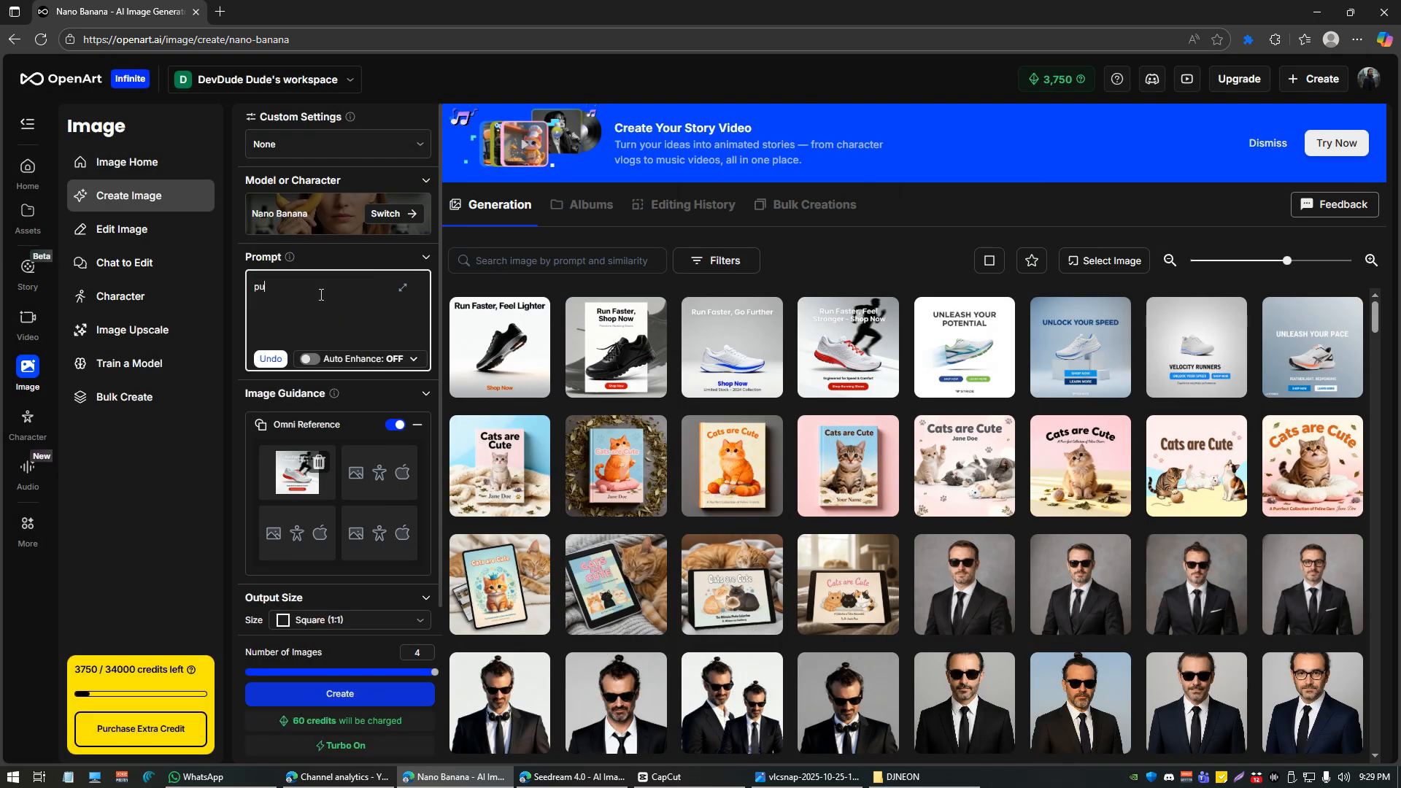
type("t this shoe on a model in")
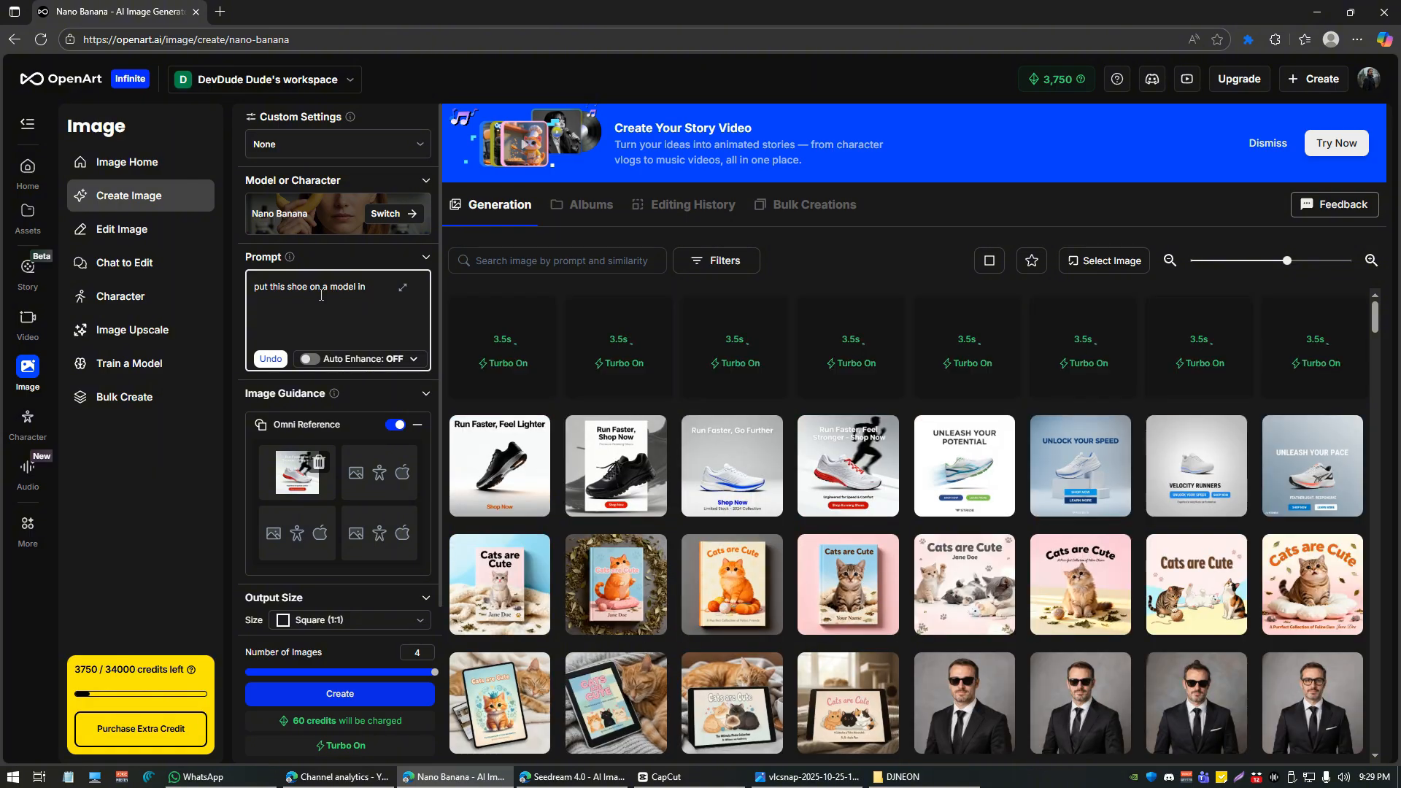
key("BackSpace")
key("BackSpace")
key("BackSpace")
key("BackSpace")
type(",")
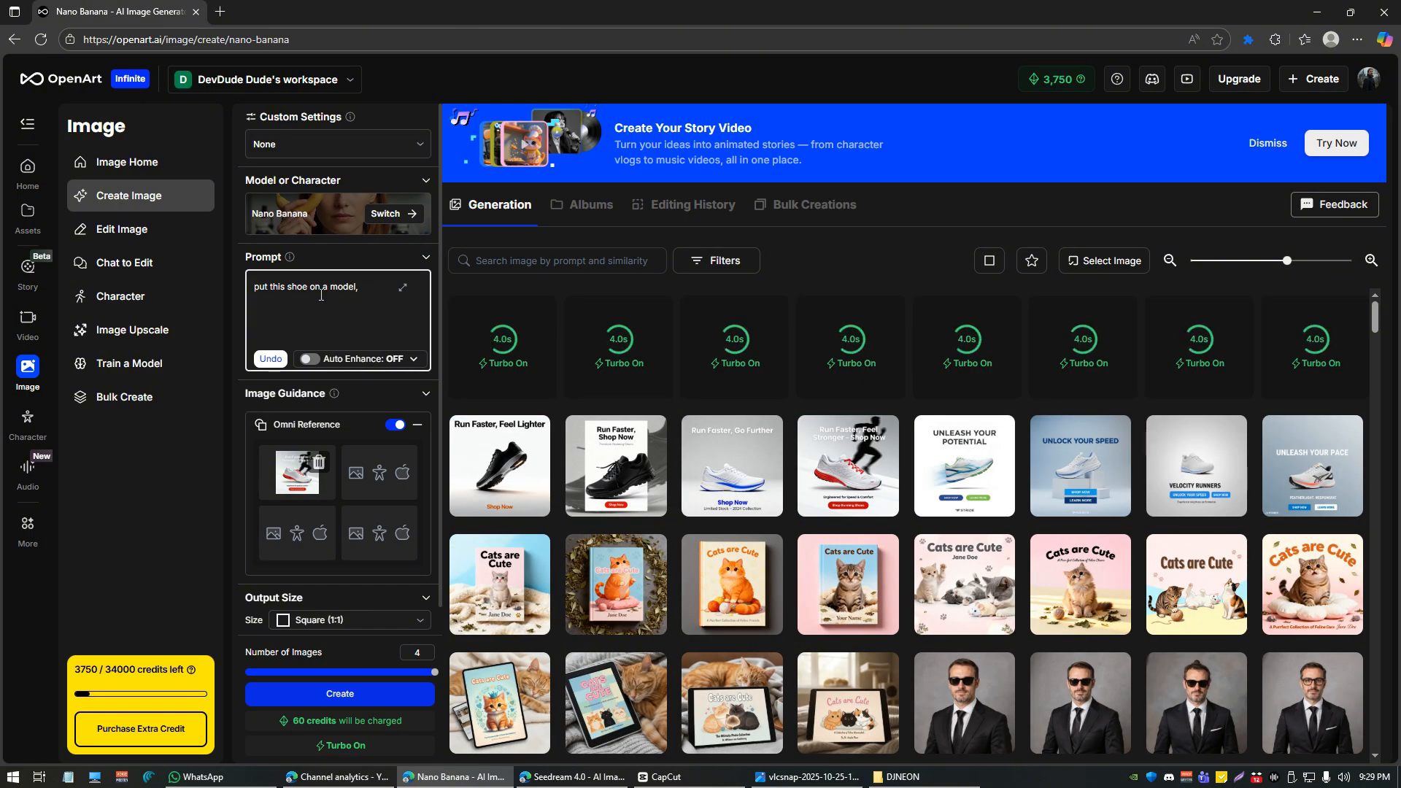
type(" ,ocaiton miami beach")
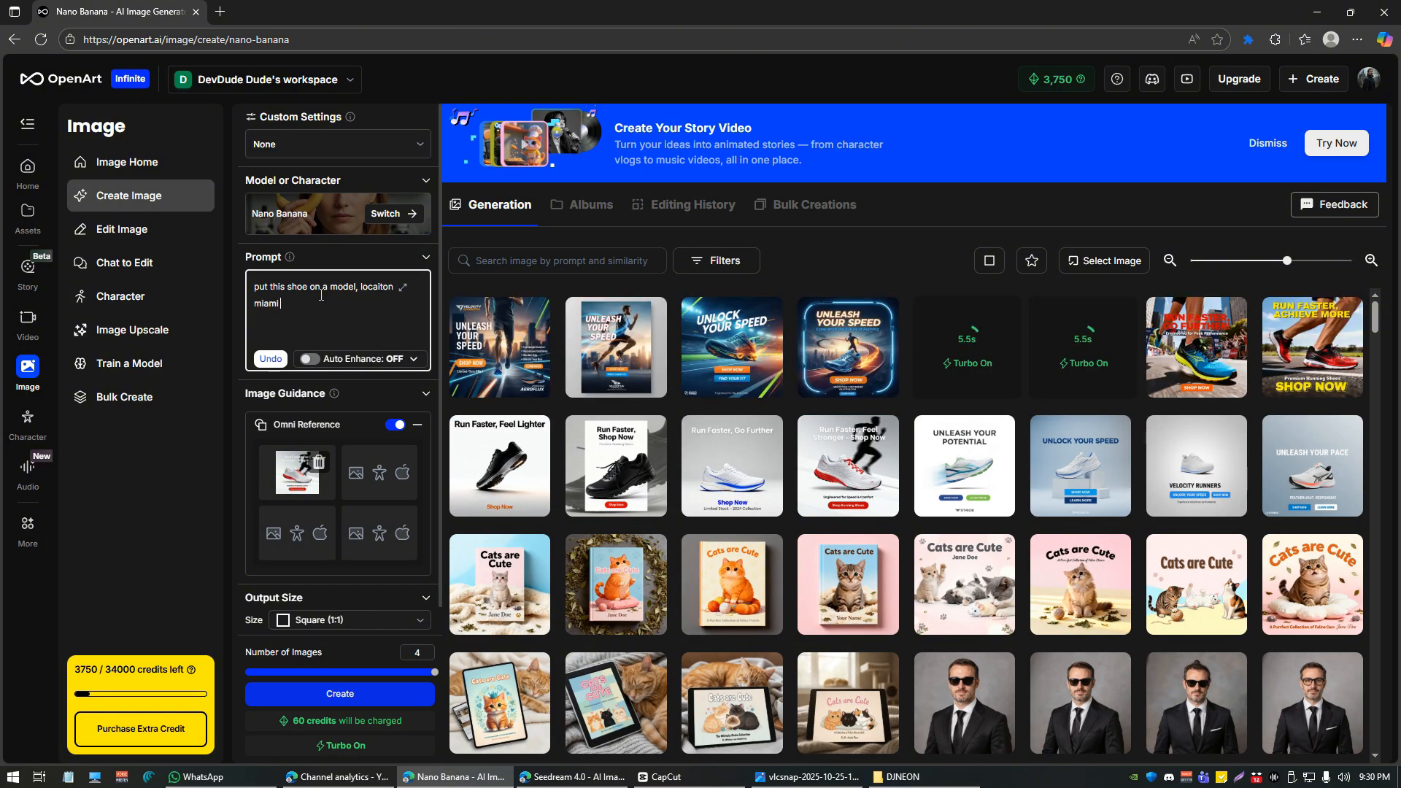
right_click(372, 286)
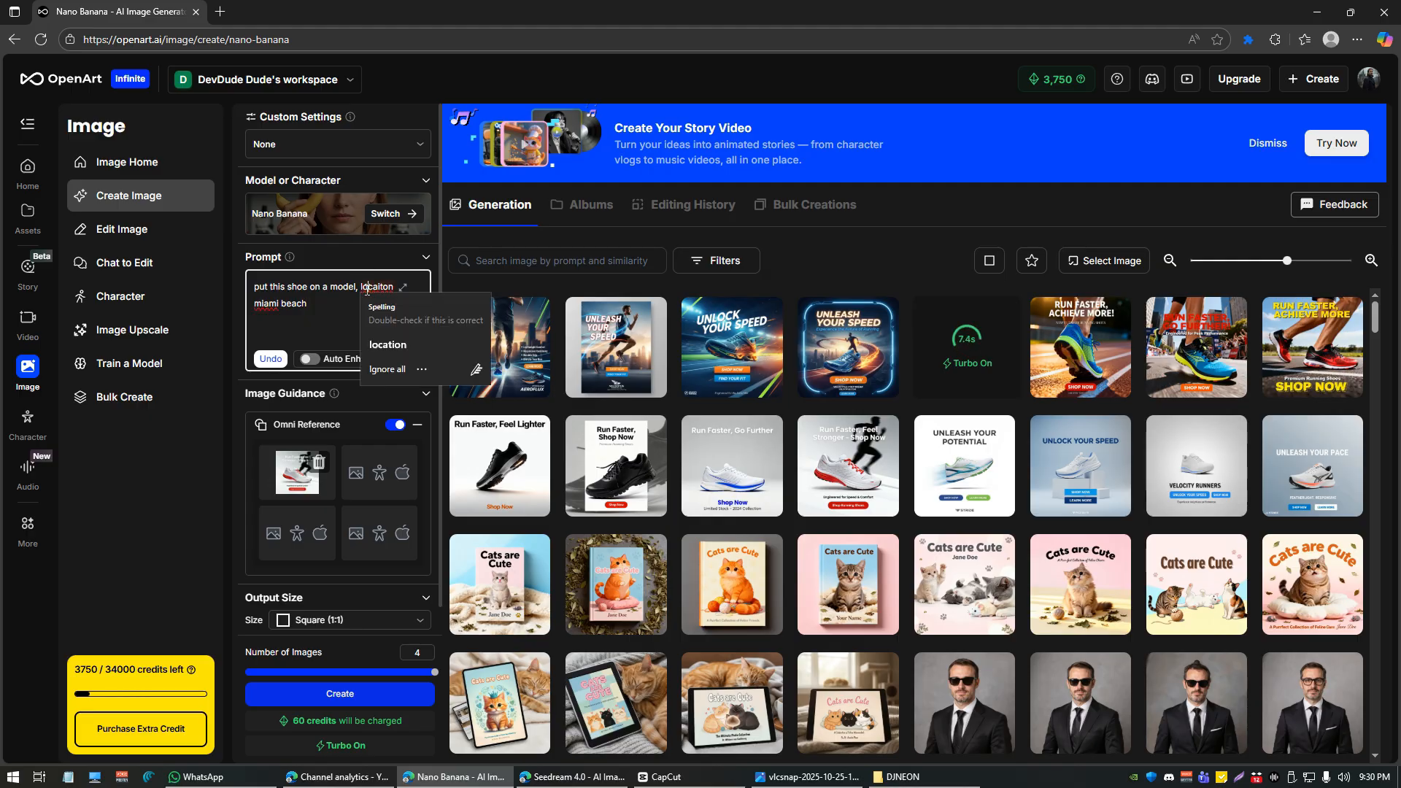
key("Escape")
type("loca")
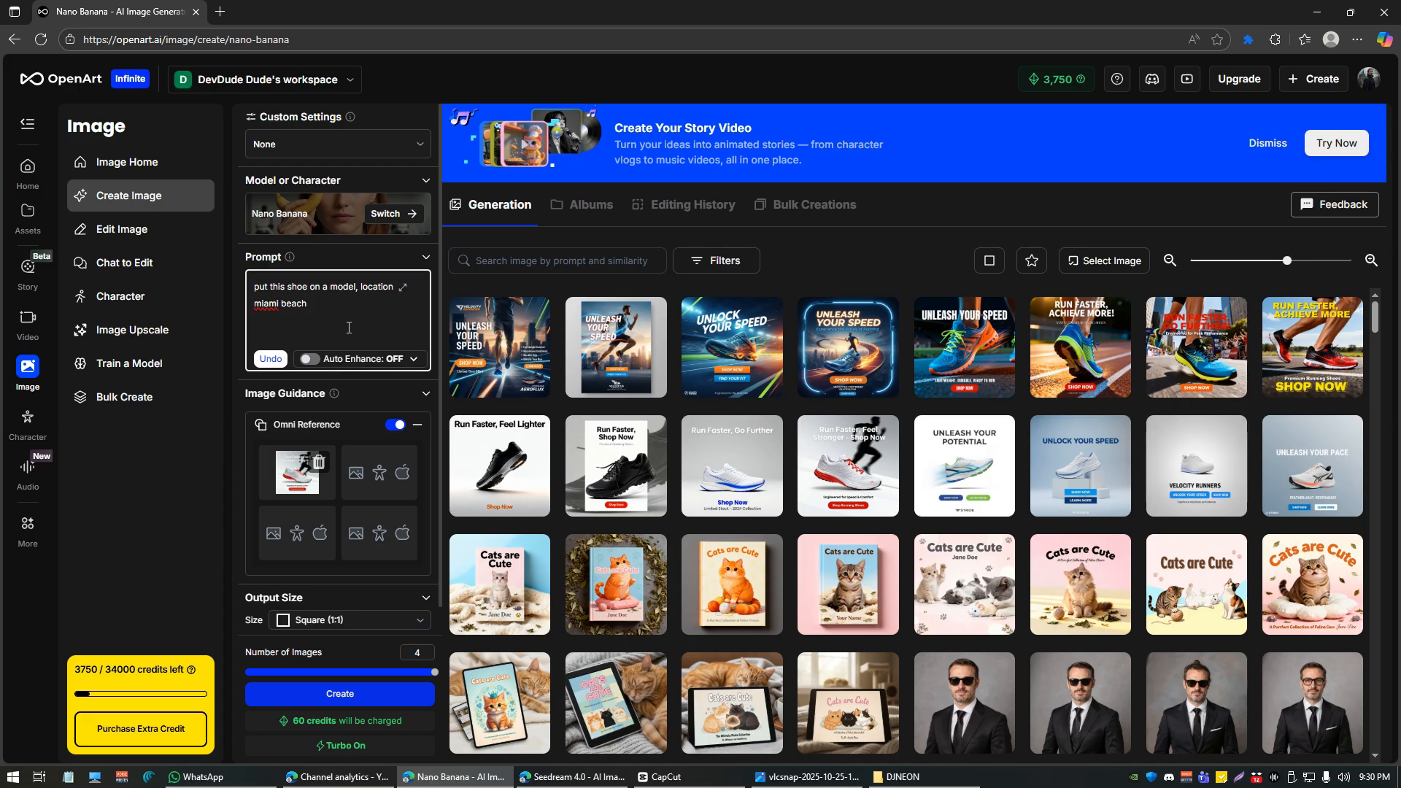
Step: Compare the sports-style running shoe ads made with Seedream 4.0 and Nano Banana in enlarged view
left_click(938, 328)
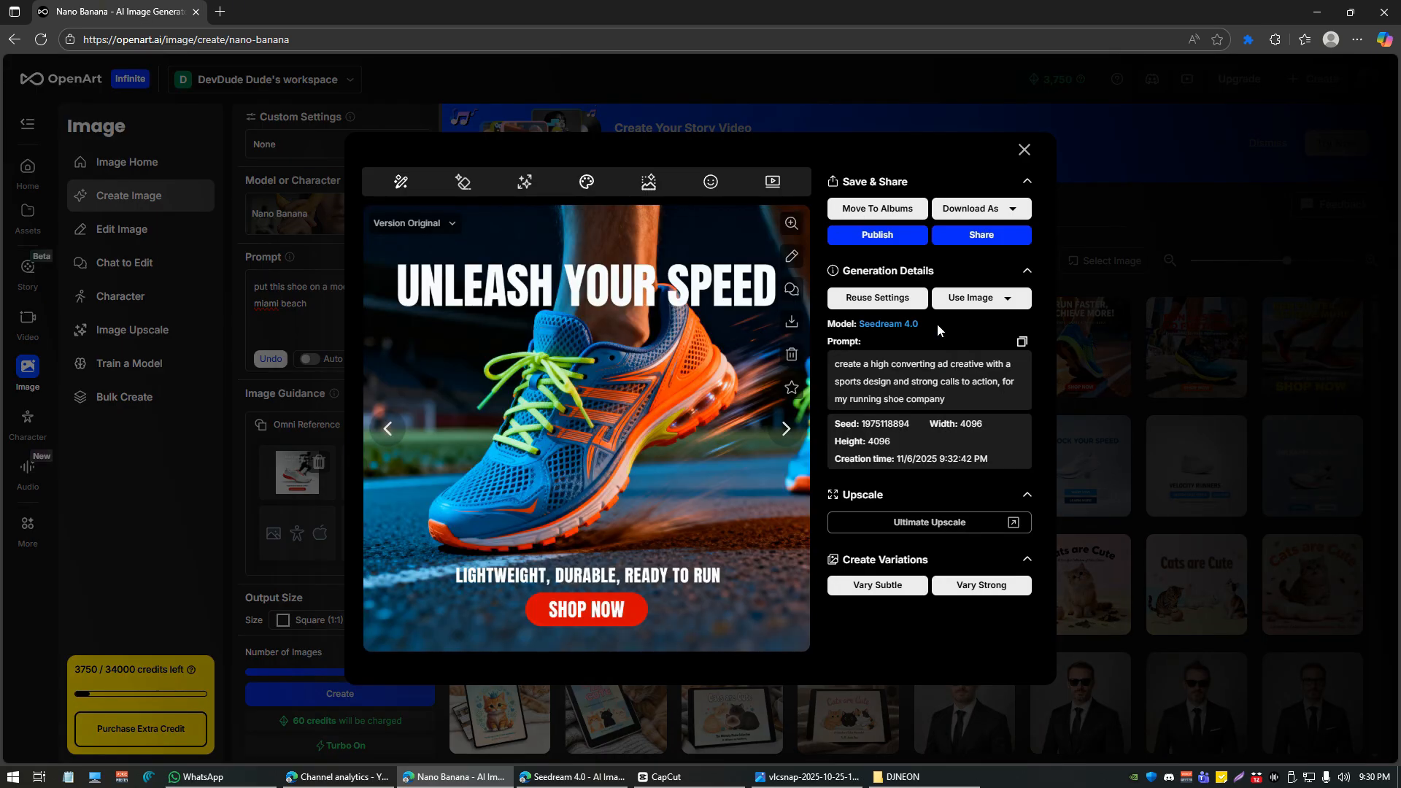
key("Escape")
left_click(1087, 318)
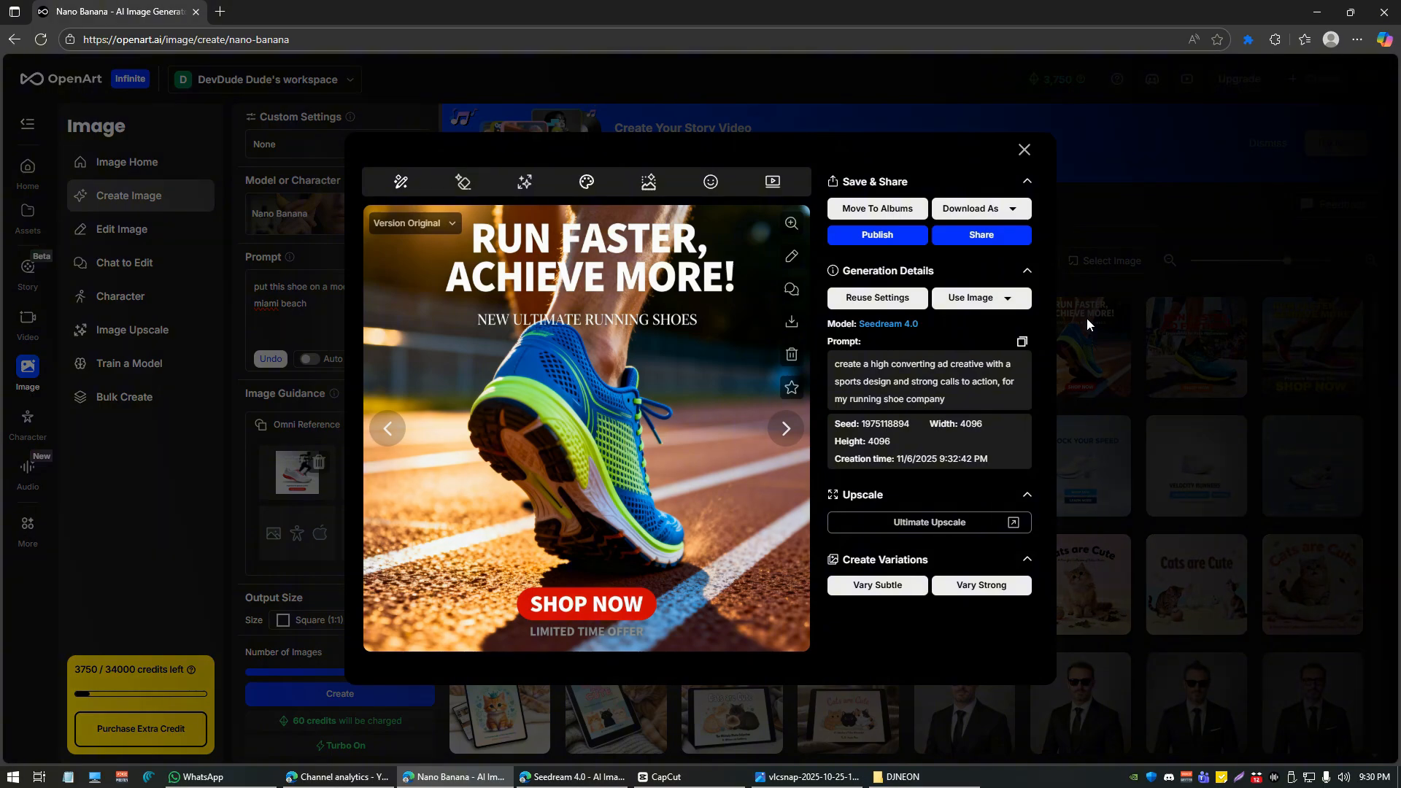
left_click(1088, 318)
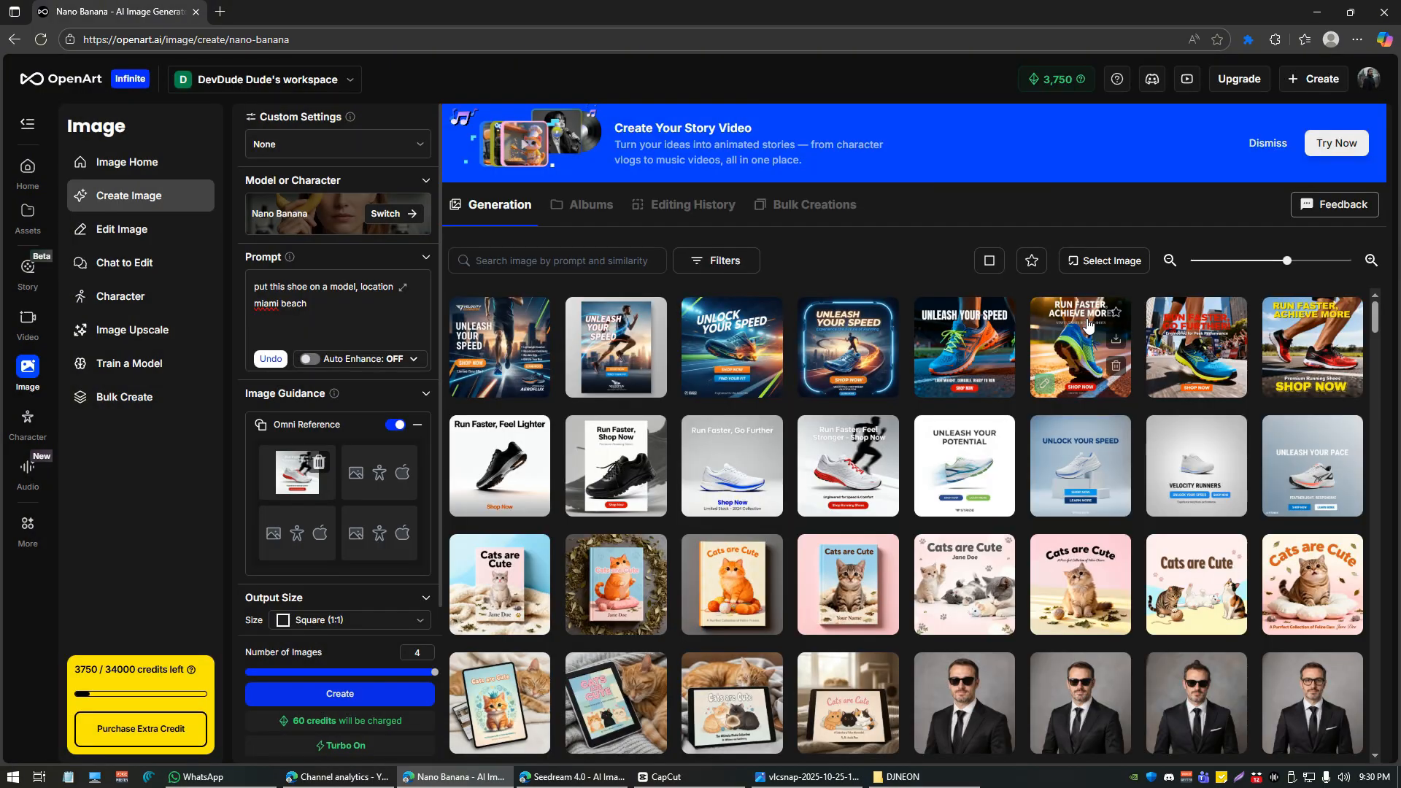
left_click(1164, 334)
key("Escape")
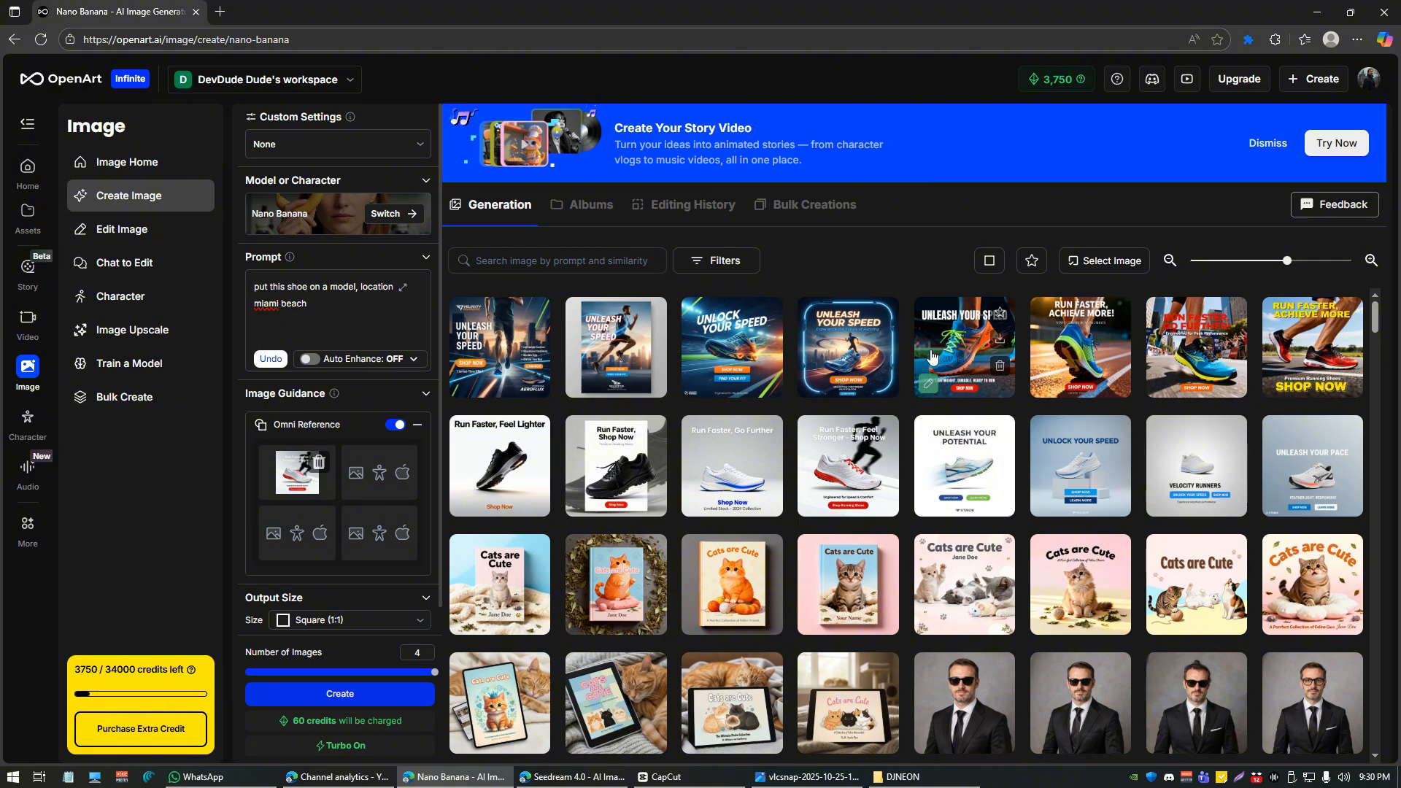
left_click(821, 322)
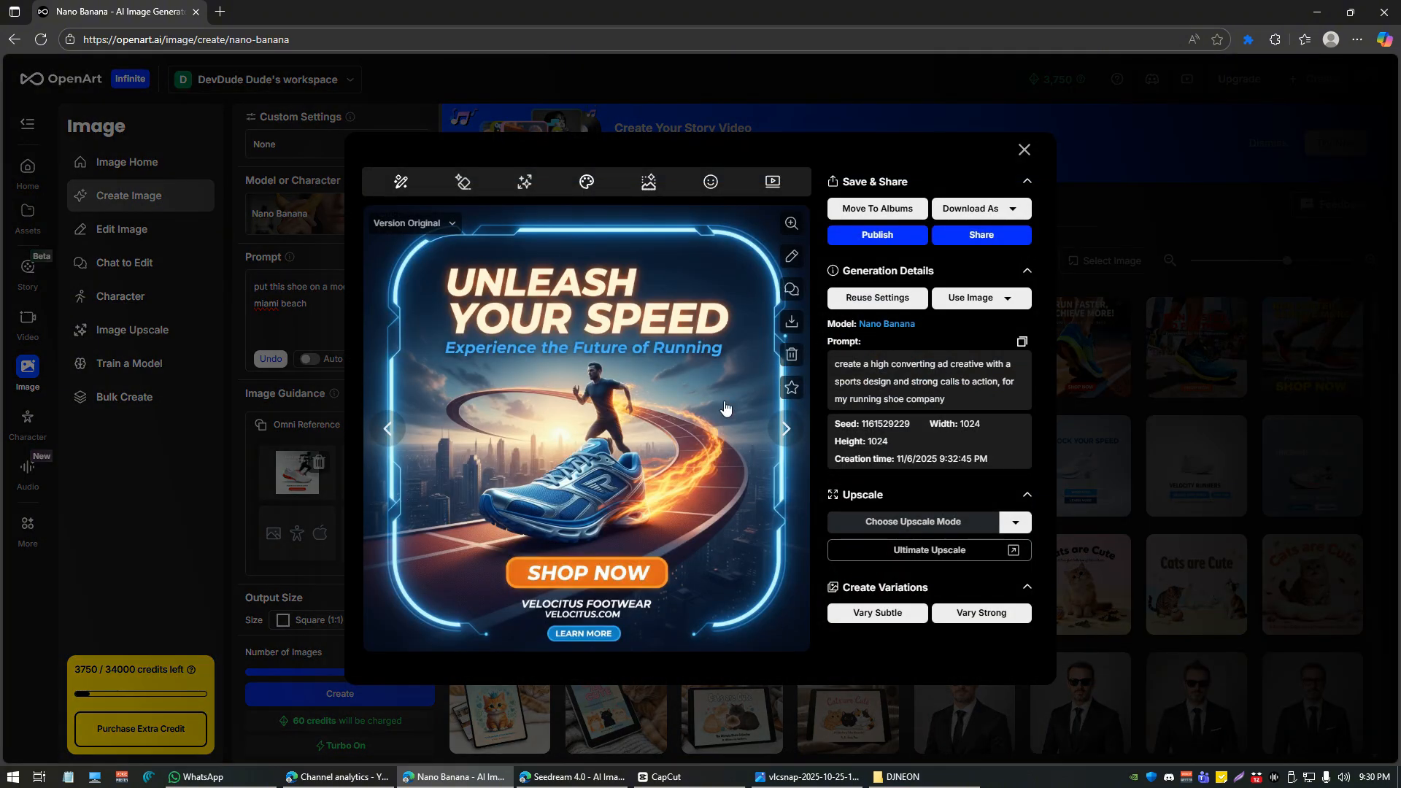
key("Escape")
left_click(846, 341)
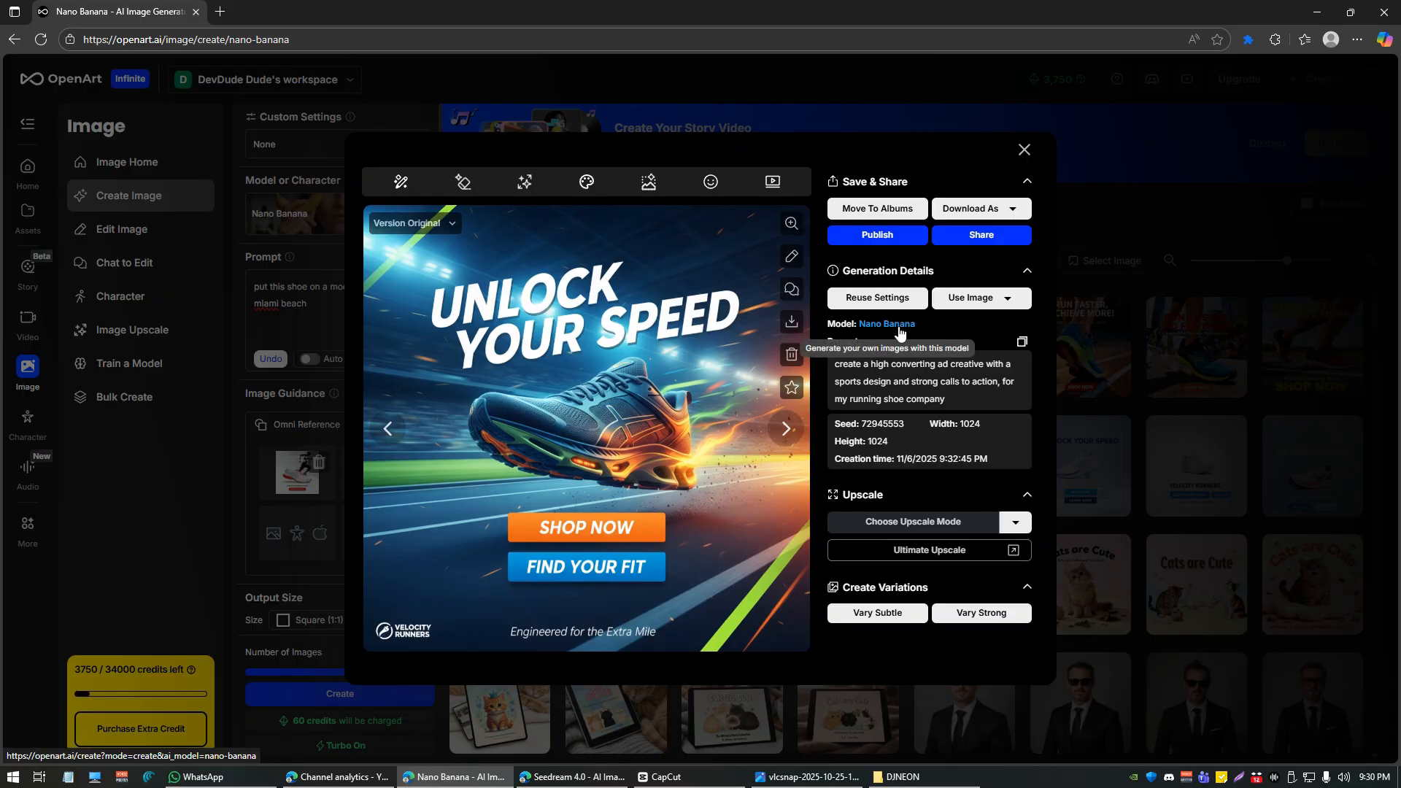
key("Escape")
left_click(1158, 336)
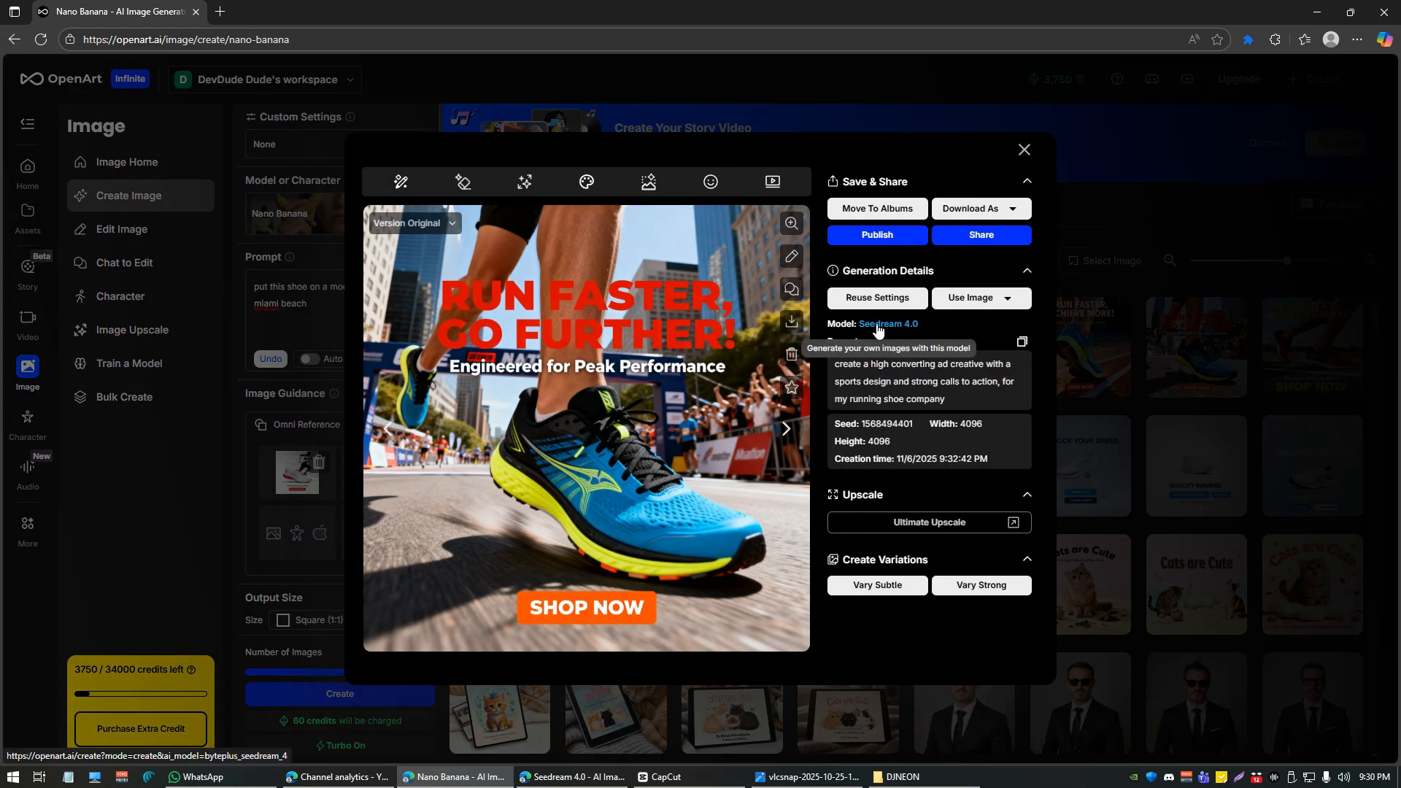
key("Escape")
Step: Inspect the shoes in Seedream 4.0's "Run Faster, Achieve More" ad using temporary capture frames, and recheck its "Unleash Your Speed" ad
left_click(1295, 337)
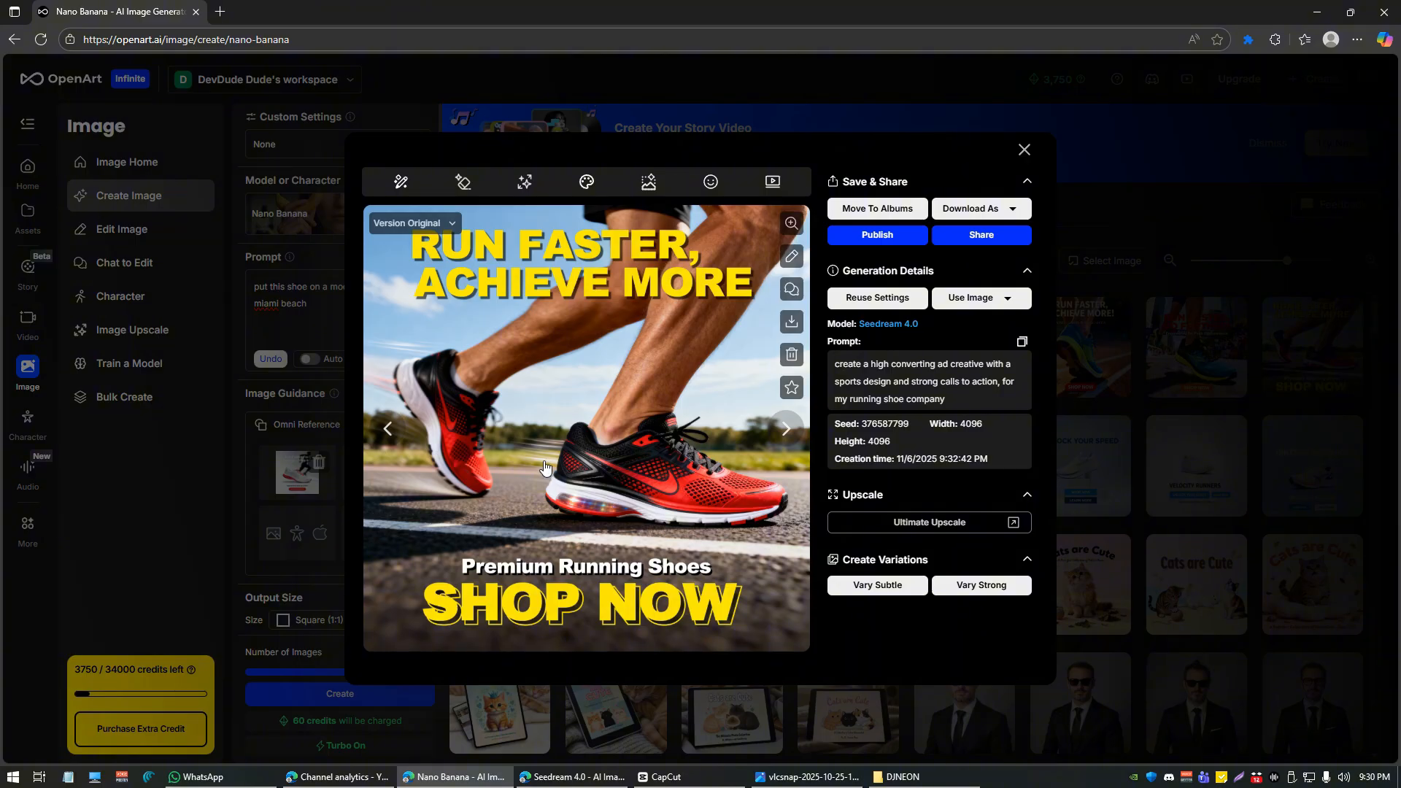
key("Print")
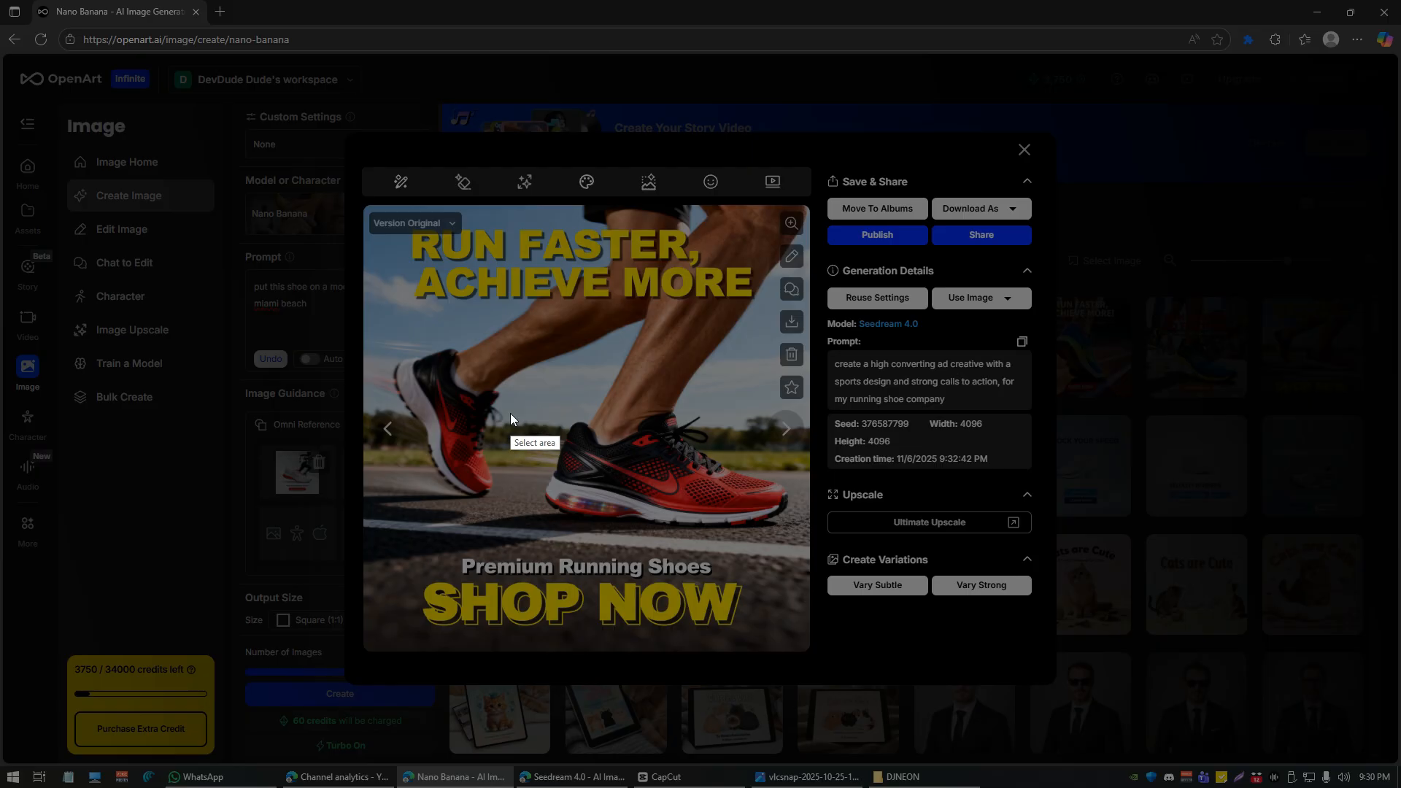
left_click_drag(510, 414, 567, 482)
left_click_drag(369, 405, 432, 461)
mouse_move(353, 327)
left_mouse_down()
mouse_move(394, 386)
mouse_move(451, 393)
left_mouse_up()
key("Escape")
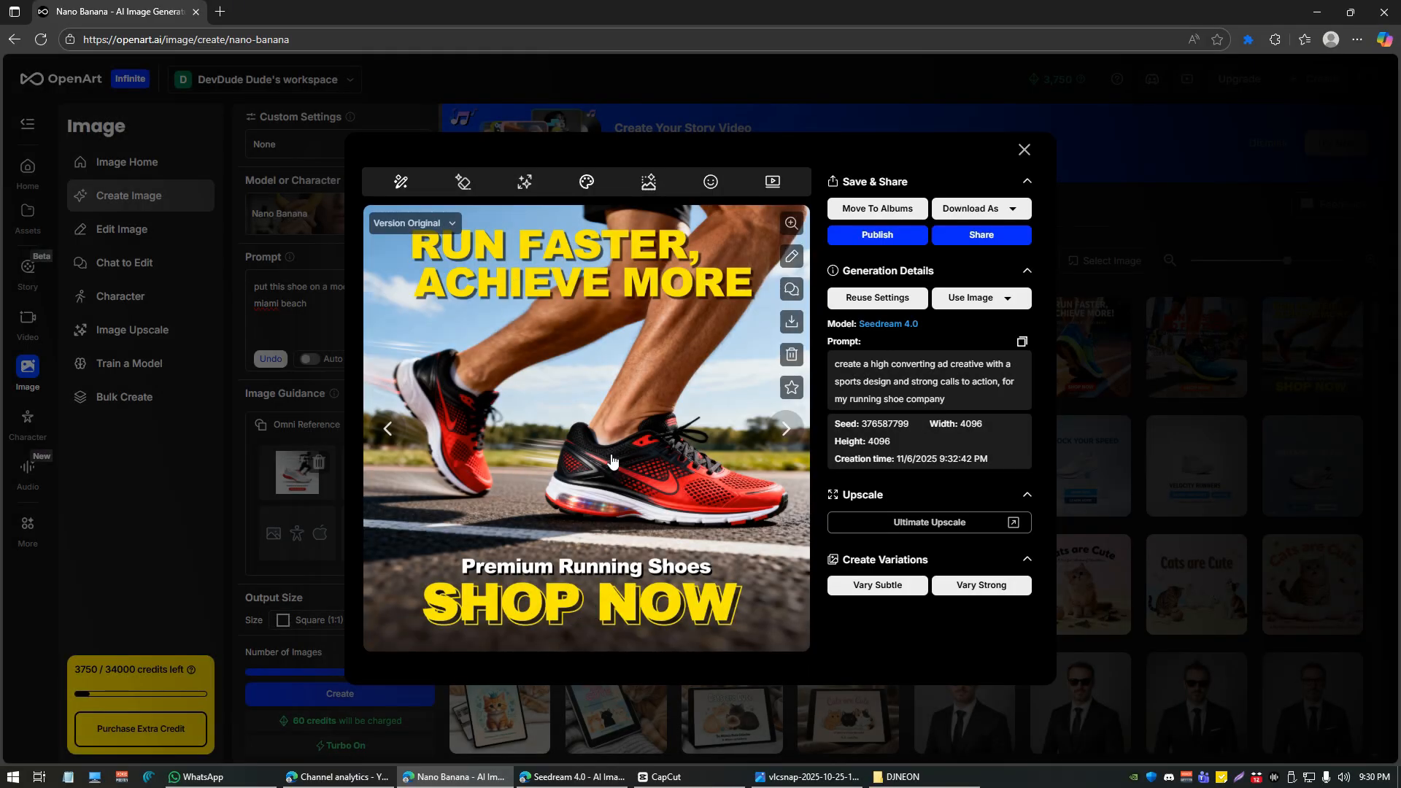
key("Escape")
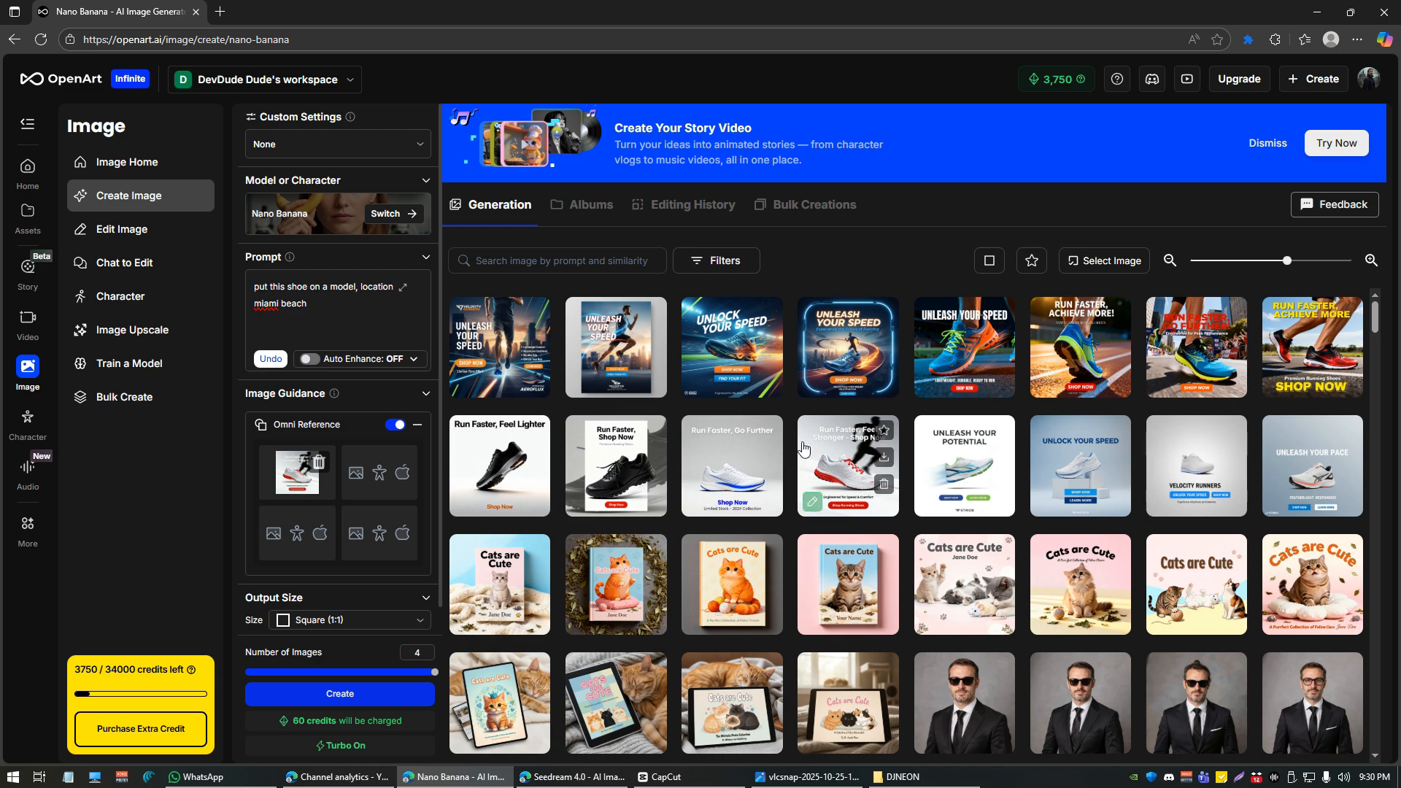
left_click(952, 325)
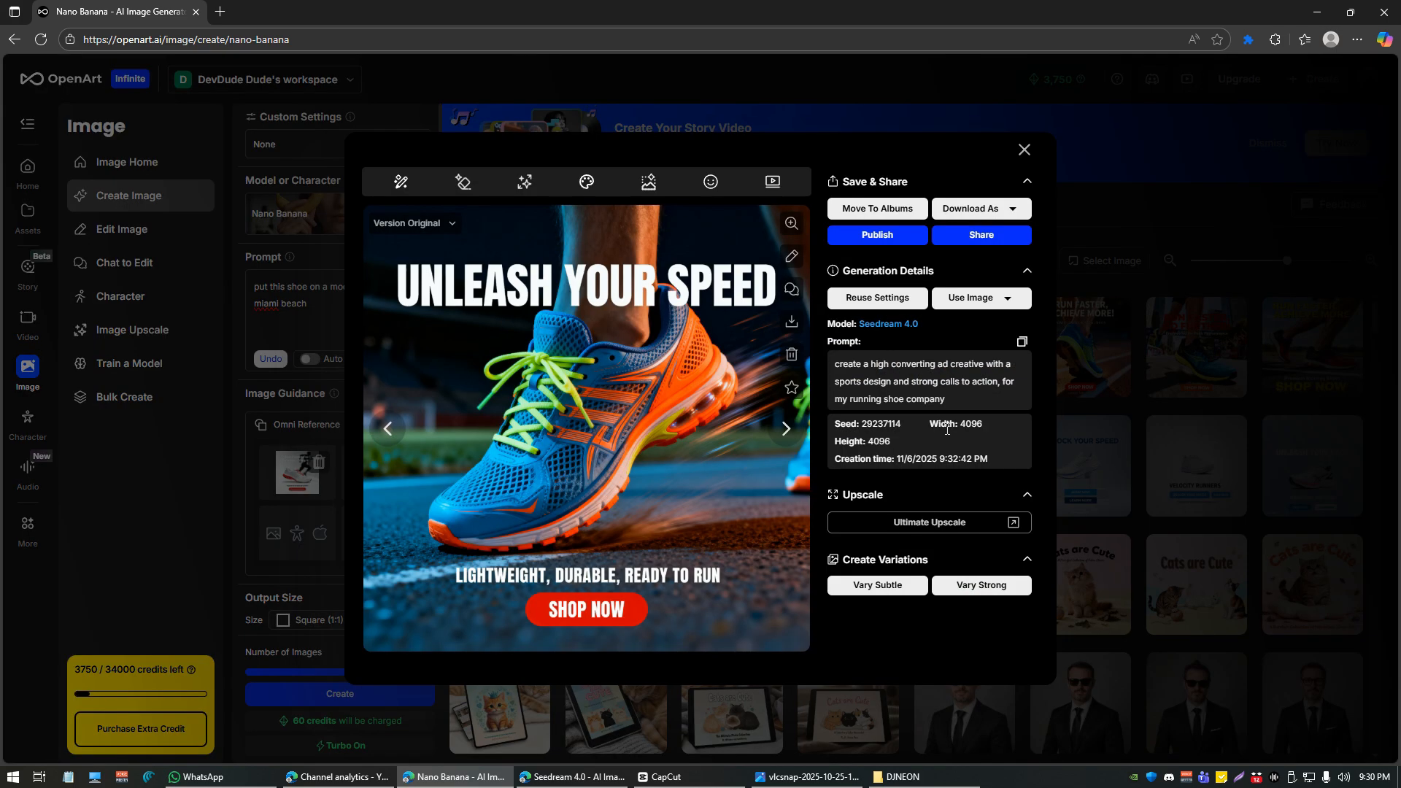
key("Escape")
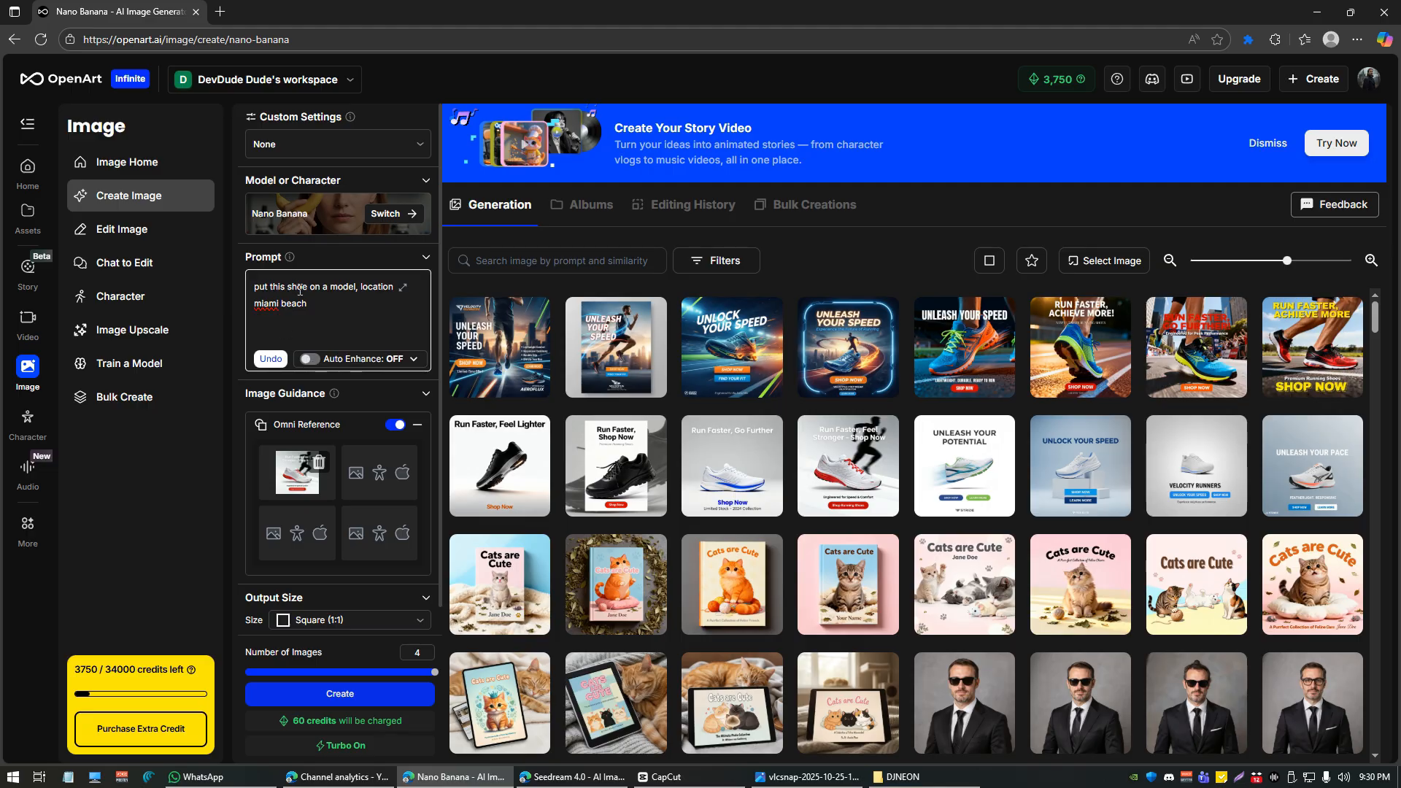
Step: Extend the prompt with ", purpsoe ad creative, high converting, calls to action, art style retro" and generate four images with Nano Banana
left_click(318, 309)
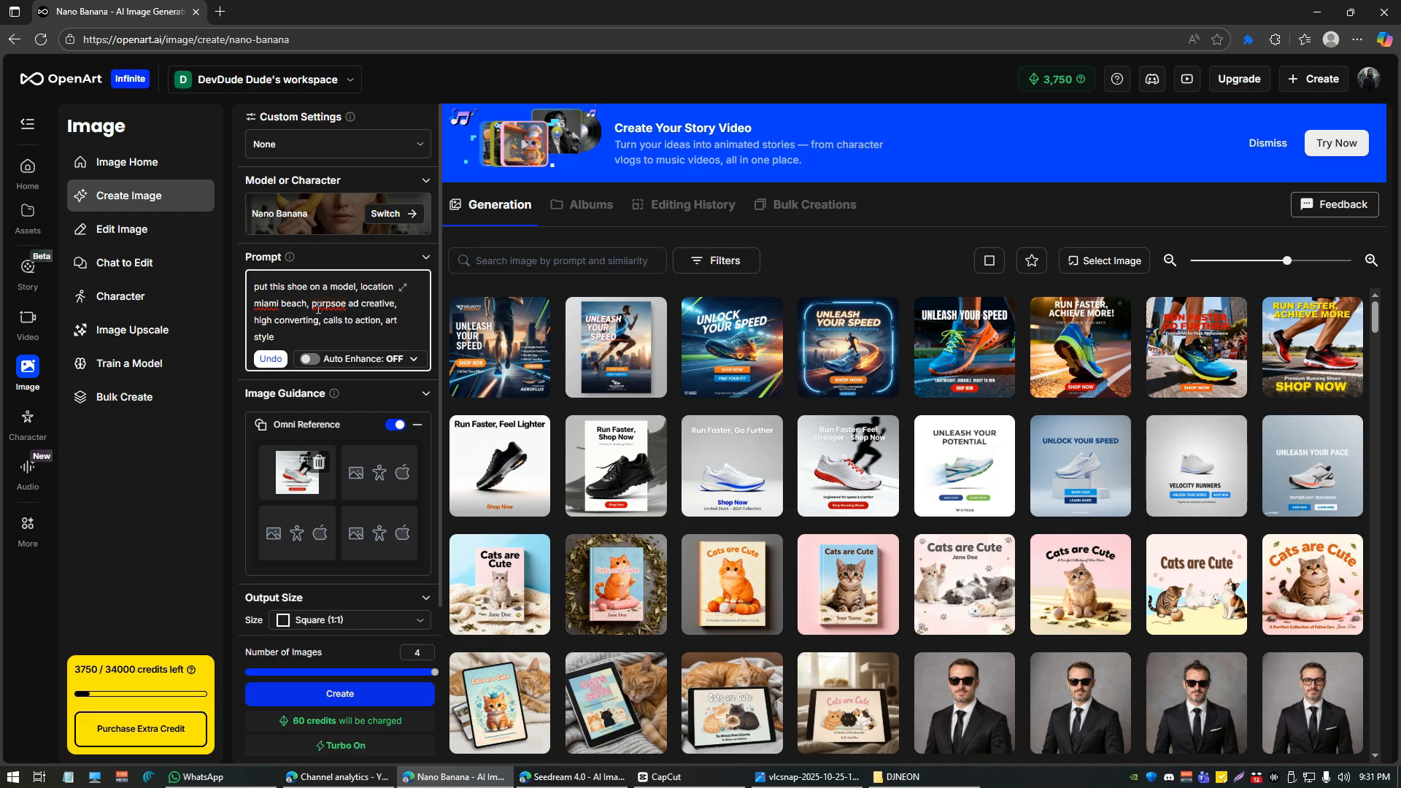
left_click(342, 700)
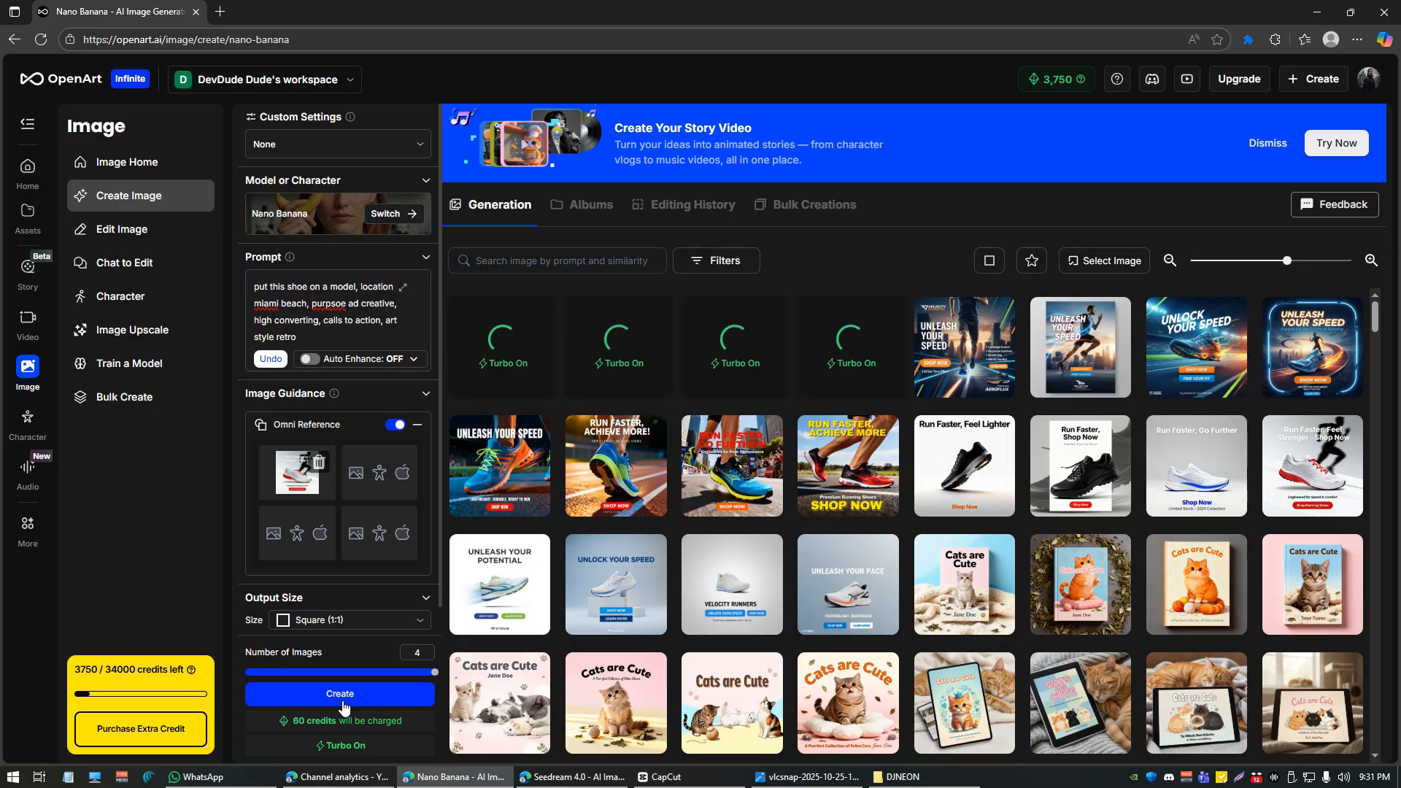
Step: Switch the model to Seedream 4.0 and generate four images from the same Miami Beach prompt and shoe reference
left_click(385, 215)
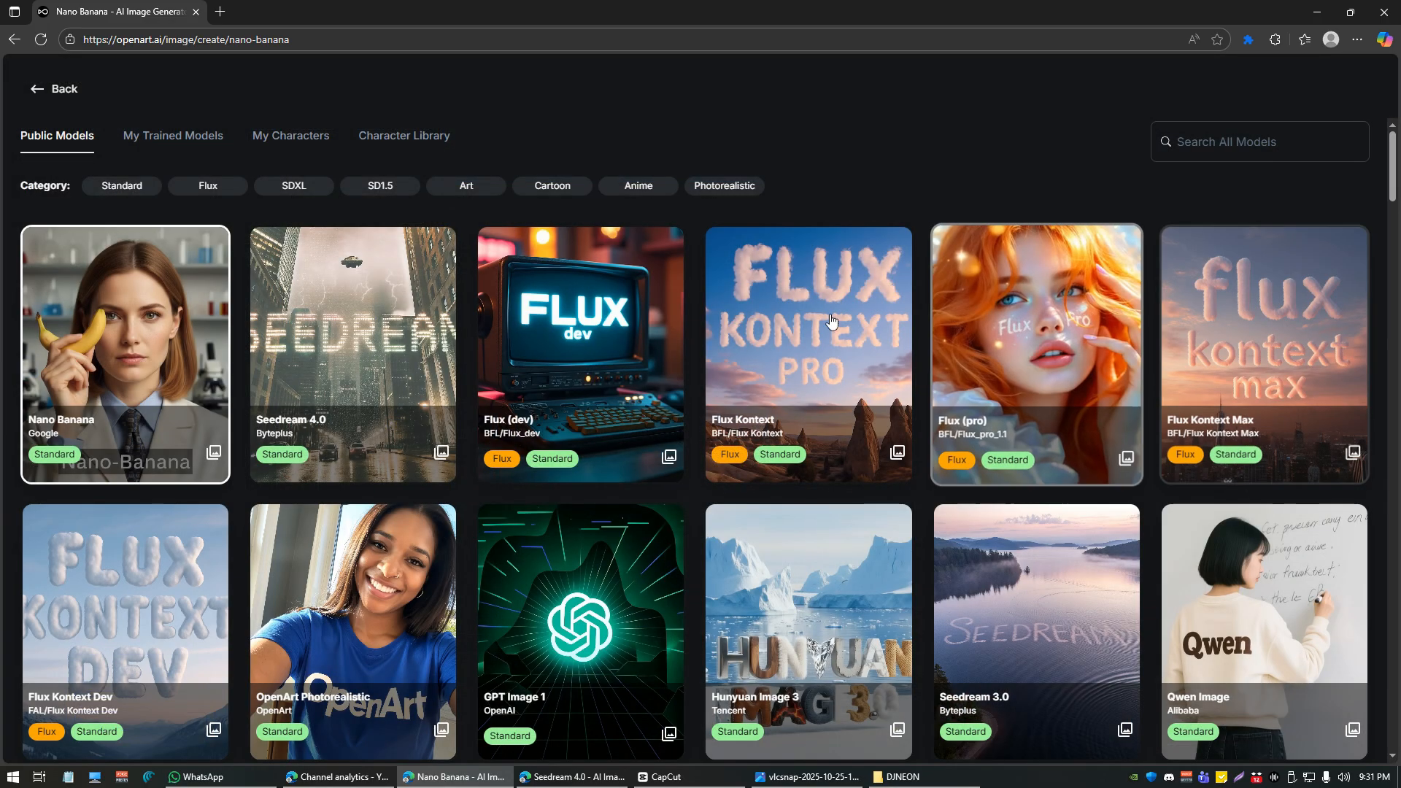
left_click(362, 305)
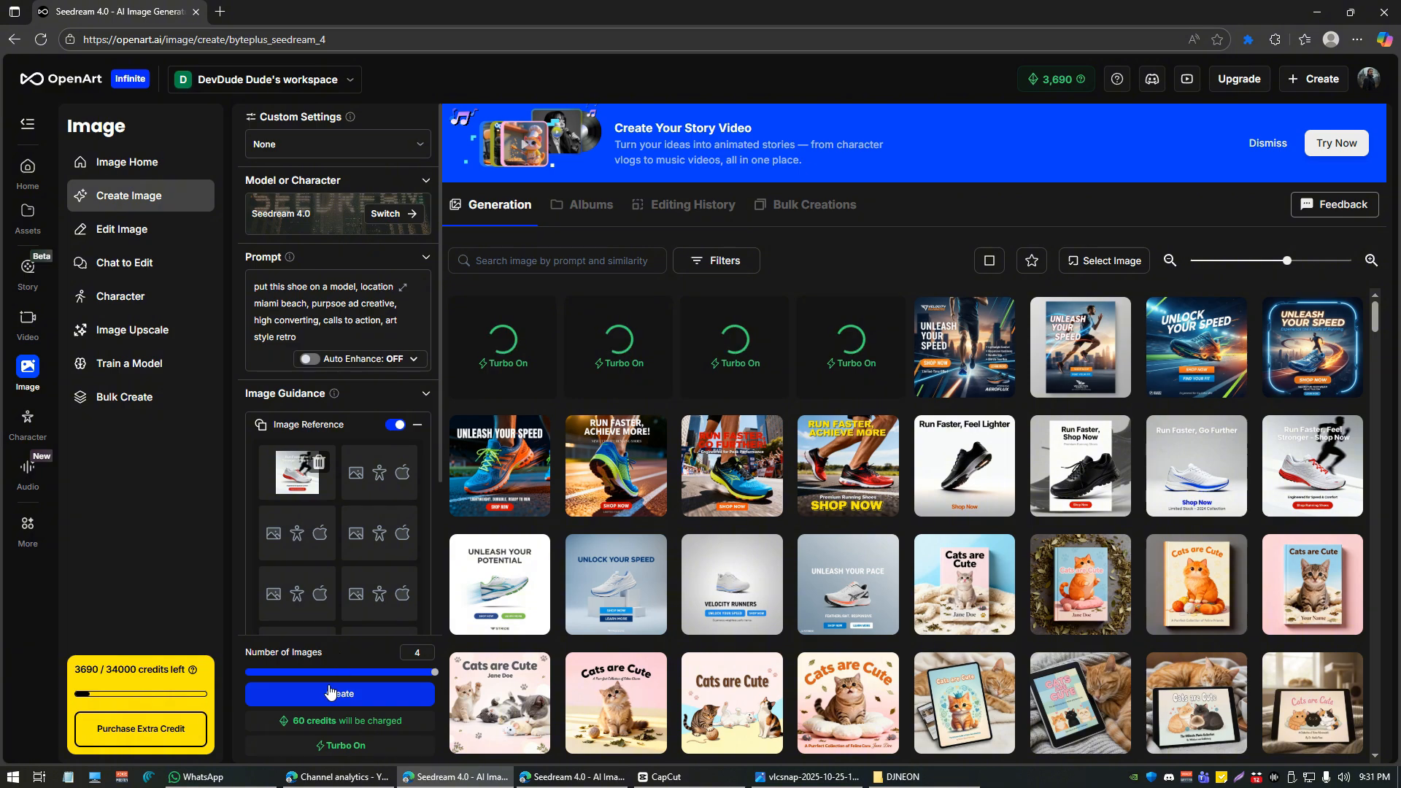
left_click(331, 699)
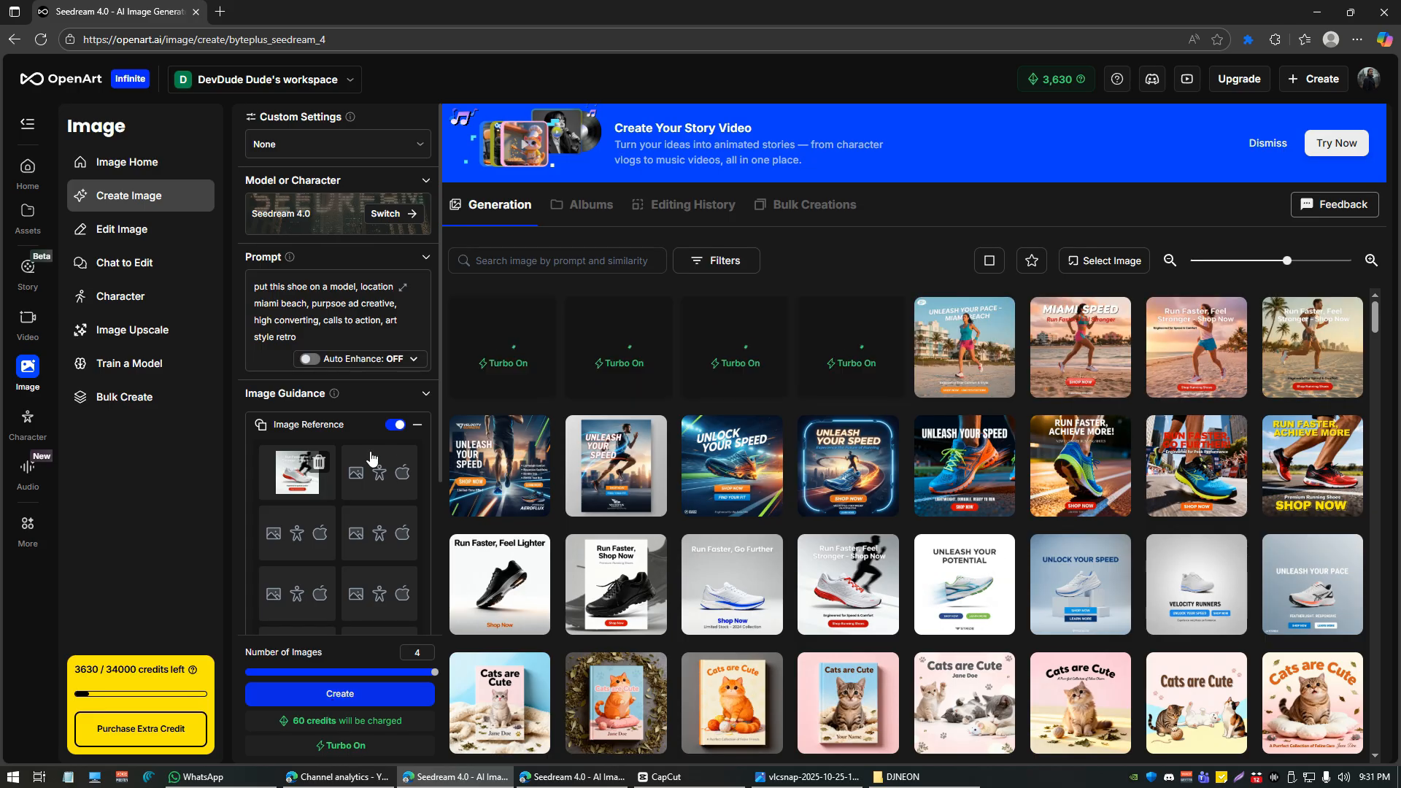
Step: Compare the four Nano Banana Miami Beach ads with the original red and white shoe ad used as reference
left_click(834, 585)
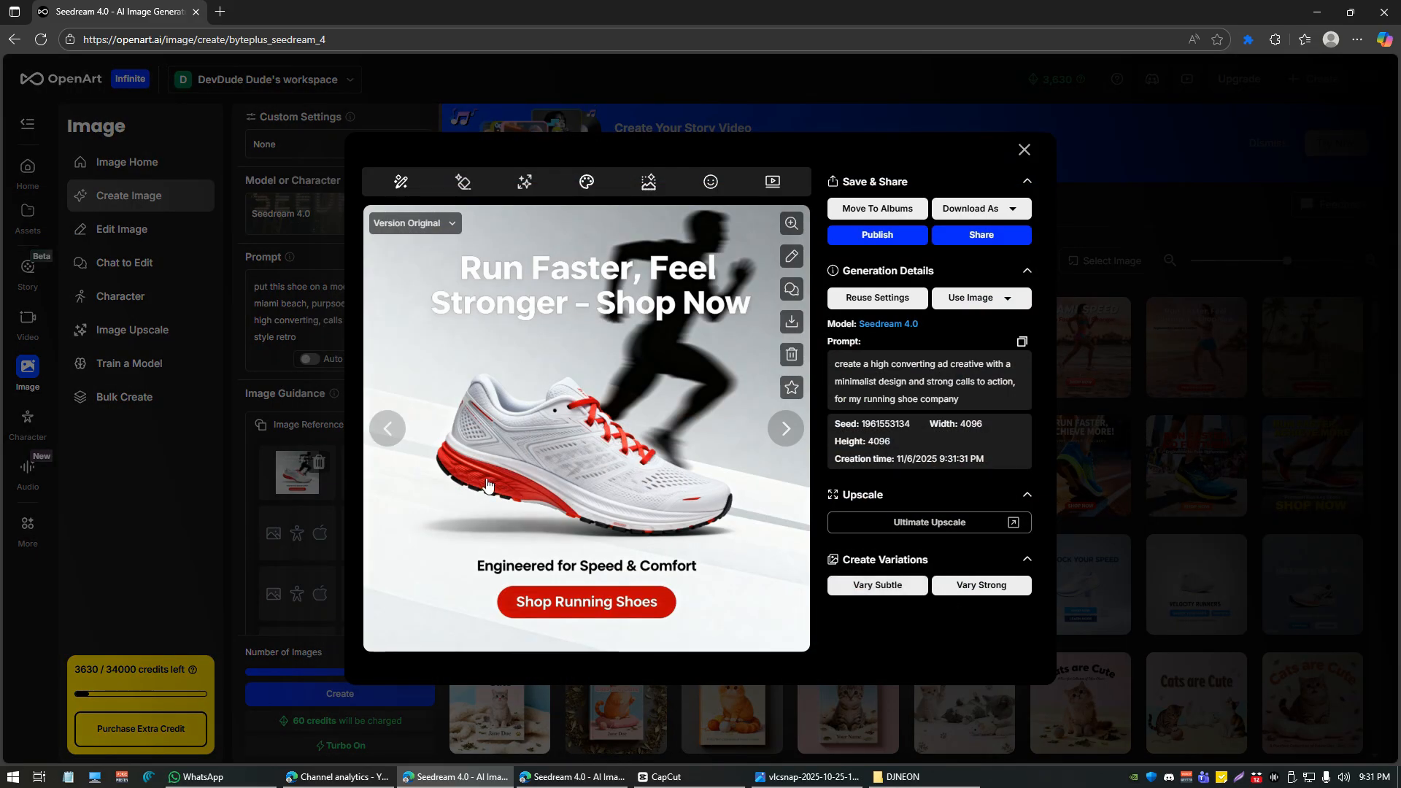
key("Escape")
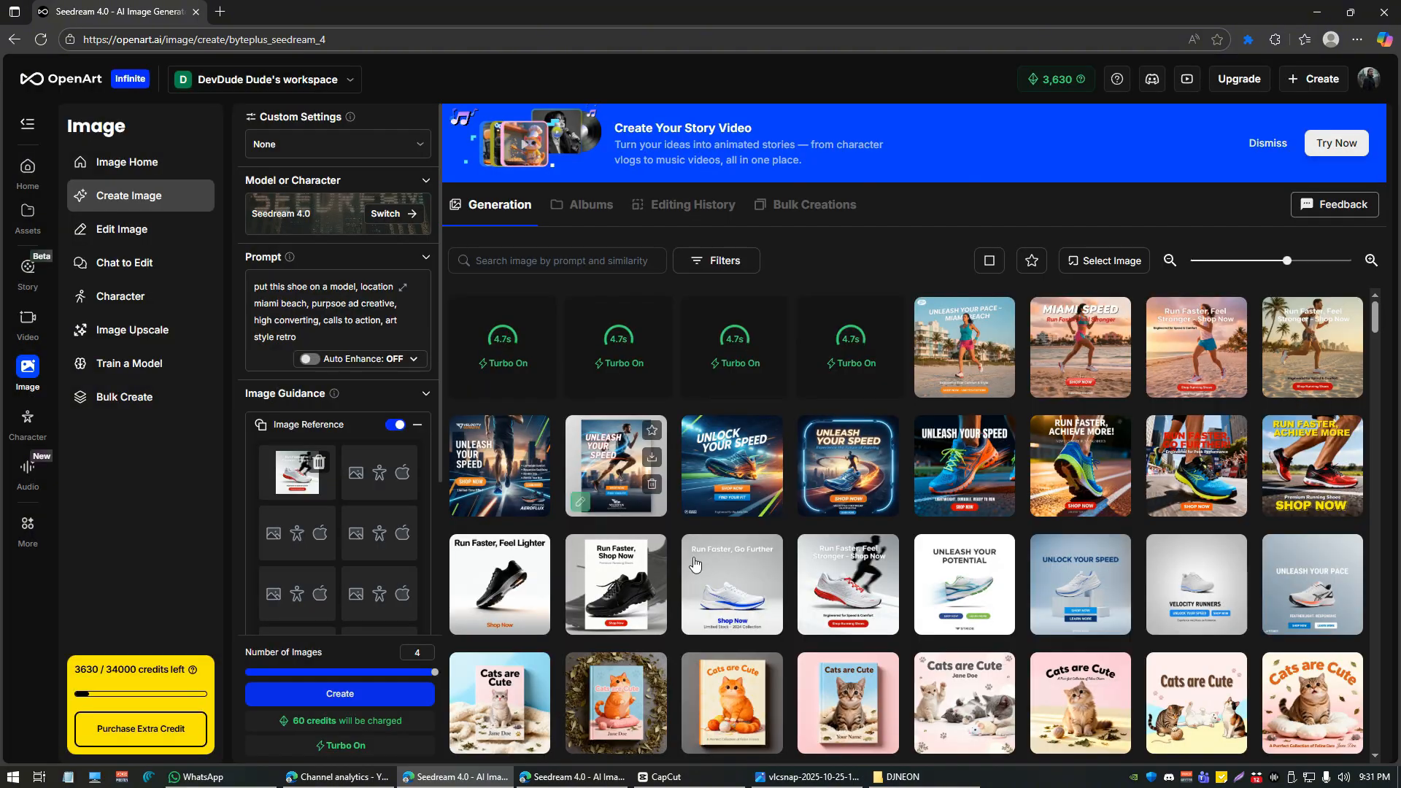
left_click(951, 335)
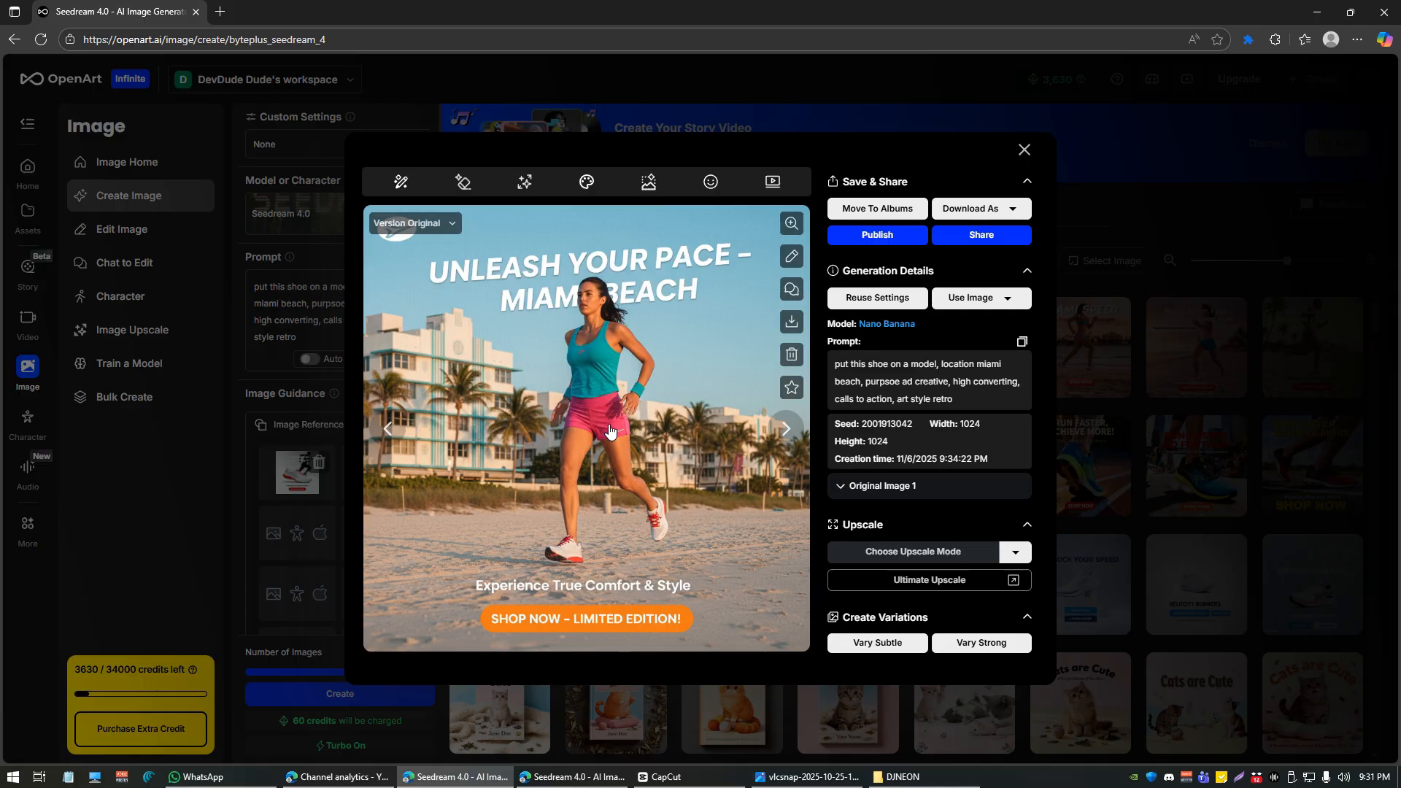
left_click(1107, 363)
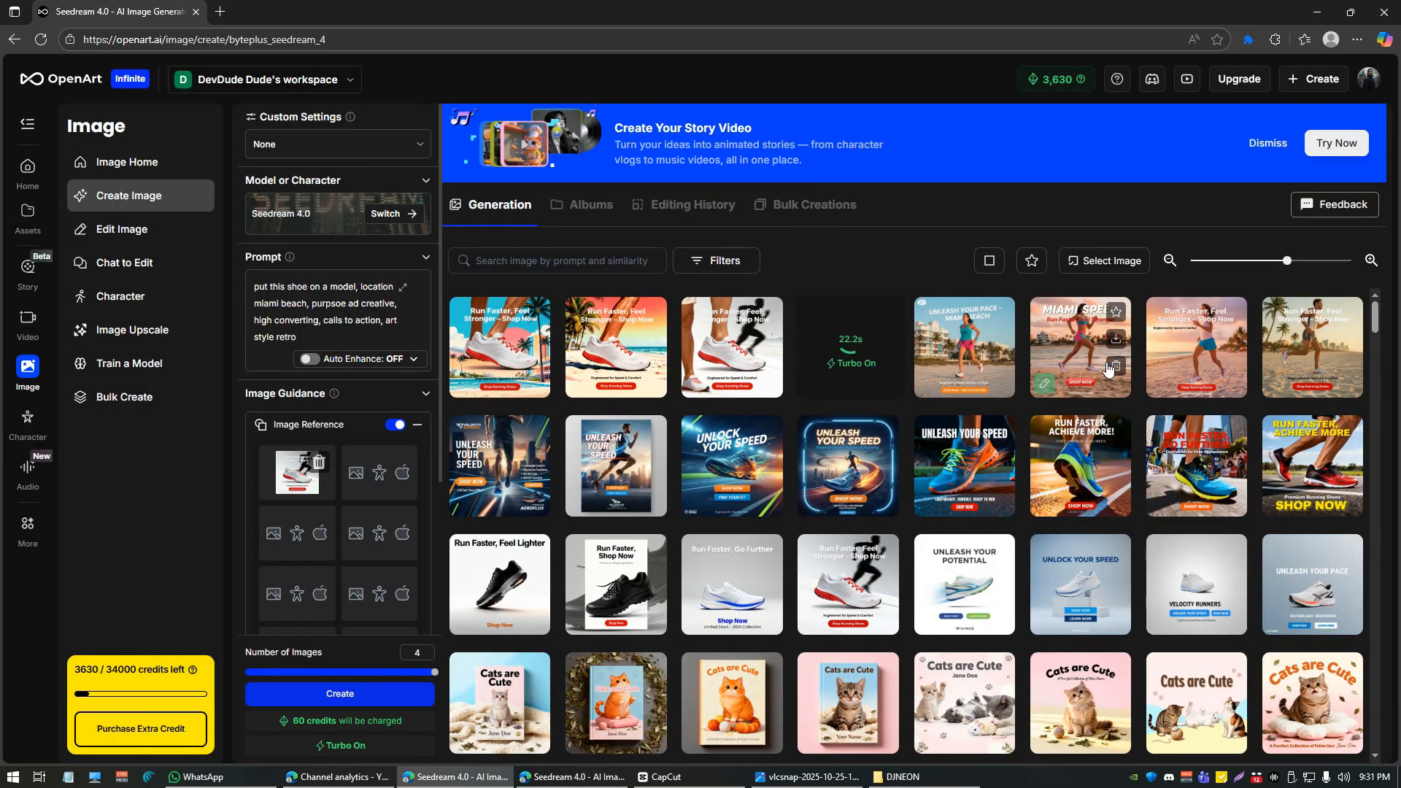
left_click(1070, 333)
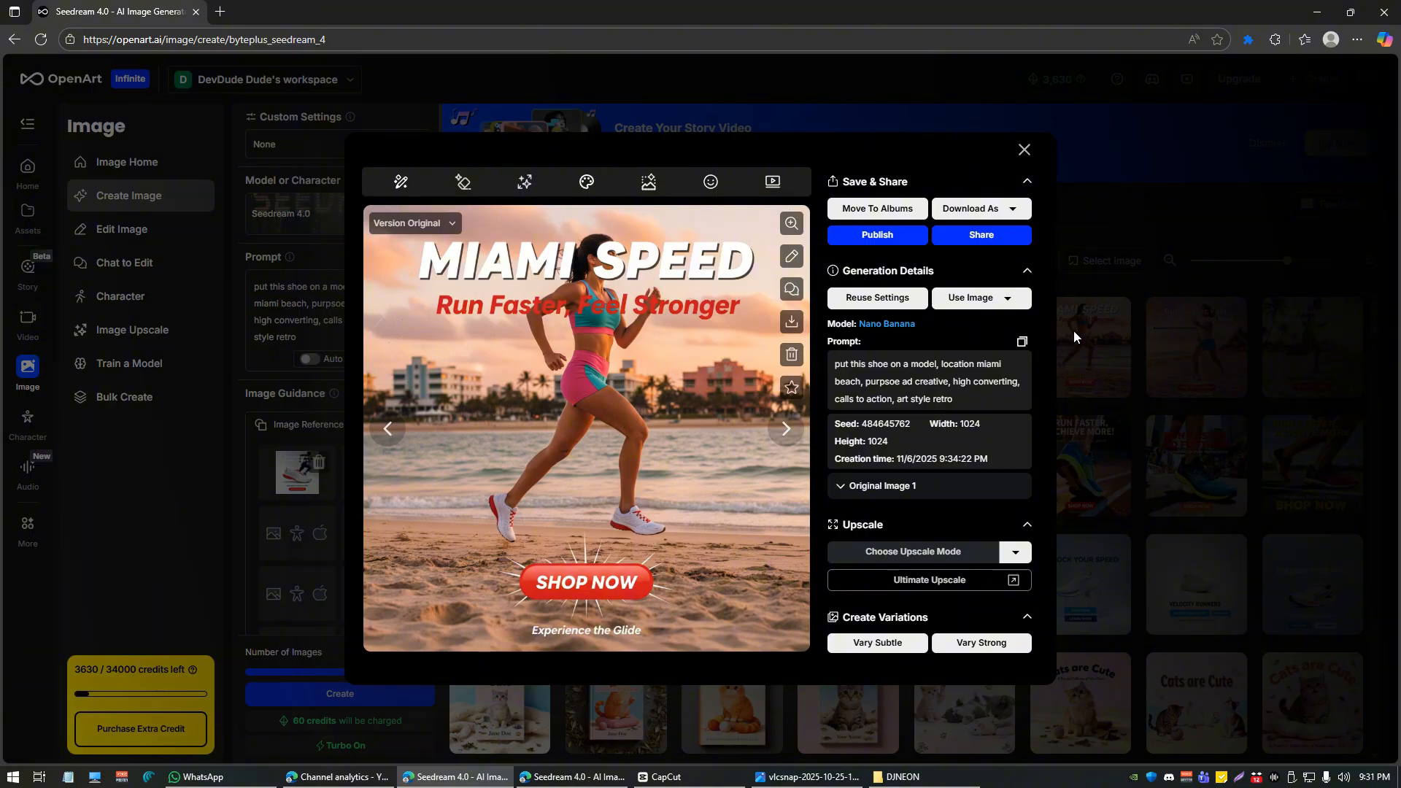
left_click(1074, 331)
left_click(1177, 334)
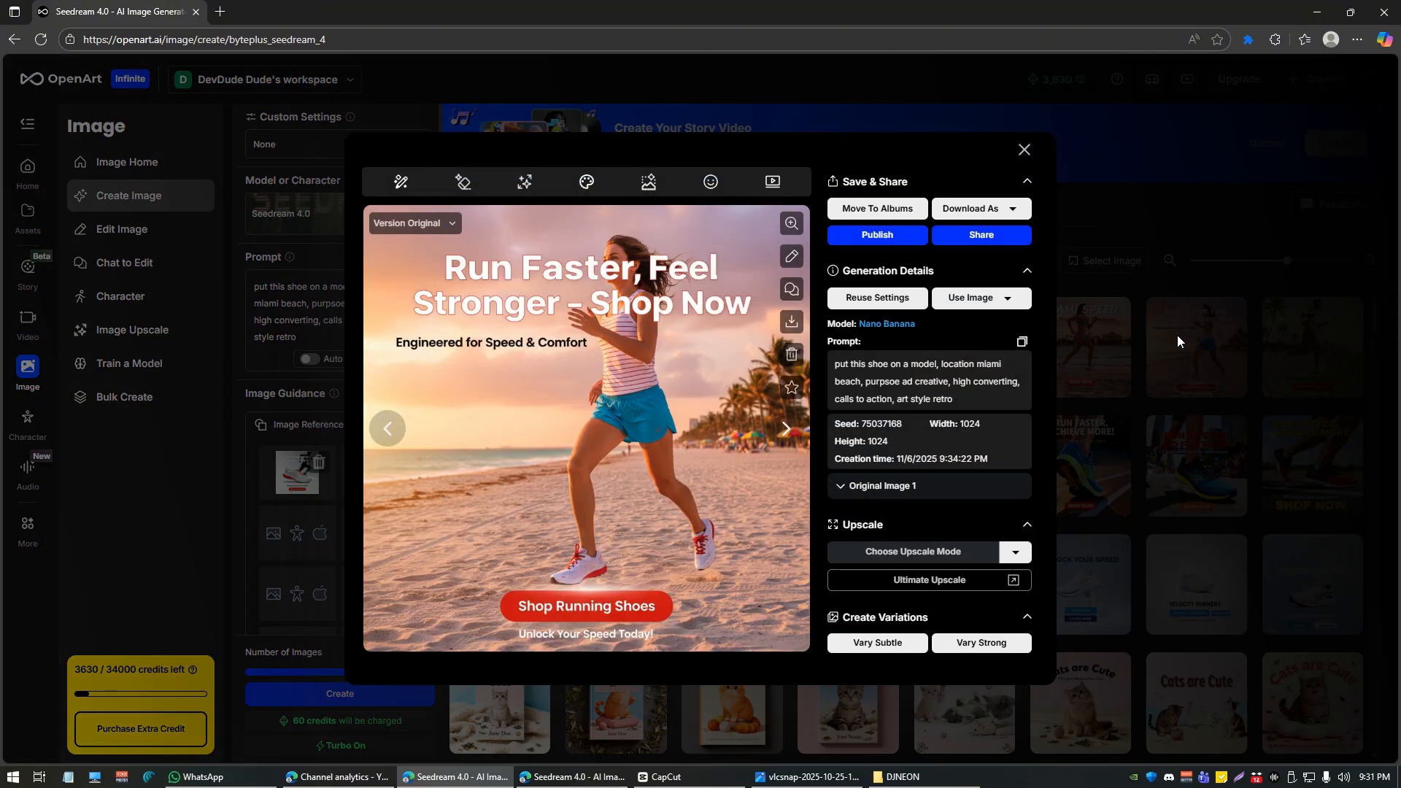
left_click(1177, 334)
left_click(1171, 379)
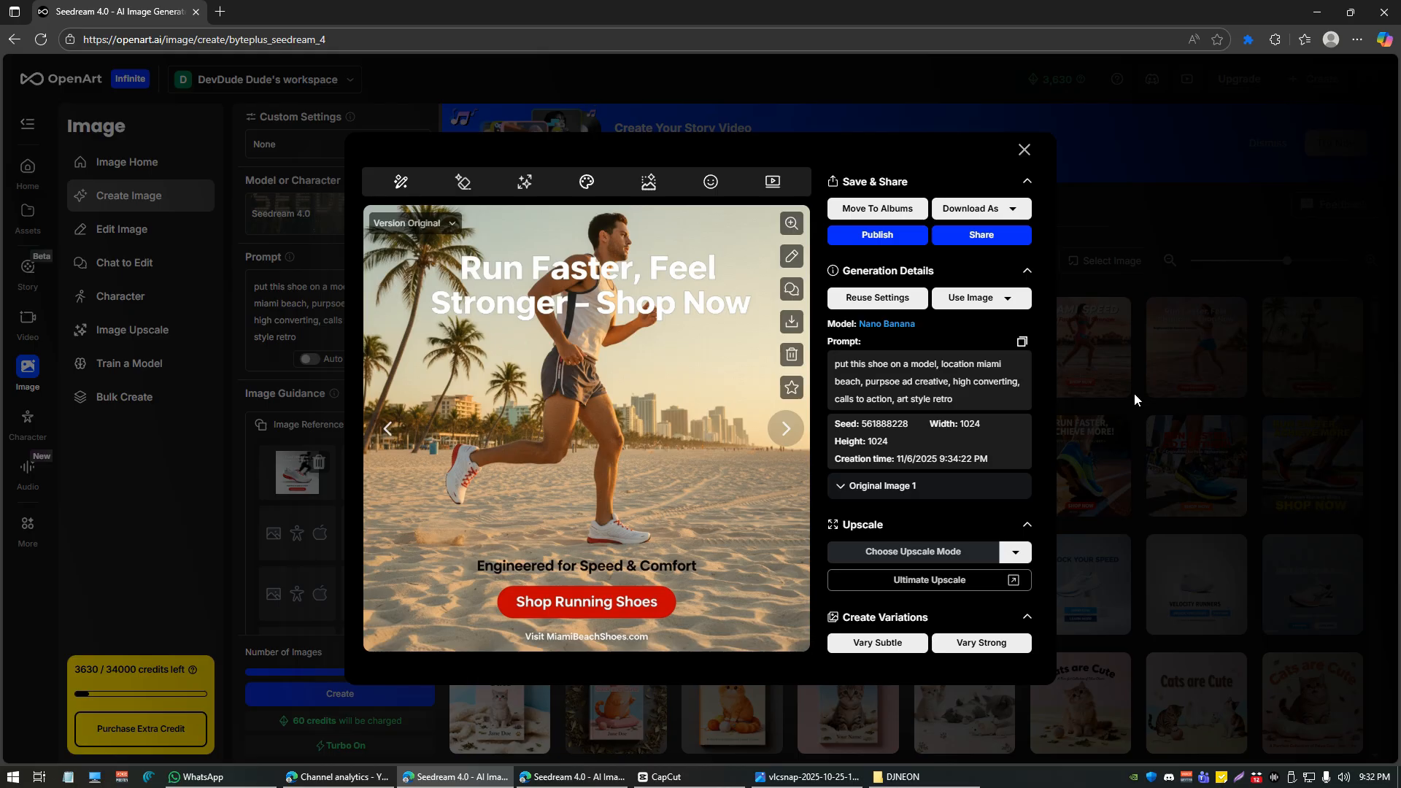
left_click(1134, 399)
Step: Examine the retro Miami Beach ads from Seedream 4.0 for how well the reference shoe and text are kept
left_click(499, 341)
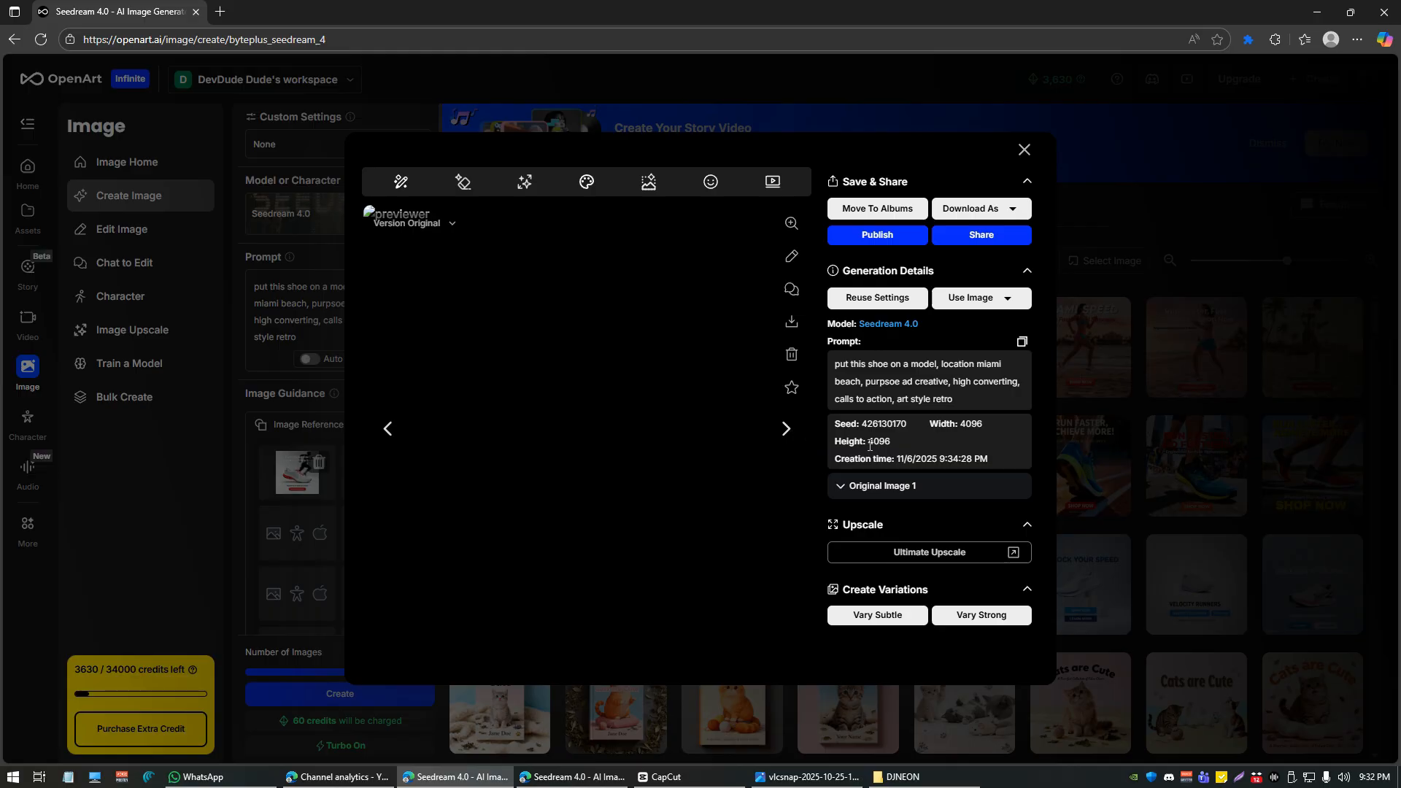
left_click(1057, 415)
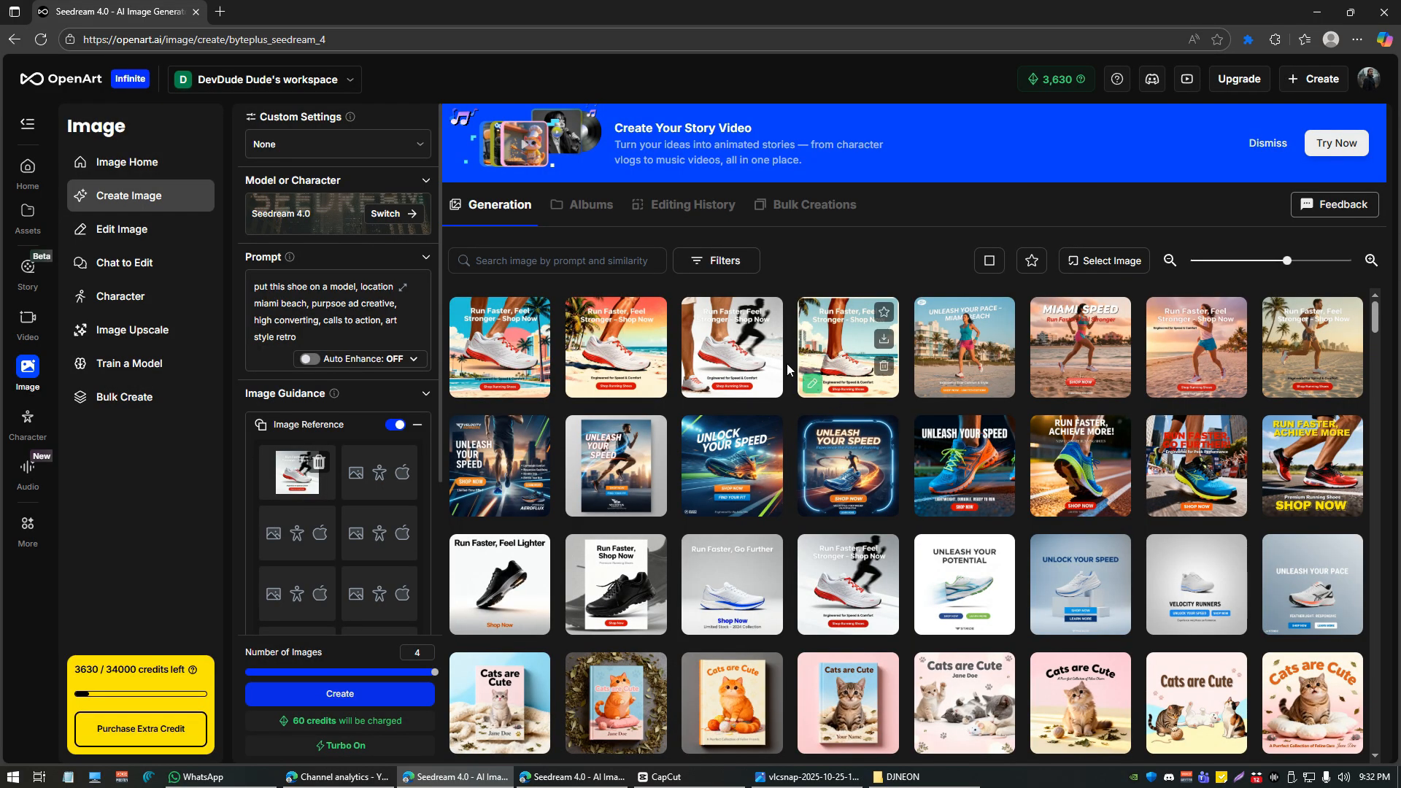
left_click(829, 343)
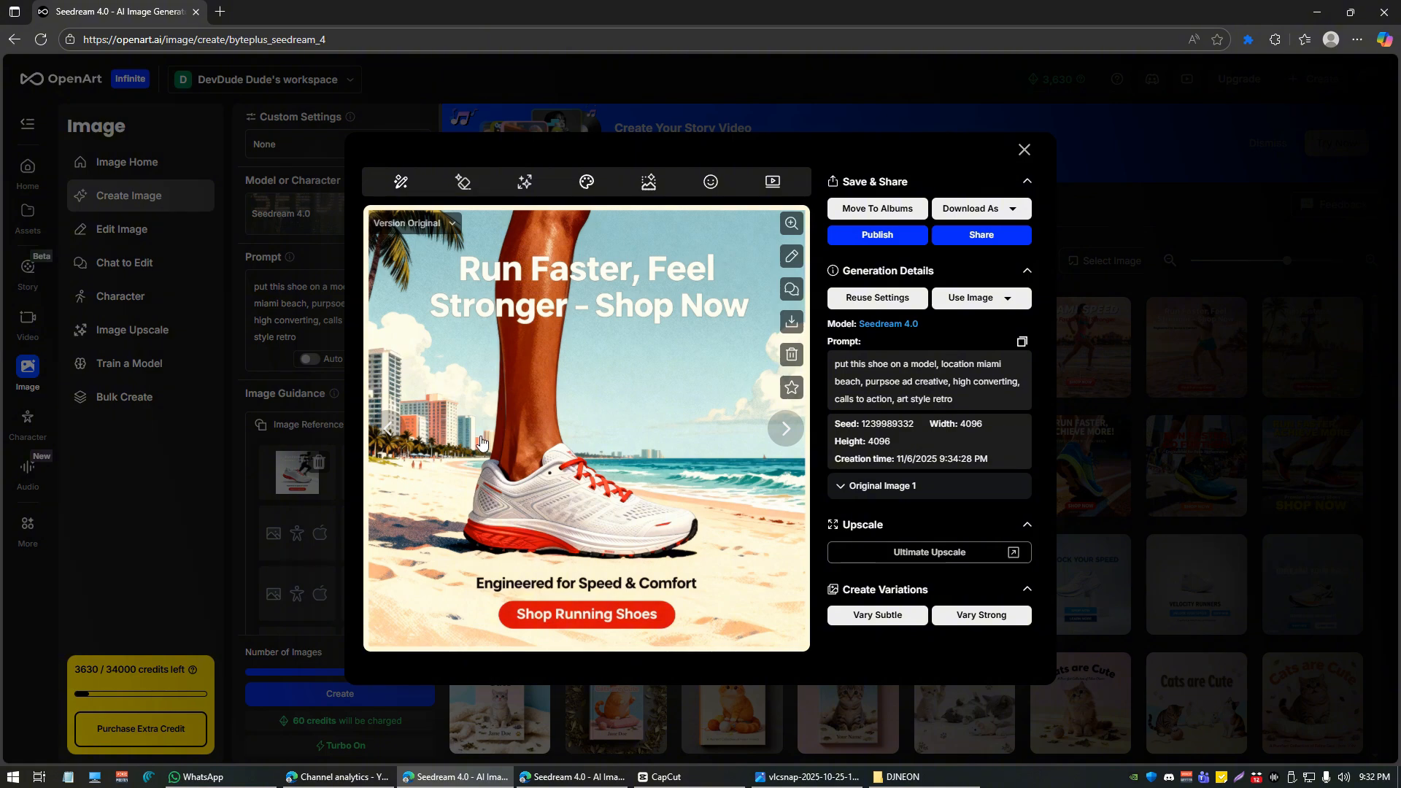
key("Escape")
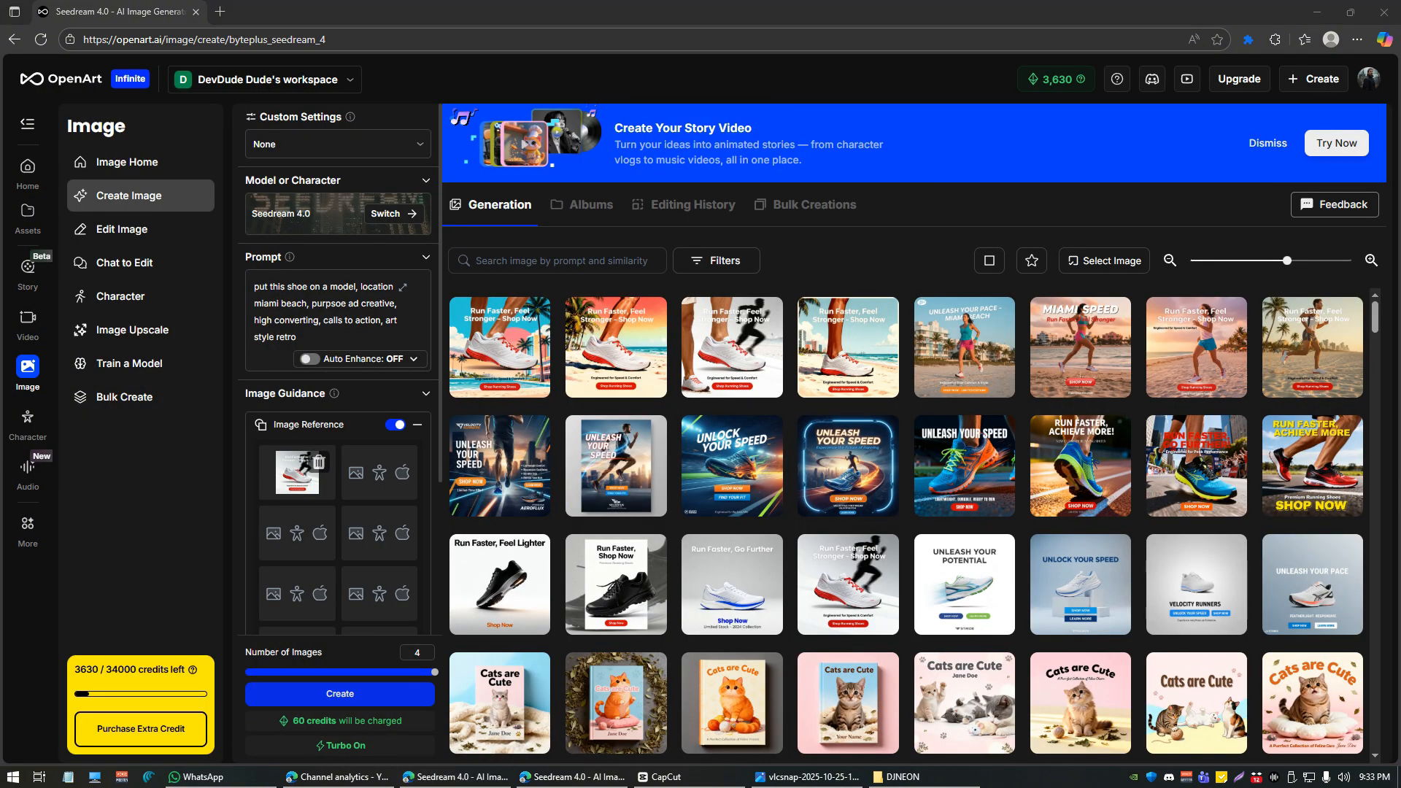
Step: Switch to the Perplexity answer on US state populations and copy an 825x678 screenshot of the table from its heading through Arizona
left_click_drag(1400, 216, 701, 122)
scroll(808, 391, "down", 1)
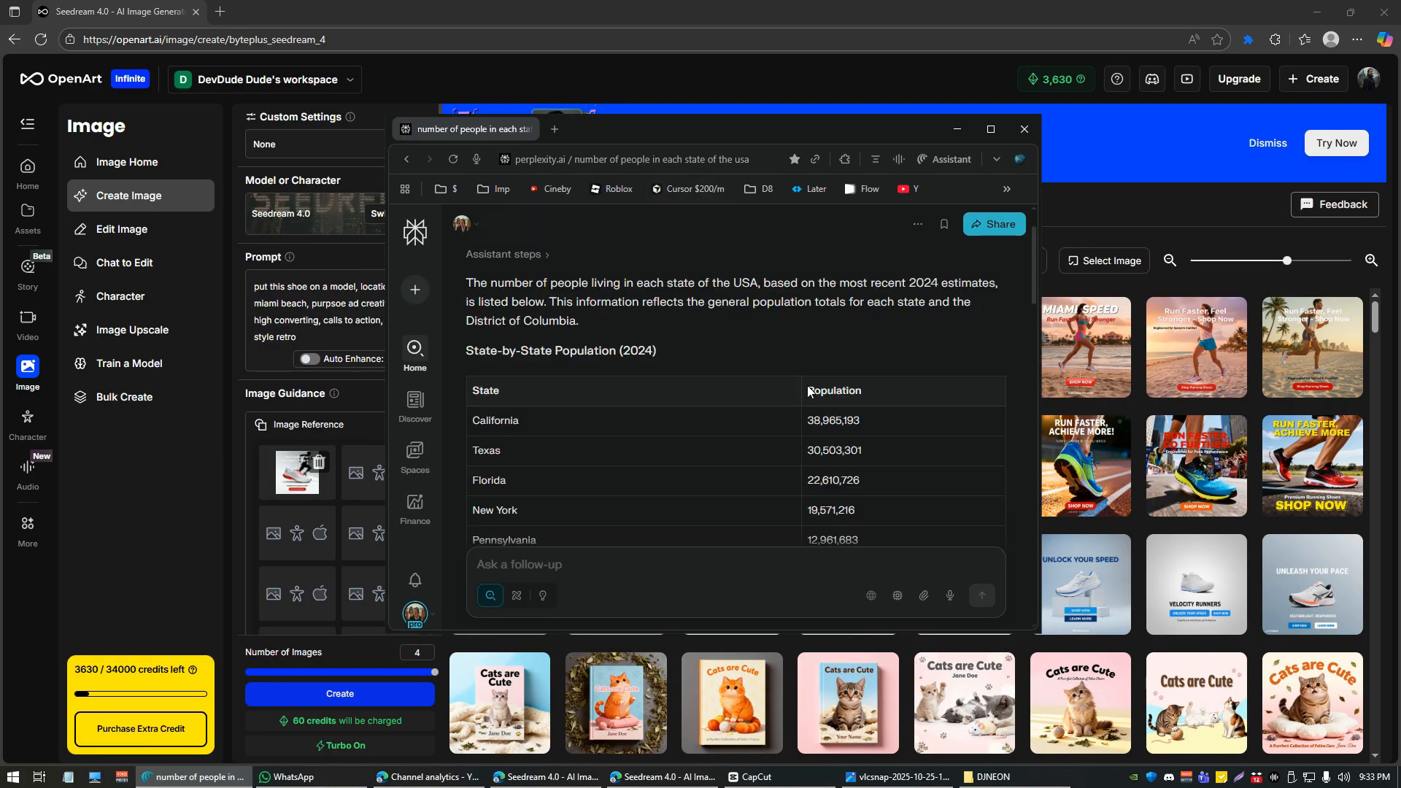
left_click(990, 129)
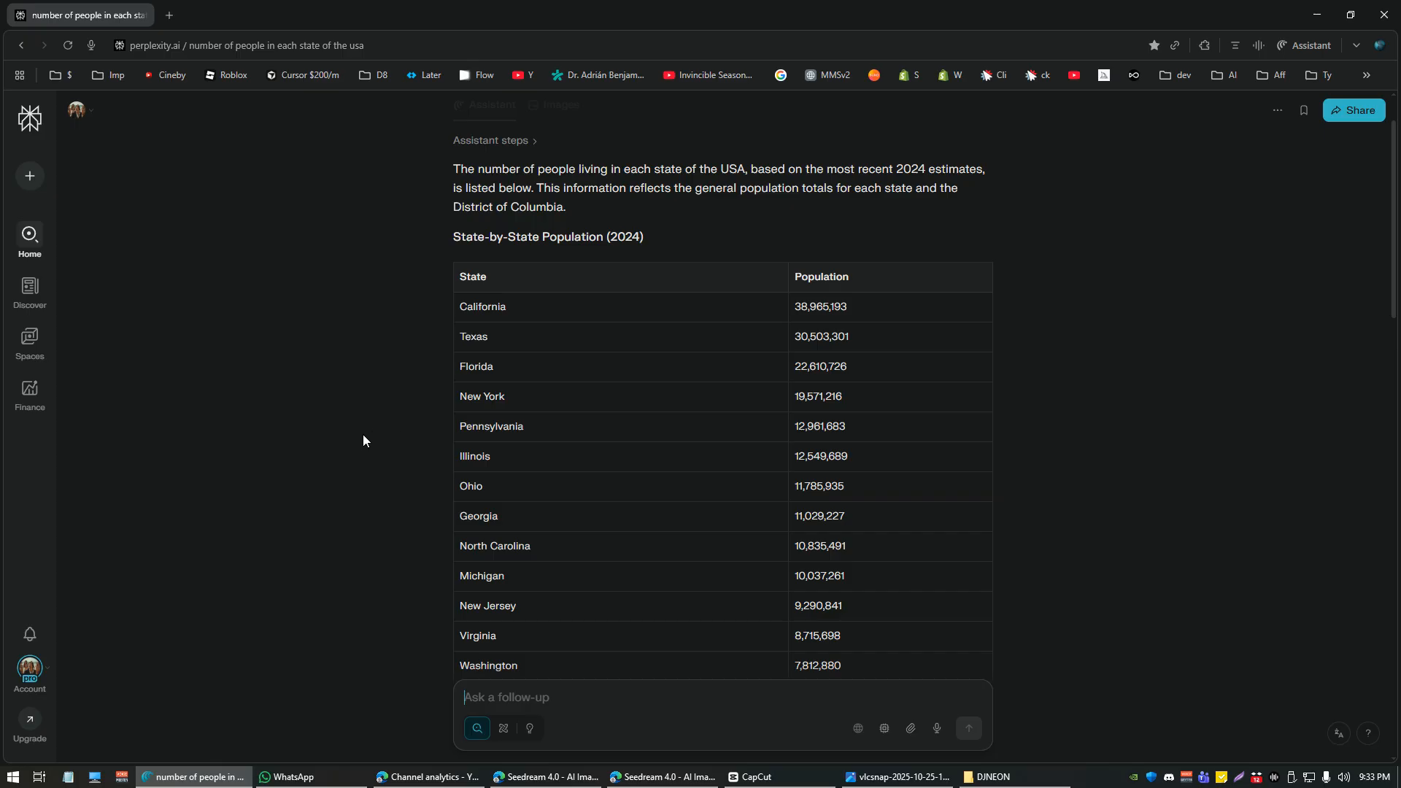
scroll(363, 440, "down", 1)
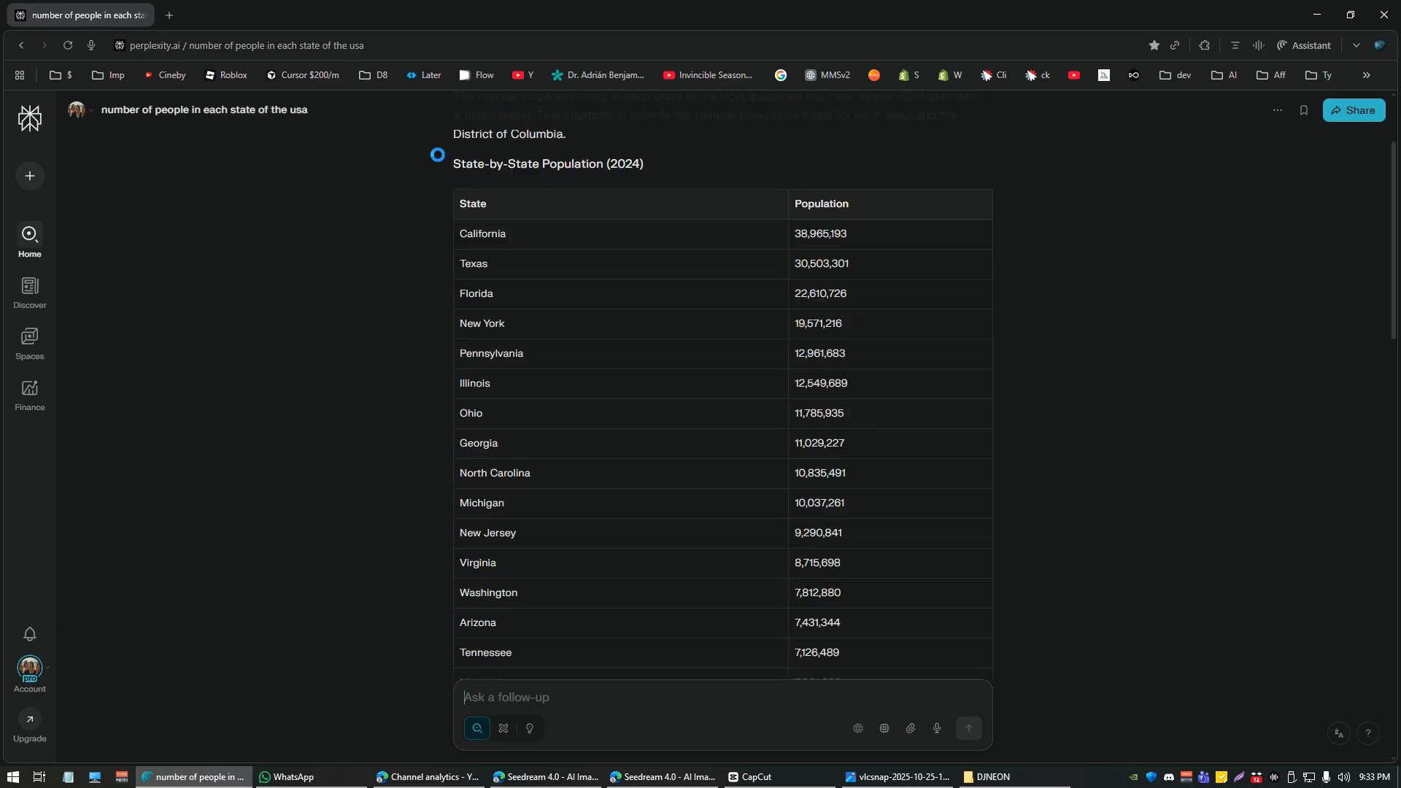
left_click_drag(436, 152, 1038, 646)
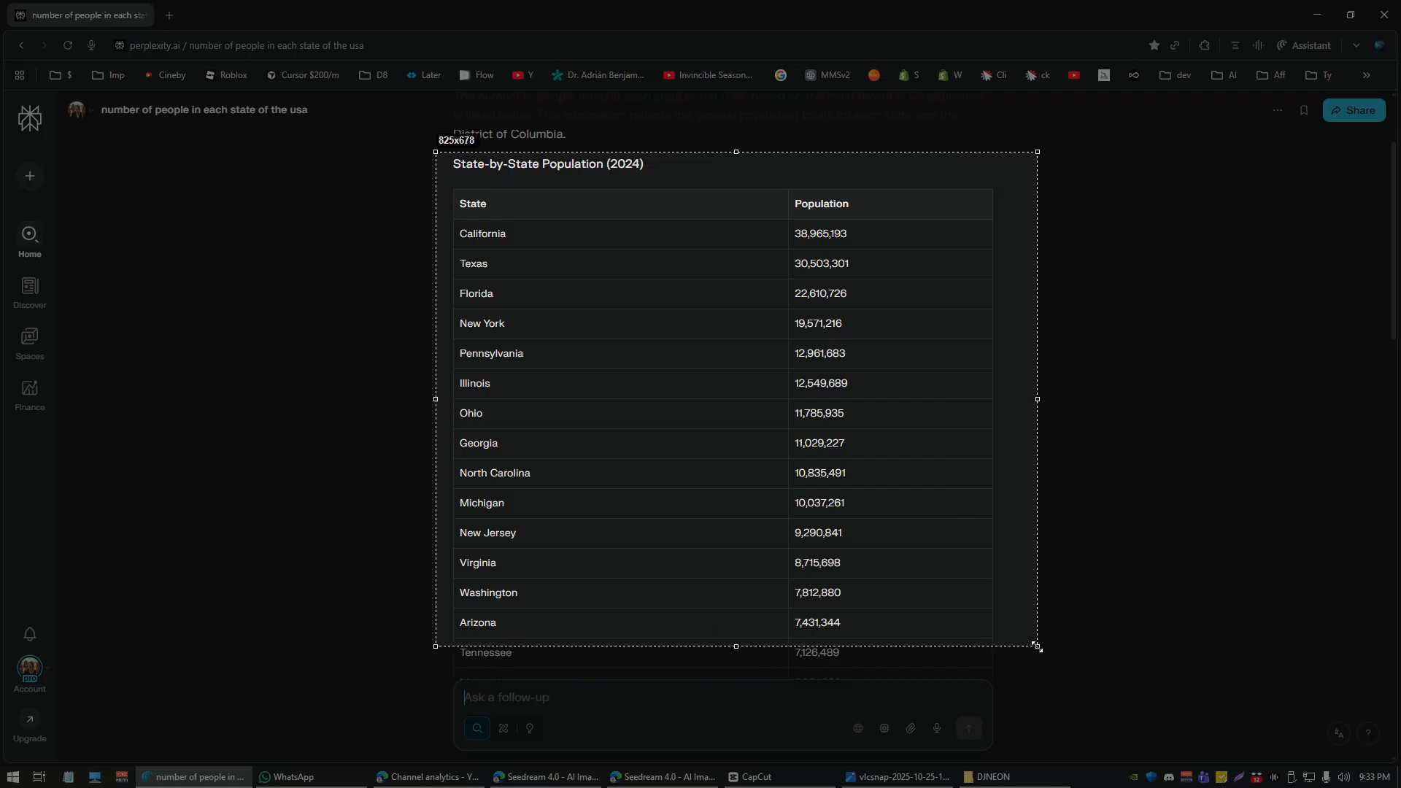
key("ctrl+c")
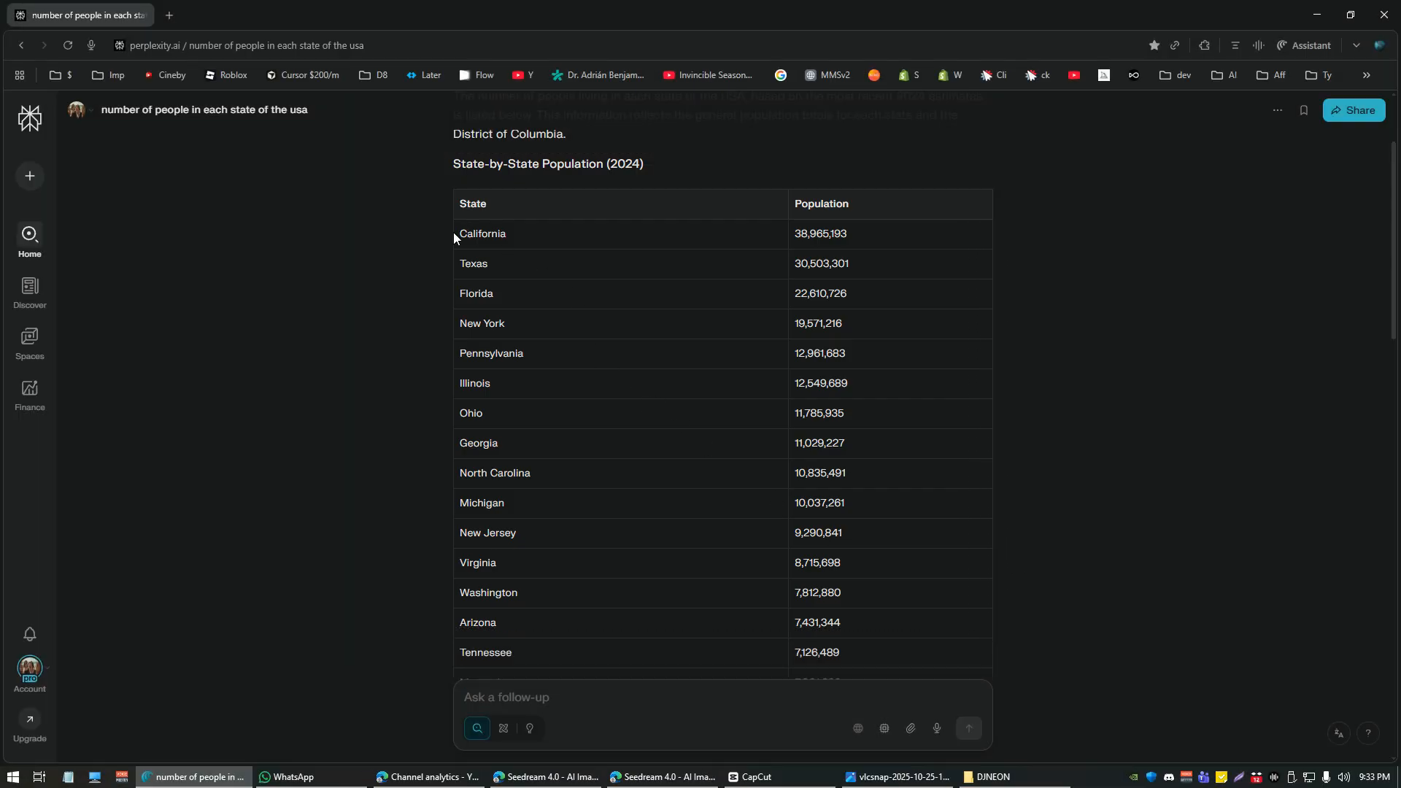
Step: Look through the remaining states in the population table
left_click_drag(455, 232, 690, 372)
scroll(716, 431, "down", 10)
scroll(833, 478, "up", 5)
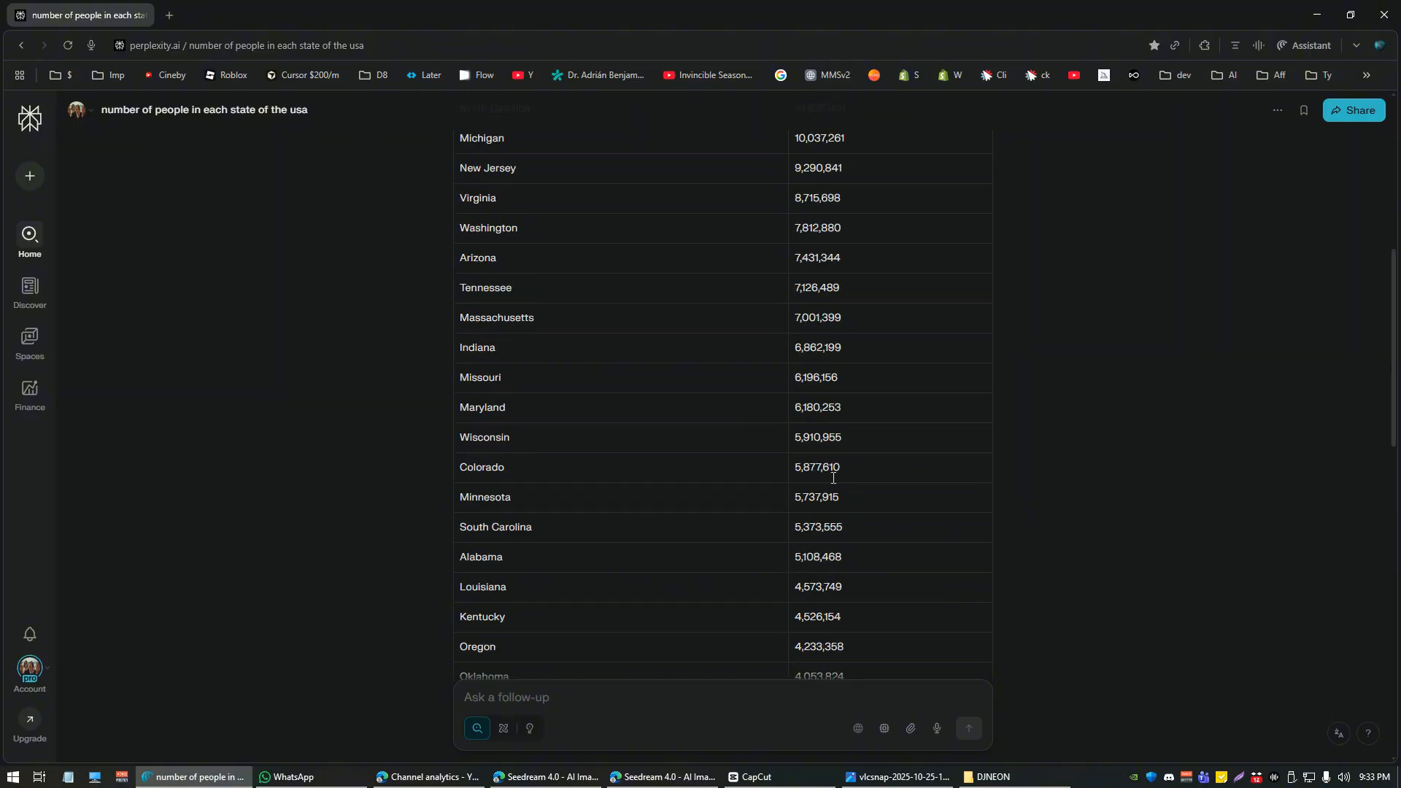
Step: Select the state population table in the Perplexity answer and uncover the OpenArt window behind it
scroll(832, 478, "up", 4)
left_click(876, 438, "shift")
scroll(876, 438, "up", 3)
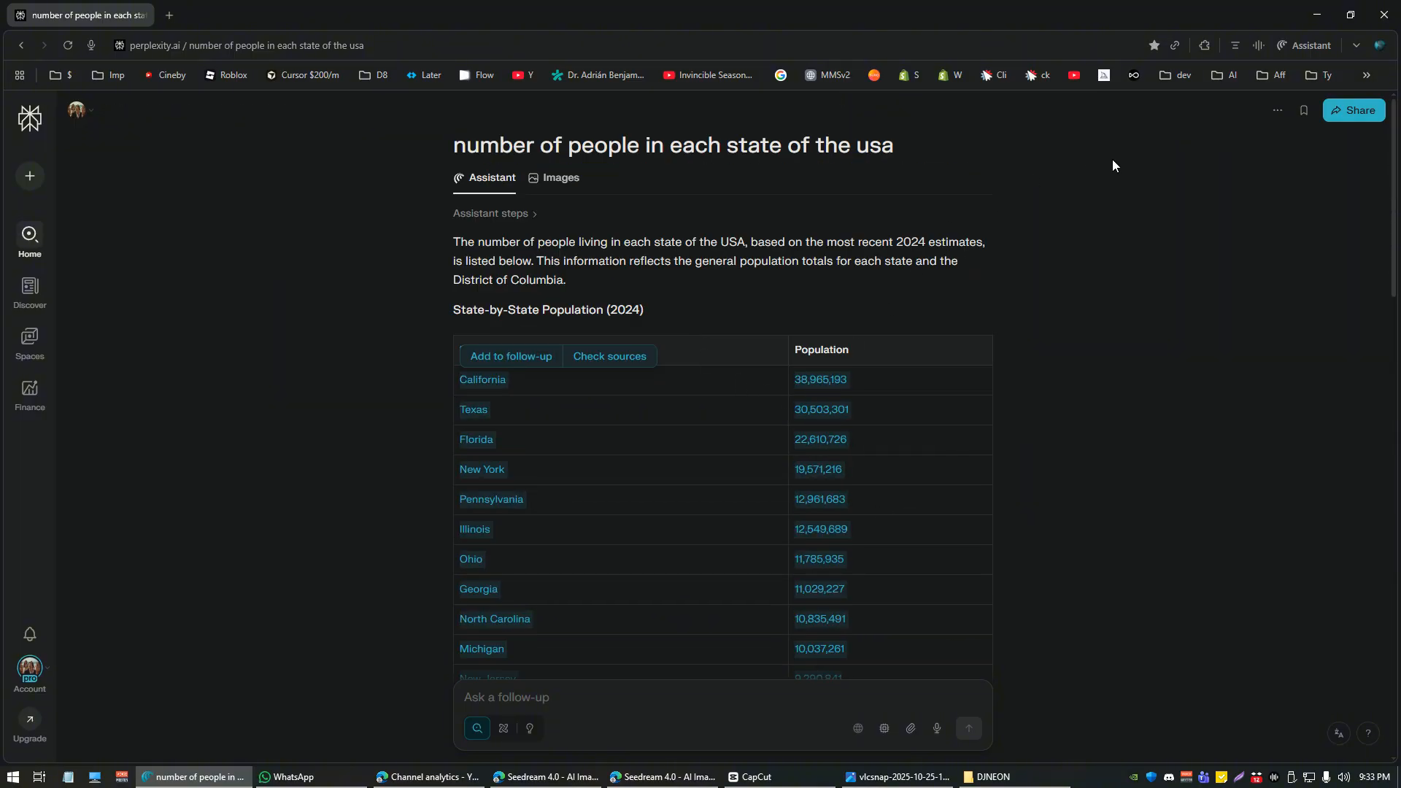
left_click_drag(240, 19, 782, 421)
Step: Replace the Seedream 4.0 prompt with "create a visual chart out of this:" followed by the pasted "Population by State in USA" data, California through New Jersey
left_click(328, 317)
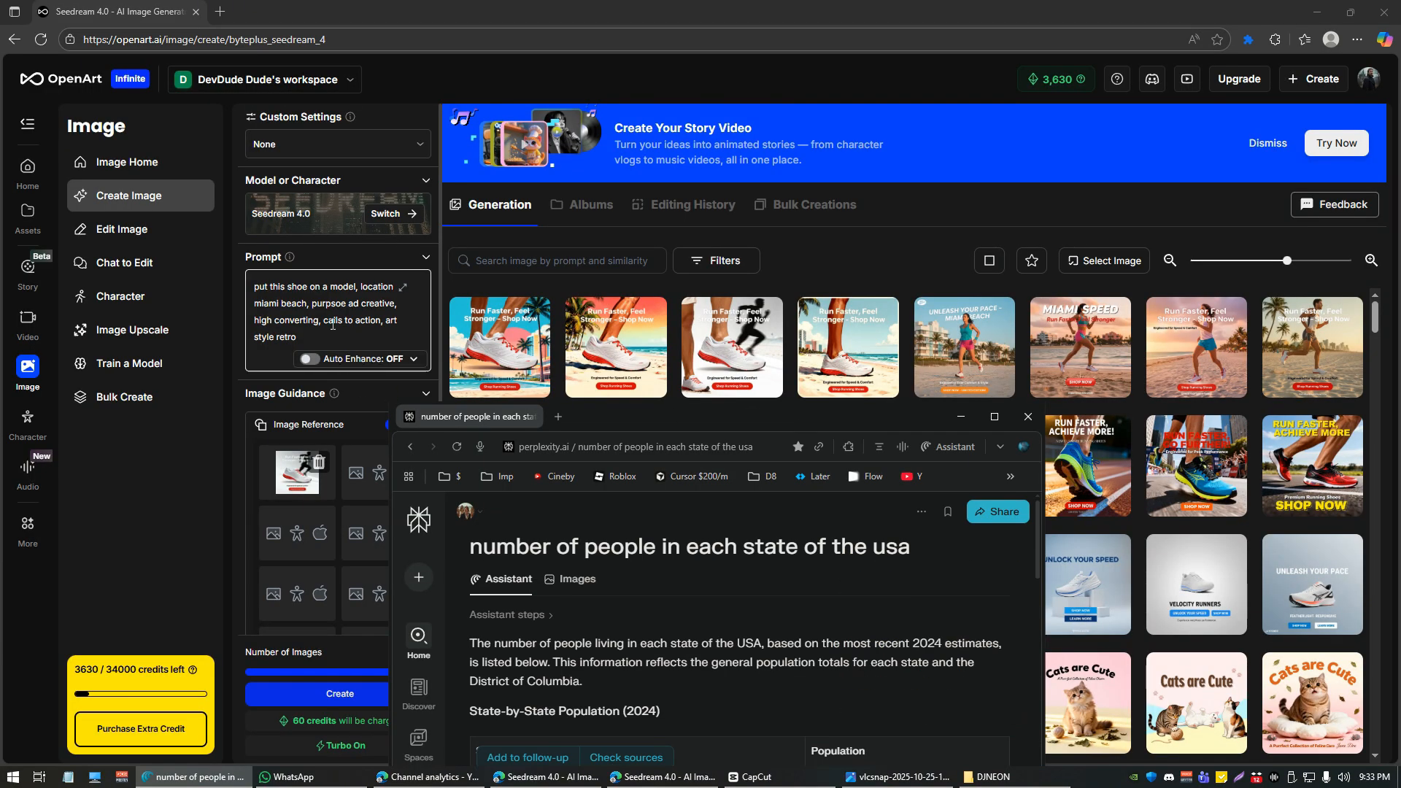
key("ctrl+a")
type("c")
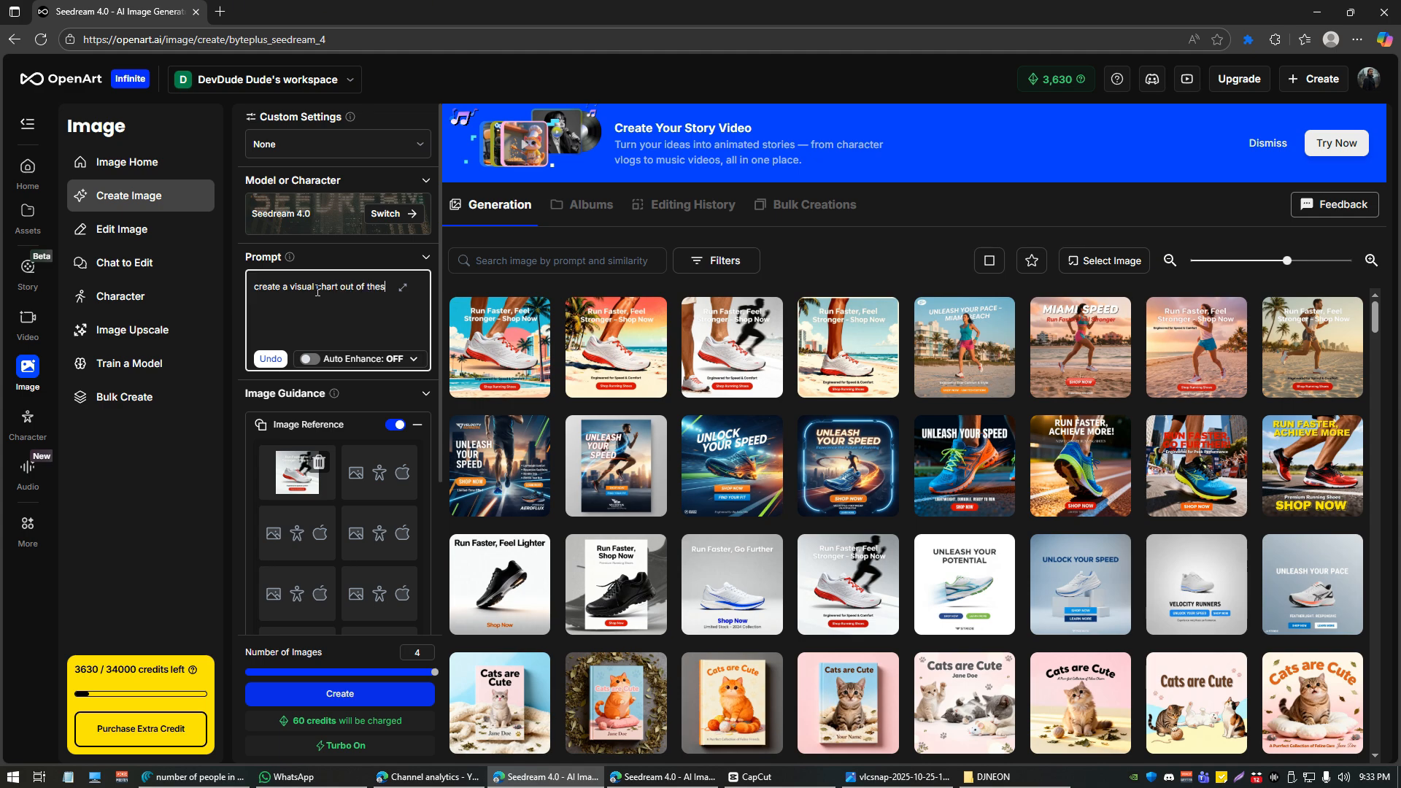
key("BackSpace")
key("BackSpace")
type("is")
key("ctrl+v")
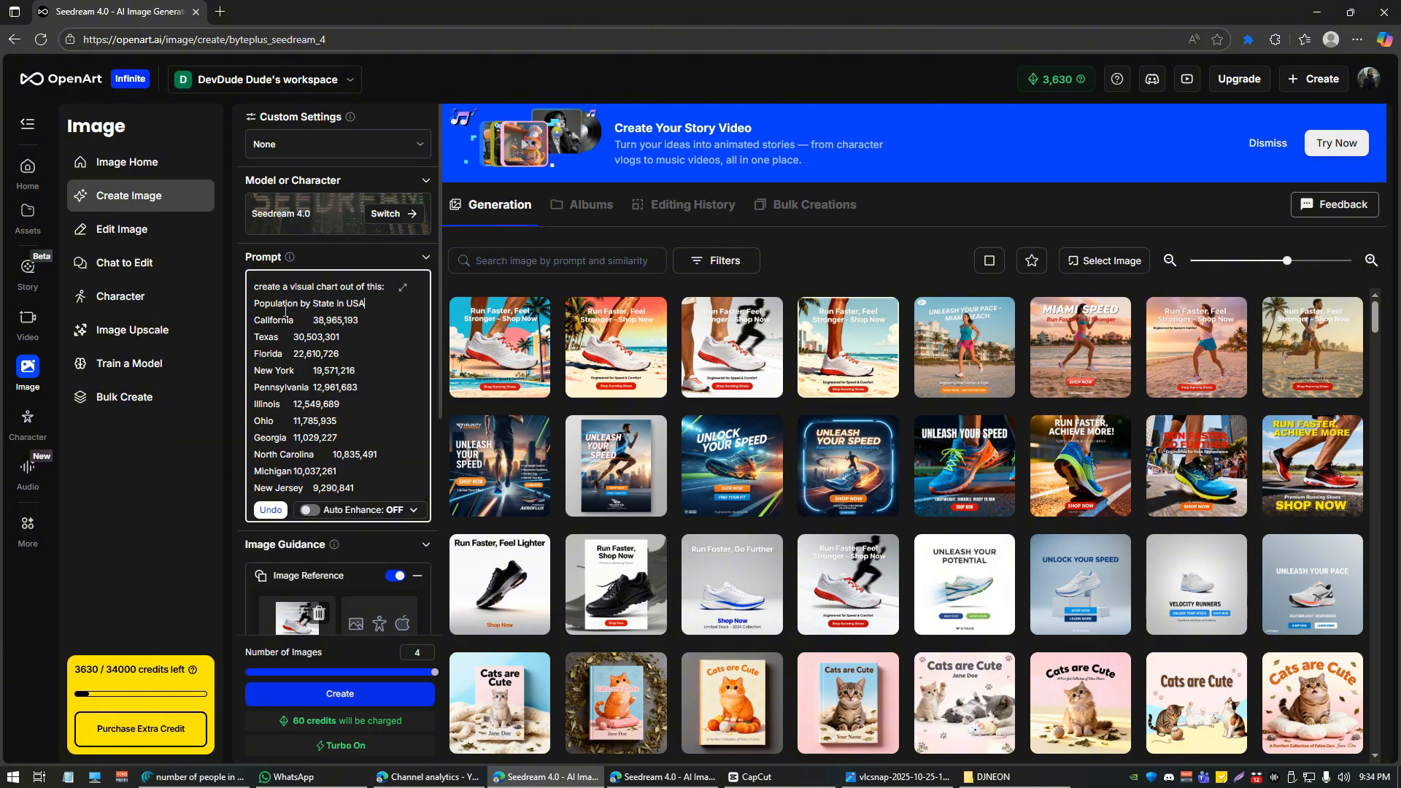
key("Return")
key("ctrl+a")
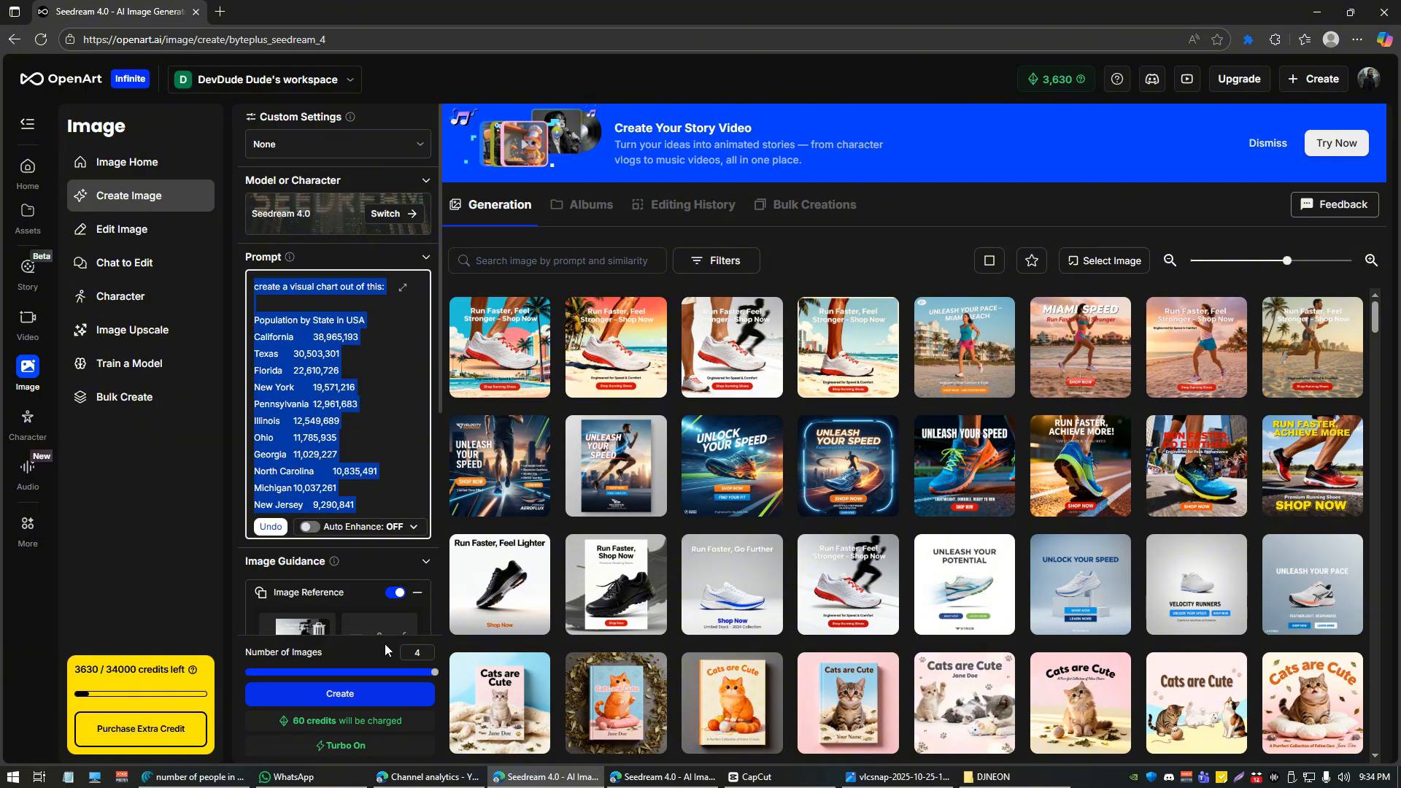
Step: Remove the shoe reference image and generate four population charts with Seedream 4.0
scroll(351, 599, "down", 3)
left_click(319, 411)
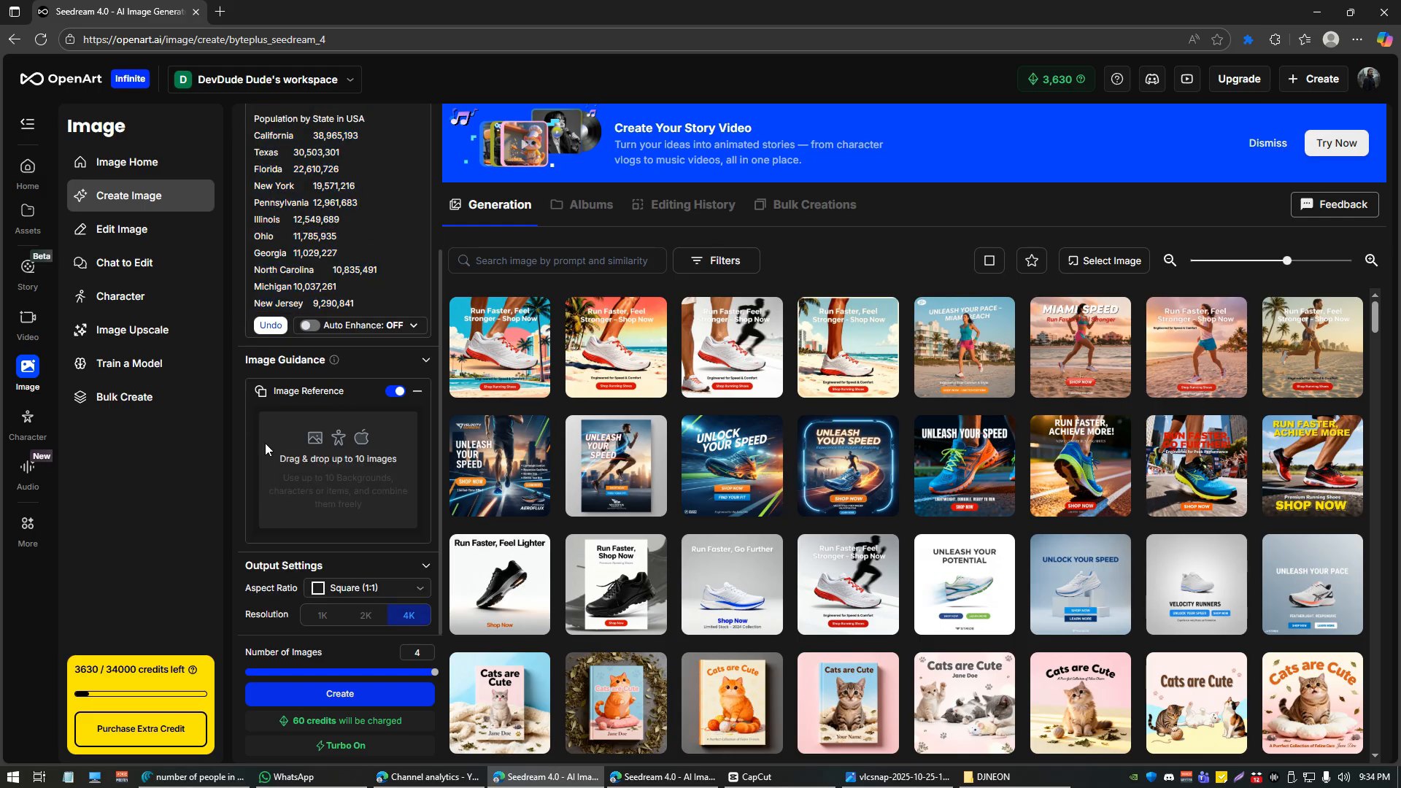
scroll(266, 447, "up", 3)
left_click(387, 696)
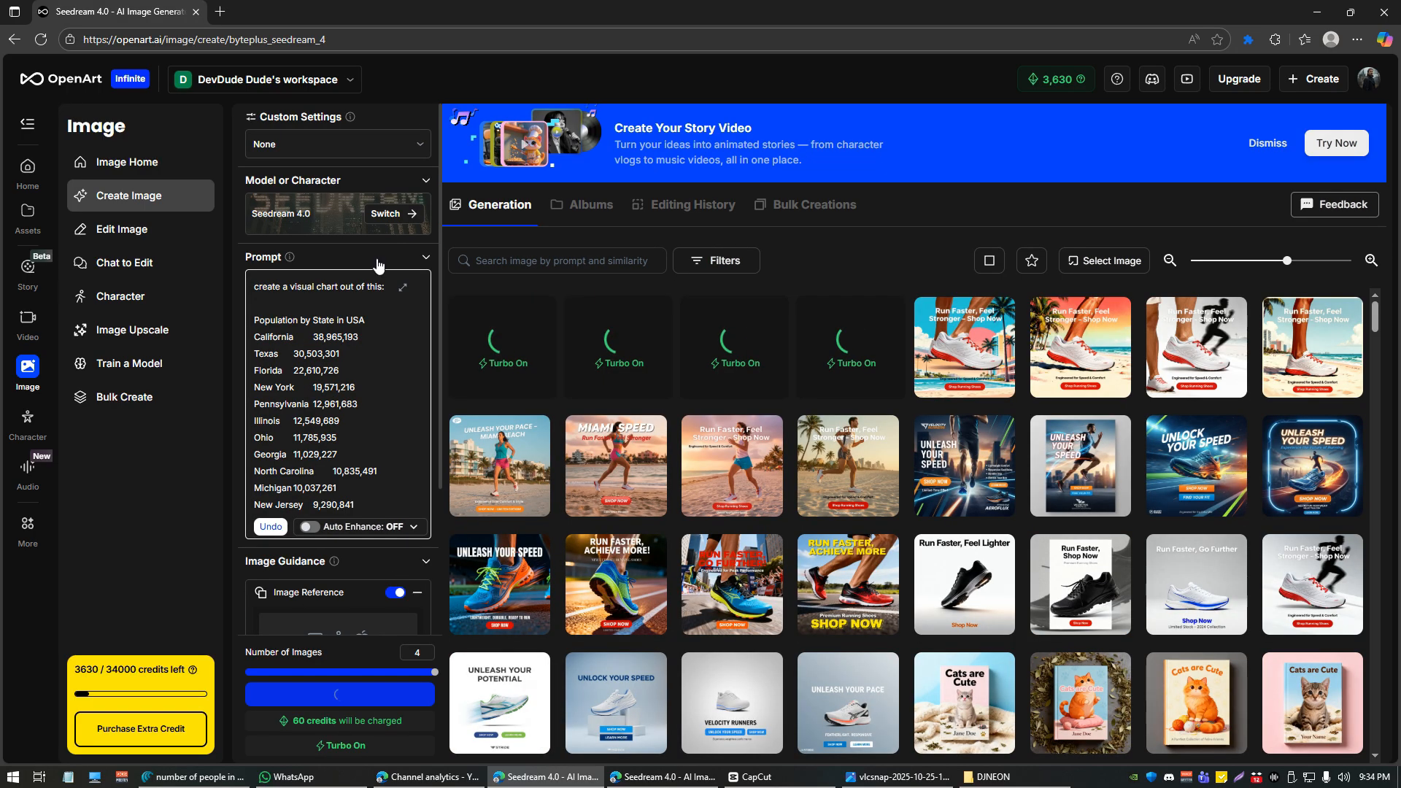
Step: Switch the model to Nano Banana and generate four charts from the same population prompt
left_click(395, 213)
left_click(326, 299)
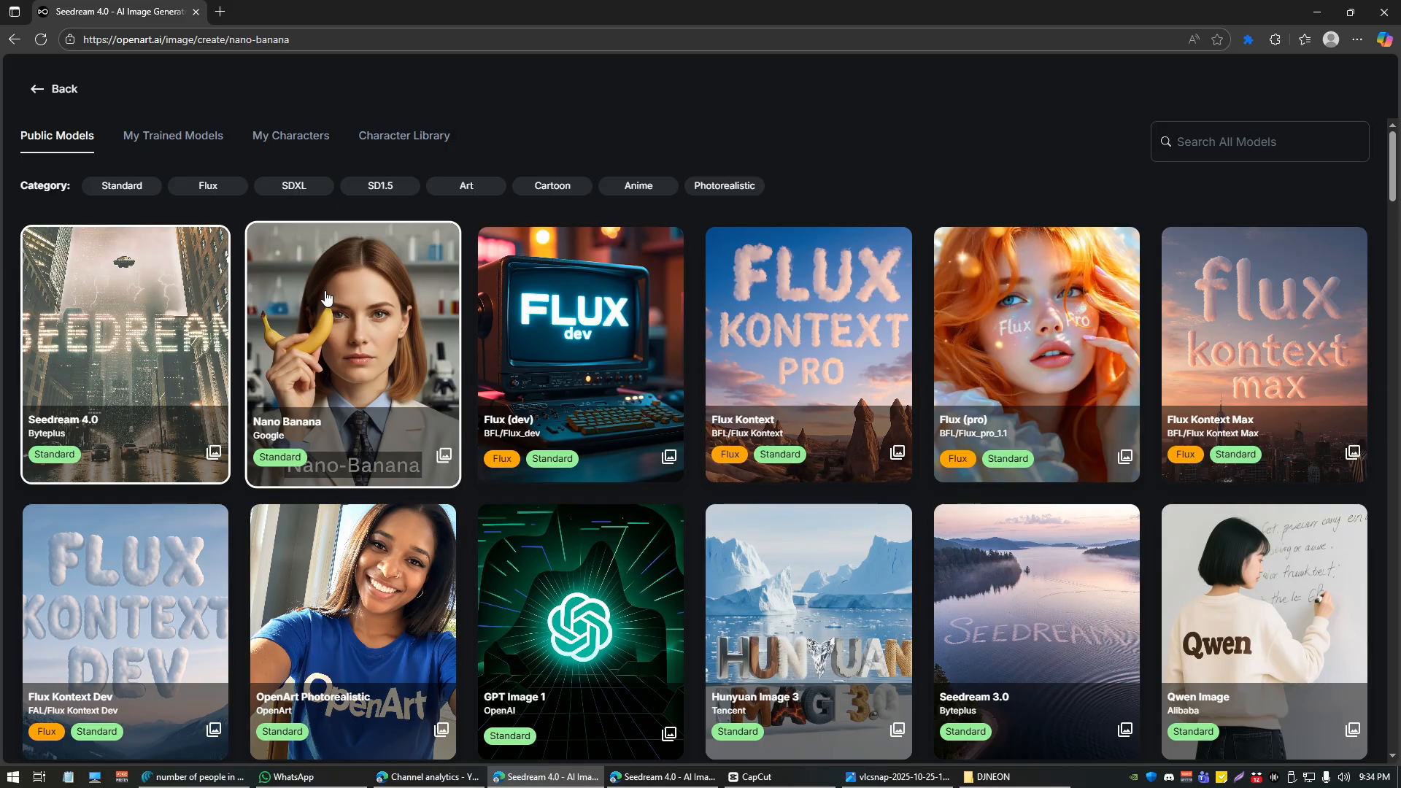
left_click(376, 694)
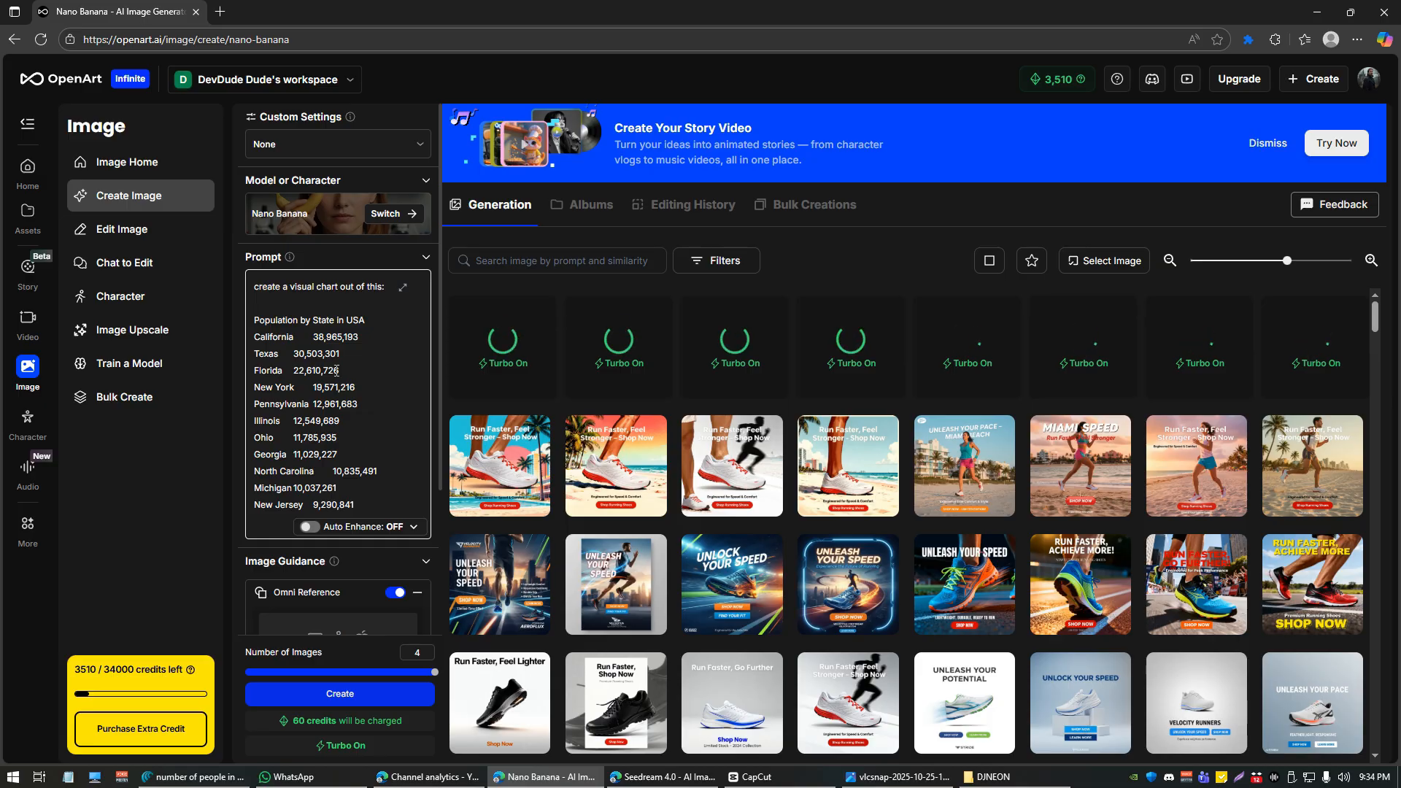
left_click(385, 217)
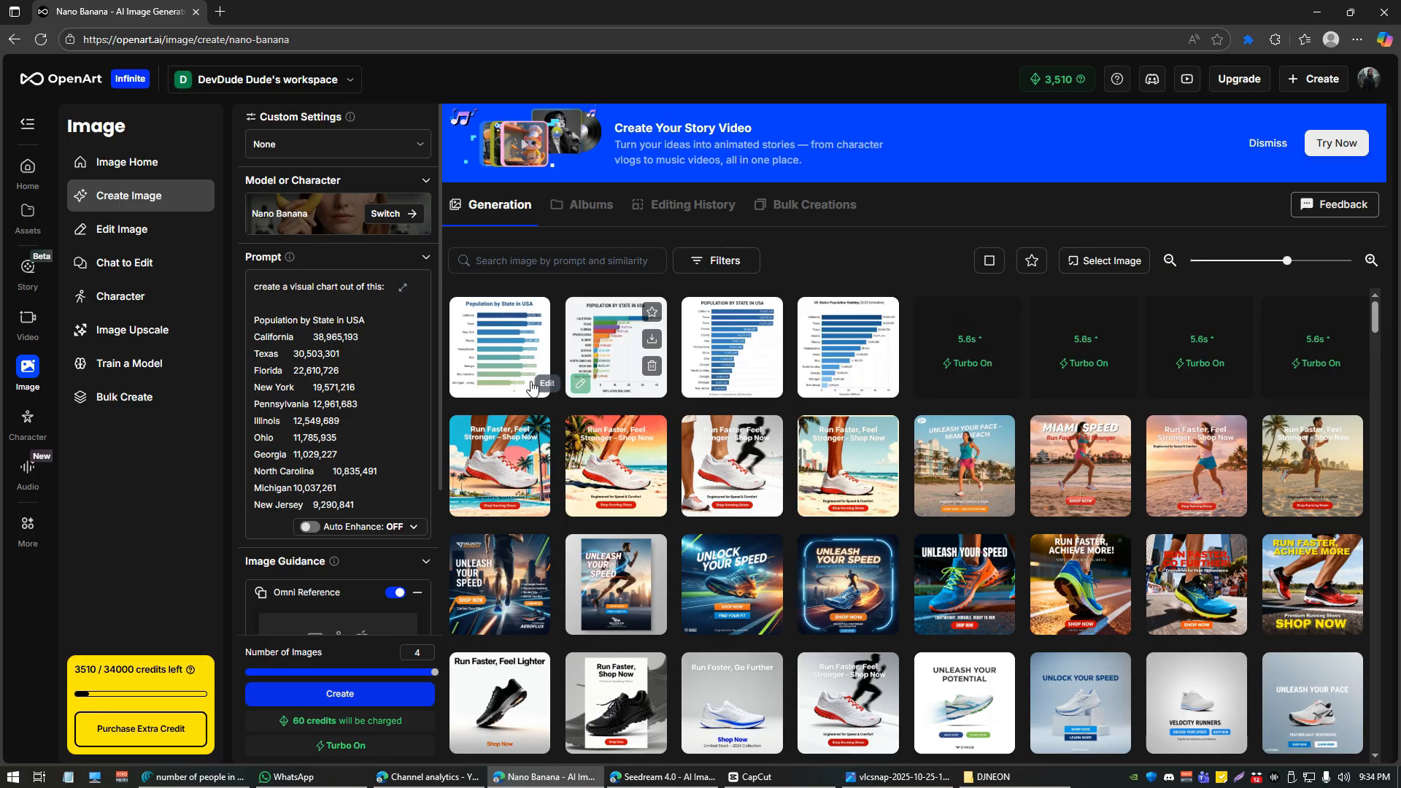
Step: Check the Nano Banana population charts for correct state names, figures and bar lengths
left_click(619, 335)
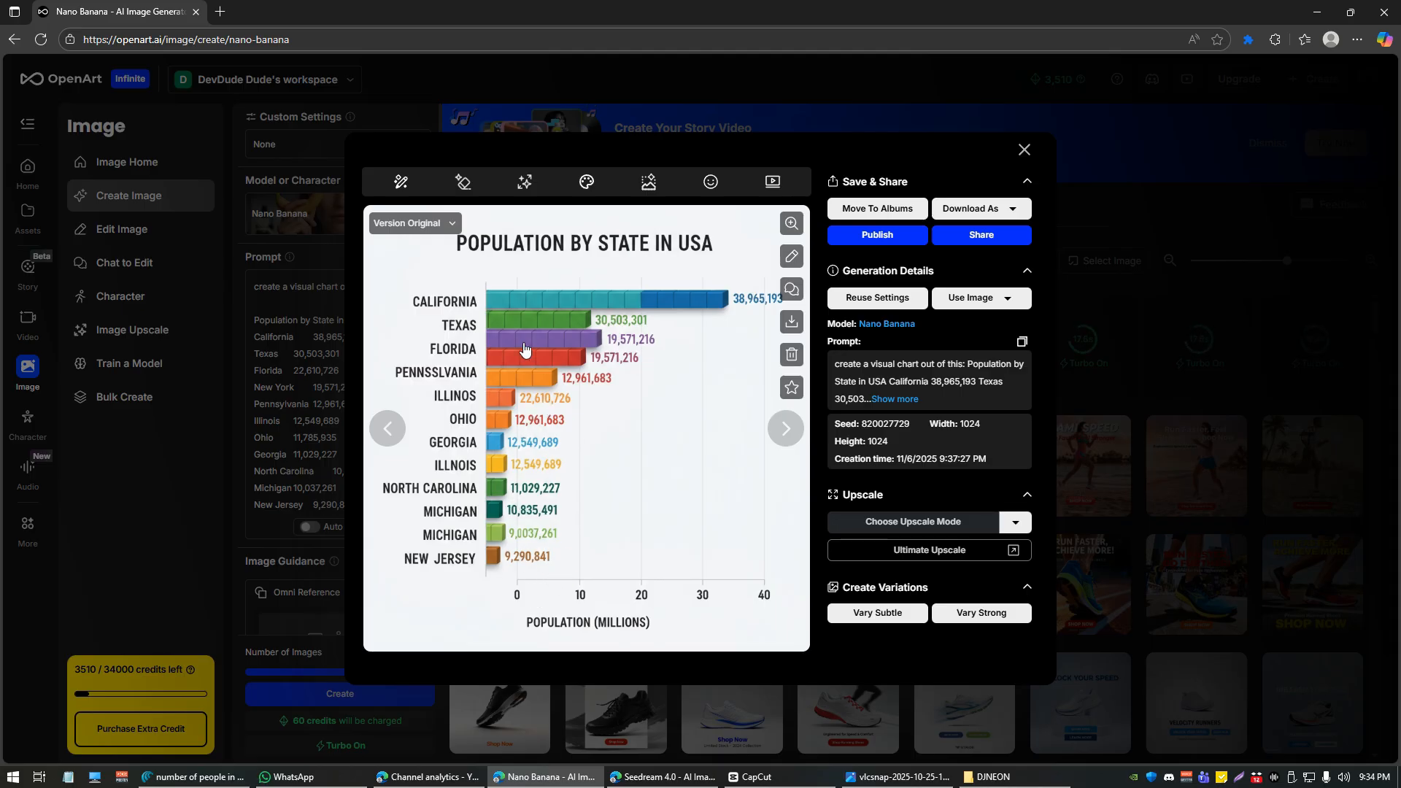
left_click(782, 431)
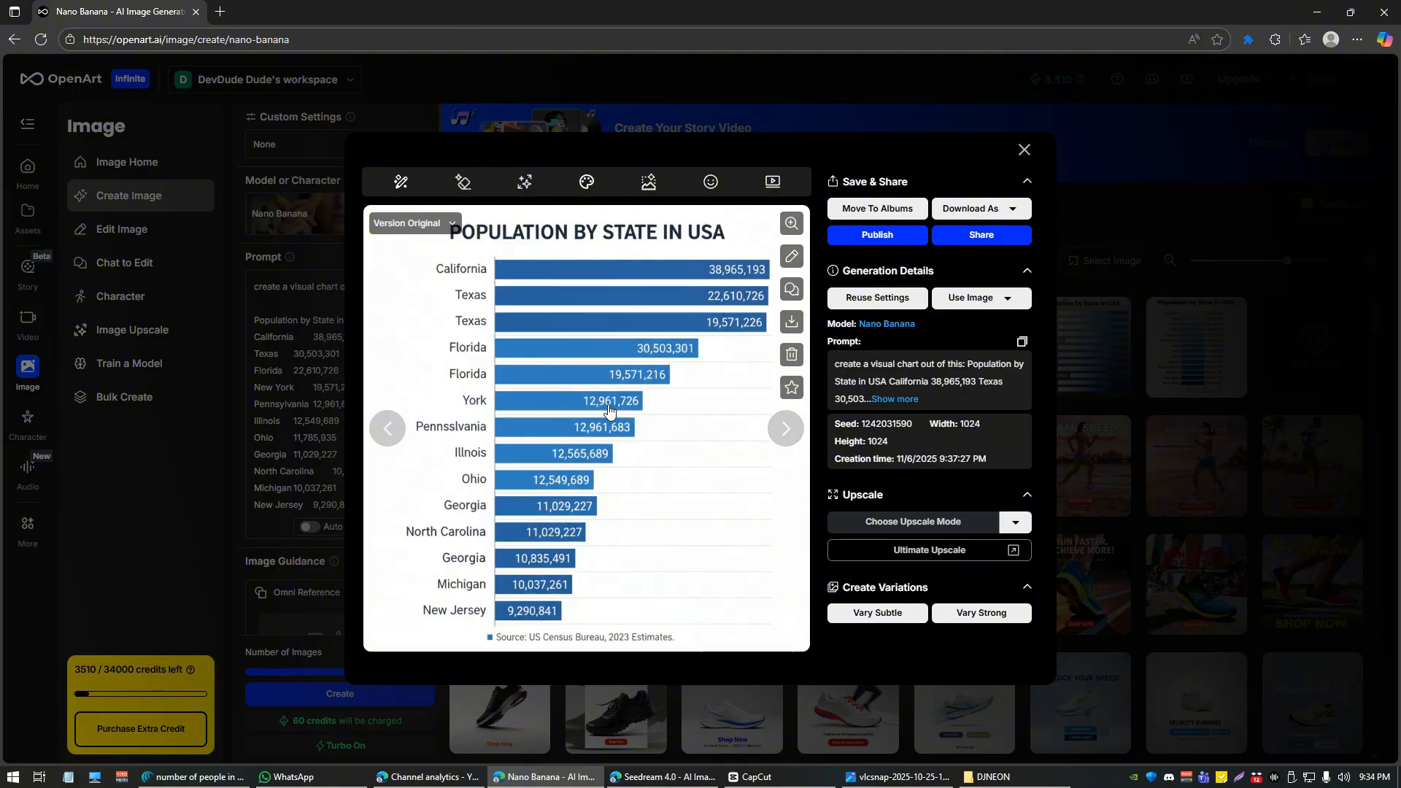
key("Escape")
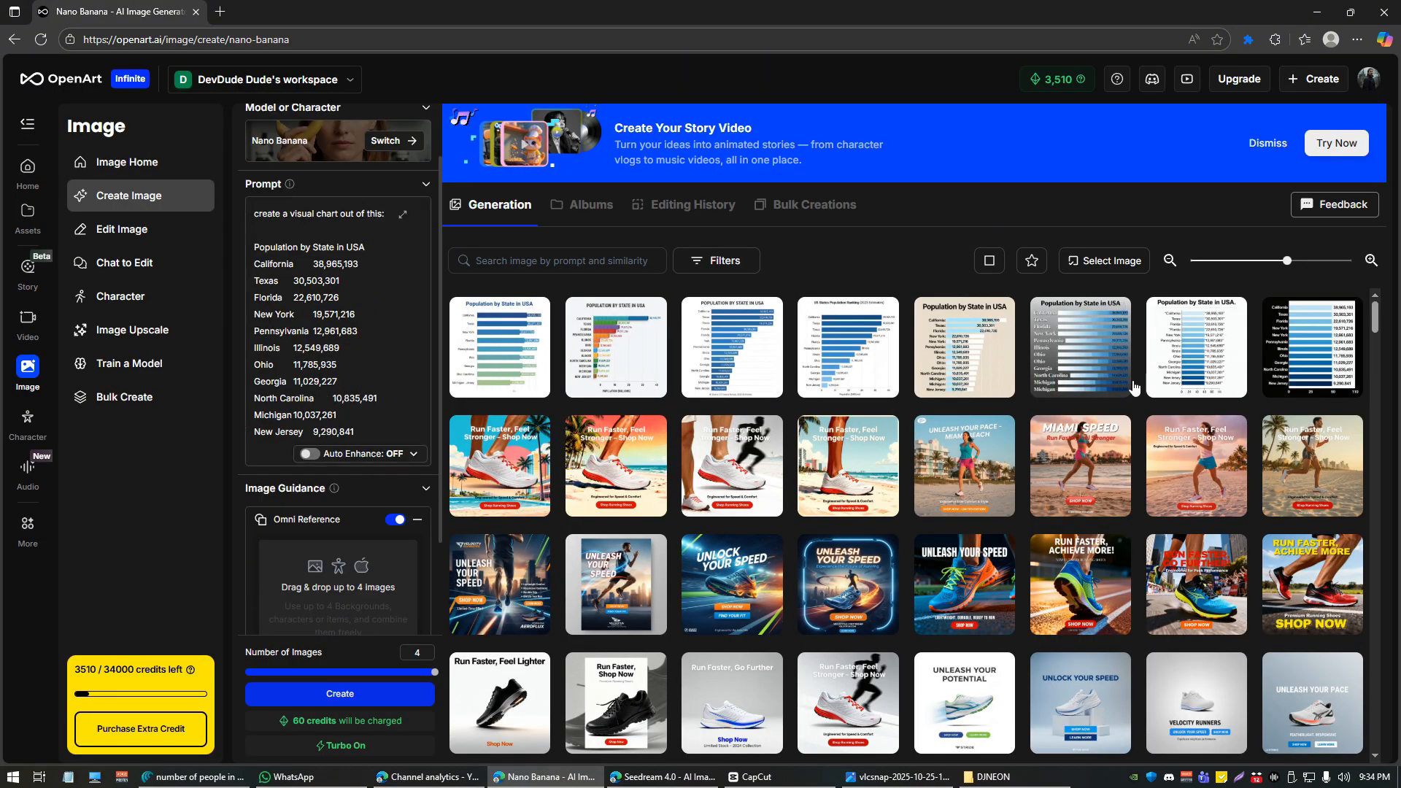
Step: Check the white and beige Seedream 4.0 charts for state names, figures and bar proportions
left_click(1180, 321)
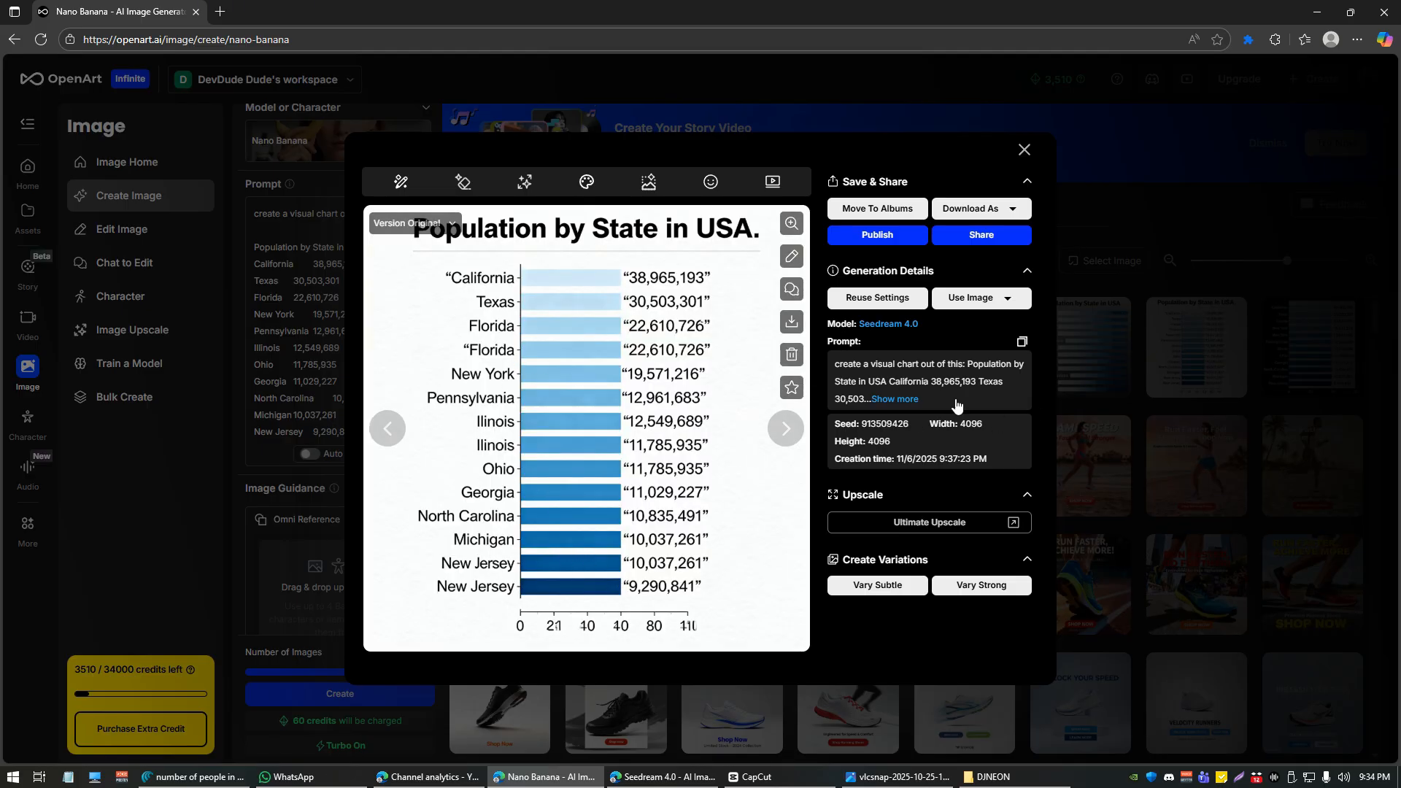
key("Escape")
left_click(953, 330)
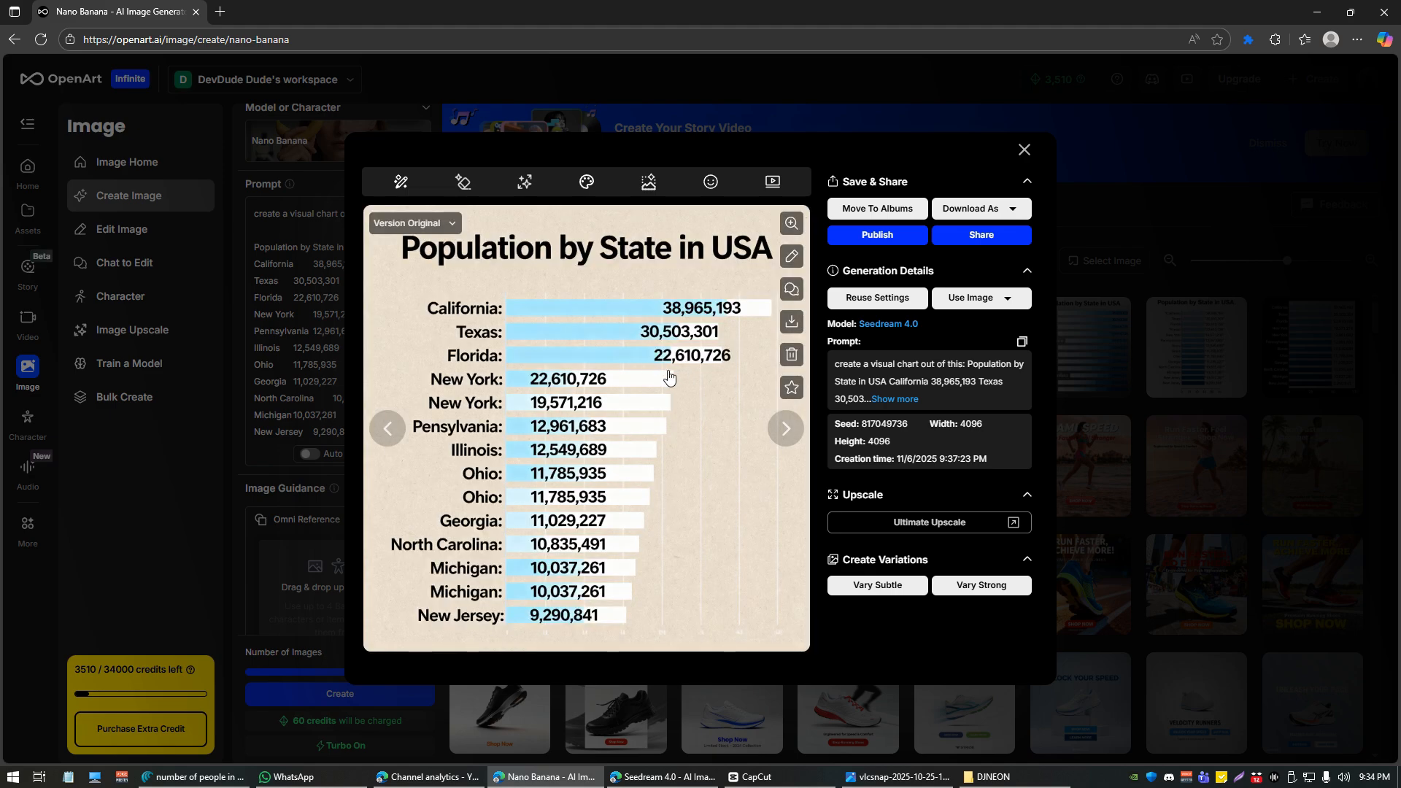
key("Escape")
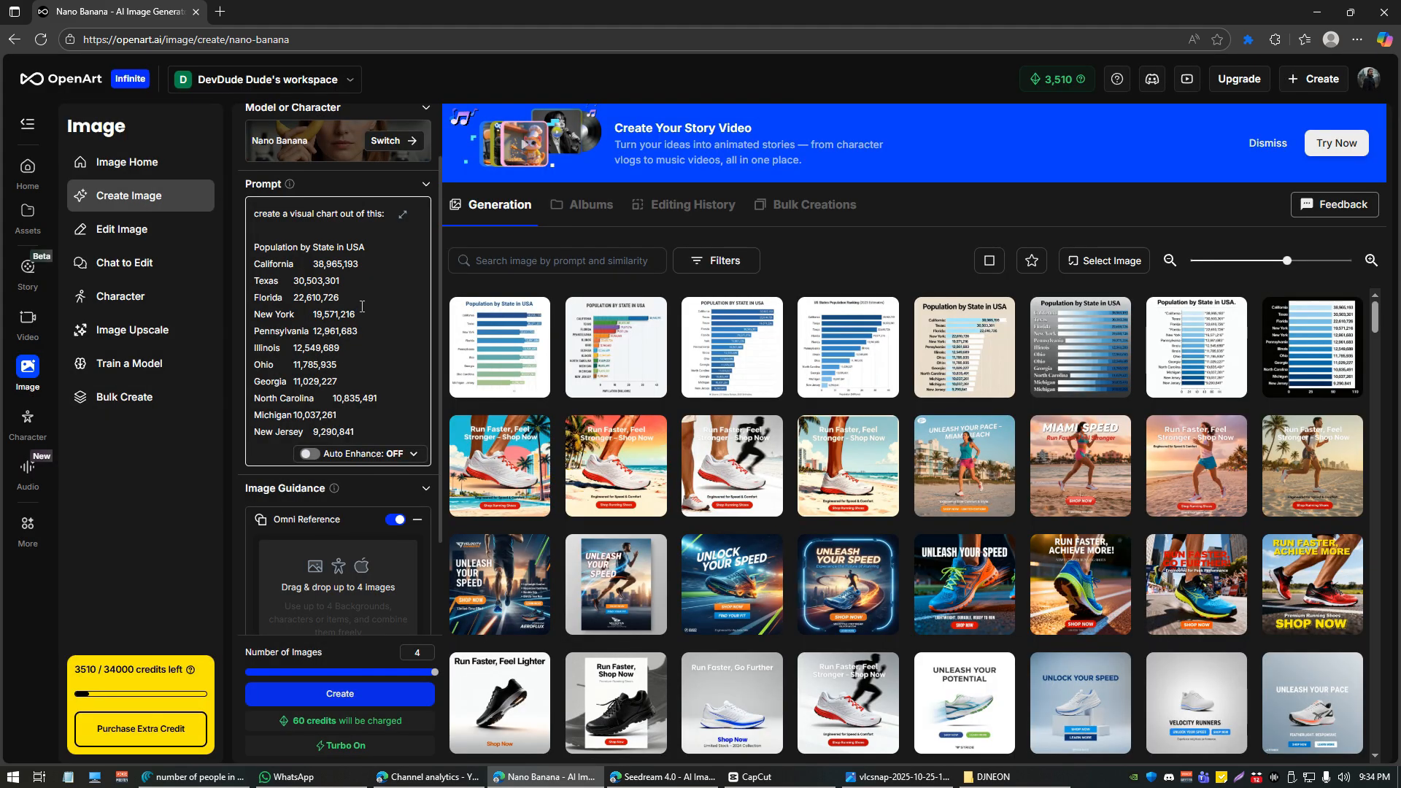
Step: Add "the bigger the size of population, the larger the chart bar" and "be relative to population size" above the population data in the prompt
scroll(362, 307, "up", 1)
left_click(403, 288)
left_click(354, 311)
left_click(354, 298)
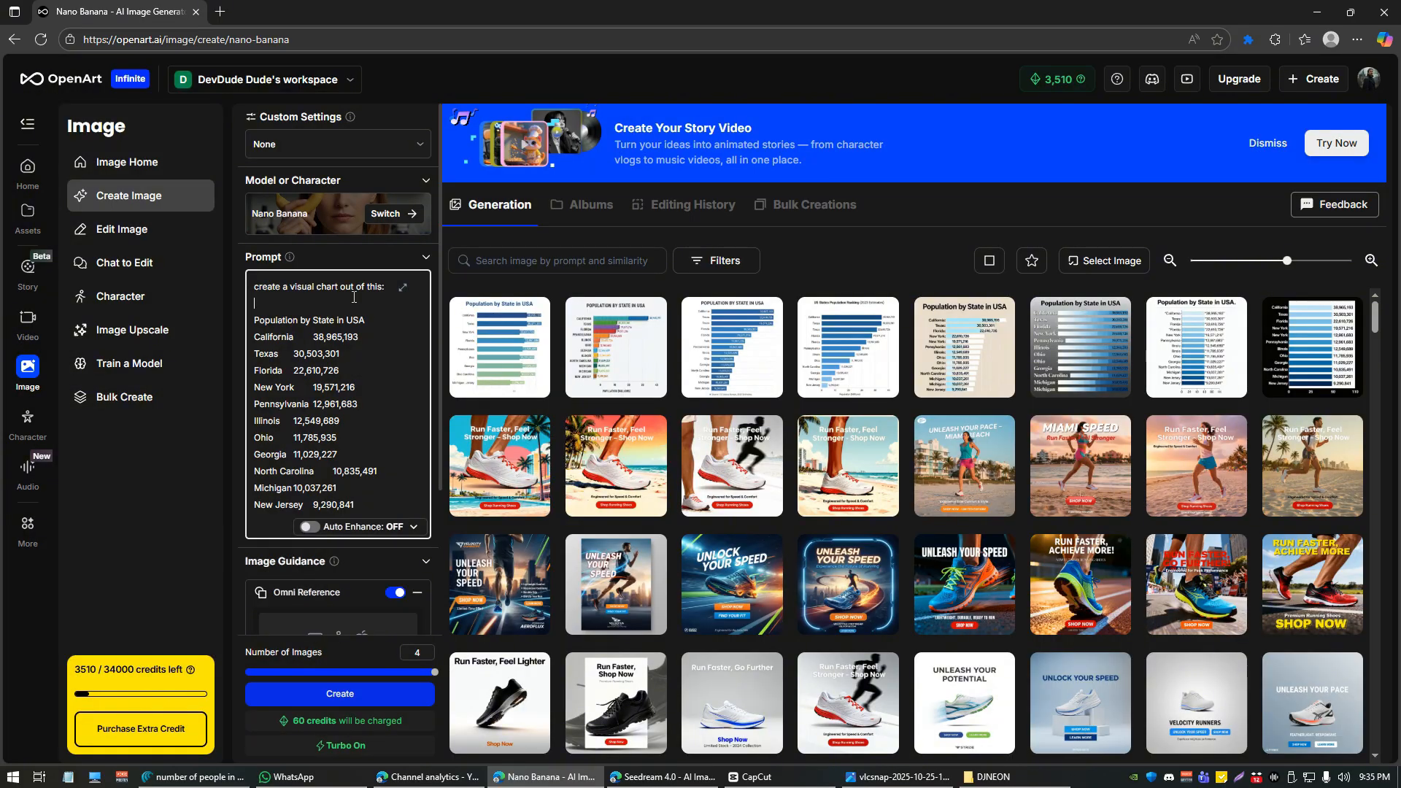
key("Return")
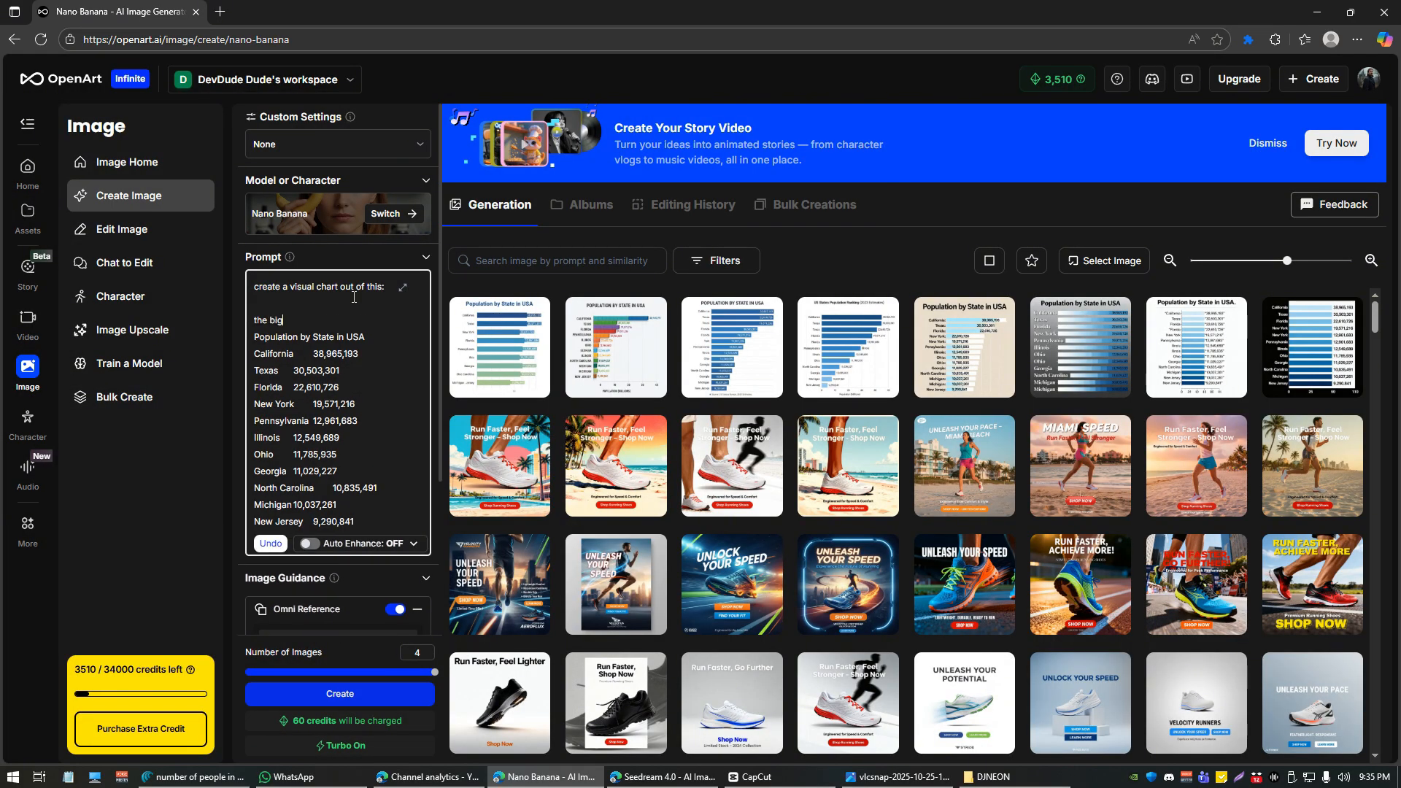
type("the bigger the size of population, the larg")
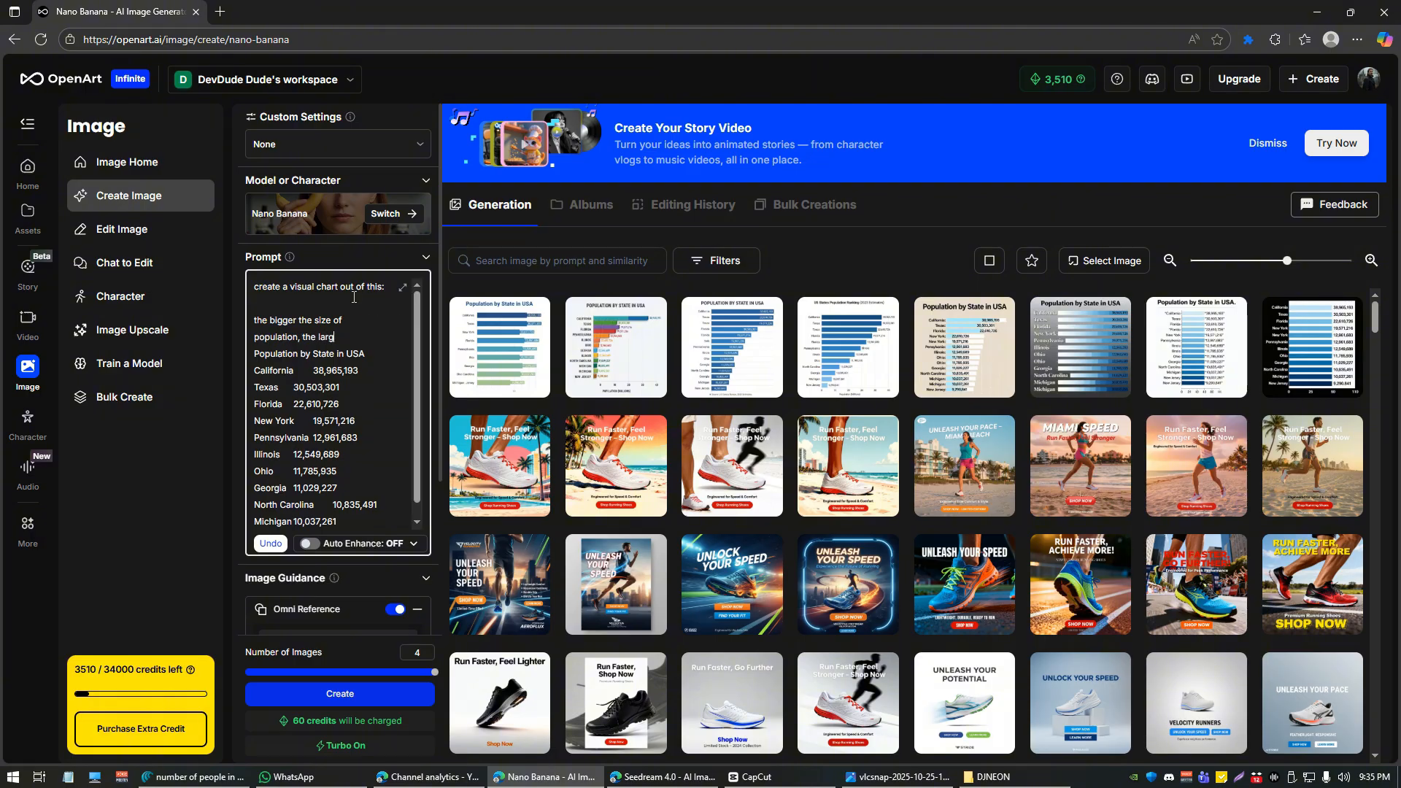
type("er the chart bar")
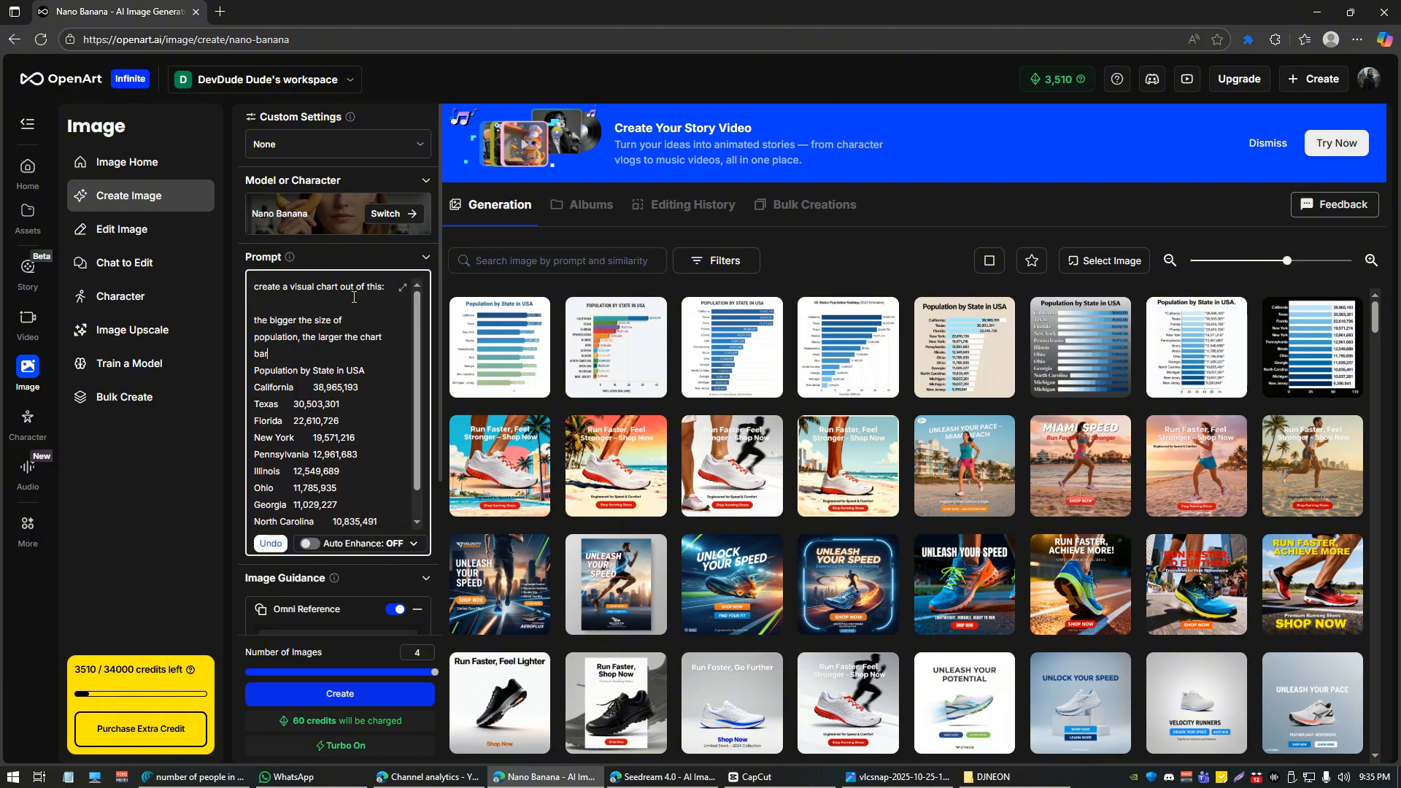
key("Return")
key("Return")
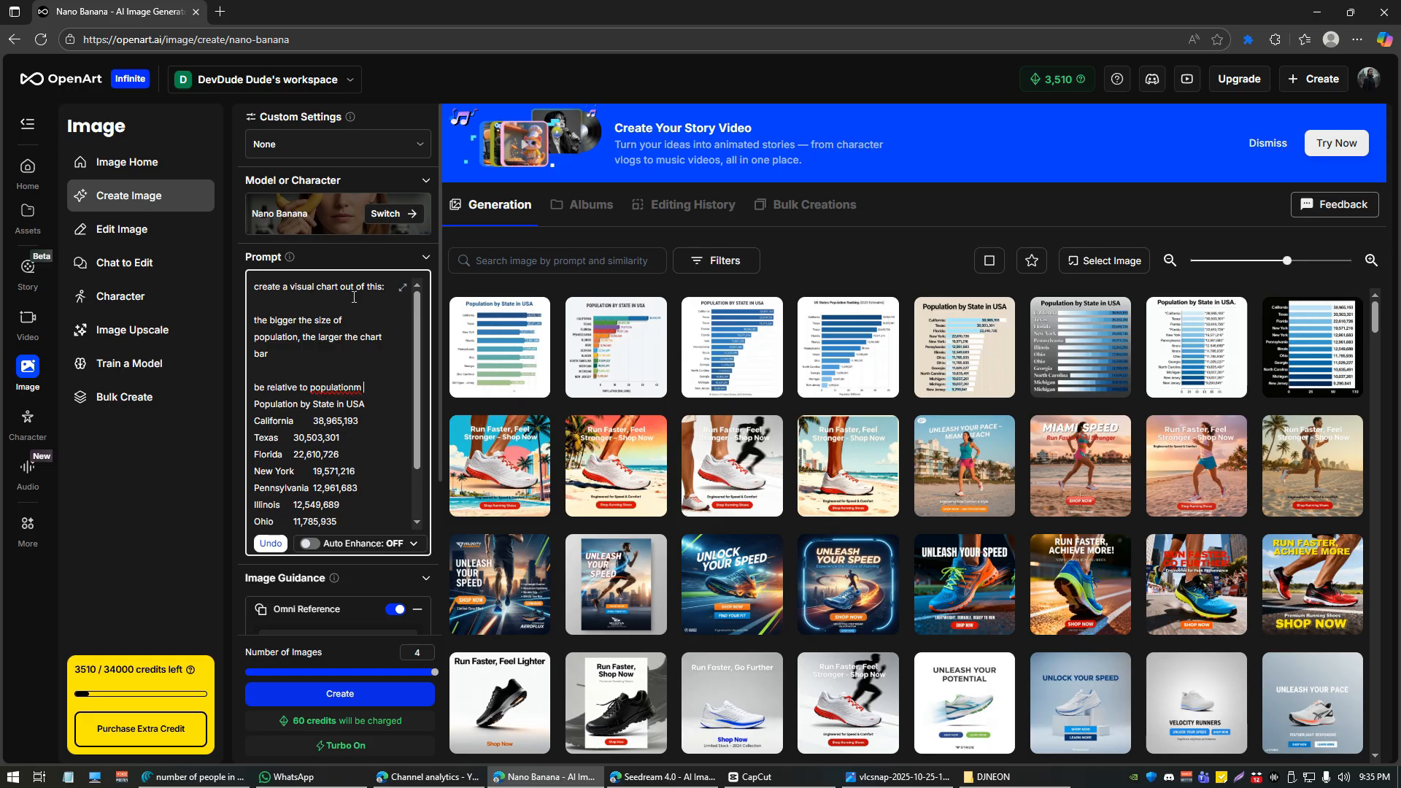
key("Return")
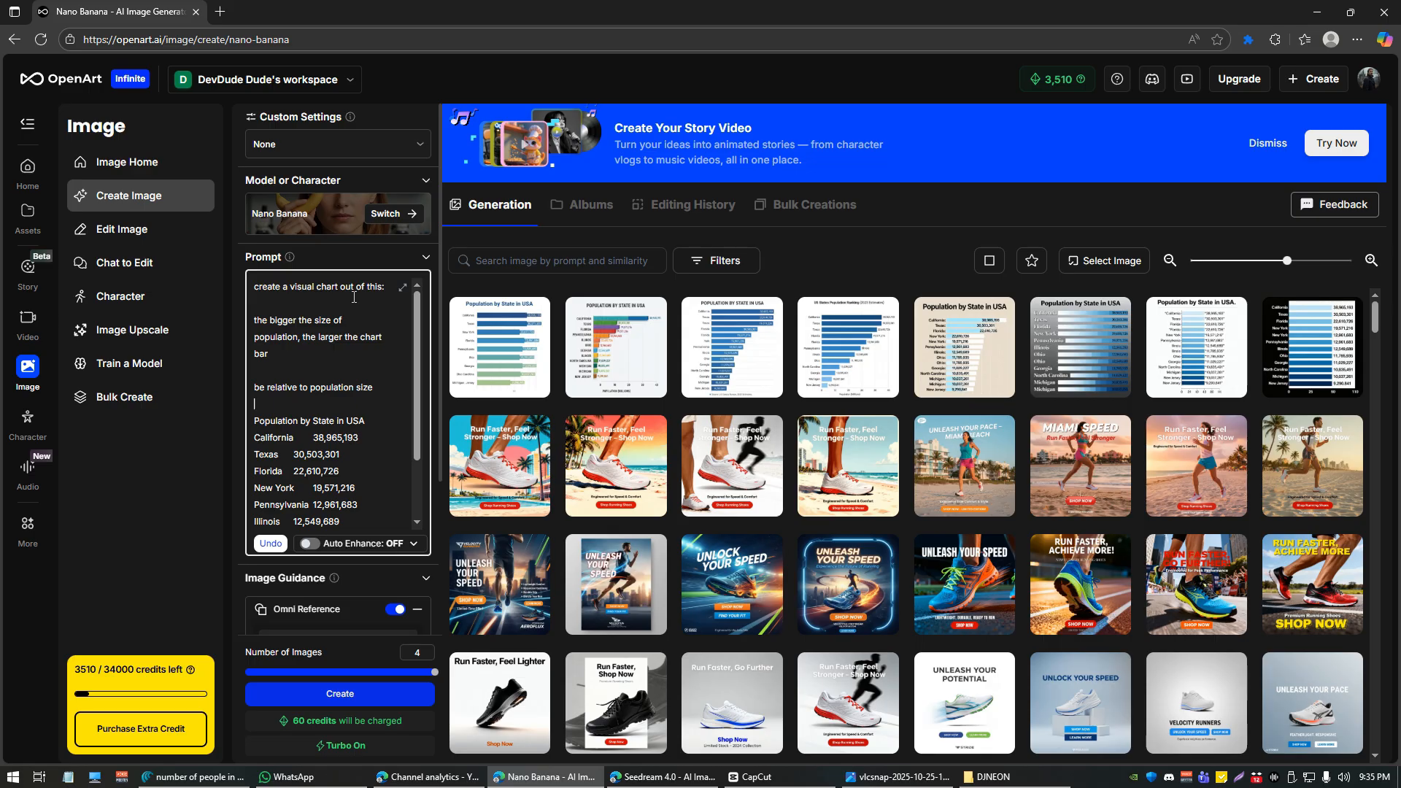
Step: Generate four charts from the revised prompt with Nano Banana and four more with Seedream 4.0
left_click(391, 702)
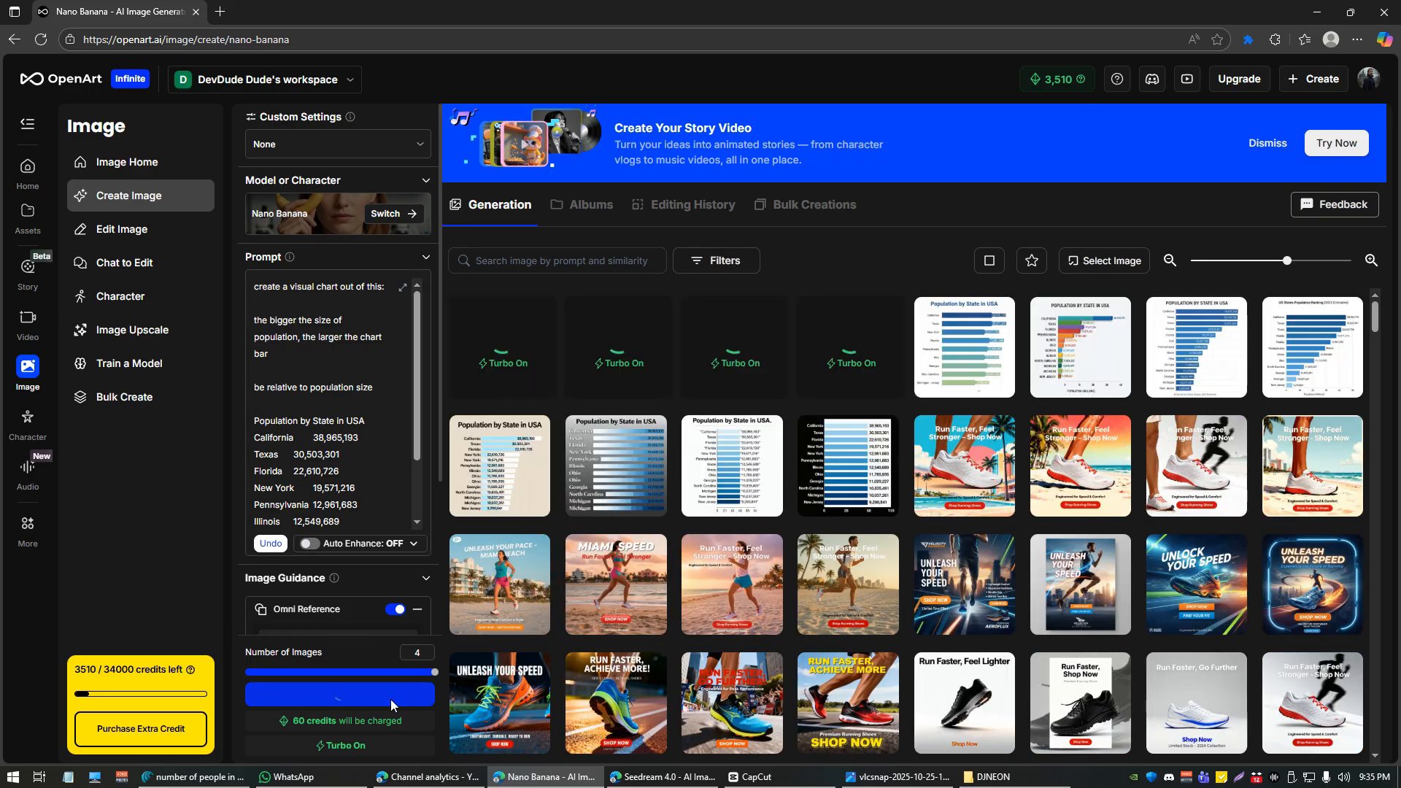
left_click(395, 215)
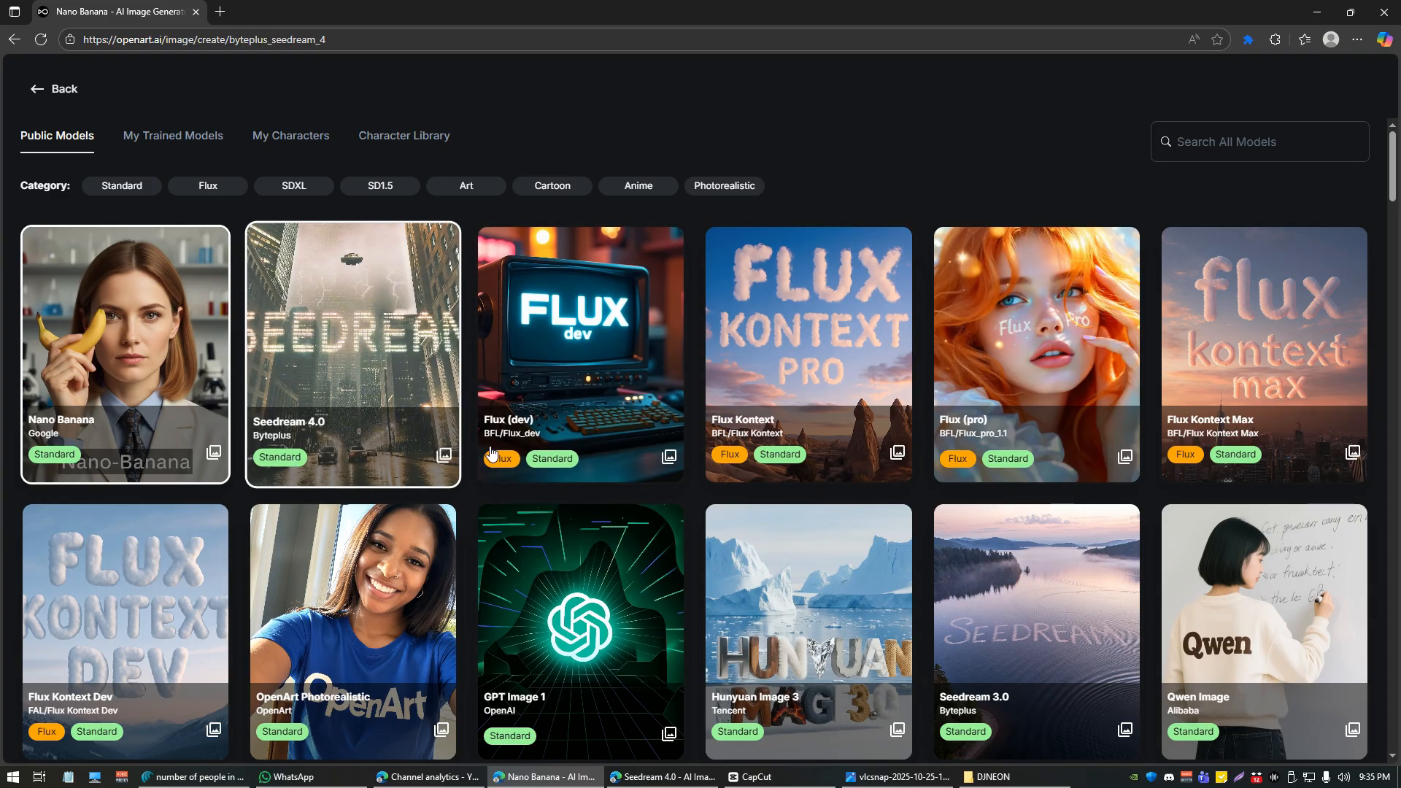
left_click(356, 332)
left_click(373, 697)
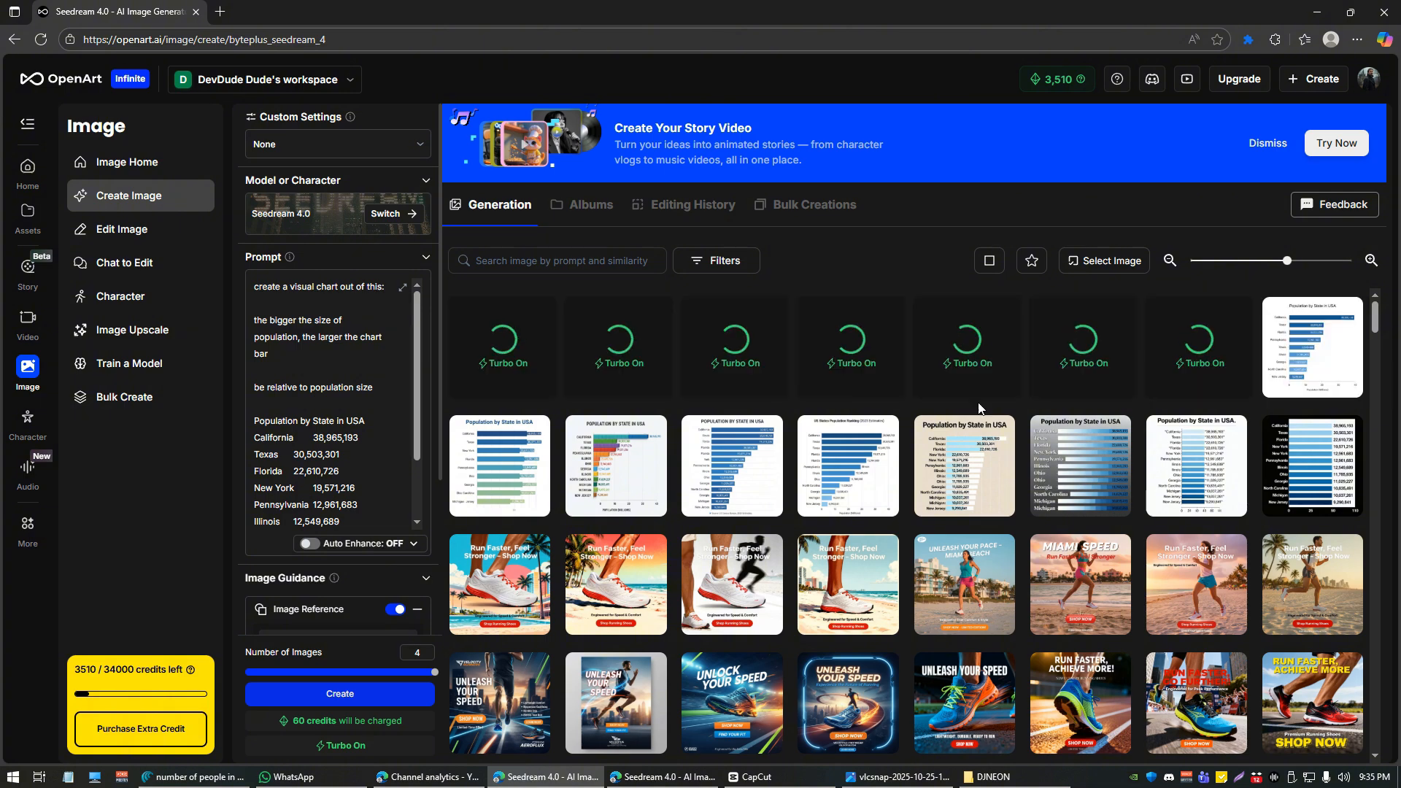
Step: Examine the new Nano Banana and Seedream 4.0 charts for data accuracy and bars proportional to population
left_click(1279, 322)
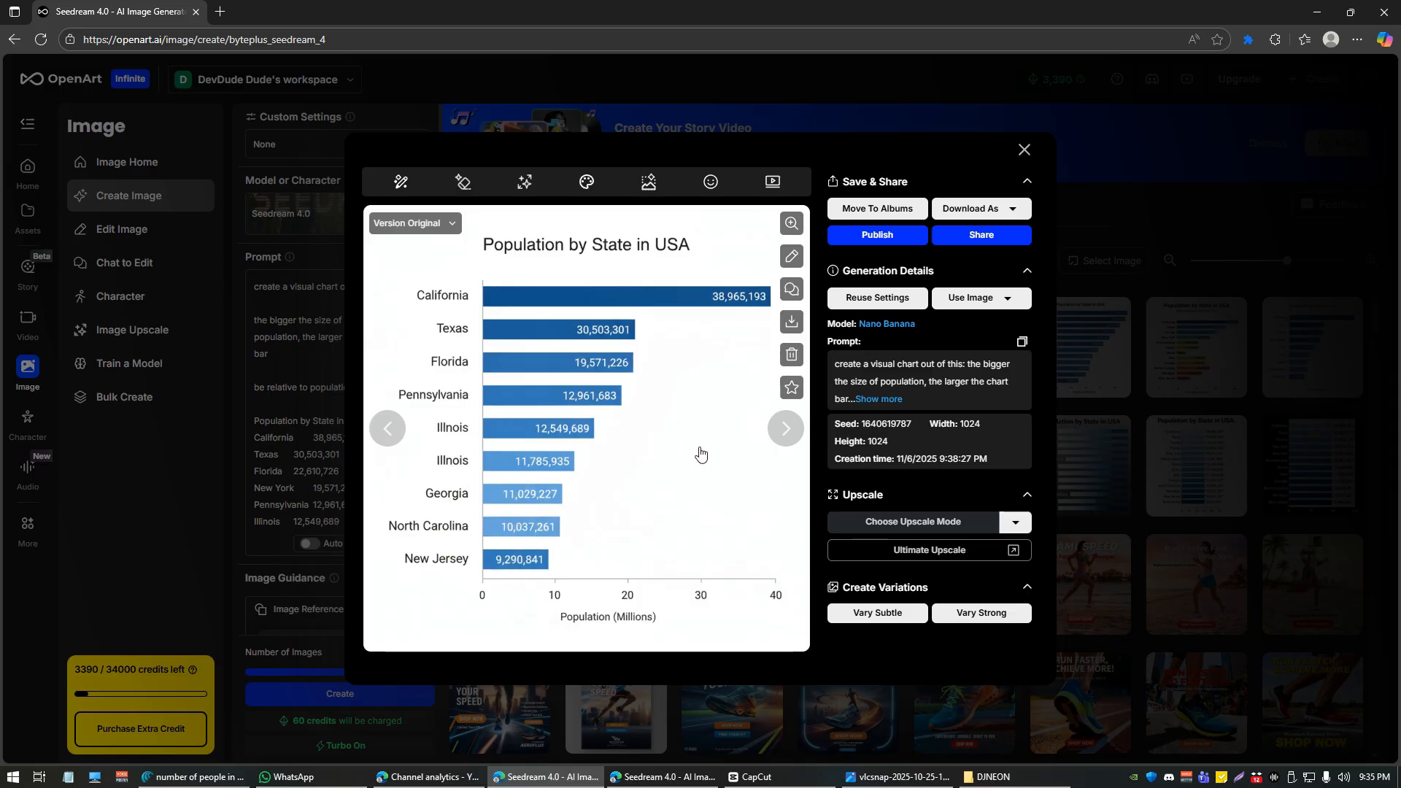
left_click(1076, 429)
left_click(934, 342)
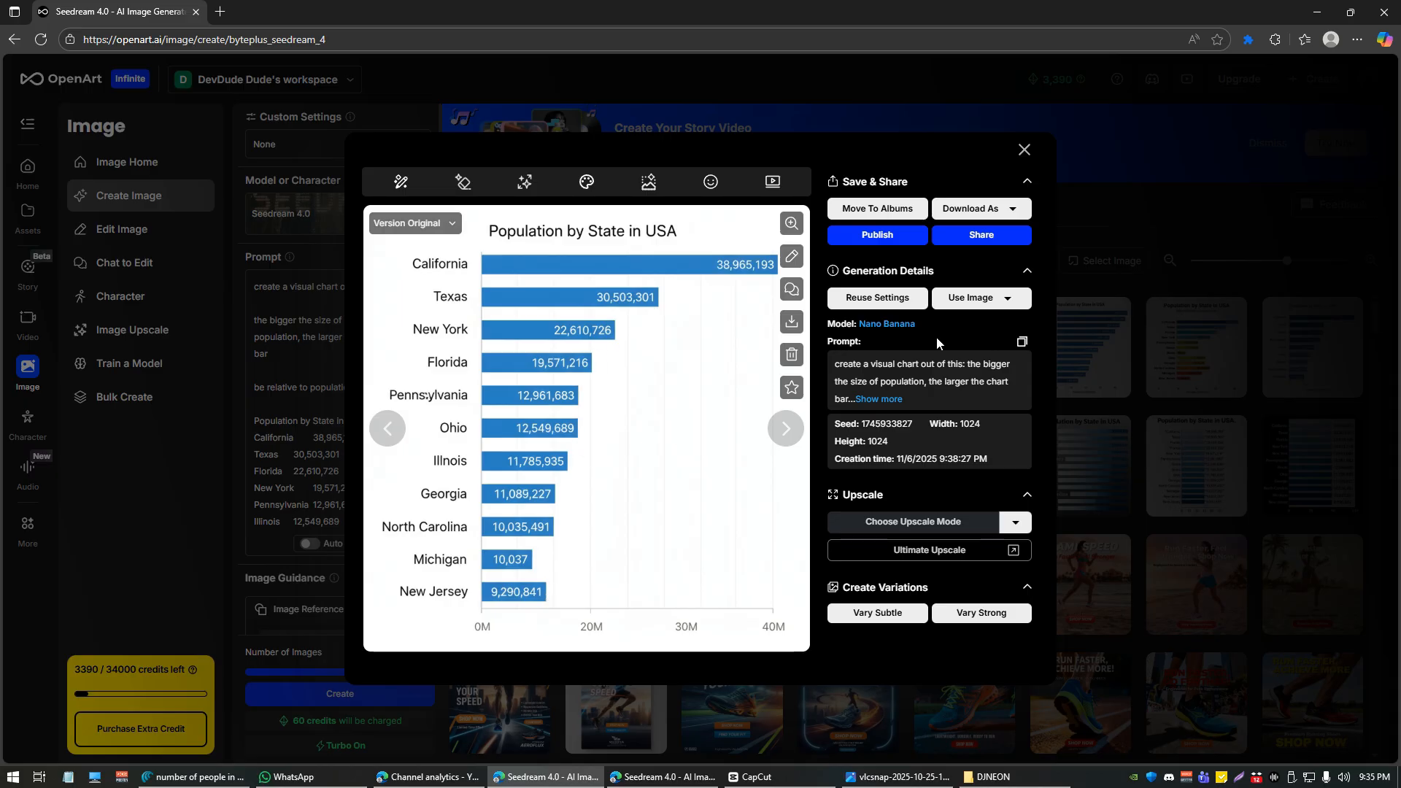
key("Escape")
left_click(1193, 355)
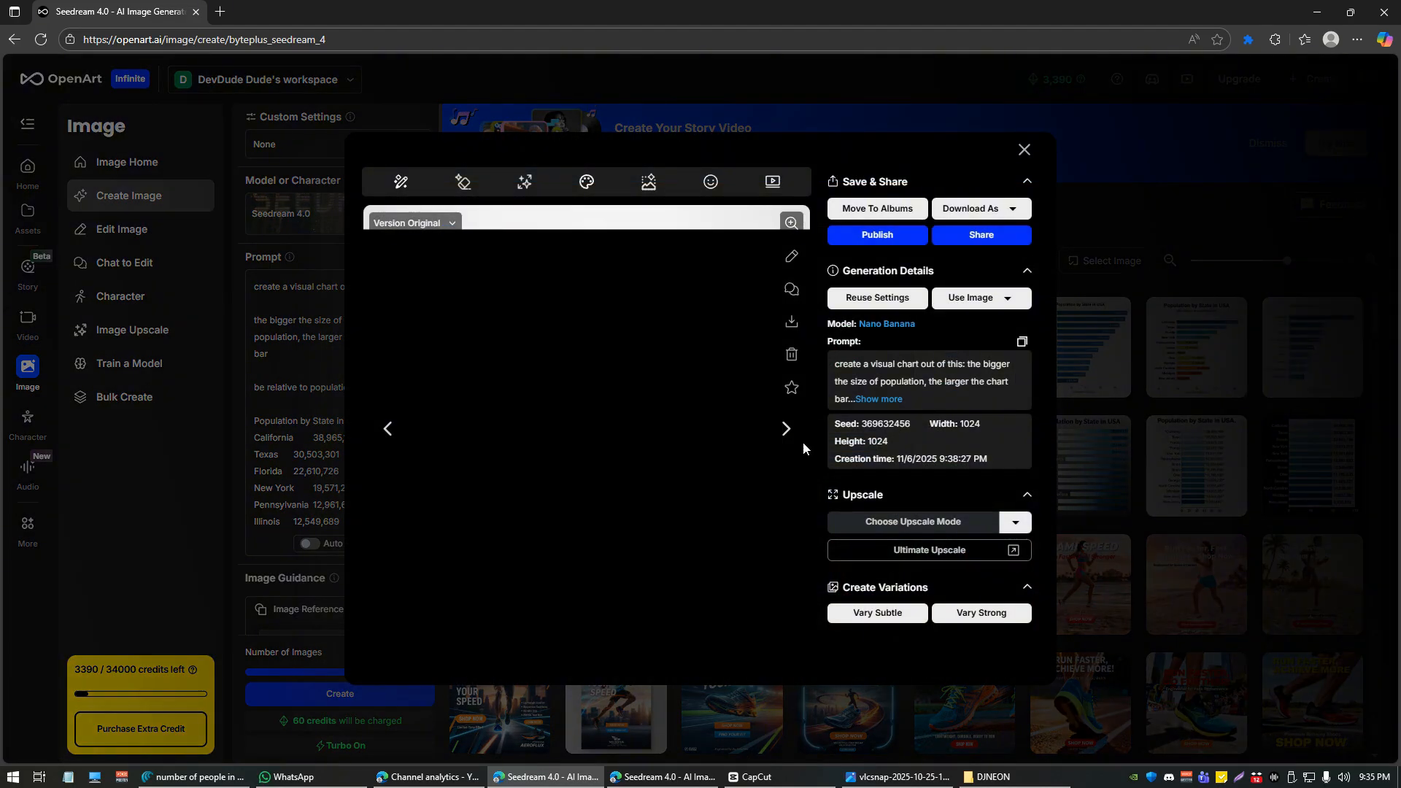
key("Escape")
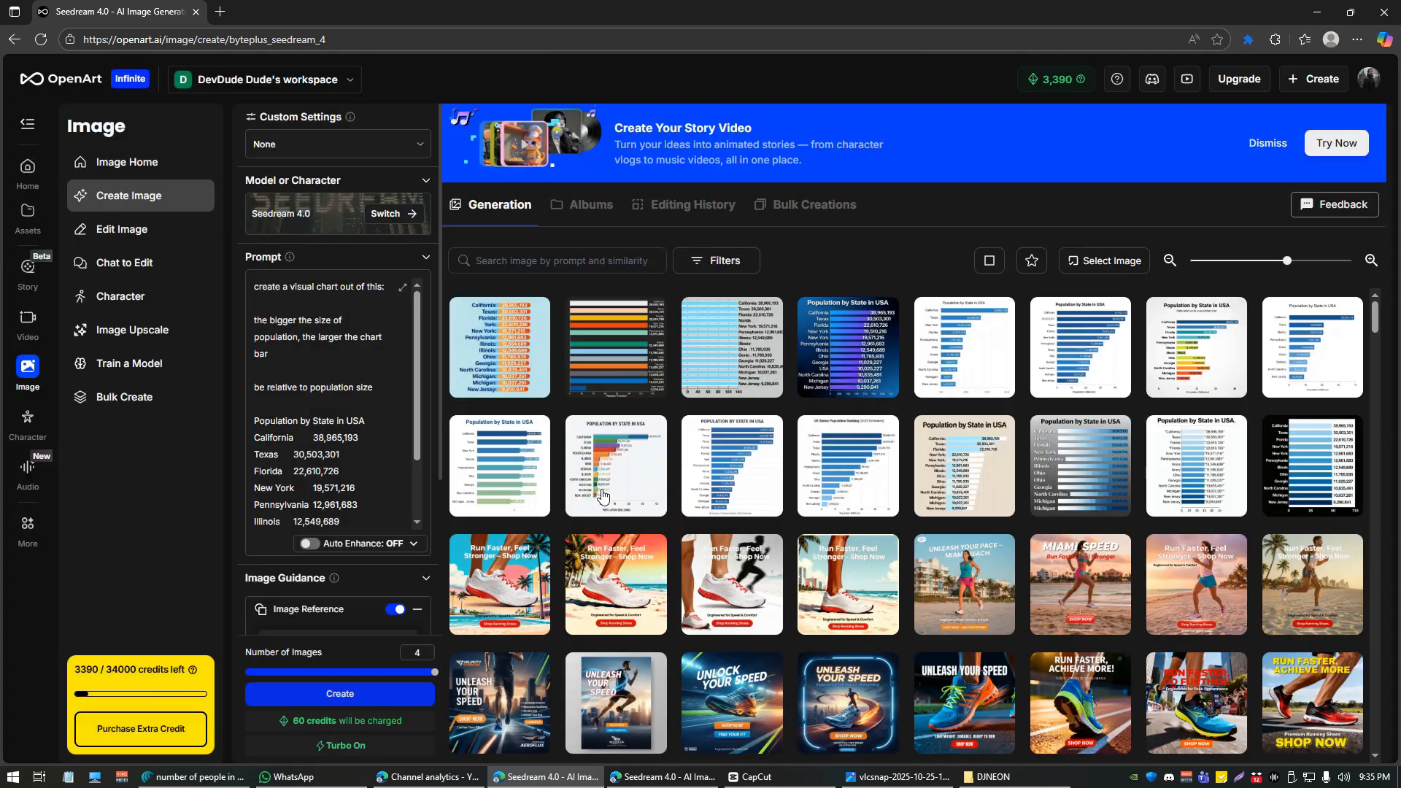
left_click(510, 353)
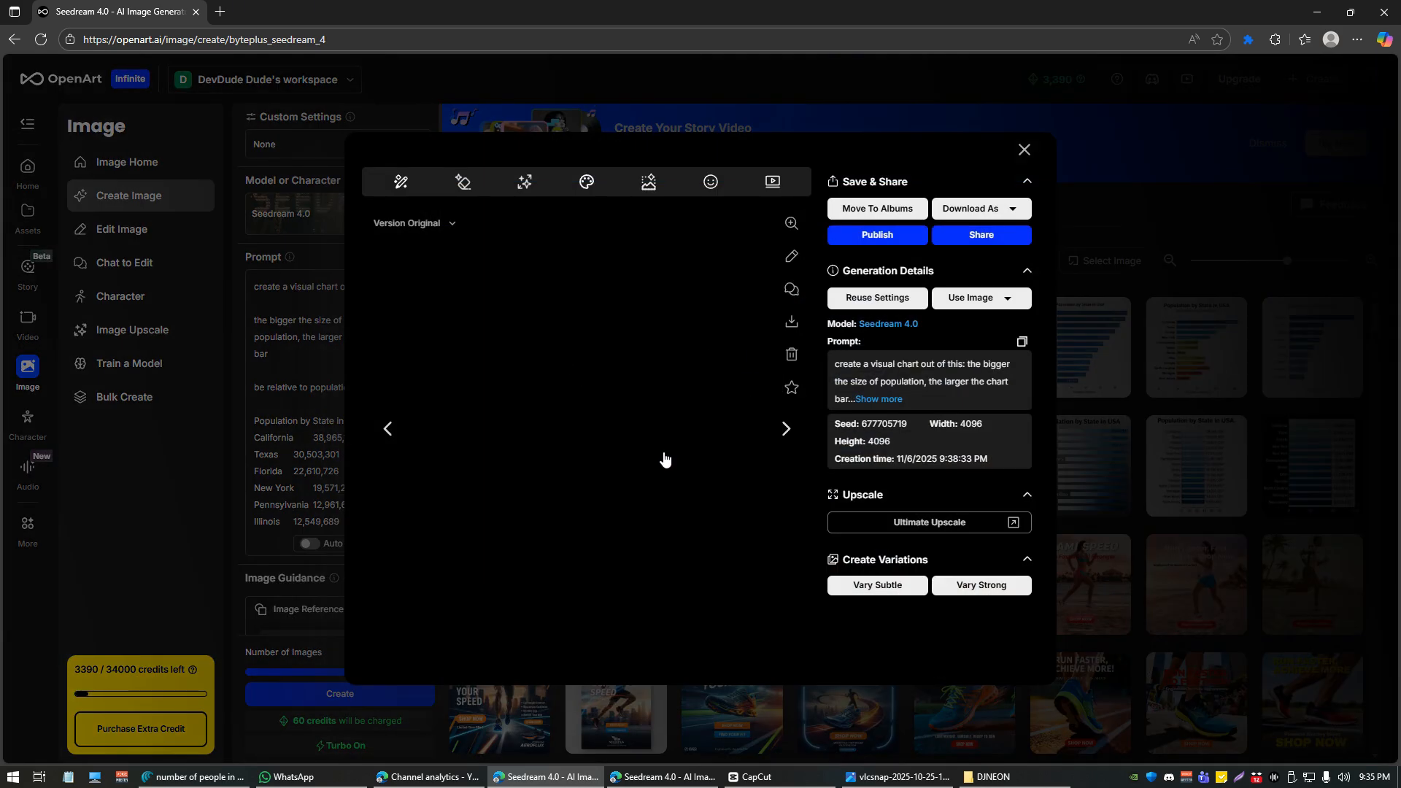
key("Escape")
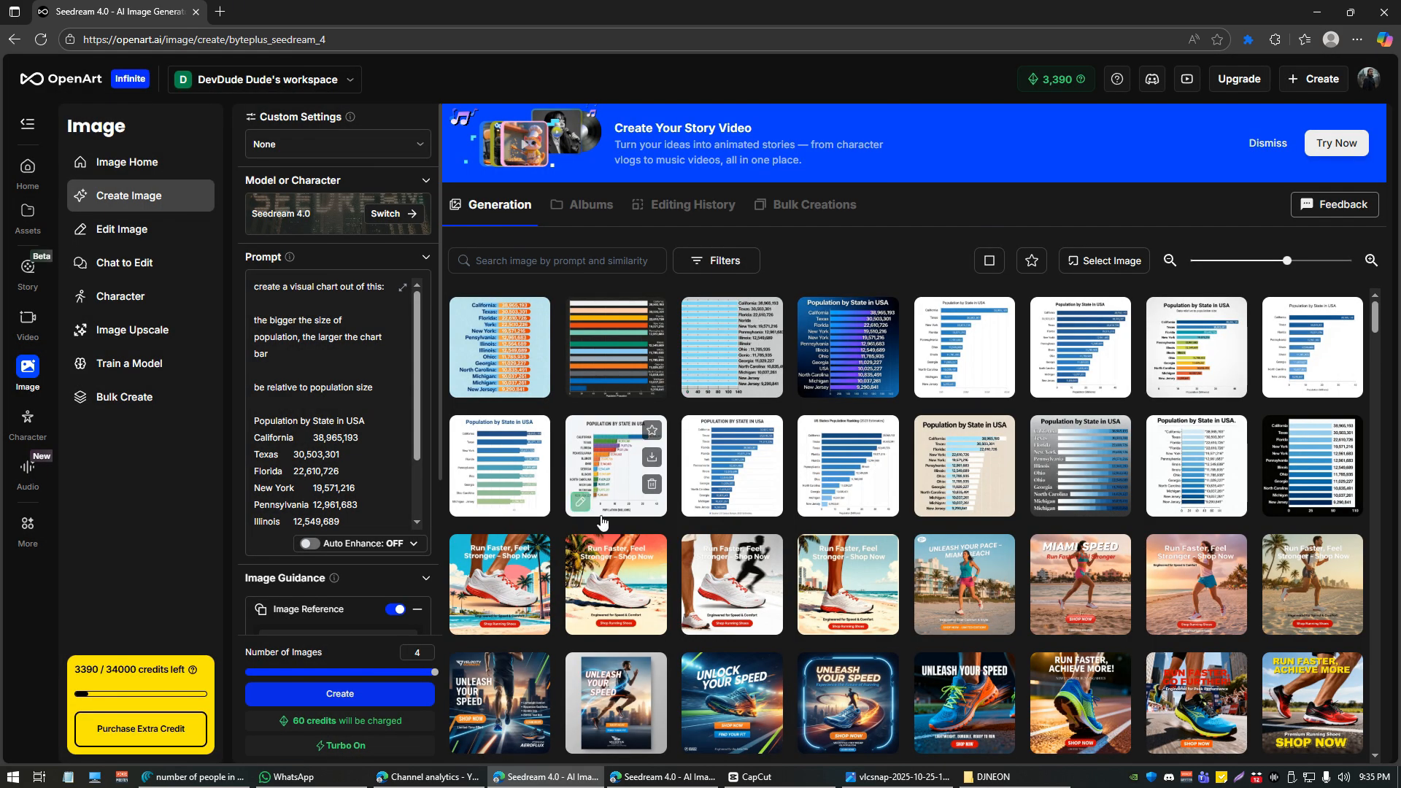
Step: Replace the whole Seedream 4.0 prompt with "create a pie chart to show something"
key("ctrl+a")
key("BackSpace")
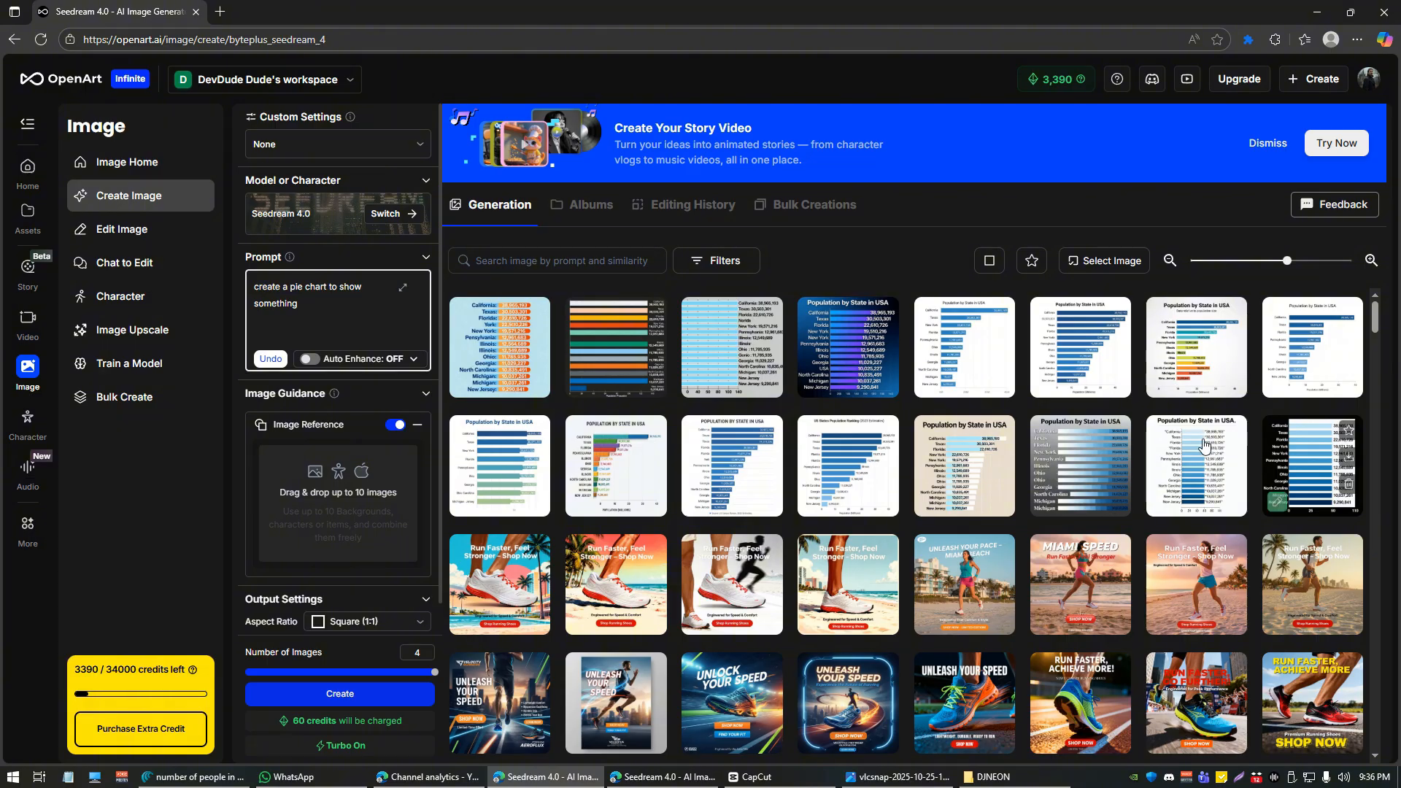
Step: Review the latest Nano Banana bar charts again for how accurately they show each state's name and population
left_click(970, 356)
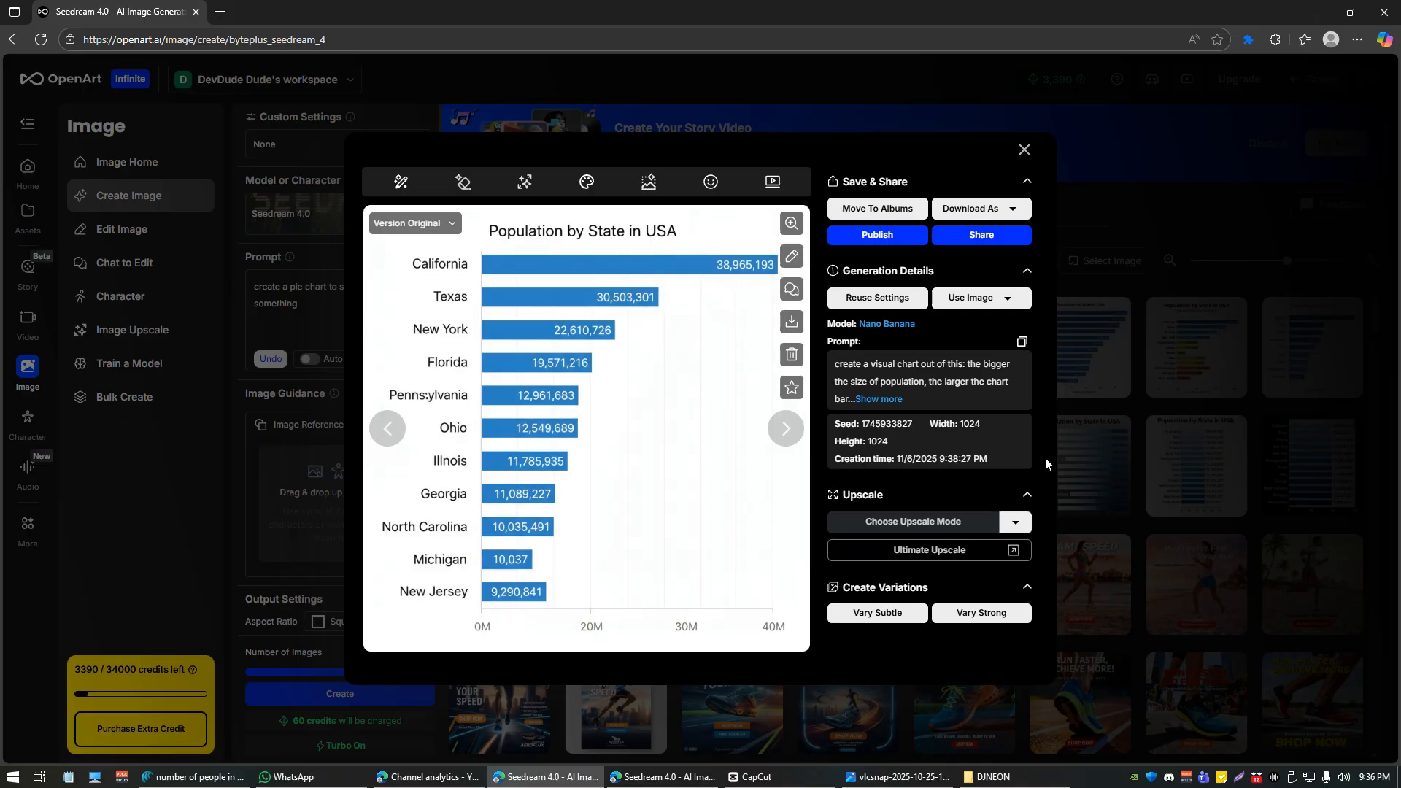
left_click(1024, 150)
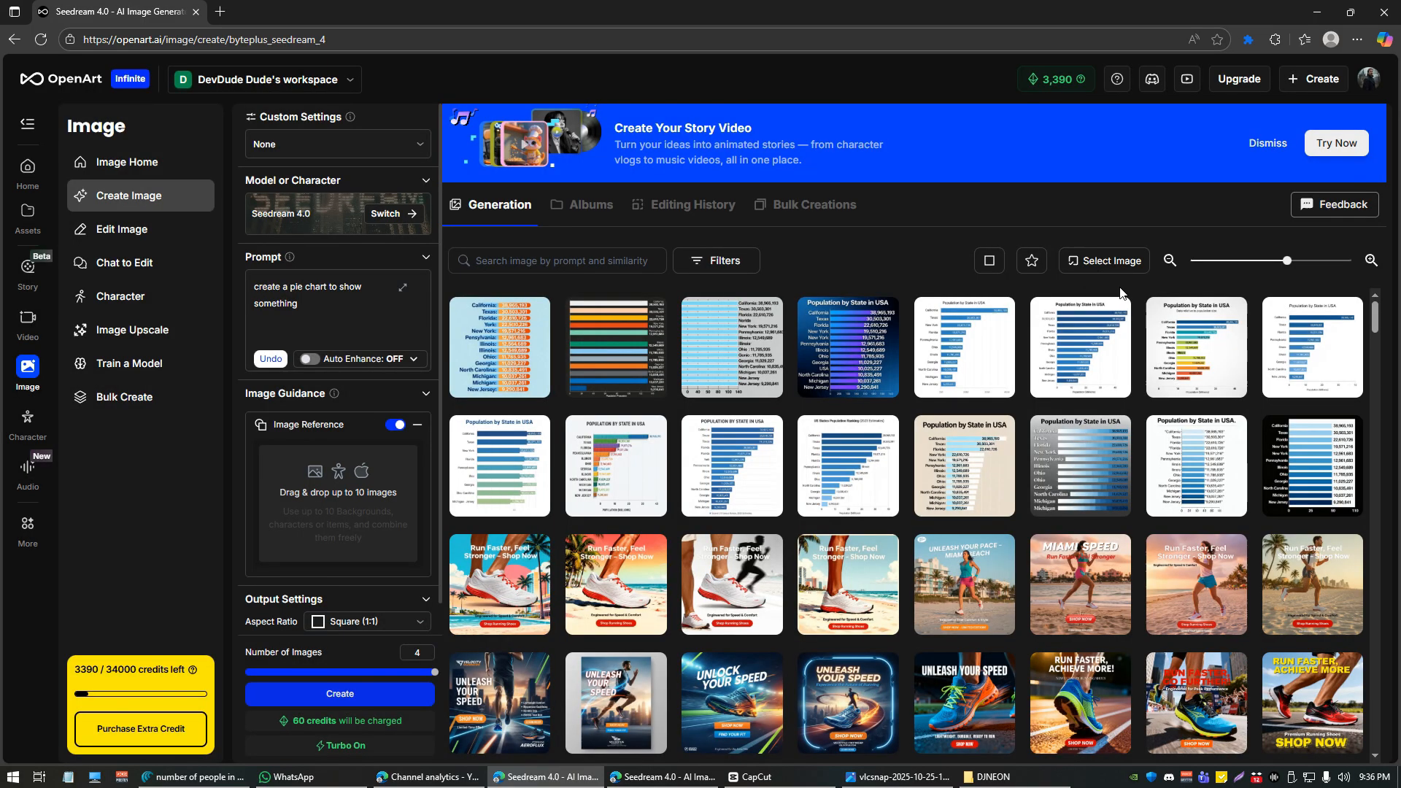
left_click(1167, 345)
left_click(1267, 353)
left_click(1106, 336)
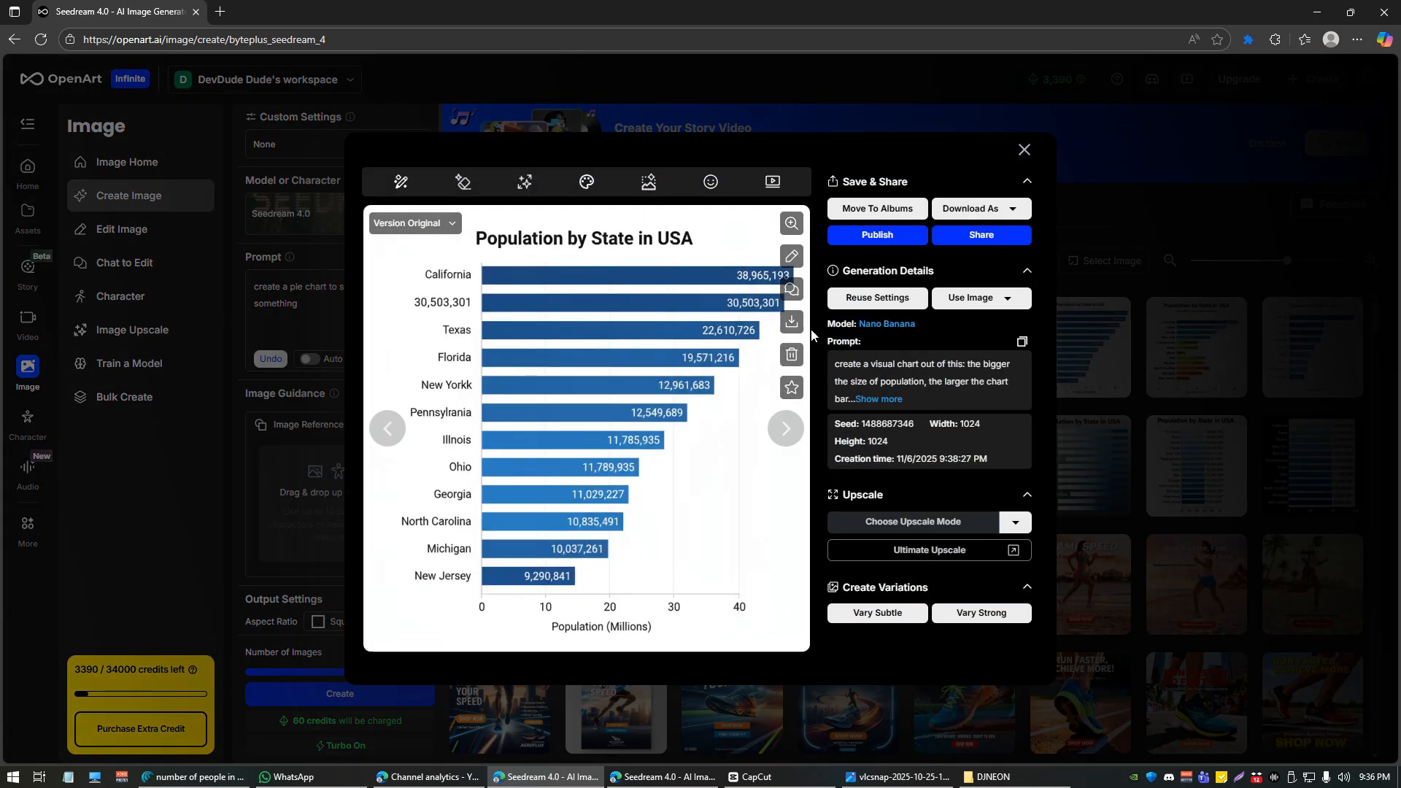
Step: Examine the Nano Banana Miami beach ad and the Seedream 4.0 "UNLEASH YOUR SPEED" ad, checking the latter's pixel size and Seedream's resolution options
key("Escape")
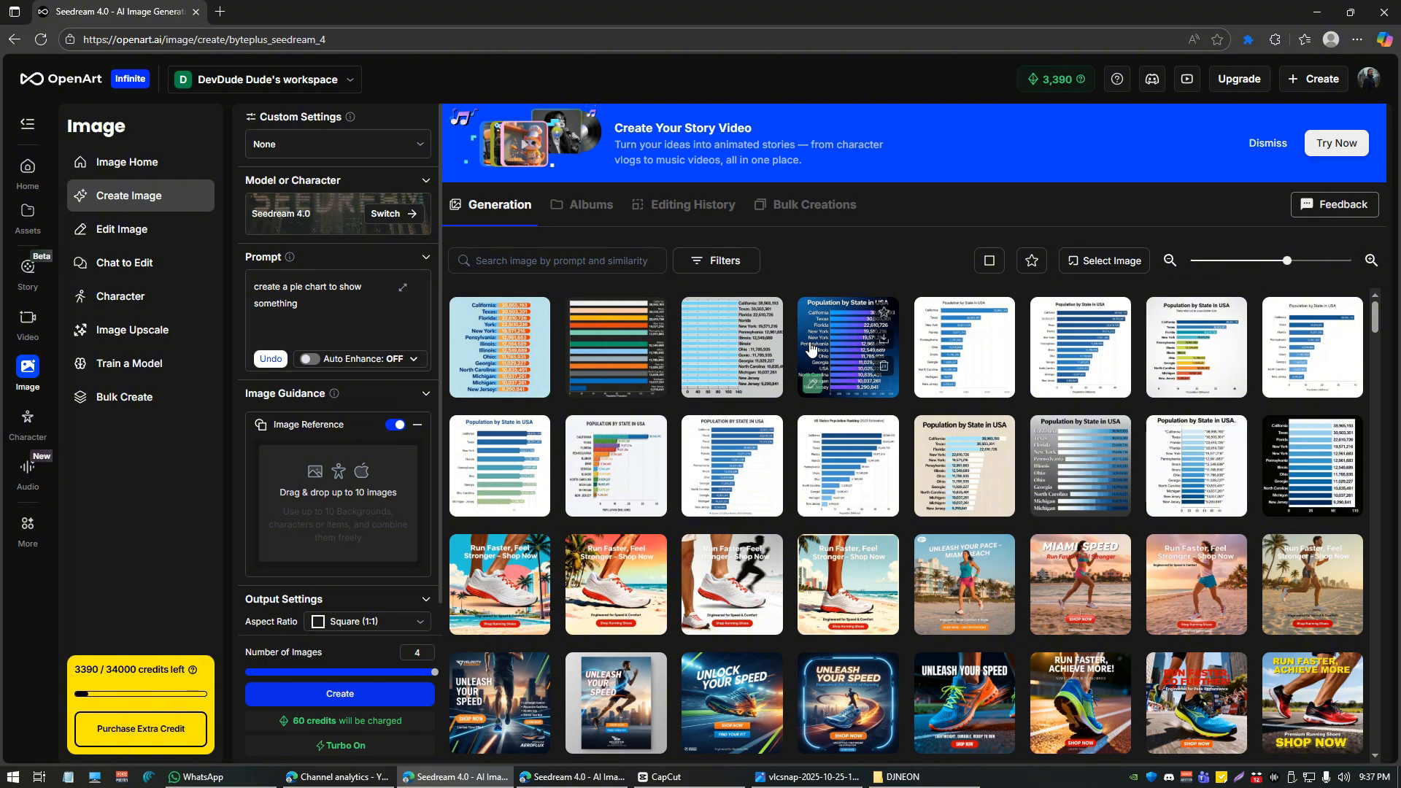
scroll(1123, 368, "down", 2)
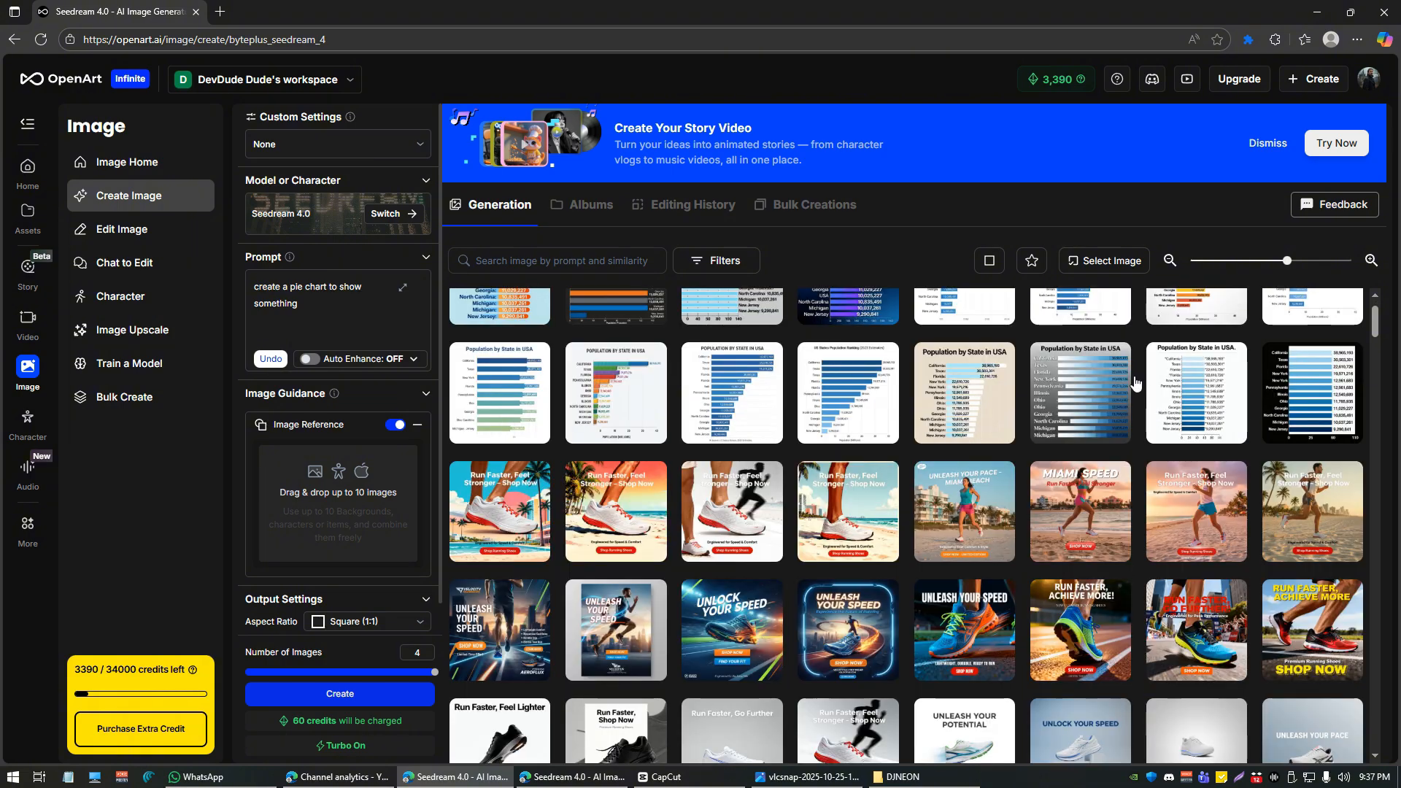
left_click(1172, 433)
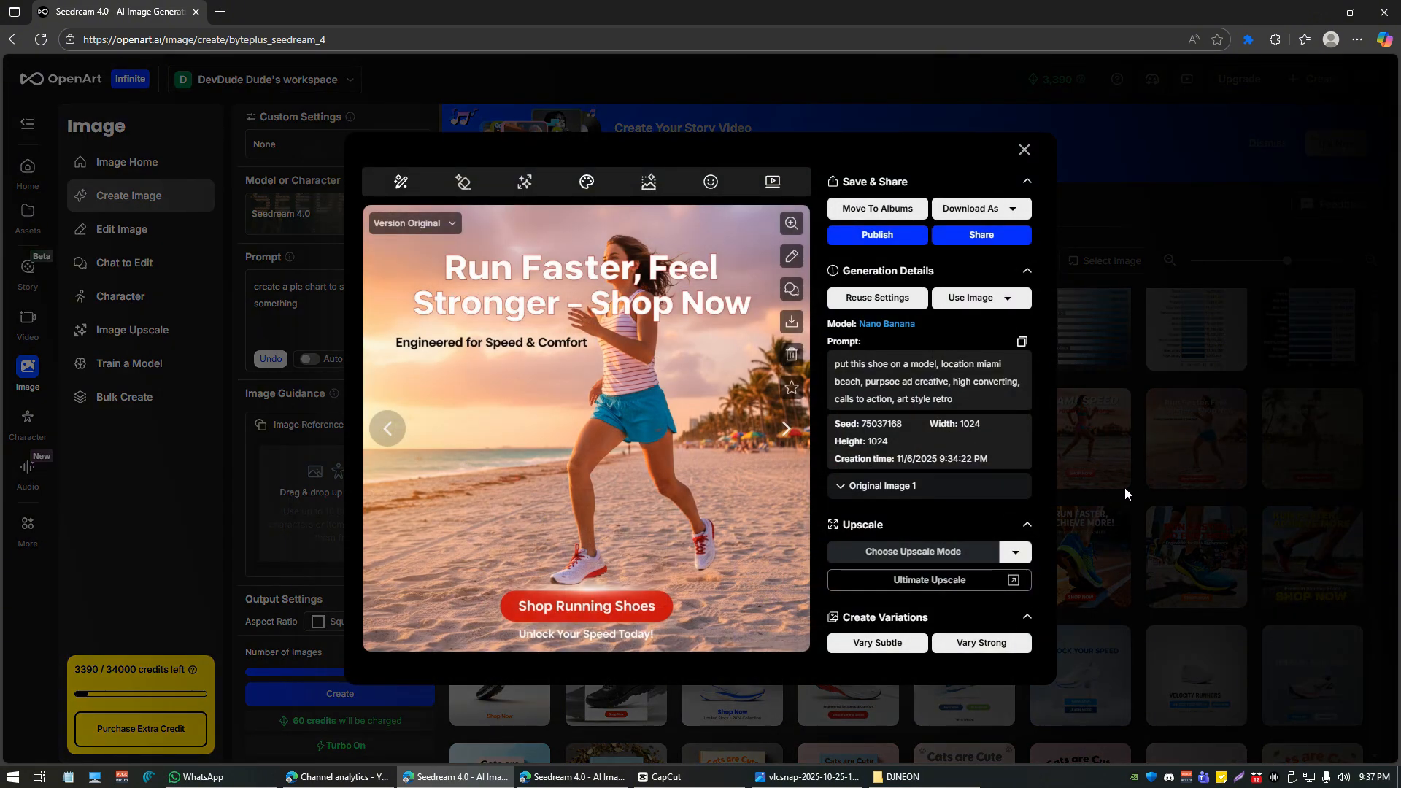
left_click(1124, 488)
scroll(907, 454, "down", 2)
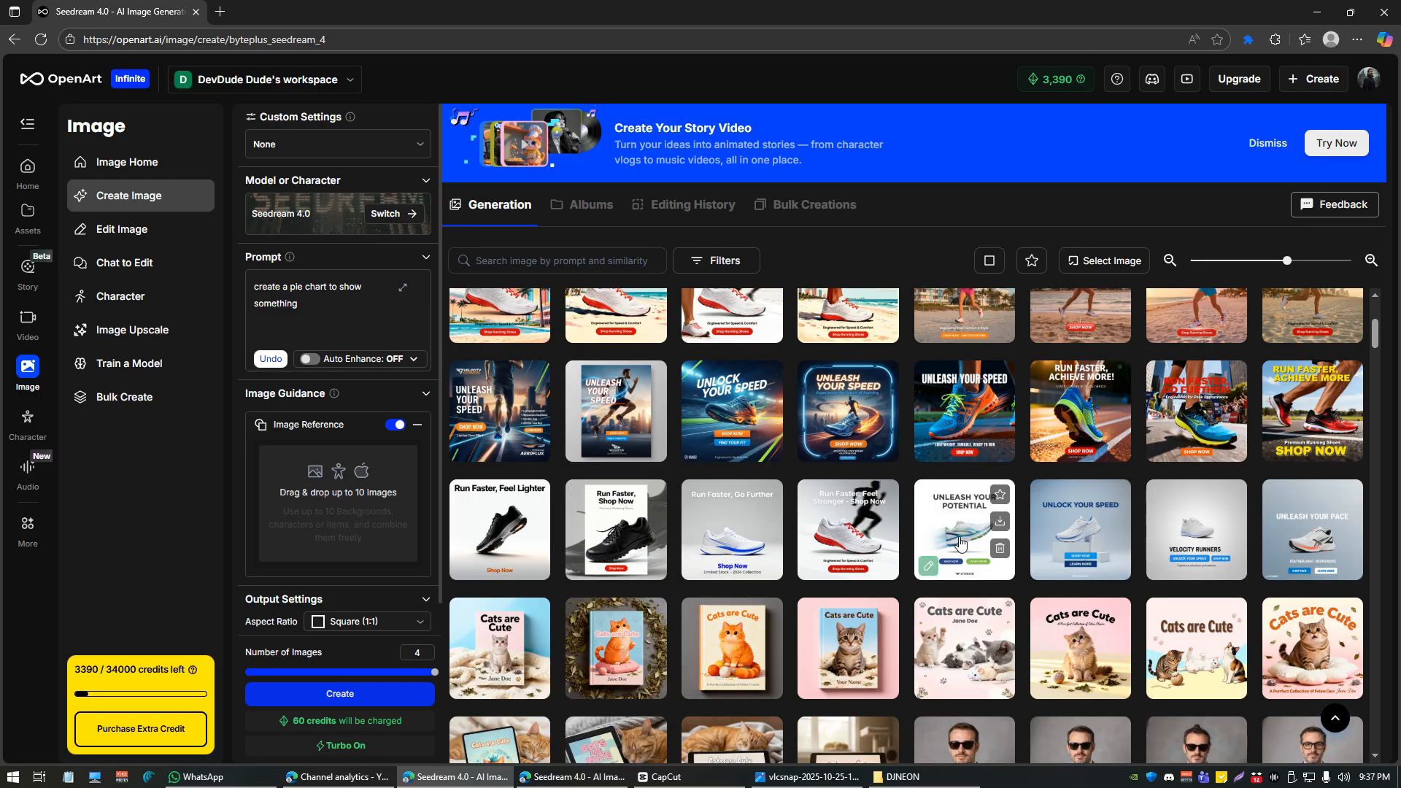
left_click(949, 407)
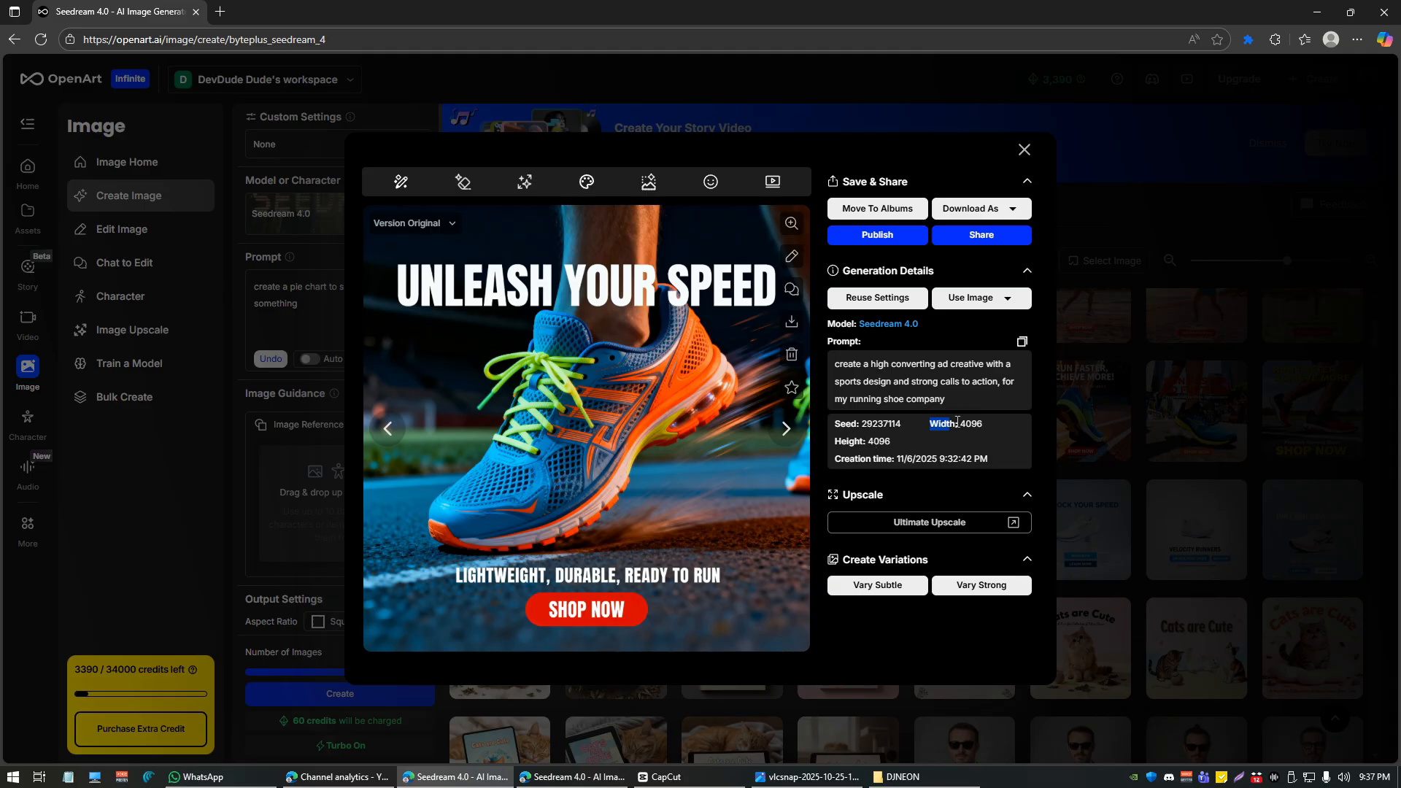
left_click(339, 610)
scroll(343, 609, "down", 1)
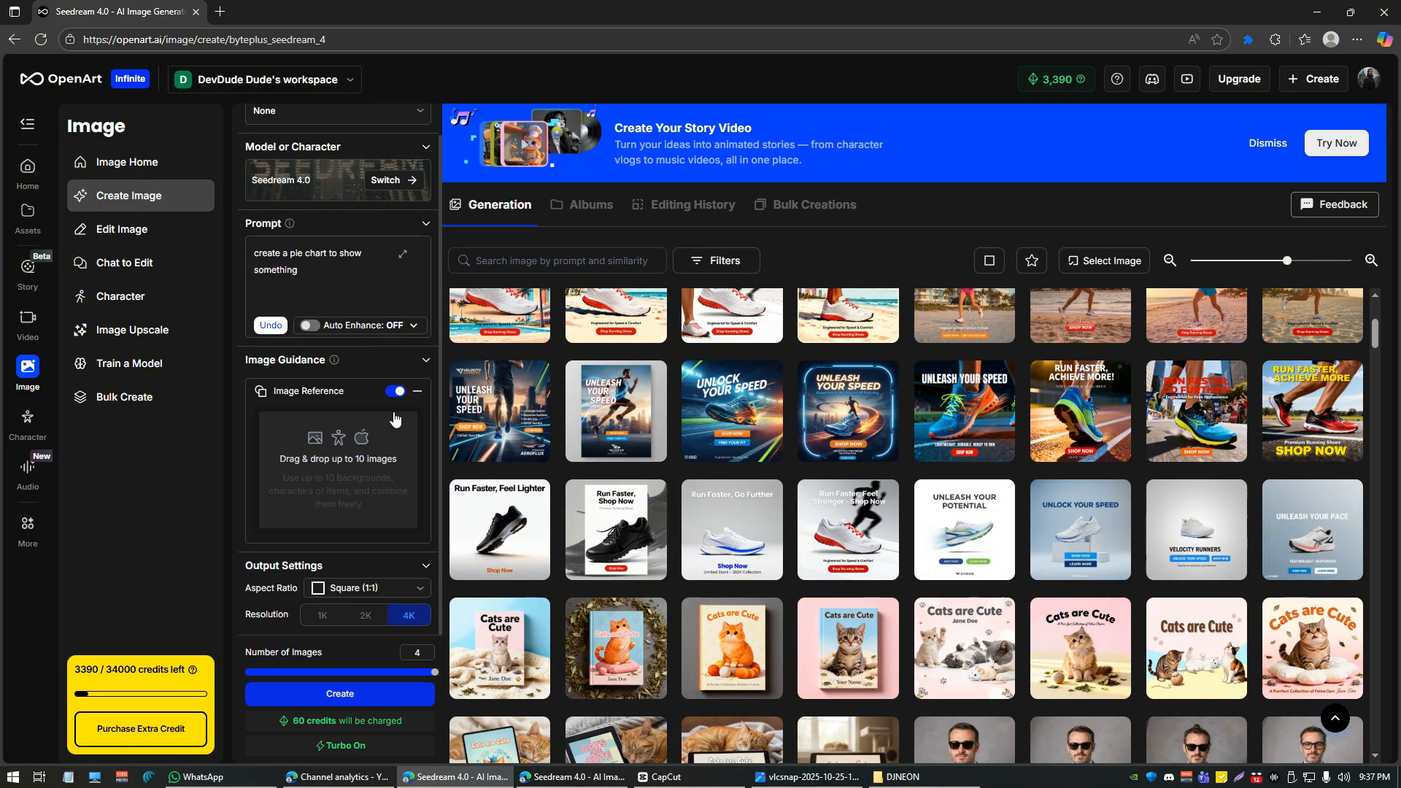
Step: Switch the model to Nano Banana and check the pixel size and upscale options of its minimalist "UNLEASH YOUR POTENTIAL" shoe ad
left_click(377, 175)
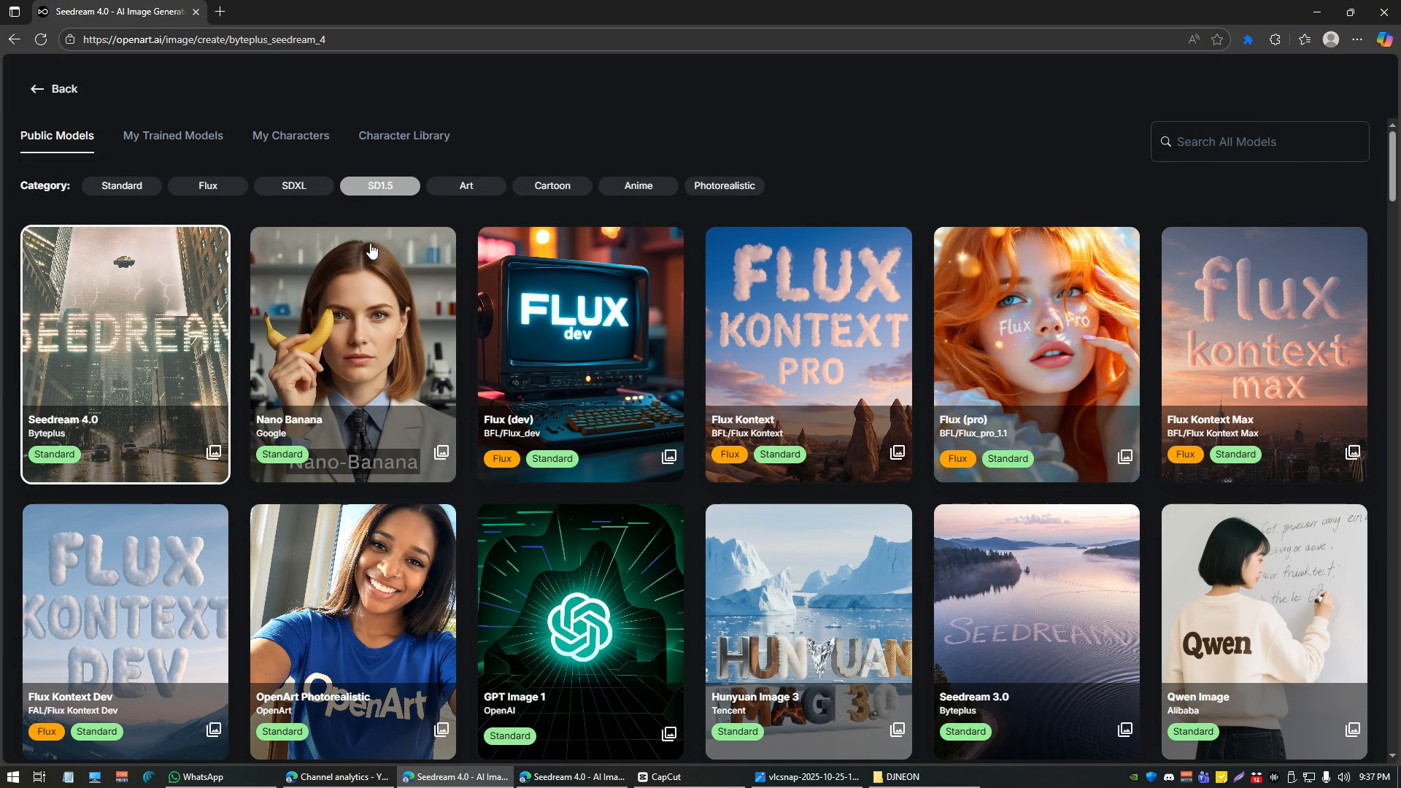
left_click(372, 309)
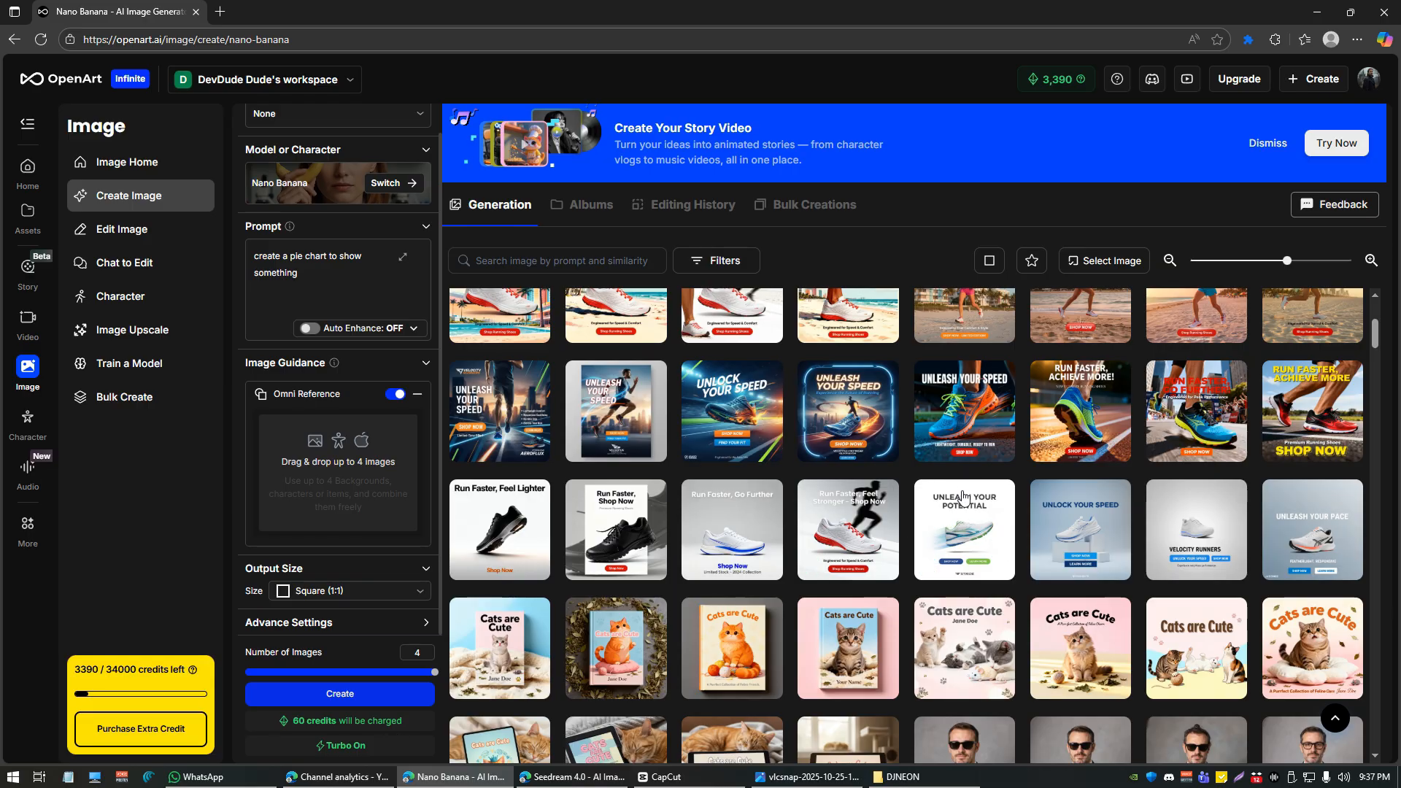
left_click(952, 520)
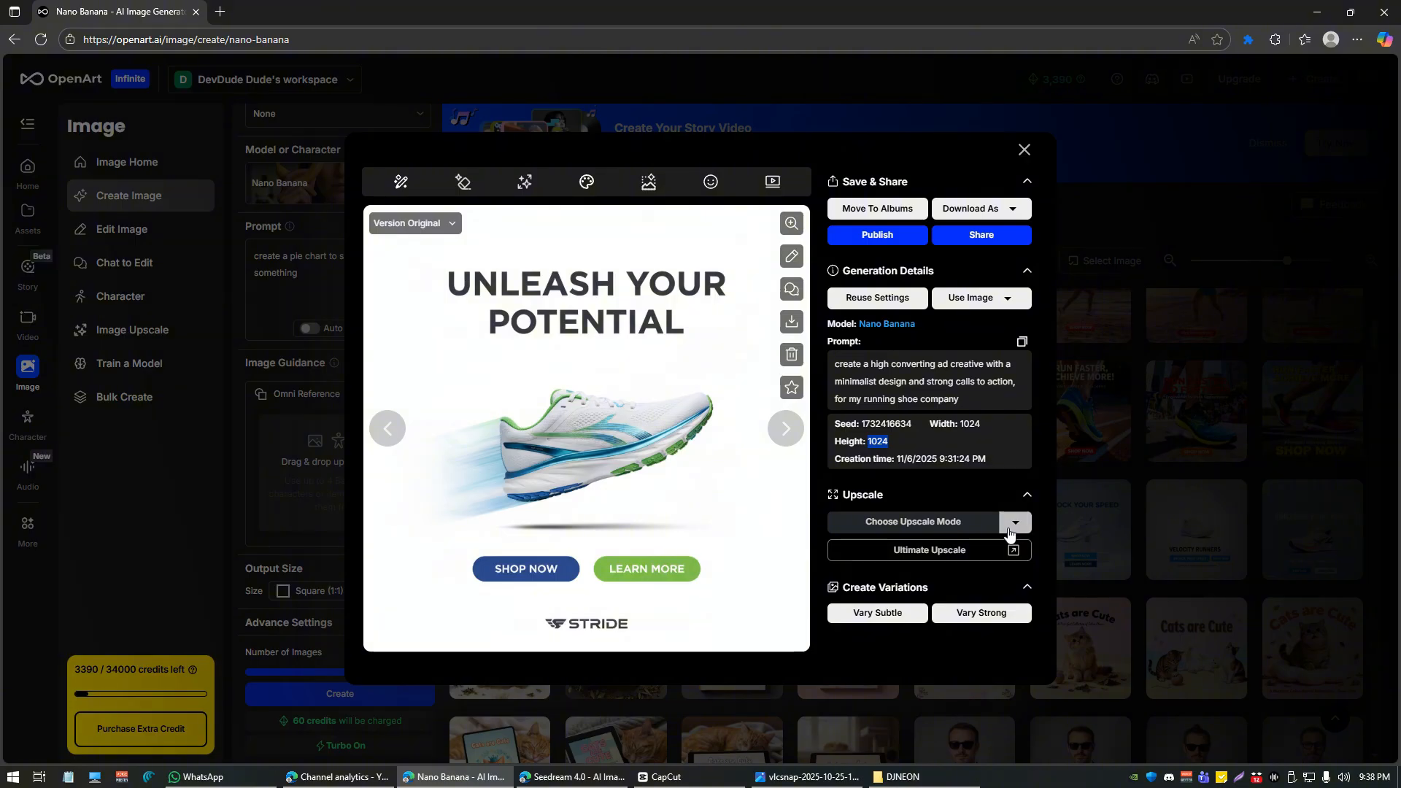
left_click(1010, 532)
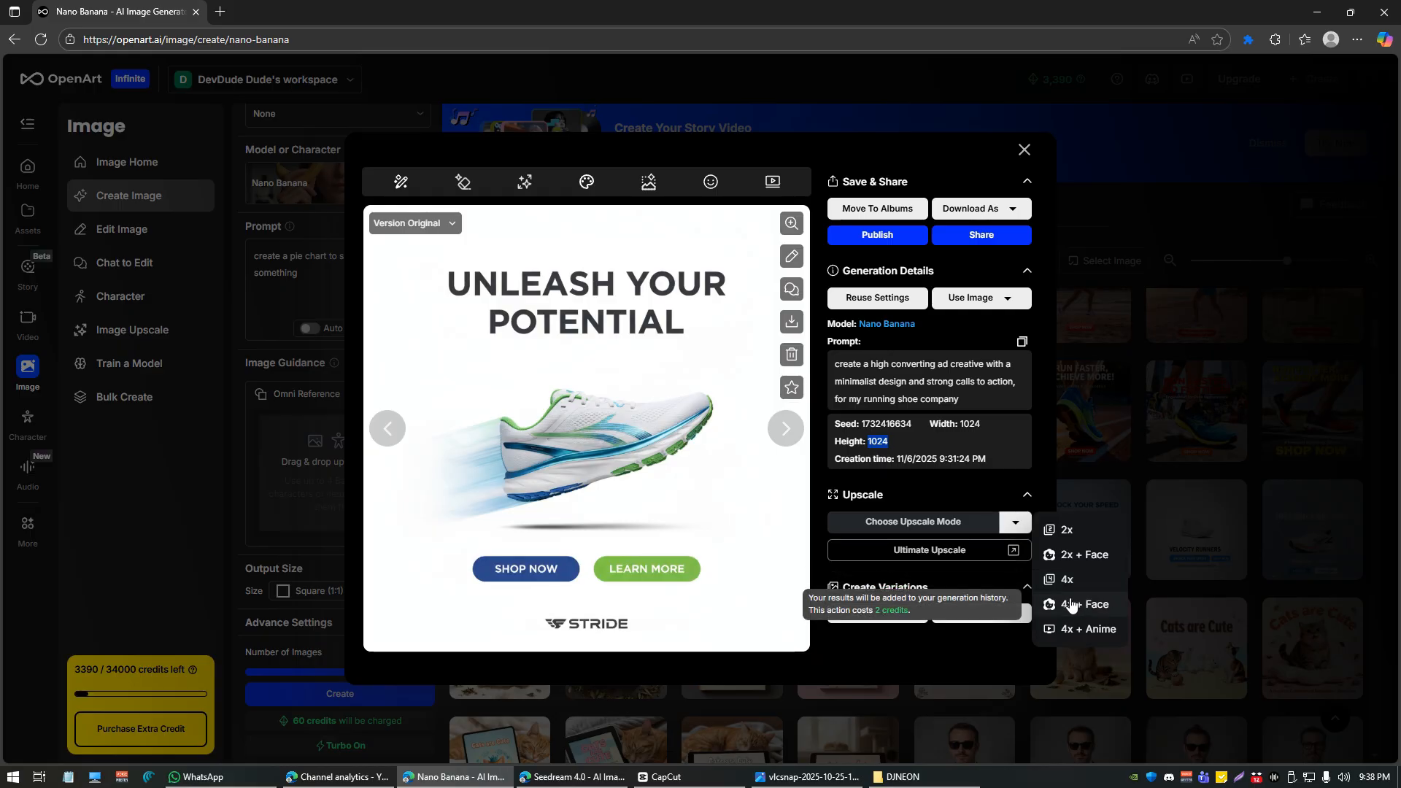
left_click(924, 383)
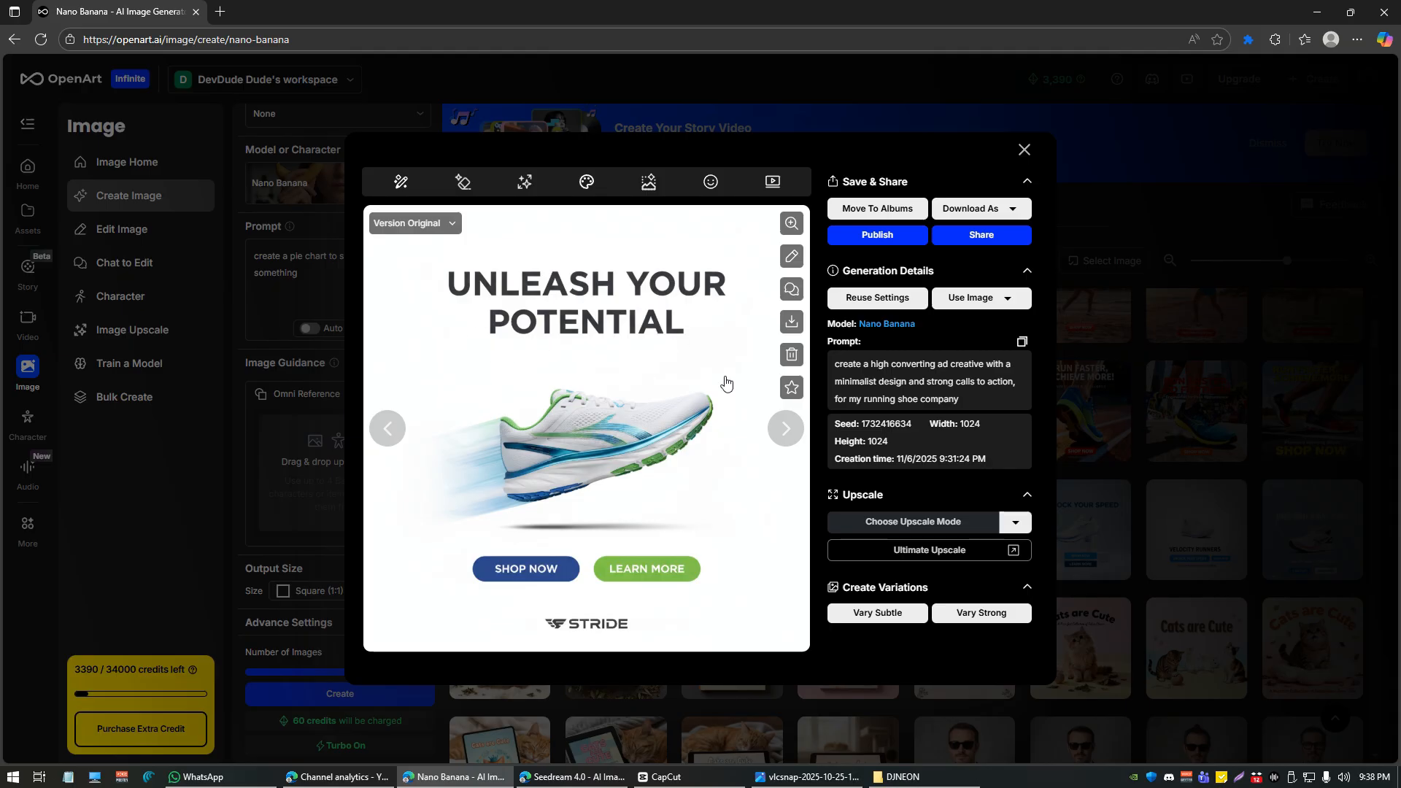
Step: Reuse the generation settings of the minimalist "UNLEASH YOUR POTENTIAL" ad, review its loaded prompt, and return to the newest generated charts
left_click(874, 299)
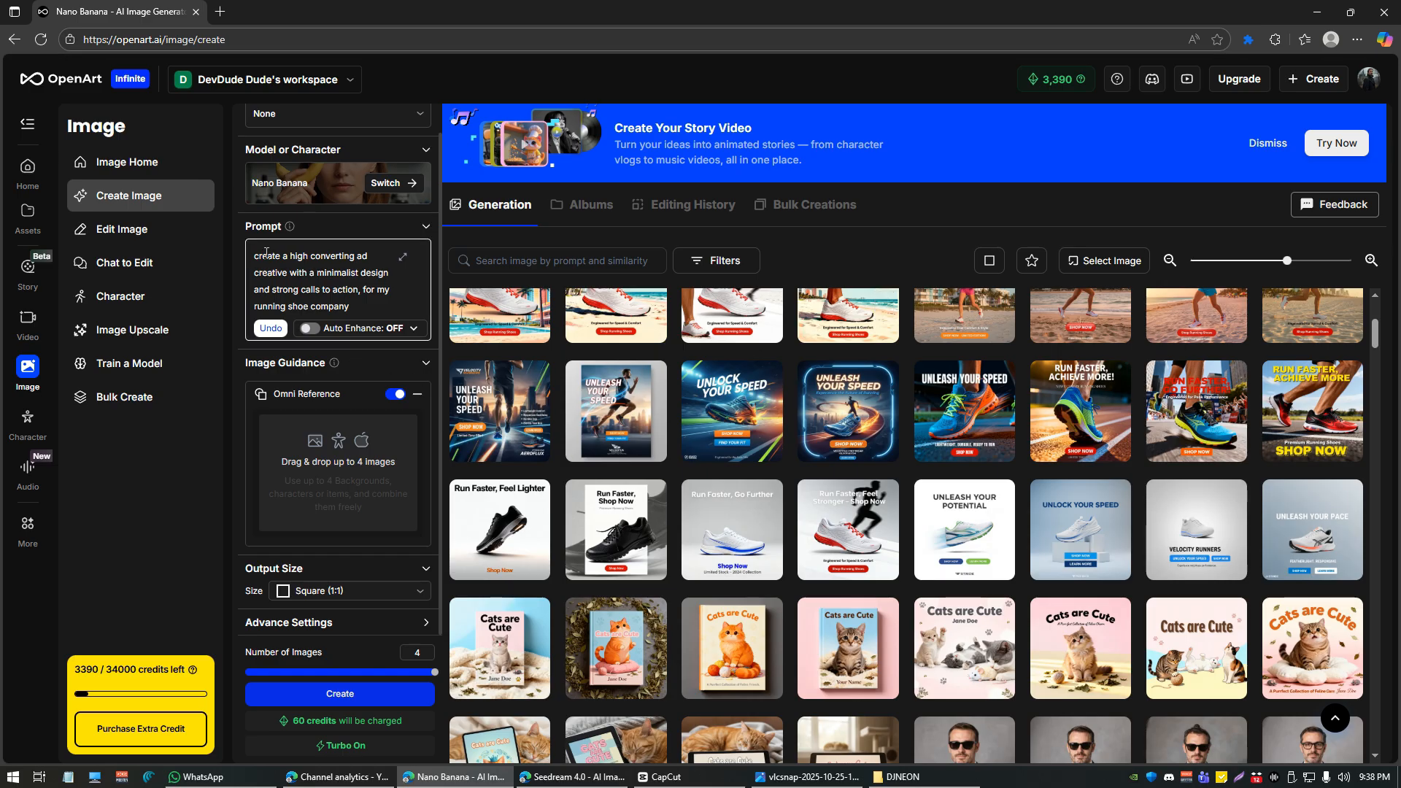
left_click_drag(267, 256, 338, 290)
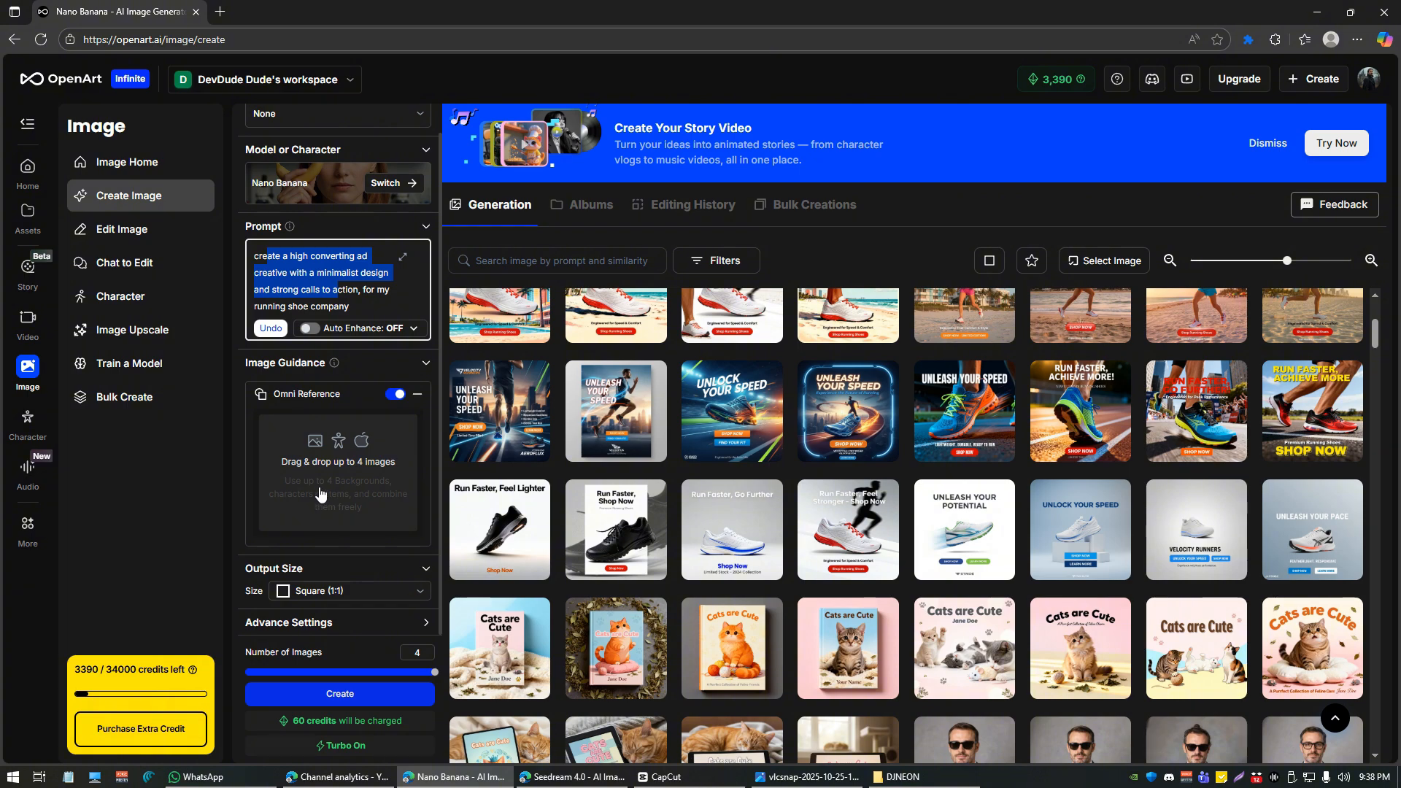
scroll(344, 514, "up", 1)
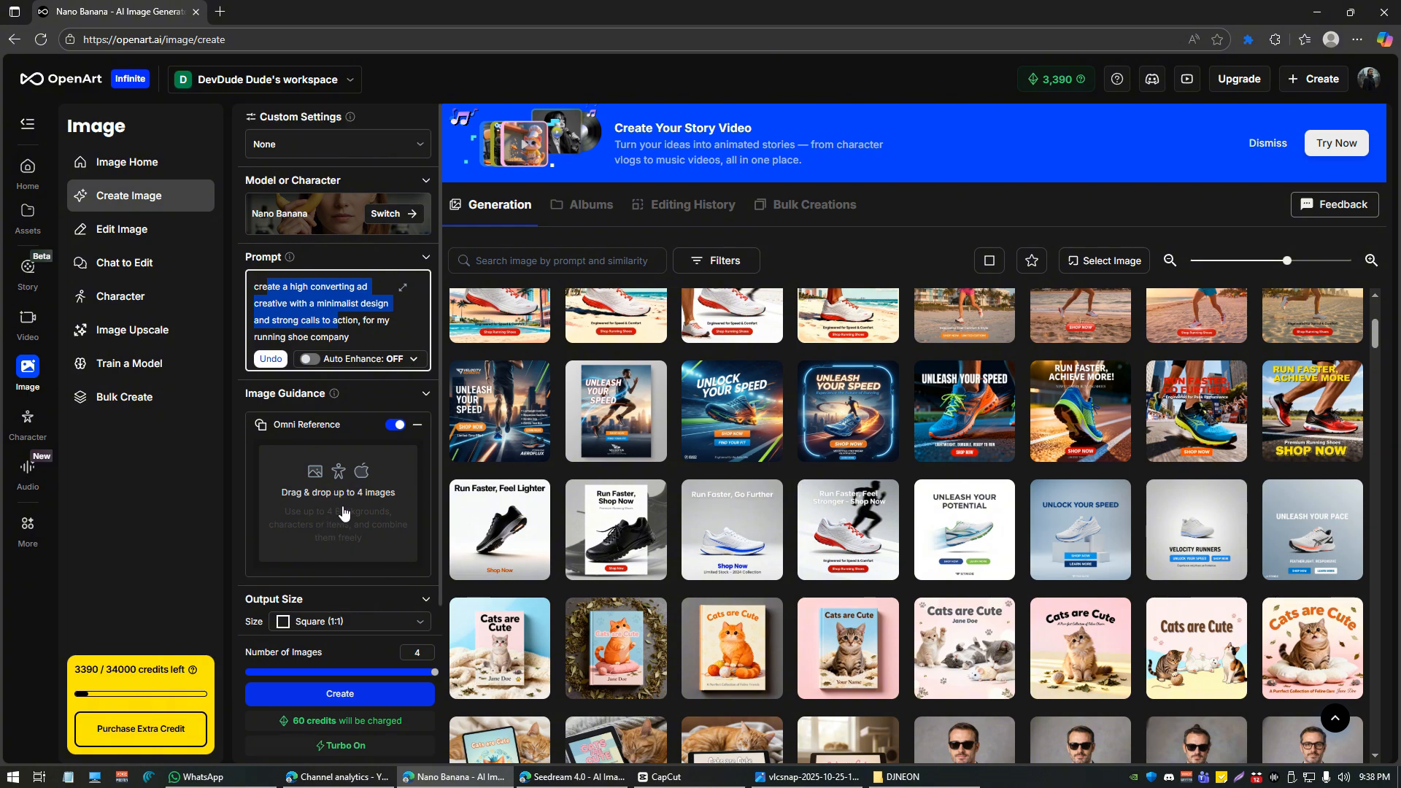
scroll(346, 511, "down", 1)
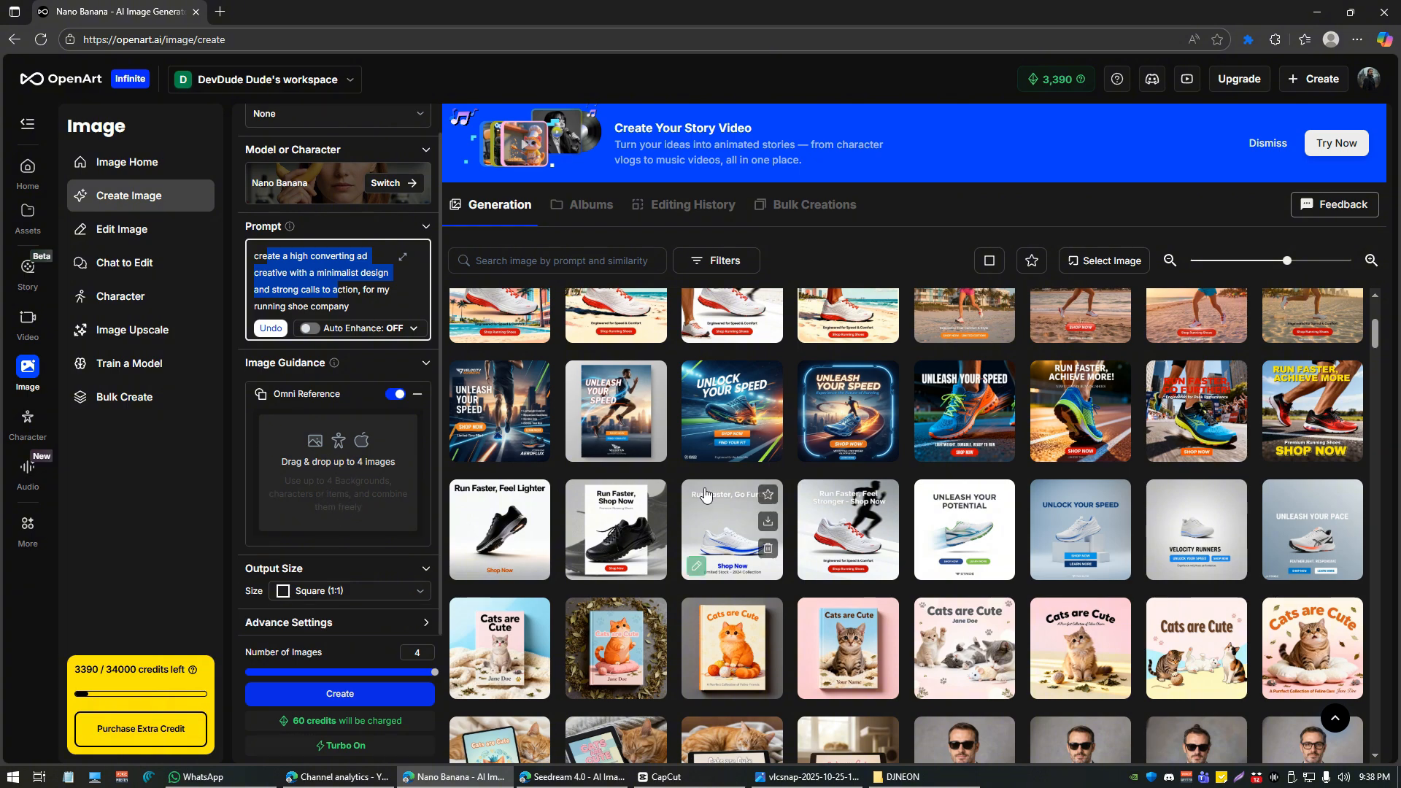
scroll(724, 457, "up", 4)
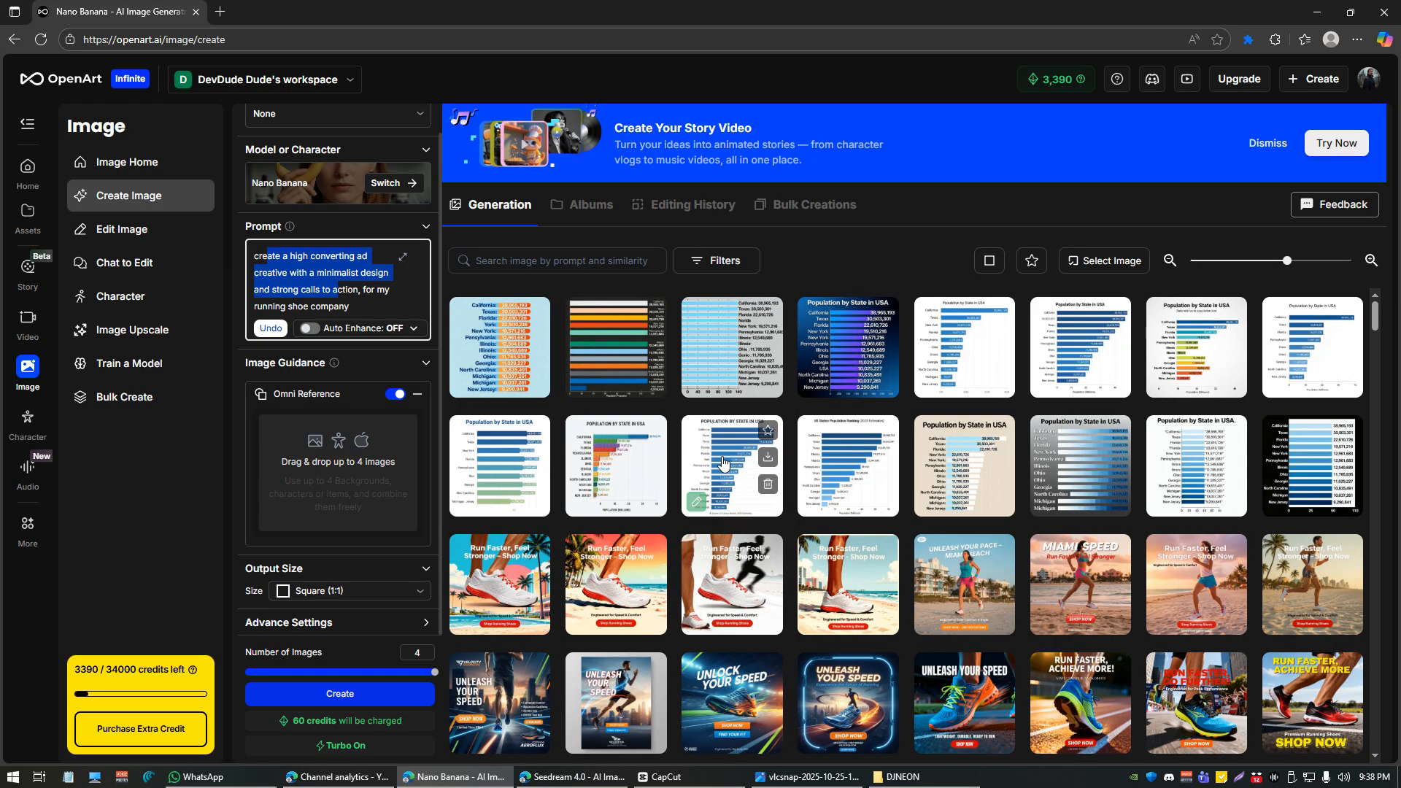